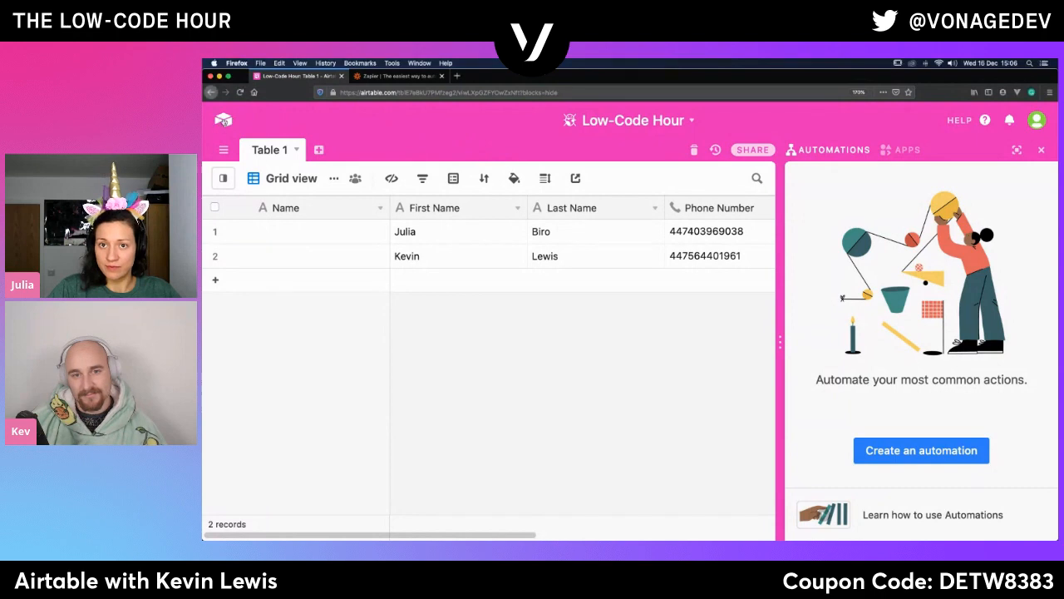
- View the bases in My First Workspace, reopen the Low-Code Hour base and look across its table columns
{"action": "left_click", "coordinate": [223, 122]}
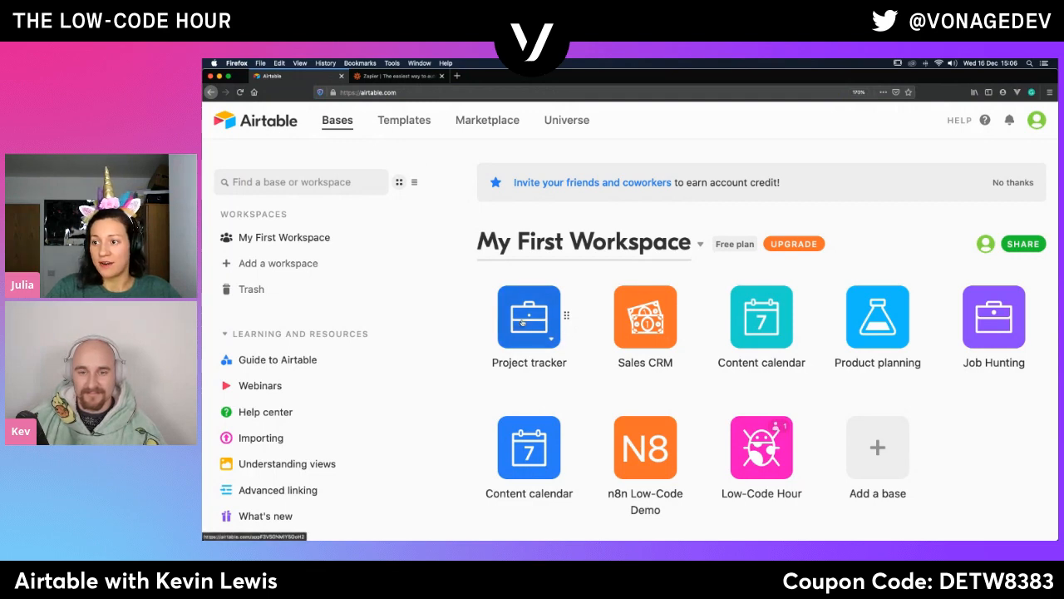
{"action": "scroll", "coordinate": [632, 375], "scroll_direction": "down", "scroll_amount": 2}
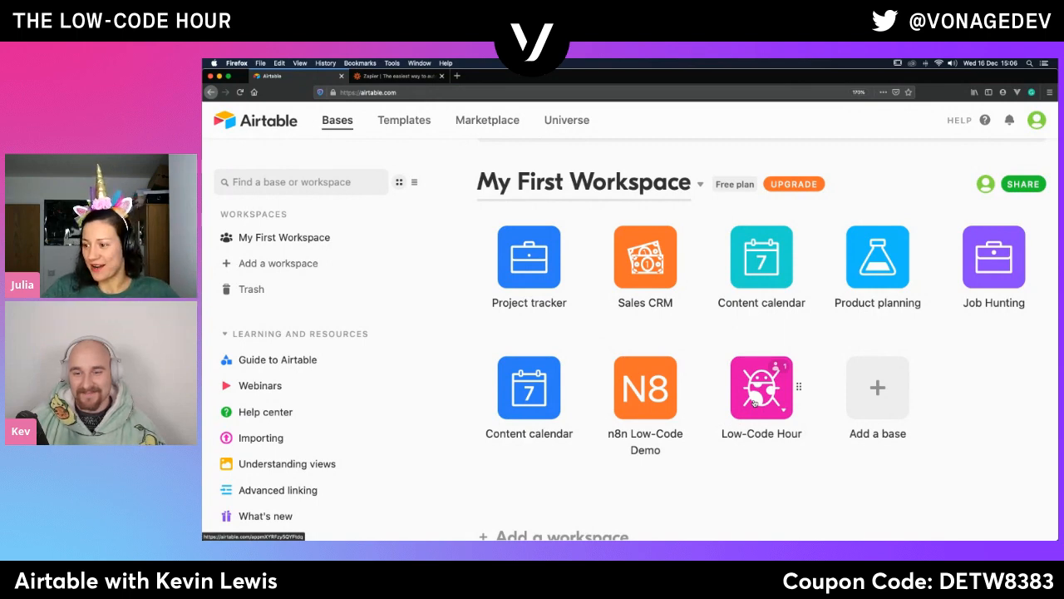
{"action": "left_click", "coordinate": [754, 403]}
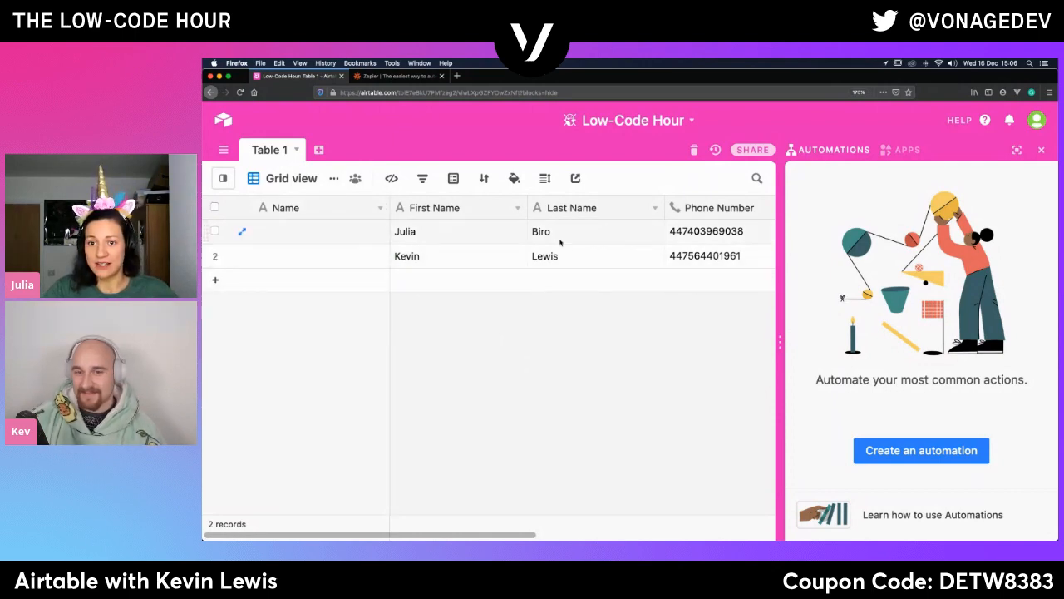
{"action": "scroll", "coordinate": [627, 257], "scroll_direction": "right", "scroll_amount": 5}
{"action": "scroll", "coordinate": [627, 257], "scroll_direction": "left", "scroll_amount": 5}
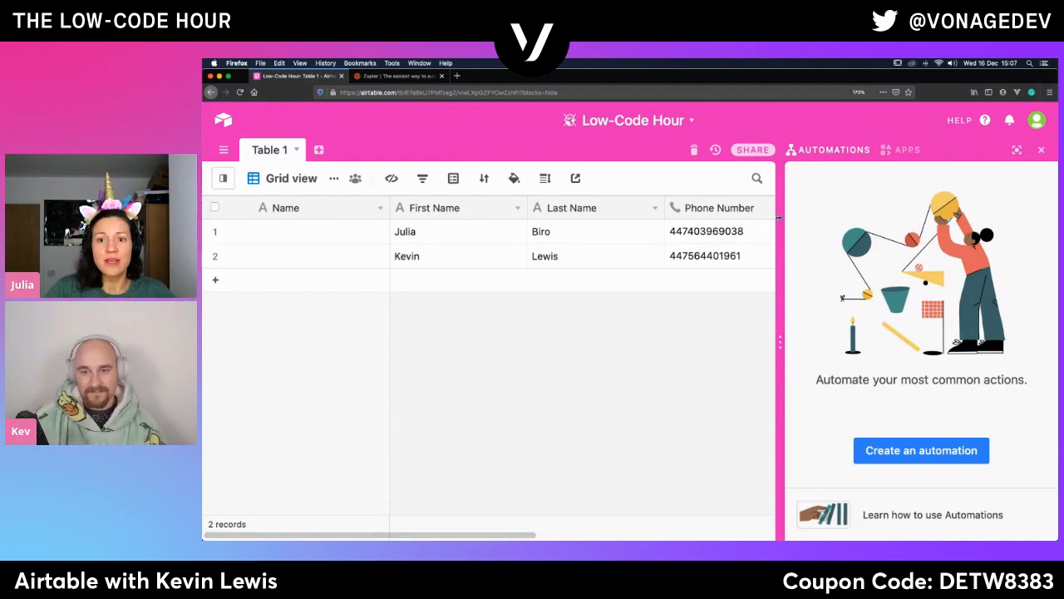
{"action": "left_click", "coordinate": [288, 236]}
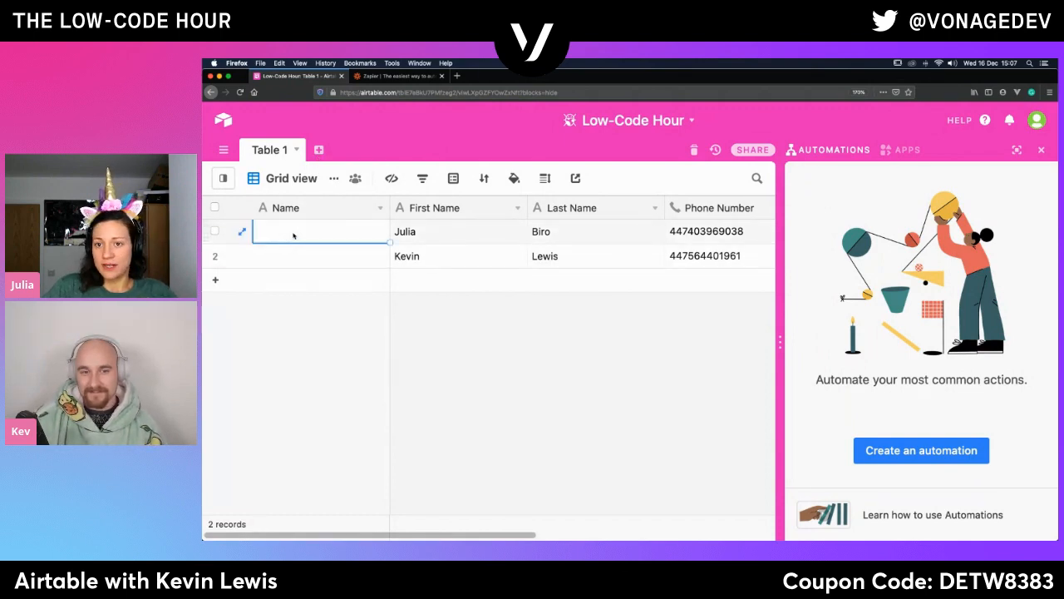
{"action": "left_click", "coordinate": [289, 255]}
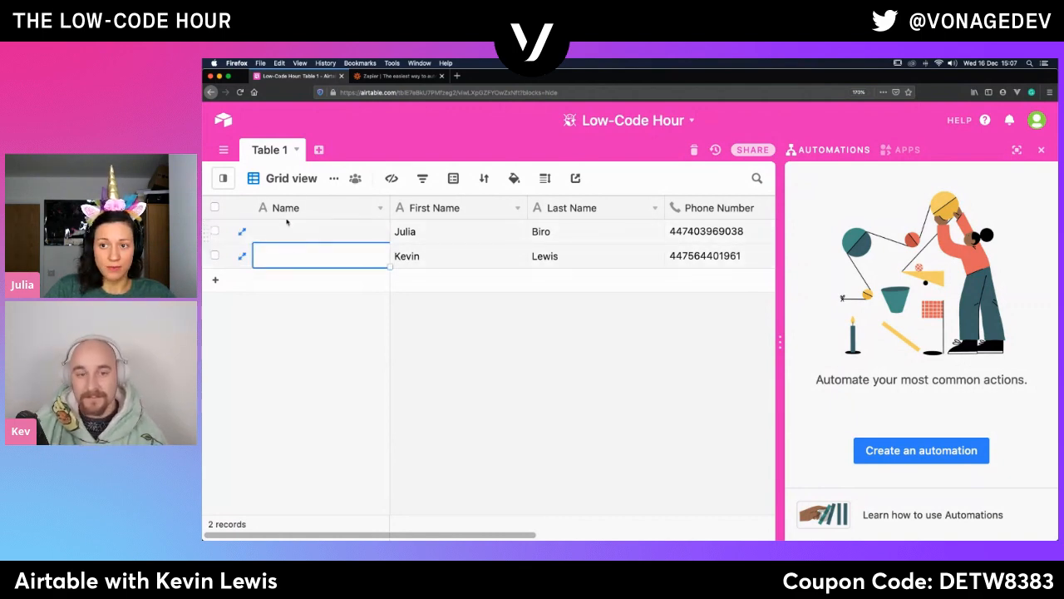
{"action": "left_click", "coordinate": [300, 234]}
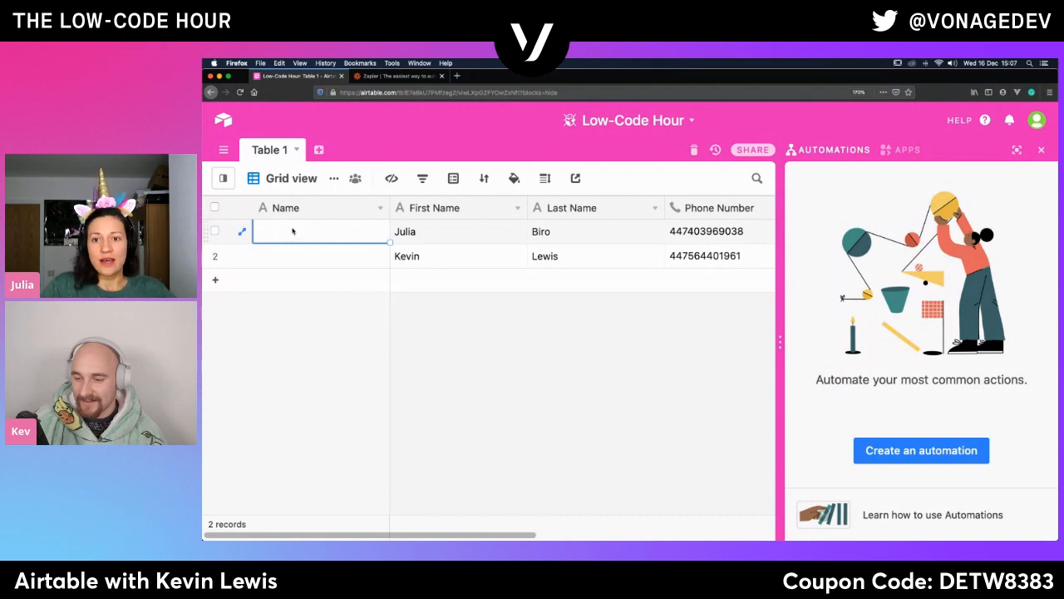
{"action": "double_click", "coordinate": [292, 228]}
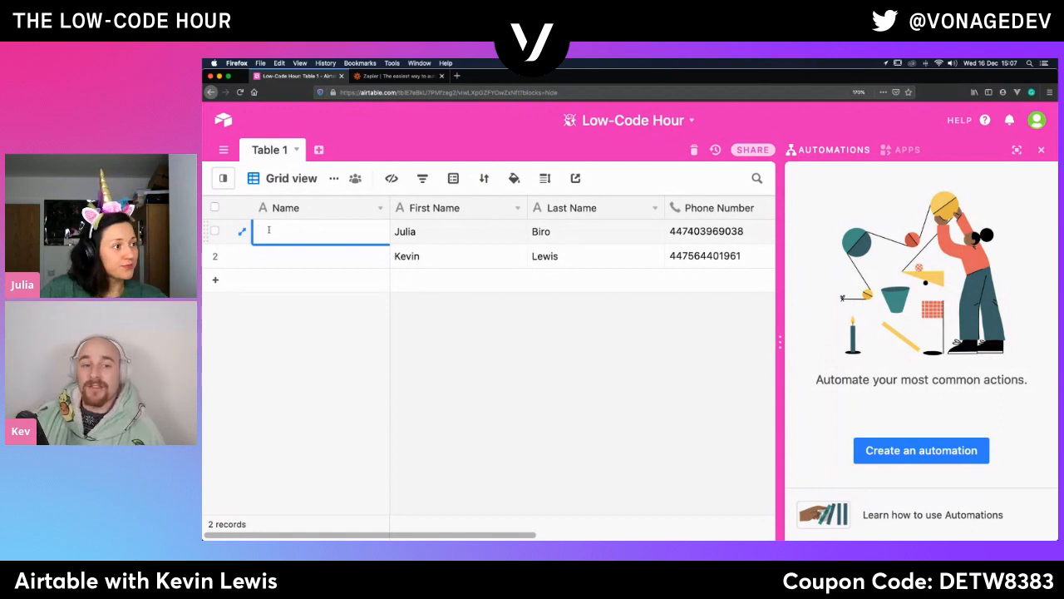
- Change the field type of the primary Name field to Formula
{"action": "left_click", "coordinate": [310, 208]}
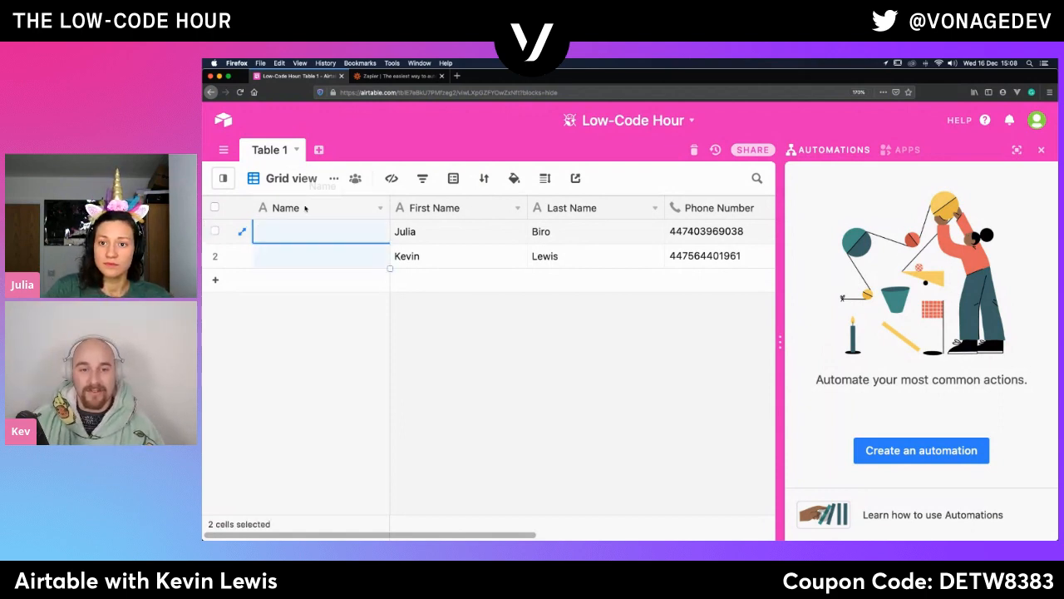
{"action": "left_click", "coordinate": [381, 209]}
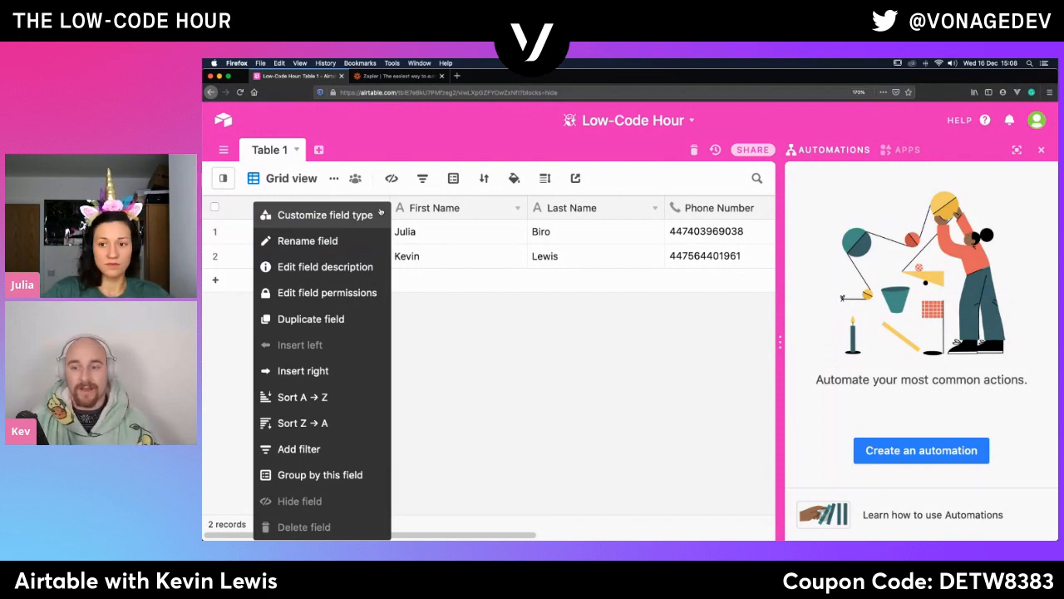
{"action": "left_click", "coordinate": [308, 240]}
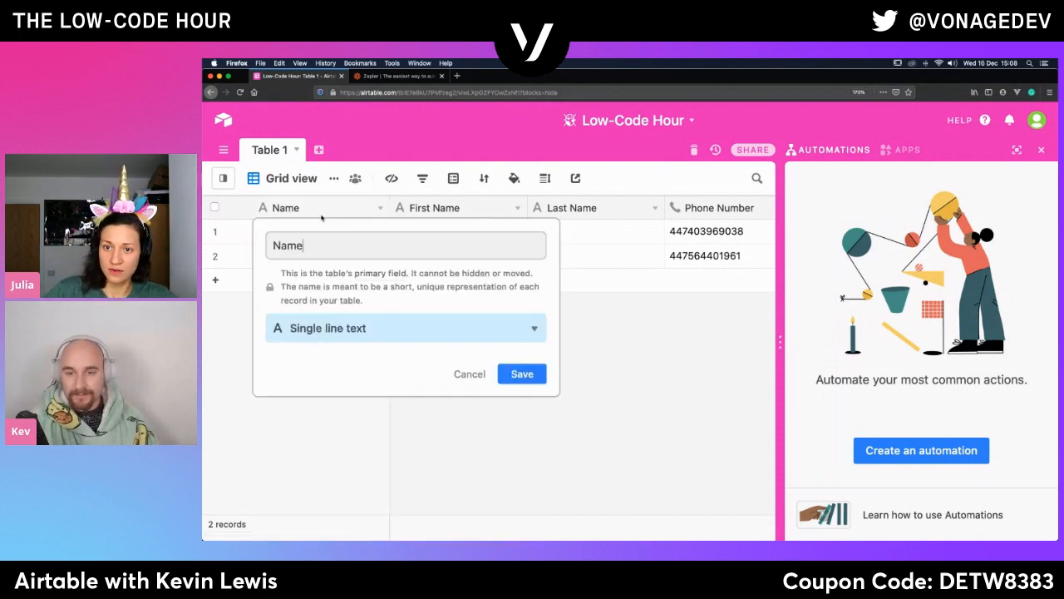
{"action": "left_click", "coordinate": [338, 325]}
{"action": "scroll", "coordinate": [314, 413], "scroll_direction": "down", "scroll_amount": 2}
{"action": "scroll", "coordinate": [314, 413], "scroll_direction": "down", "scroll_amount": 1}
{"action": "type", "text": "for"}
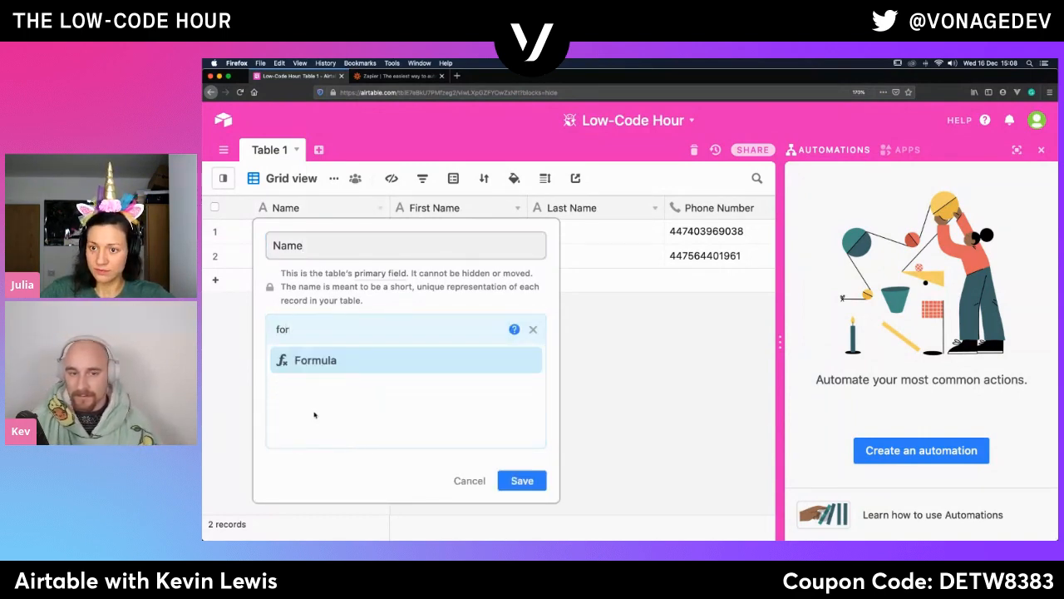
{"action": "left_click", "coordinate": [320, 363]}
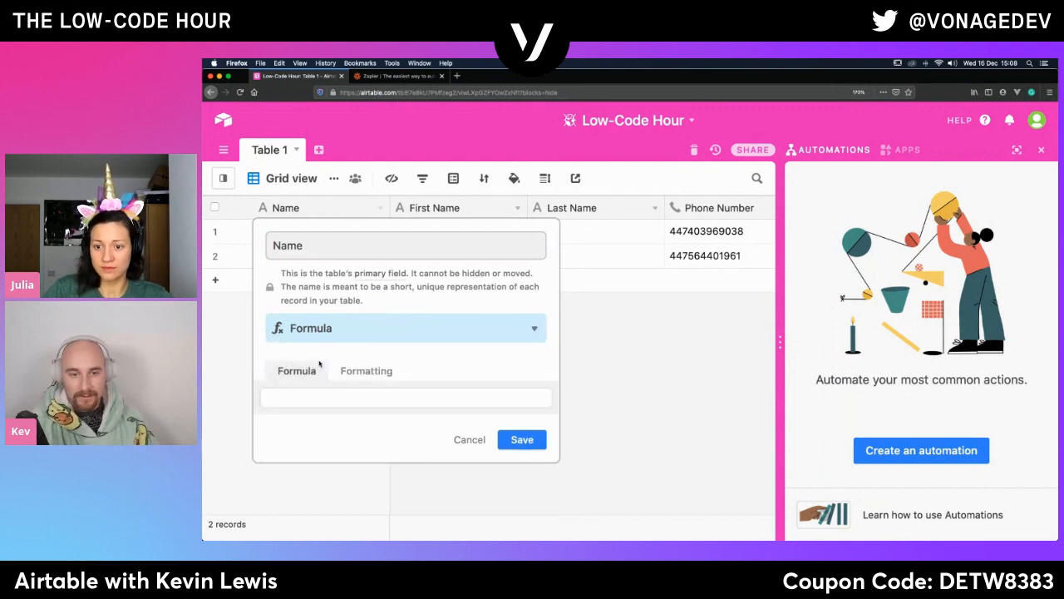
- Enter the formula {First Name}&" "&{Last Name} for the Name field and save it
{"action": "left_click", "coordinate": [293, 401]}
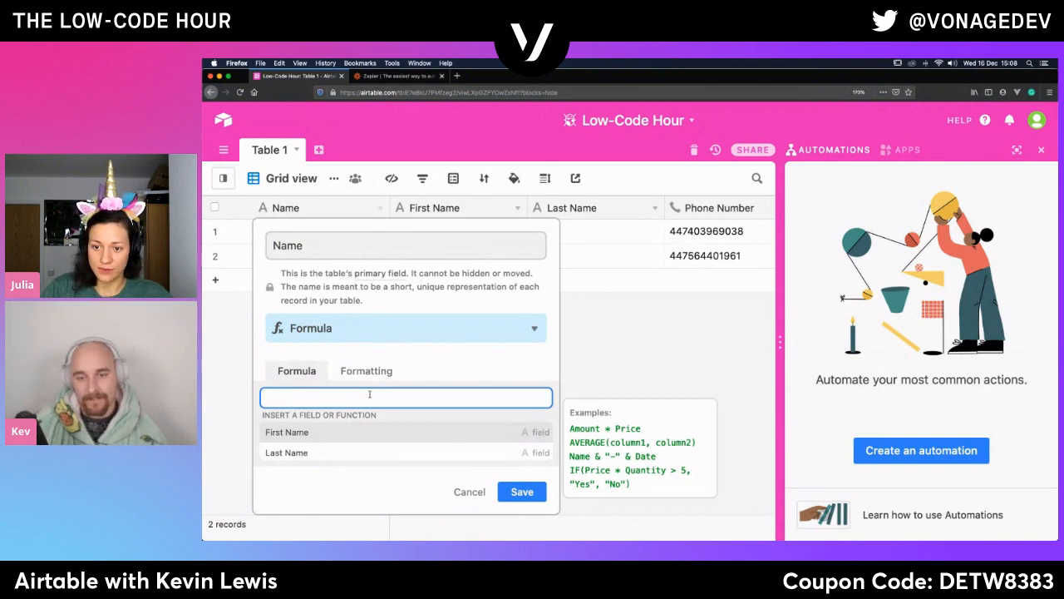
{"action": "left_click", "coordinate": [287, 433]}
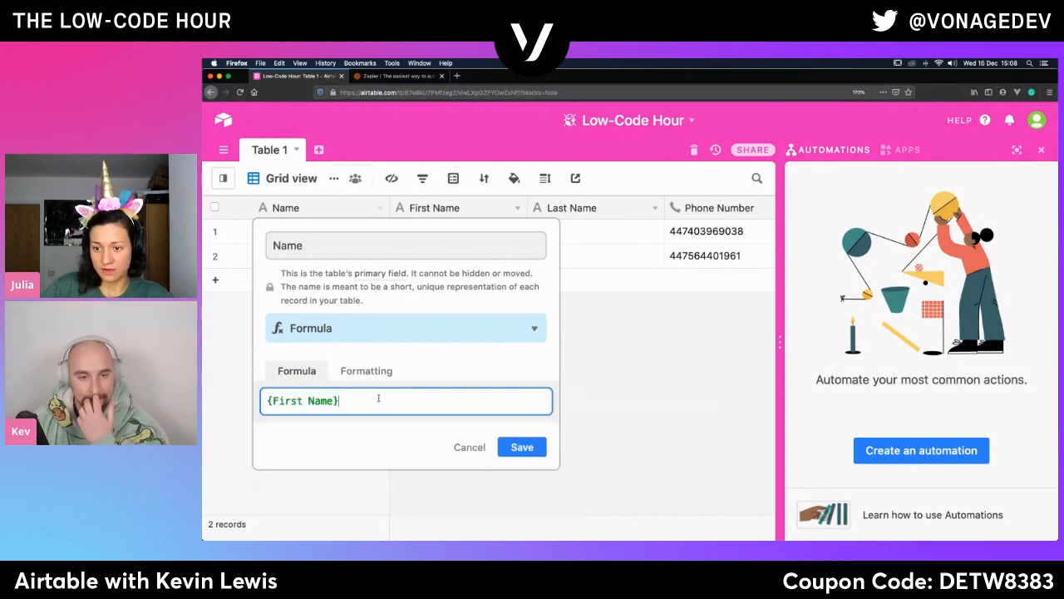
{"action": "left_click", "coordinate": [380, 400]}
{"action": "left_click", "coordinate": [302, 461]}
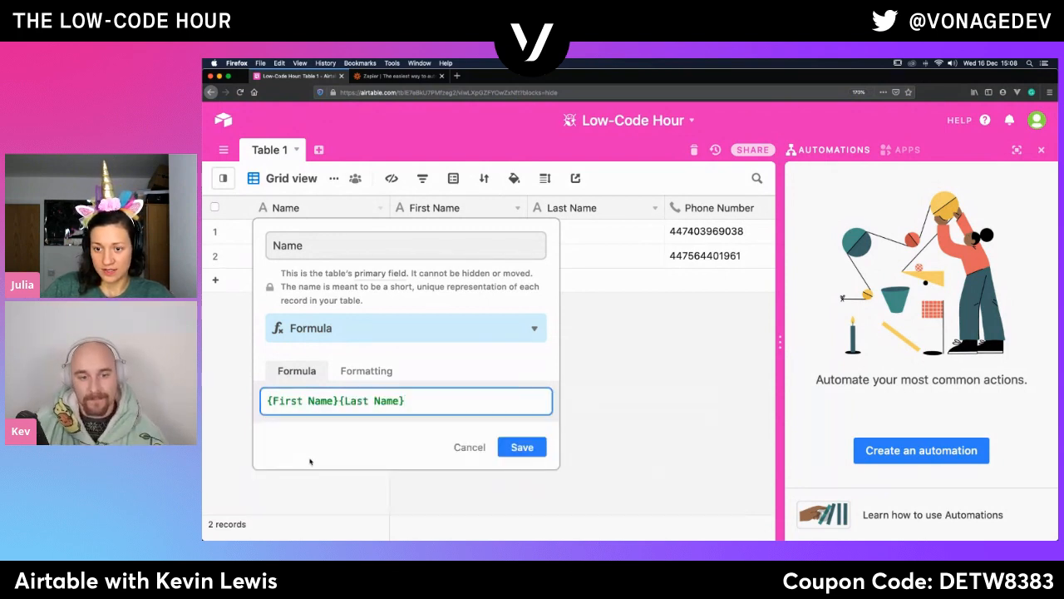
{"action": "left_click", "coordinate": [338, 401]}
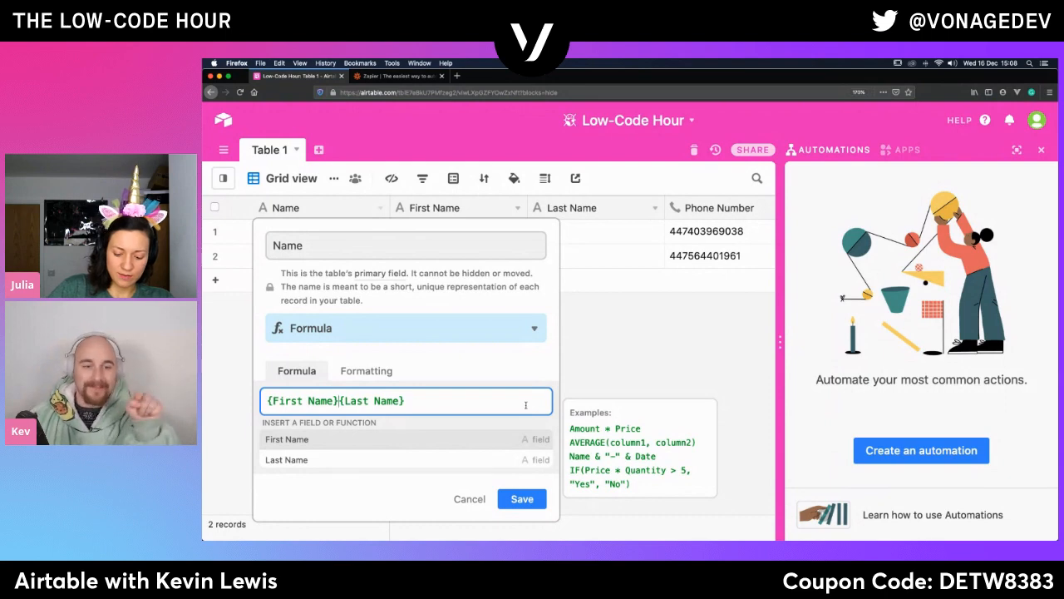
{"action": "type", "text": "&\"&"}
{"action": "type", "text": "\"\"&"}
{"action": "key", "text": "Left"}
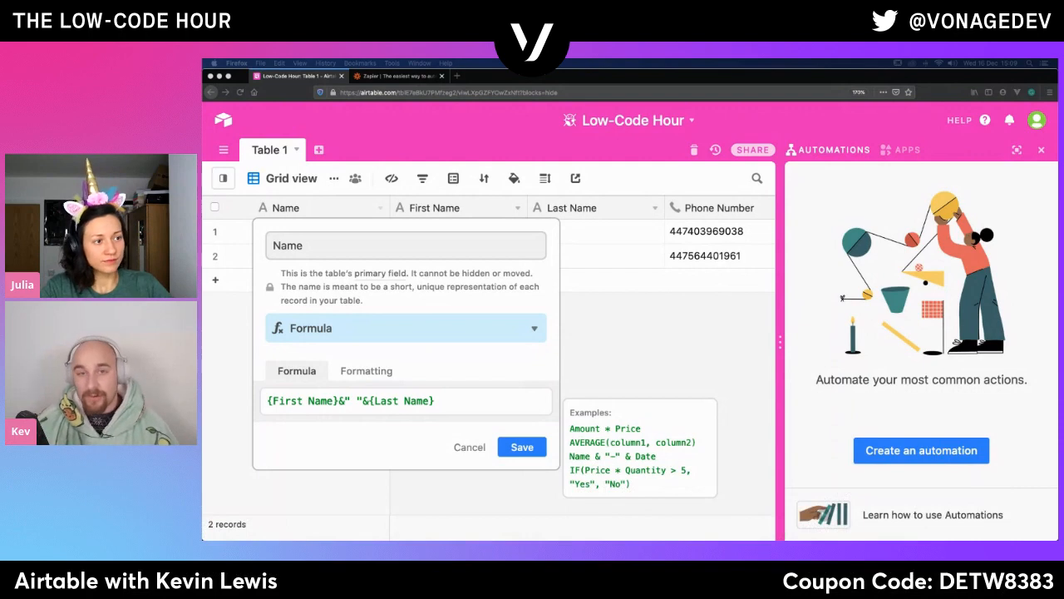
{"action": "left_click", "coordinate": [526, 449]}
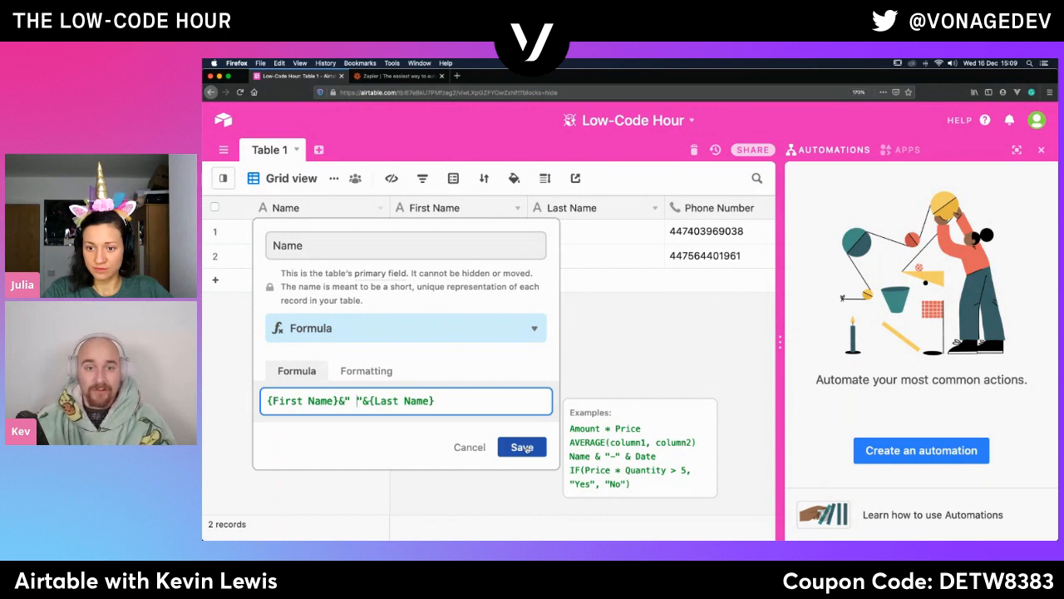
{"action": "left_click", "coordinate": [524, 447]}
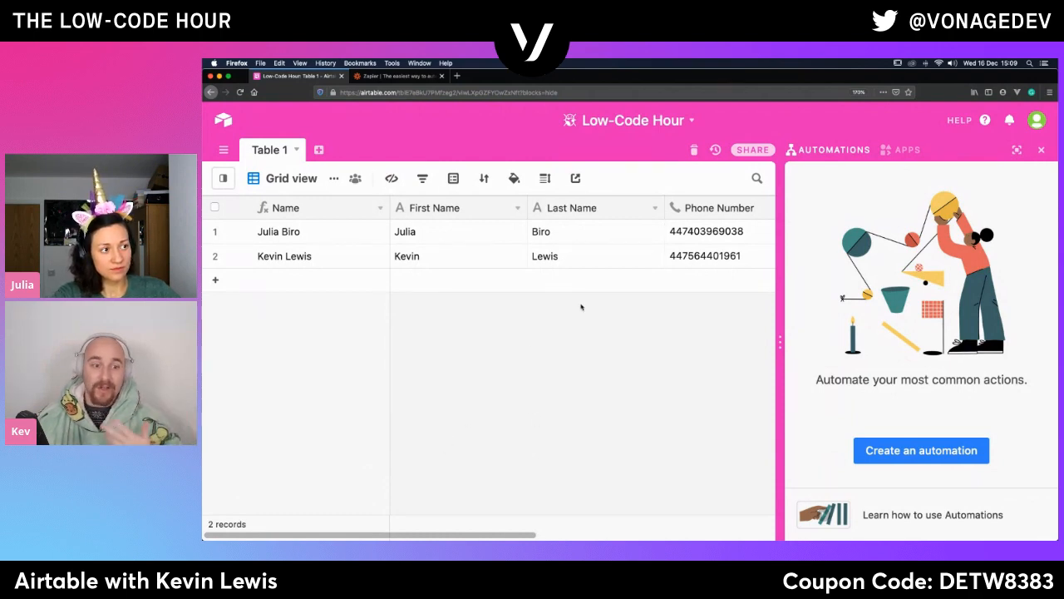
- Widen the automations pane slightly and create a new automation
{"action": "left_click_drag", "start_coordinate": [778, 288], "coordinate": [755, 287]}
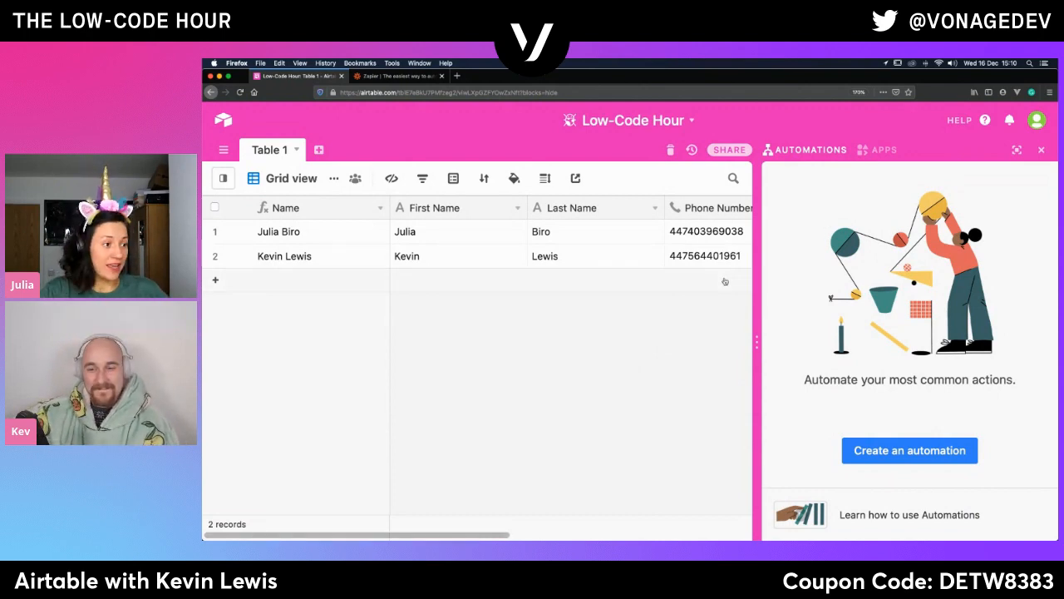
{"action": "scroll", "coordinate": [703, 266], "scroll_direction": "right", "scroll_amount": 5}
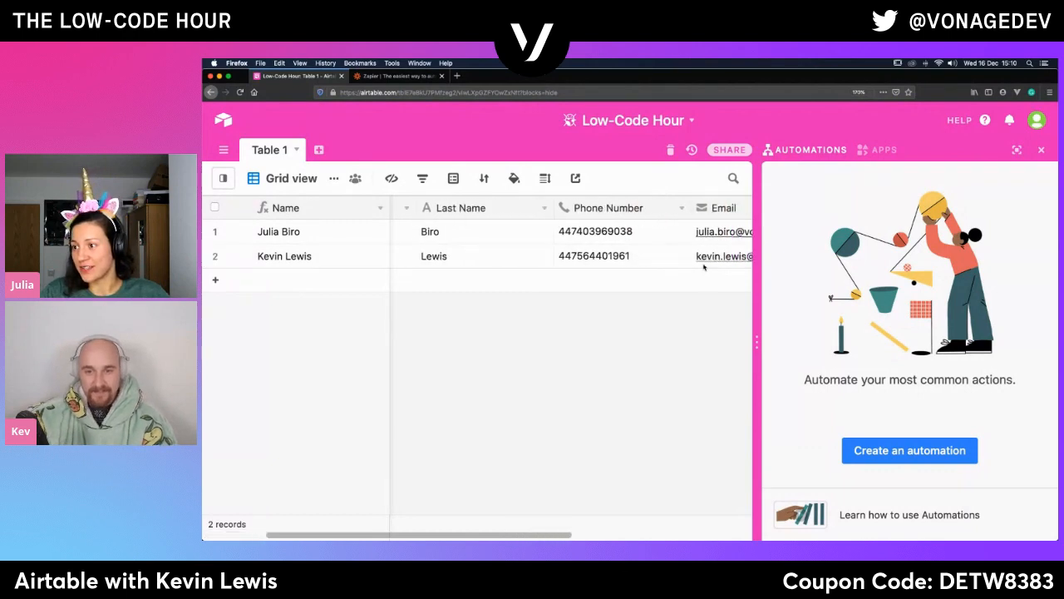
{"action": "scroll", "coordinate": [704, 266], "scroll_direction": "left", "scroll_amount": 5}
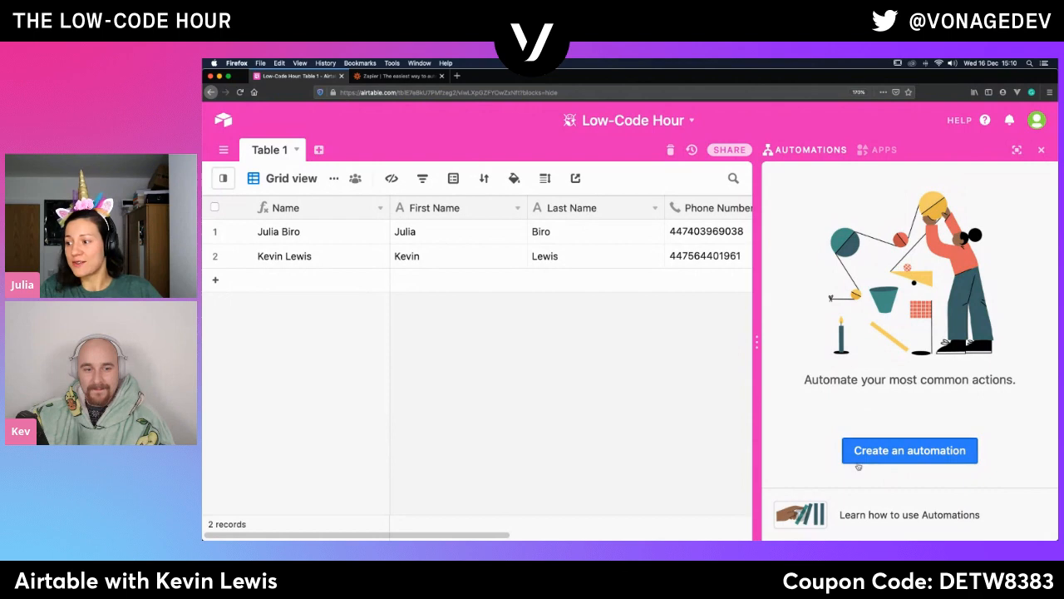
{"action": "left_click", "coordinate": [896, 451]}
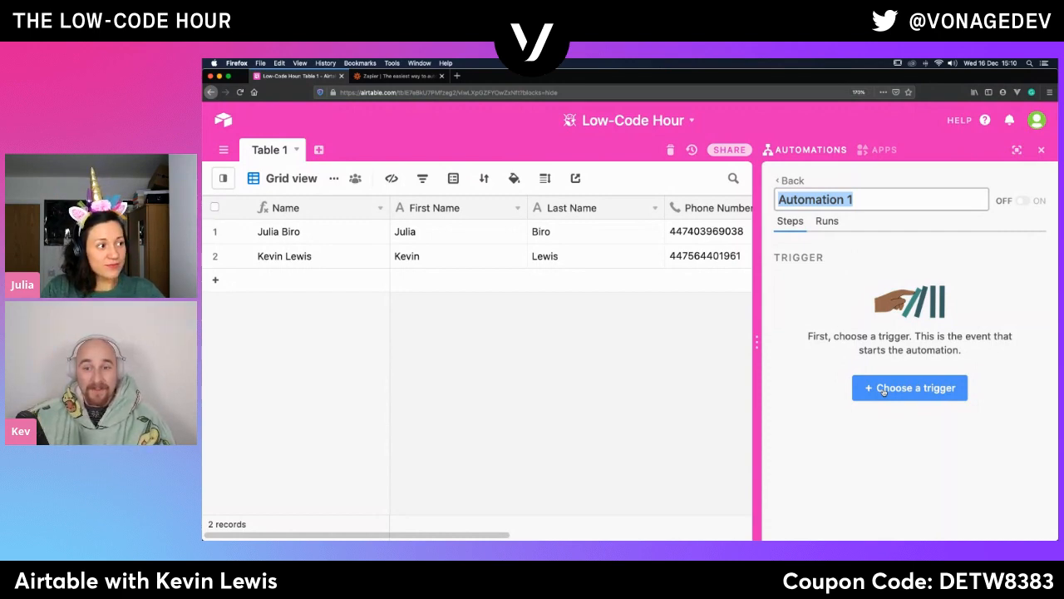
- Review the available automation triggers and the options offered by the first record's Status field
{"action": "left_click", "coordinate": [884, 392]}
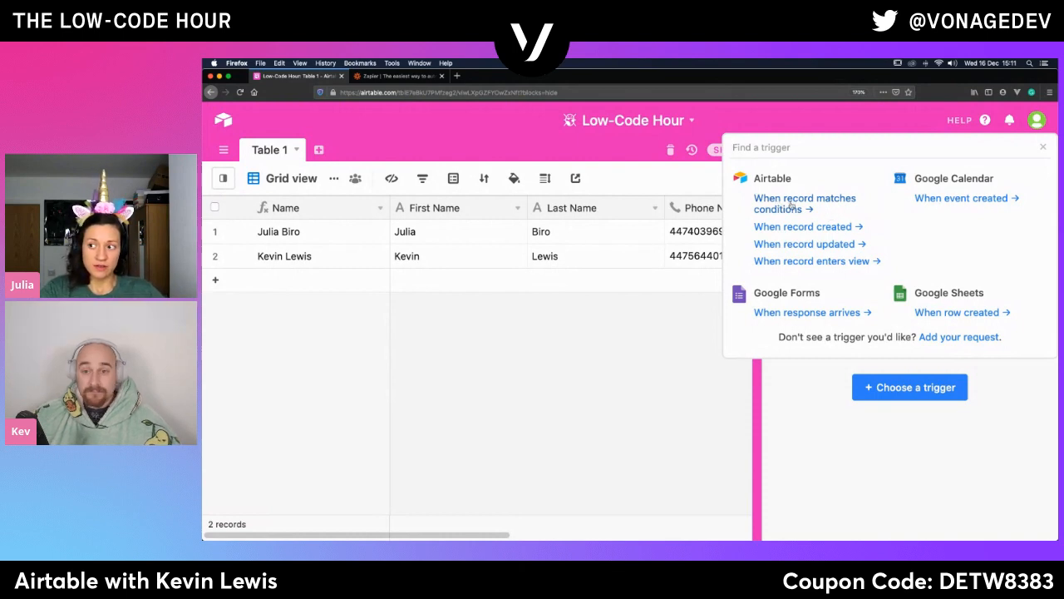
{"action": "left_click", "coordinate": [657, 356]}
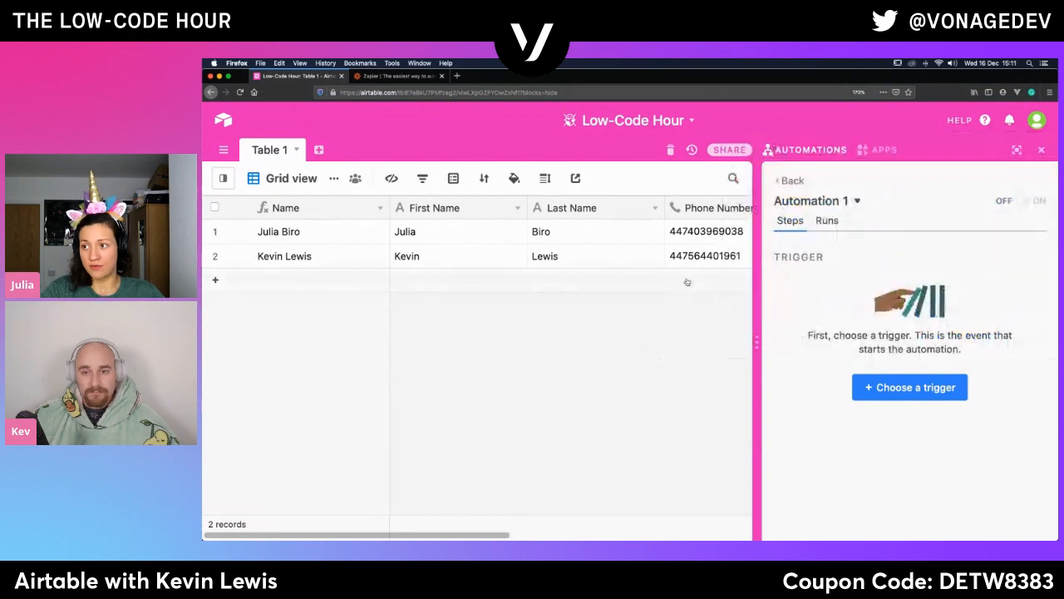
{"action": "scroll", "coordinate": [686, 281], "scroll_direction": "right", "scroll_amount": 6}
{"action": "left_click", "coordinate": [652, 232]}
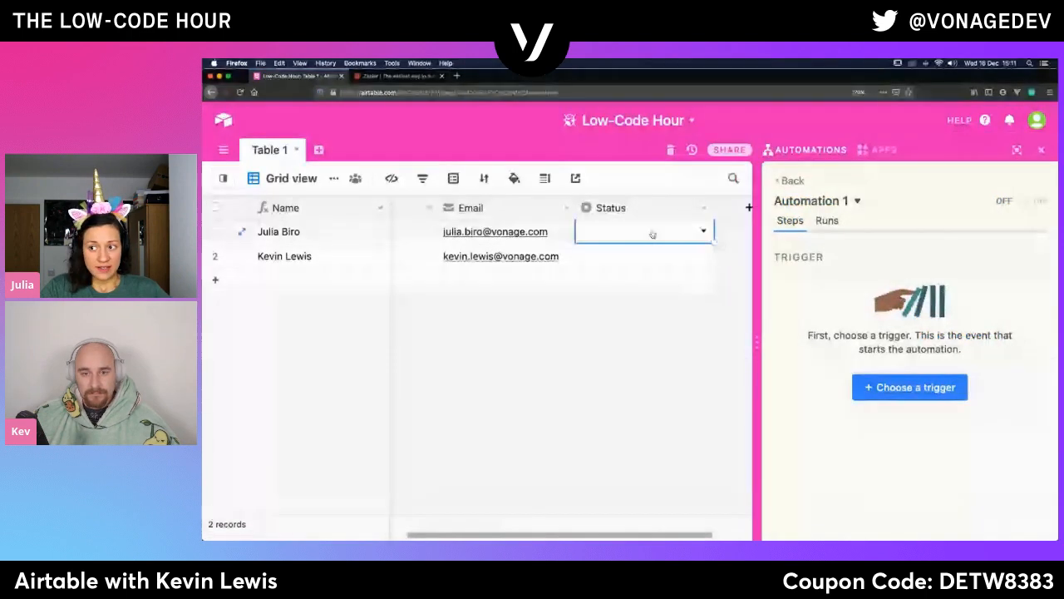
{"action": "left_click", "coordinate": [652, 233]}
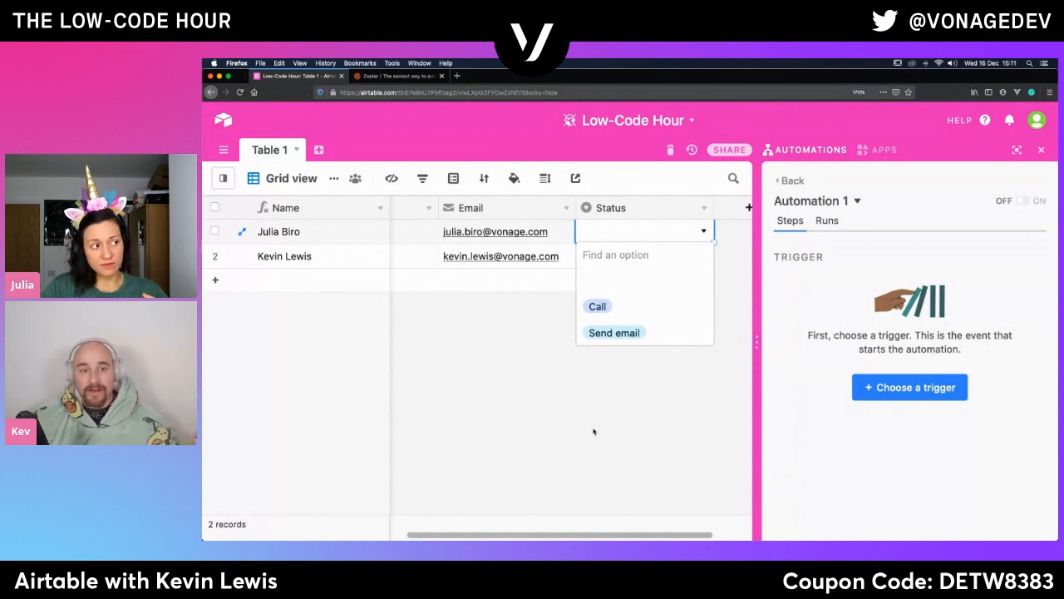
{"action": "left_click", "coordinate": [549, 466]}
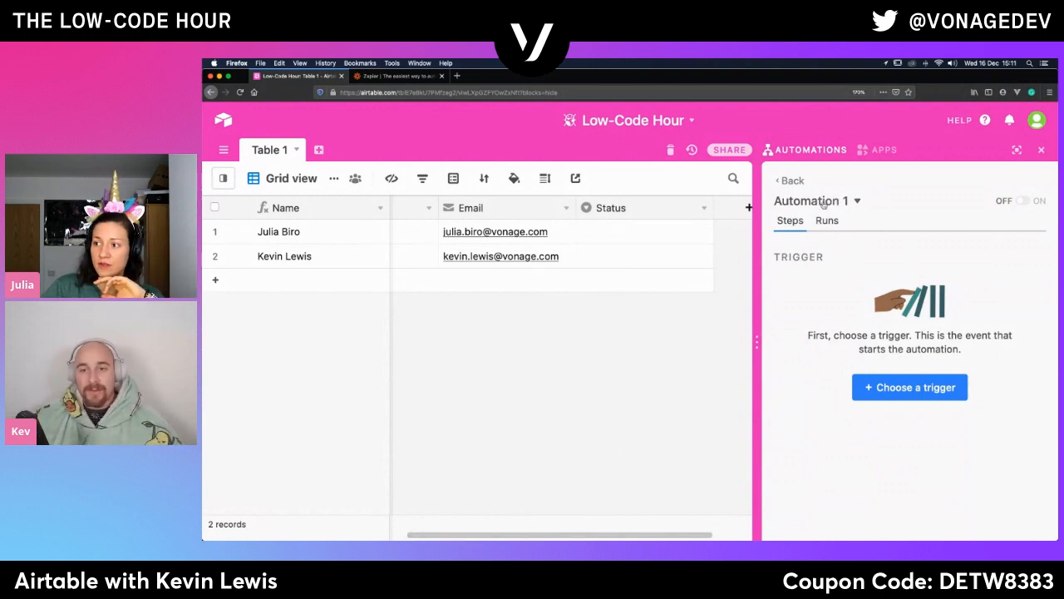
- Set the automation's trigger to when a record matches conditions, using Table 1
{"action": "left_click", "coordinate": [913, 388]}
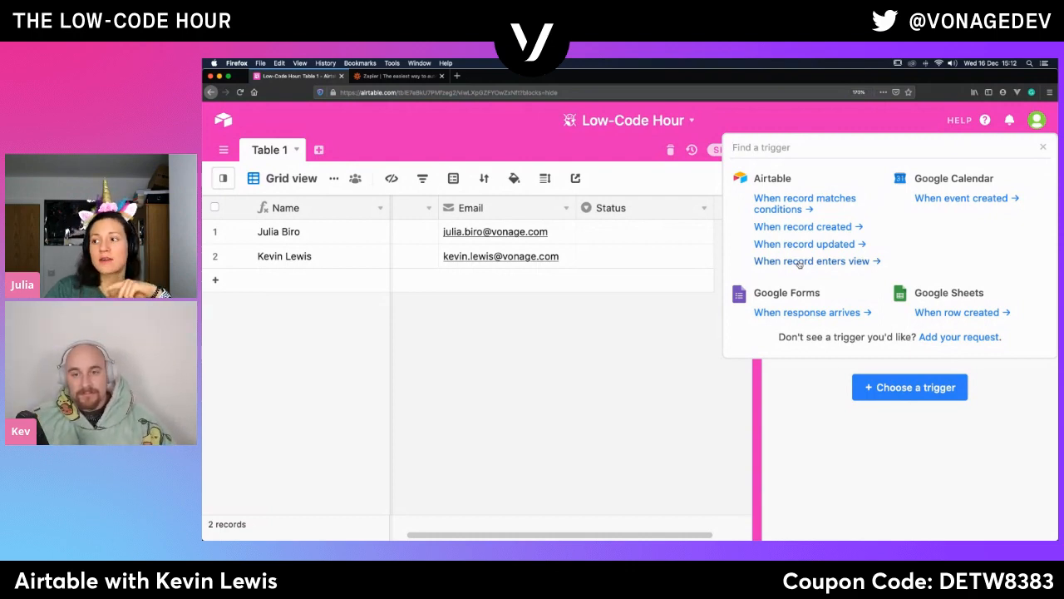
{"action": "left_click", "coordinate": [791, 210]}
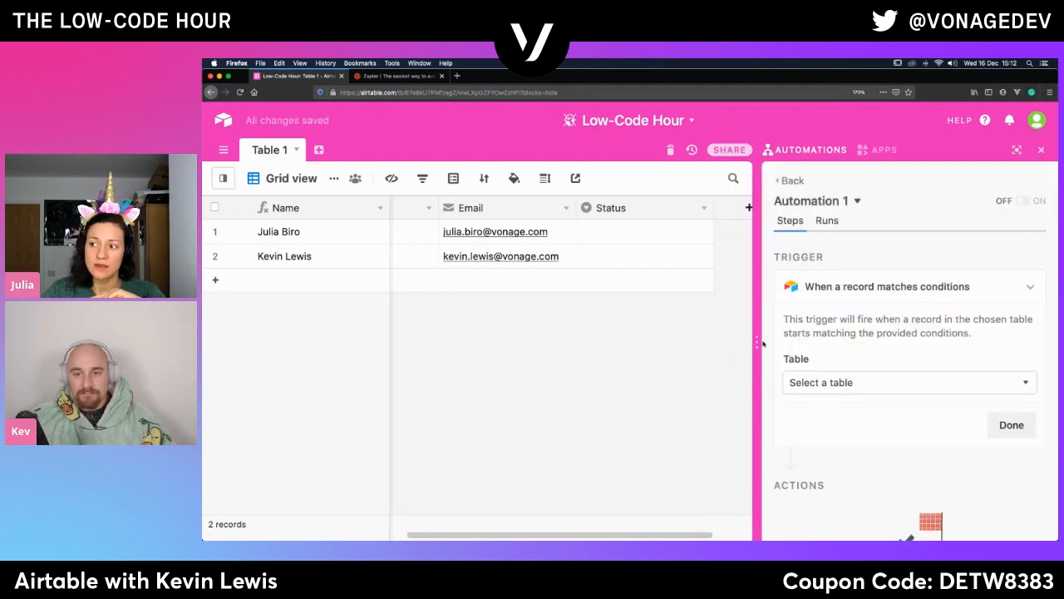
{"action": "left_click", "coordinate": [797, 388]}
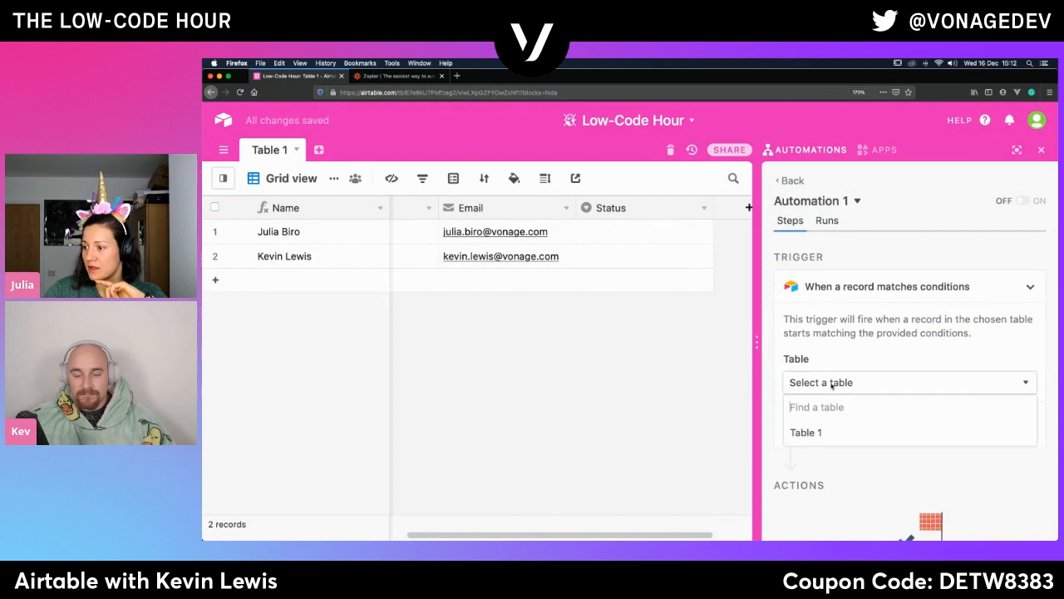
{"action": "left_click", "coordinate": [802, 435]}
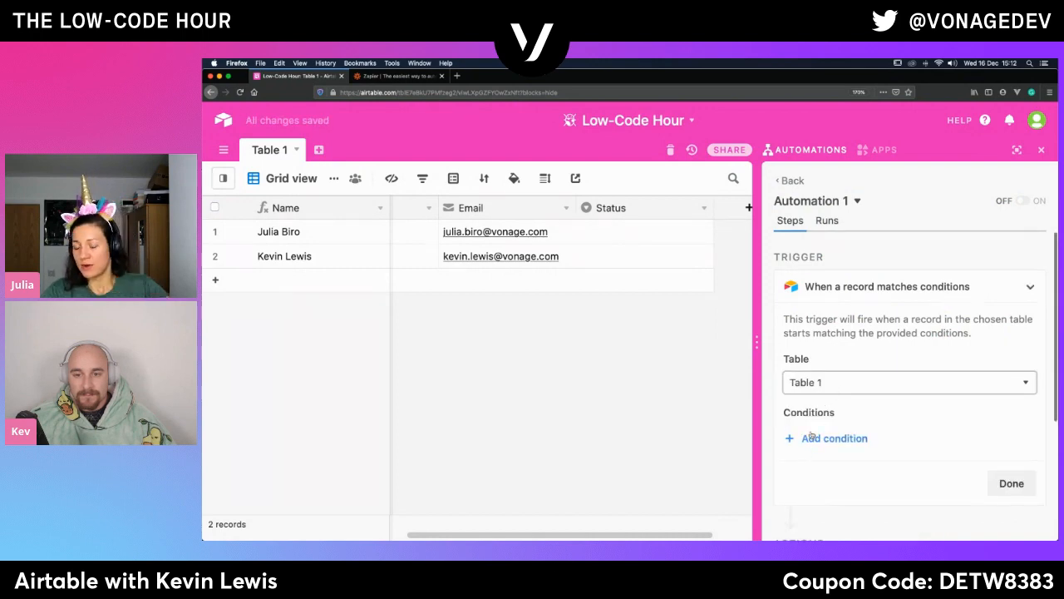
- Add a trigger condition requiring that the First Name field is not empty
{"action": "left_click", "coordinate": [808, 438]}
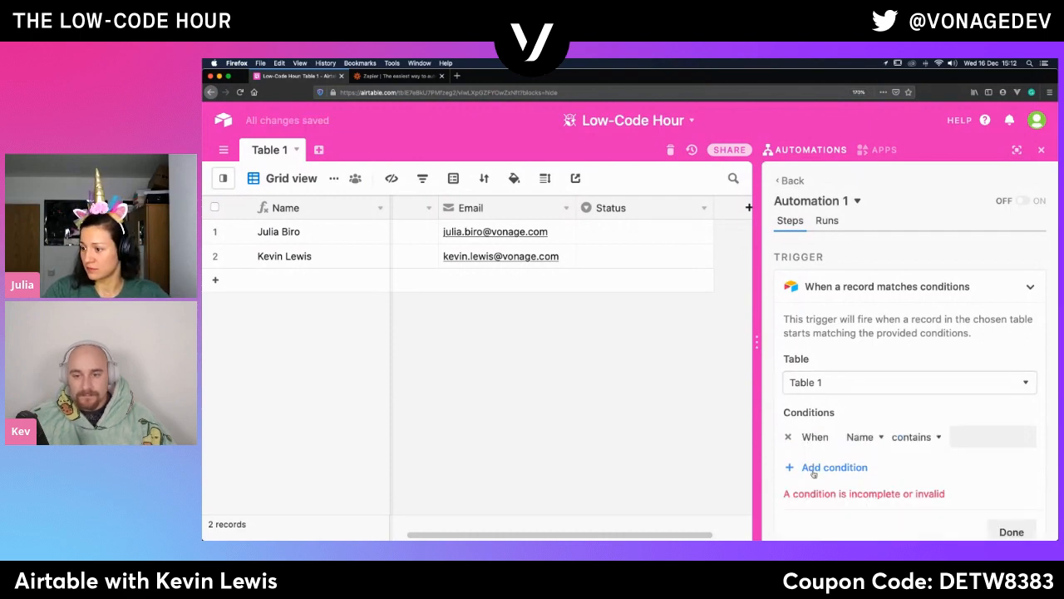
{"action": "left_click", "coordinate": [870, 441]}
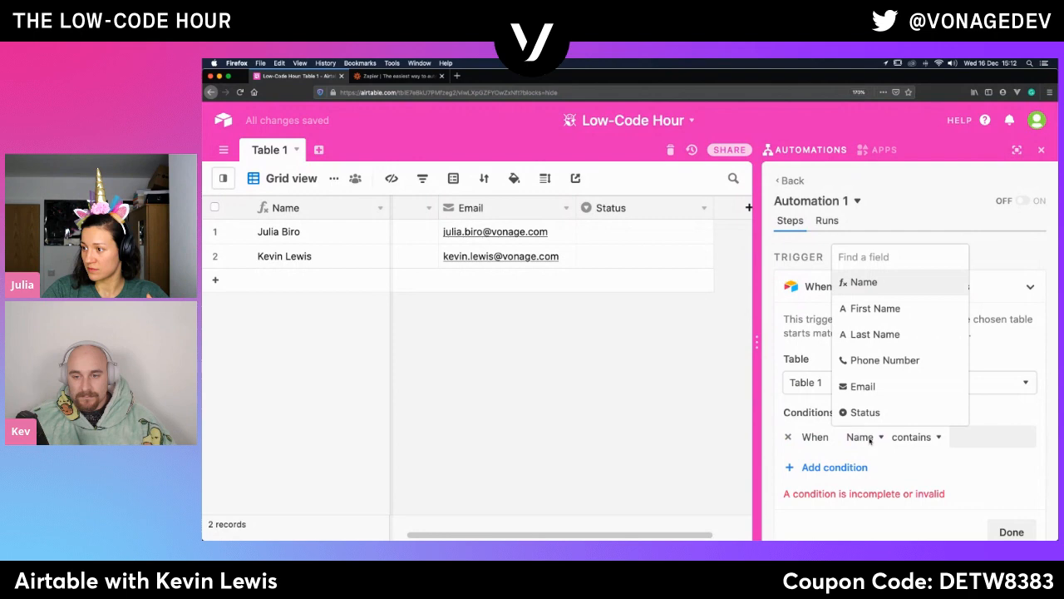
{"action": "left_click", "coordinate": [887, 310]}
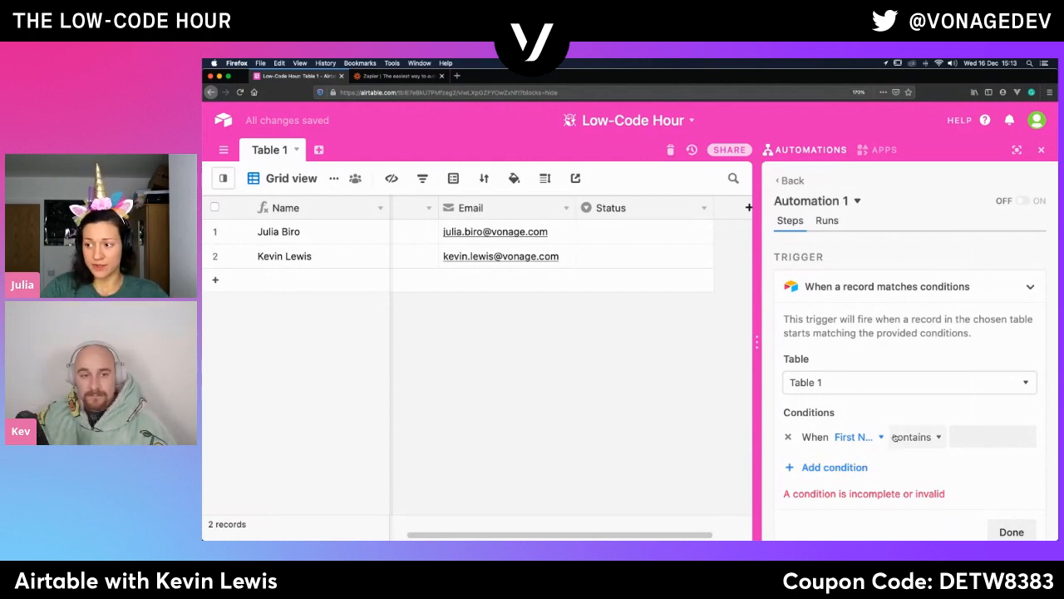
{"action": "left_click", "coordinate": [916, 438]}
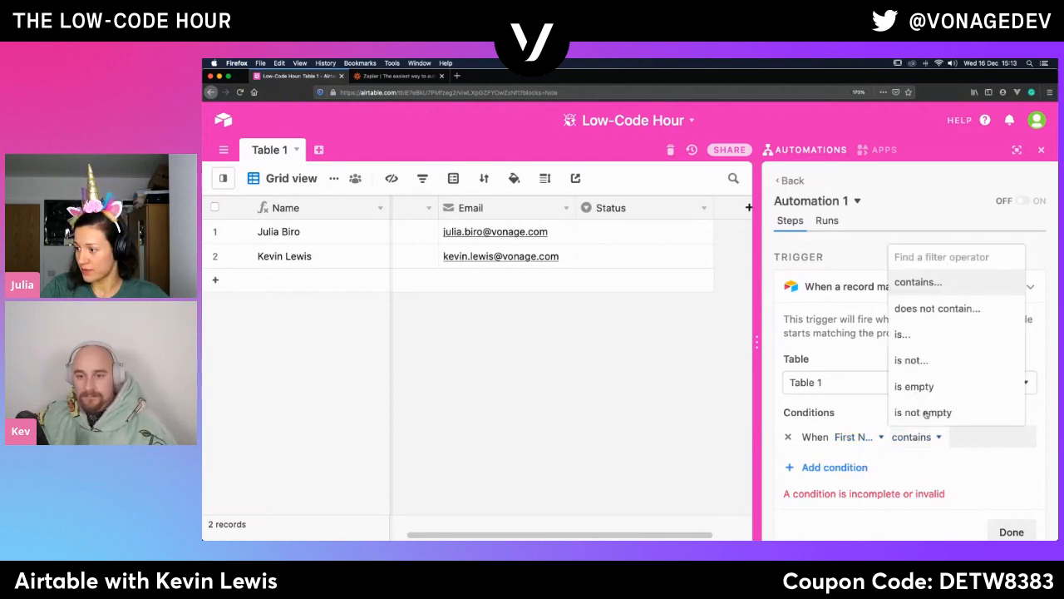
{"action": "left_click", "coordinate": [925, 414]}
- Add a second trigger condition, joined with And, requiring that the Email field is not empty
{"action": "left_click", "coordinate": [815, 464]}
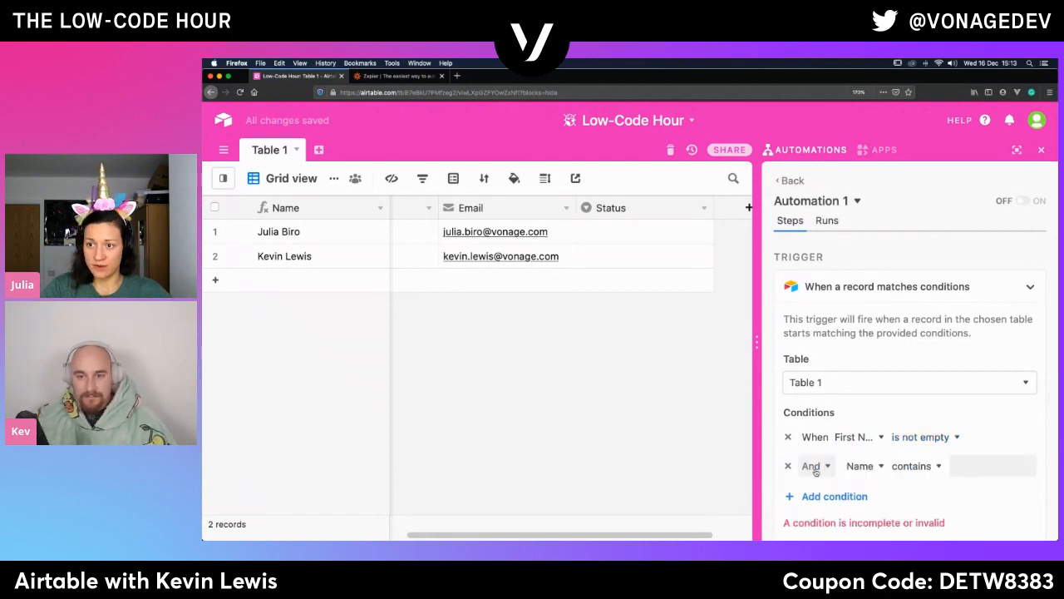
{"action": "left_click", "coordinate": [864, 468]}
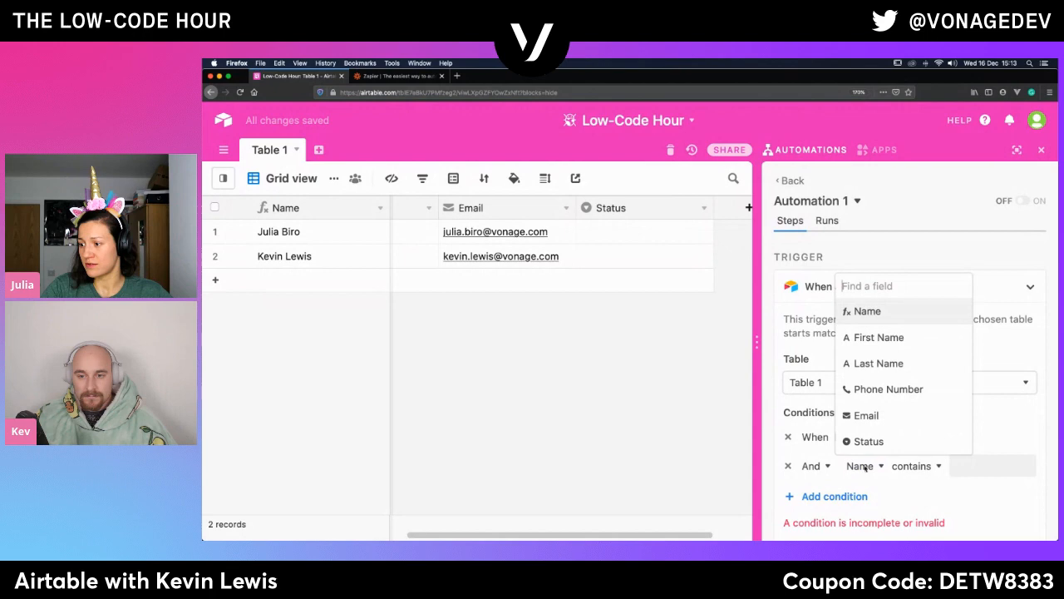
{"action": "left_click", "coordinate": [863, 415]}
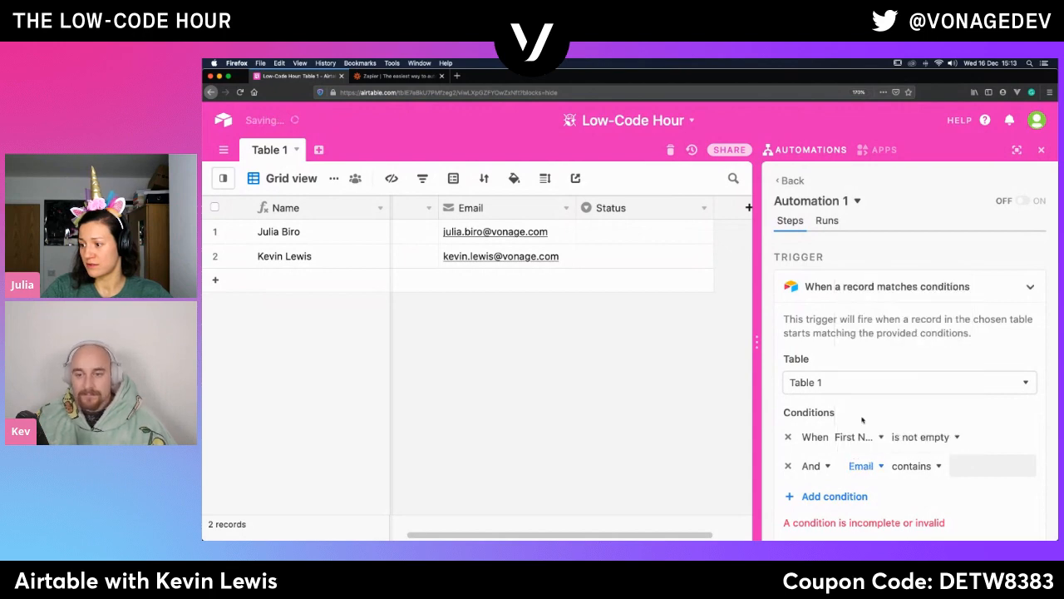
{"action": "left_click", "coordinate": [914, 467]}
{"action": "left_click", "coordinate": [922, 442]}
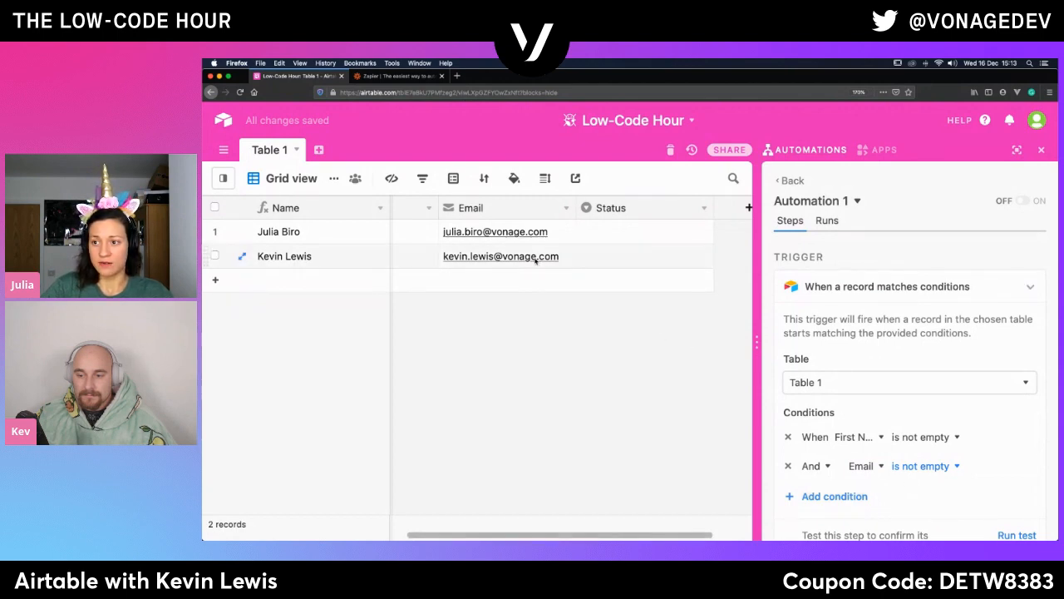
- Run a test of the trigger with its First Name and Email conditions
{"action": "scroll", "coordinate": [538, 256], "scroll_direction": "left", "scroll_amount": 5}
{"action": "scroll", "coordinate": [535, 261], "scroll_direction": "right", "scroll_amount": 5}
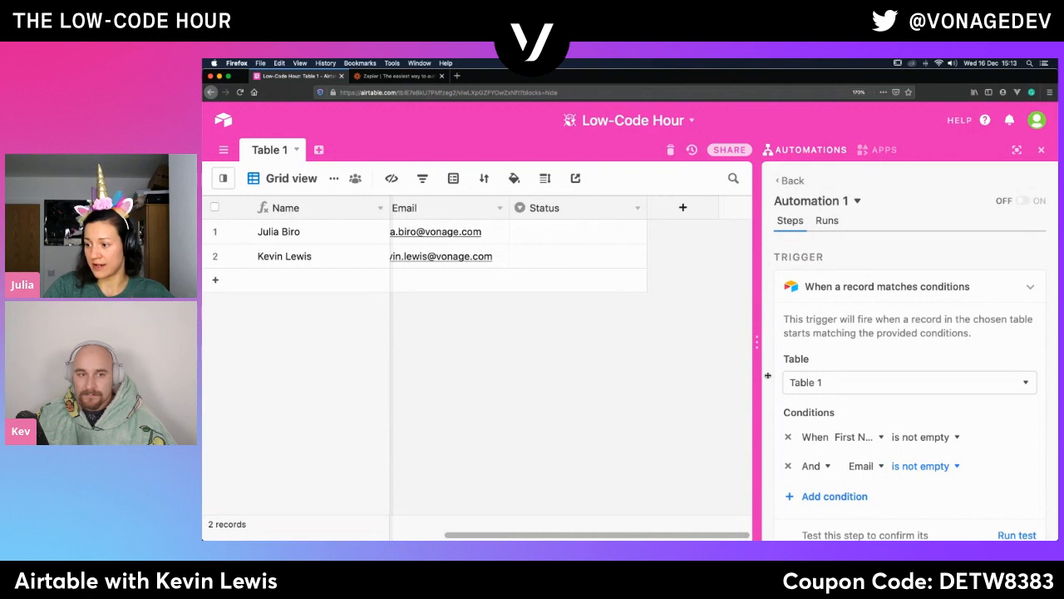
{"action": "scroll", "coordinate": [936, 470], "scroll_direction": "down", "scroll_amount": 3}
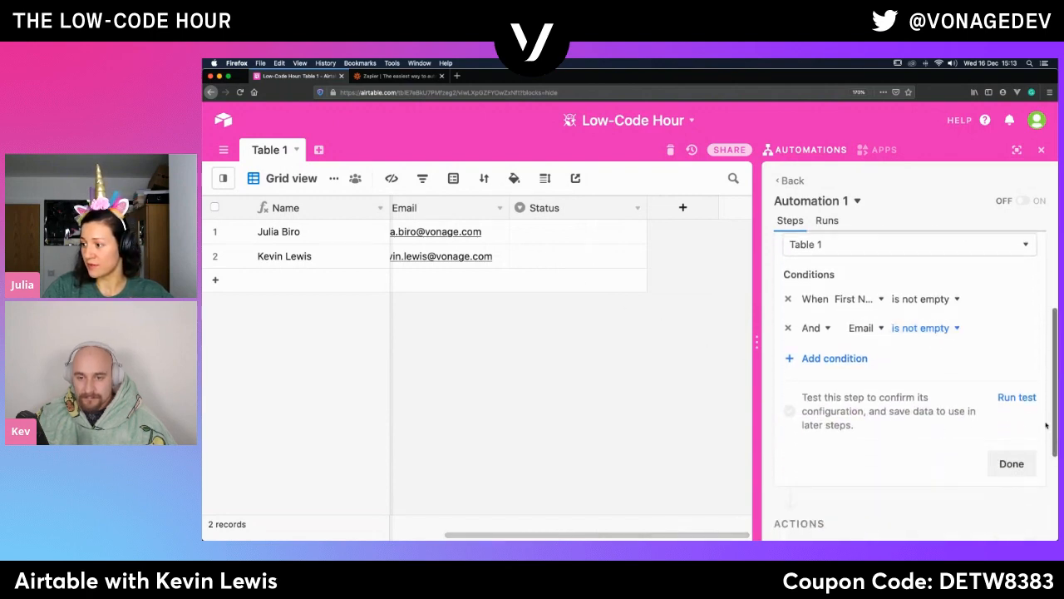
{"action": "left_click", "coordinate": [1019, 399]}
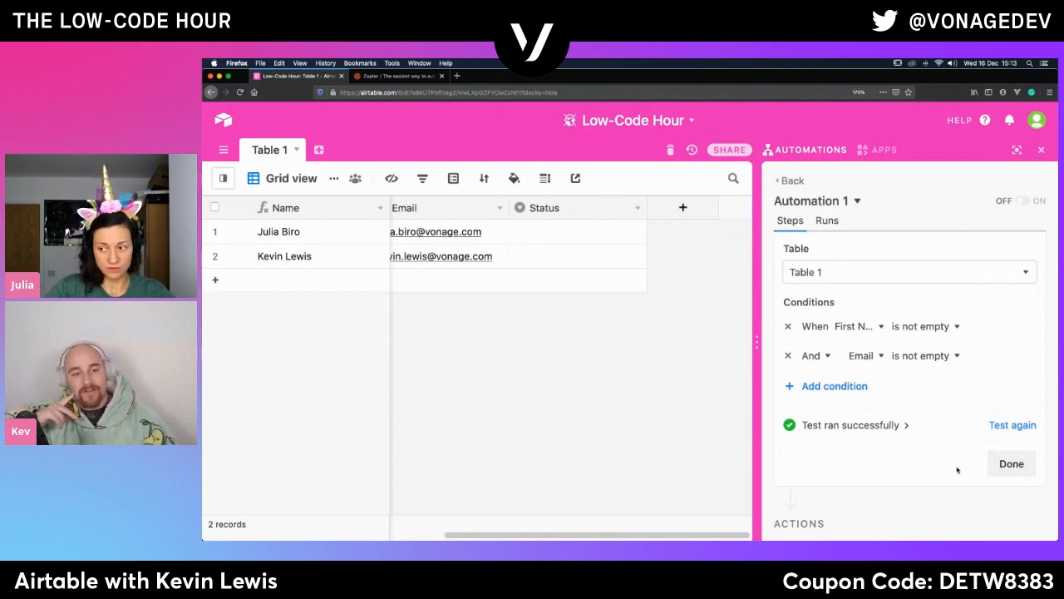
- Add a third trigger condition requiring that Status is Send email, removing the surplus blank condition
{"action": "left_click", "coordinate": [869, 388]}
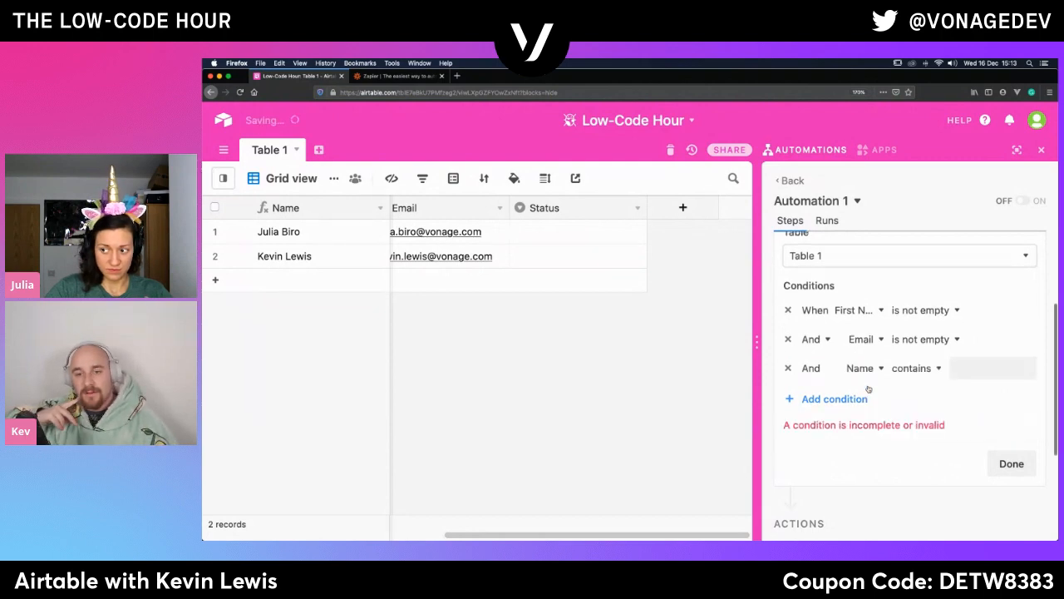
{"action": "left_click", "coordinate": [816, 404]}
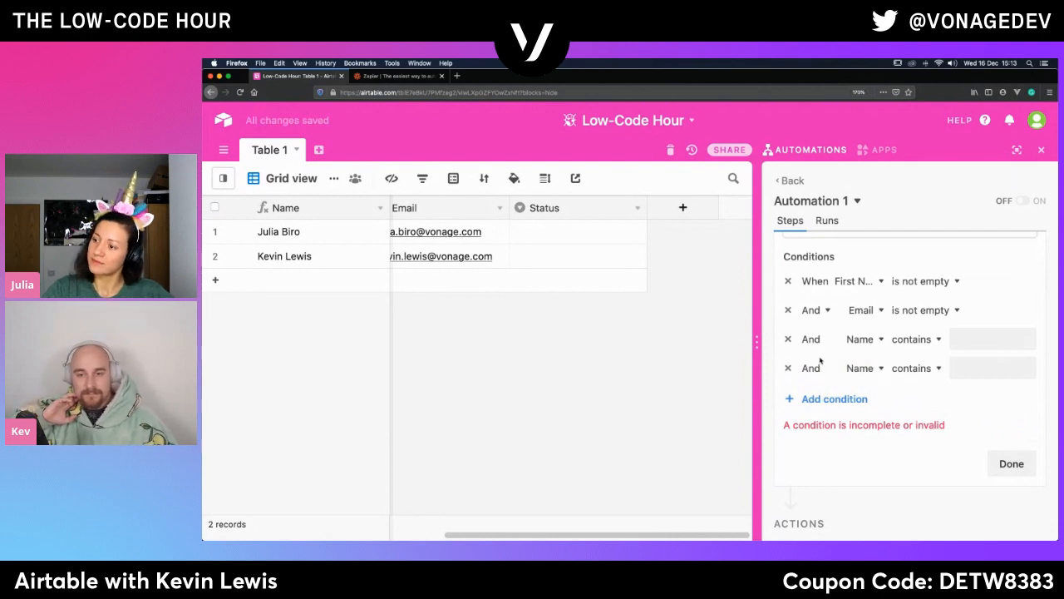
{"action": "left_click", "coordinate": [788, 368]}
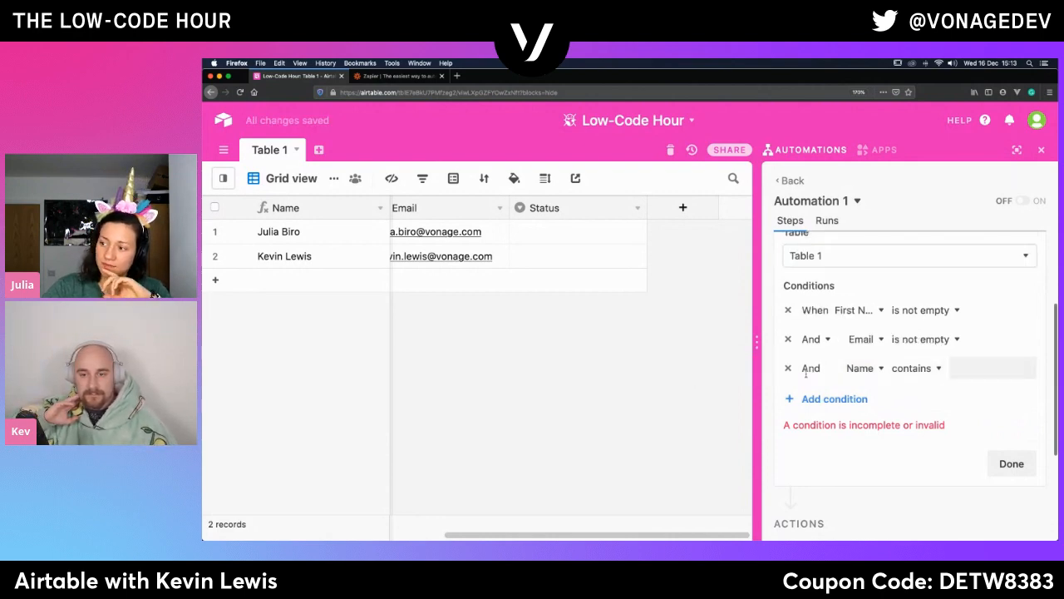
{"action": "left_click", "coordinate": [862, 371]}
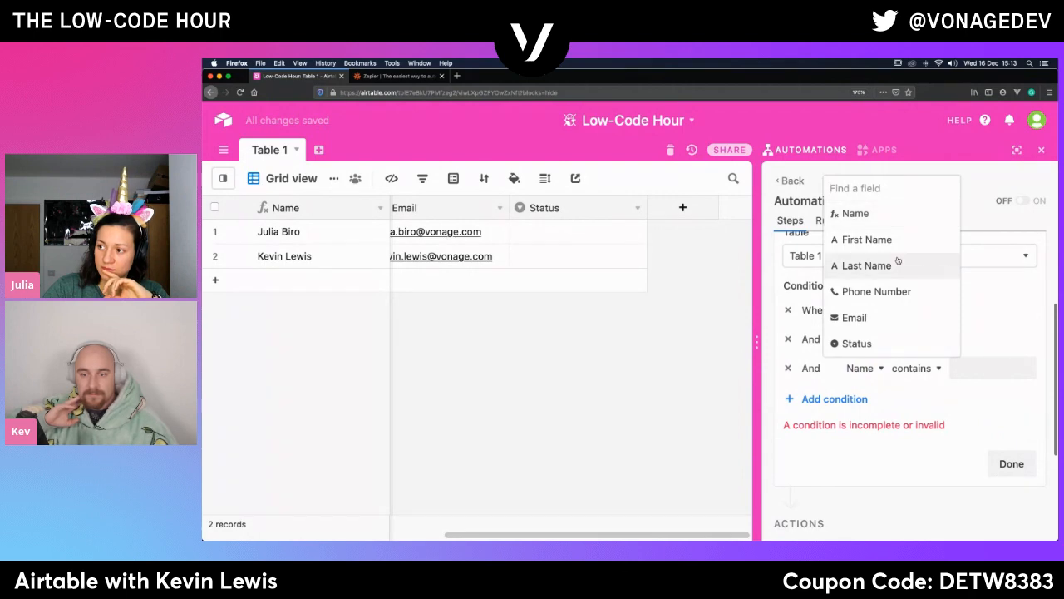
{"action": "left_click", "coordinate": [854, 341]}
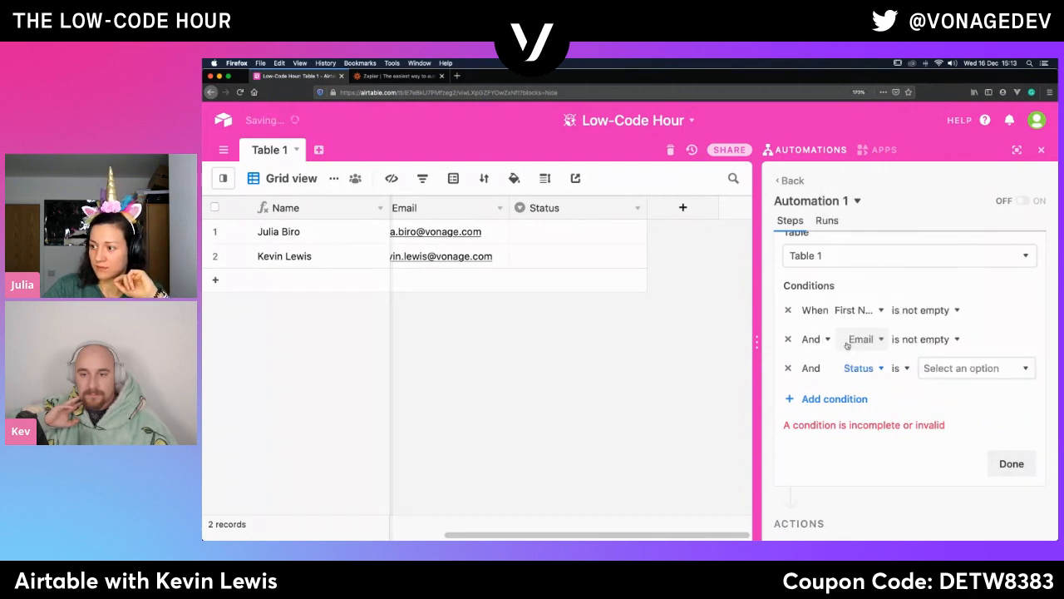
{"action": "left_click", "coordinate": [958, 370]}
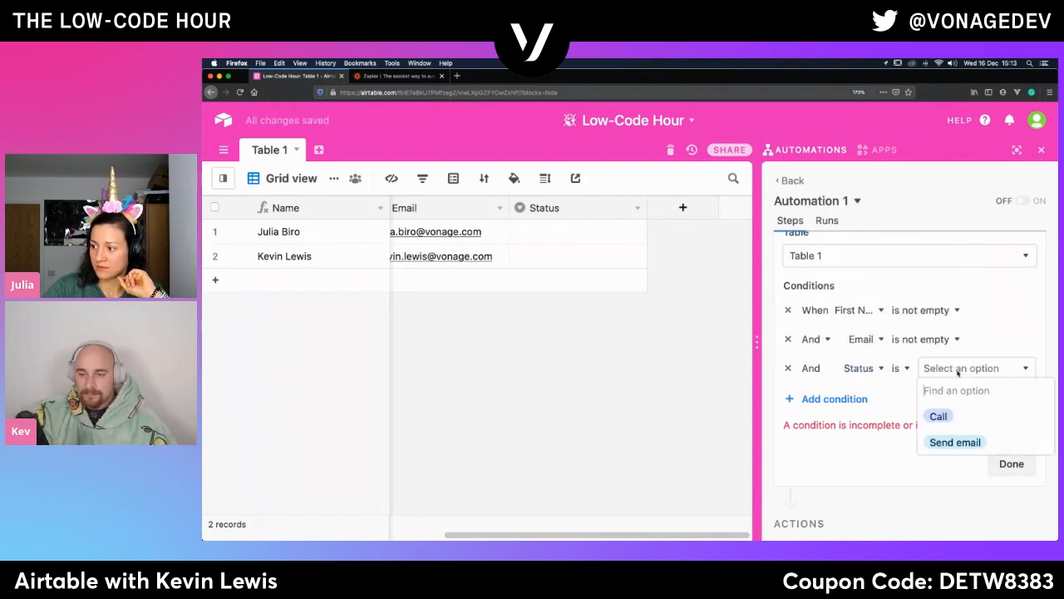
{"action": "left_click", "coordinate": [945, 442]}
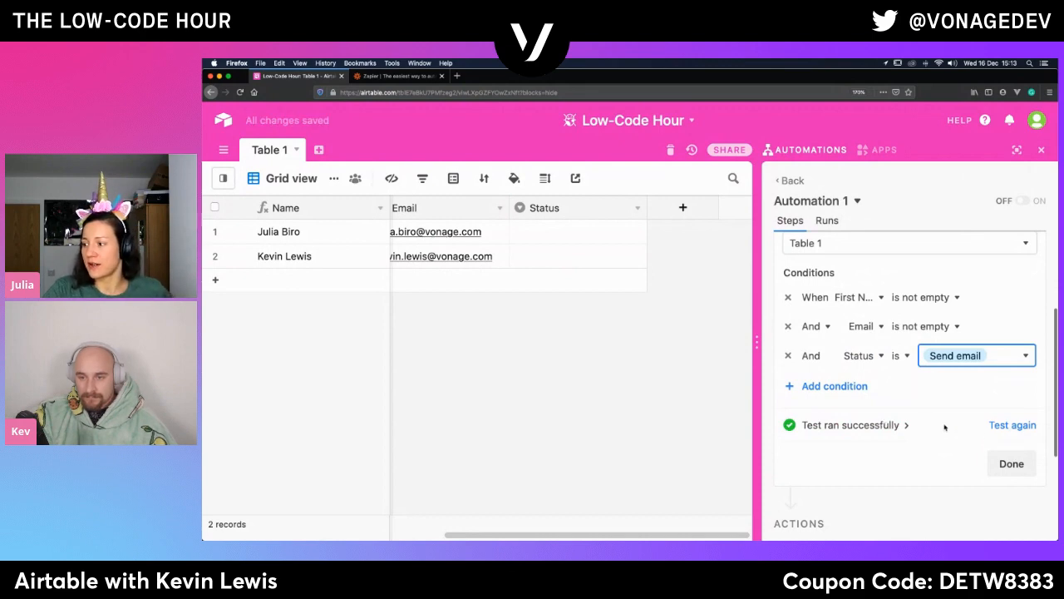
- Test the trigger again with the Status condition and expand the details of the test result
{"action": "left_click", "coordinate": [1008, 428]}
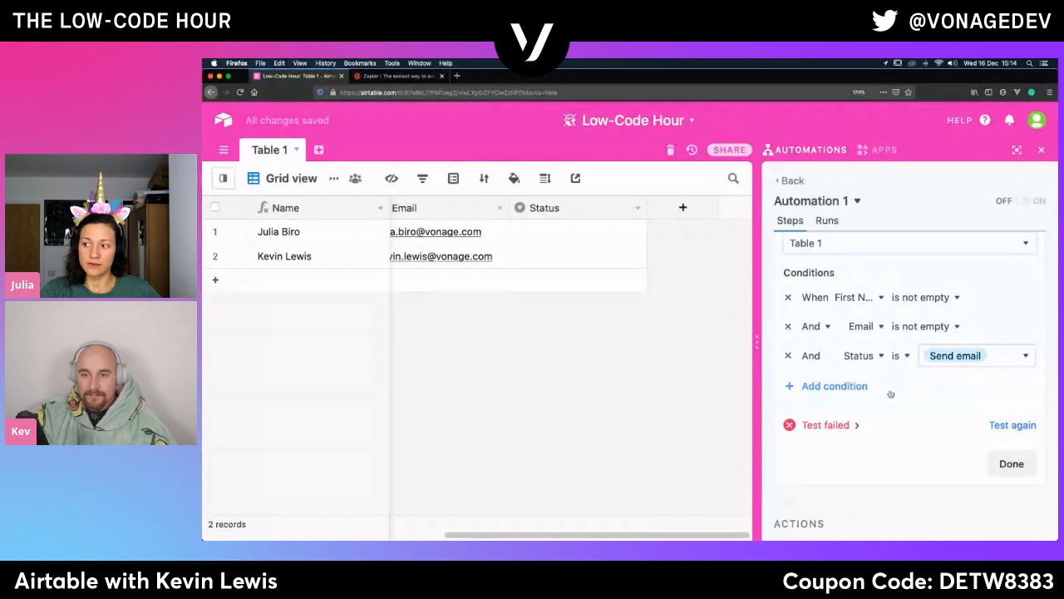
{"action": "left_click", "coordinate": [557, 236]}
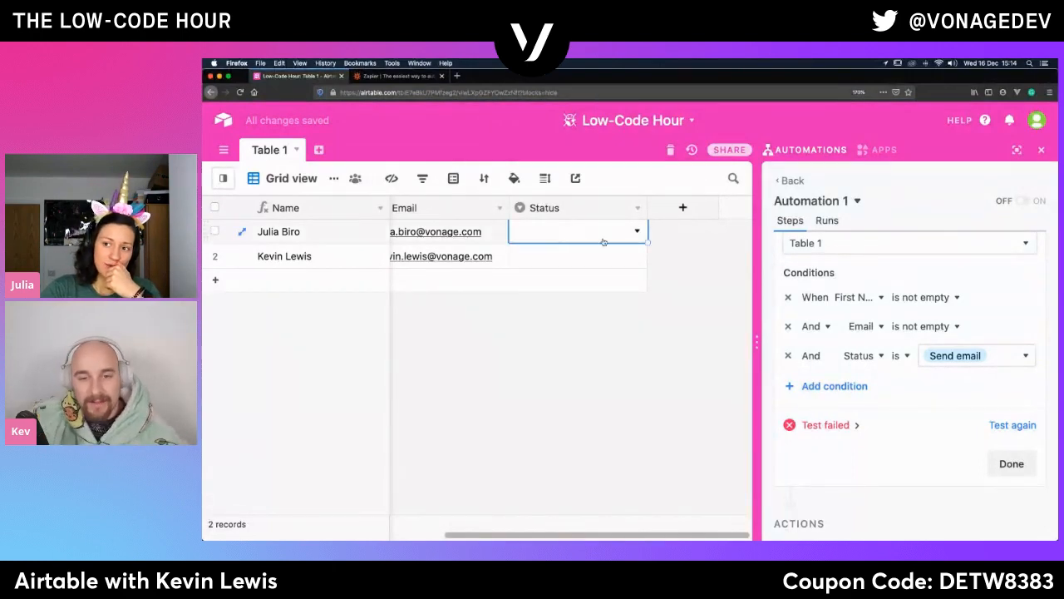
{"action": "left_click", "coordinate": [828, 425]}
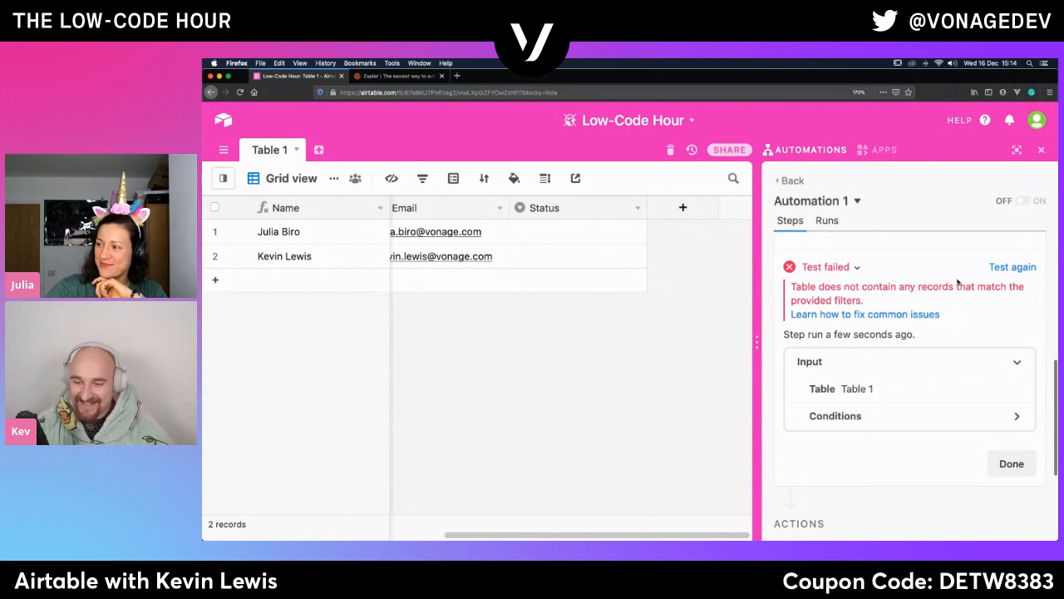
- Set the first record's Status to Send email in Table 1
{"action": "left_click", "coordinate": [615, 233]}
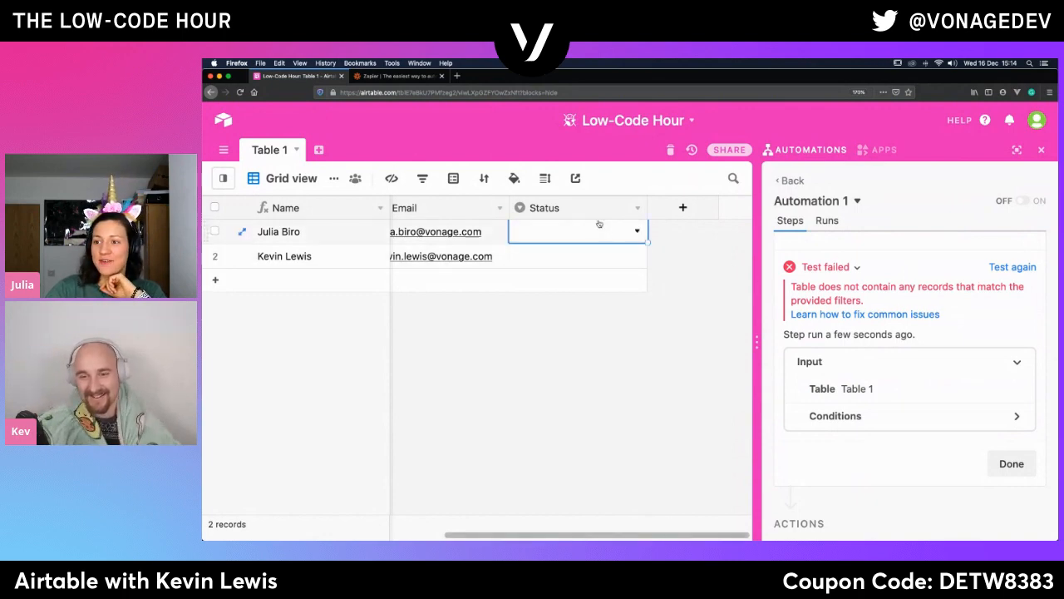
{"action": "left_click", "coordinate": [638, 233]}
{"action": "left_click", "coordinate": [549, 332]}
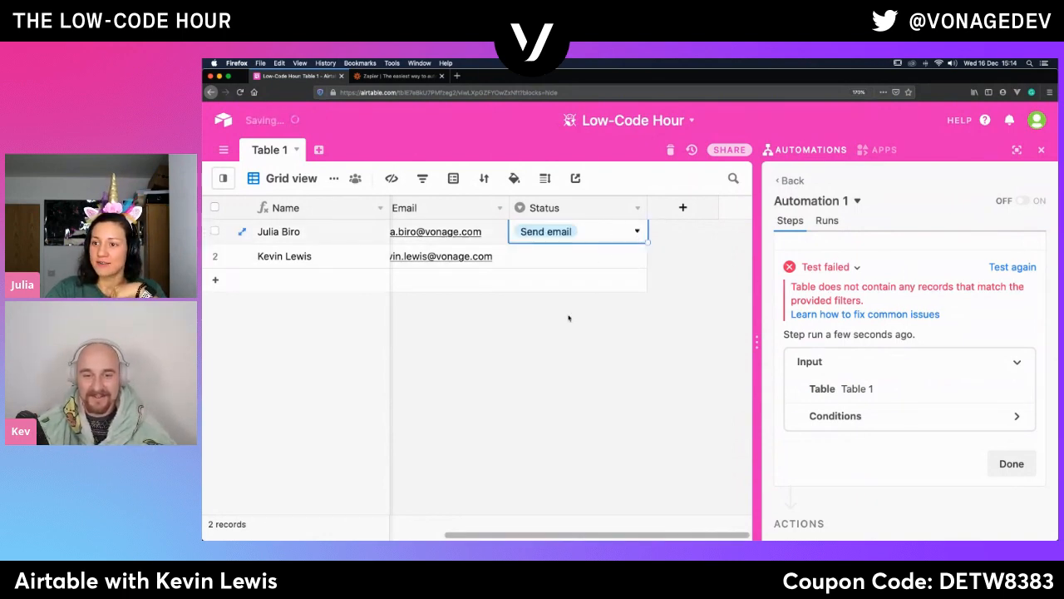
{"action": "left_click", "coordinate": [627, 259]}
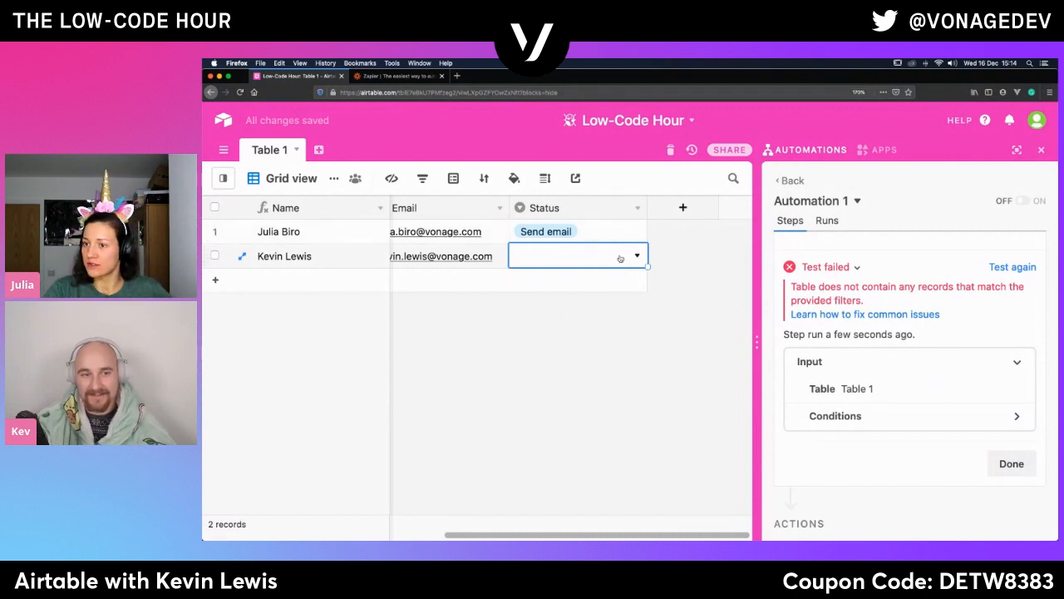
{"action": "left_click", "coordinate": [666, 302]}
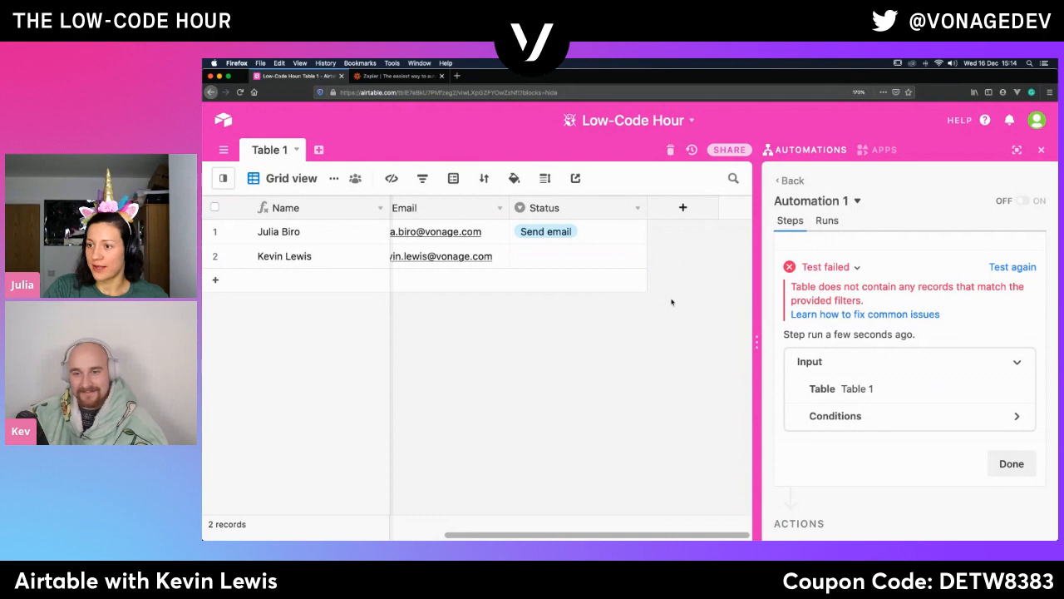
- Retest and finish the record-matching trigger, and open the list of actions that can be added
{"action": "left_click", "coordinate": [1012, 466]}
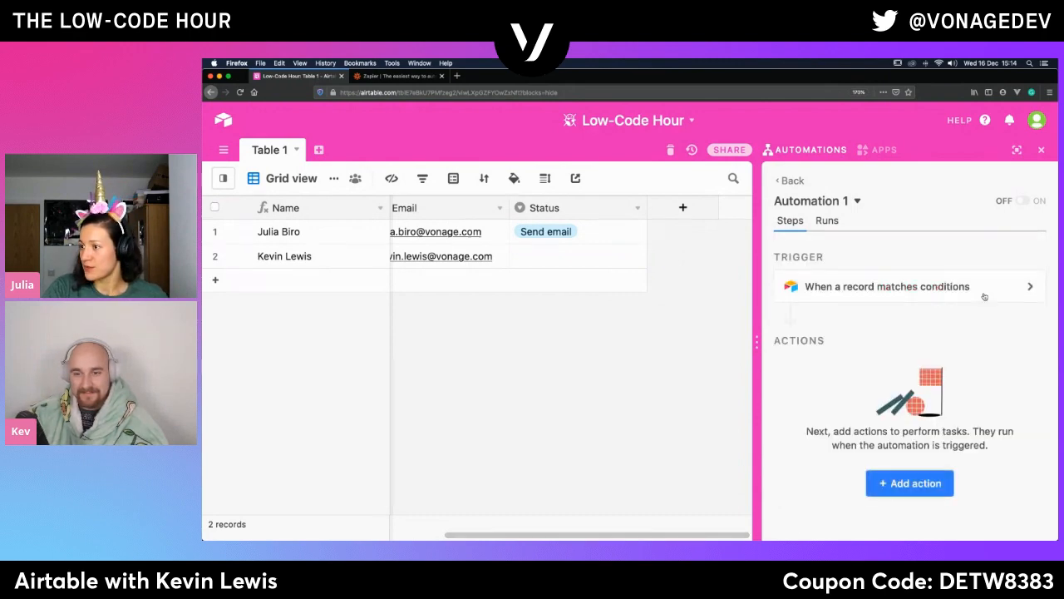
{"action": "left_click", "coordinate": [883, 286]}
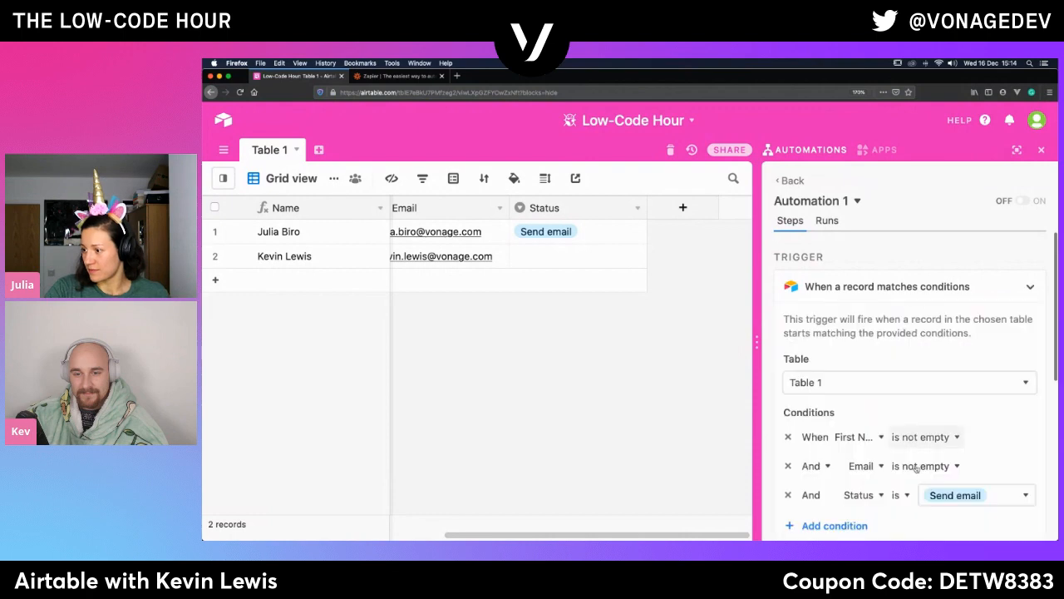
{"action": "scroll", "coordinate": [915, 466], "scroll_direction": "down", "scroll_amount": 4}
{"action": "scroll", "coordinate": [921, 480], "scroll_direction": "up", "scroll_amount": 2}
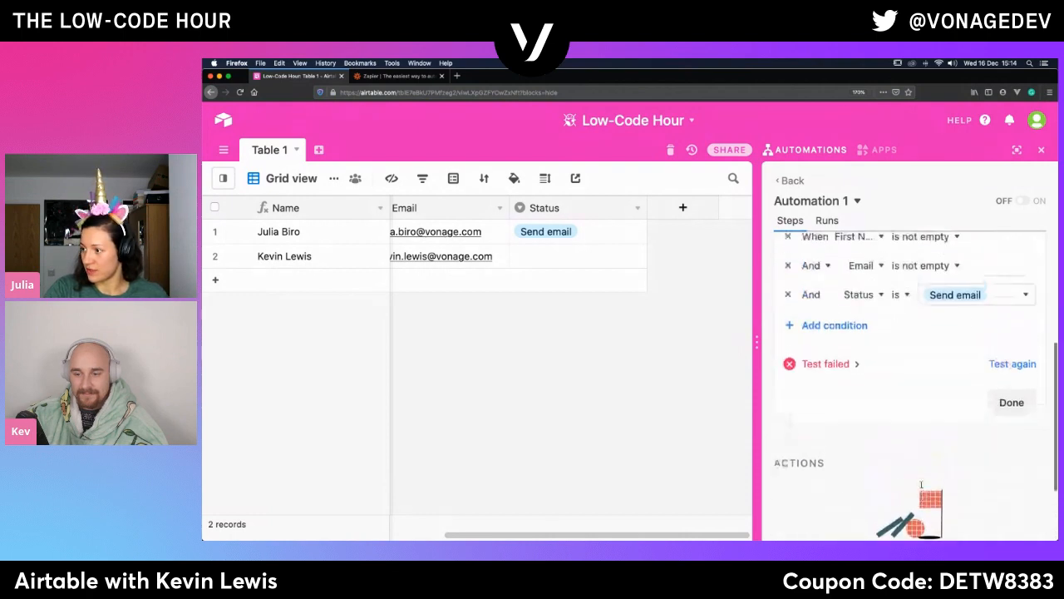
{"action": "left_click", "coordinate": [1004, 379]}
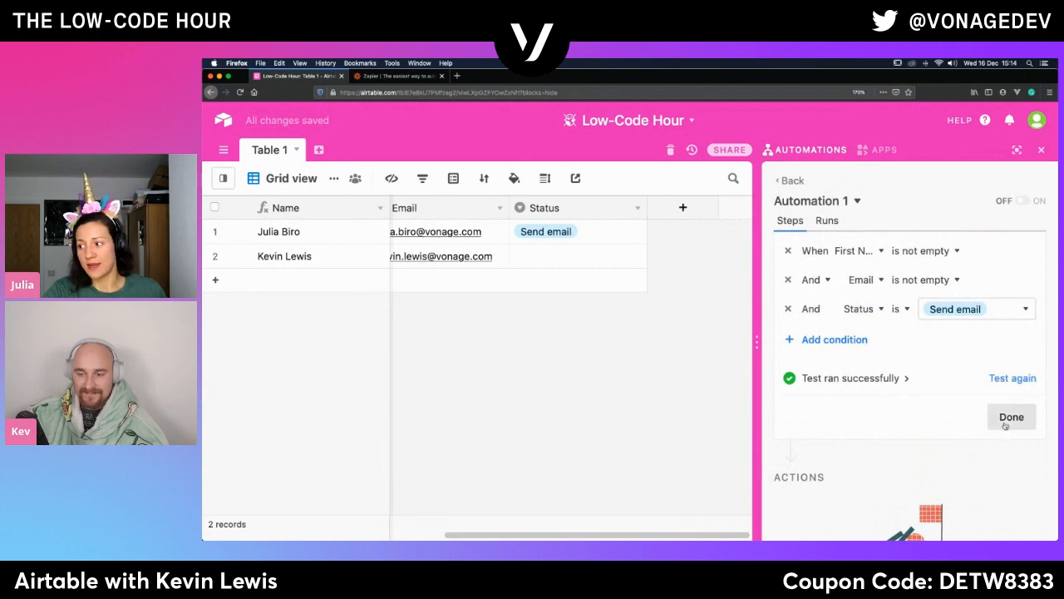
{"action": "left_click", "coordinate": [1010, 416]}
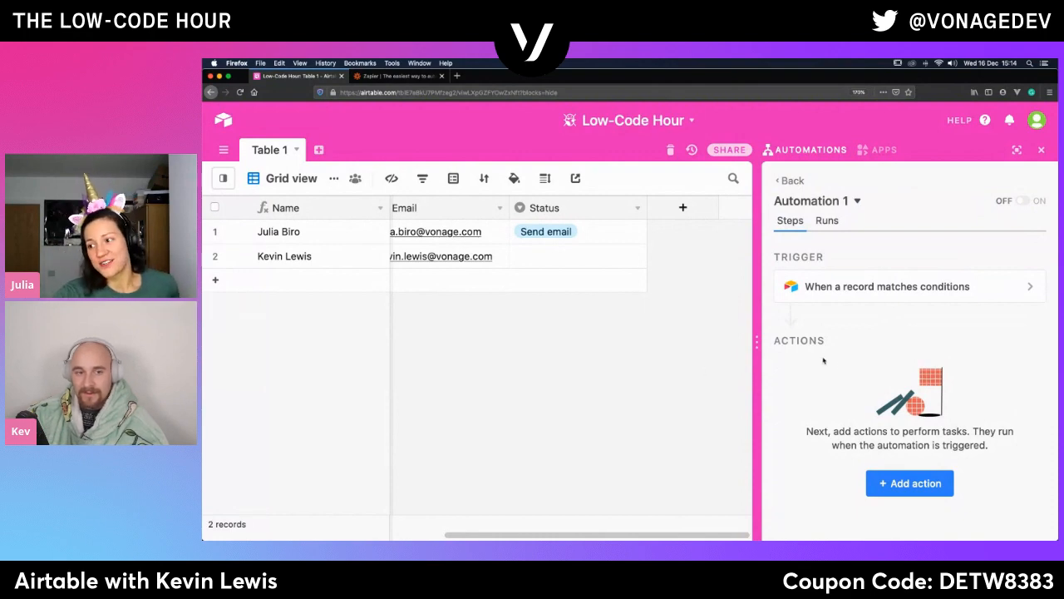
{"action": "left_click", "coordinate": [907, 496]}
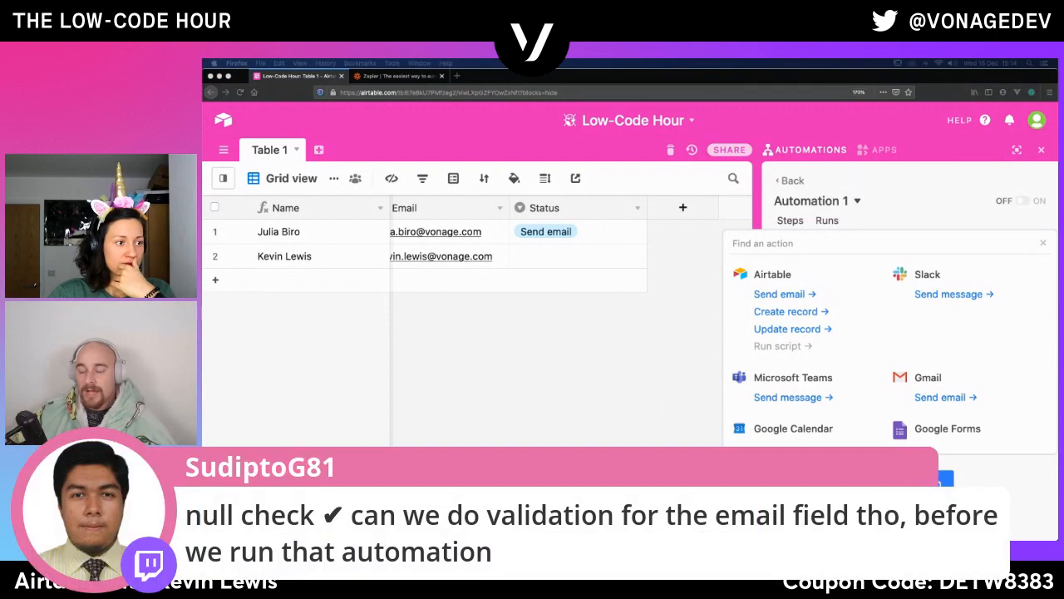
- Add a third record and enter an address without an @ sign to test the Email field's validation
{"action": "scroll", "coordinate": [476, 259], "scroll_direction": "left", "scroll_amount": 3}
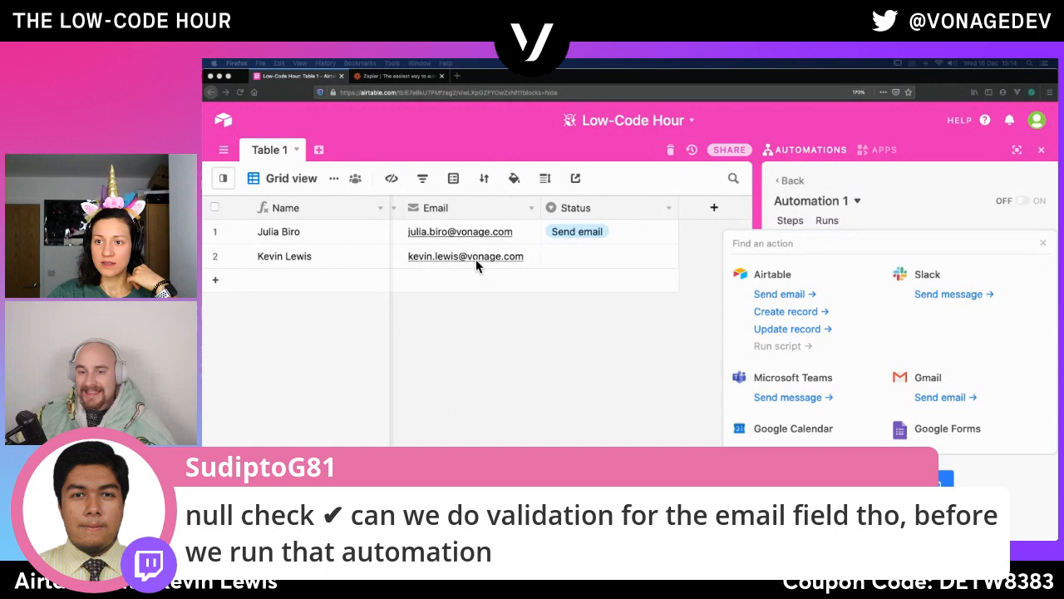
{"action": "left_click", "coordinate": [520, 284]}
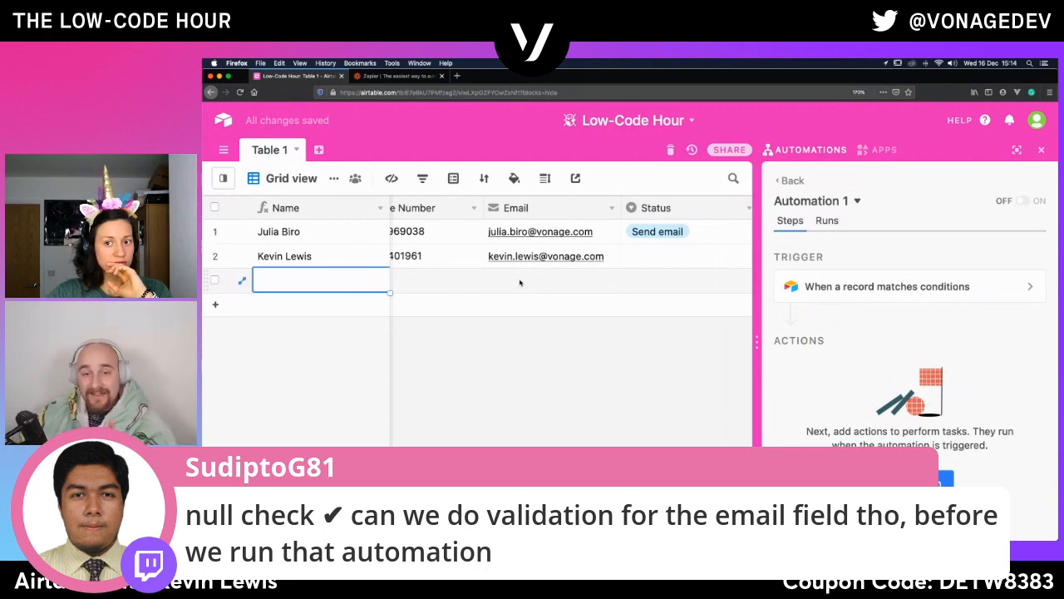
{"action": "left_click", "coordinate": [520, 284]}
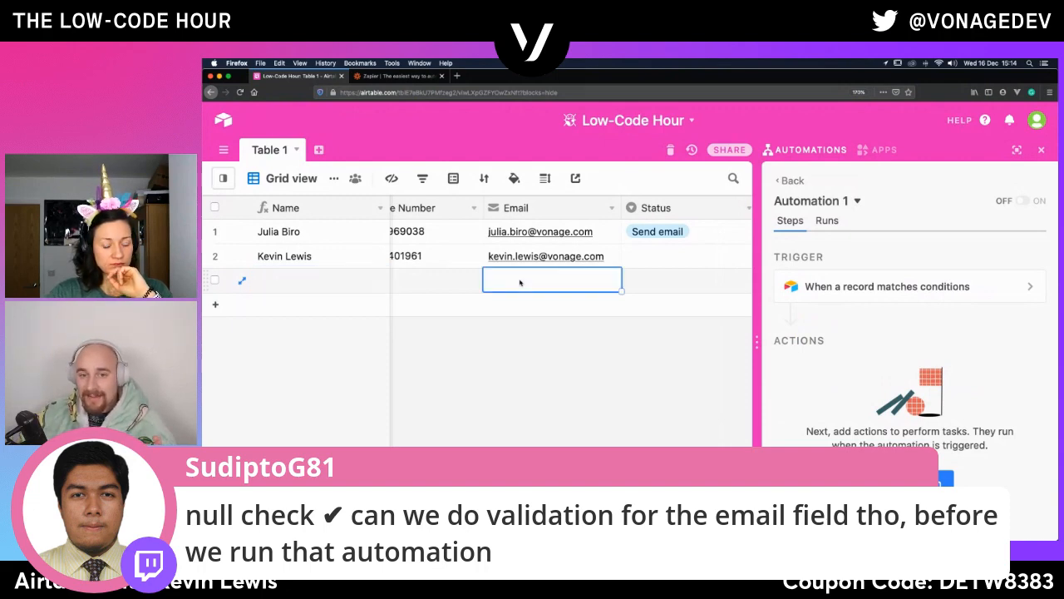
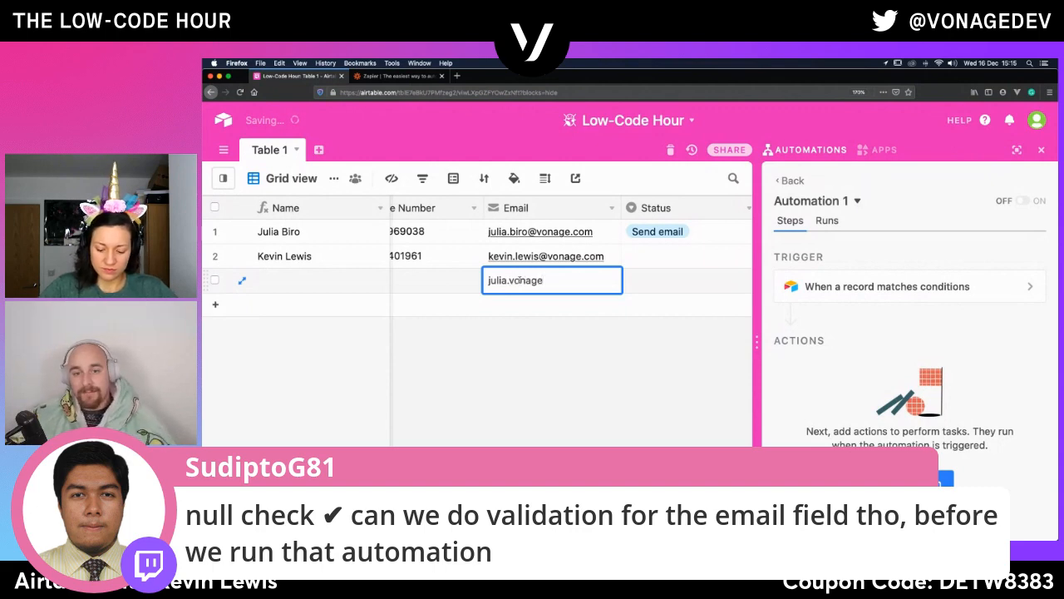
{"action": "left_click", "coordinate": [557, 311]}
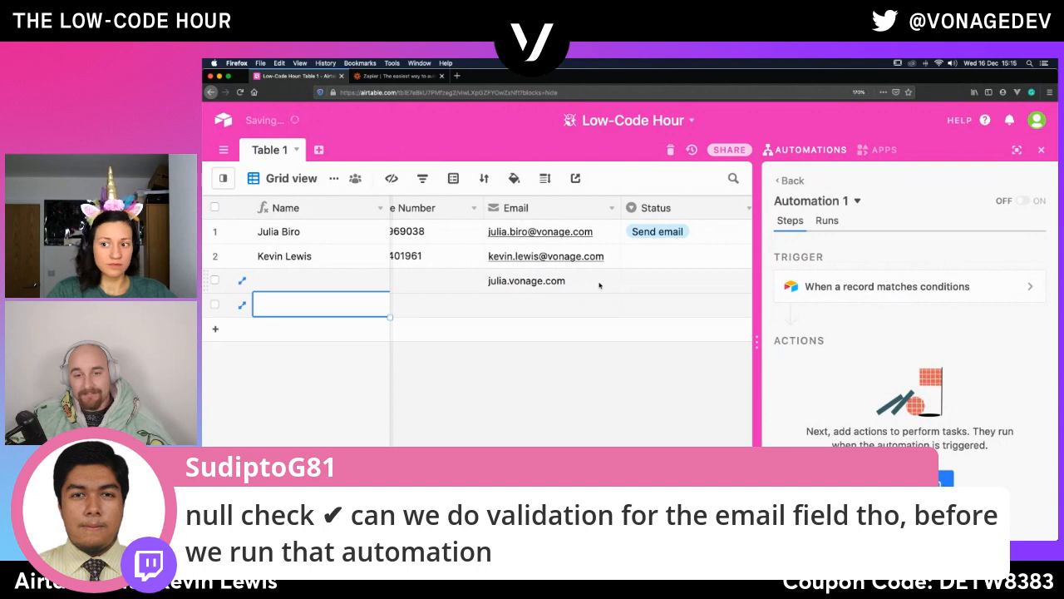
- Clear the malformed test address from the third record's Email field
{"action": "left_click", "coordinate": [557, 281]}
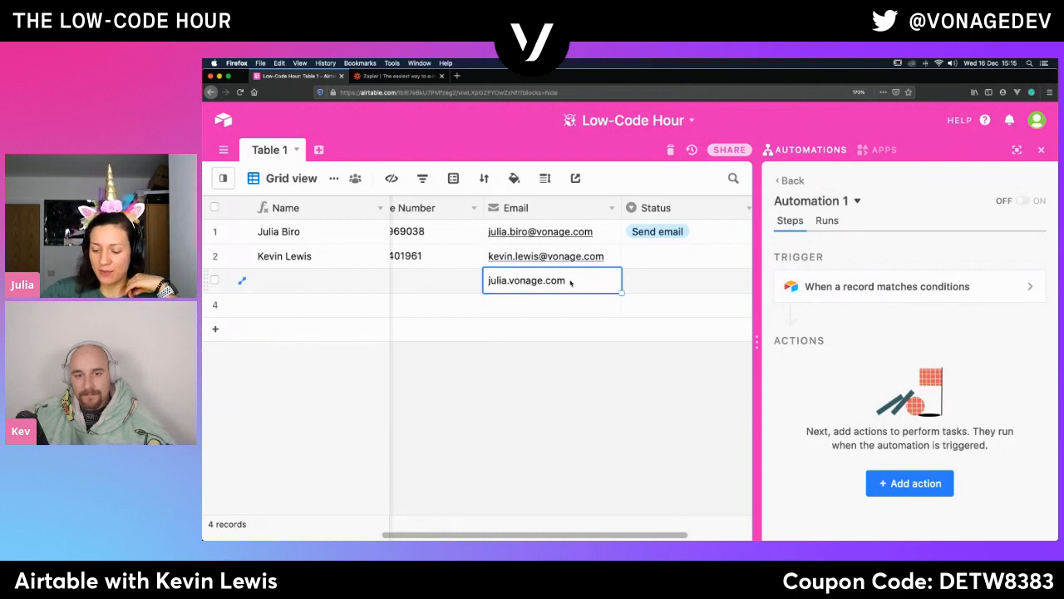
{"action": "key", "text": "BackSpace"}
{"action": "left_click", "coordinate": [572, 309]}
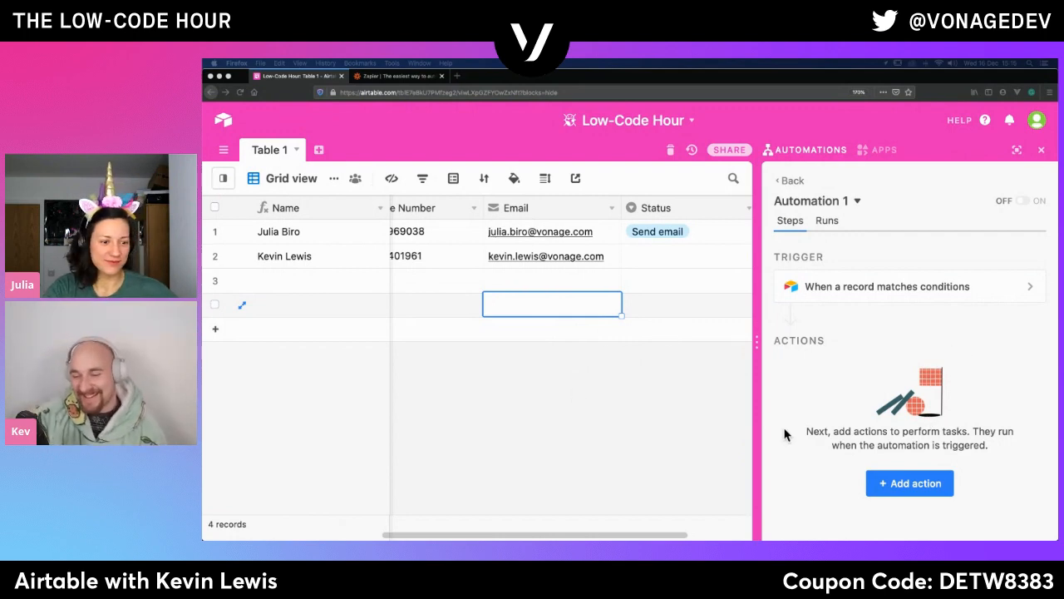
- Reopen the list of automation actions and examine the available integrations, from Airtable and Gmail to Twitter and Facebook Pages
{"action": "left_click", "coordinate": [891, 489]}
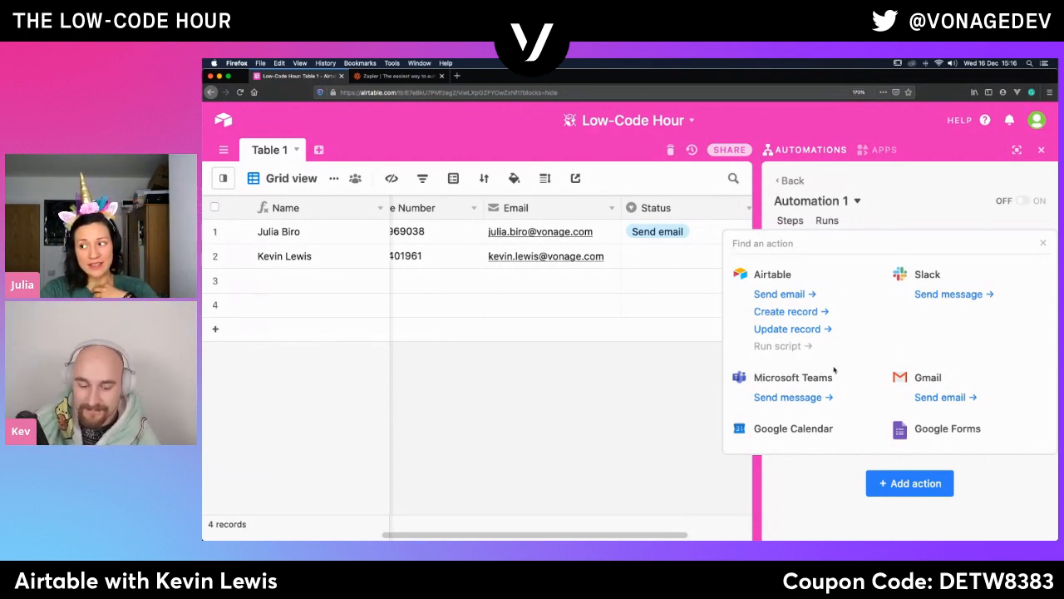
{"action": "scroll", "coordinate": [869, 368], "scroll_direction": "down", "scroll_amount": 3}
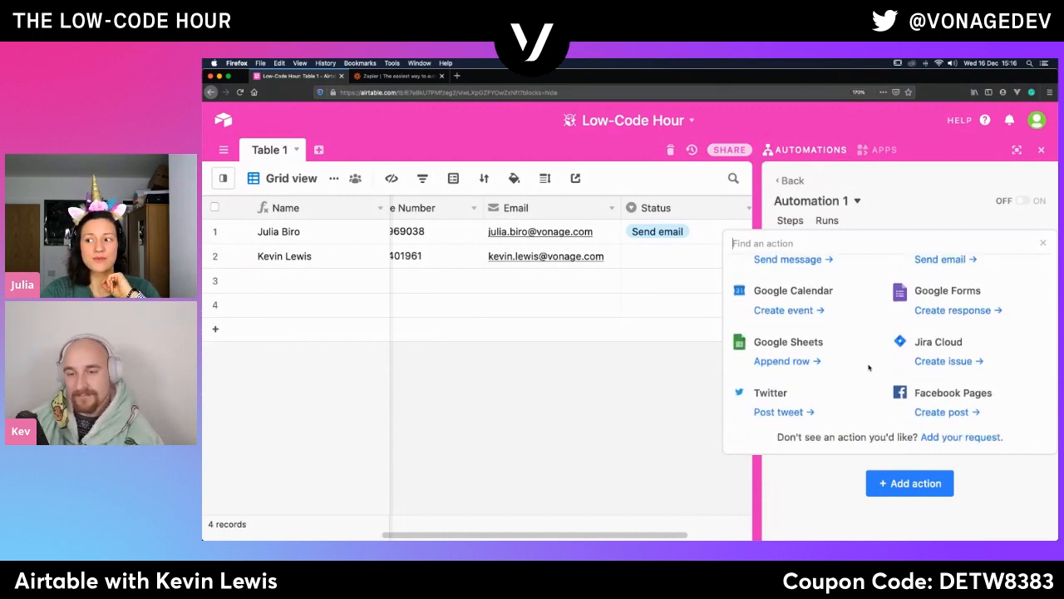
{"action": "scroll", "coordinate": [869, 367], "scroll_direction": "up", "scroll_amount": 3}
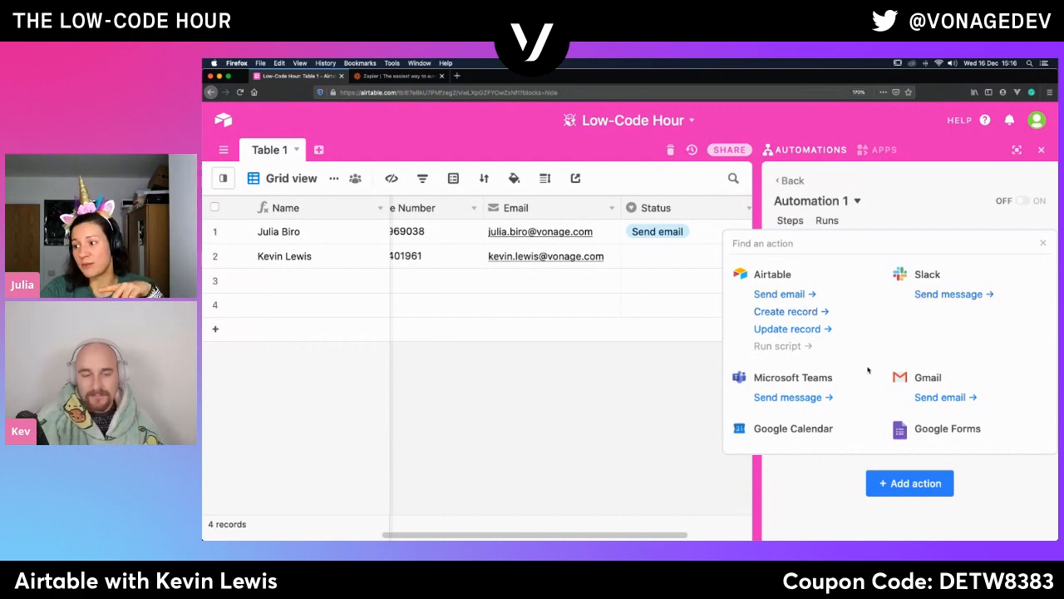
{"action": "scroll", "coordinate": [868, 370], "scroll_direction": "down", "scroll_amount": 3}
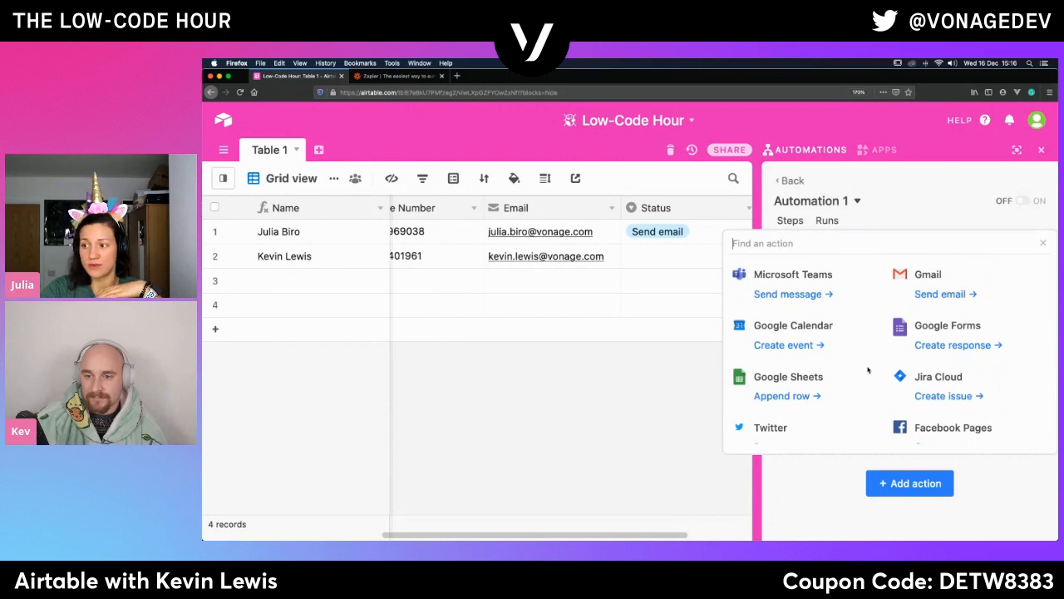
{"action": "scroll", "coordinate": [869, 370], "scroll_direction": "up", "scroll_amount": 3}
{"action": "scroll", "coordinate": [868, 370], "scroll_direction": "down", "scroll_amount": 2}
{"action": "scroll", "coordinate": [869, 370], "scroll_direction": "down", "scroll_amount": 2}
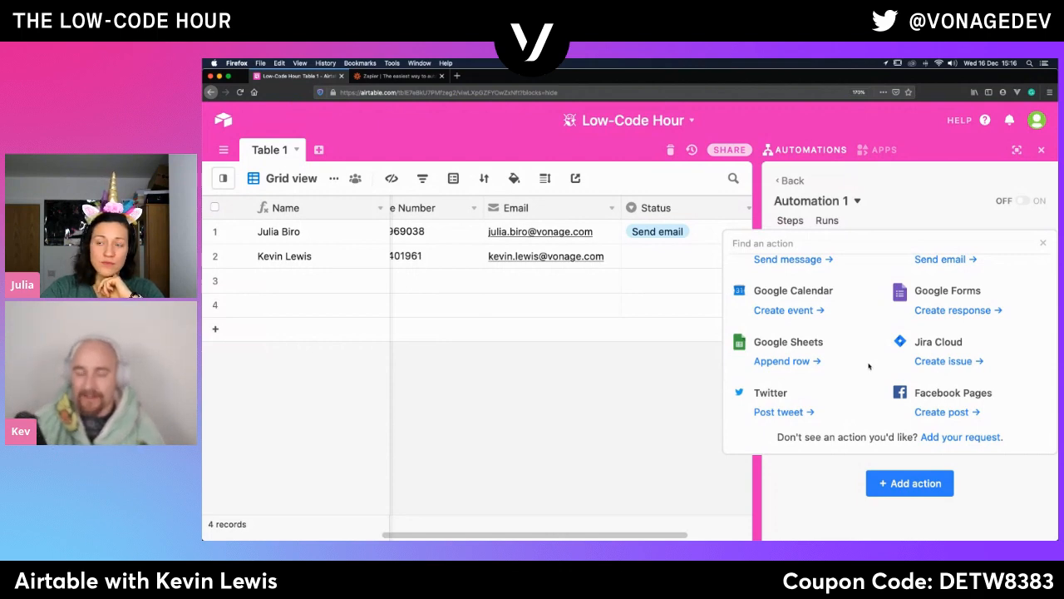
{"action": "scroll", "coordinate": [869, 367], "scroll_direction": "down", "scroll_amount": 1}
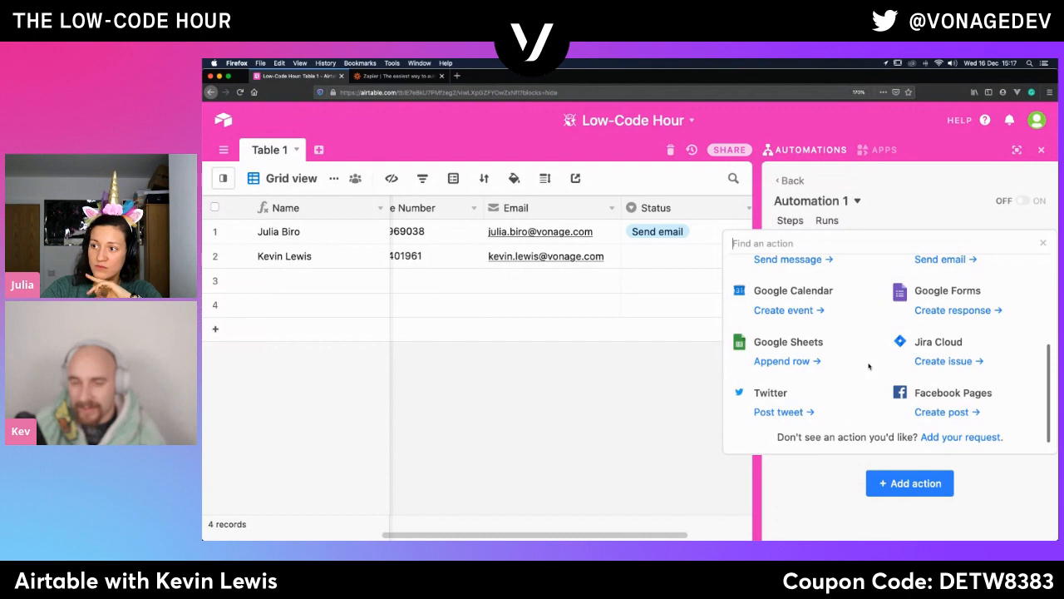
{"action": "scroll", "coordinate": [869, 367], "scroll_direction": "up", "scroll_amount": 5}
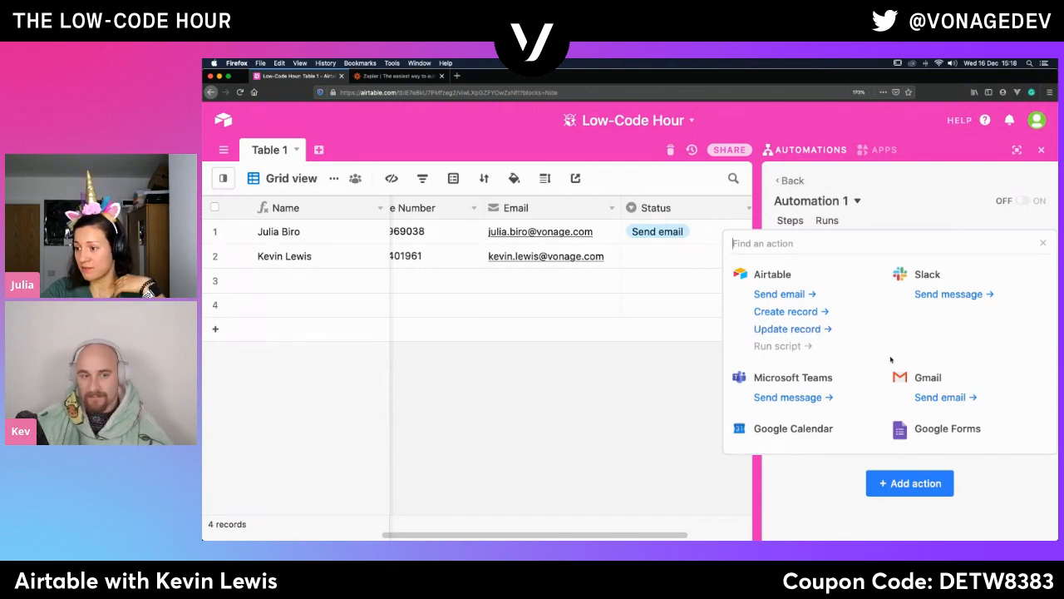
{"action": "scroll", "coordinate": [890, 359], "scroll_direction": "down", "scroll_amount": 3}
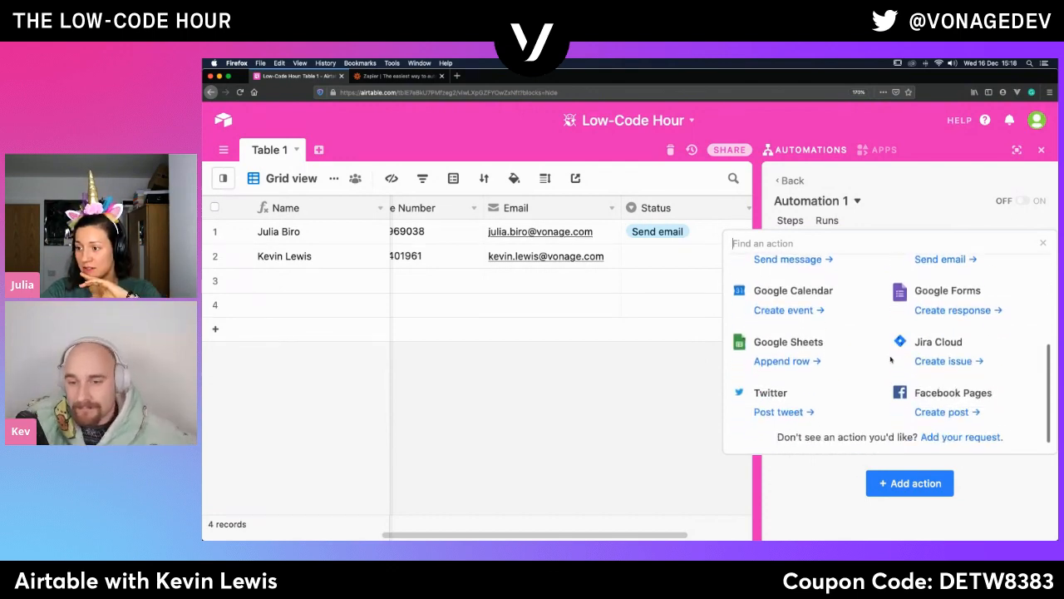
{"action": "scroll", "coordinate": [891, 360], "scroll_direction": "up", "scroll_amount": 3}
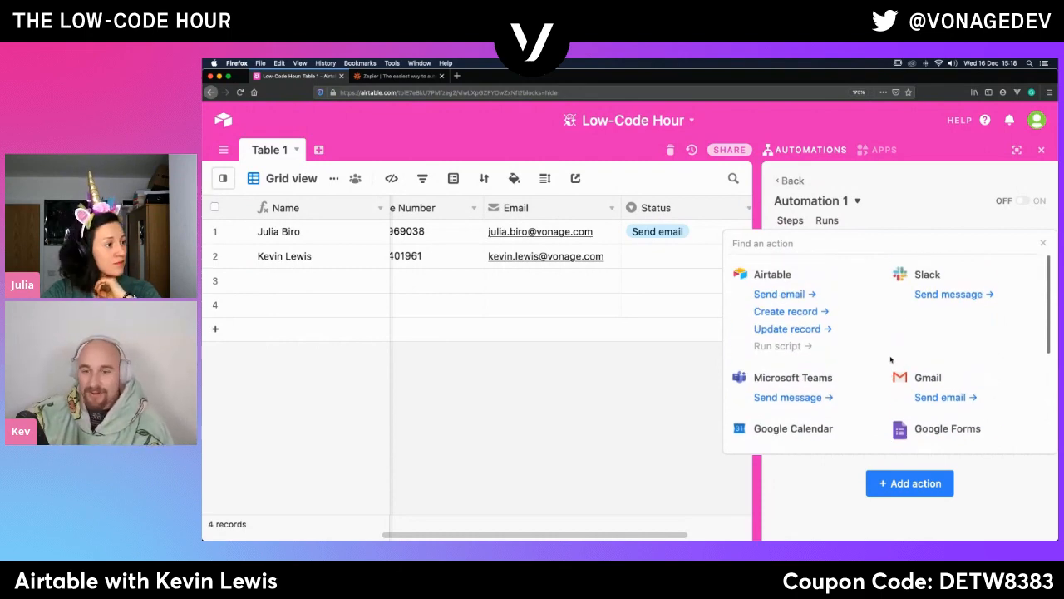
- Add a Gmail Send email action to Automation 1 and choose the existing Gmail account for it
{"action": "left_click", "coordinate": [936, 398]}
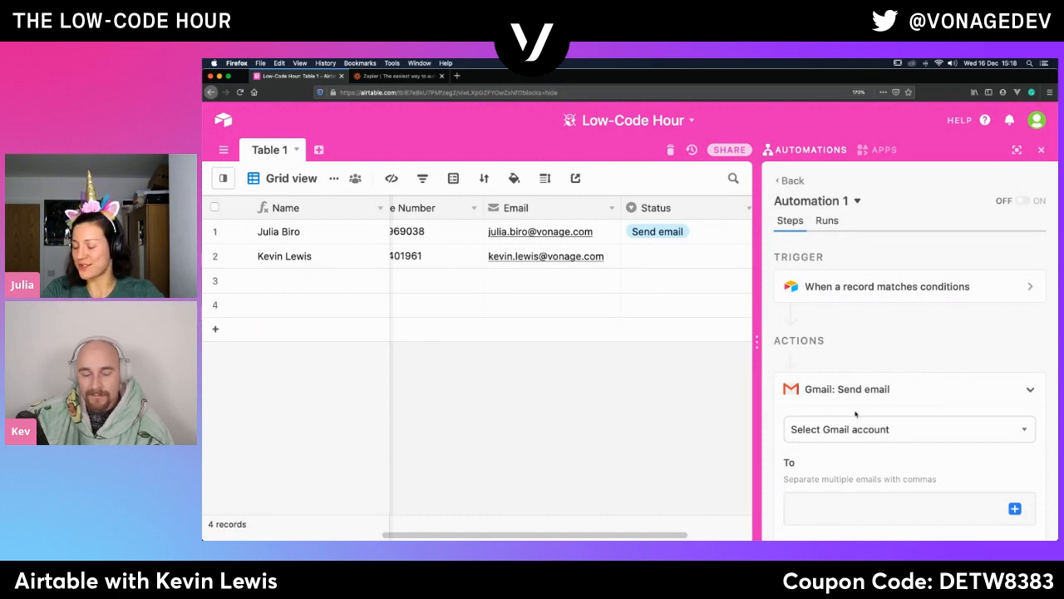
{"action": "scroll", "coordinate": [865, 401], "scroll_direction": "down", "scroll_amount": 2}
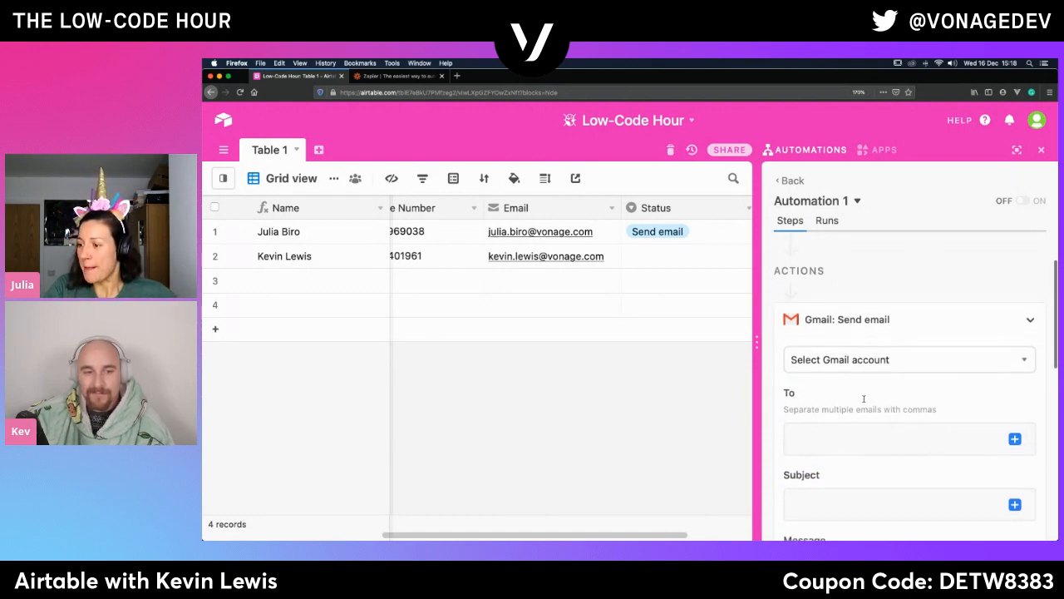
{"action": "left_click", "coordinate": [889, 354]}
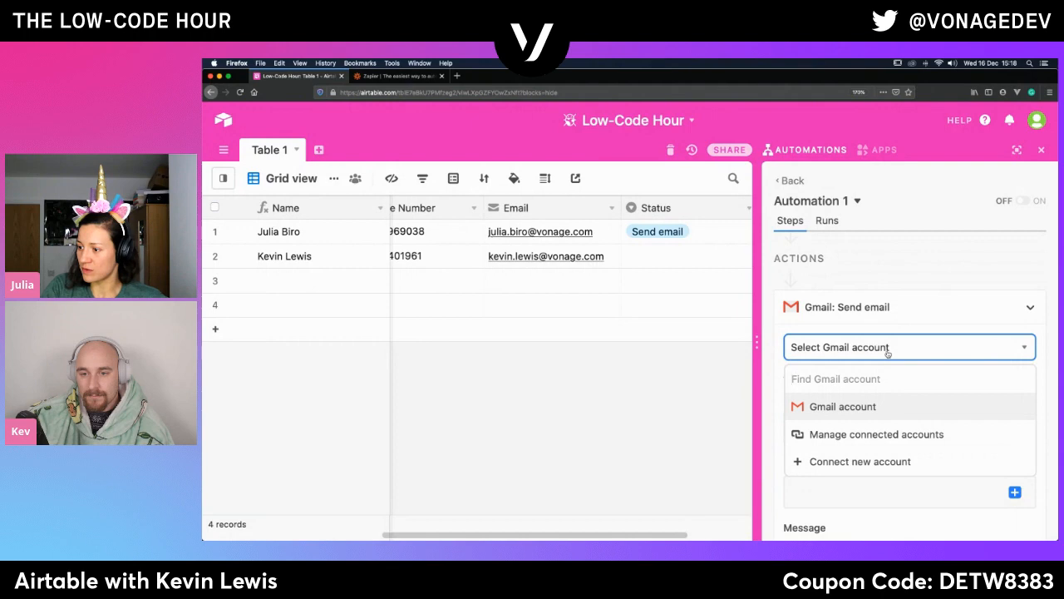
{"action": "left_click", "coordinate": [819, 408]}
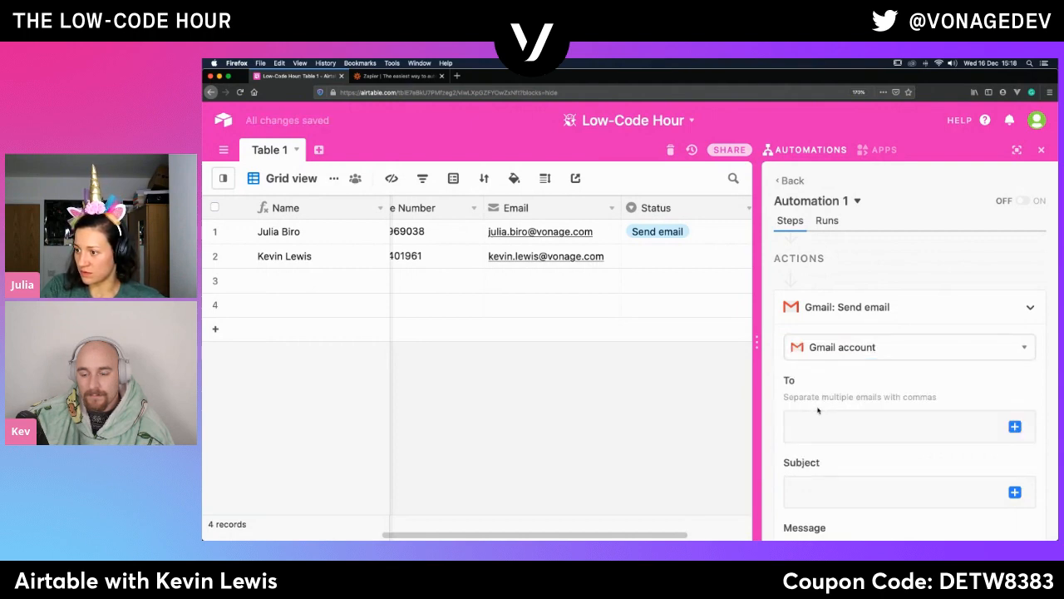
{"action": "left_click", "coordinate": [915, 353]}
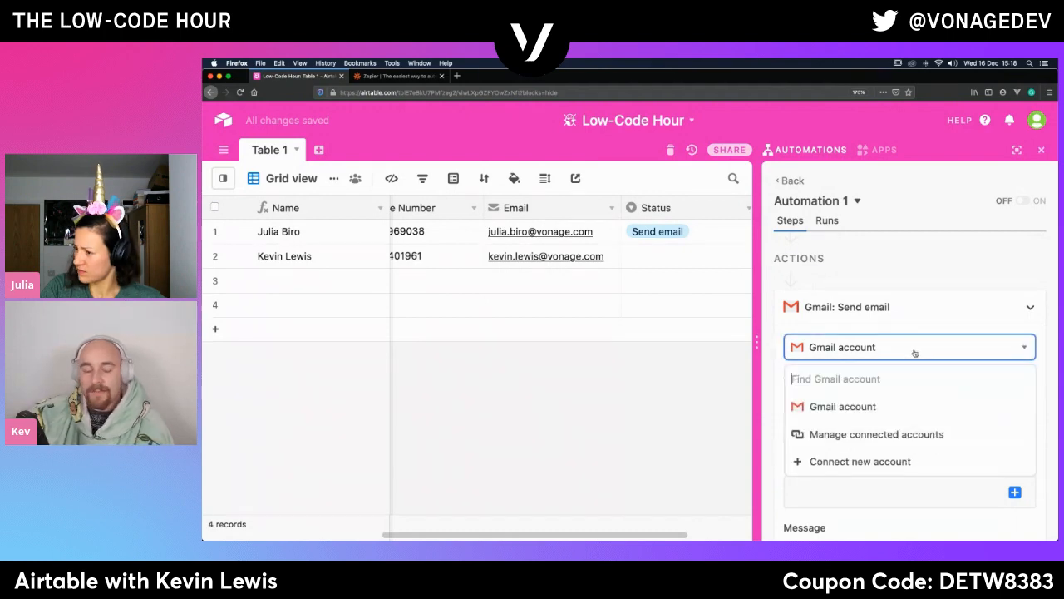
{"action": "left_click", "coordinate": [866, 414]}
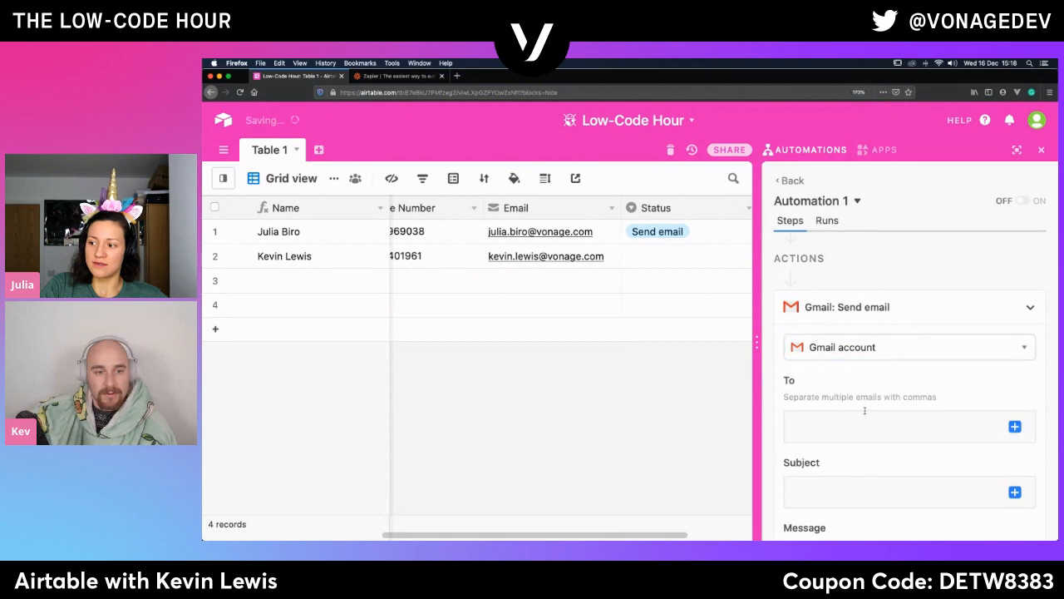
{"action": "left_click", "coordinate": [838, 353]}
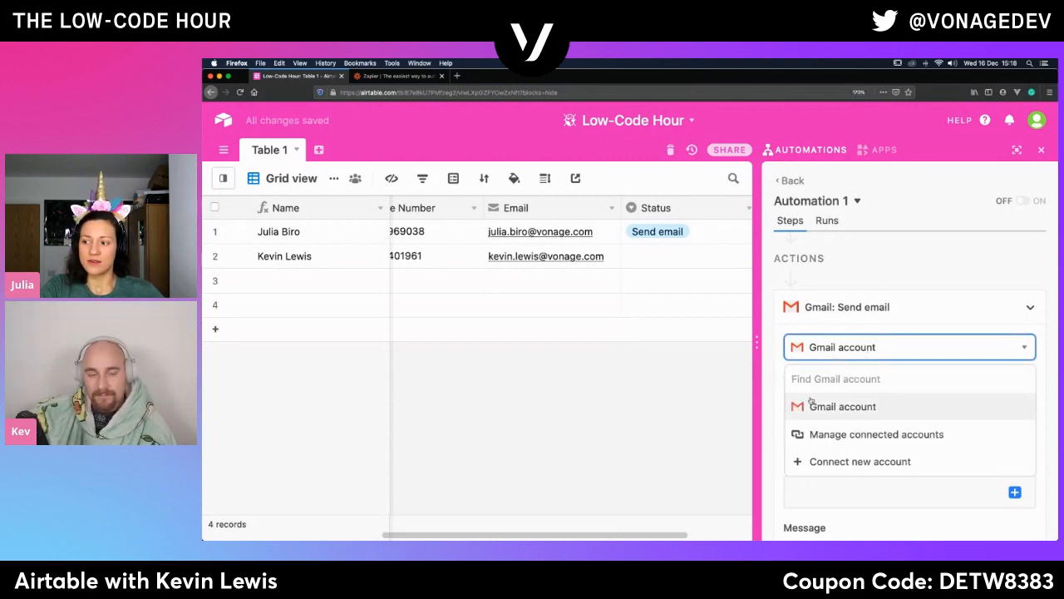
{"action": "left_click", "coordinate": [850, 463]}
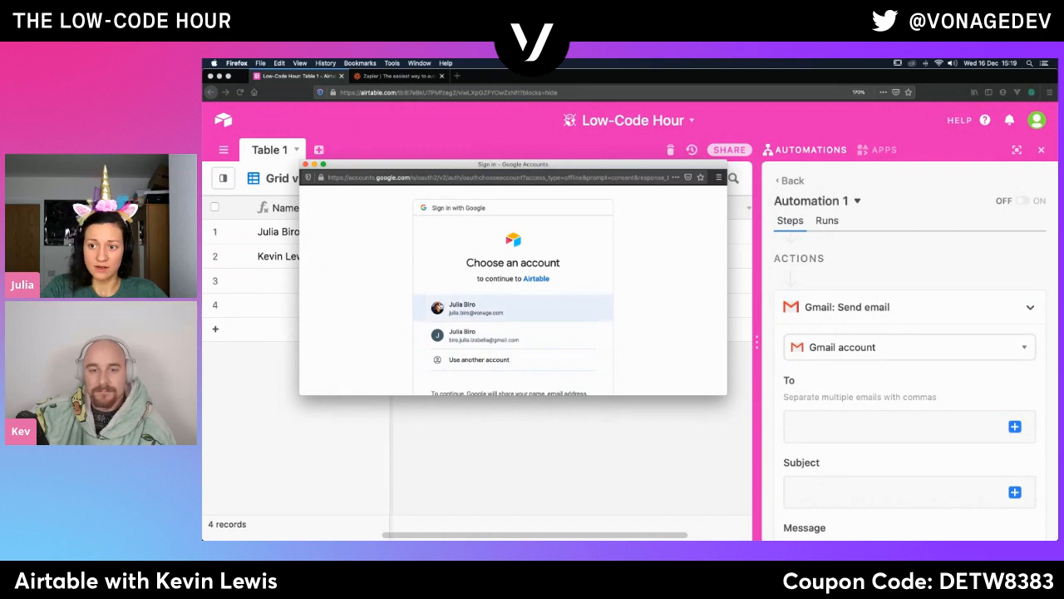
{"action": "left_click", "coordinate": [462, 308]}
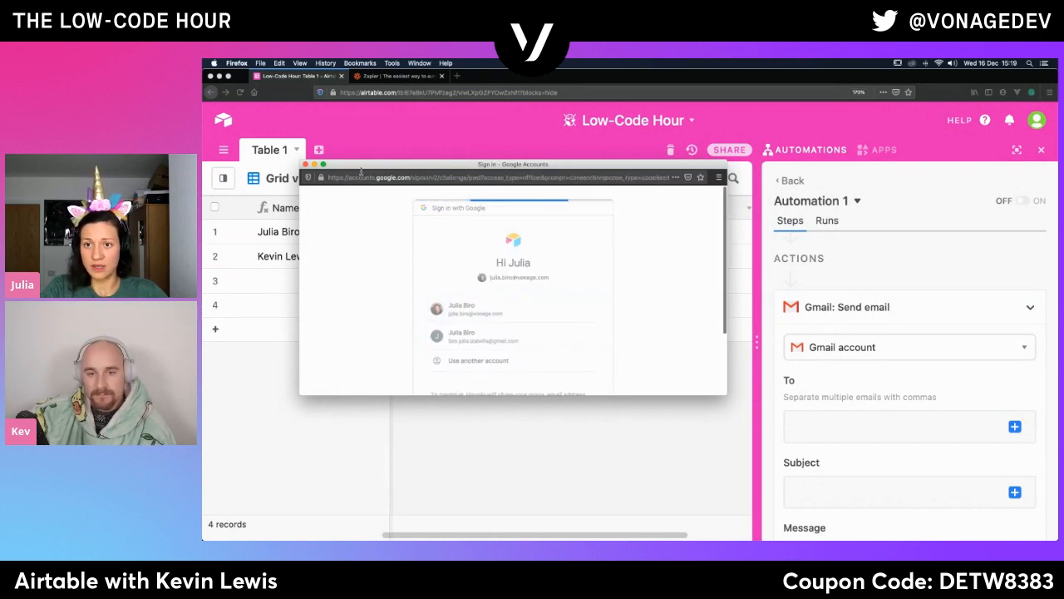
{"action": "left_click_drag", "start_coordinate": [362, 171], "coordinate": [263, 166]}
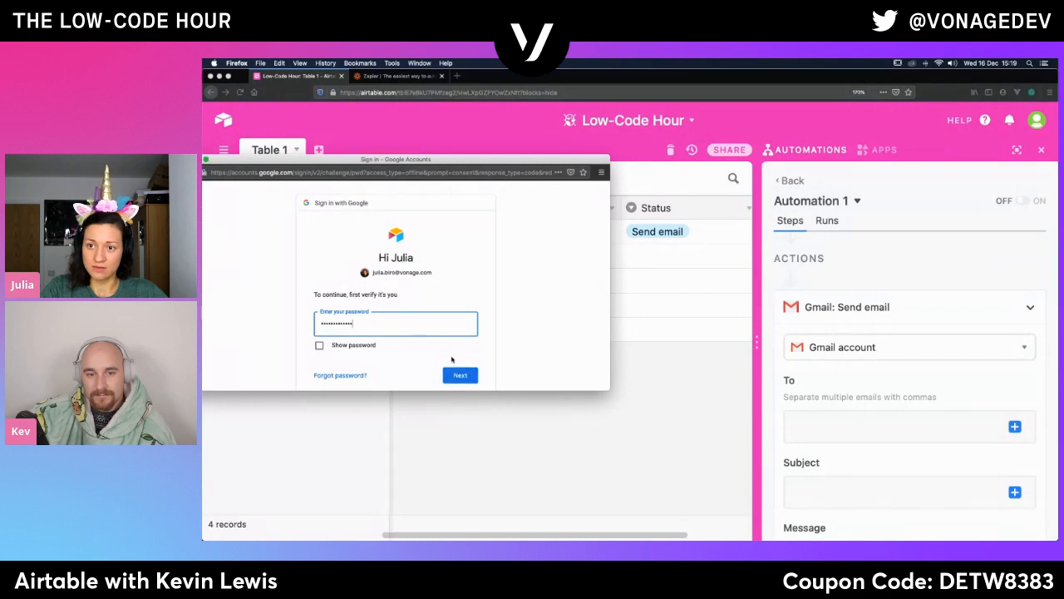
{"action": "left_click_drag", "start_coordinate": [497, 160], "coordinate": [668, 212]}
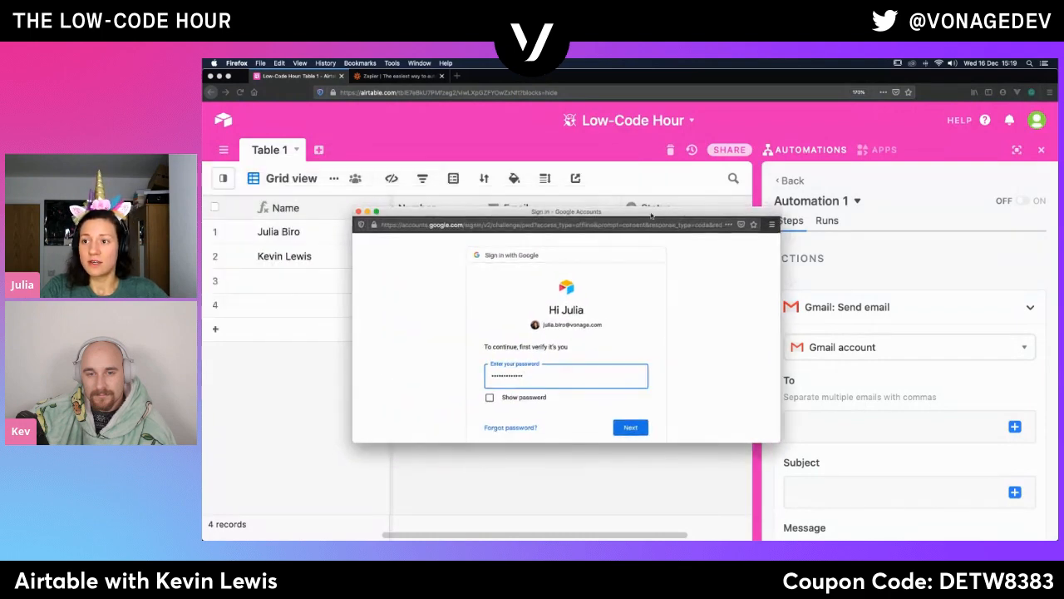
{"action": "left_click", "coordinate": [359, 212]}
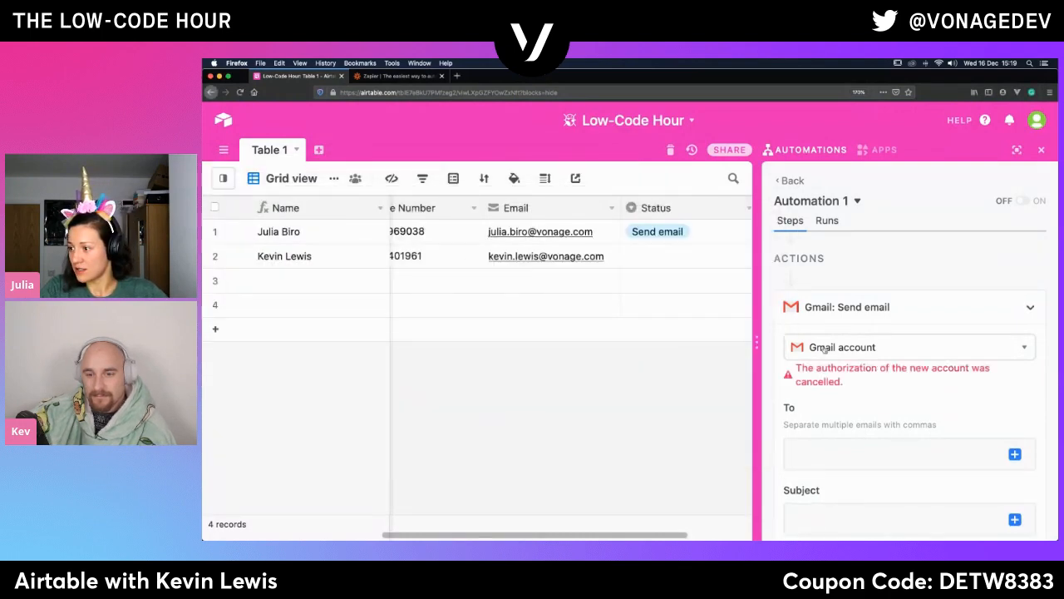
- Reselect the already connected Gmail account as the sender for the Send email action
{"action": "left_click", "coordinate": [849, 353]}
{"action": "left_click", "coordinate": [834, 408]}
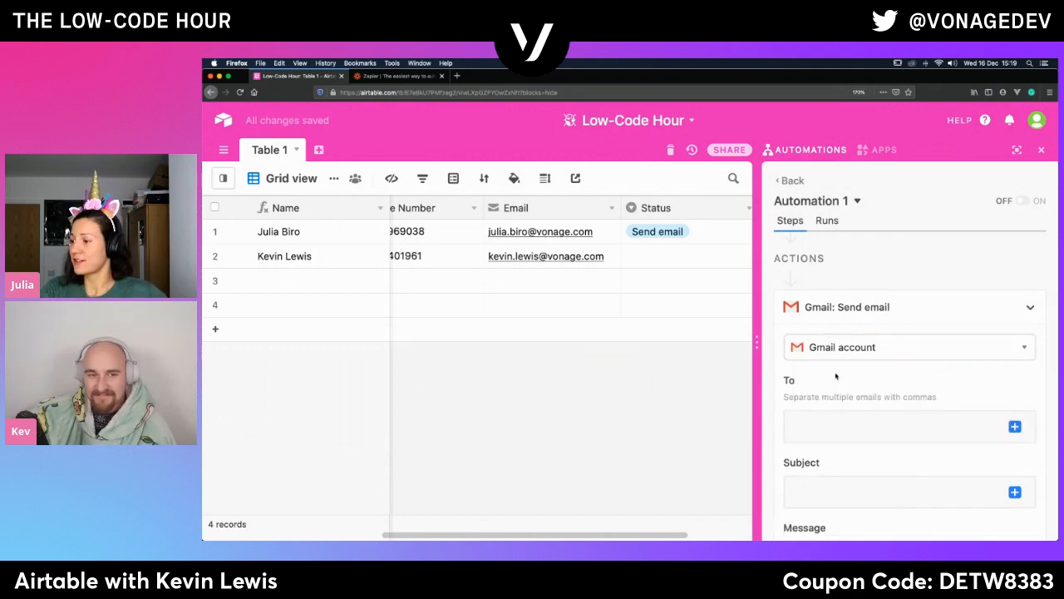
{"action": "left_click", "coordinate": [807, 422]}
{"action": "type", "text": "ju"}
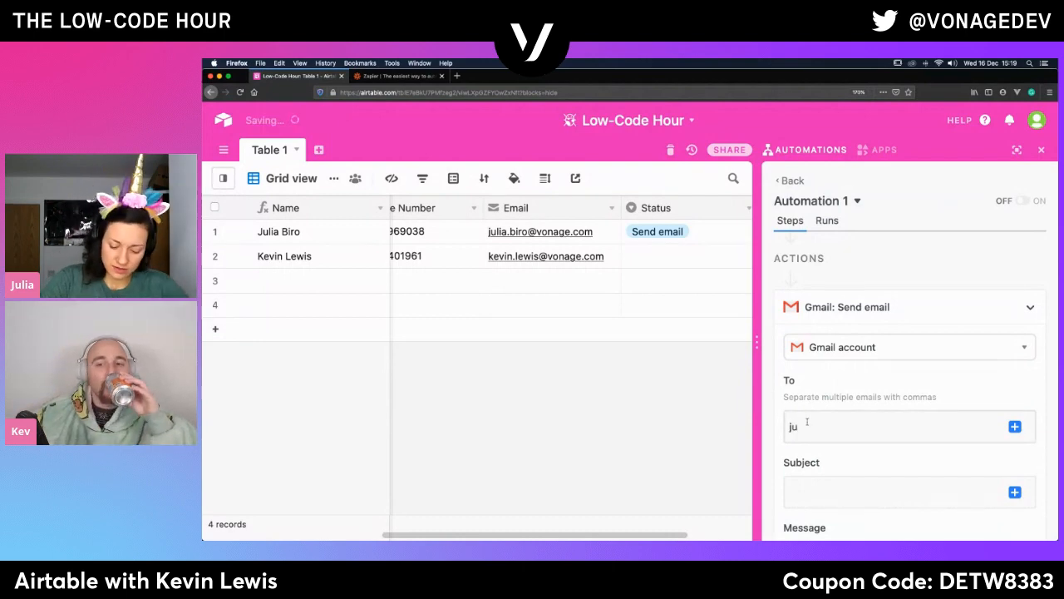
{"action": "type", "text": "li"}
{"action": "key", "text": "BackSpace"}
{"action": "key", "text": "BackSpace"}
{"action": "key", "text": "BackSpace"}
{"action": "key", "text": "BackSpace"}
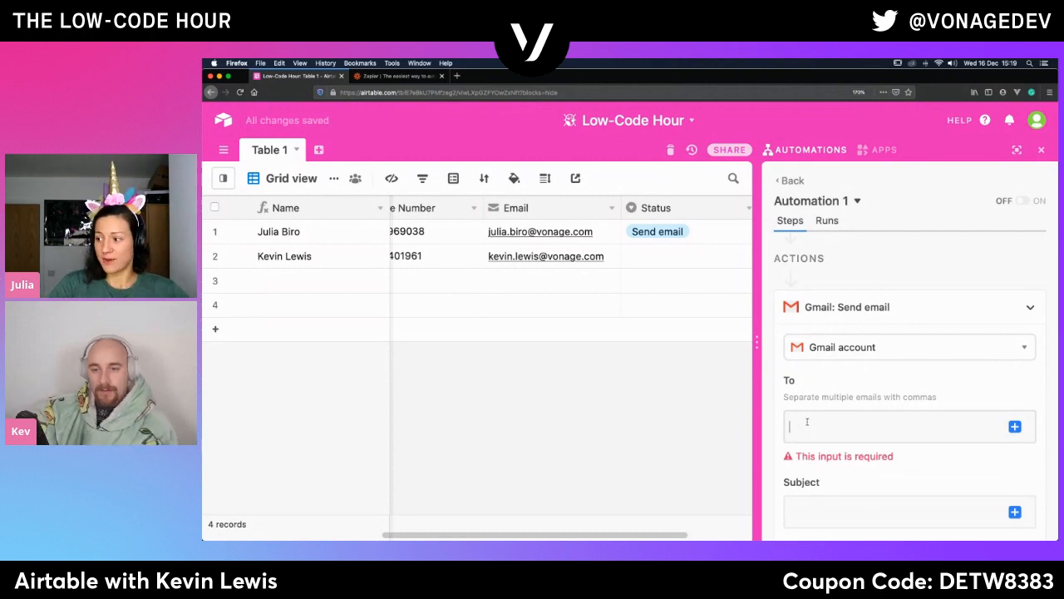
- Set the email's recipient to the Email property of the trigger record from Step 1
{"action": "left_click", "coordinate": [1016, 427]}
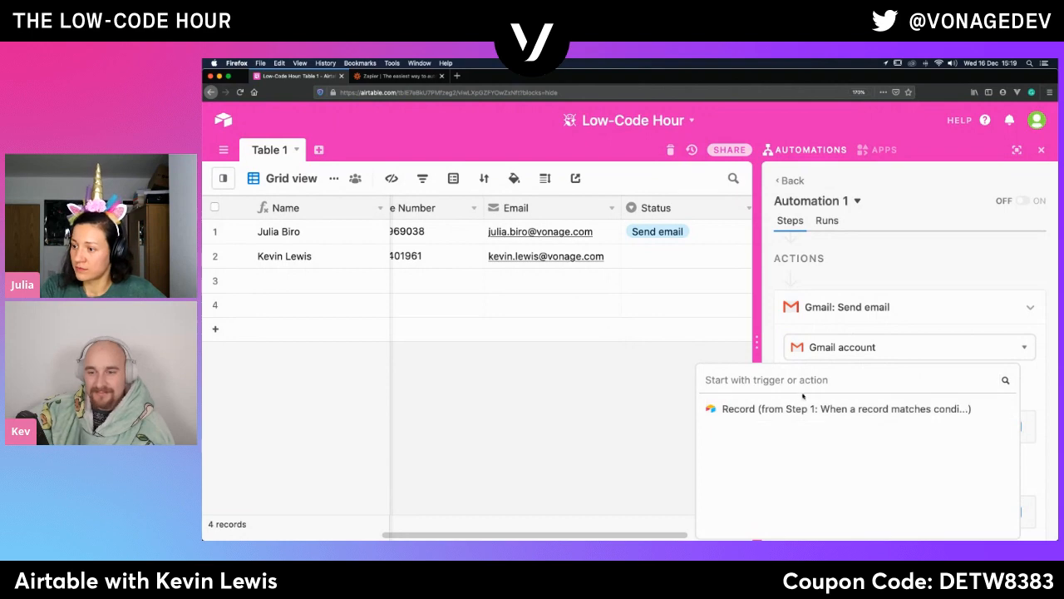
{"action": "left_click", "coordinate": [992, 409]}
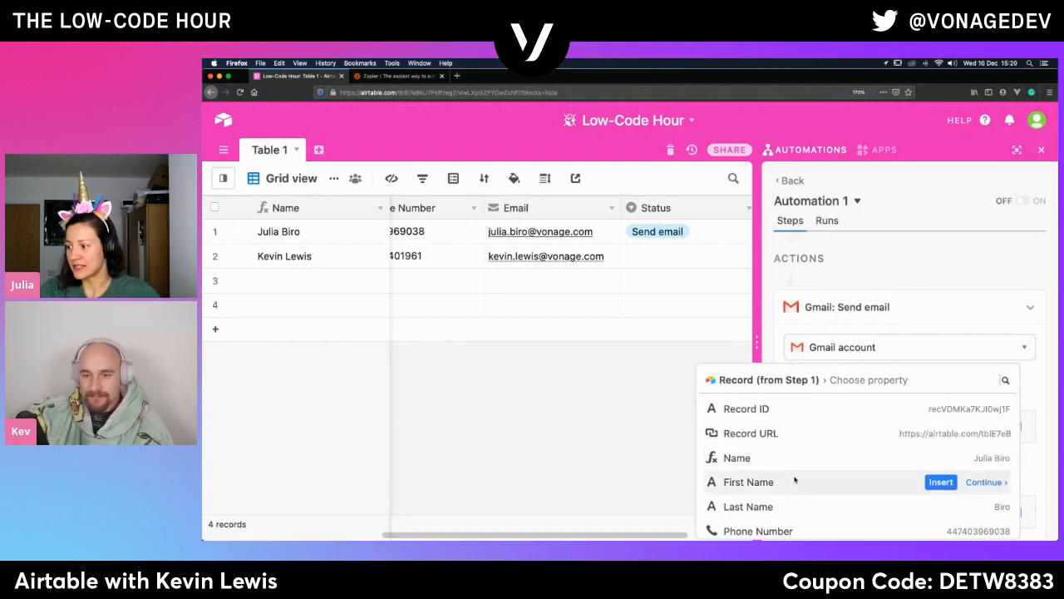
{"action": "scroll", "coordinate": [810, 459], "scroll_direction": "down", "scroll_amount": 2}
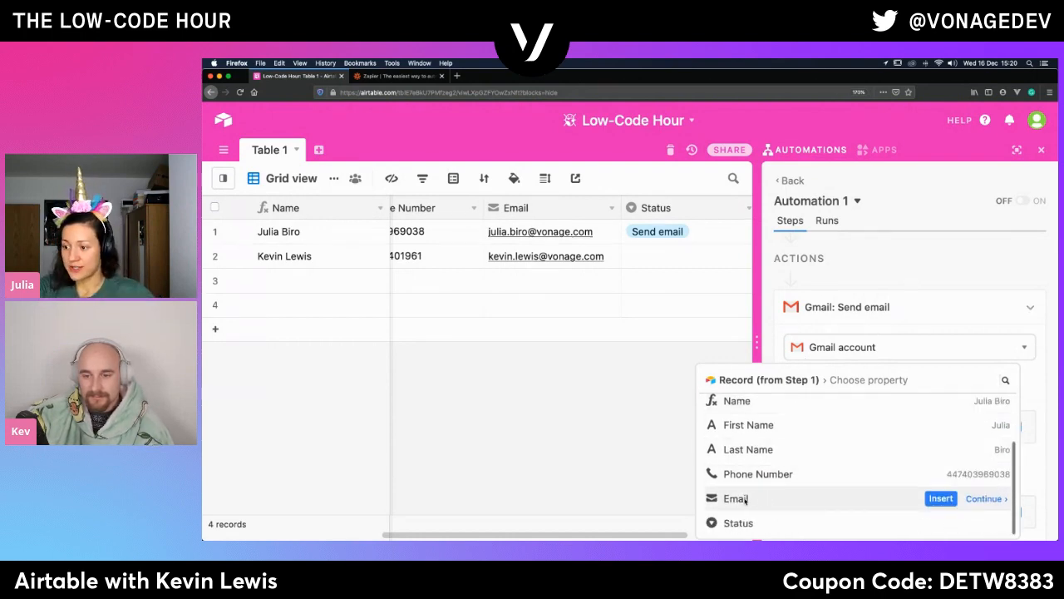
{"action": "left_click", "coordinate": [942, 498]}
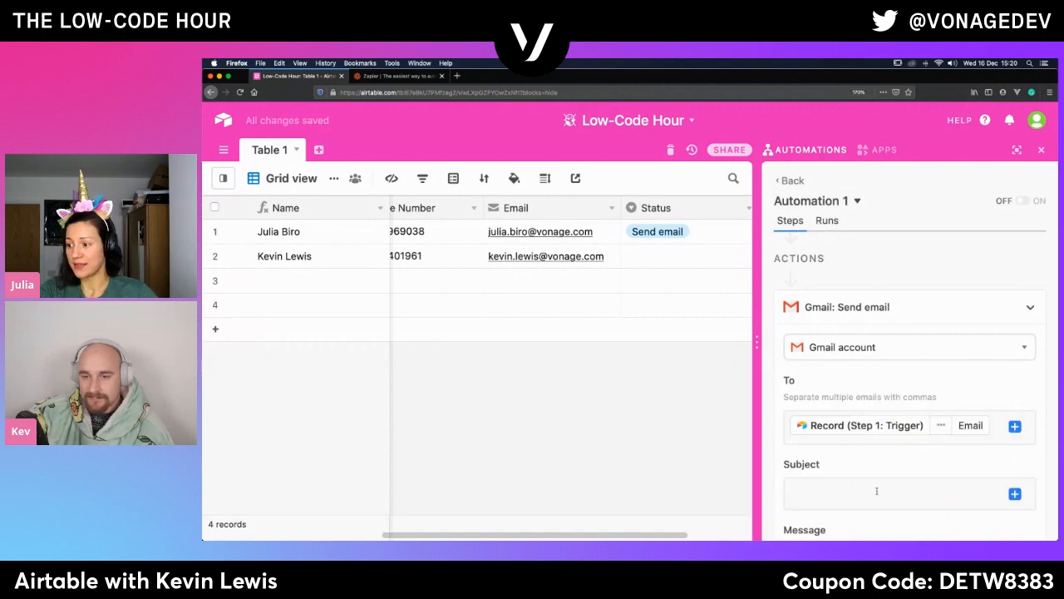
- Set the subject of the Gmail email to "Welcome! :)"
{"action": "left_click", "coordinate": [841, 493]}
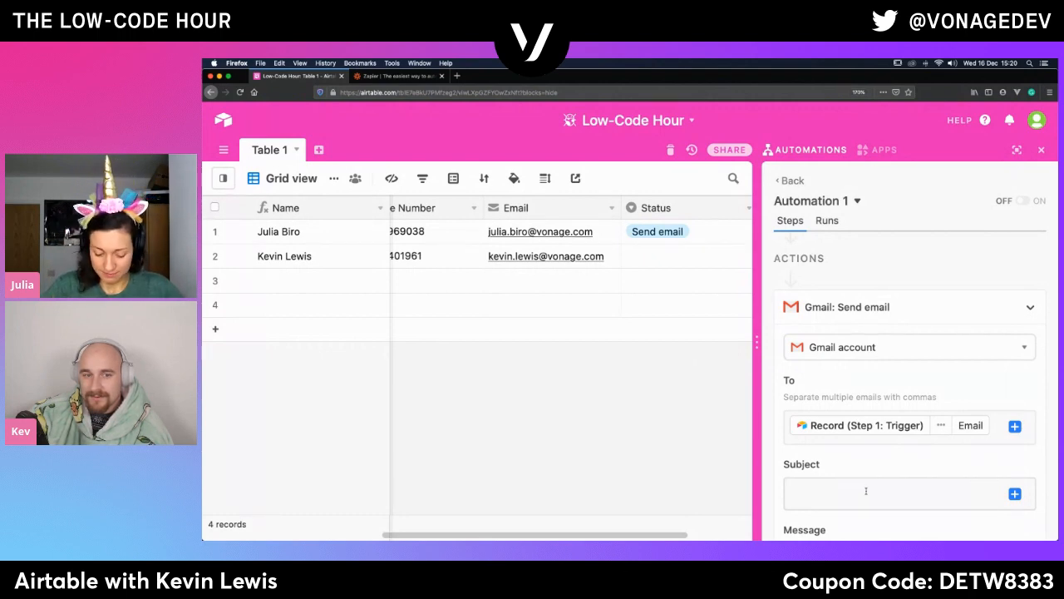
{"action": "type", "text": "We"}
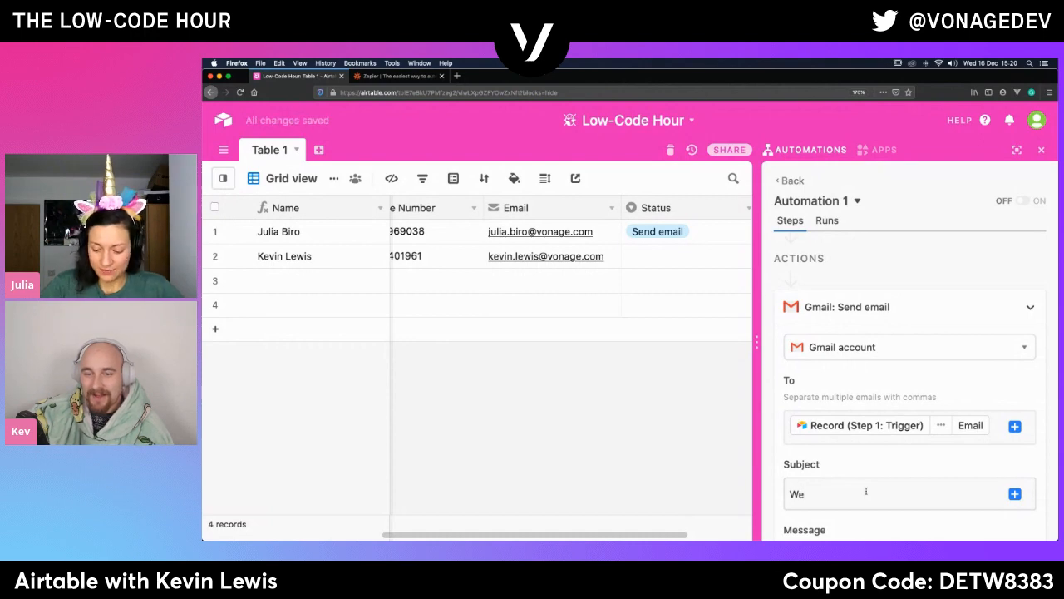
{"action": "key", "text": "BackSpace"}
{"action": "key", "text": "BackSpace"}
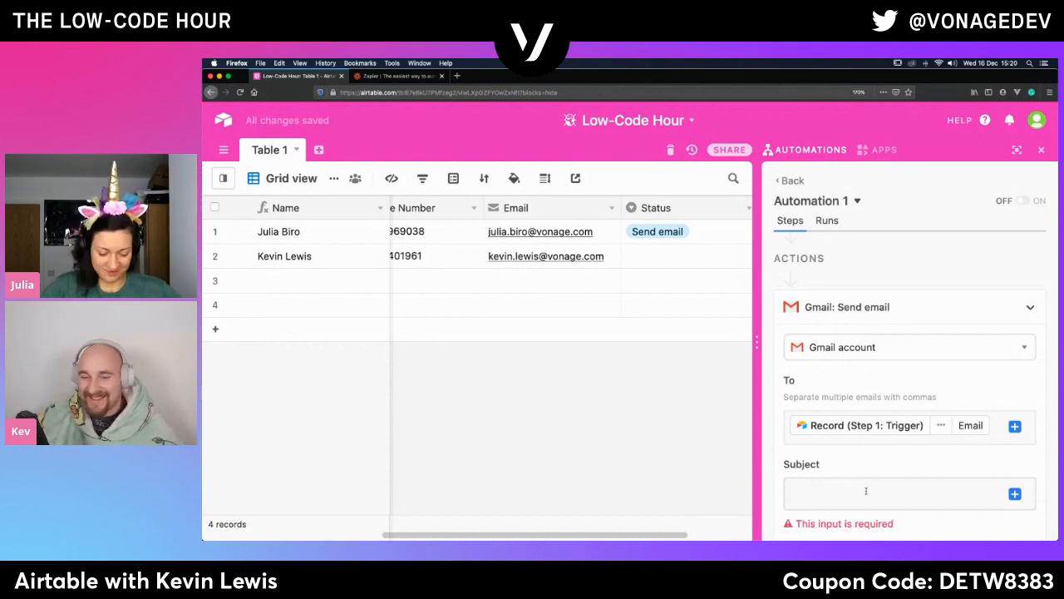
{"action": "type", "text": "Welc"}
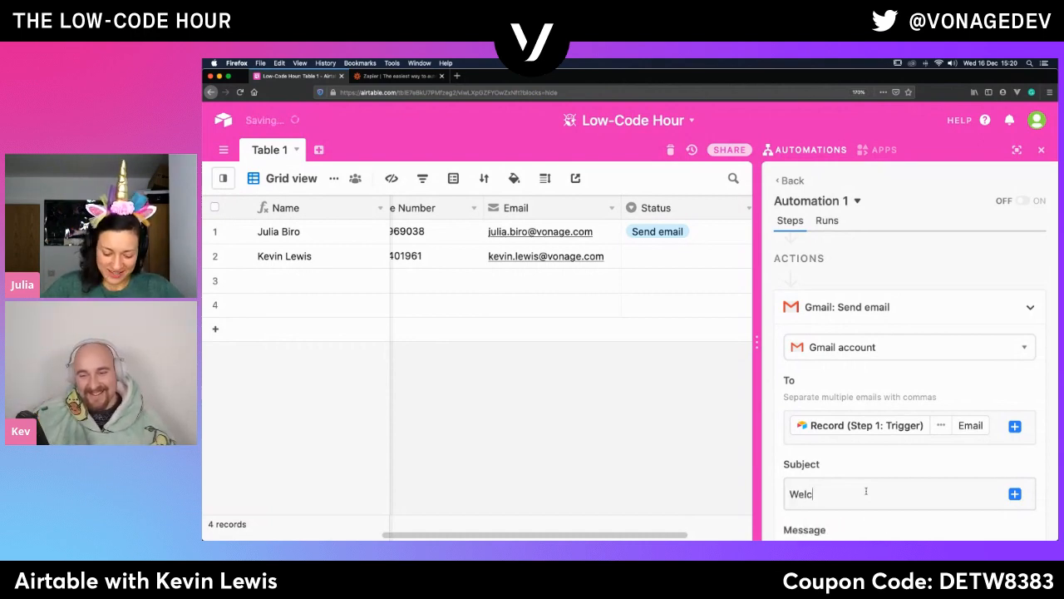
{"action": "type", "text": "ome! :)"}
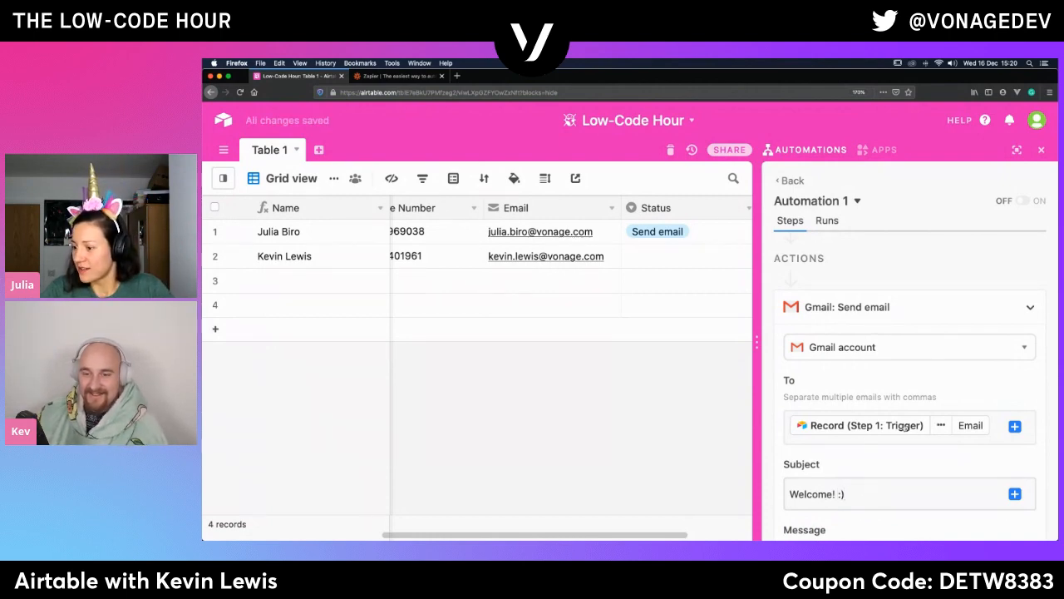
- Begin the email message with "Hi" followed by the First Name property of the trigger record from Step 1
{"action": "scroll", "coordinate": [904, 424], "scroll_direction": "down", "scroll_amount": 3}
{"action": "left_click", "coordinate": [799, 450]}
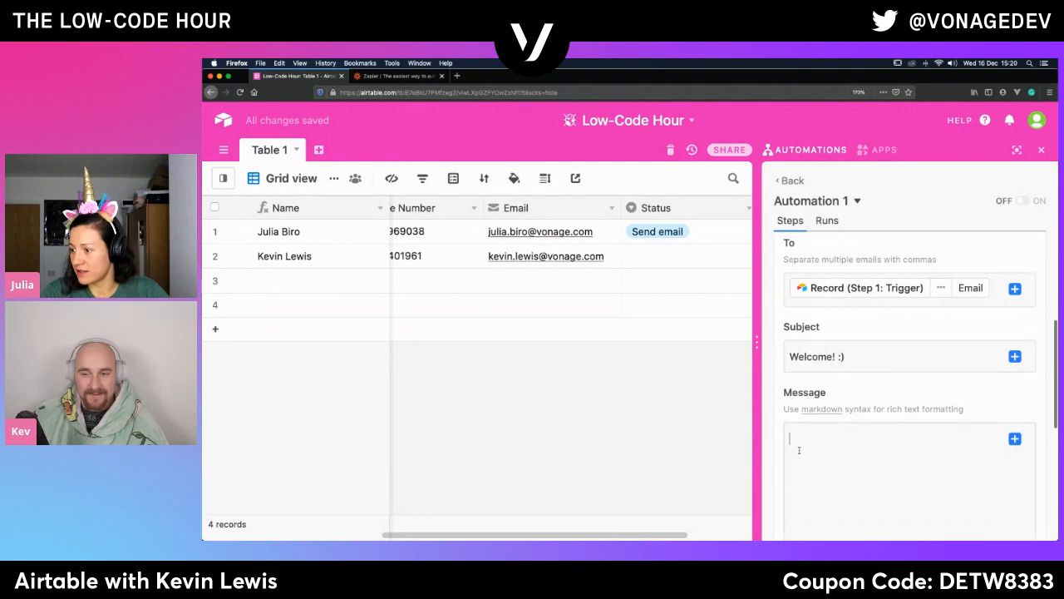
{"action": "type", "text": "Hi"}
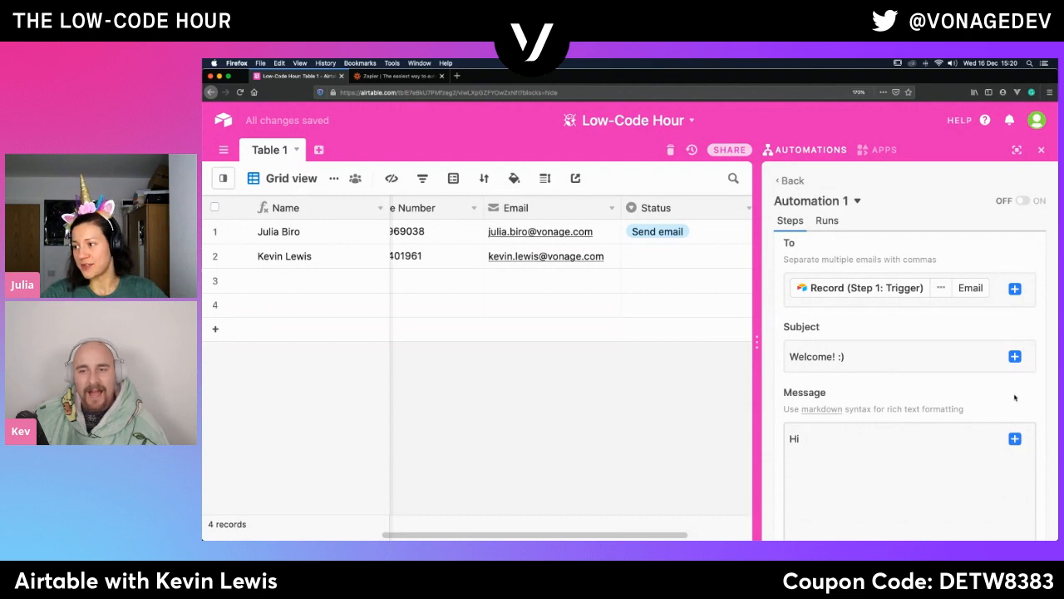
{"action": "left_click", "coordinate": [1015, 438]}
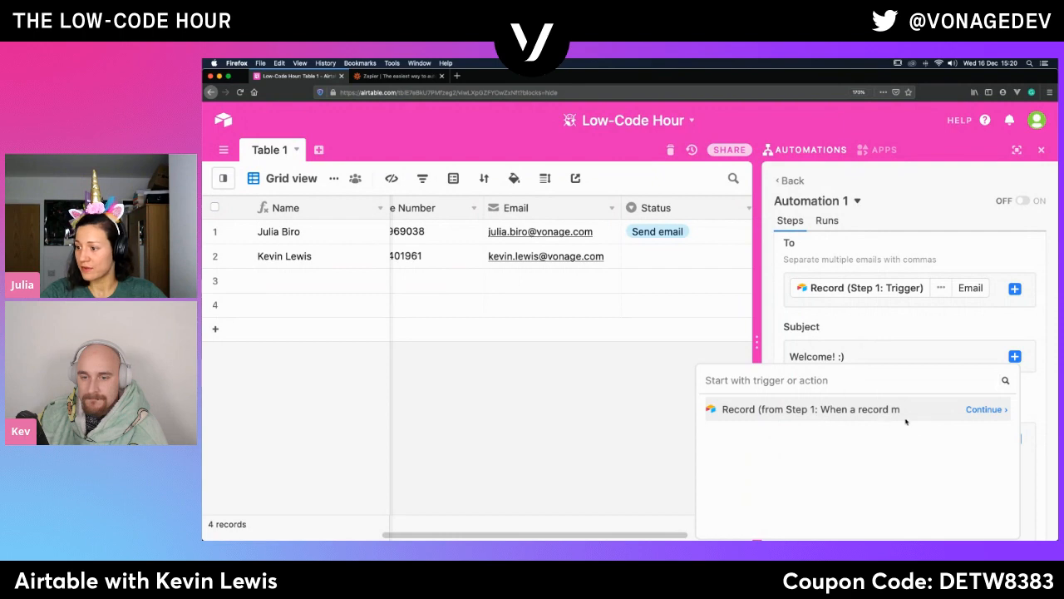
{"action": "left_click", "coordinate": [984, 409]}
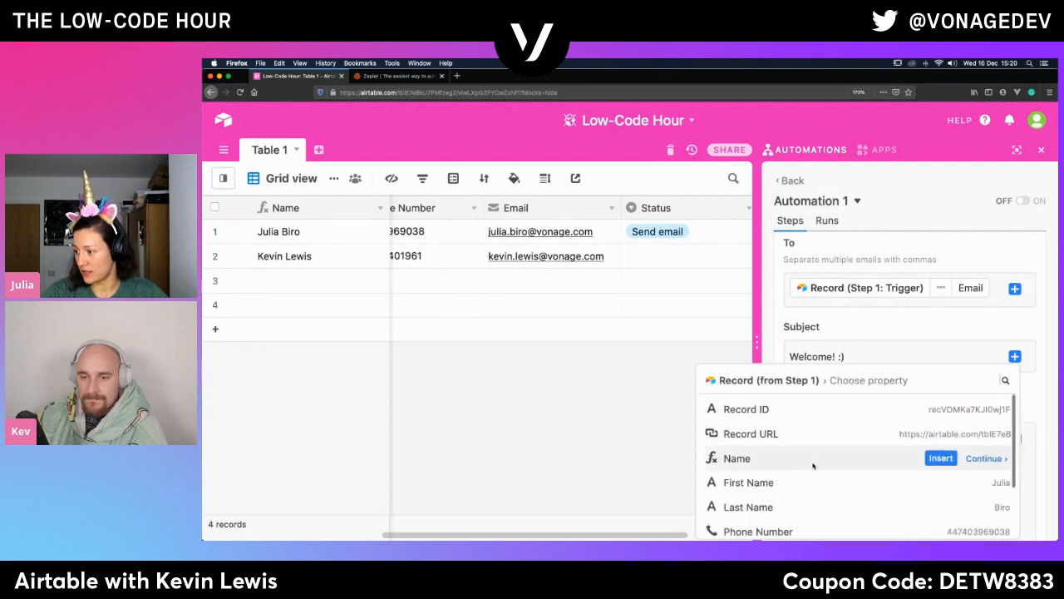
{"action": "left_click", "coordinate": [941, 482]}
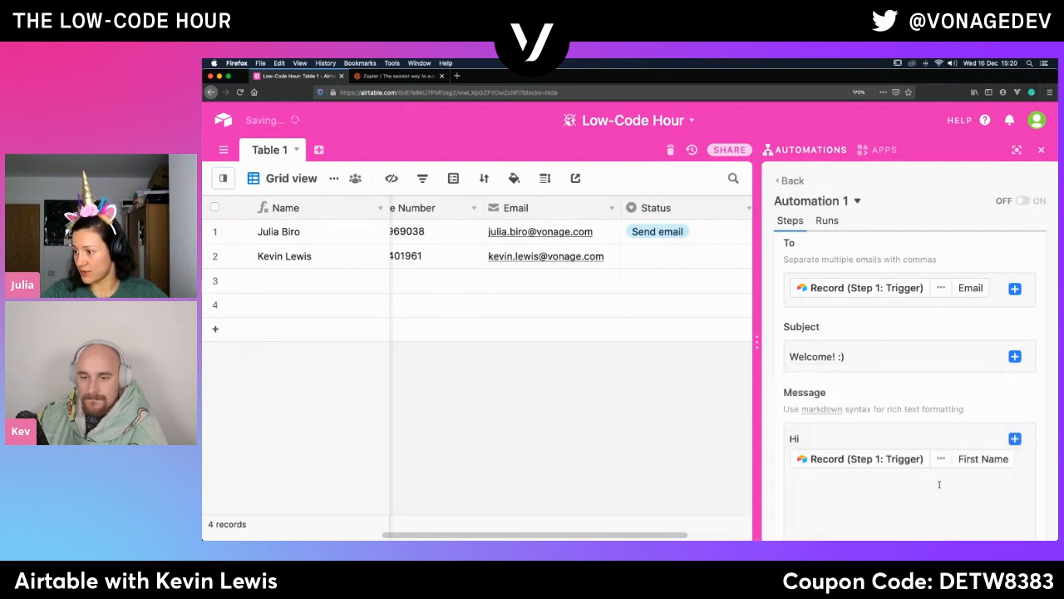
{"action": "scroll", "coordinate": [957, 449], "scroll_direction": "down", "scroll_amount": 3}
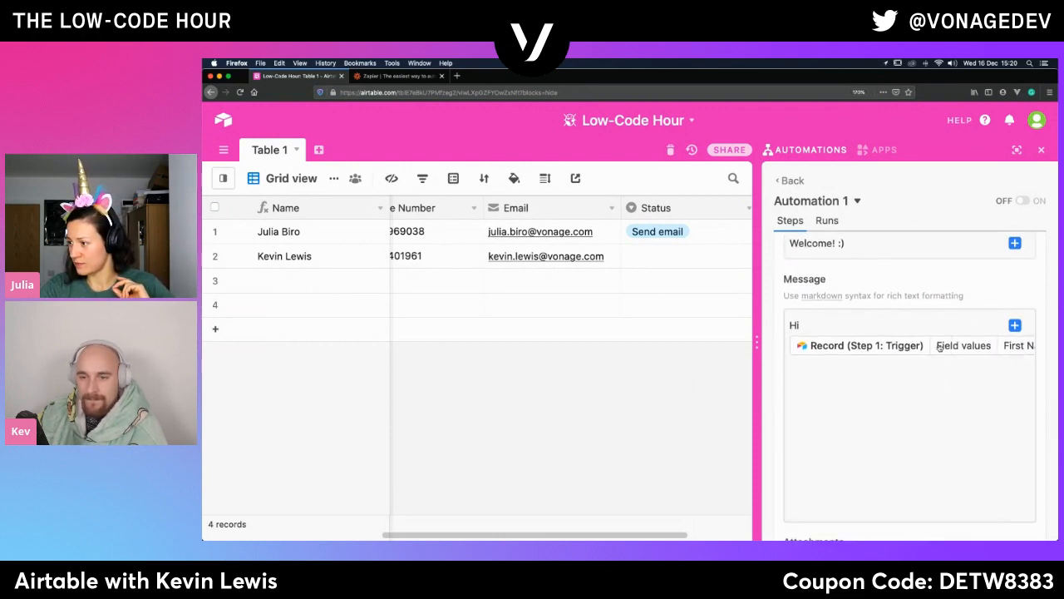
{"action": "scroll", "coordinate": [919, 365], "scroll_direction": "right", "scroll_amount": 2}
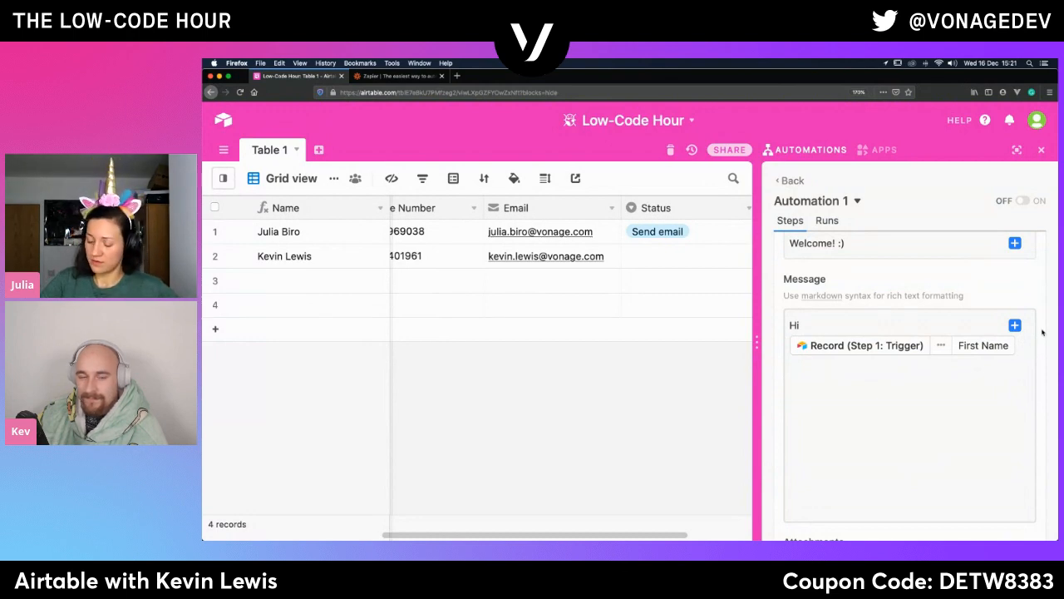
- Add the line "Thanks for submitting your form!" below the greeting in the email message
{"action": "key", "text": "Return"}
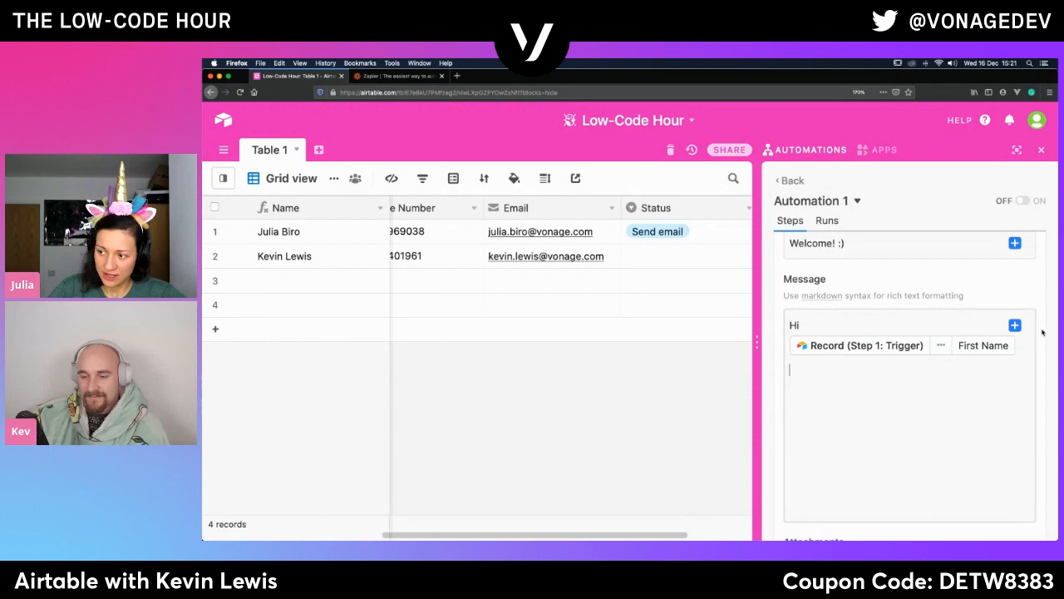
{"action": "type", "text": "Thanks"}
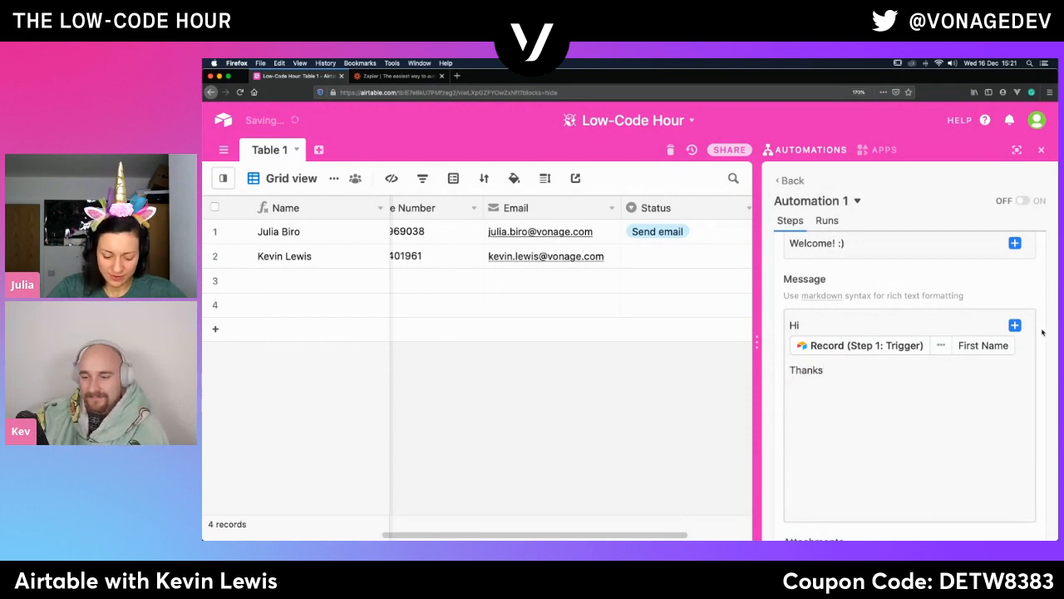
{"action": "type", "text": " for su"}
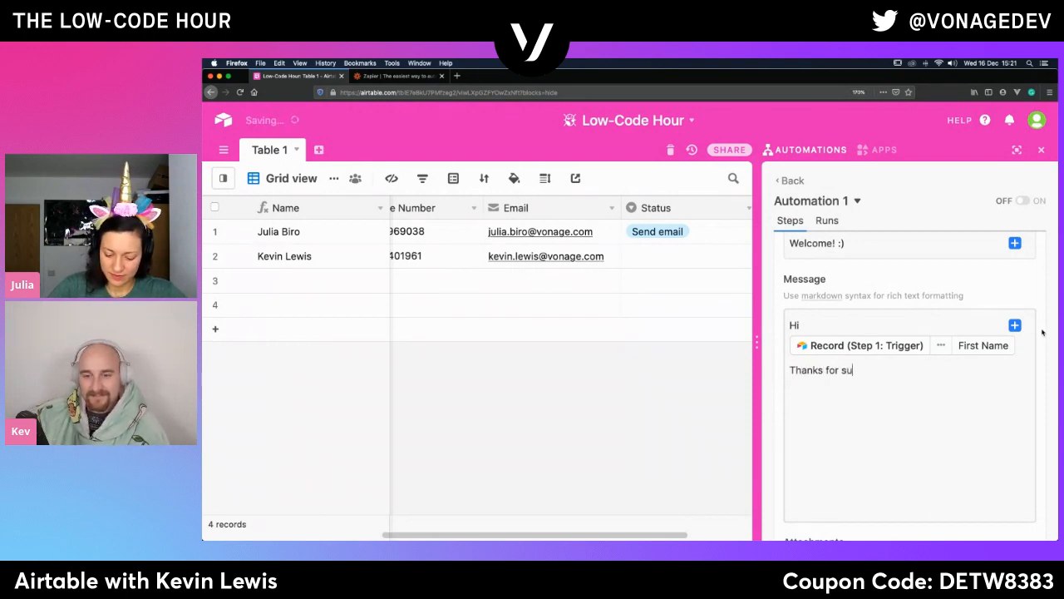
{"action": "type", "text": "bmitt"}
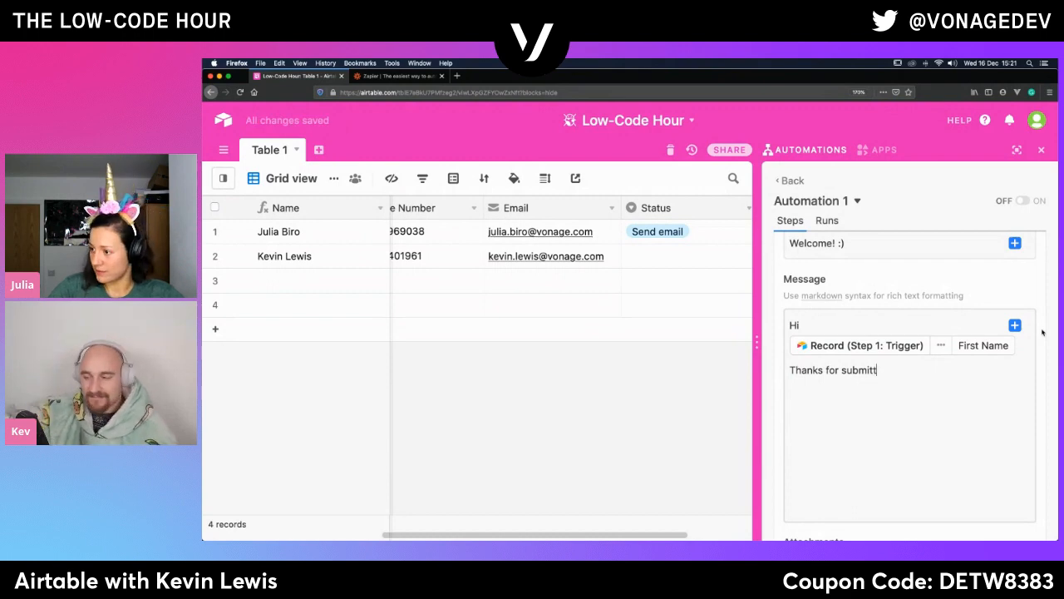
{"action": "type", "text": "ing yo"}
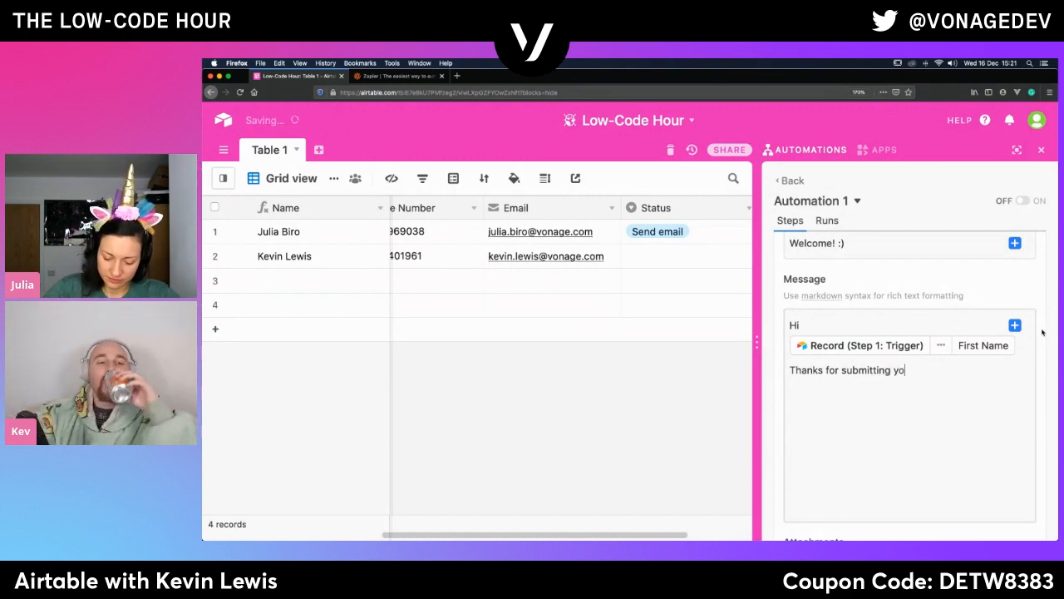
{"action": "type", "text": "ur for"}
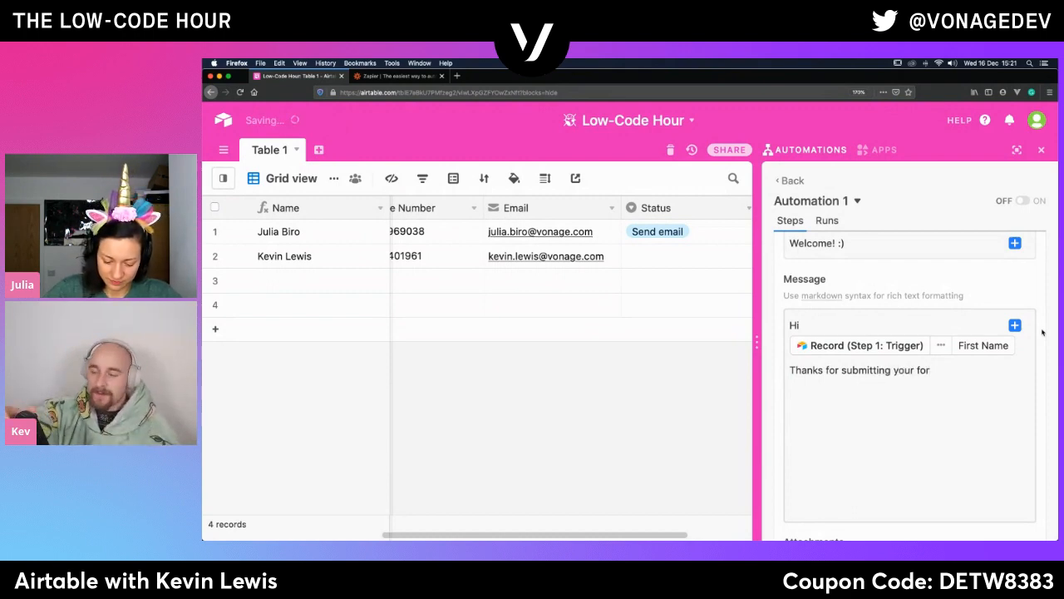
{"action": "type", "text": "m!"}
- Close the message with "Cheers," and the sender's first name on the line directly beneath it, separated from the body by a blank line
{"action": "key", "text": "Return"}
{"action": "key", "text": "Return"}
{"action": "type", "text": "Cheers,"}
{"action": "key", "text": "Return"}
{"action": "key", "text": "Return"}
{"action": "type", "text": "Julia"}
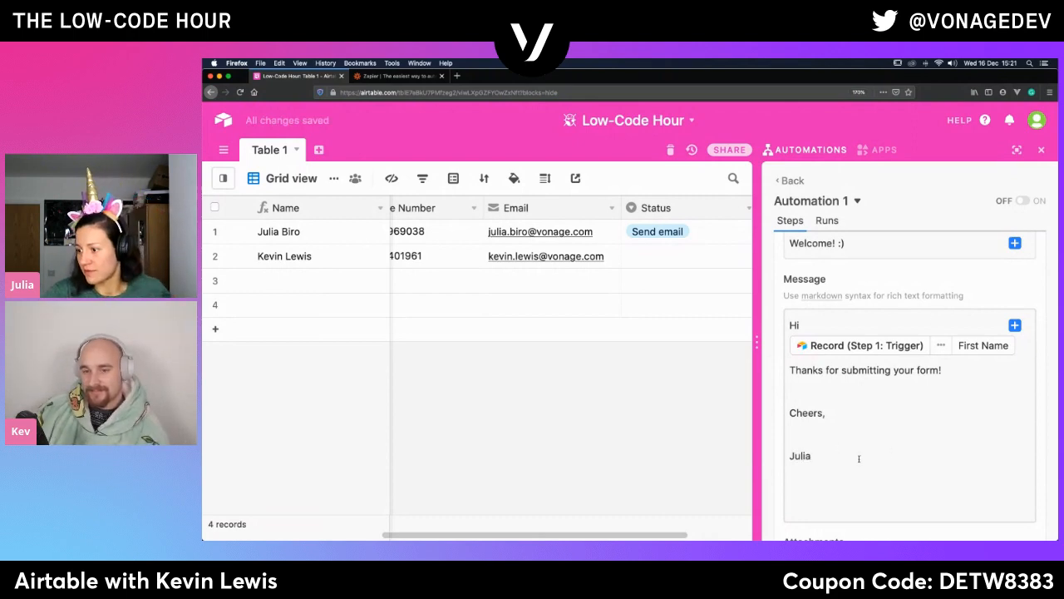
{"action": "left_click", "coordinate": [792, 428]}
{"action": "key", "text": "BackSpace"}
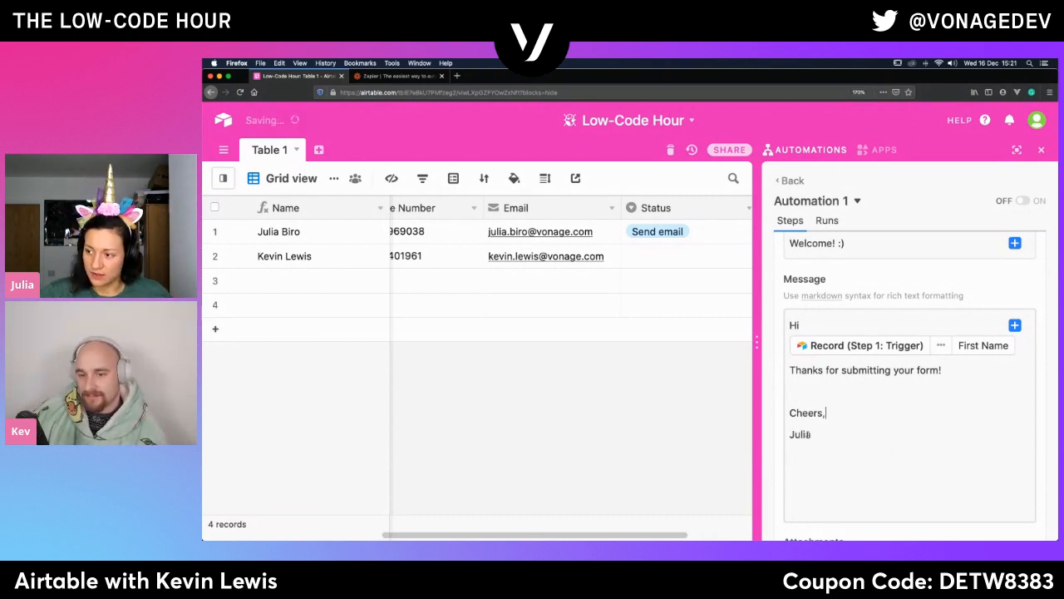
- Run a test of the Gmail Send email action and review its configured fields
{"action": "scroll", "coordinate": [875, 433], "scroll_direction": "down", "scroll_amount": 6}
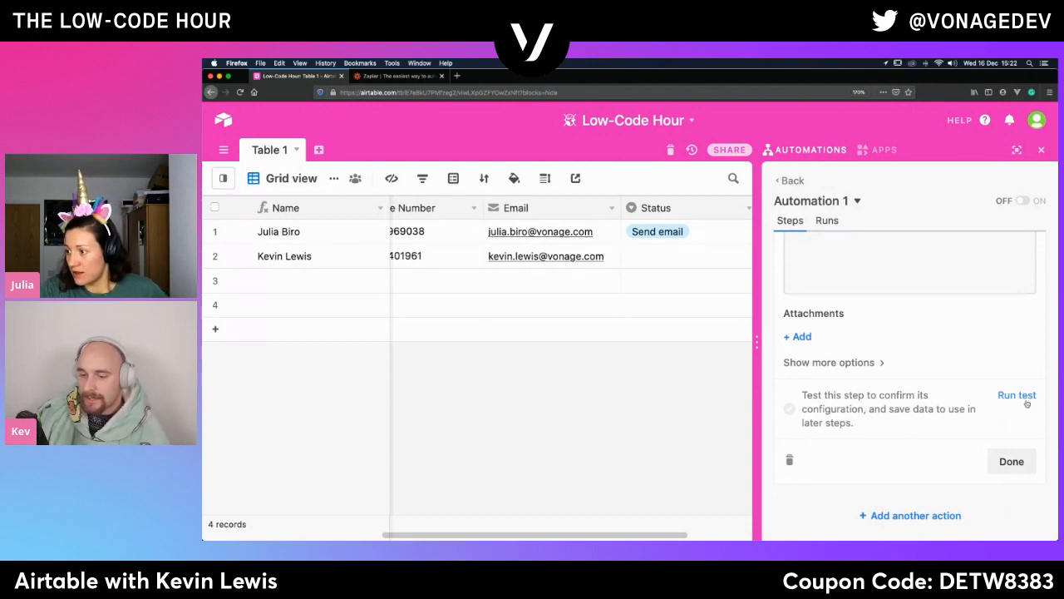
{"action": "left_click", "coordinate": [1019, 396]}
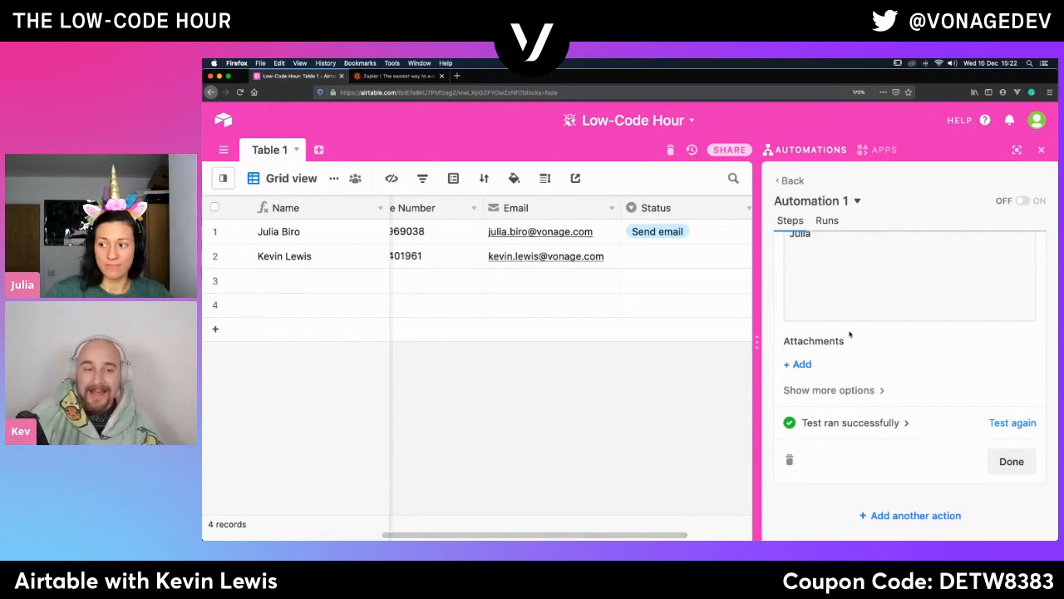
{"action": "scroll", "coordinate": [848, 335], "scroll_direction": "up", "scroll_amount": 6}
{"action": "scroll", "coordinate": [849, 335], "scroll_direction": "down", "scroll_amount": 1}
{"action": "scroll", "coordinate": [849, 333], "scroll_direction": "up", "scroll_amount": 3}
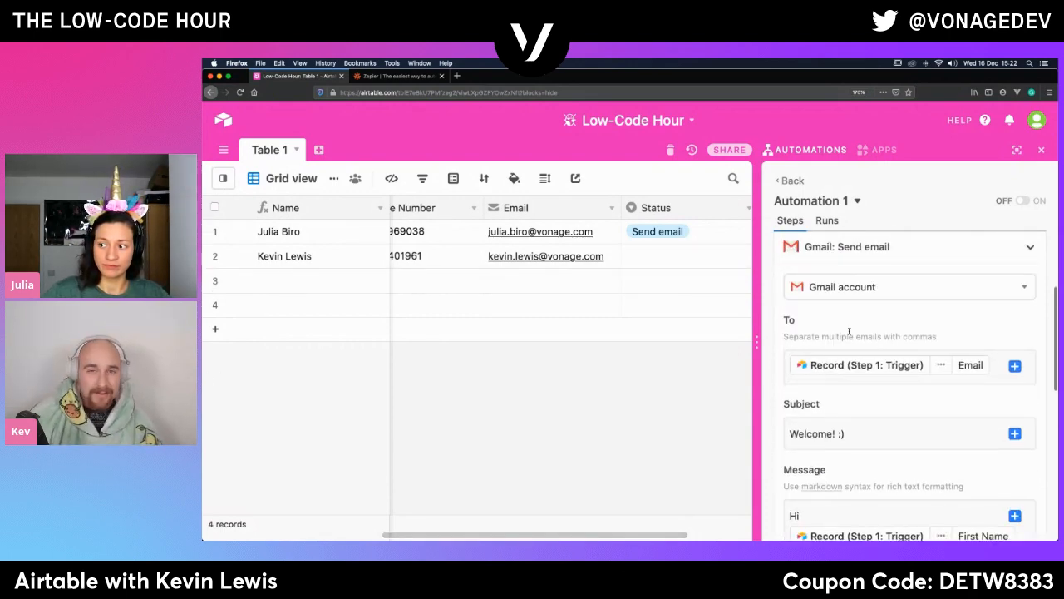
{"action": "scroll", "coordinate": [849, 332], "scroll_direction": "up", "scroll_amount": 1}
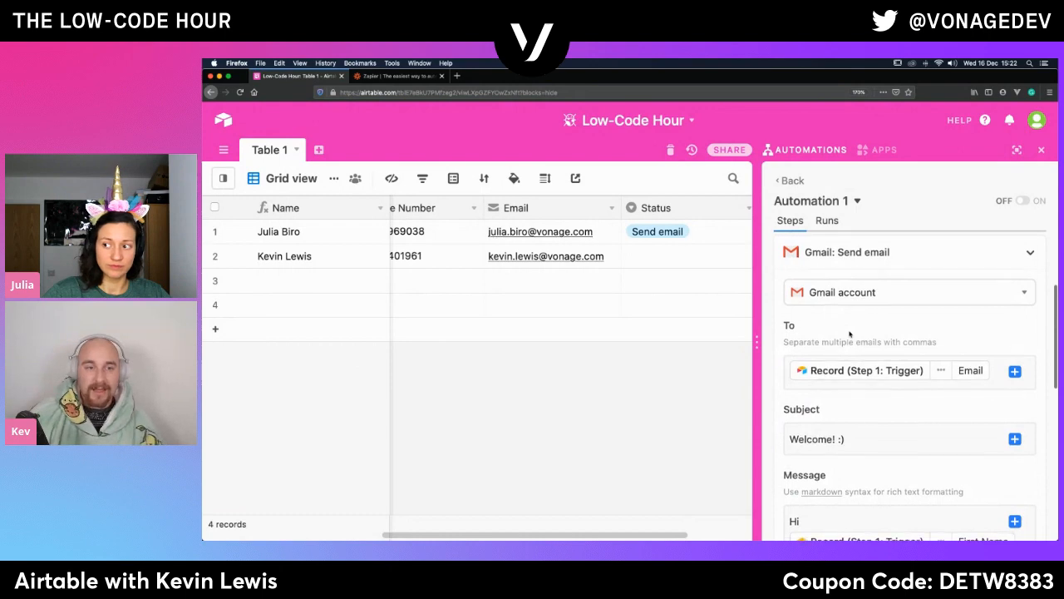
{"action": "scroll", "coordinate": [849, 334], "scroll_direction": "down", "scroll_amount": 10}
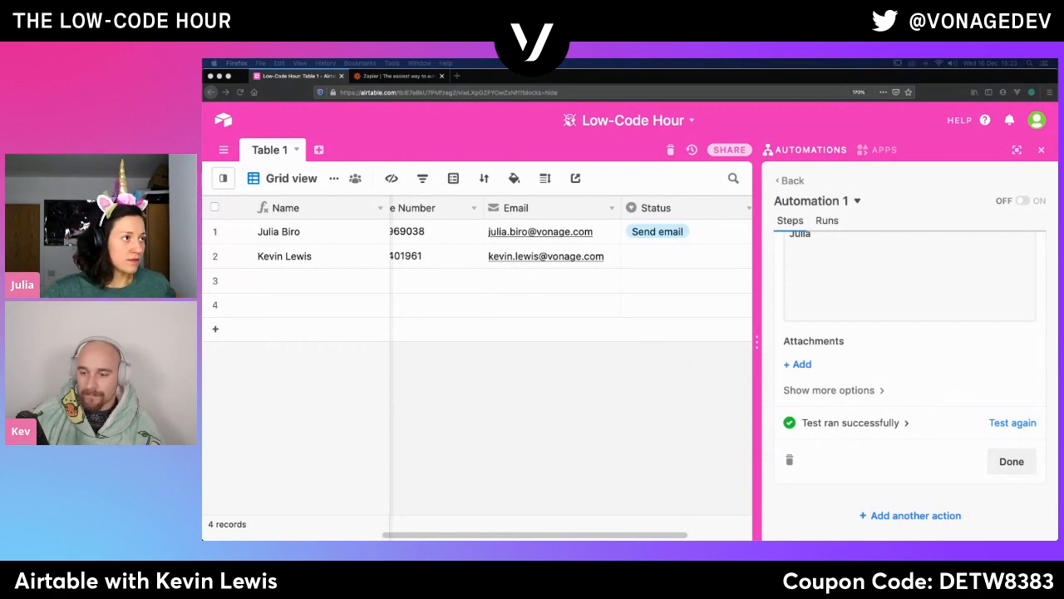
- Check the received "Welcome! :)" test email in the Gmail window, then return to the Airtable base
{"action": "left_click_drag", "start_coordinate": [204, 122], "coordinate": [388, 80]}
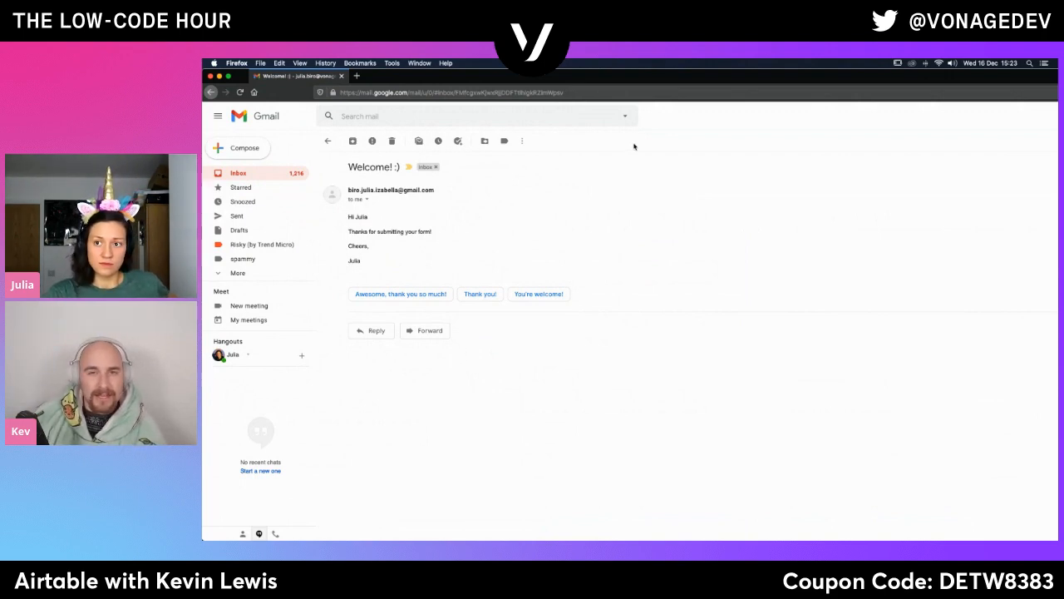
{"action": "mouse_move", "coordinate": [748, 77]}
{"action": "left_mouse_down"}
{"action": "mouse_move", "coordinate": [794, 103]}
{"action": "mouse_move", "coordinate": [748, 77]}
{"action": "mouse_move", "coordinate": [737, 102]}
{"action": "mouse_move", "coordinate": [751, 69]}
{"action": "left_mouse_up"}
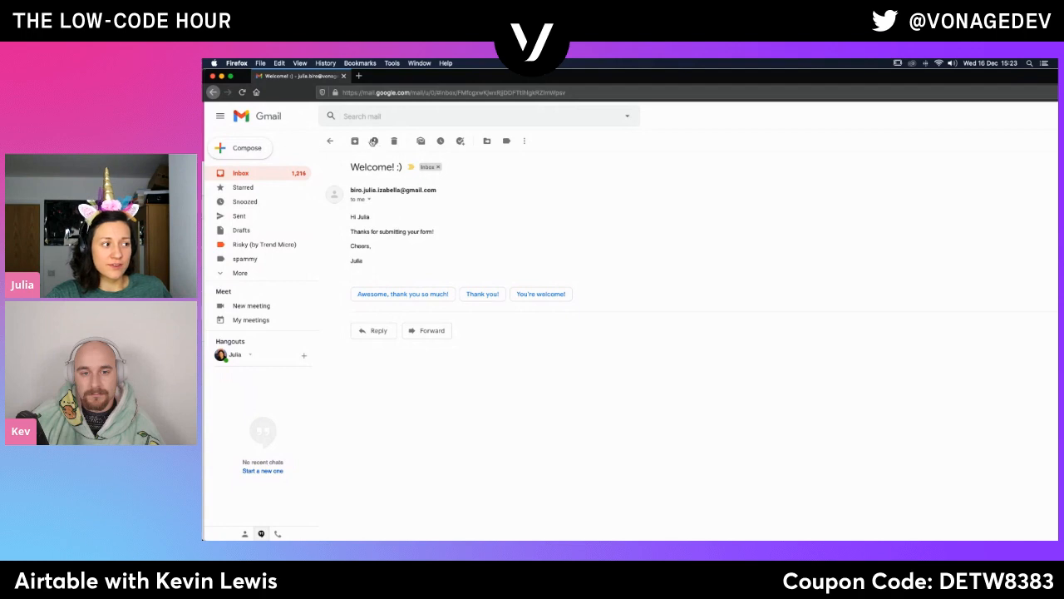
{"action": "left_click", "coordinate": [221, 76]}
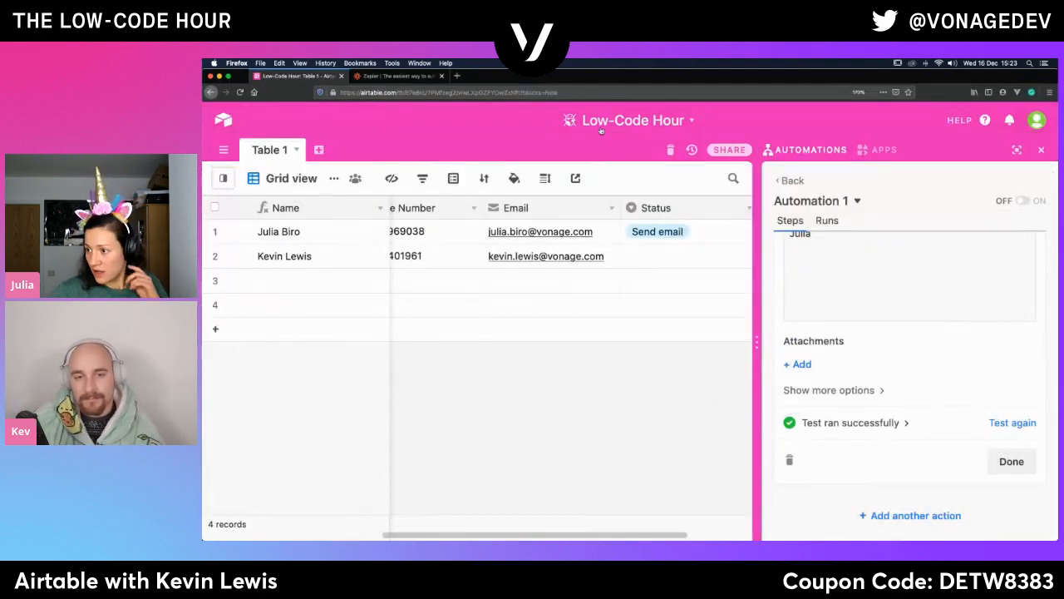
- Collapse and reopen the Gmail Send email action and examine its options for choosing the sending account
{"action": "scroll", "coordinate": [965, 300], "scroll_direction": "up", "scroll_amount": 10}
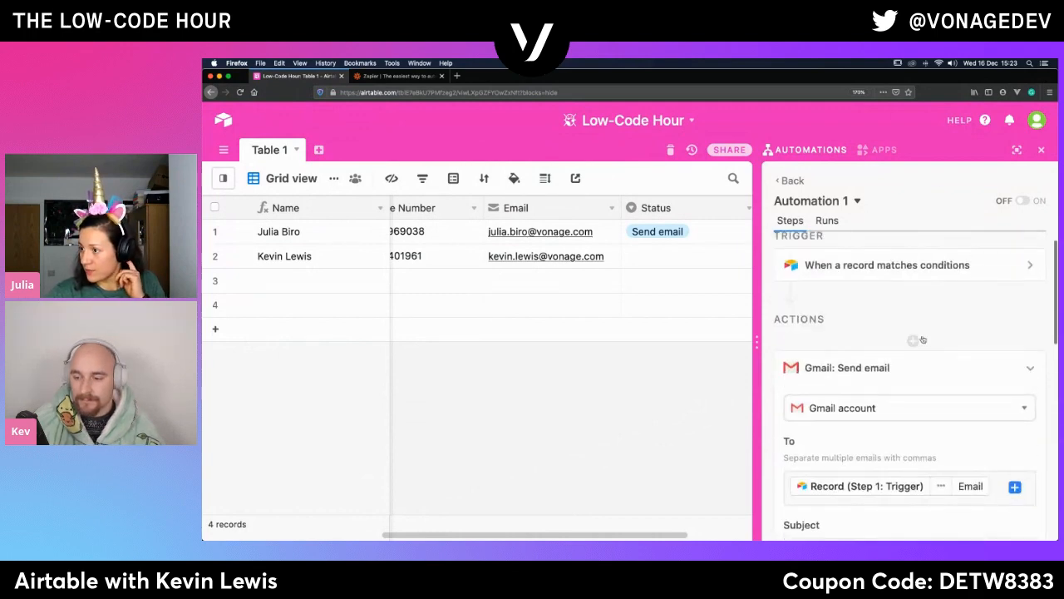
{"action": "scroll", "coordinate": [998, 332], "scroll_direction": "down", "scroll_amount": 2}
{"action": "left_click", "coordinate": [1032, 319]}
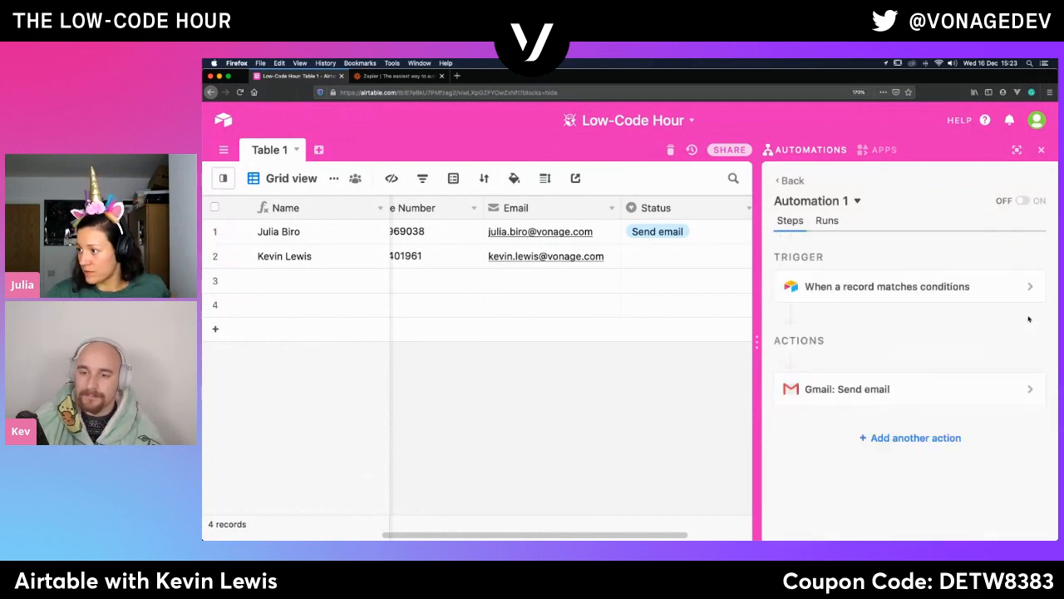
{"action": "left_click", "coordinate": [1021, 389]}
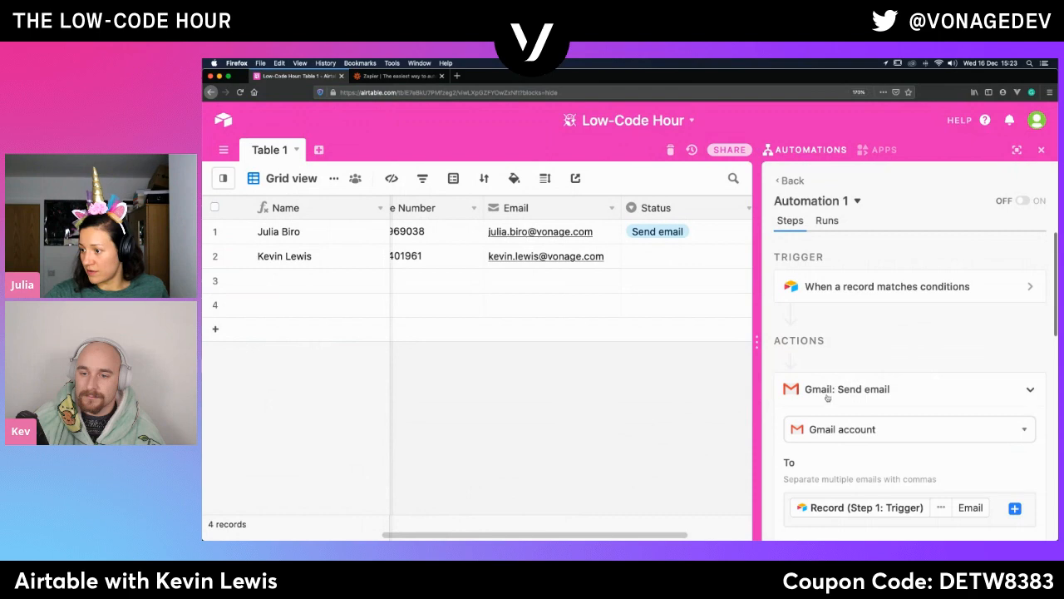
{"action": "left_click", "coordinate": [1009, 437]}
{"action": "scroll", "coordinate": [1009, 436], "scroll_direction": "down", "scroll_amount": 2}
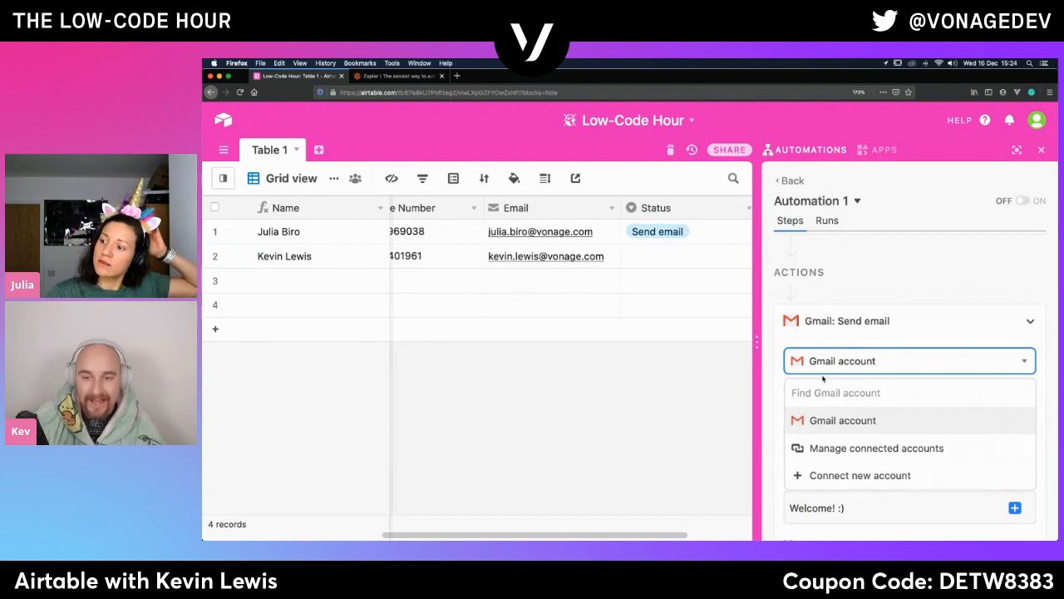
- Add an Airtable Send email action ahead of the Gmail action and start editing its recipient
{"action": "left_click", "coordinate": [835, 288]}
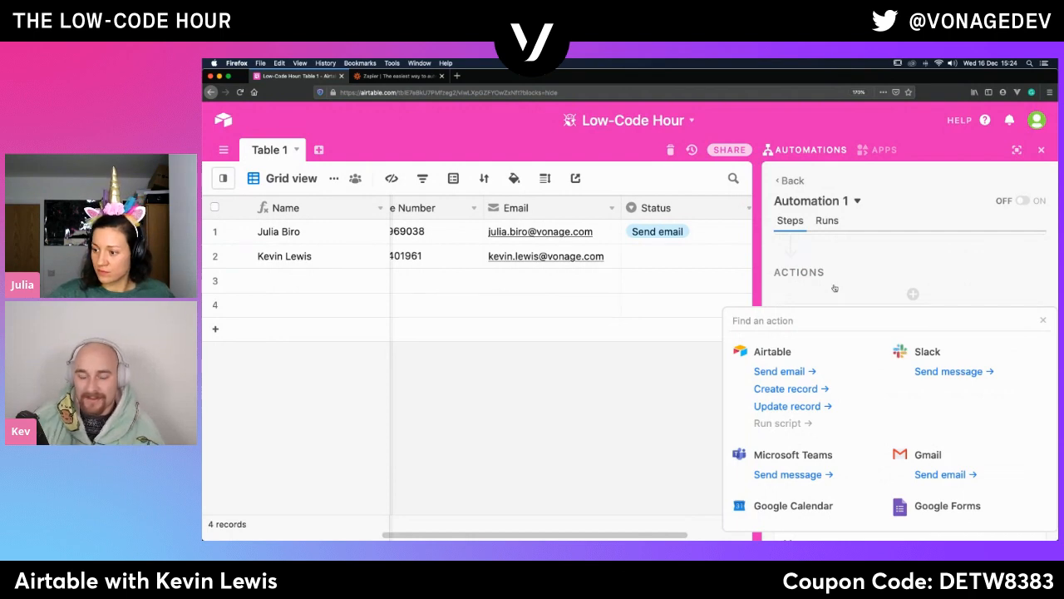
{"action": "left_click", "coordinate": [780, 370]}
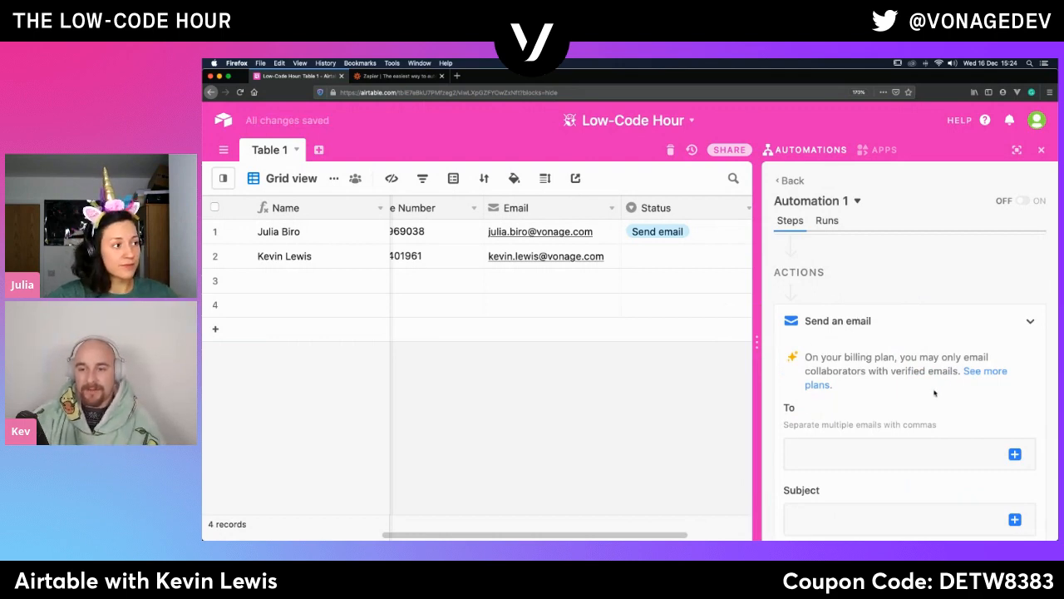
{"action": "left_click", "coordinate": [854, 453]}
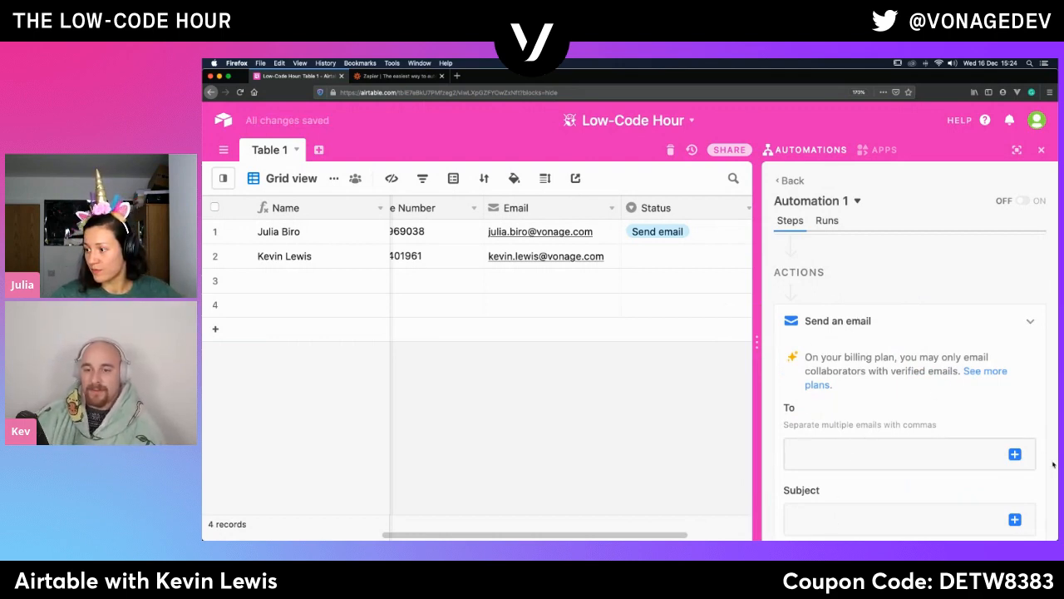
- Insert the Email value of the trigger record as the recipient of the Airtable Send email action
{"action": "left_click", "coordinate": [1014, 455]}
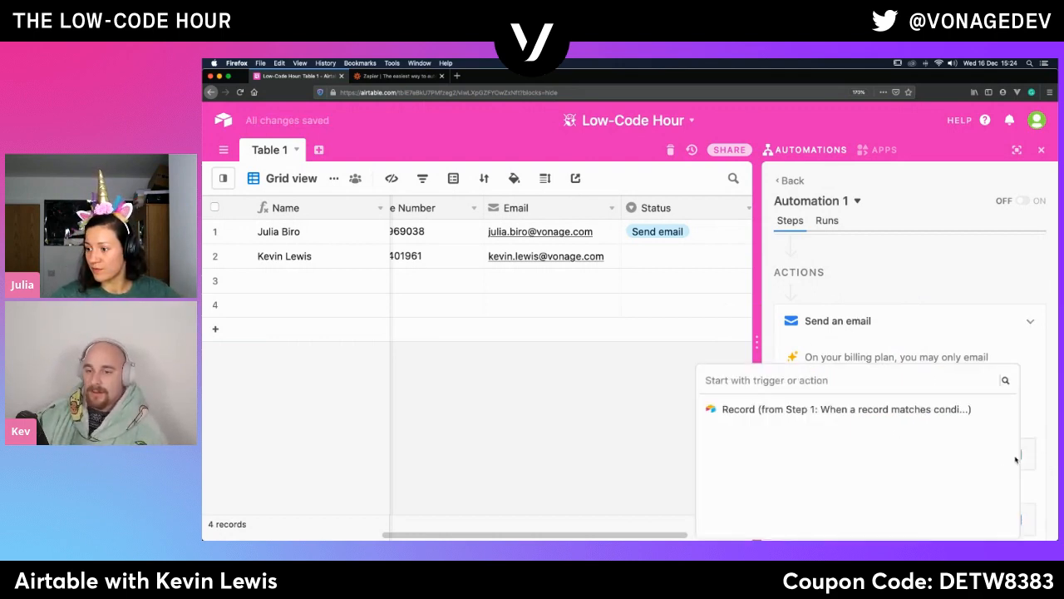
{"action": "left_click", "coordinate": [985, 409]}
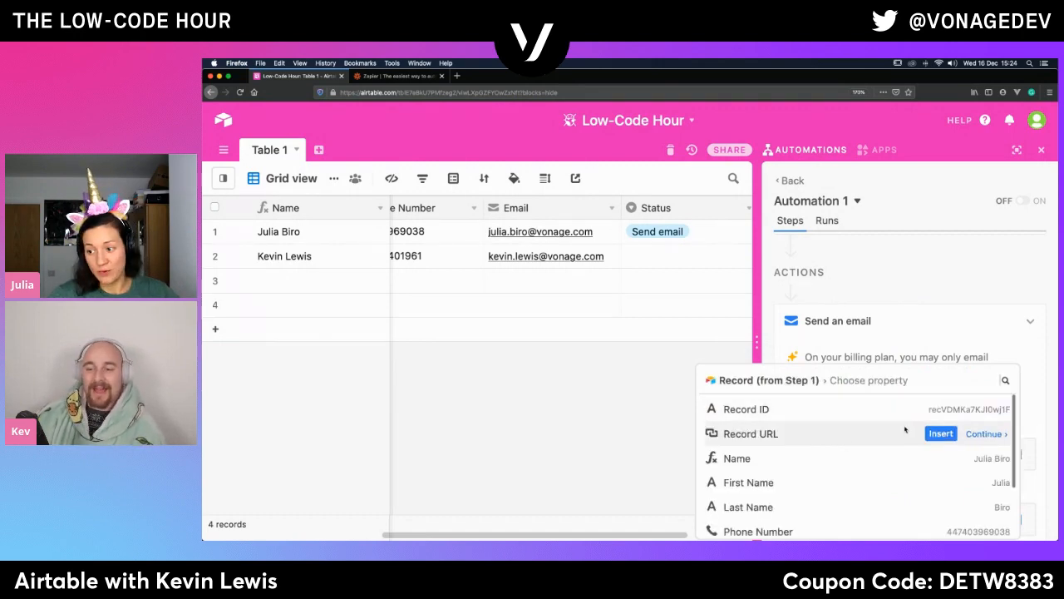
{"action": "scroll", "coordinate": [782, 504], "scroll_direction": "down", "scroll_amount": 3}
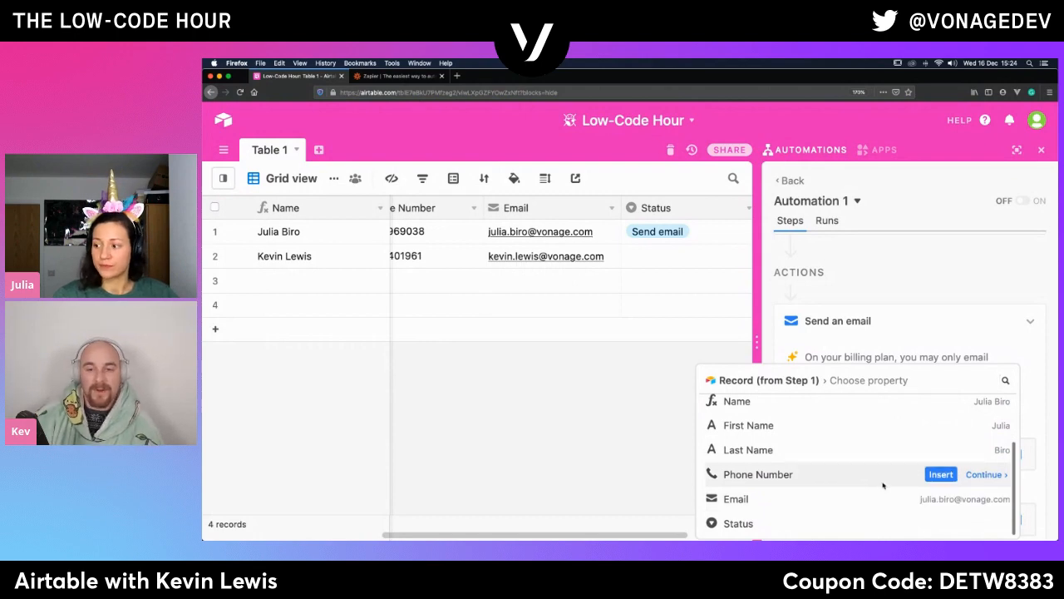
{"action": "left_click", "coordinate": [941, 501]}
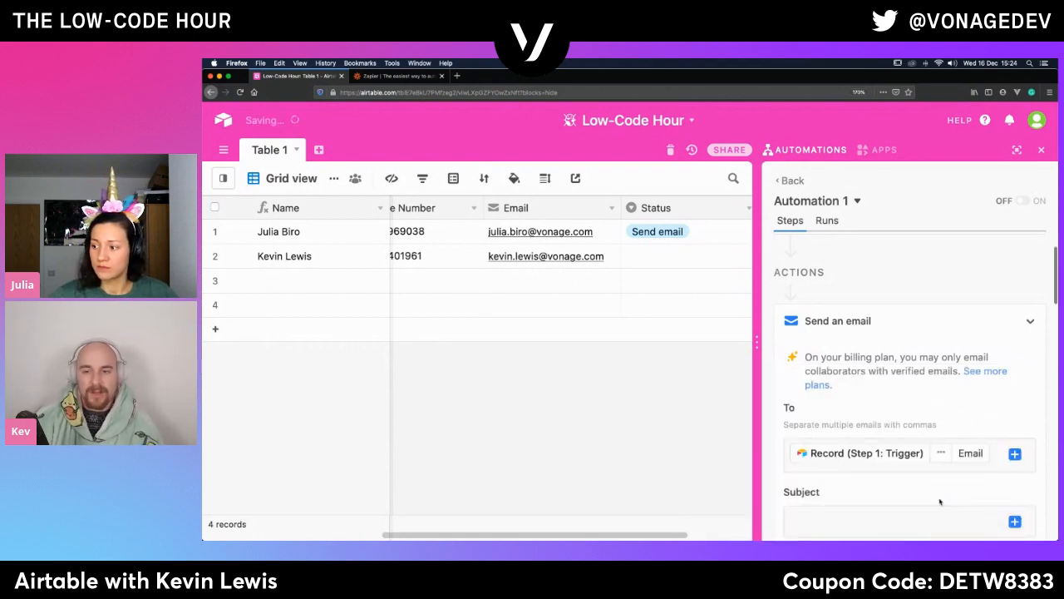
- Set the subject of the Airtable Send email action to "Welcome from Airtable"
{"action": "scroll", "coordinate": [958, 410], "scroll_direction": "down", "scroll_amount": 5}
{"action": "left_click", "coordinate": [867, 324]}
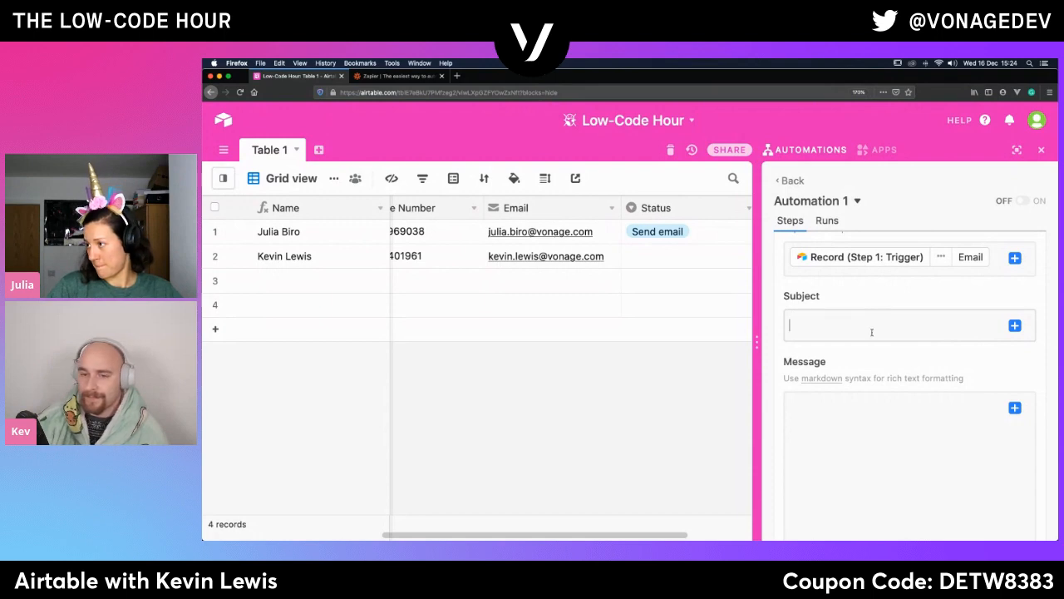
{"action": "scroll", "coordinate": [875, 326], "scroll_direction": "up", "scroll_amount": 4}
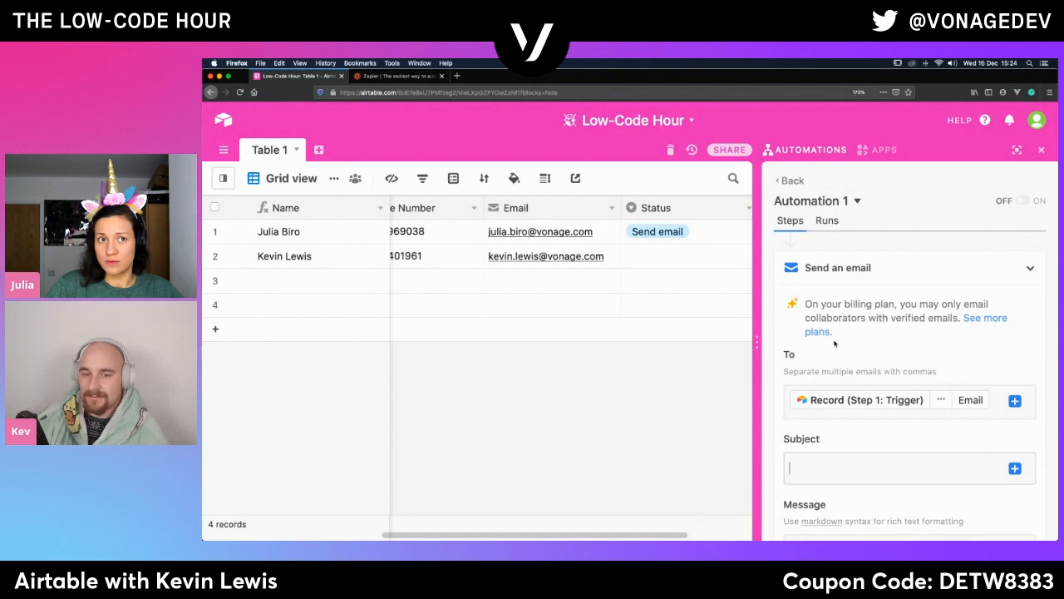
{"action": "scroll", "coordinate": [835, 387], "scroll_direction": "down", "scroll_amount": 5}
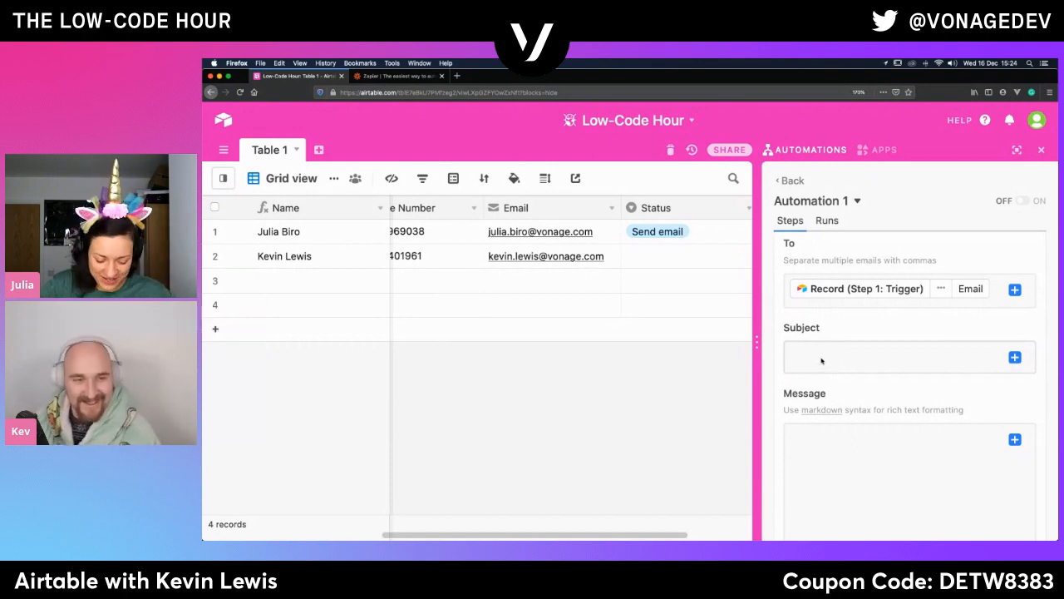
{"action": "type", "text": "W"}
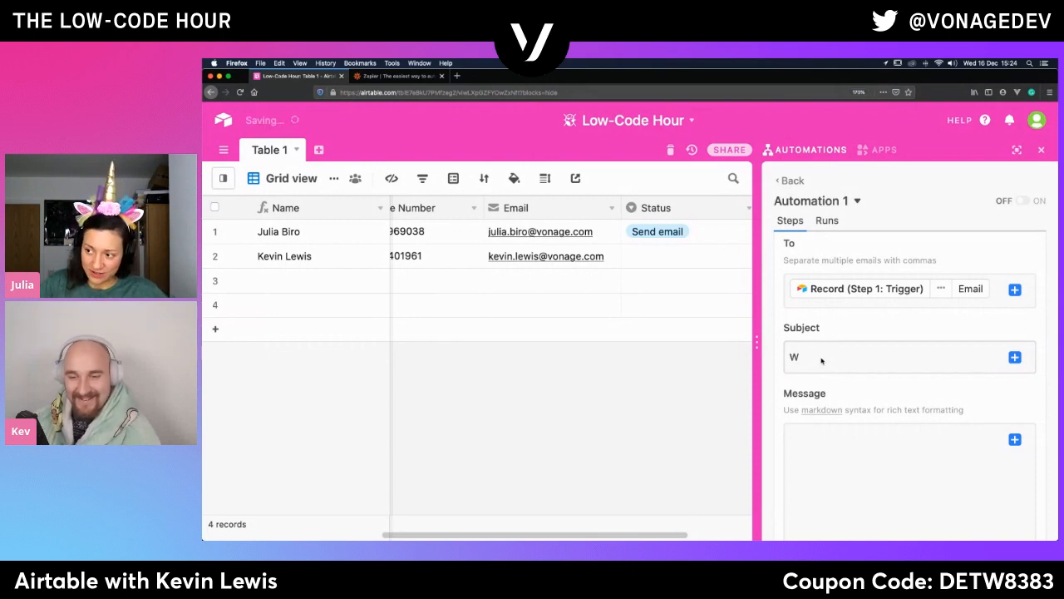
{"action": "type", "text": "elco"}
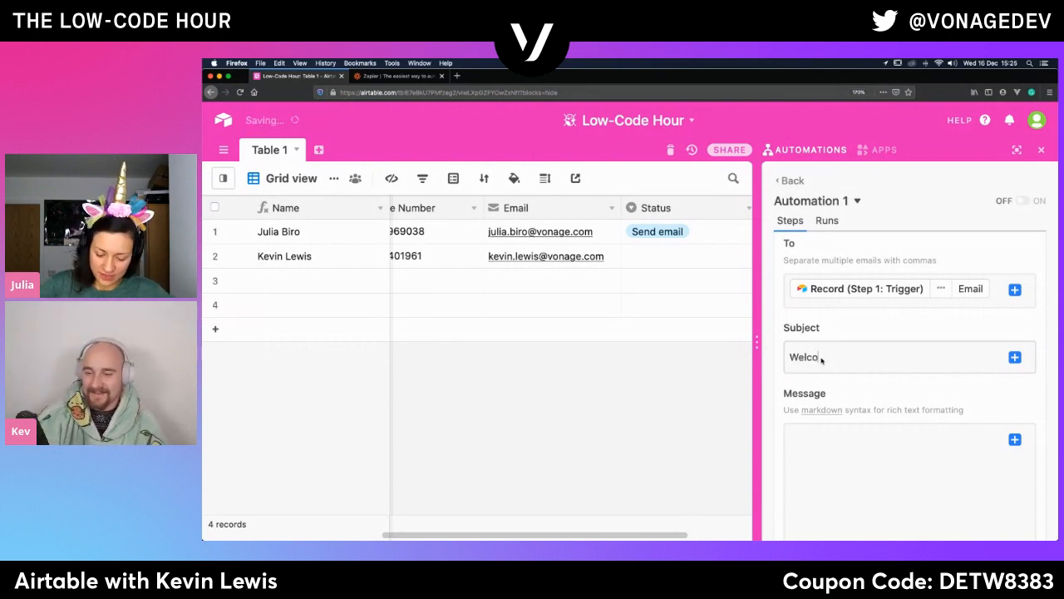
{"action": "type", "text": "me from Ai"}
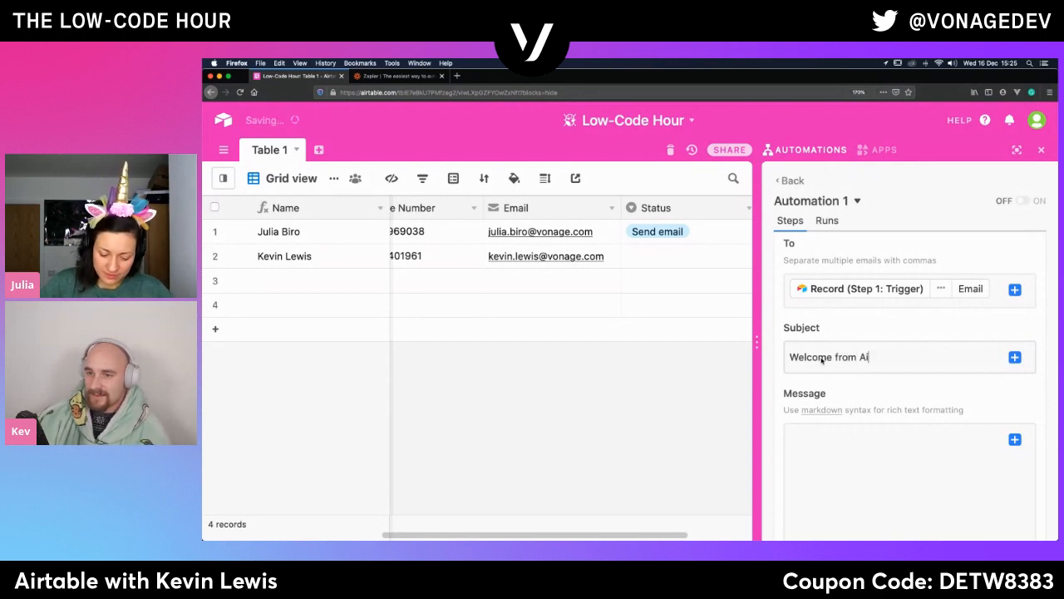
{"action": "type", "text": "rtable"}
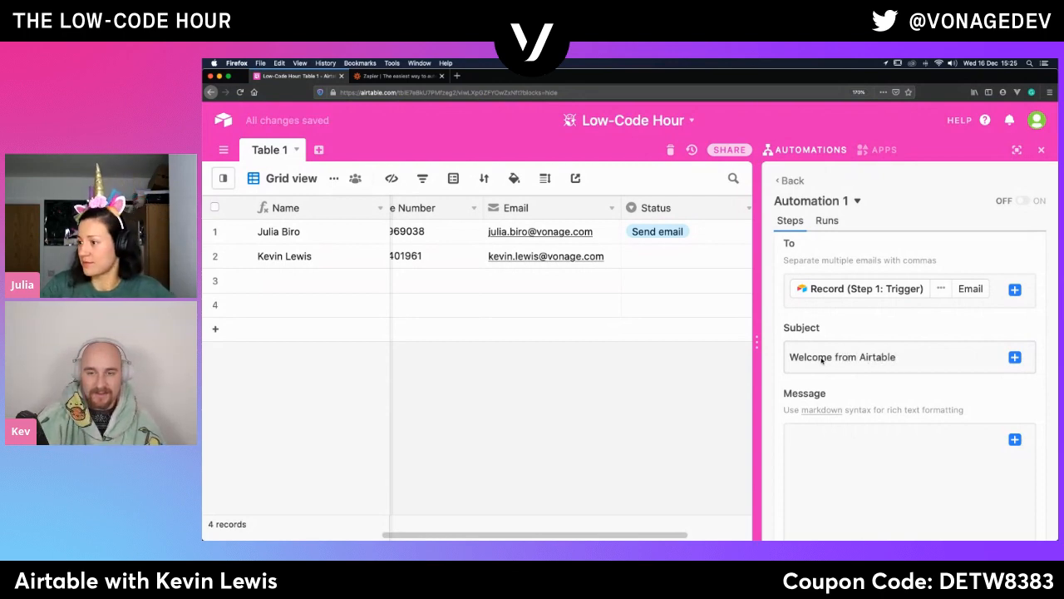
- Compose the message as "Hi" followed by the trigger record's First Name with the capitalize property
{"action": "left_click", "coordinate": [860, 438]}
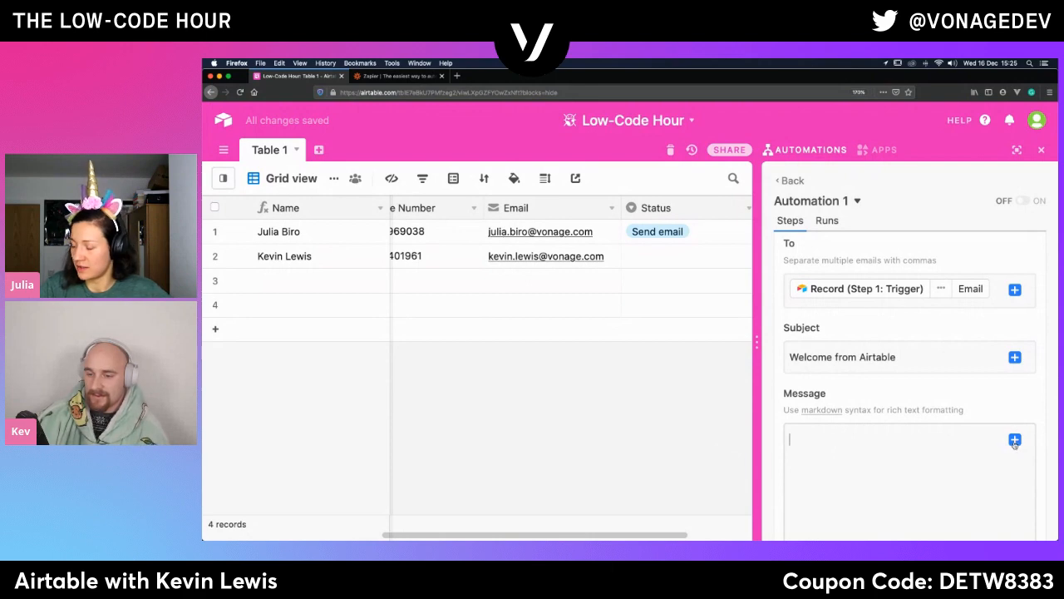
{"action": "type", "text": "Hi"}
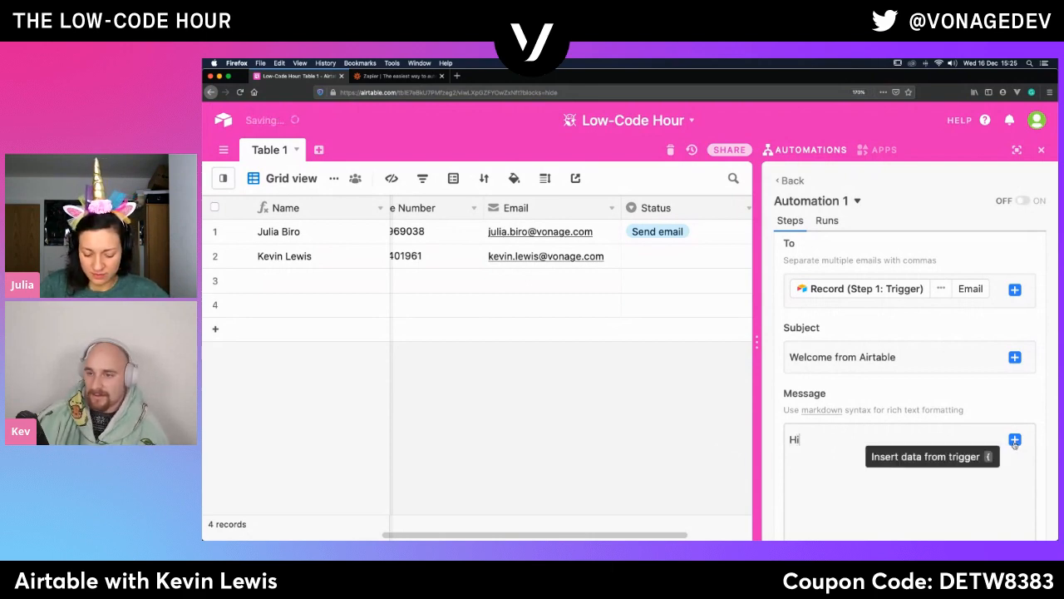
{"action": "left_click", "coordinate": [1015, 442]}
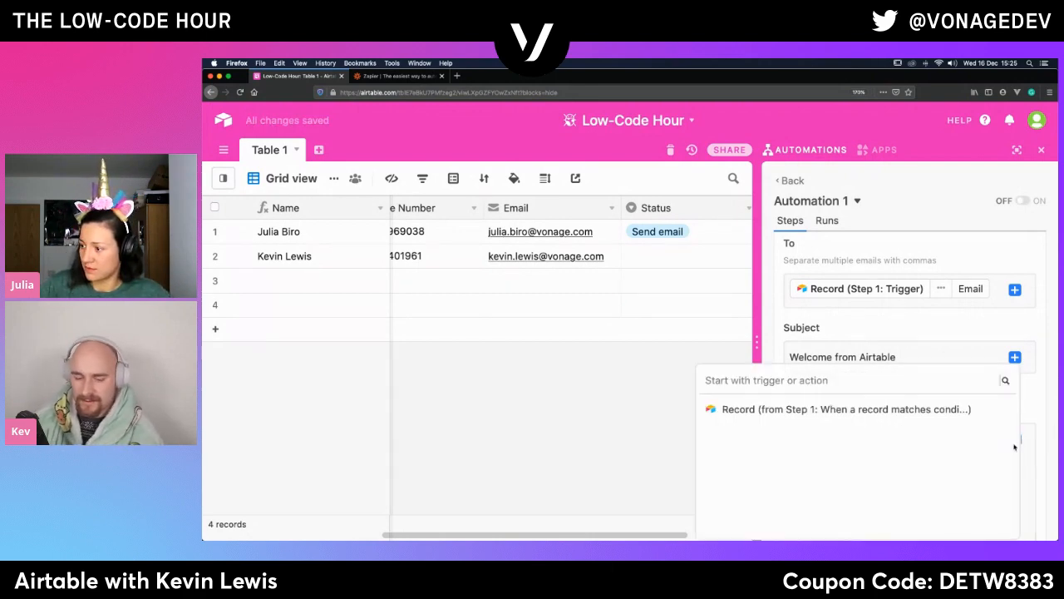
{"action": "left_click", "coordinate": [990, 409]}
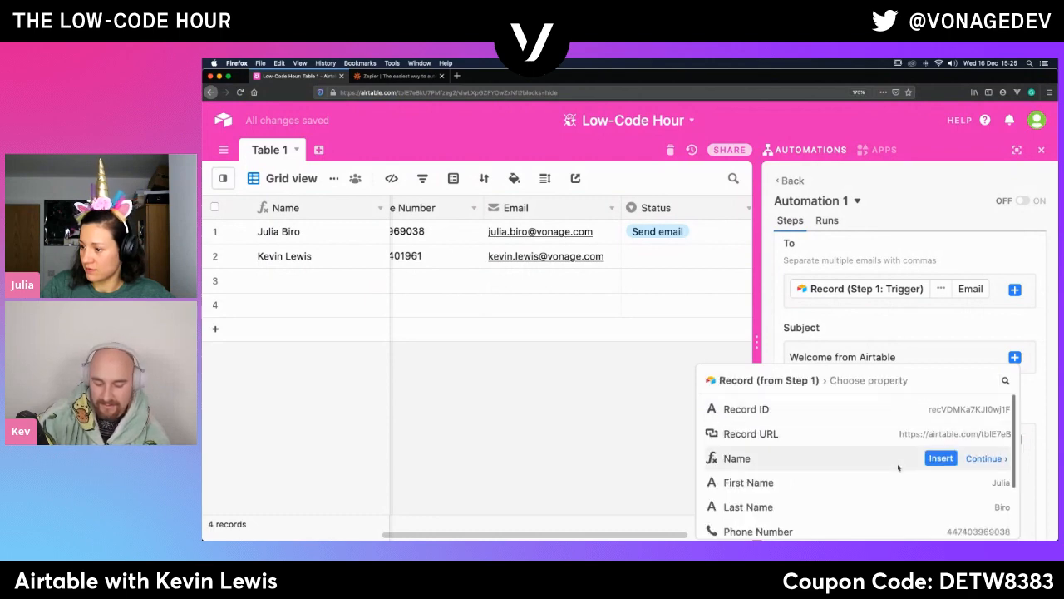
{"action": "left_click", "coordinate": [985, 483]}
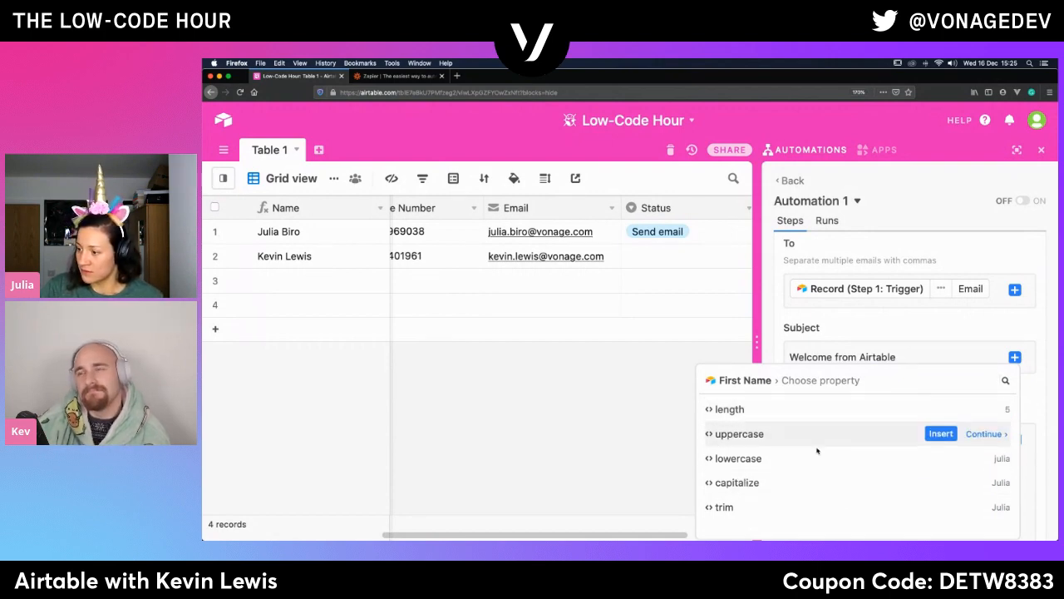
{"action": "left_click", "coordinate": [940, 483]}
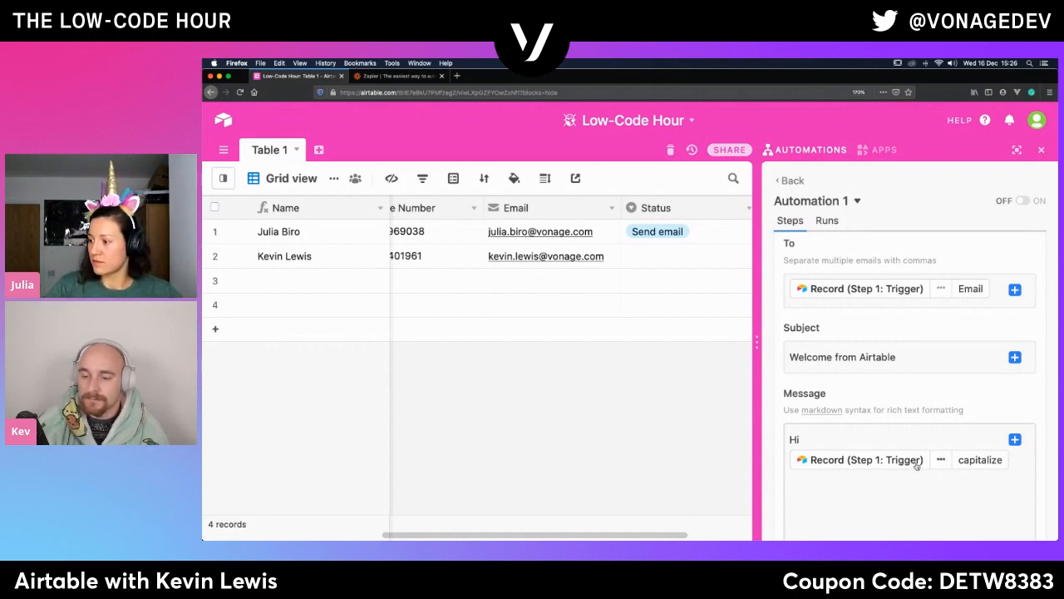
- Run a test of the Airtable Send email action
{"action": "scroll", "coordinate": [916, 464], "scroll_direction": "down", "scroll_amount": 10}
{"action": "scroll", "coordinate": [917, 464], "scroll_direction": "up", "scroll_amount": 5}
{"action": "scroll", "coordinate": [916, 464], "scroll_direction": "down", "scroll_amount": 2}
{"action": "scroll", "coordinate": [916, 464], "scroll_direction": "up", "scroll_amount": 1}
{"action": "scroll", "coordinate": [916, 464], "scroll_direction": "down", "scroll_amount": 4}
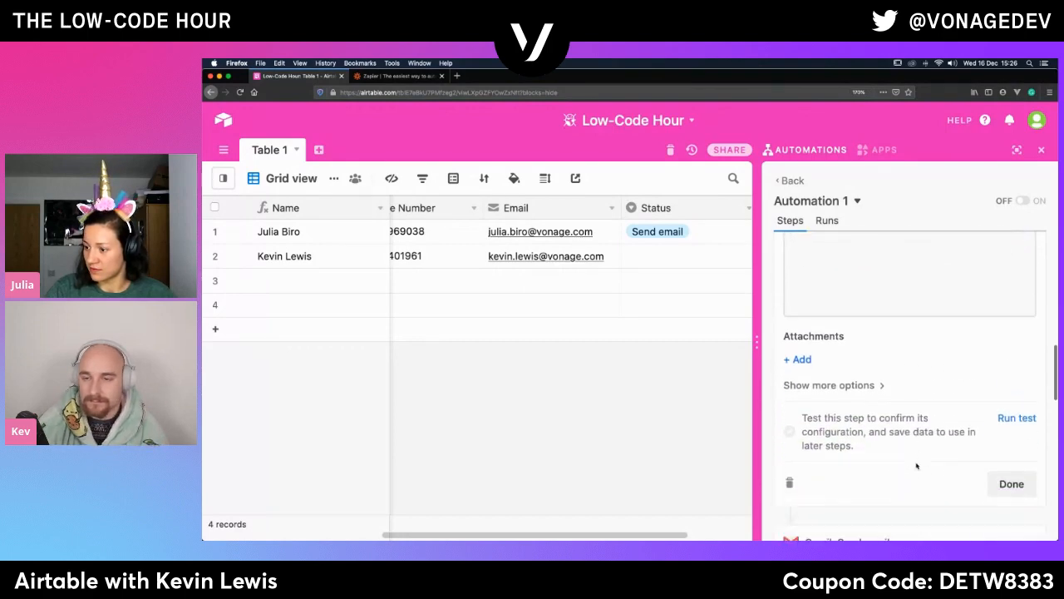
{"action": "left_click", "coordinate": [1029, 349]}
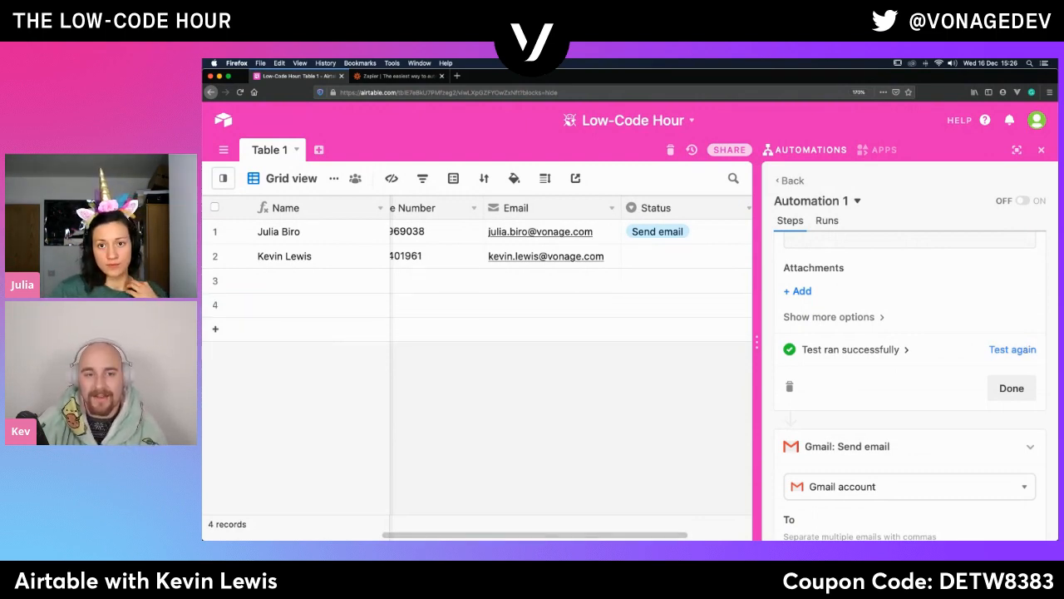
- Switch to the Gmail window and open the received "Welcome from Airtable" email
{"action": "mouse_move", "coordinate": [423, 532]}
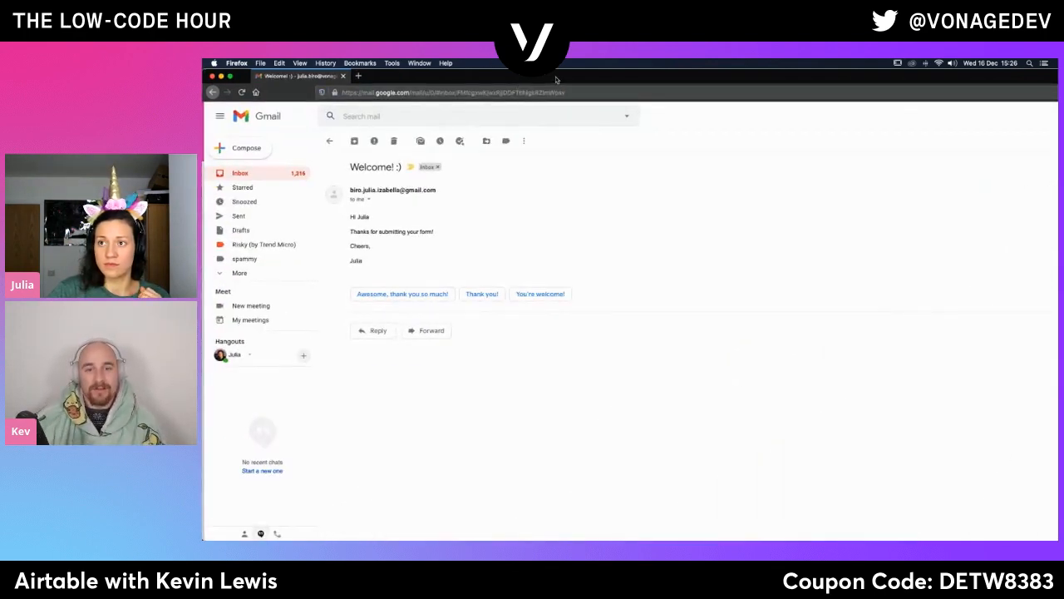
{"action": "left_click_drag", "start_coordinate": [557, 79], "coordinate": [203, 133]}
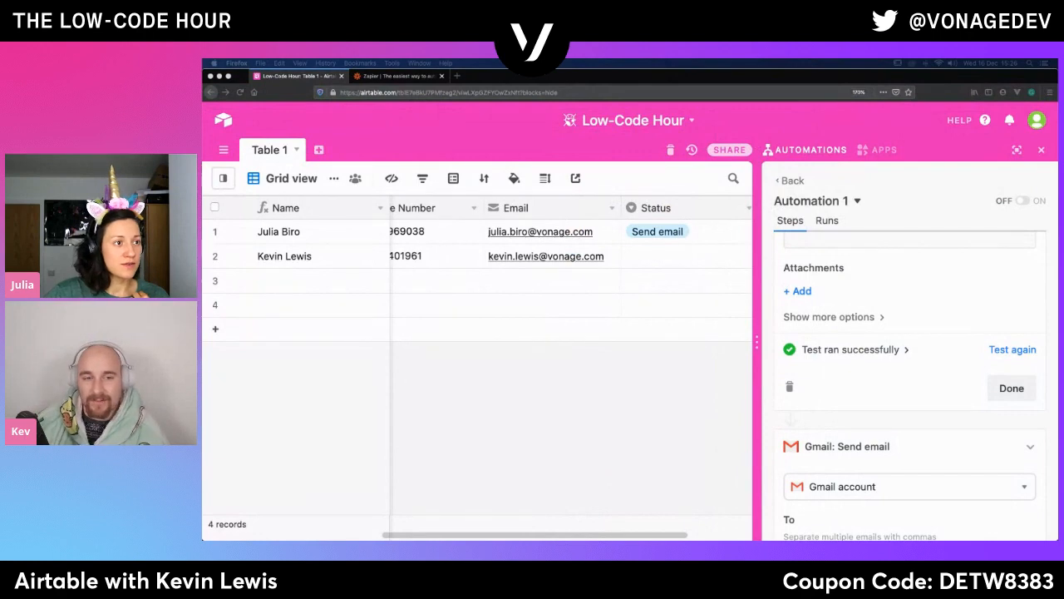
{"action": "left_click_drag", "start_coordinate": [203, 129], "coordinate": [336, 102]}
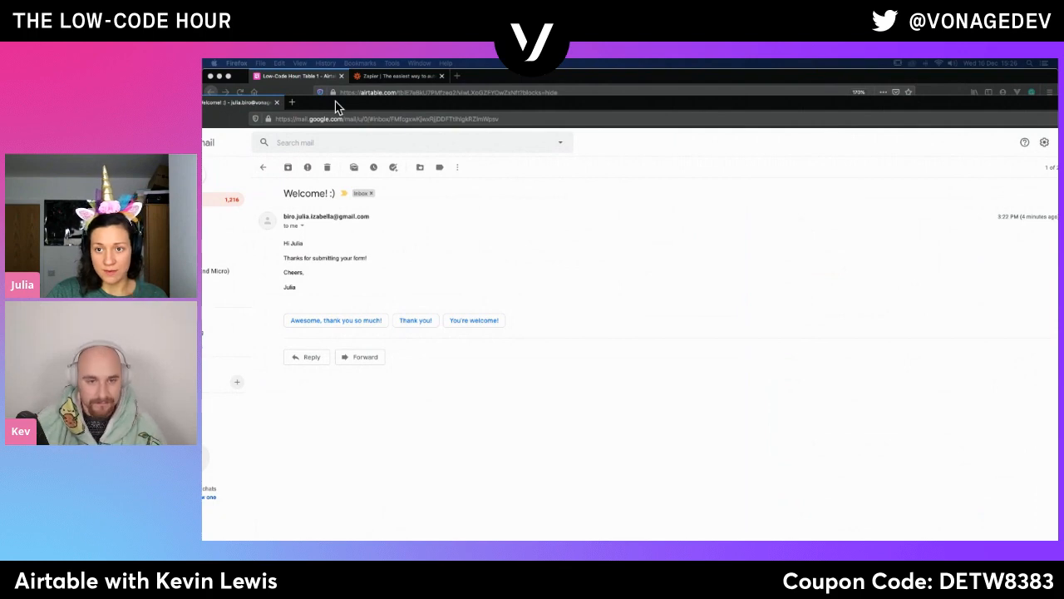
{"action": "left_click_drag", "start_coordinate": [335, 102], "coordinate": [202, 161]}
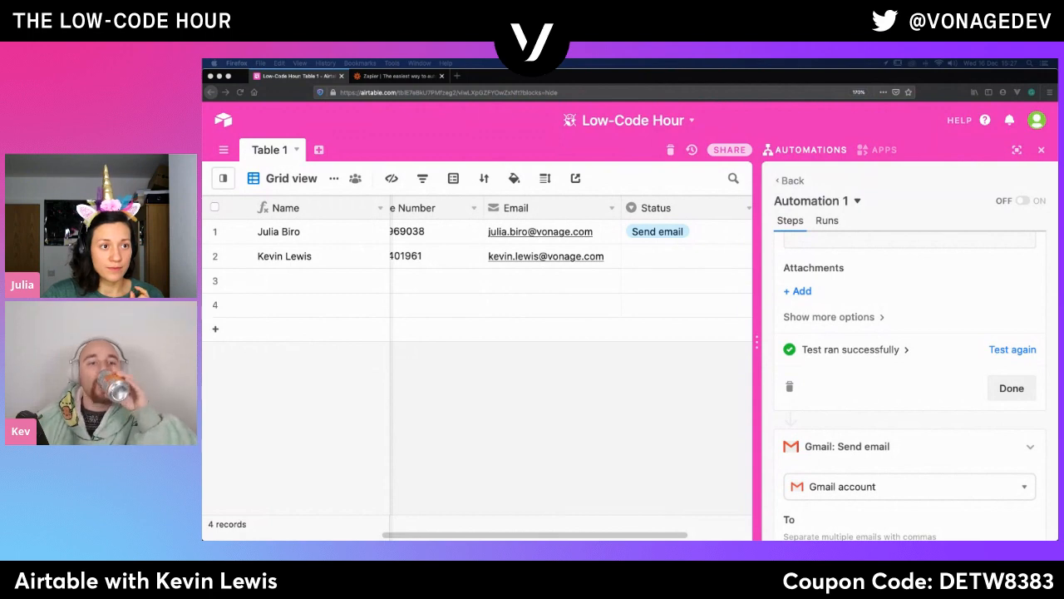
{"action": "left_click_drag", "start_coordinate": [202, 205], "coordinate": [422, 81]}
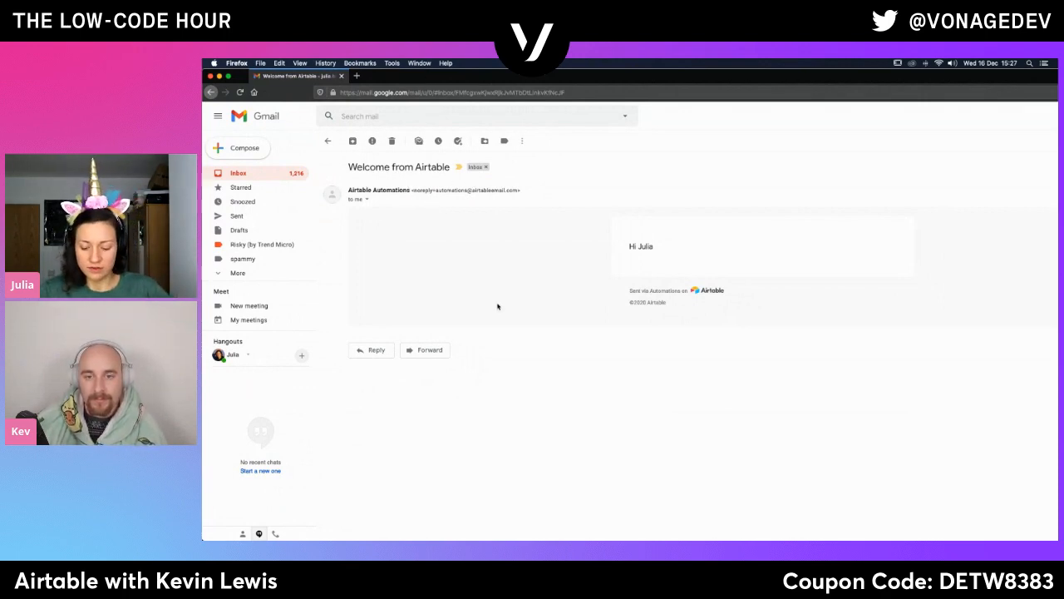
- Enlarge the Gmail page, examine the test email's sender name and greeting, and return to the Airtable base
{"action": "key", "text": "super+plus"}
{"action": "key", "text": "super+plus"}
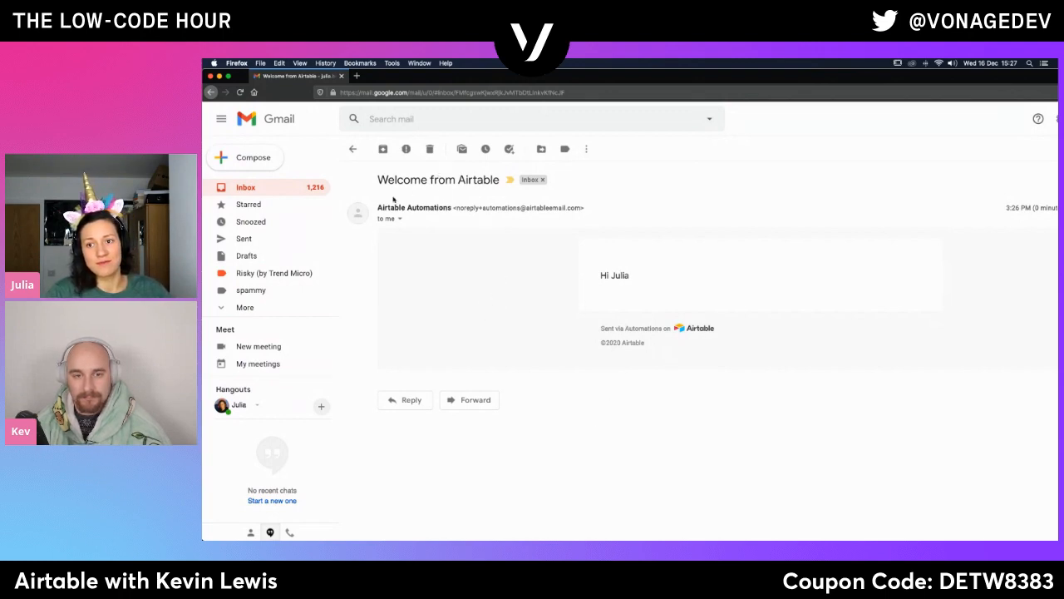
{"action": "left_click_drag", "start_coordinate": [379, 208], "coordinate": [454, 209]}
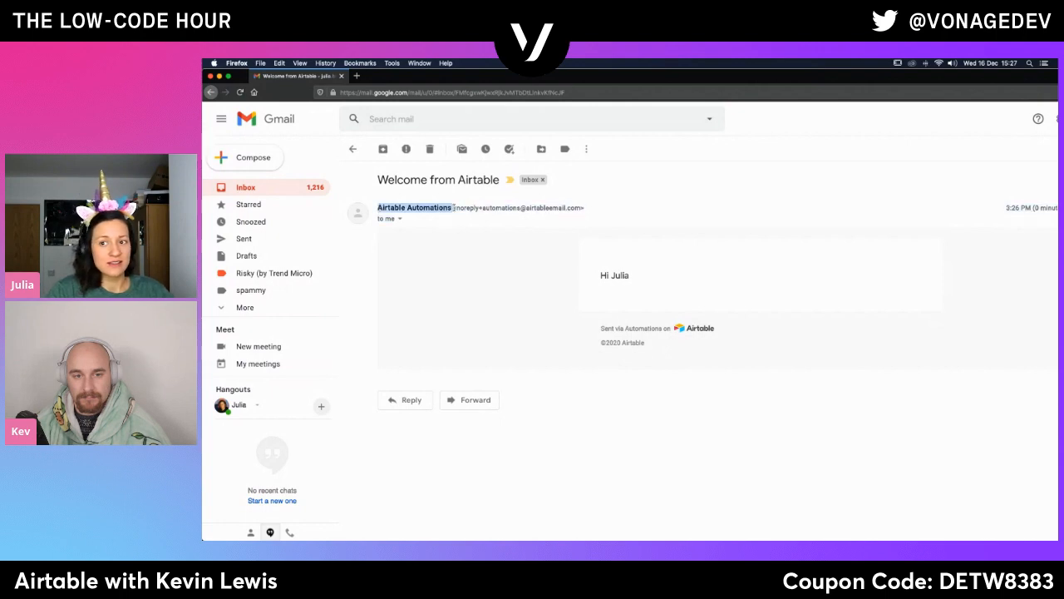
{"action": "left_click", "coordinate": [427, 277]}
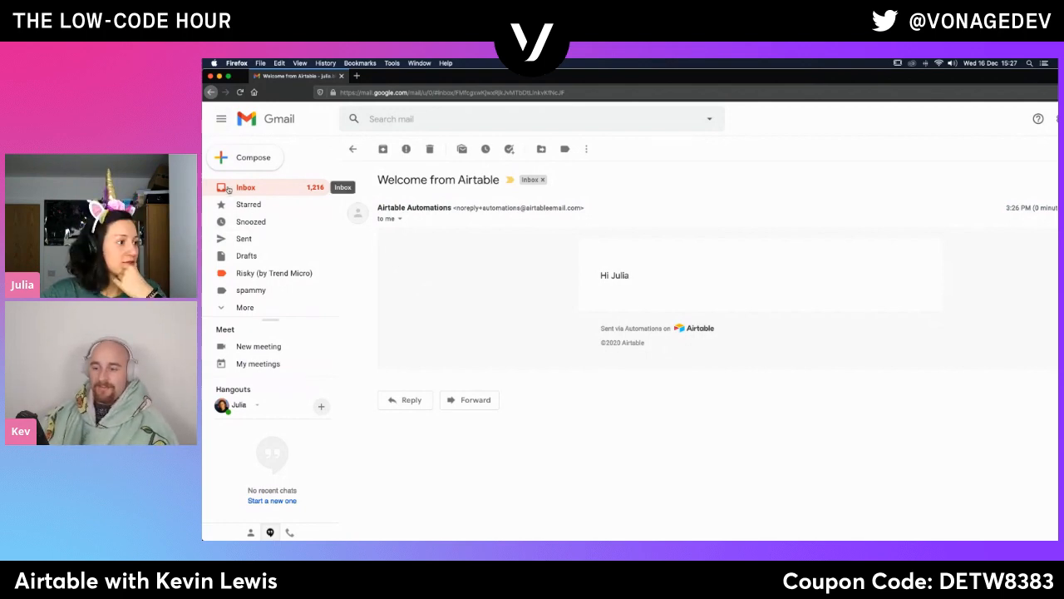
{"action": "left_click_drag", "start_coordinate": [525, 77], "coordinate": [202, 132]}
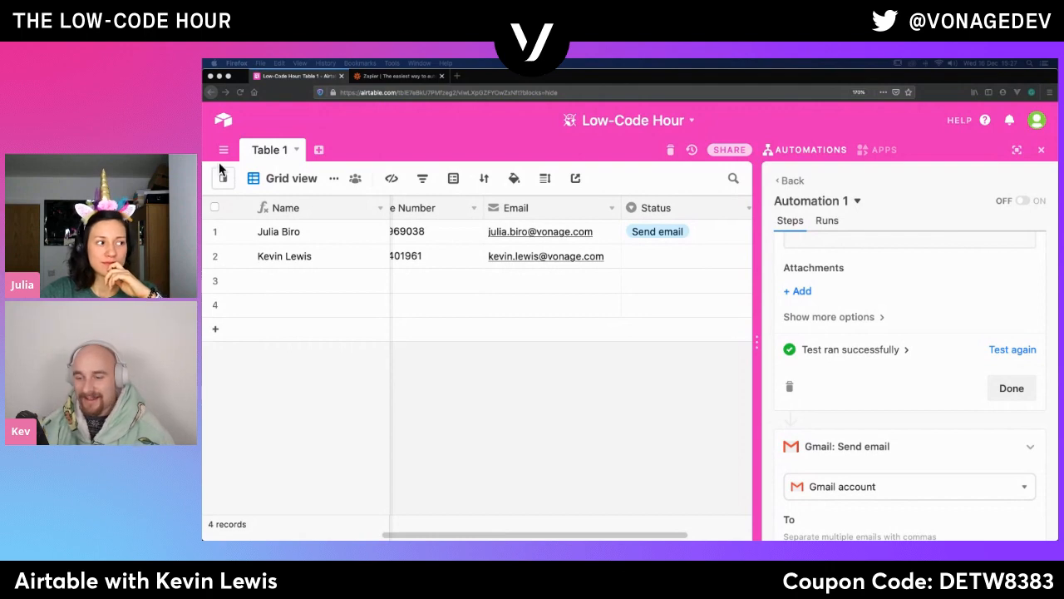
{"action": "left_click", "coordinate": [541, 431]}
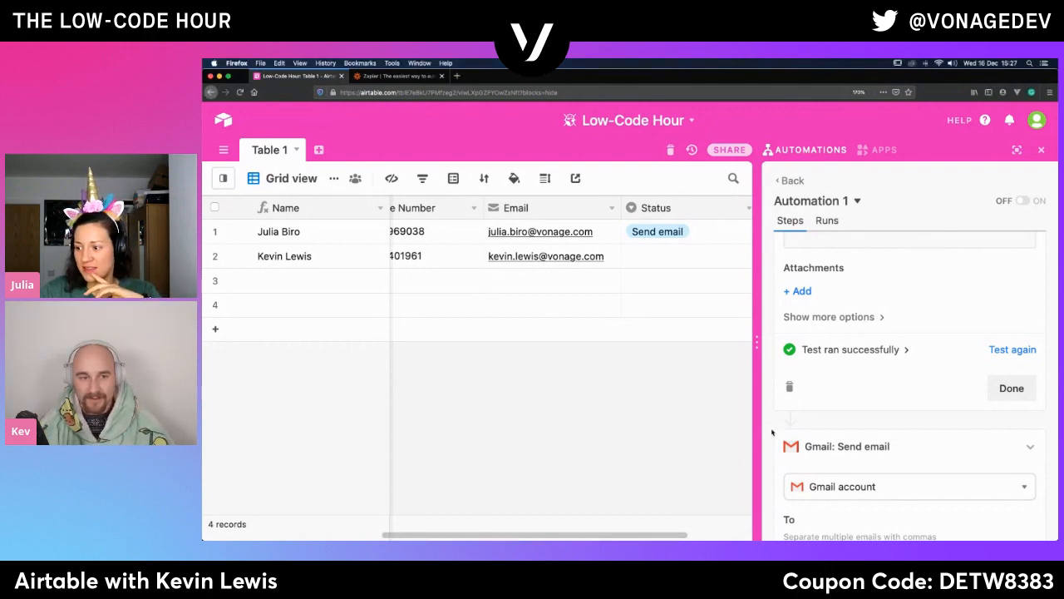
- Finish editing both the Gmail and Airtable email actions and turn Automation 1 on
{"action": "scroll", "coordinate": [924, 438], "scroll_direction": "down", "scroll_amount": 10}
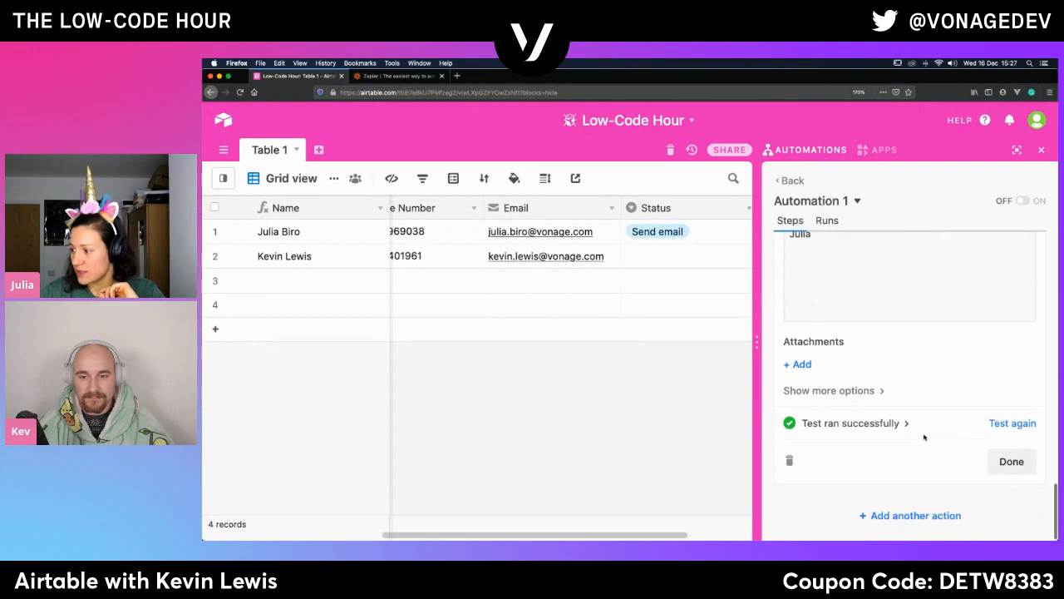
{"action": "left_click", "coordinate": [1008, 464]}
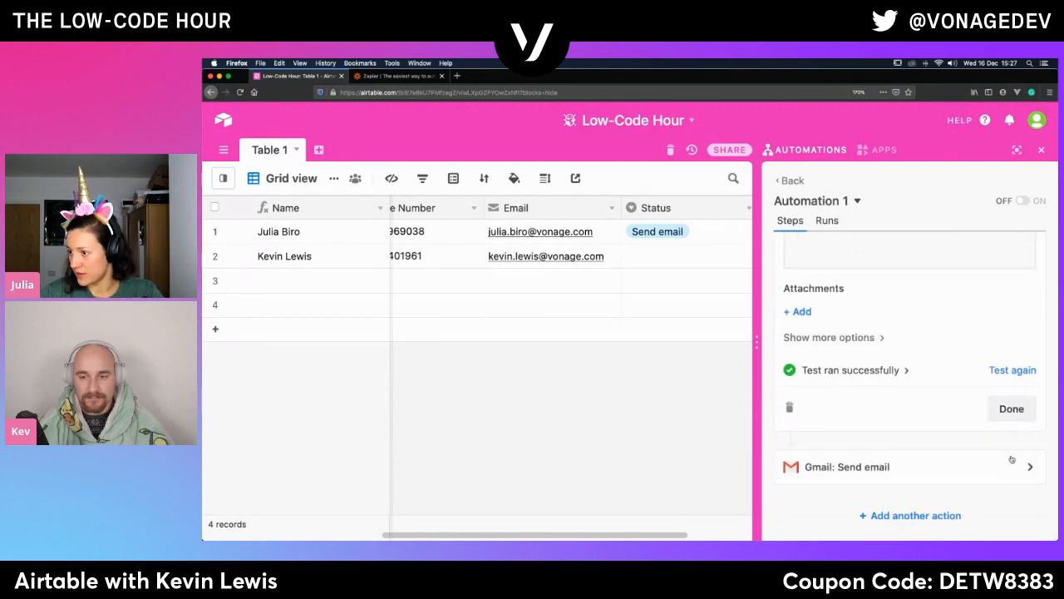
{"action": "left_click", "coordinate": [1020, 413]}
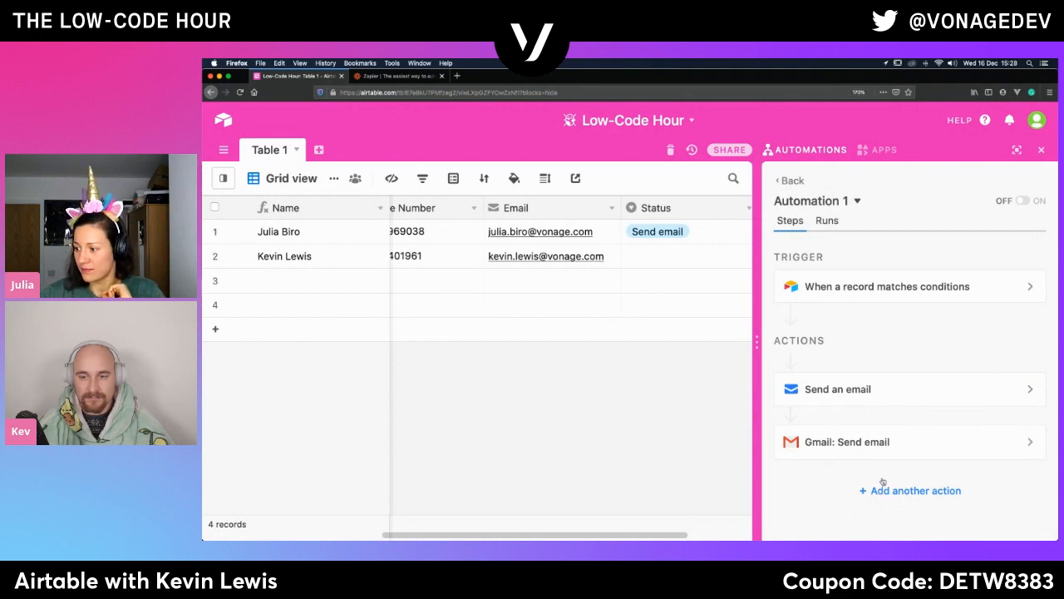
{"action": "left_click", "coordinate": [1029, 204]}
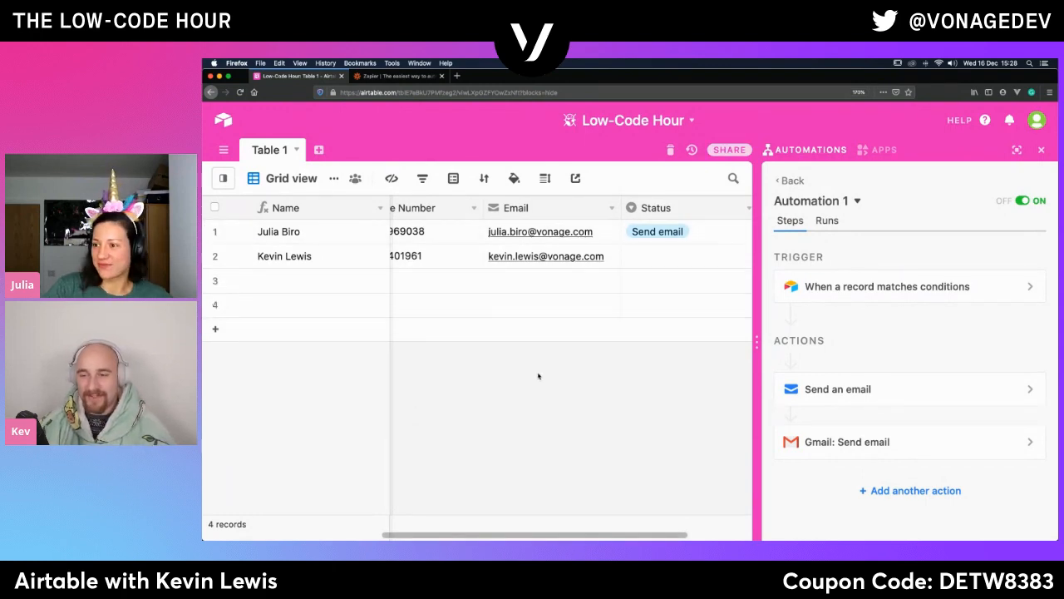
- Clear the Status of the first record and set it to Send email again to trigger the automation
{"action": "left_click", "coordinate": [655, 263]}
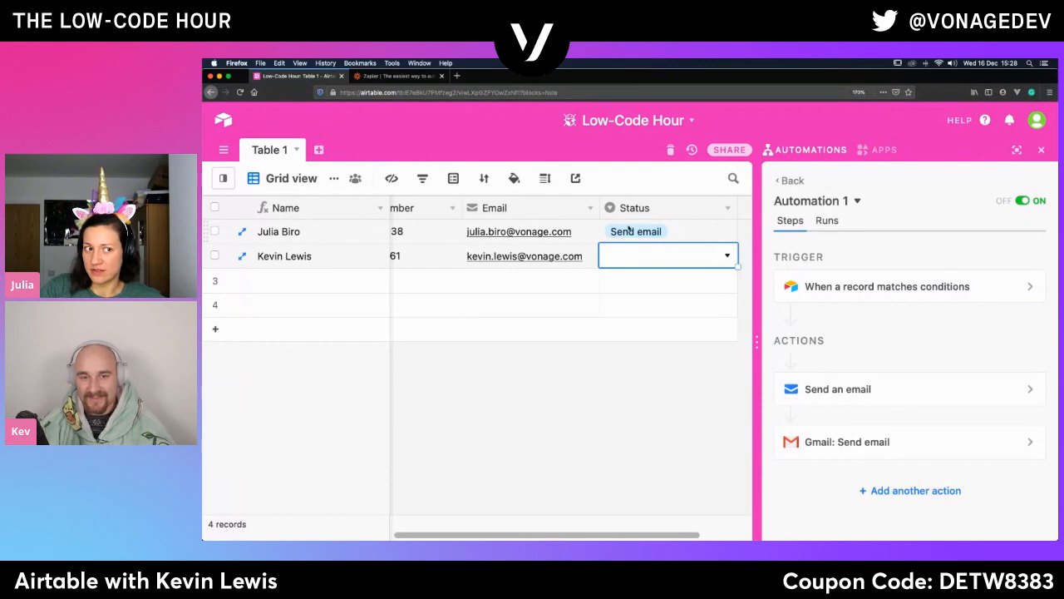
{"action": "left_click", "coordinate": [630, 233]}
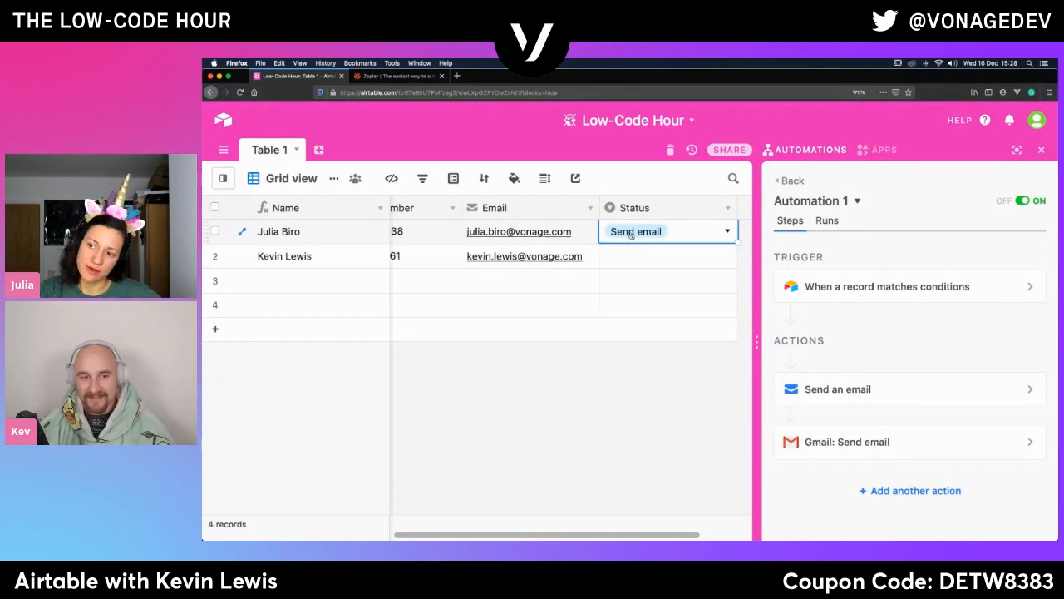
{"action": "left_click", "coordinate": [712, 233]}
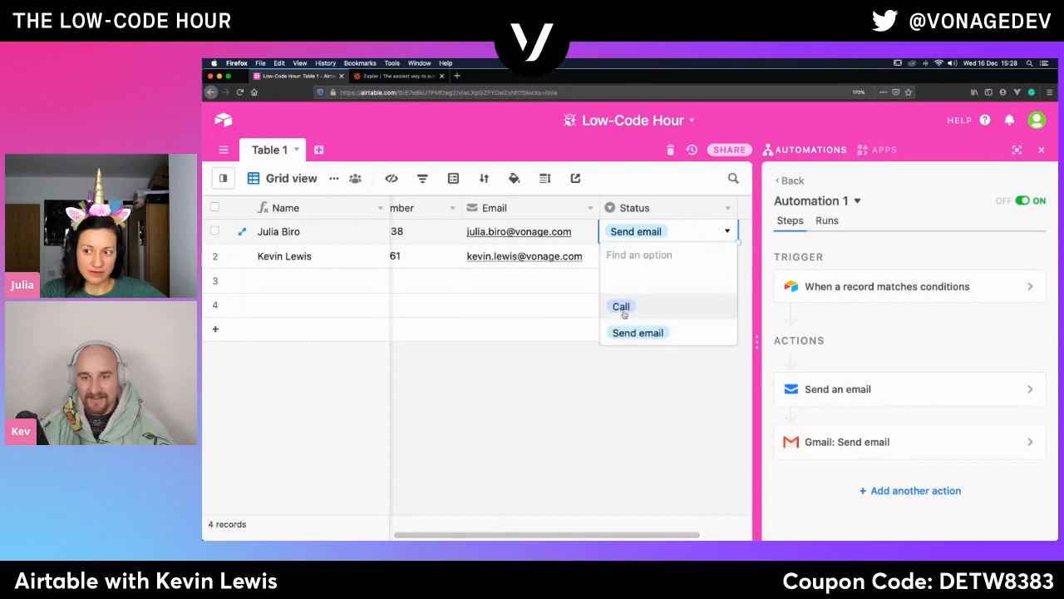
{"action": "left_click", "coordinate": [631, 286]}
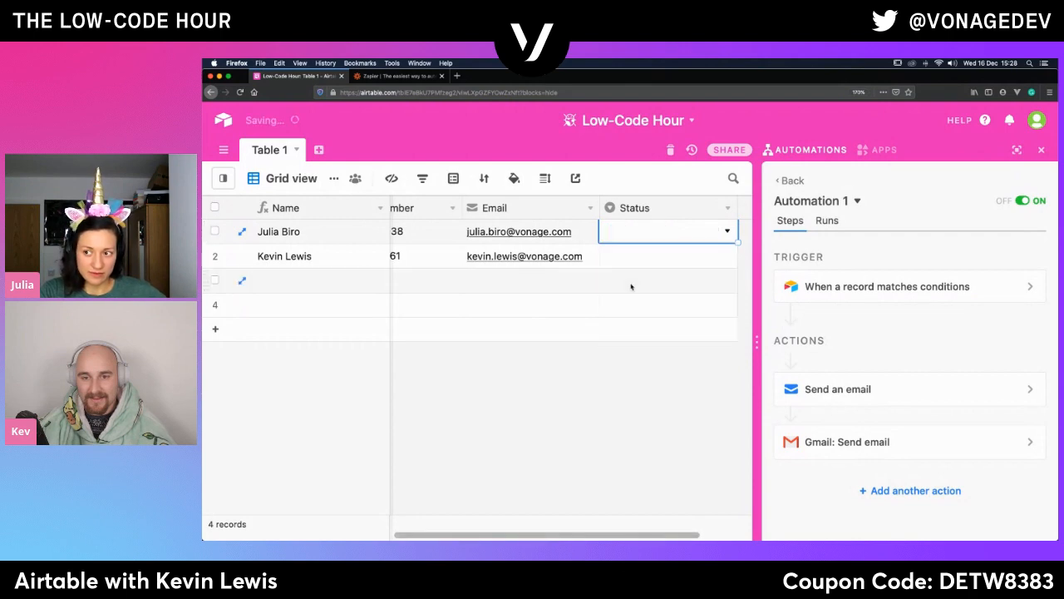
{"action": "left_click", "coordinate": [728, 232]}
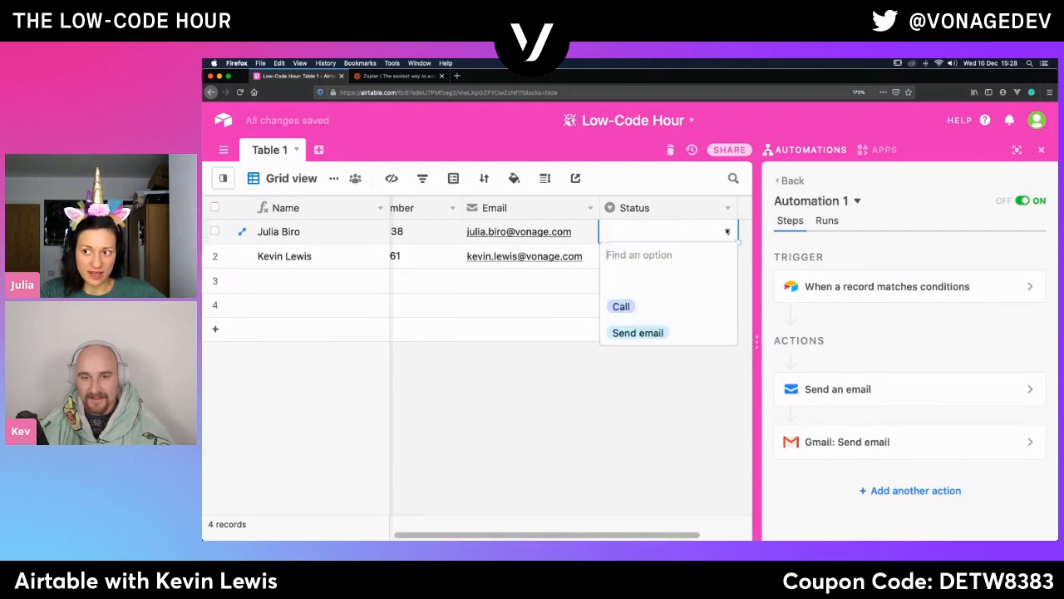
{"action": "left_click", "coordinate": [633, 334]}
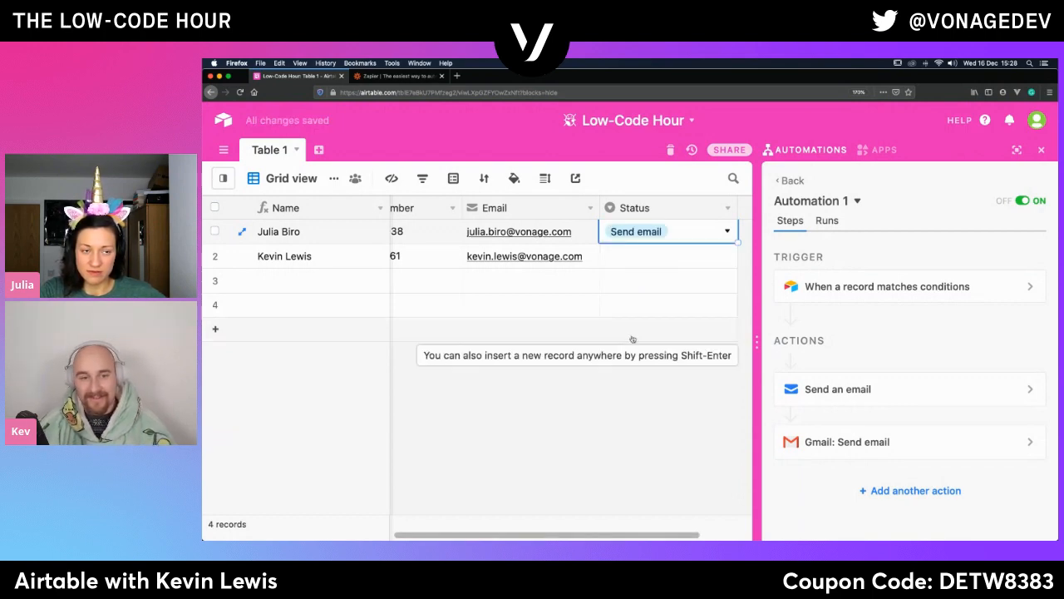
- Set the Status of the second record to Send email
{"action": "left_click", "coordinate": [709, 257]}
{"action": "left_click", "coordinate": [724, 257]}
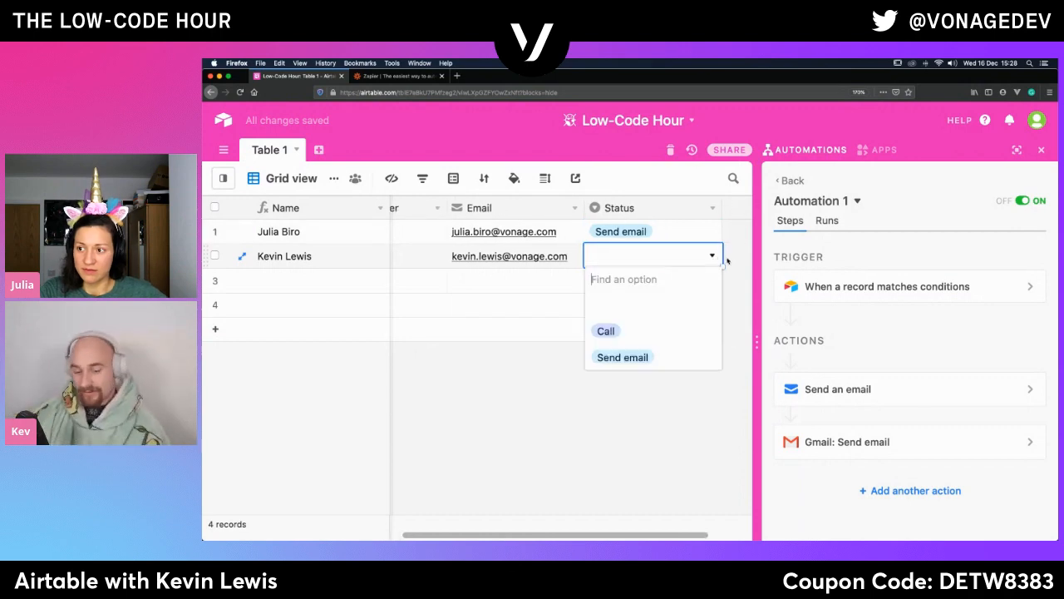
{"action": "left_click", "coordinate": [620, 356]}
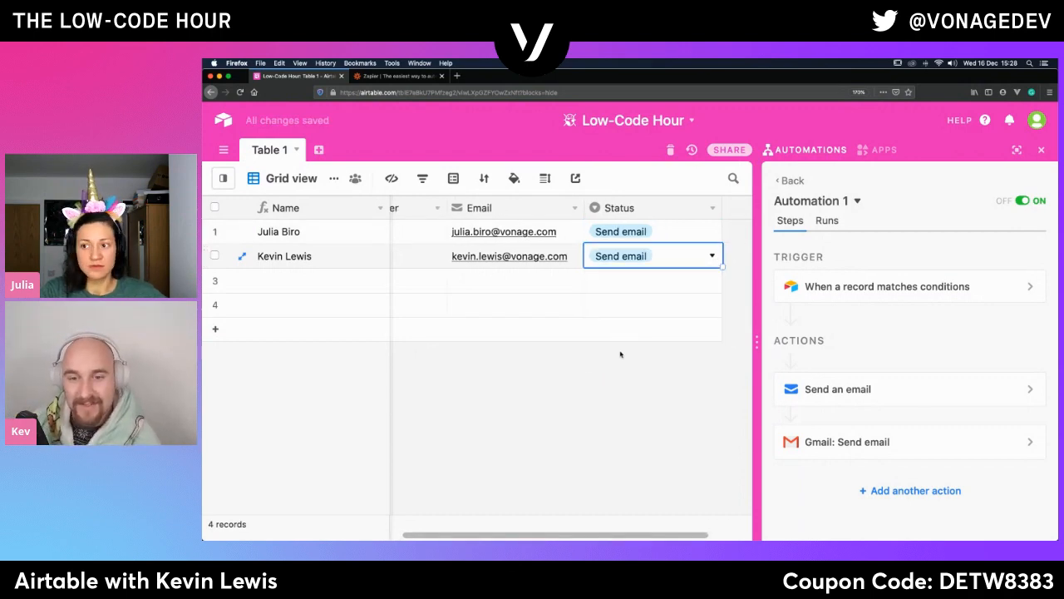
{"action": "left_click", "coordinate": [630, 435]}
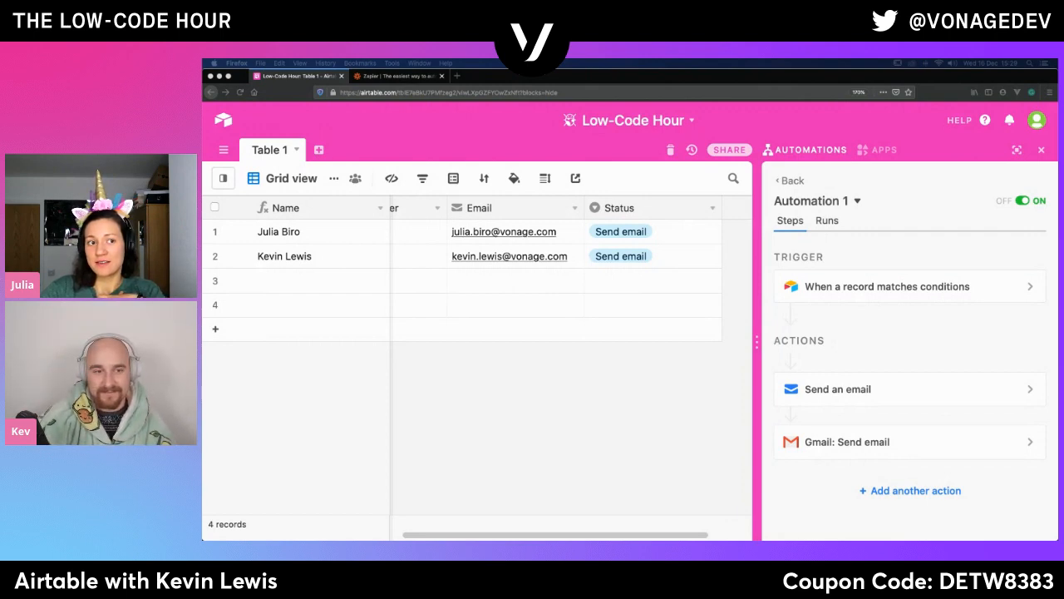
- Bring the Gmail window into view, check the "Welcome from Airtable" conversation for the automation's email, and return to the Airtable base
{"action": "mouse_move", "coordinate": [208, 125]}
{"action": "left_mouse_down"}
{"action": "mouse_move", "coordinate": [369, 115]}
{"action": "mouse_move", "coordinate": [203, 118]}
{"action": "left_mouse_up"}
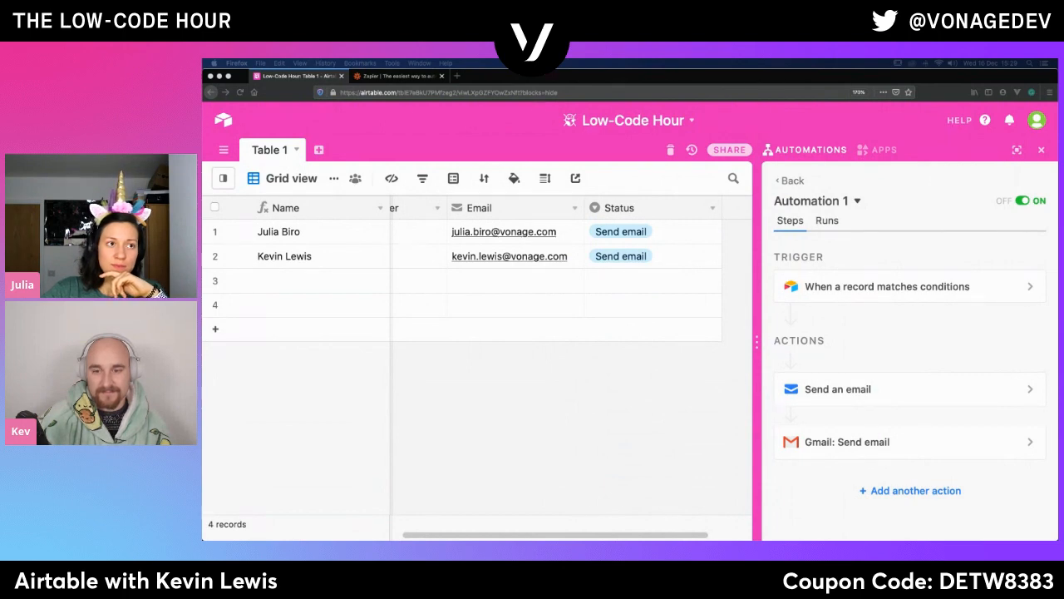
{"action": "left_click_drag", "start_coordinate": [204, 168], "coordinate": [301, 168]}
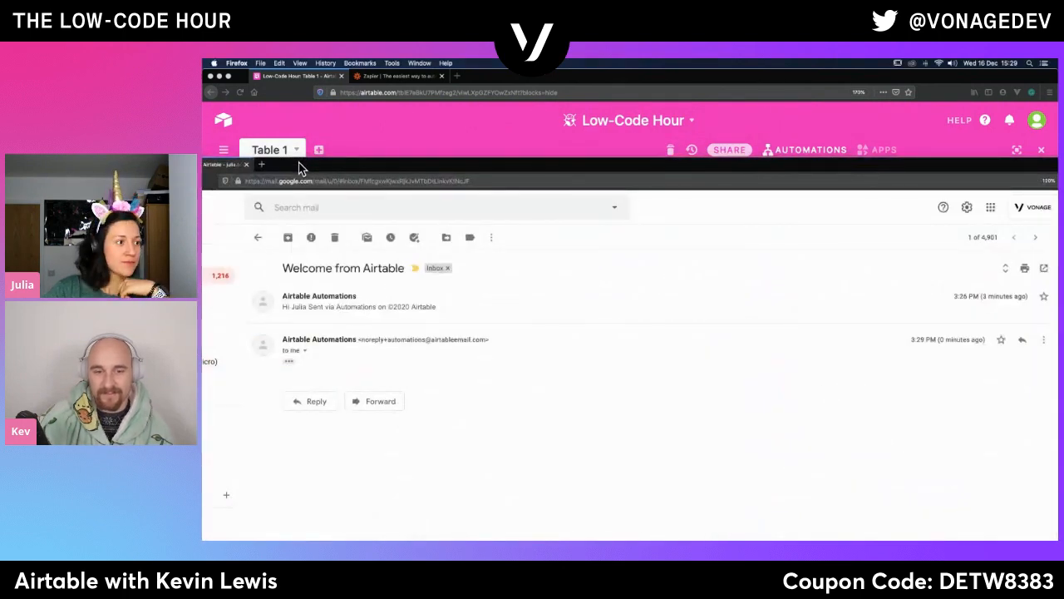
{"action": "left_click_drag", "start_coordinate": [327, 171], "coordinate": [204, 169]}
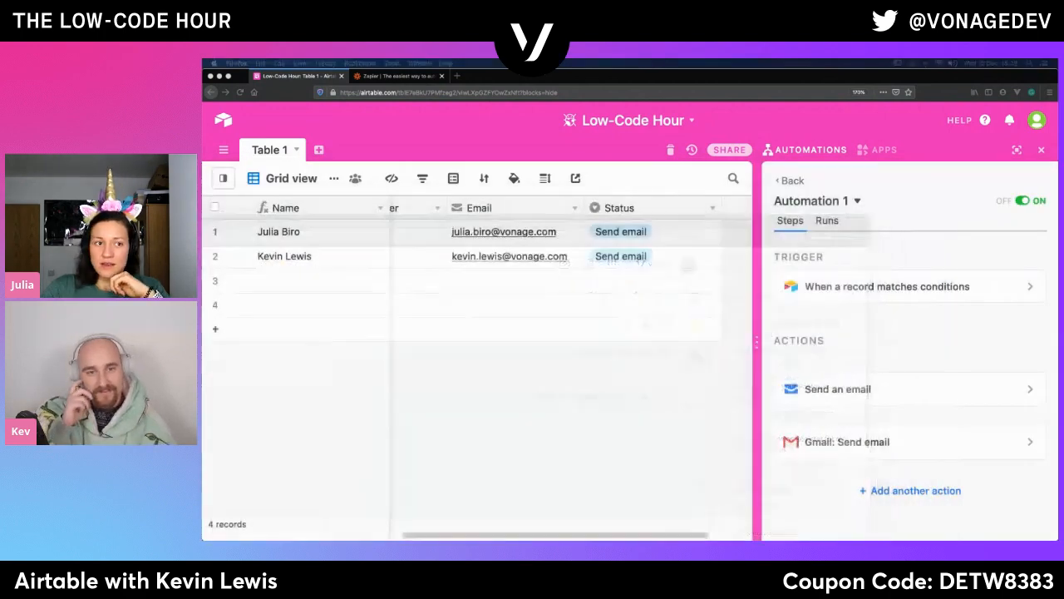
{"action": "key", "text": "super+m"}
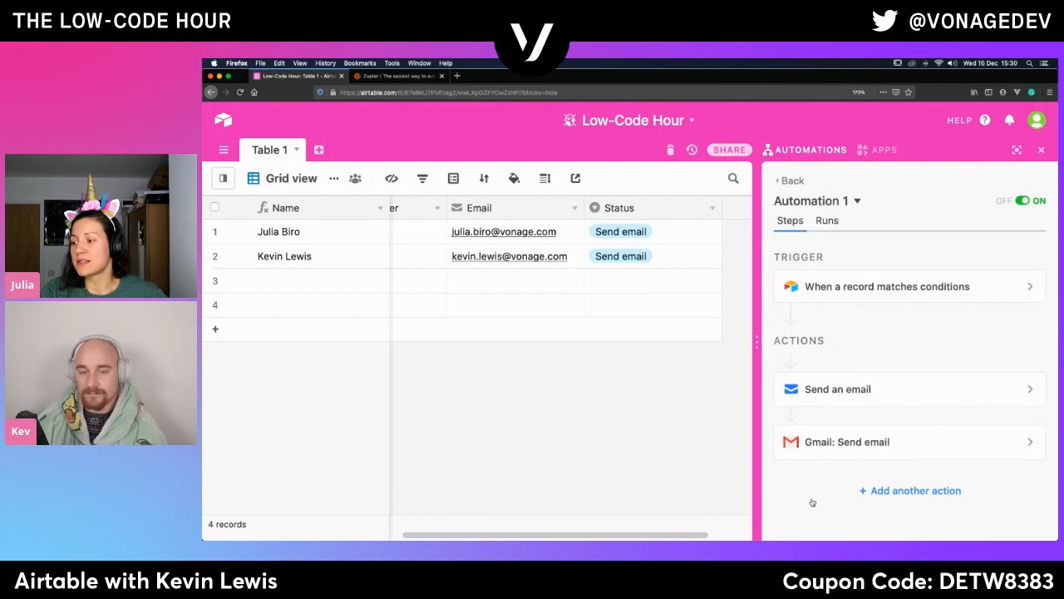
- Open the choices for another action in Automation 1 and look through the available integrations
{"action": "left_click", "coordinate": [879, 496]}
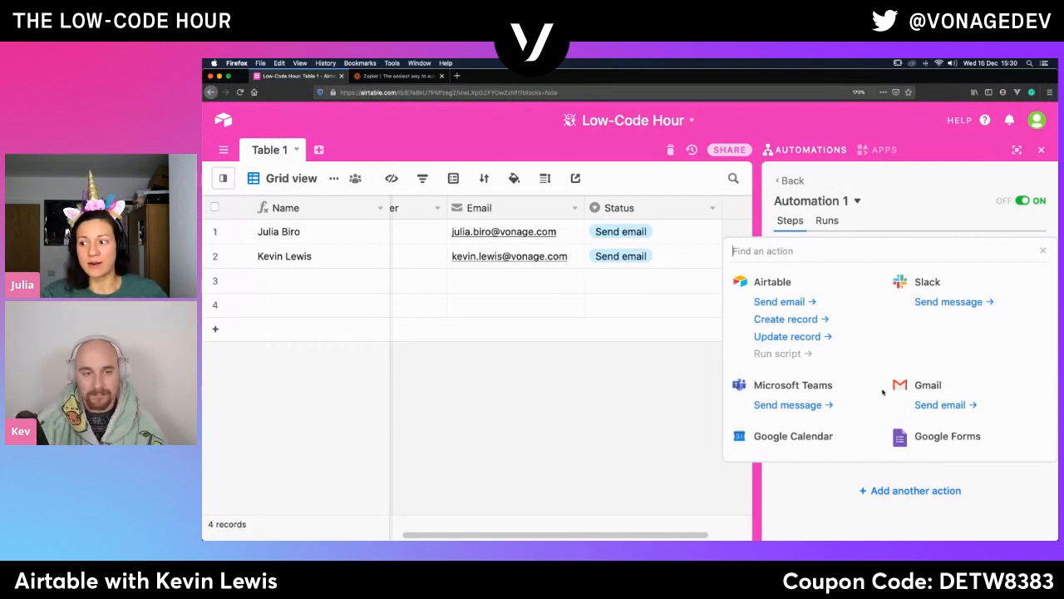
{"action": "scroll", "coordinate": [823, 416], "scroll_direction": "down", "scroll_amount": 1}
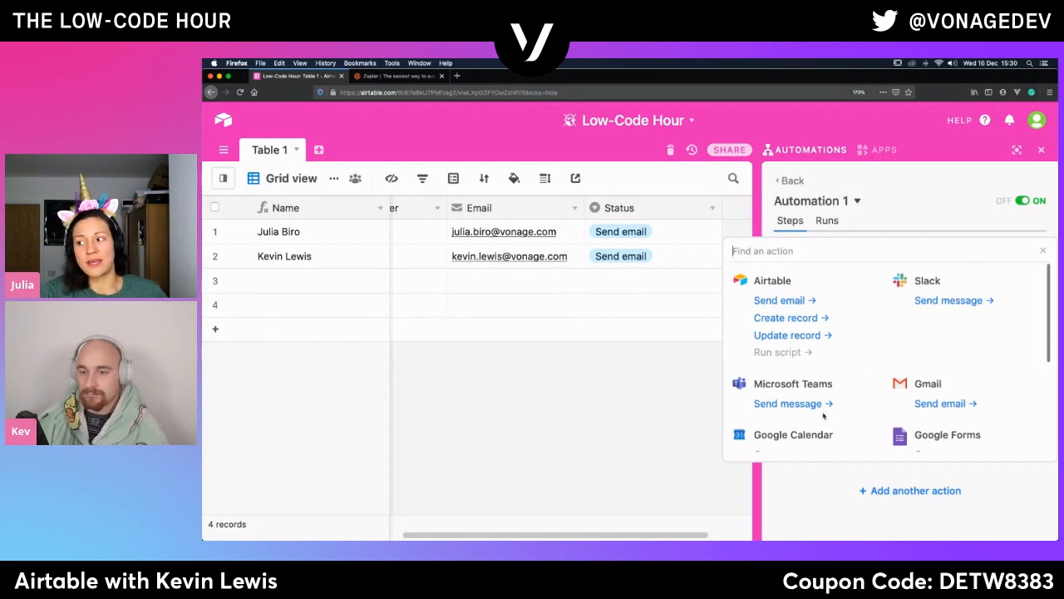
{"action": "scroll", "coordinate": [823, 416], "scroll_direction": "down", "scroll_amount": 3}
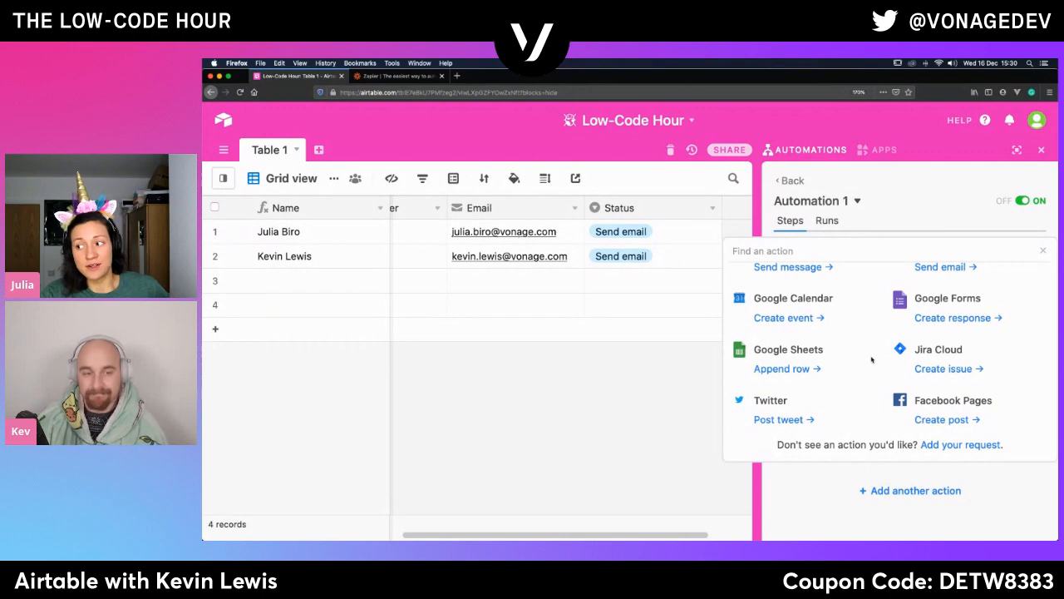
- Open the Integration Request Form for missing actions, review its fields, and return to the Low-Code Hour base
{"action": "left_click", "coordinate": [956, 447]}
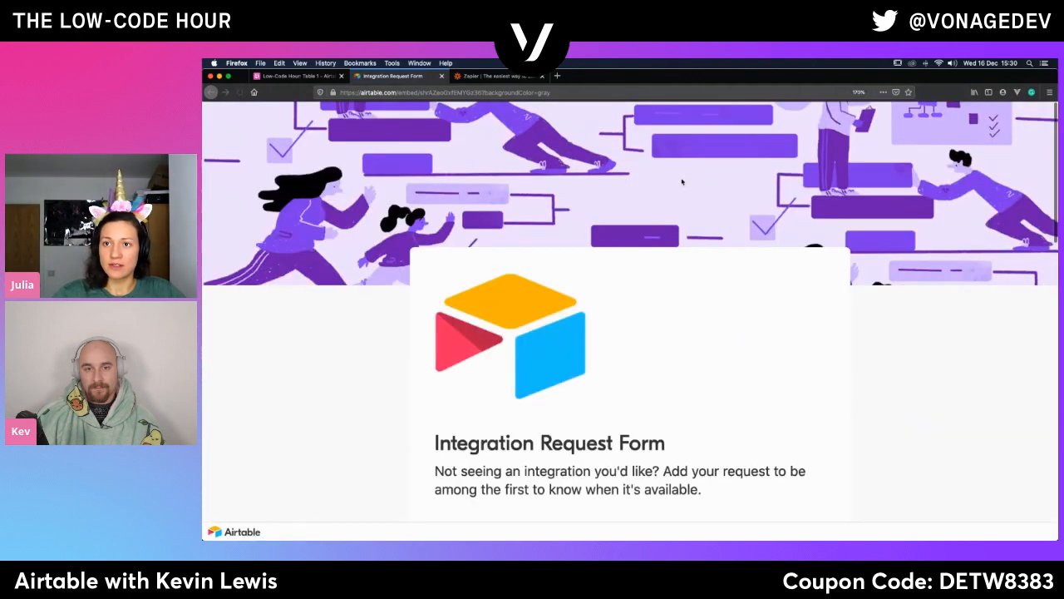
{"action": "scroll", "coordinate": [574, 440], "scroll_direction": "down", "scroll_amount": 1}
{"action": "scroll", "coordinate": [574, 440], "scroll_direction": "down", "scroll_amount": 10}
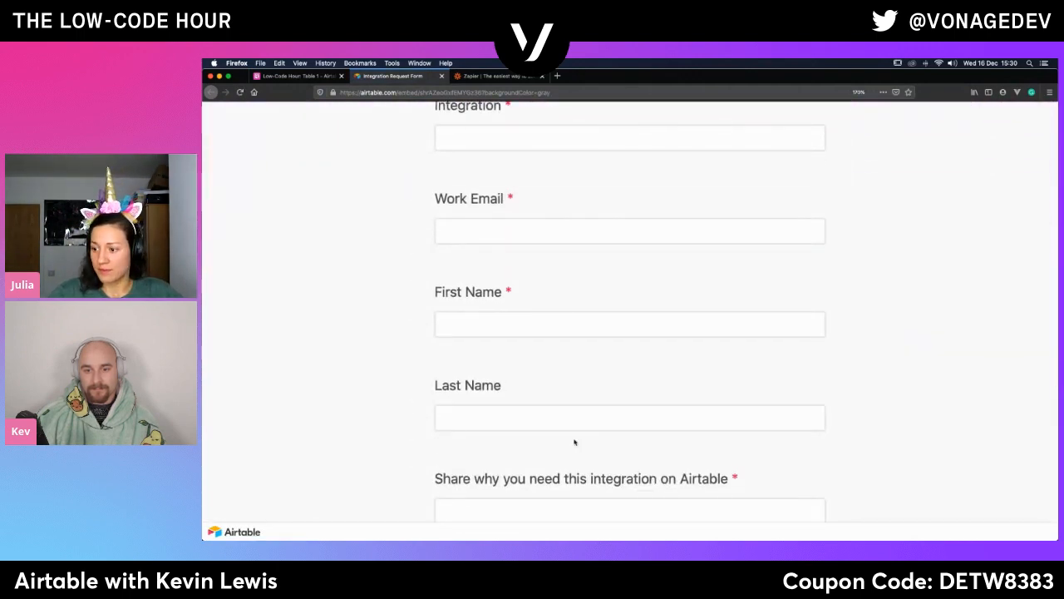
{"action": "scroll", "coordinate": [573, 441], "scroll_direction": "up", "scroll_amount": 5}
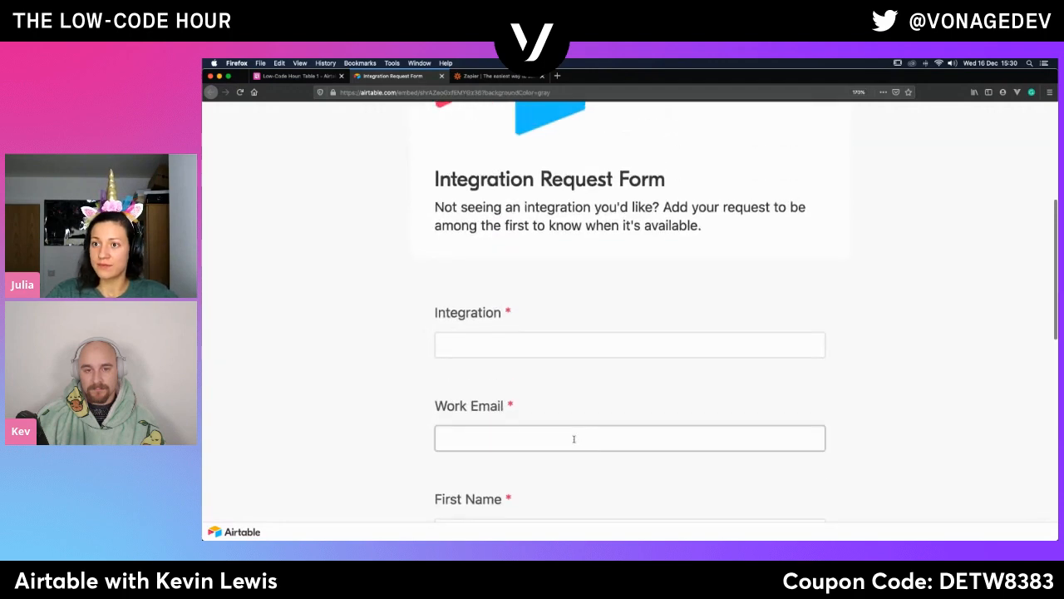
{"action": "scroll", "coordinate": [578, 437], "scroll_direction": "down", "scroll_amount": 8}
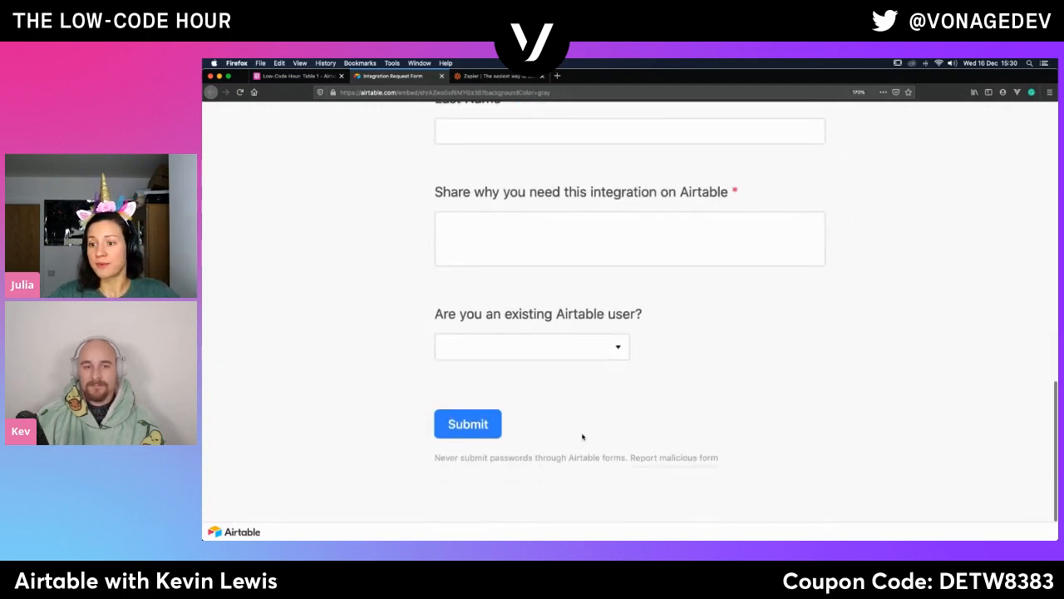
{"action": "scroll", "coordinate": [582, 436], "scroll_direction": "up", "scroll_amount": 10}
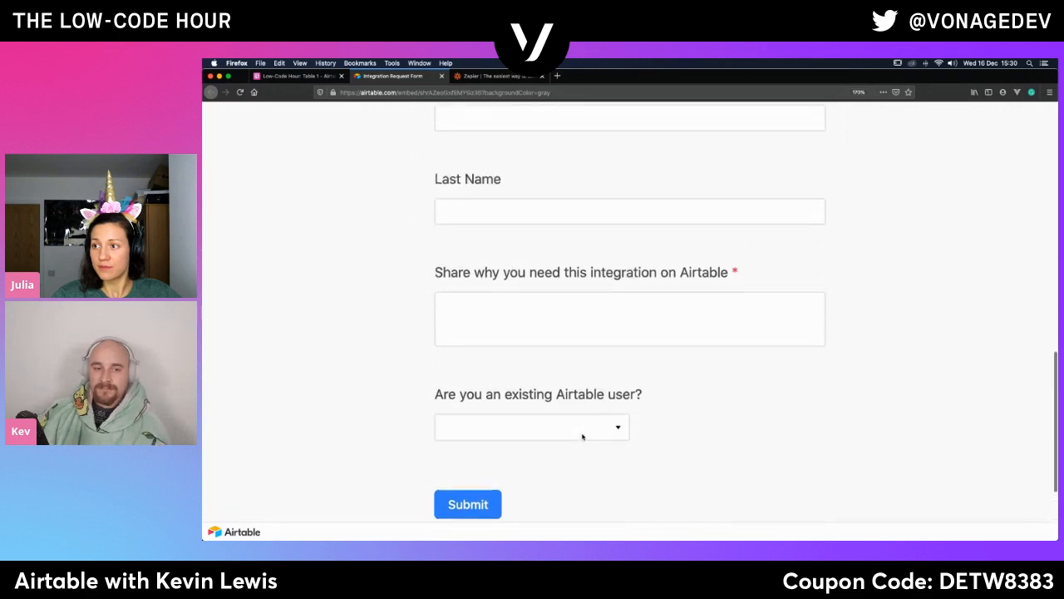
{"action": "left_click", "coordinate": [299, 75]}
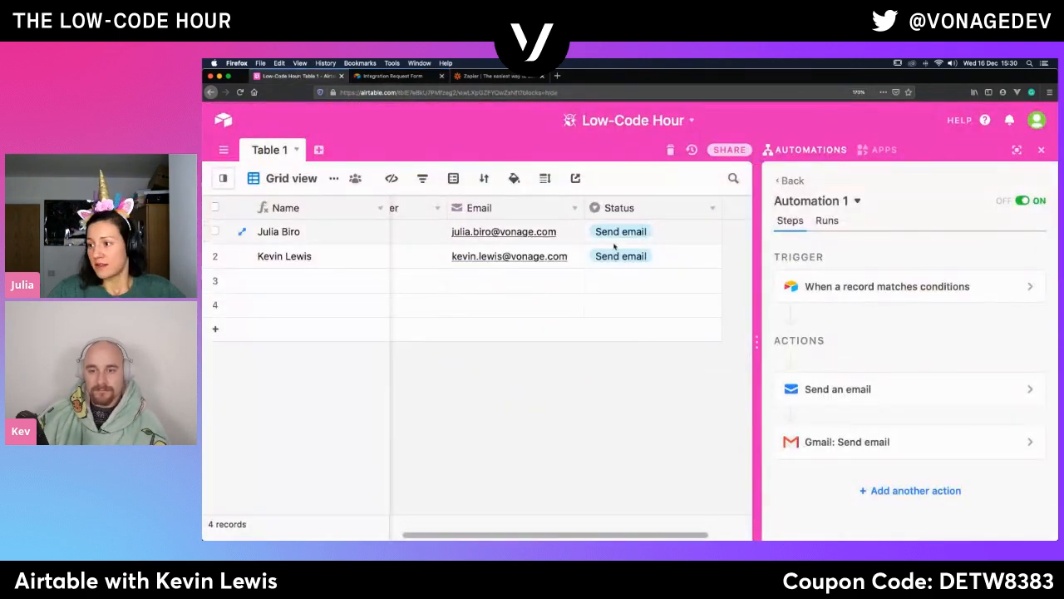
- Reopen the choices for another action, compare the offered integrations, and check the availability of Airtable's Run script action
{"action": "left_click", "coordinate": [914, 493]}
{"action": "scroll", "coordinate": [859, 413], "scroll_direction": "down", "scroll_amount": 3}
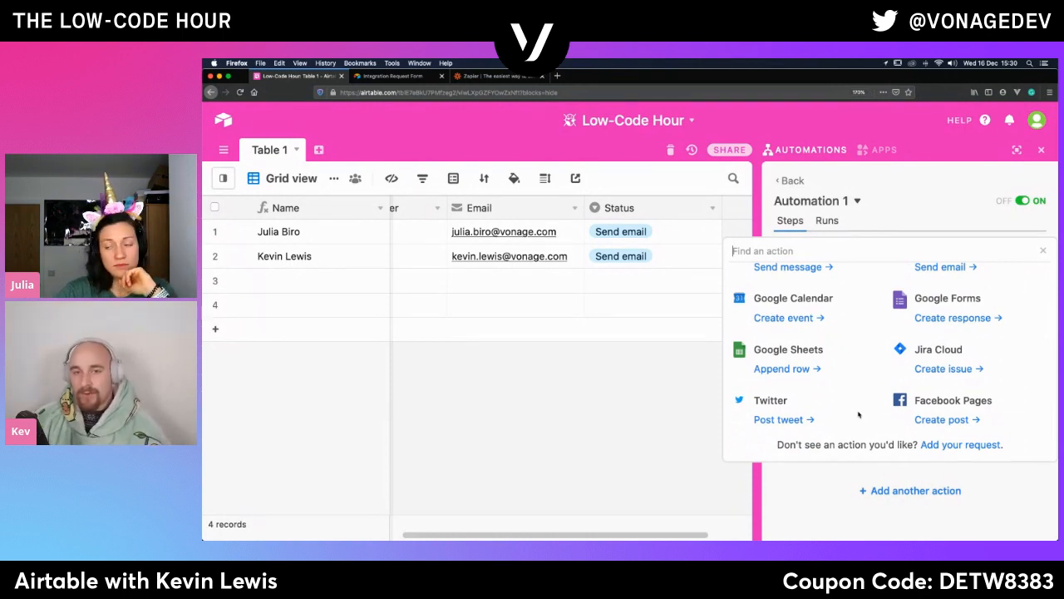
{"action": "scroll", "coordinate": [859, 415], "scroll_direction": "down", "scroll_amount": 1}
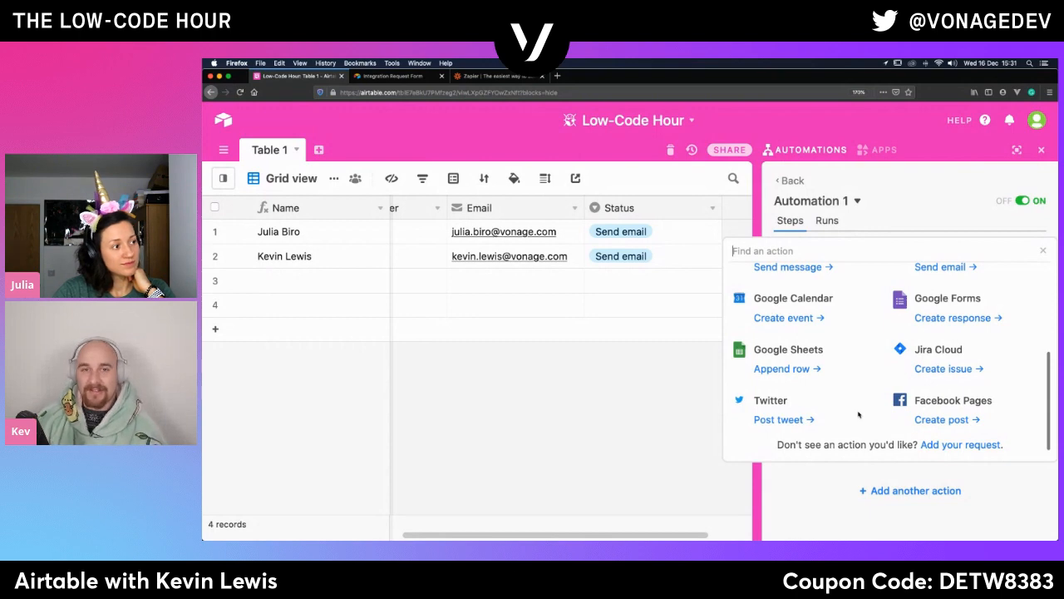
{"action": "scroll", "coordinate": [859, 414], "scroll_direction": "up", "scroll_amount": 1}
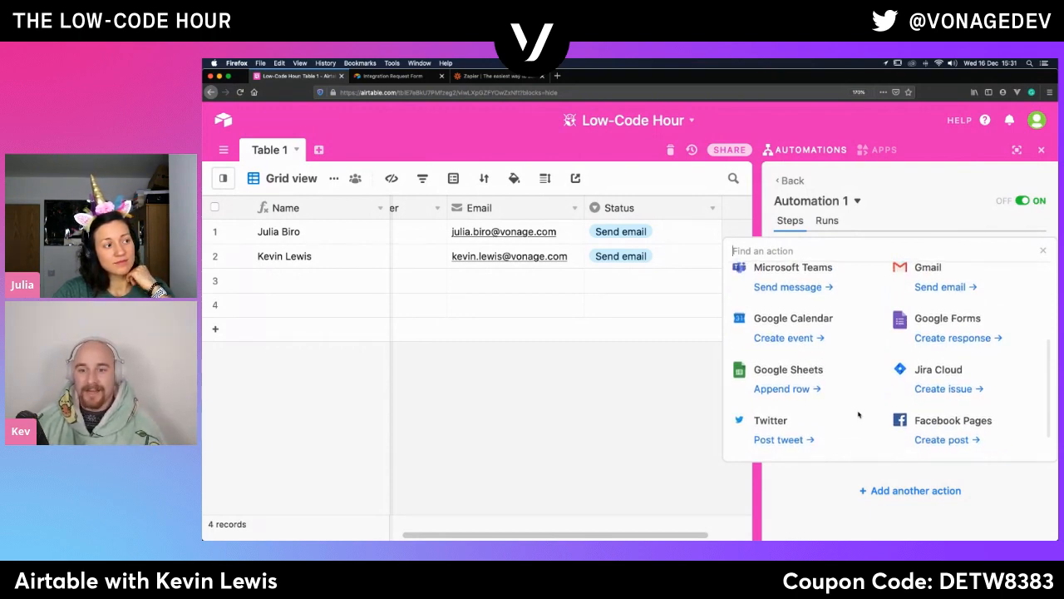
{"action": "scroll", "coordinate": [859, 414], "scroll_direction": "down", "scroll_amount": 1}
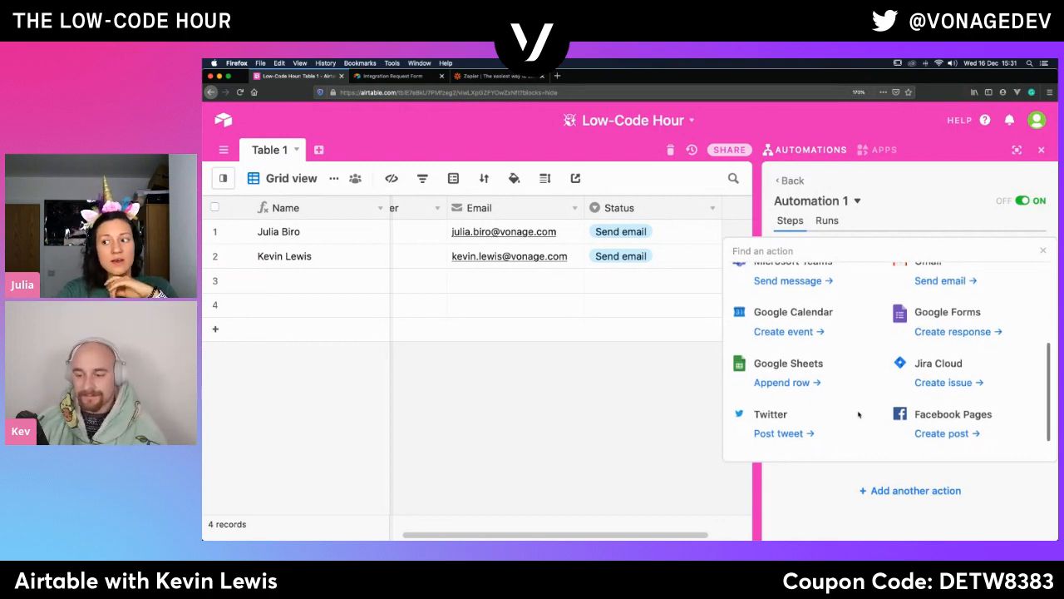
{"action": "scroll", "coordinate": [859, 414], "scroll_direction": "up", "scroll_amount": 3}
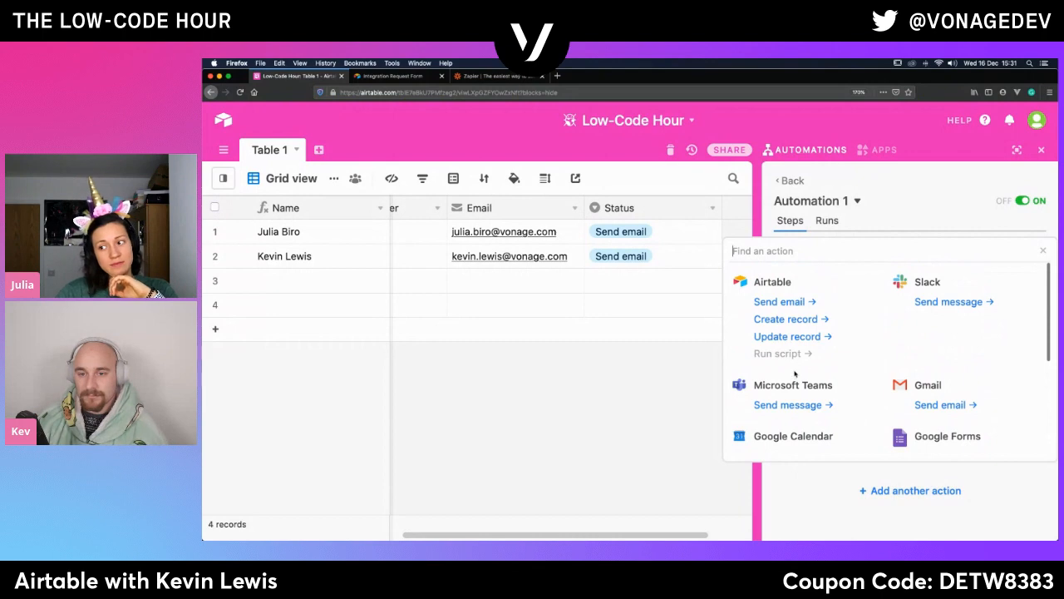
{"action": "mouse_move", "coordinate": [784, 359]}
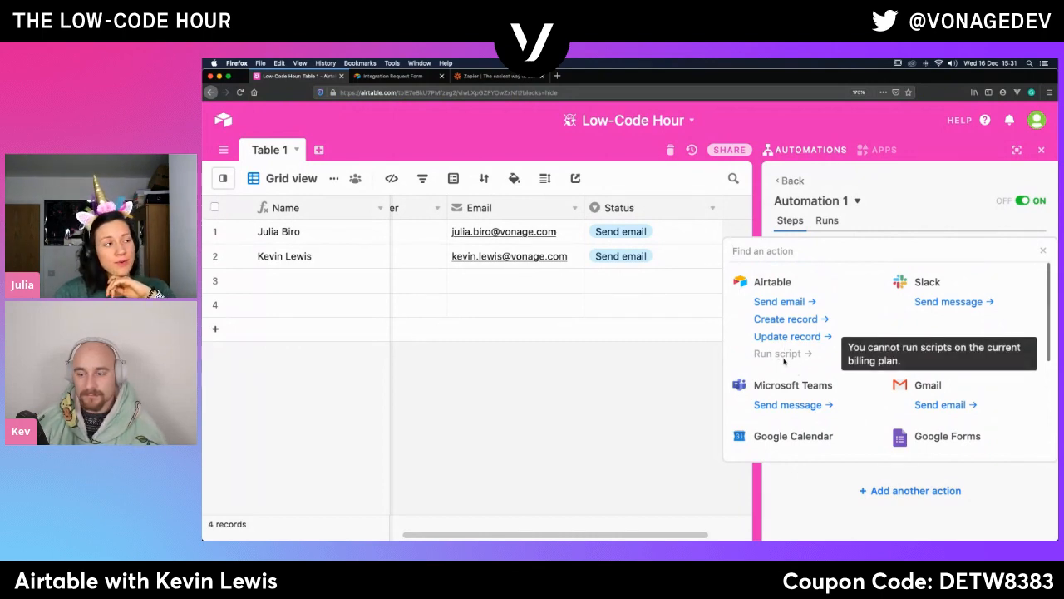
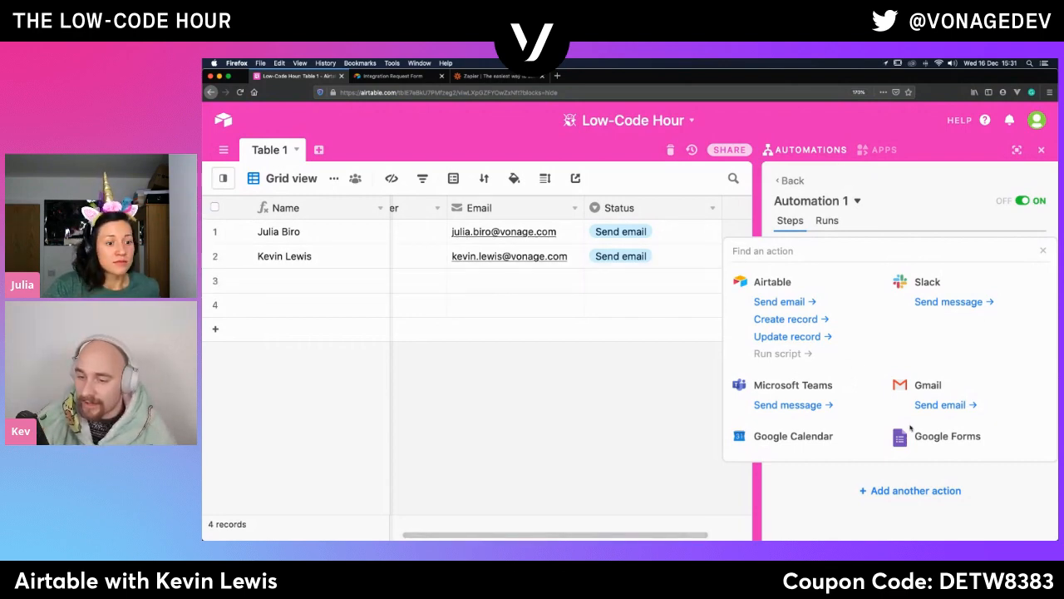
- Close the choices for another action and review the recipient, subject and message settings of Automation 1's Send an email action
{"action": "mouse_move", "coordinate": [989, 538]}
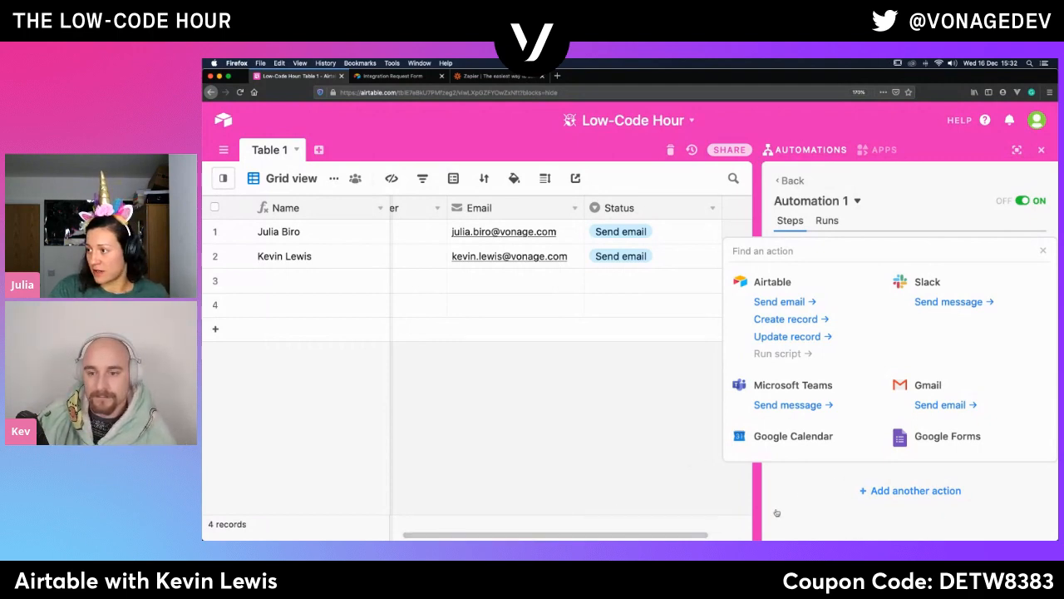
{"action": "left_click", "coordinate": [1043, 251]}
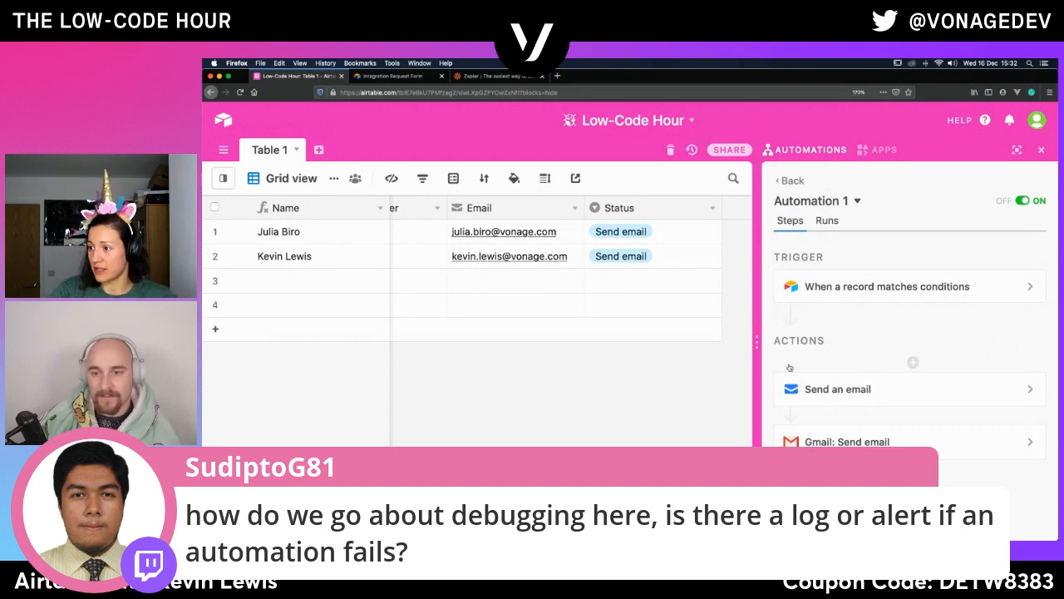
{"action": "left_click", "coordinate": [817, 397]}
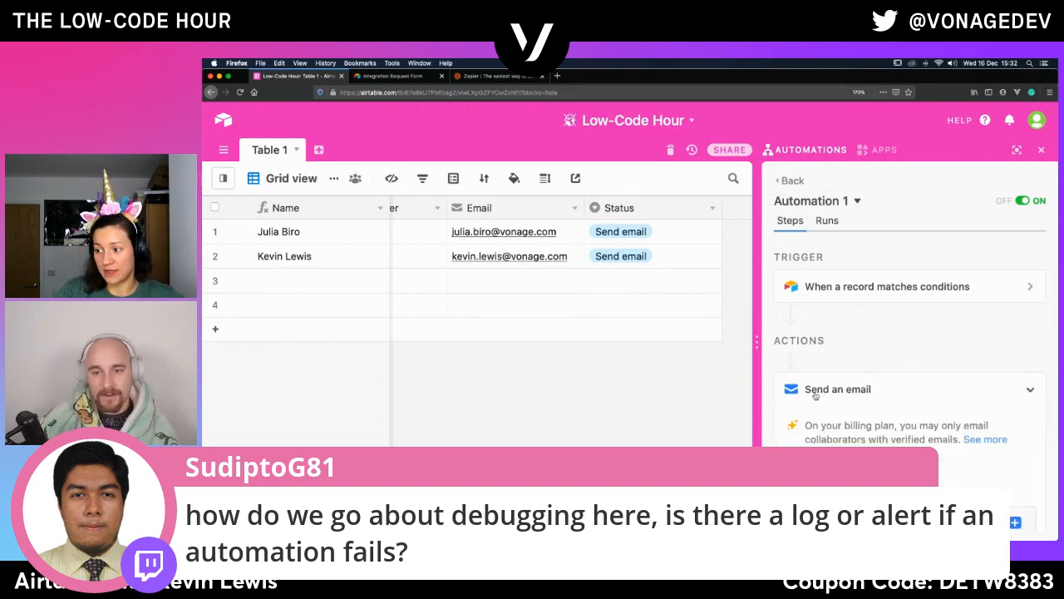
{"action": "scroll", "coordinate": [816, 397], "scroll_direction": "down", "scroll_amount": 3}
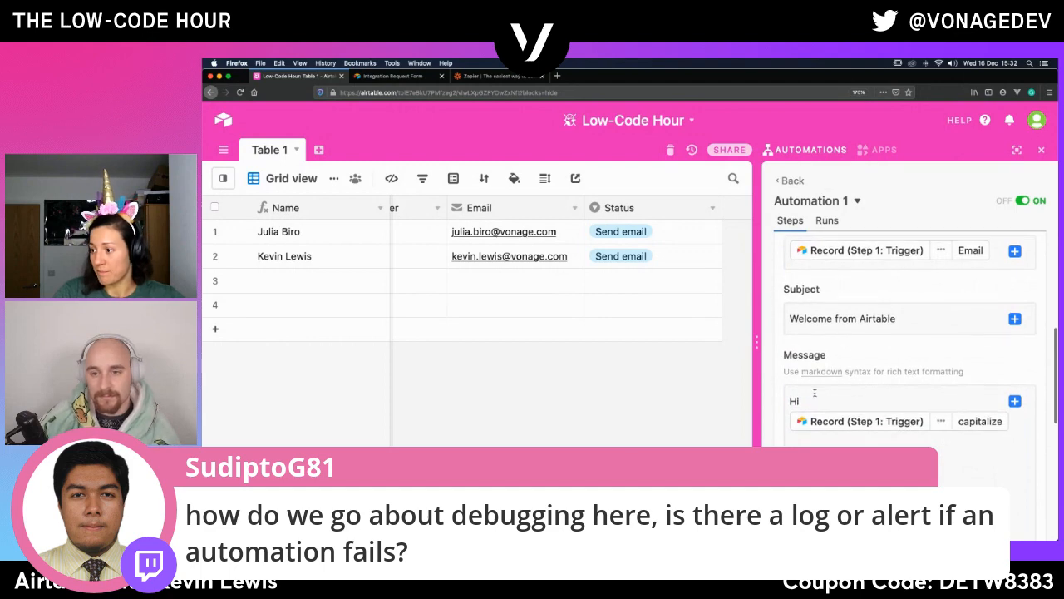
{"action": "scroll", "coordinate": [815, 393], "scroll_direction": "up", "scroll_amount": 3}
{"action": "scroll", "coordinate": [815, 396], "scroll_direction": "up", "scroll_amount": 2}
{"action": "scroll", "coordinate": [815, 394], "scroll_direction": "down", "scroll_amount": 4}
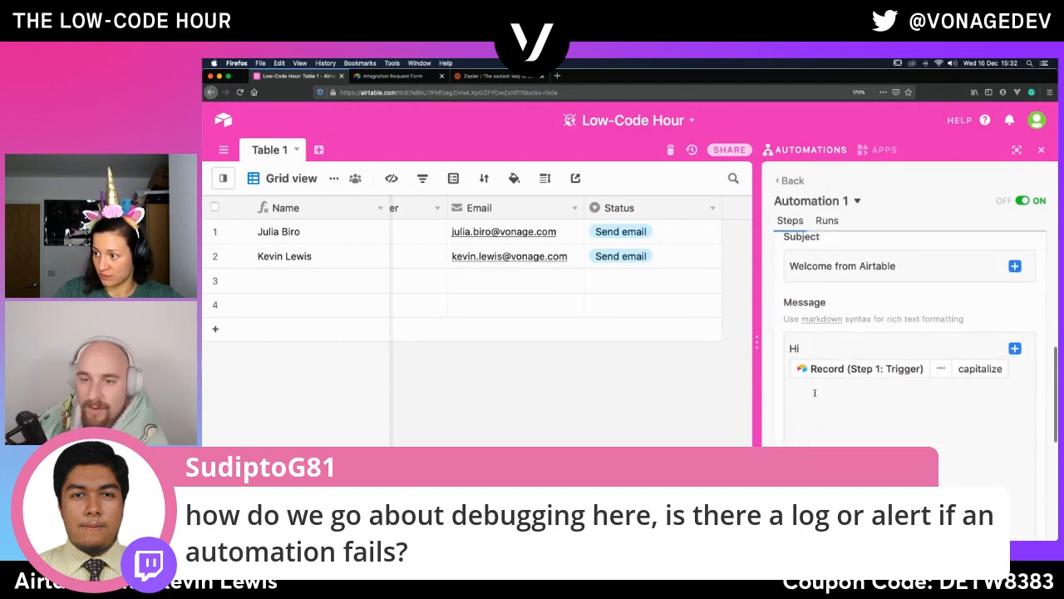
- Open Automation 1's run history and examine the latest run's trigger, Send an email and Gmail step details against the second record's email
{"action": "left_click", "coordinate": [826, 220]}
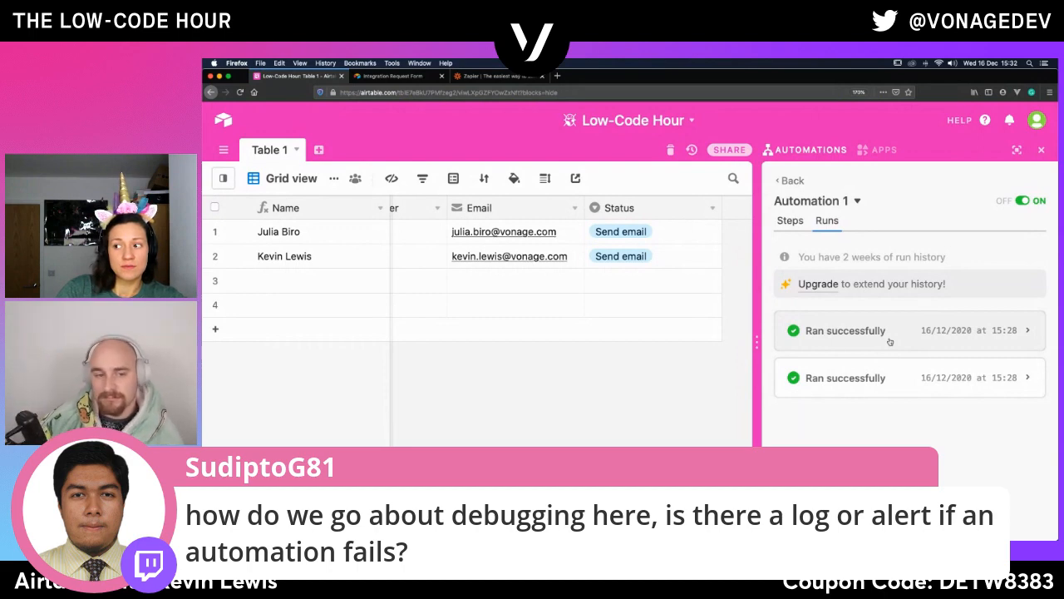
{"action": "left_click", "coordinate": [890, 342]}
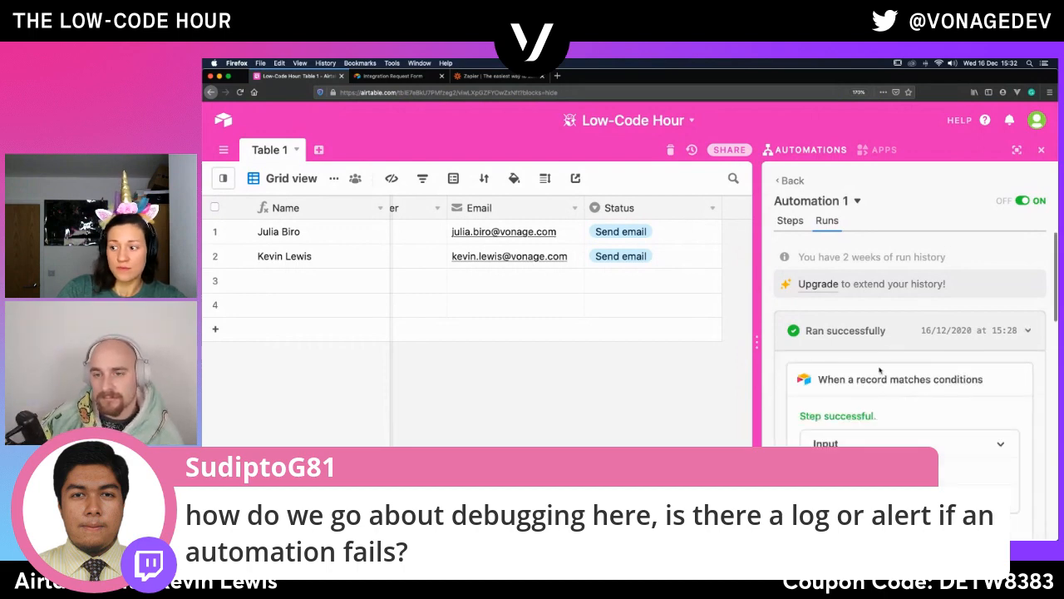
{"action": "scroll", "coordinate": [872, 388], "scroll_direction": "down", "scroll_amount": 5}
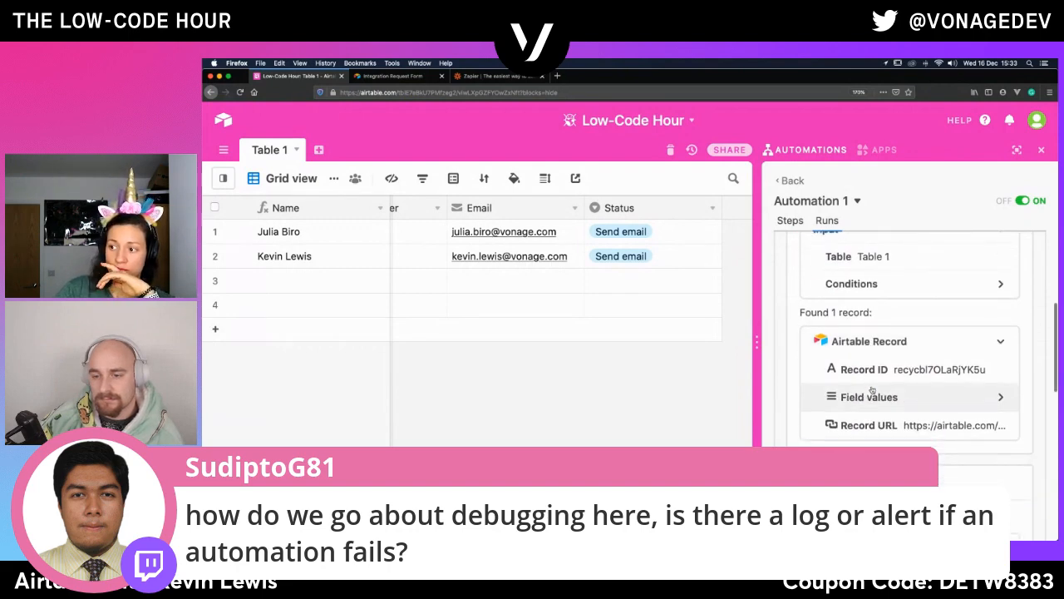
{"action": "scroll", "coordinate": [872, 391], "scroll_direction": "down", "scroll_amount": 5}
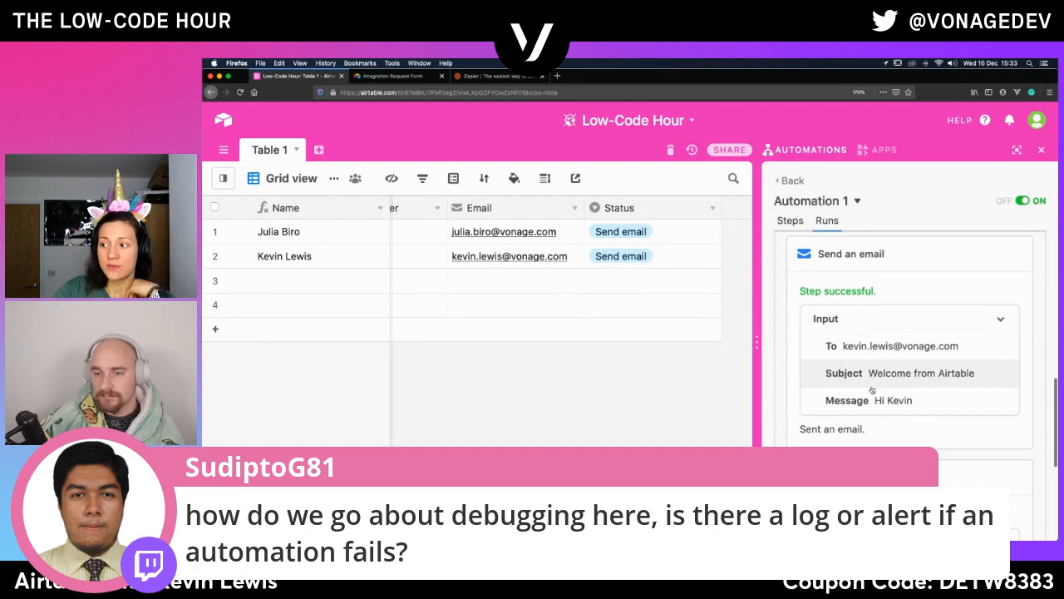
{"action": "scroll", "coordinate": [872, 389], "scroll_direction": "down", "scroll_amount": 3}
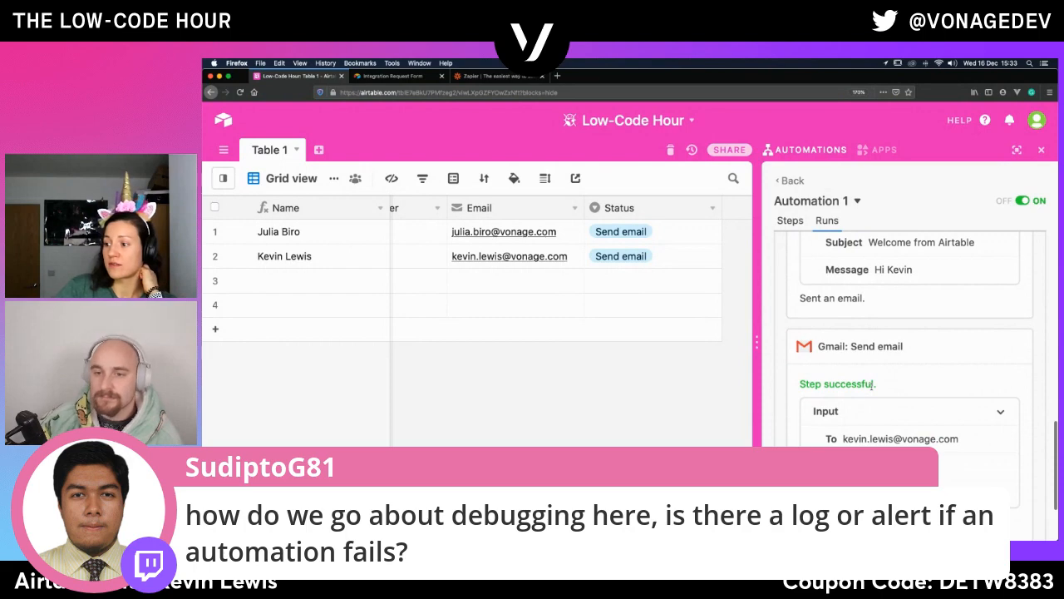
{"action": "scroll", "coordinate": [872, 387], "scroll_direction": "up", "scroll_amount": 3}
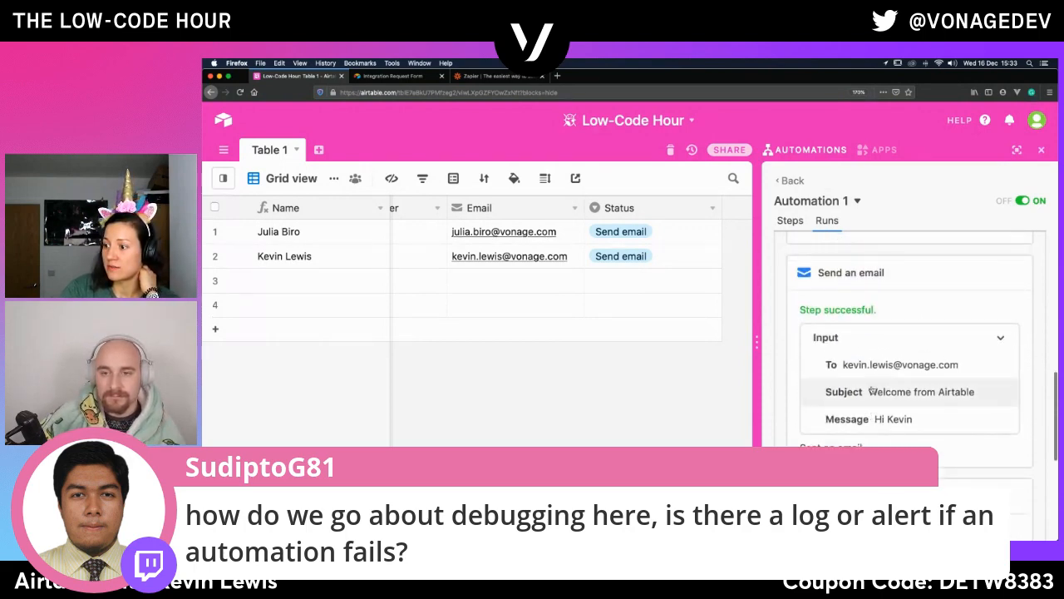
{"action": "scroll", "coordinate": [872, 391], "scroll_direction": "up", "scroll_amount": 3}
{"action": "scroll", "coordinate": [872, 391], "scroll_direction": "up", "scroll_amount": 5}
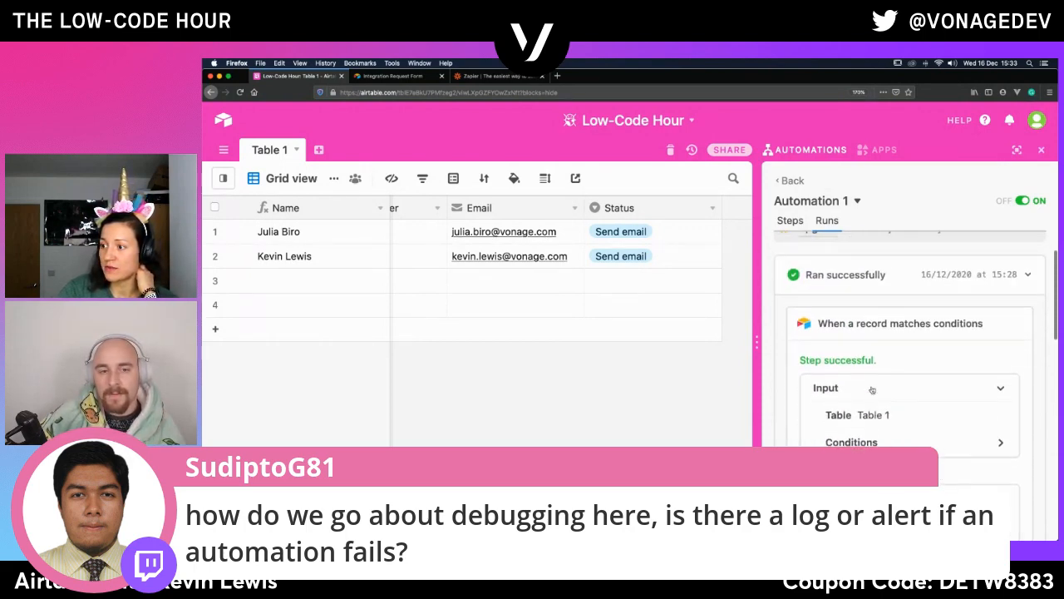
{"action": "scroll", "coordinate": [872, 385], "scroll_direction": "down", "scroll_amount": 5}
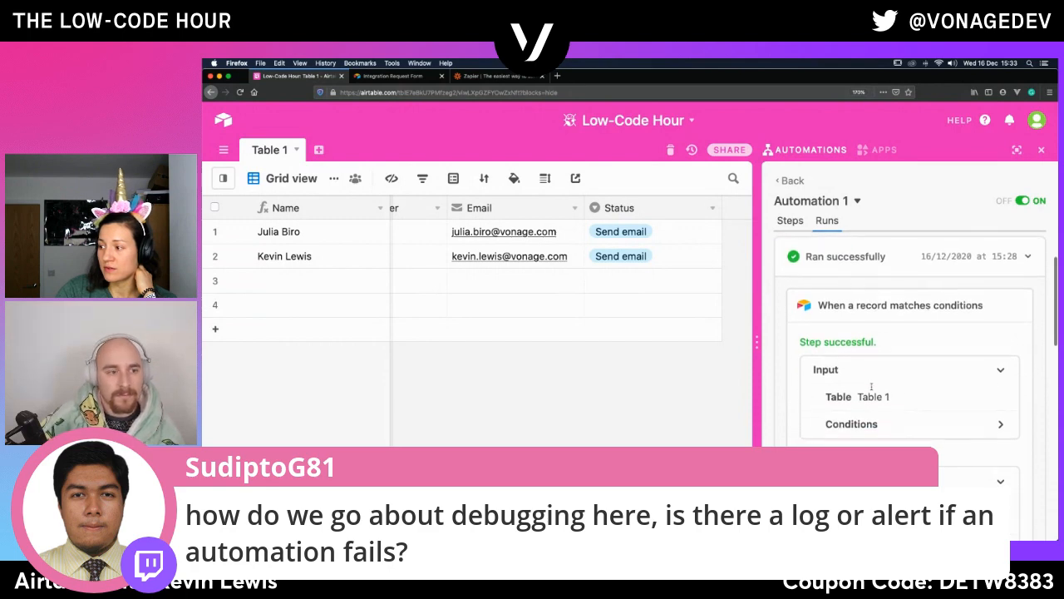
{"action": "scroll", "coordinate": [871, 386], "scroll_direction": "down", "scroll_amount": 6}
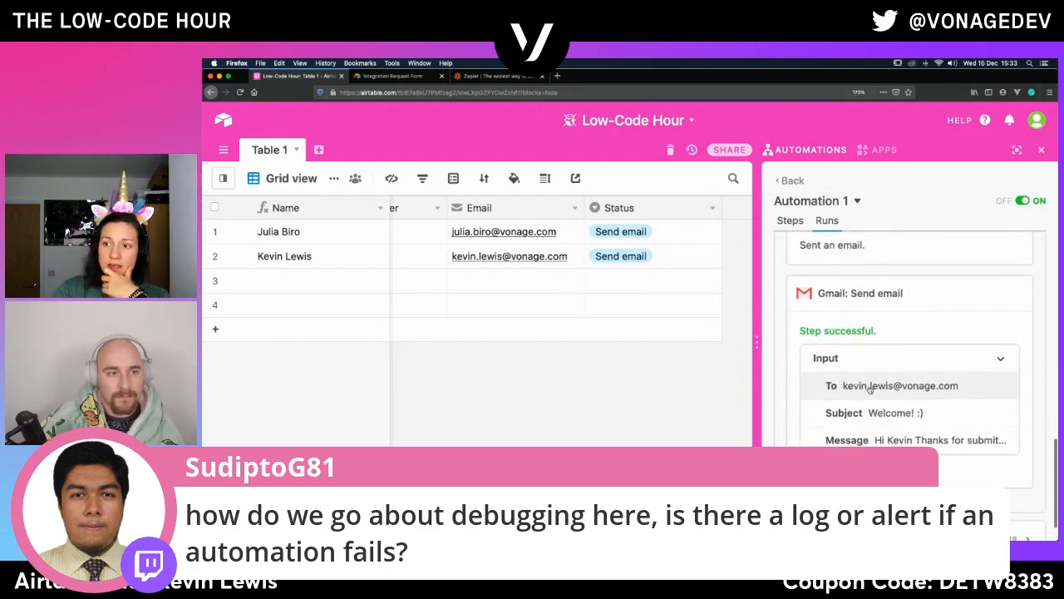
{"action": "left_click", "coordinate": [504, 259]}
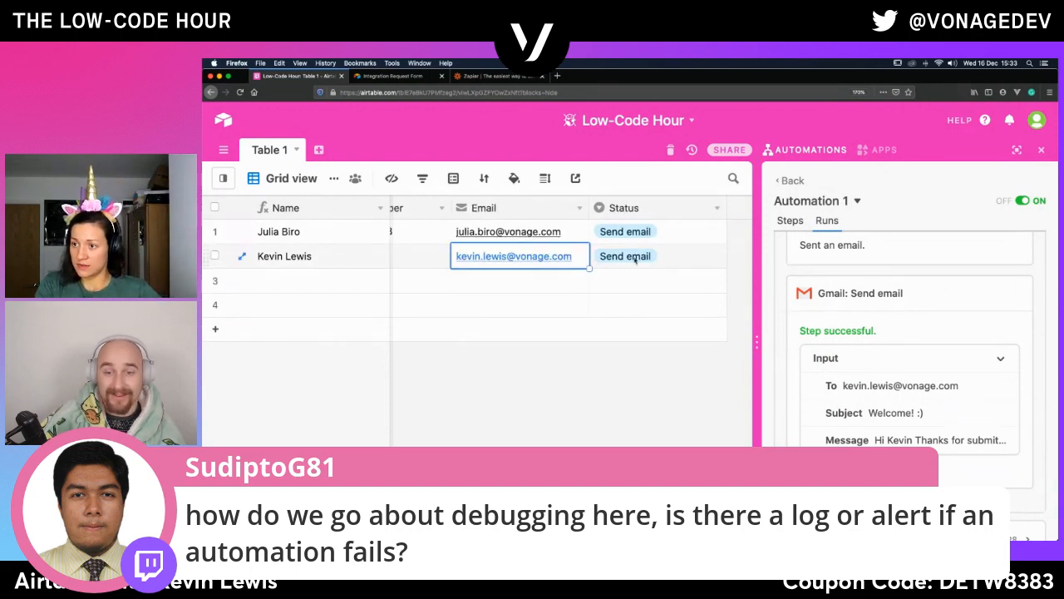
{"action": "scroll", "coordinate": [906, 316], "scroll_direction": "down", "scroll_amount": 1}
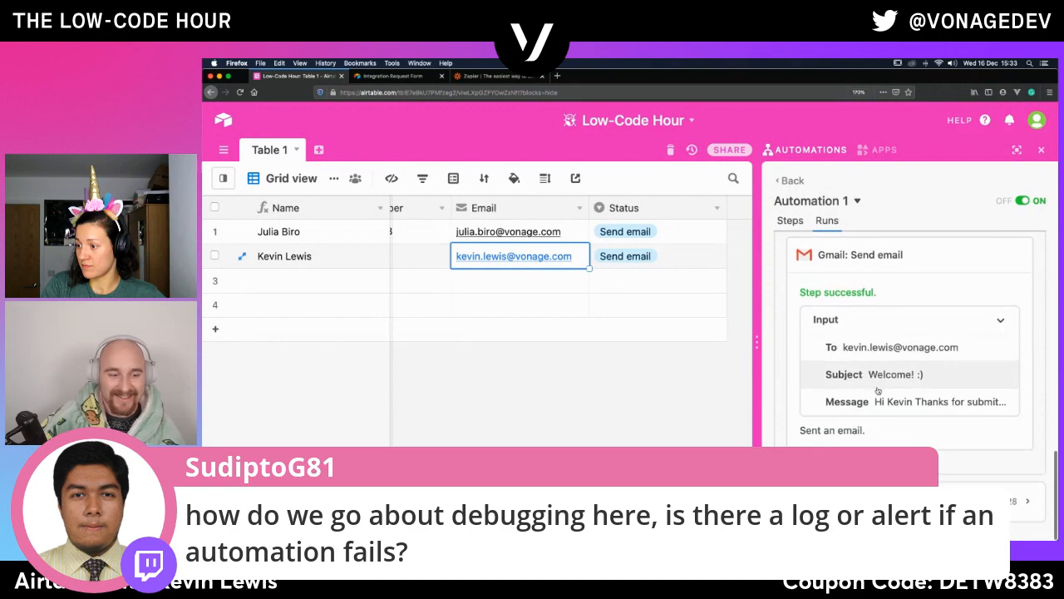
{"action": "scroll", "coordinate": [877, 389], "scroll_direction": "up", "scroll_amount": 10}
- Return to the automation's steps and misspell the domain of the first record's email address as vonge.com
{"action": "left_click", "coordinate": [797, 222]}
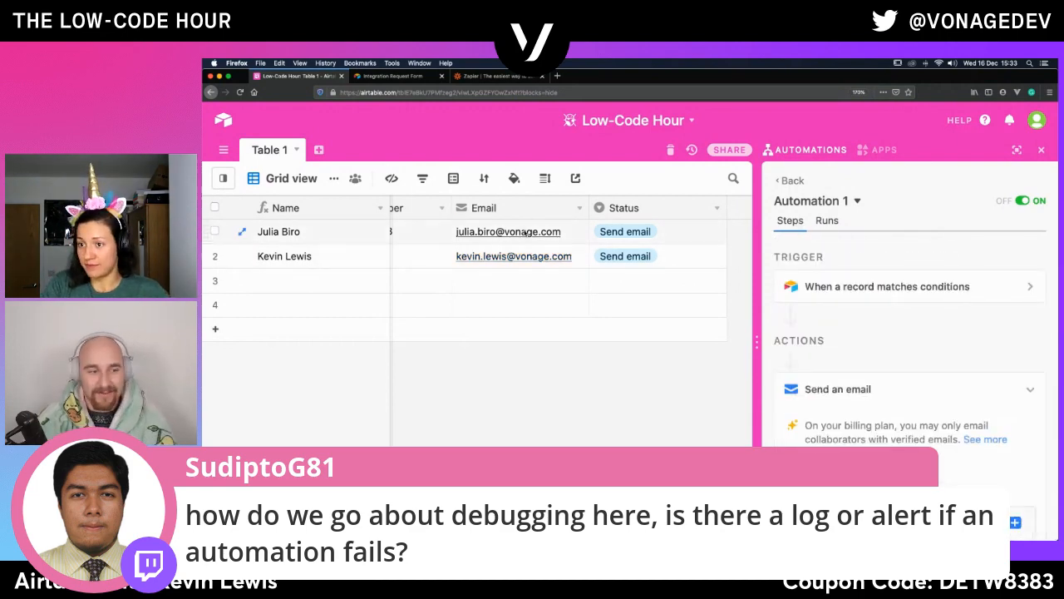
{"action": "left_click", "coordinate": [525, 234]}
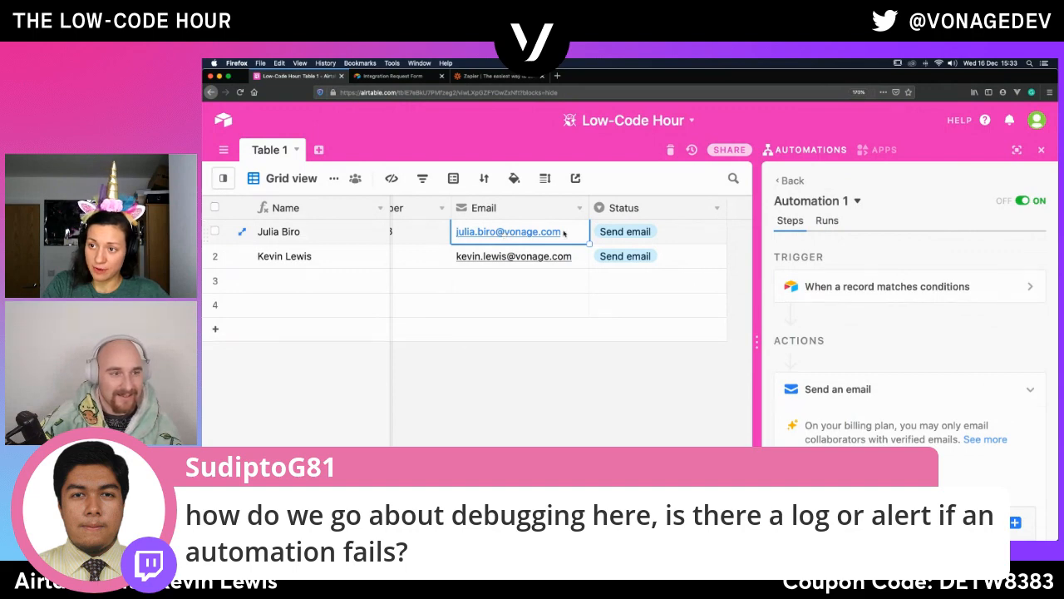
{"action": "left_click", "coordinate": [563, 232]}
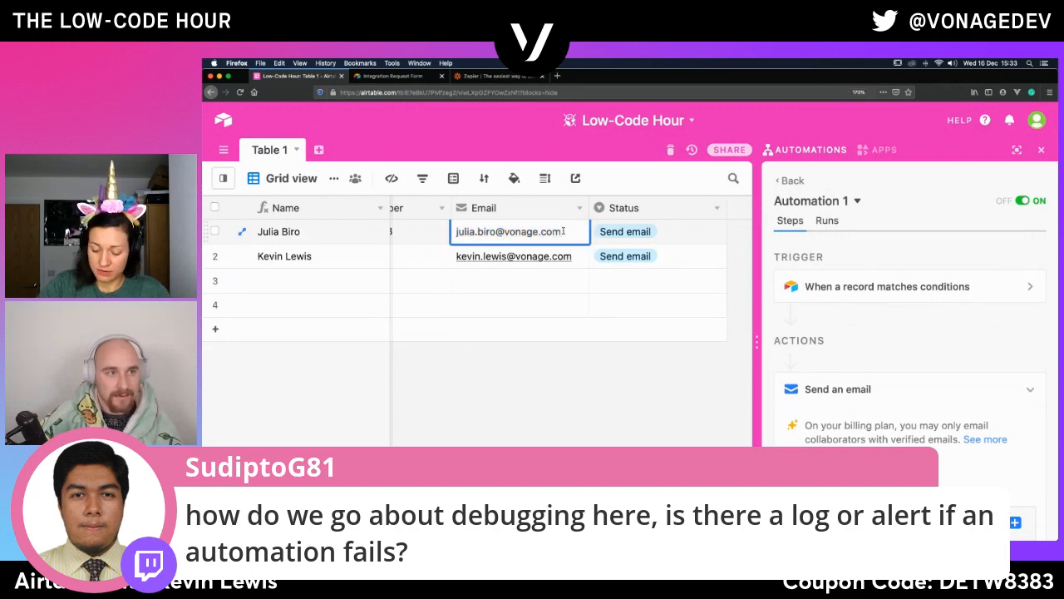
{"action": "key", "text": "BackSpace"}
{"action": "left_click", "coordinate": [504, 339]}
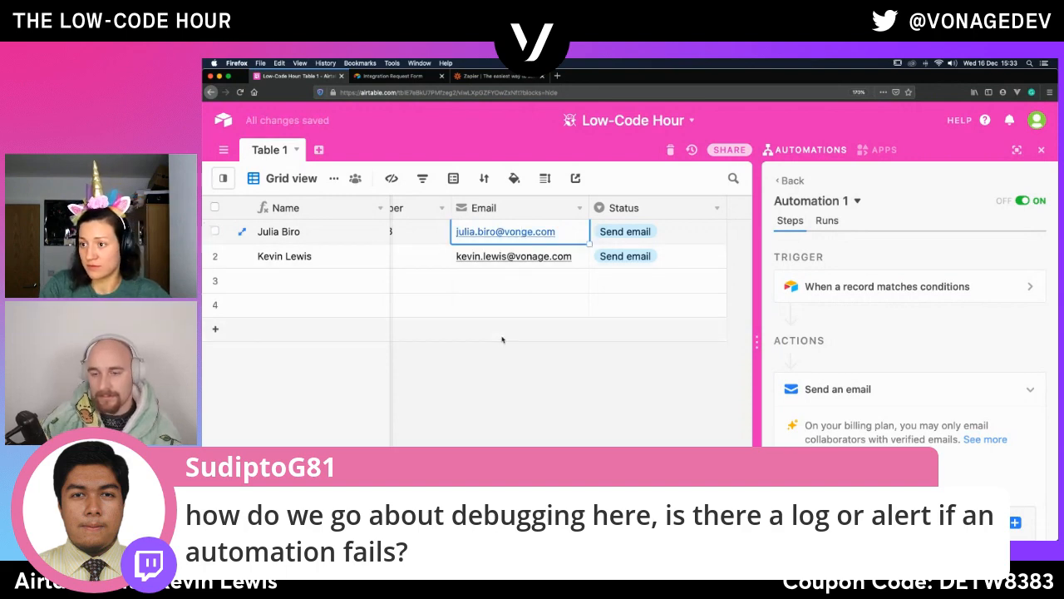
- Clear the first record's Status and set it to Send email again to retrigger the automation
{"action": "left_click", "coordinate": [719, 233]}
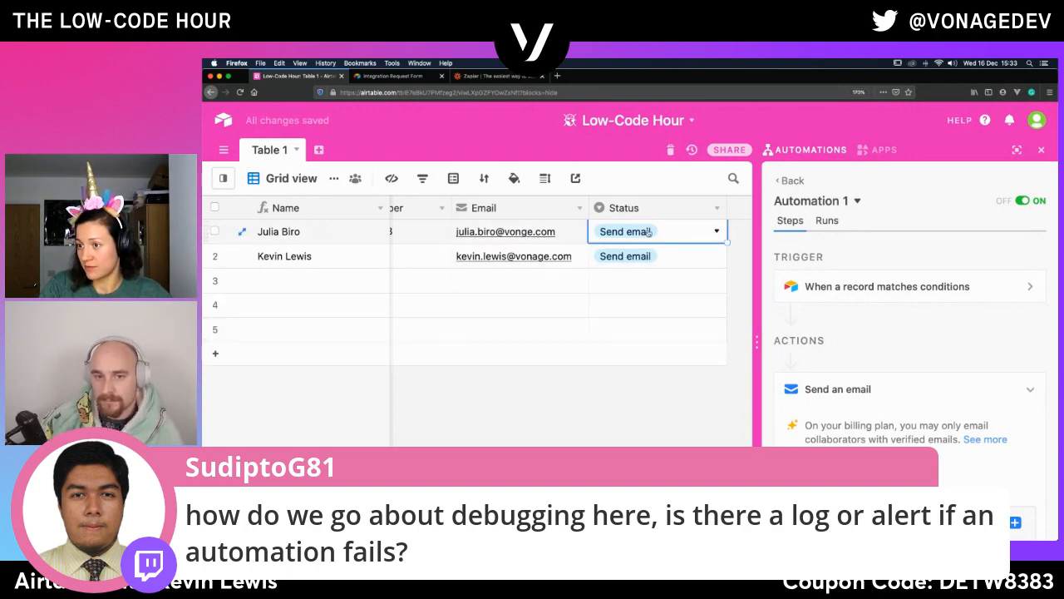
{"action": "left_click", "coordinate": [696, 233]}
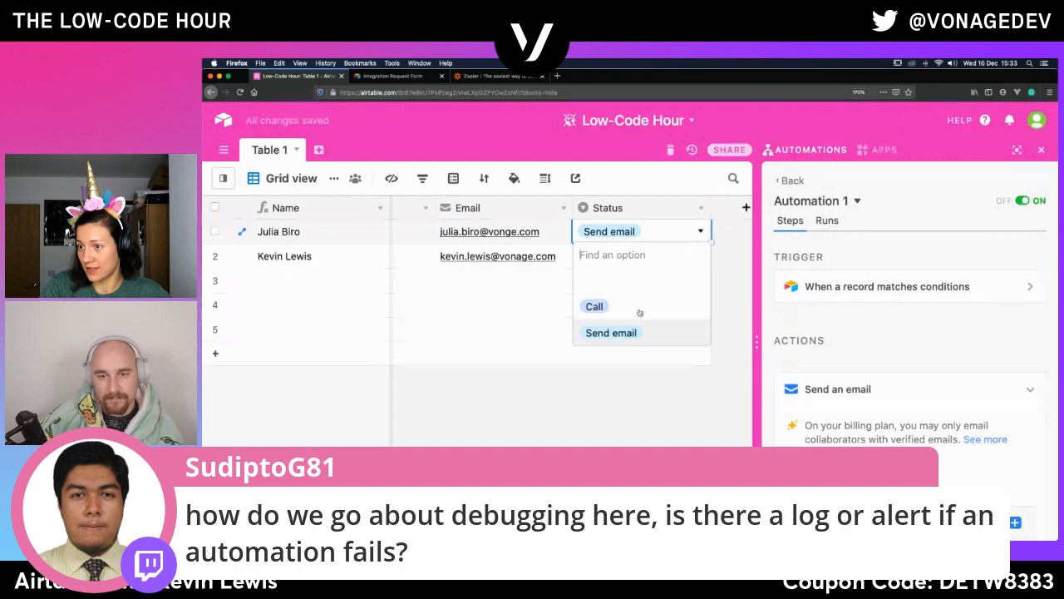
{"action": "left_click", "coordinate": [604, 276]}
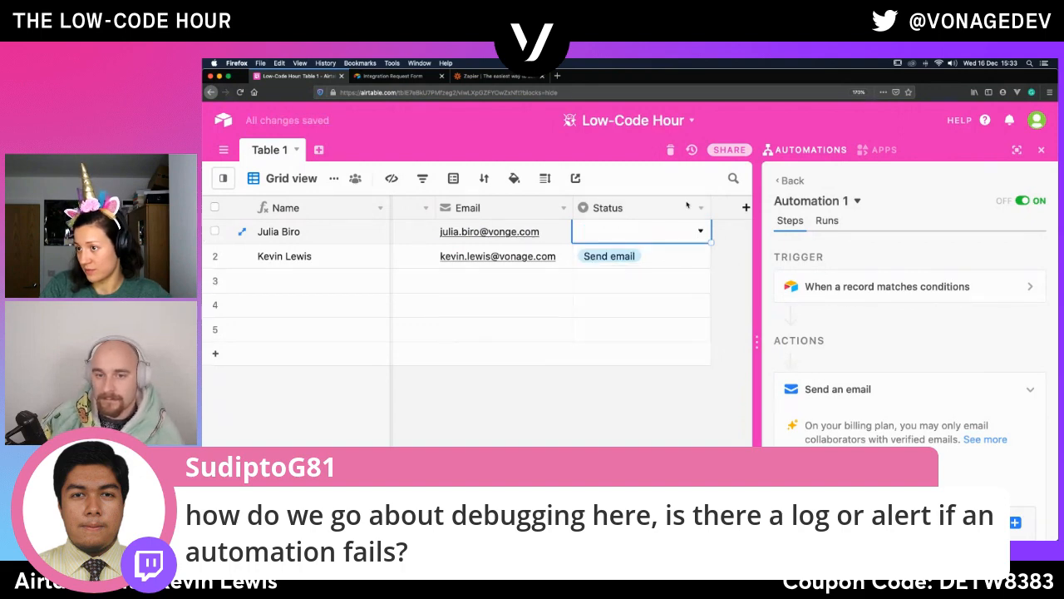
{"action": "left_click", "coordinate": [701, 228]}
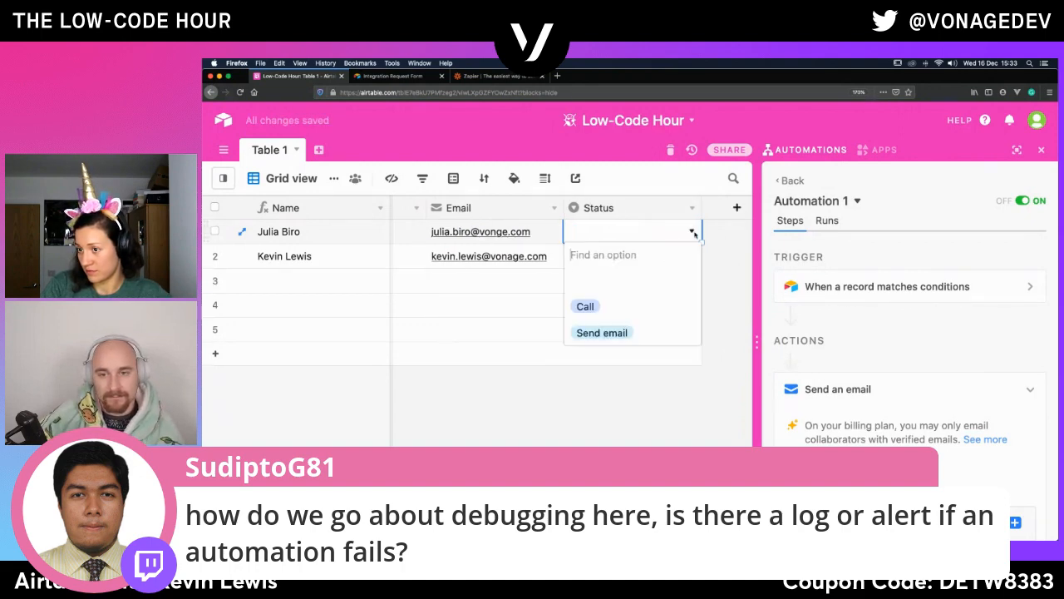
{"action": "left_click", "coordinate": [613, 333]}
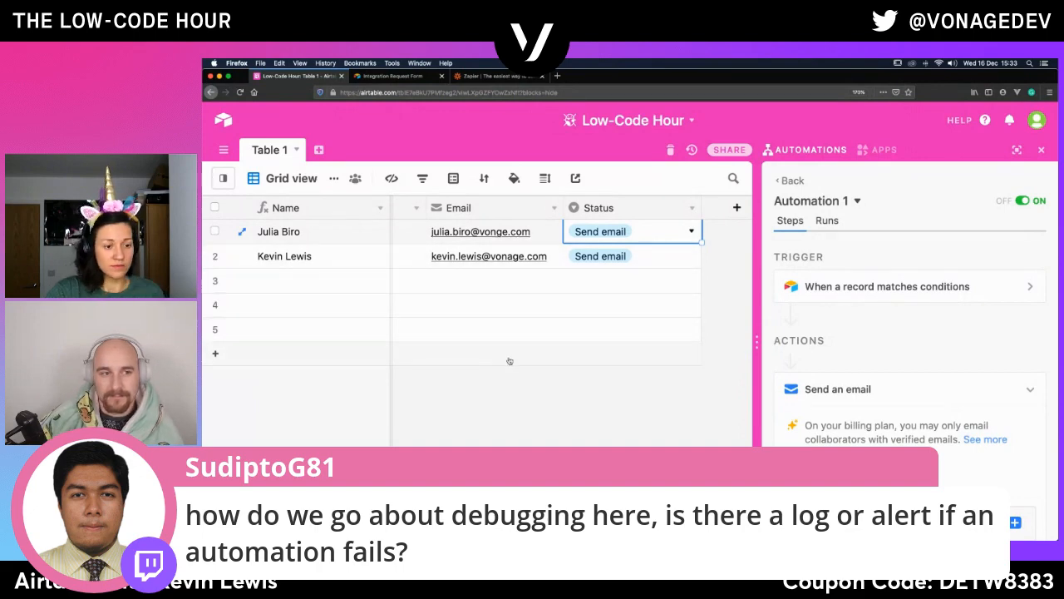
- Open the newest run in Automation 1's run history and examine its trigger record and Send an email details
{"action": "left_click", "coordinate": [830, 220]}
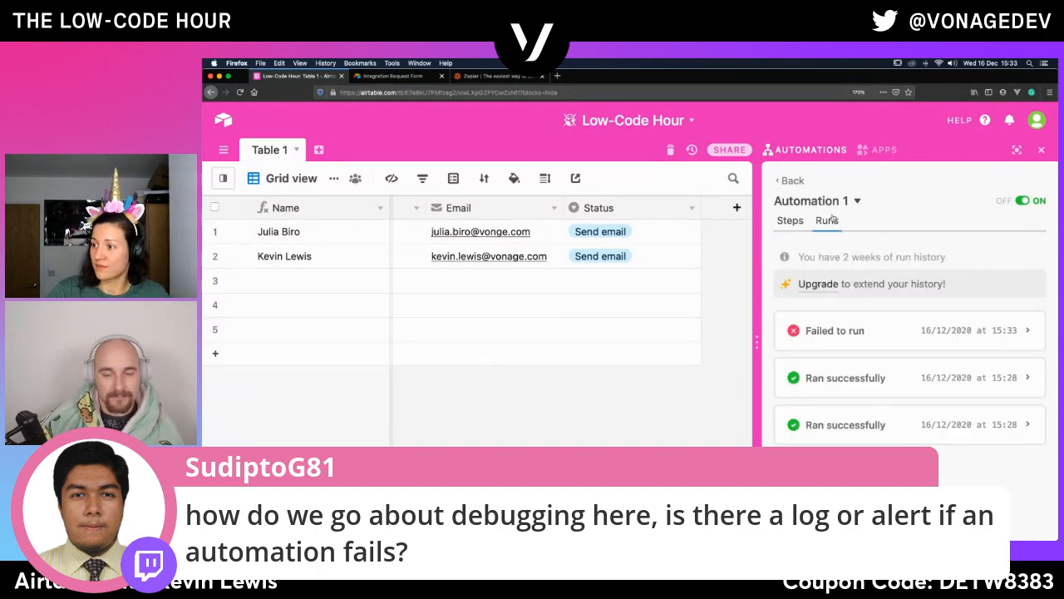
{"action": "left_click", "coordinate": [998, 332]}
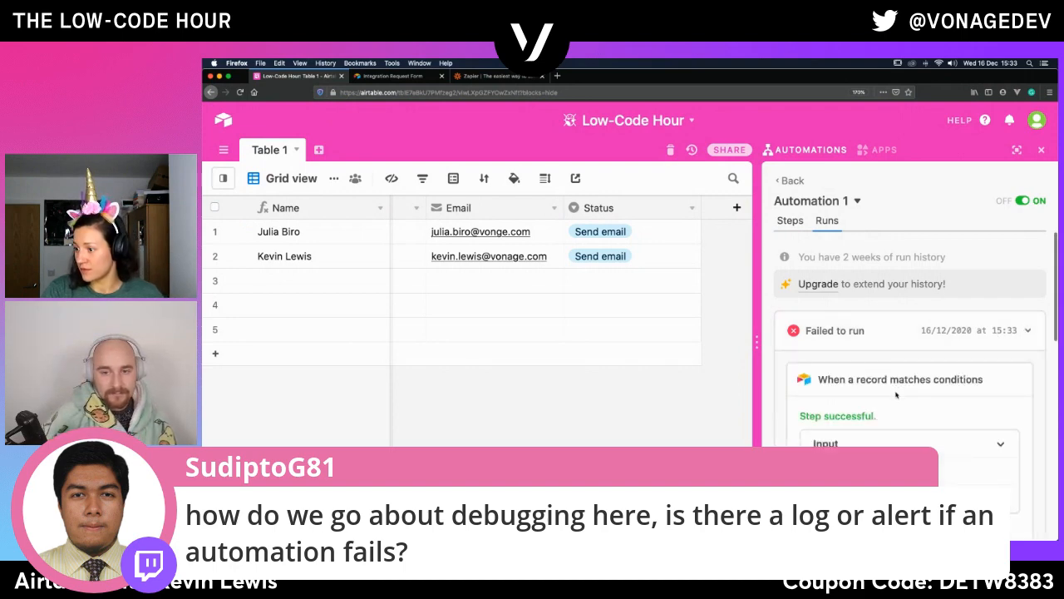
{"action": "scroll", "coordinate": [897, 395], "scroll_direction": "down", "scroll_amount": 1}
{"action": "scroll", "coordinate": [897, 395], "scroll_direction": "down", "scroll_amount": 5}
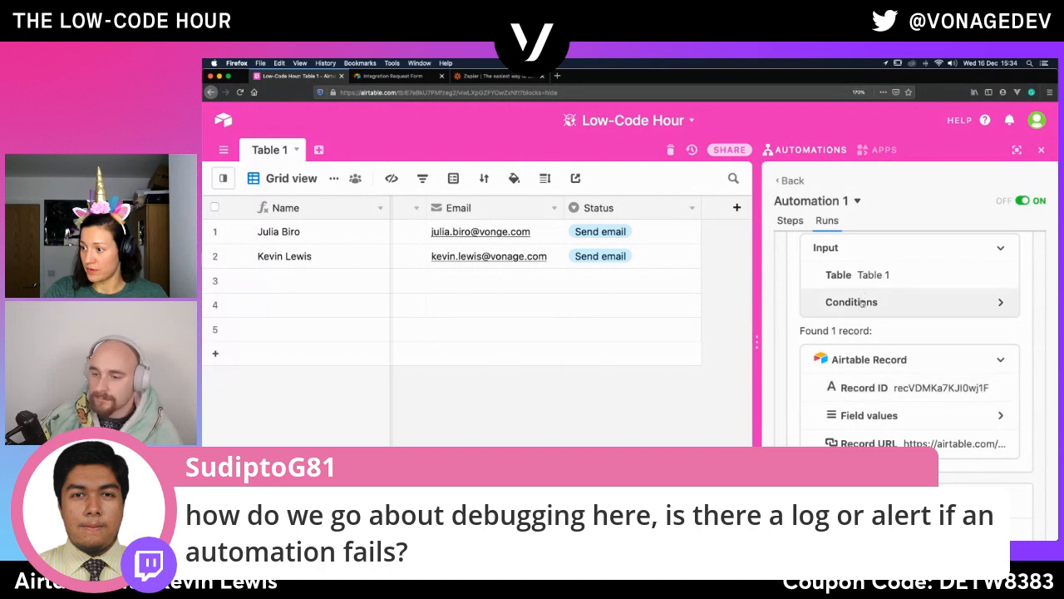
{"action": "scroll", "coordinate": [843, 445], "scroll_direction": "down", "scroll_amount": 6}
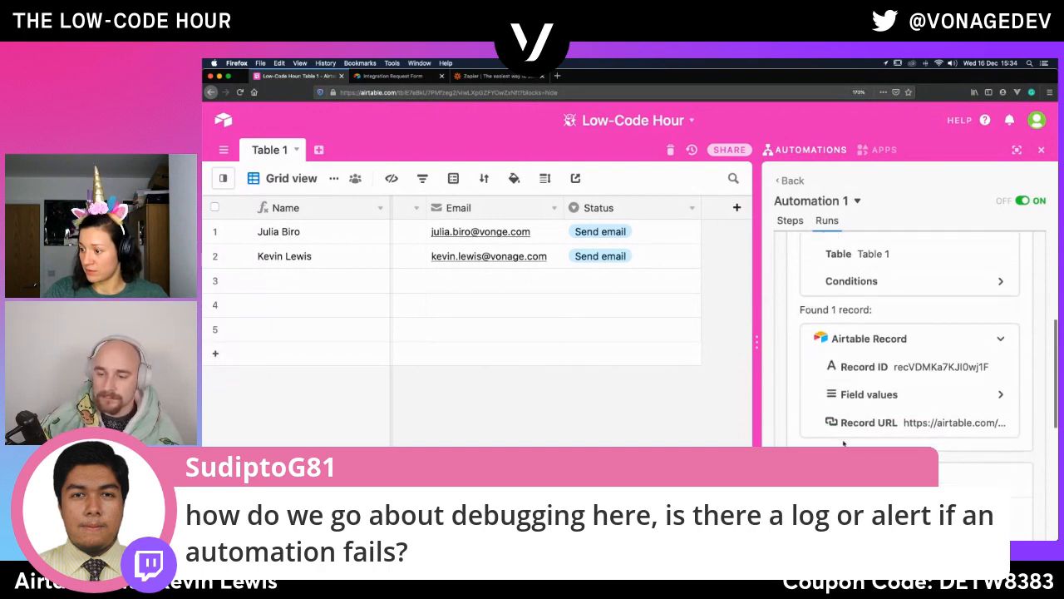
{"action": "scroll", "coordinate": [843, 445], "scroll_direction": "down", "scroll_amount": 1}
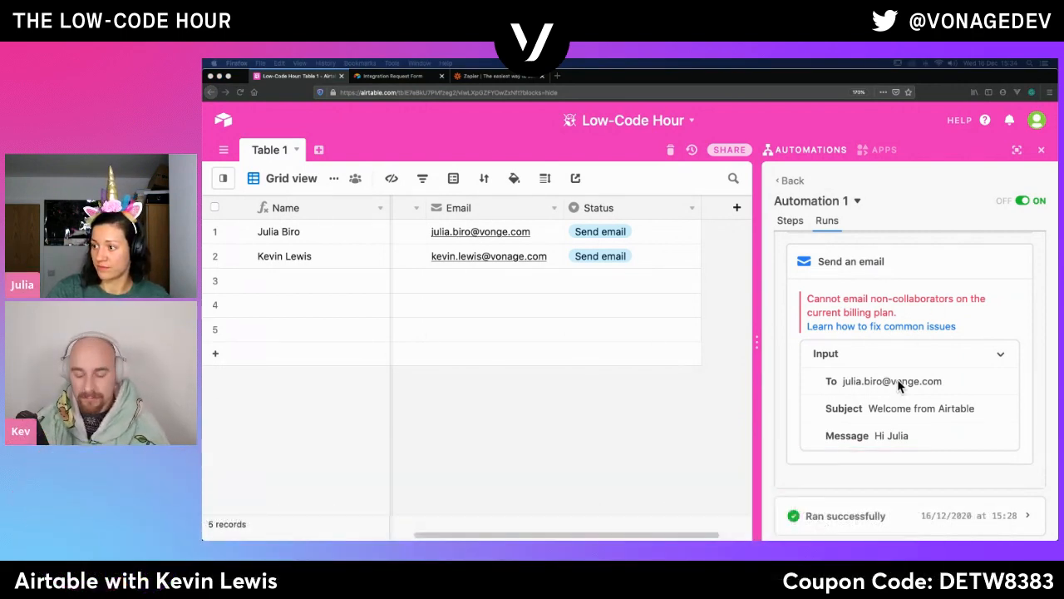
- Read the tips for fixing common automation issues from the run's email error, close them, and look over the run's details again
{"action": "left_click", "coordinate": [837, 329]}
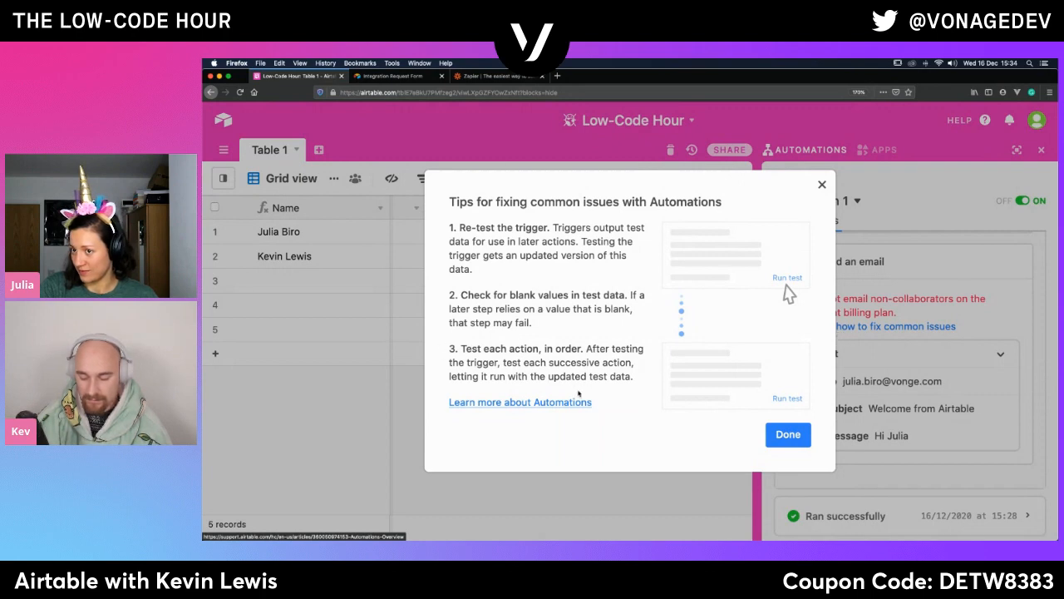
{"action": "left_click", "coordinate": [790, 439]}
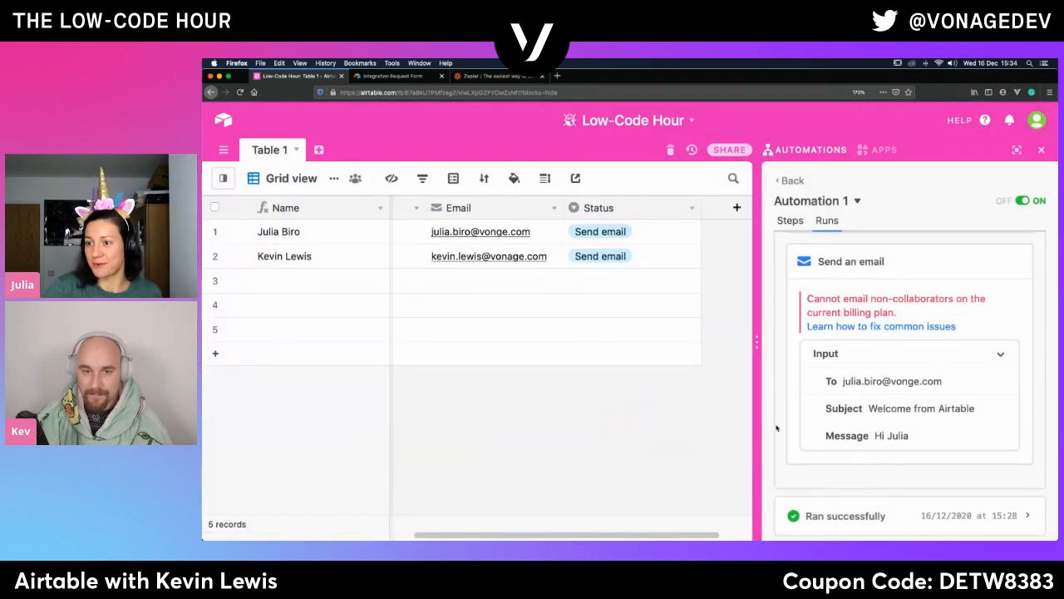
{"action": "scroll", "coordinate": [869, 457], "scroll_direction": "down", "scroll_amount": 1}
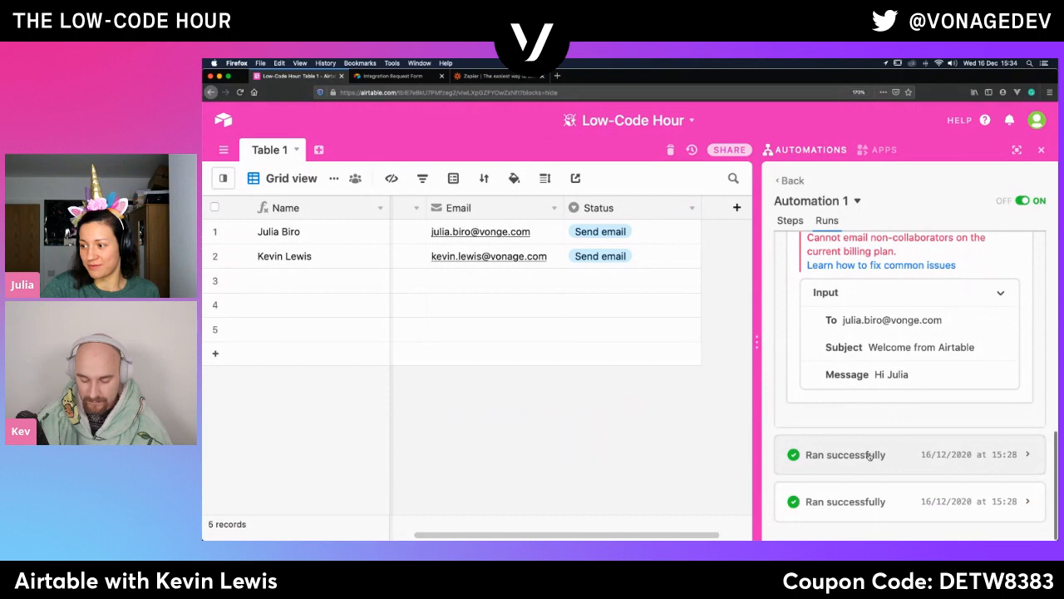
{"action": "scroll", "coordinate": [869, 457], "scroll_direction": "up", "scroll_amount": 5}
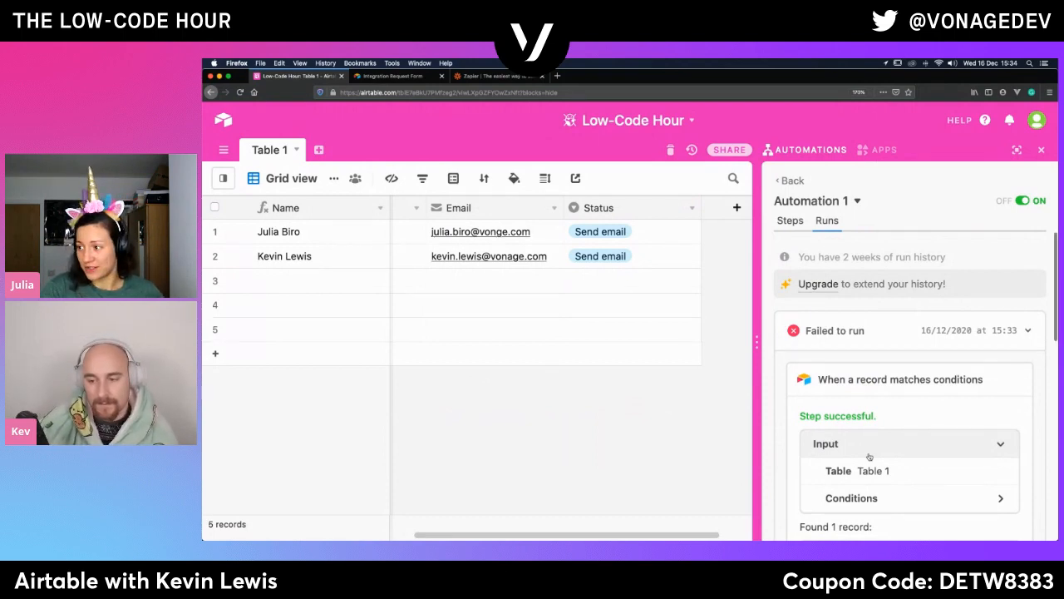
{"action": "scroll", "coordinate": [869, 456], "scroll_direction": "down", "scroll_amount": 2}
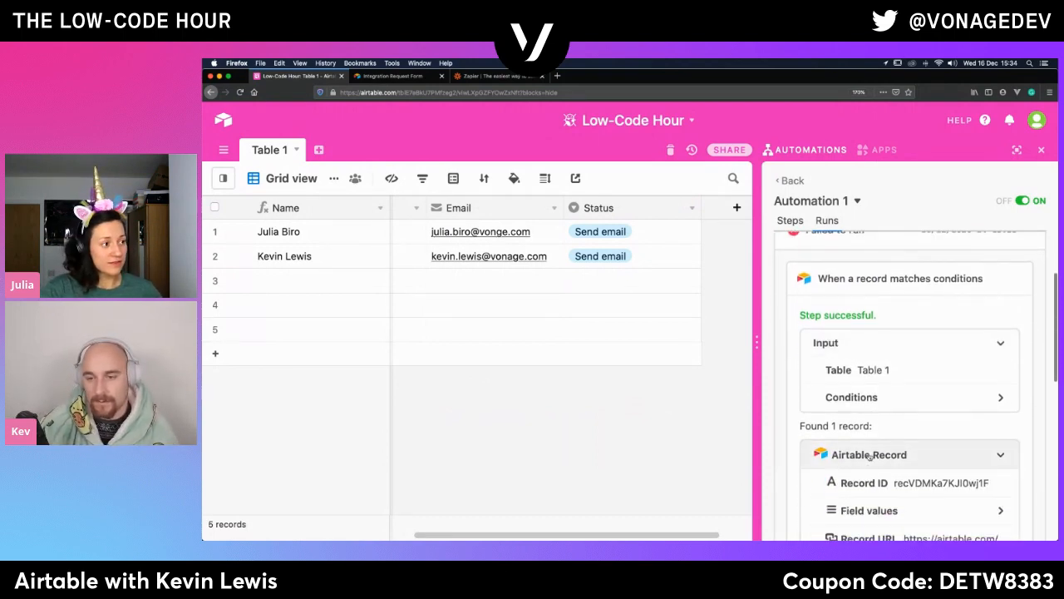
- Examine the newest run from its trigger conditions down to its Send an email input and the earlier runs
{"action": "scroll", "coordinate": [869, 456], "scroll_direction": "up", "scroll_amount": 2}
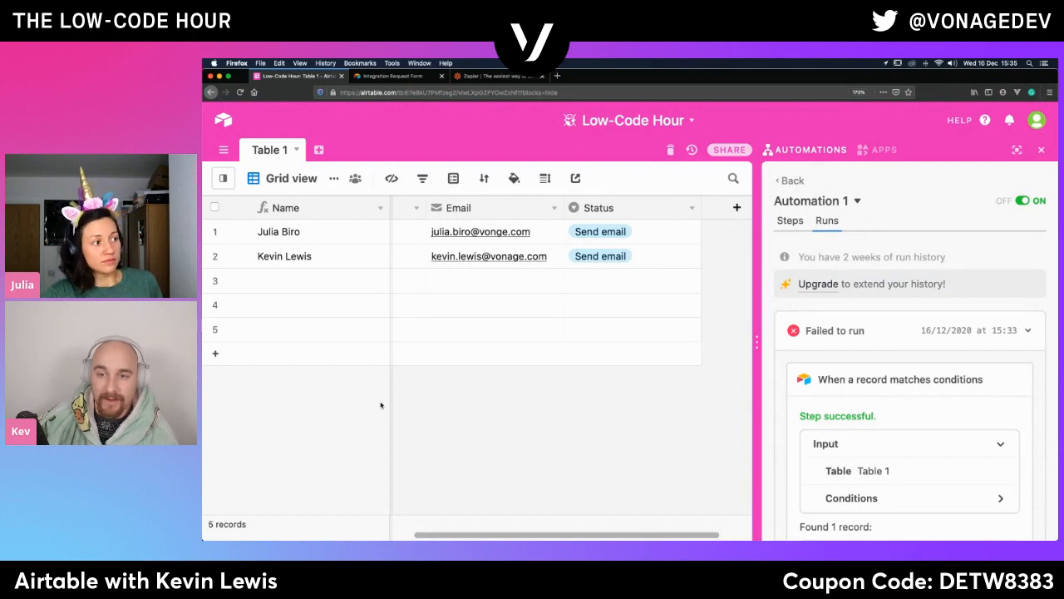
{"action": "scroll", "coordinate": [887, 335], "scroll_direction": "down", "scroll_amount": 2}
{"action": "scroll", "coordinate": [887, 335], "scroll_direction": "down", "scroll_amount": 6}
{"action": "scroll", "coordinate": [887, 335], "scroll_direction": "down", "scroll_amount": 1}
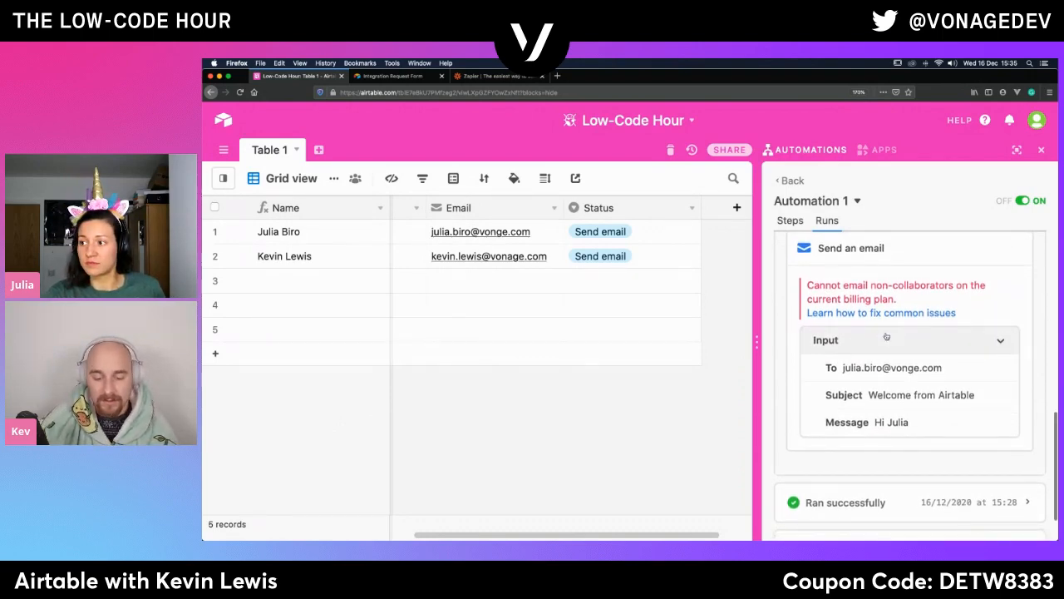
{"action": "scroll", "coordinate": [887, 335], "scroll_direction": "down", "scroll_amount": 1}
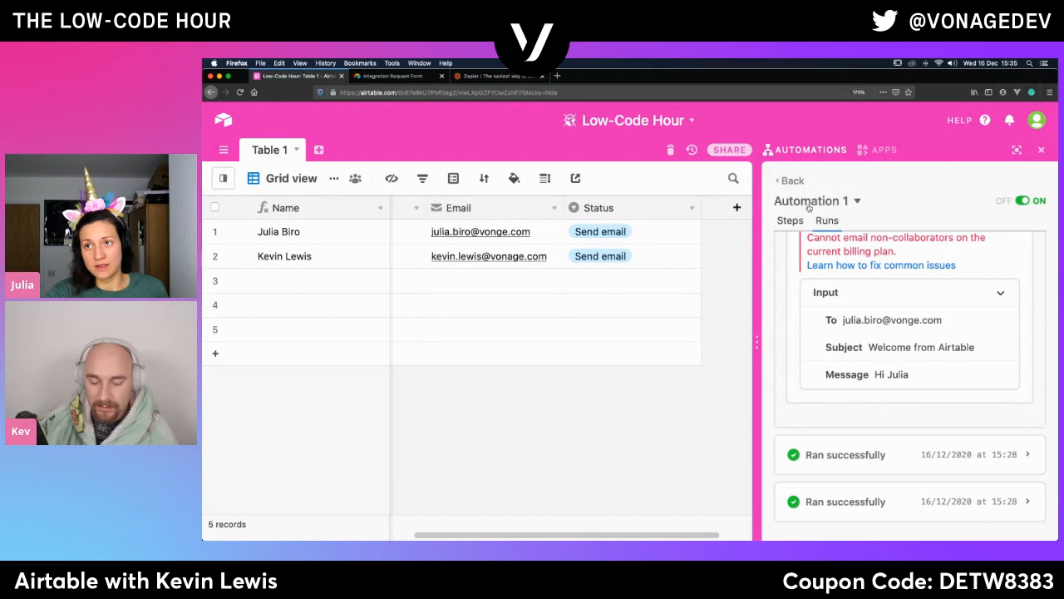
- Switch to Zapier and log in with Google using the Vonage work account
{"action": "left_click", "coordinate": [492, 77]}
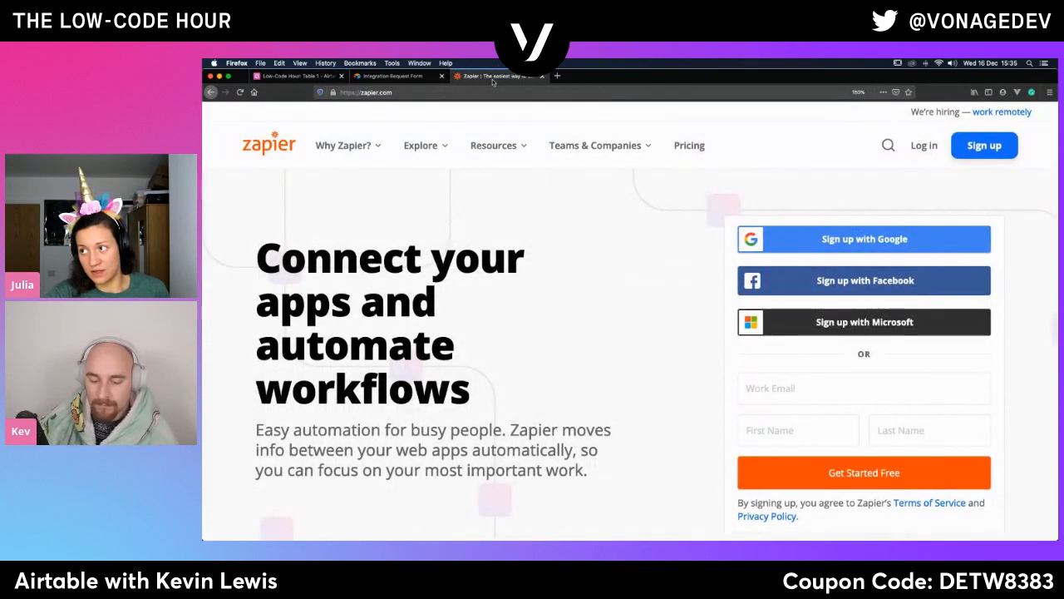
{"action": "left_click", "coordinate": [920, 148]}
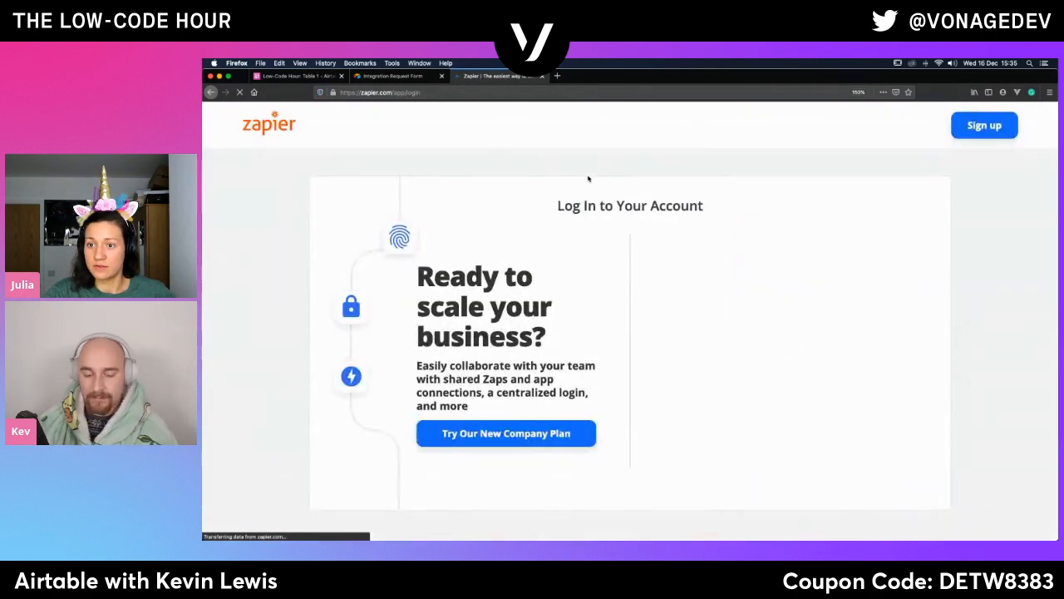
{"action": "left_click", "coordinate": [744, 330]}
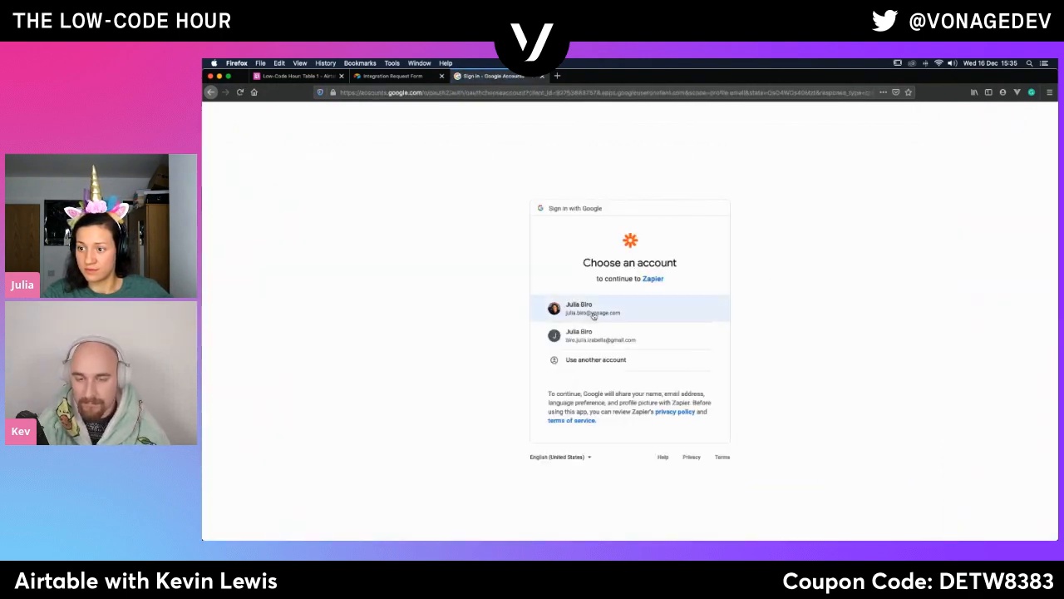
{"action": "left_click", "coordinate": [593, 315]}
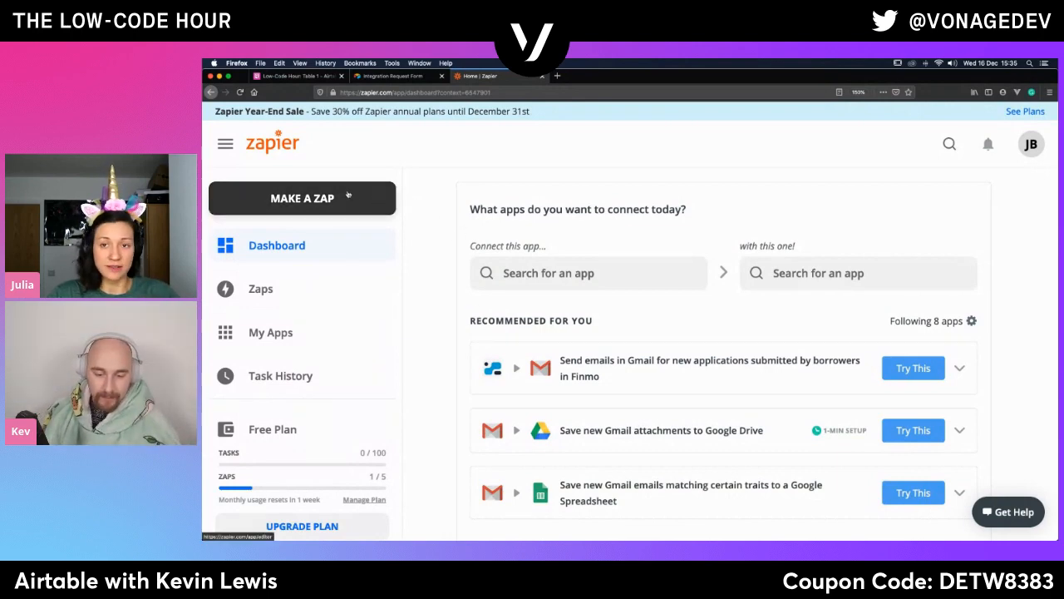
- Make a new zap with Airtable as the trigger app and New Record in View as the trigger event
{"action": "left_click", "coordinate": [317, 196]}
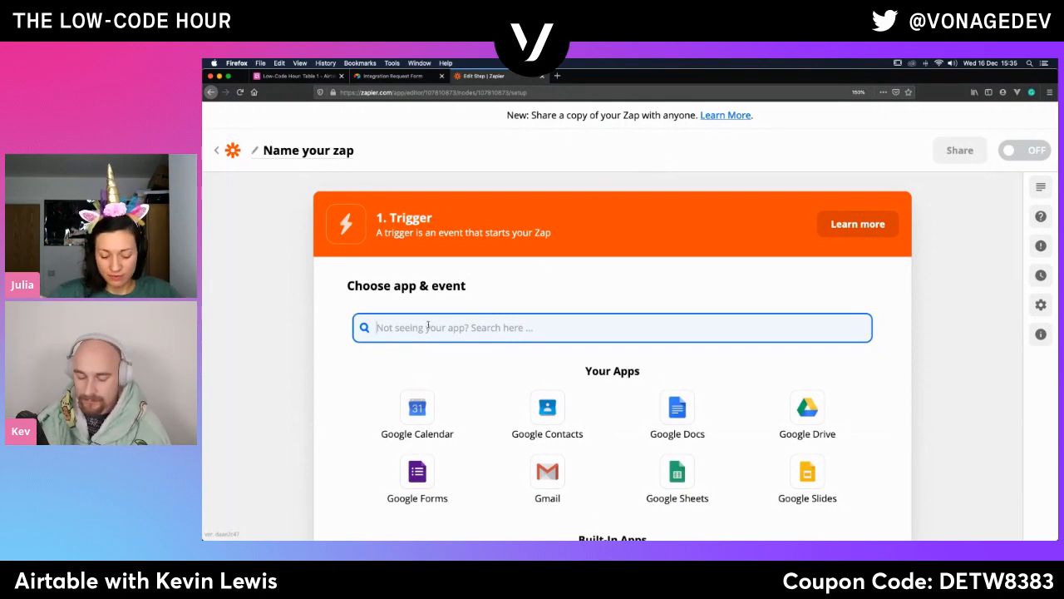
{"action": "type", "text": "airtabl"}
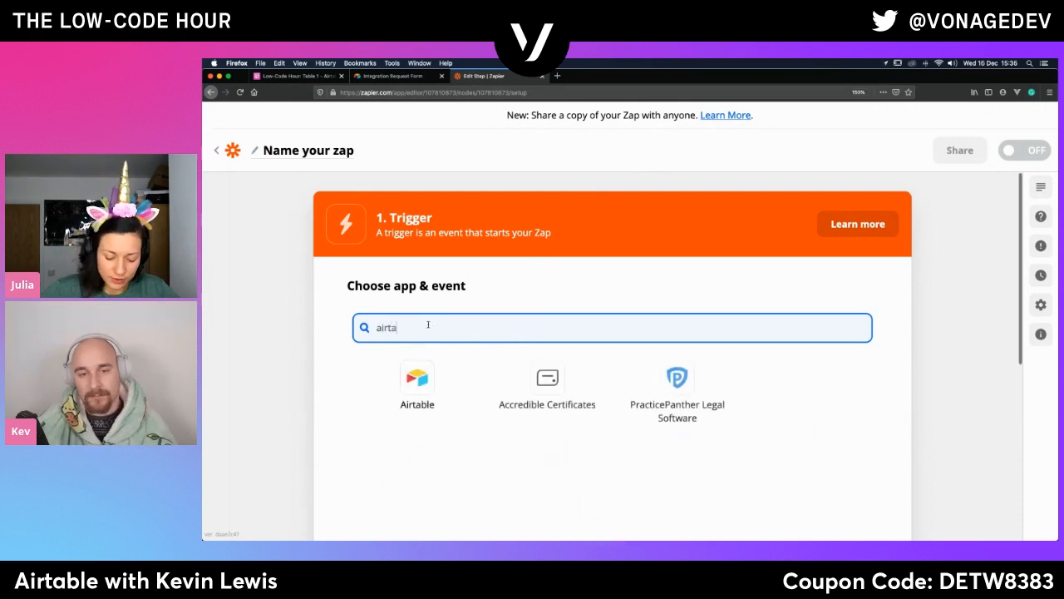
{"action": "left_click", "coordinate": [421, 384]}
{"action": "left_click", "coordinate": [432, 409]}
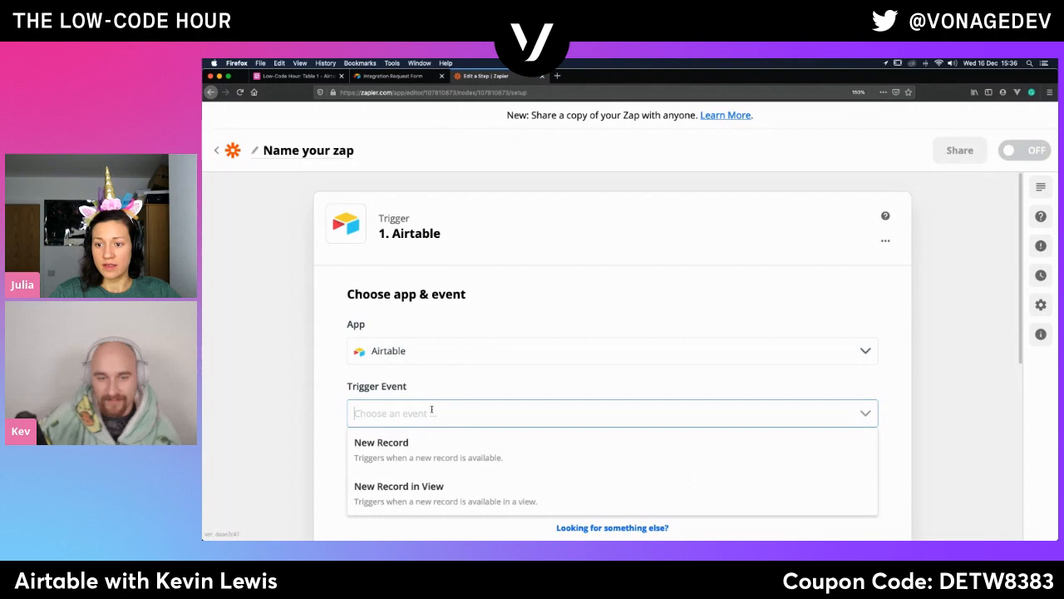
{"action": "scroll", "coordinate": [436, 416], "scroll_direction": "down", "scroll_amount": 3}
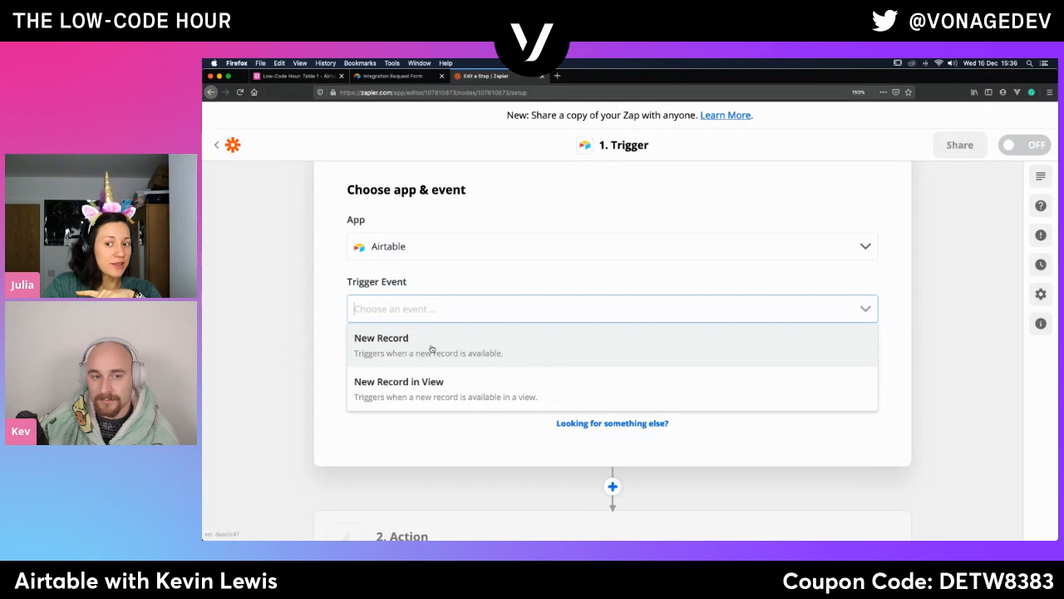
{"action": "left_click", "coordinate": [402, 397]}
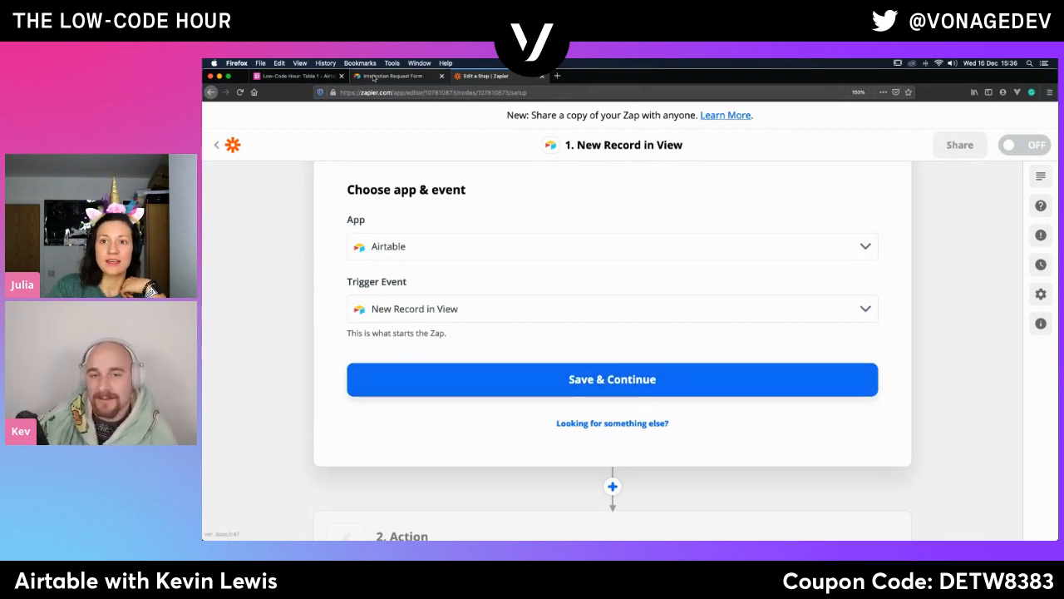
- Switch back to the Low-Code Hour base in Airtable and create a new grid view of Table 1 named Email
{"action": "left_click", "coordinate": [295, 77]}
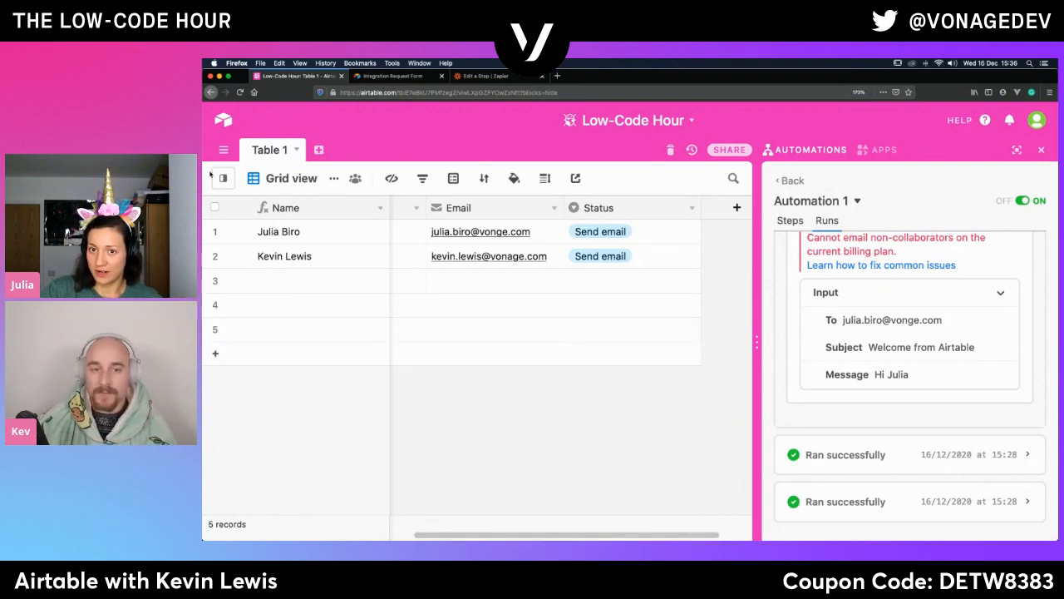
{"action": "mouse_move", "coordinate": [221, 180]}
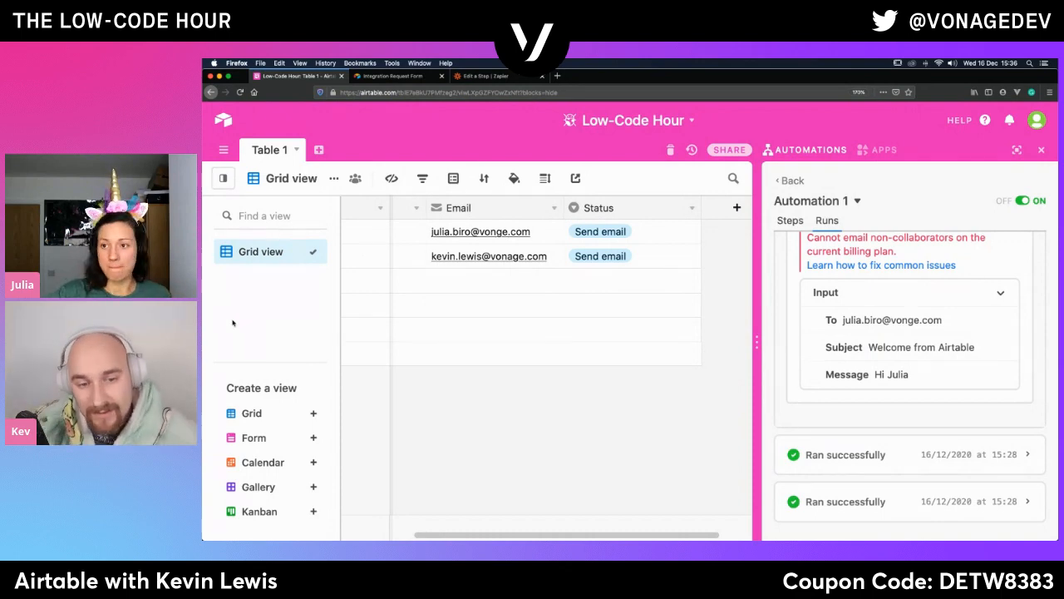
{"action": "left_click", "coordinate": [314, 413]}
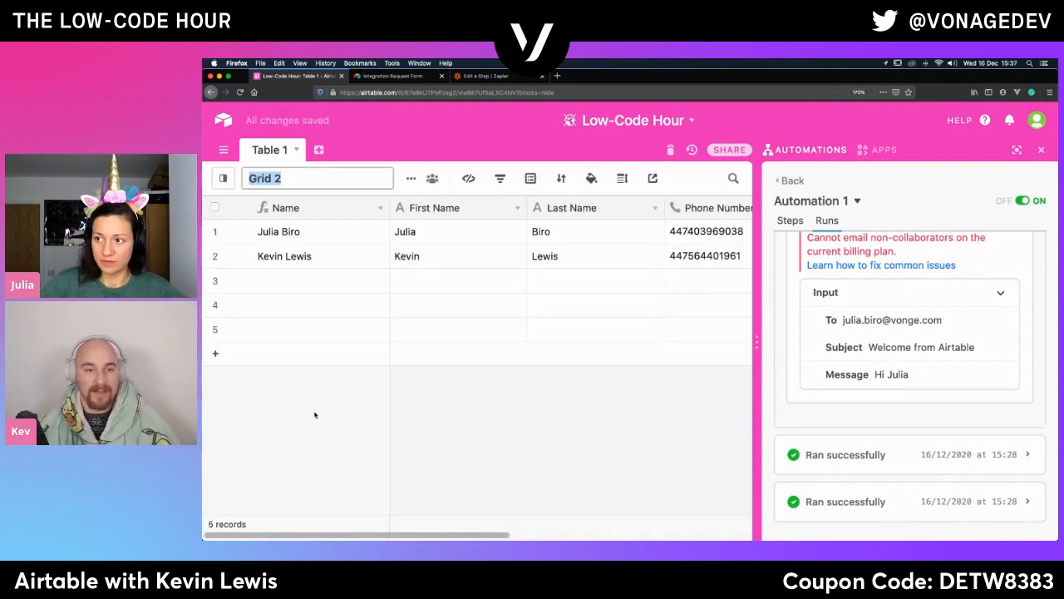
{"action": "type", "text": "Email"}
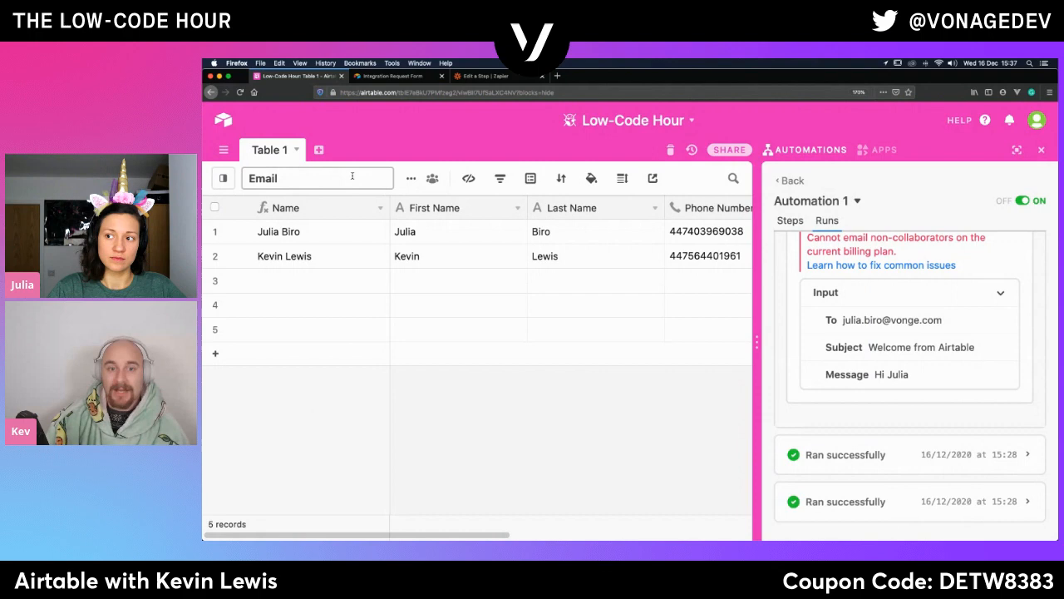
{"action": "left_click", "coordinate": [489, 392]}
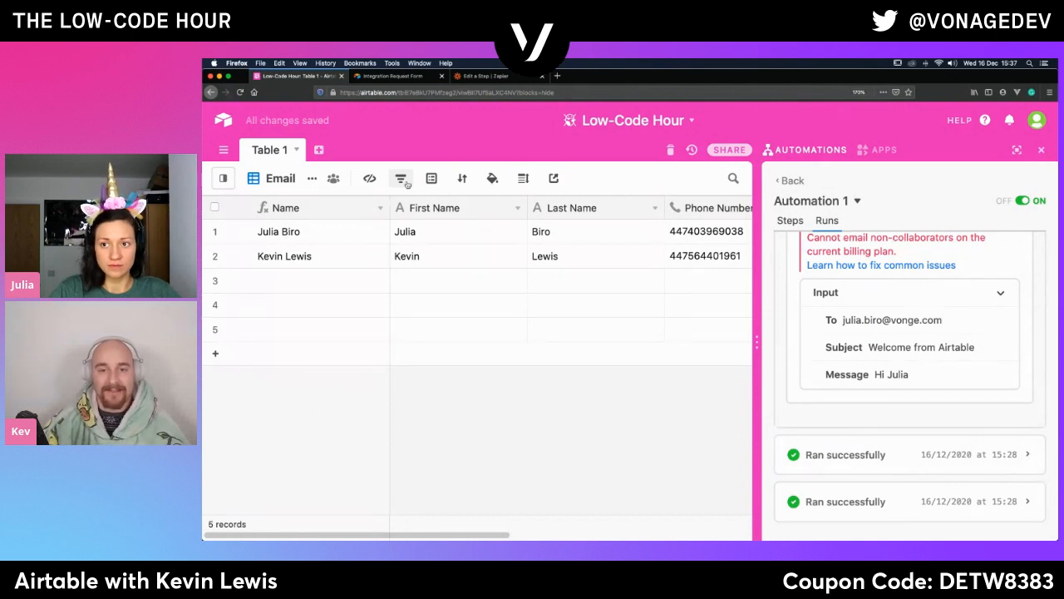
- Filter the Email view to records where Status is Send email
{"action": "left_click", "coordinate": [406, 181]}
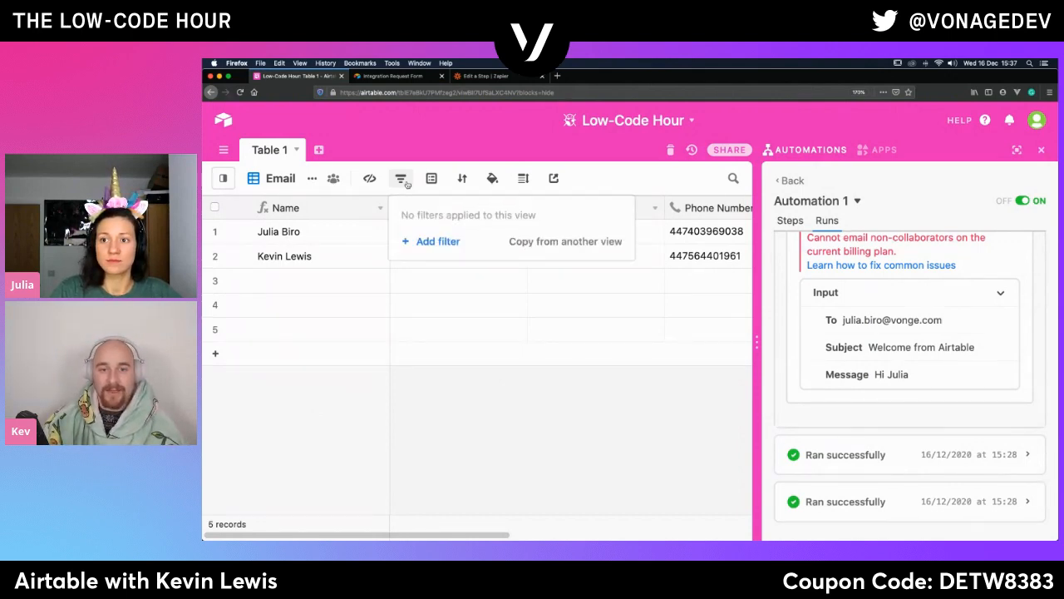
{"action": "left_click", "coordinate": [417, 242]}
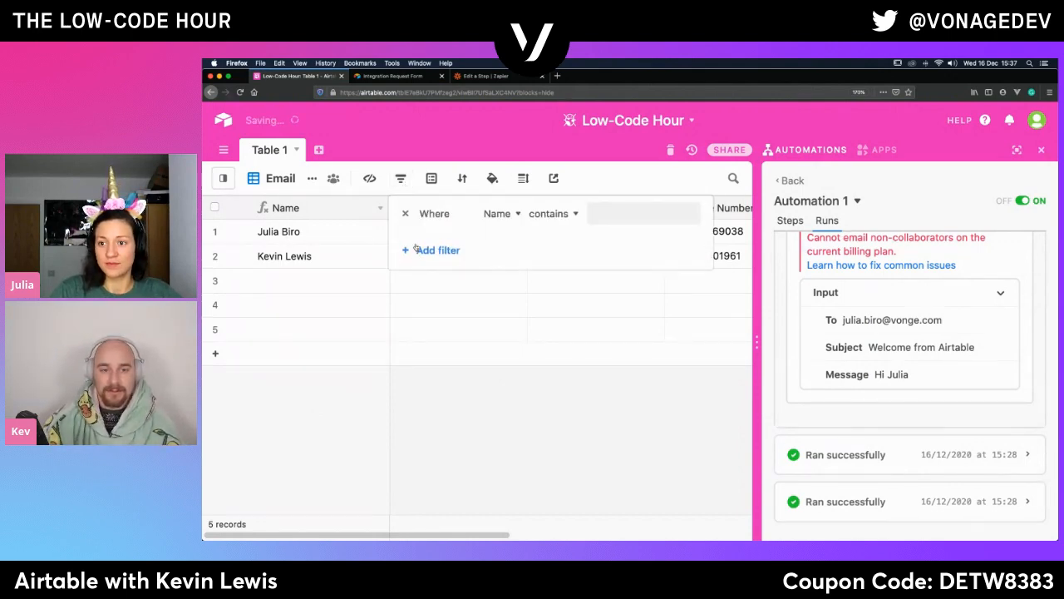
{"action": "left_click", "coordinate": [500, 214]}
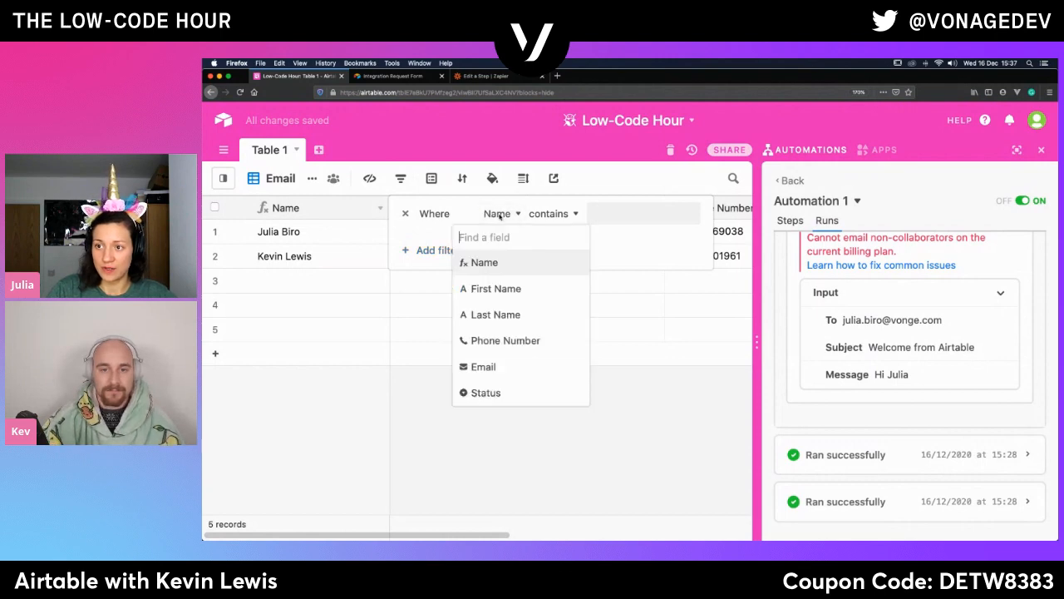
{"action": "left_click", "coordinate": [486, 391]}
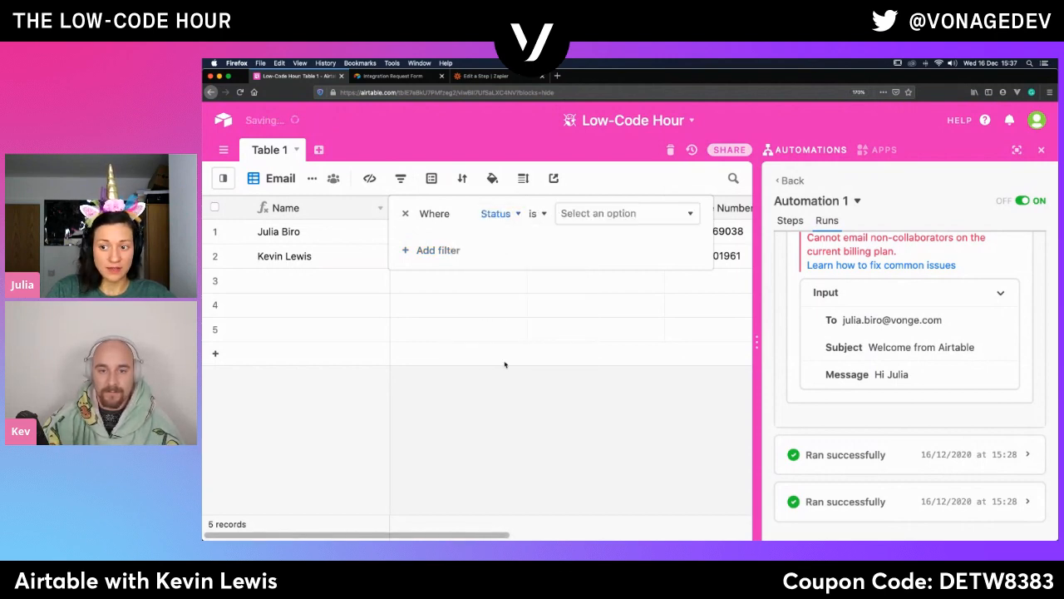
{"action": "left_click", "coordinate": [612, 213]}
{"action": "left_click", "coordinate": [604, 290]}
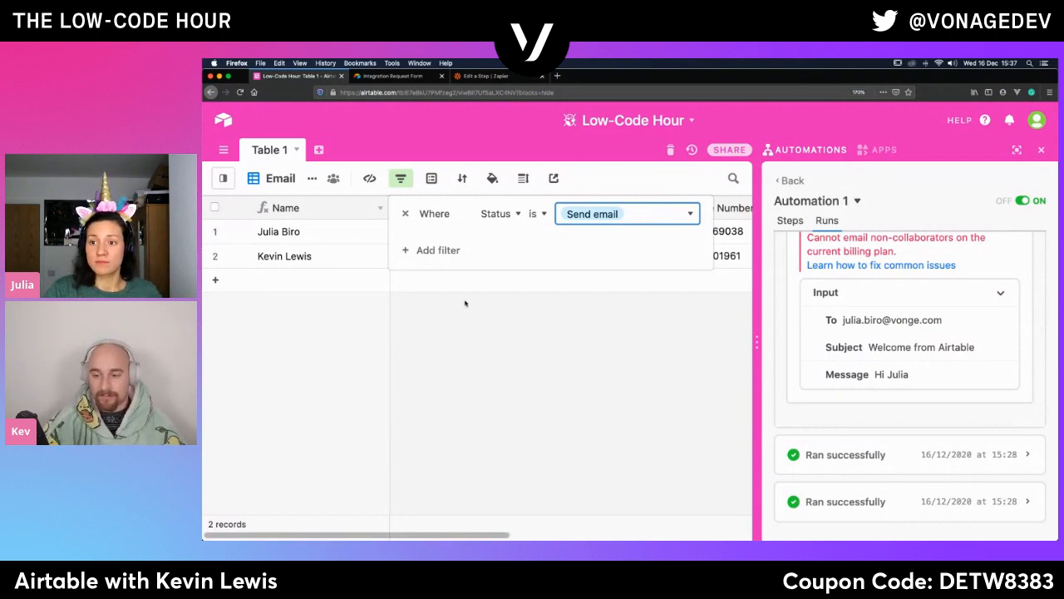
- Add a second filter condition to the Email view requiring that First Name is not empty
{"action": "left_click", "coordinate": [436, 249]}
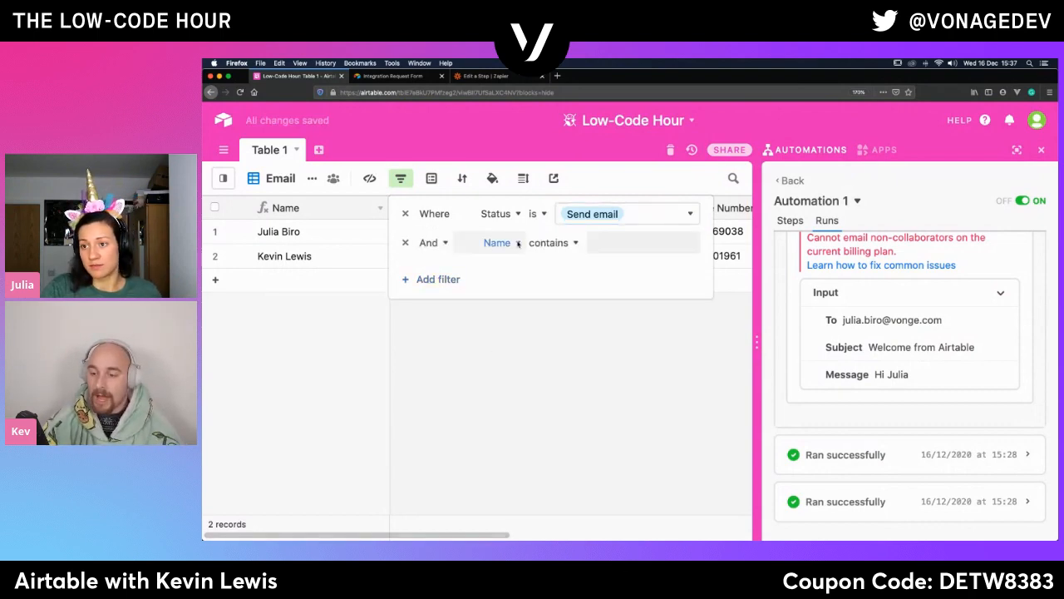
{"action": "left_click", "coordinate": [517, 244]}
{"action": "left_click", "coordinate": [497, 317]}
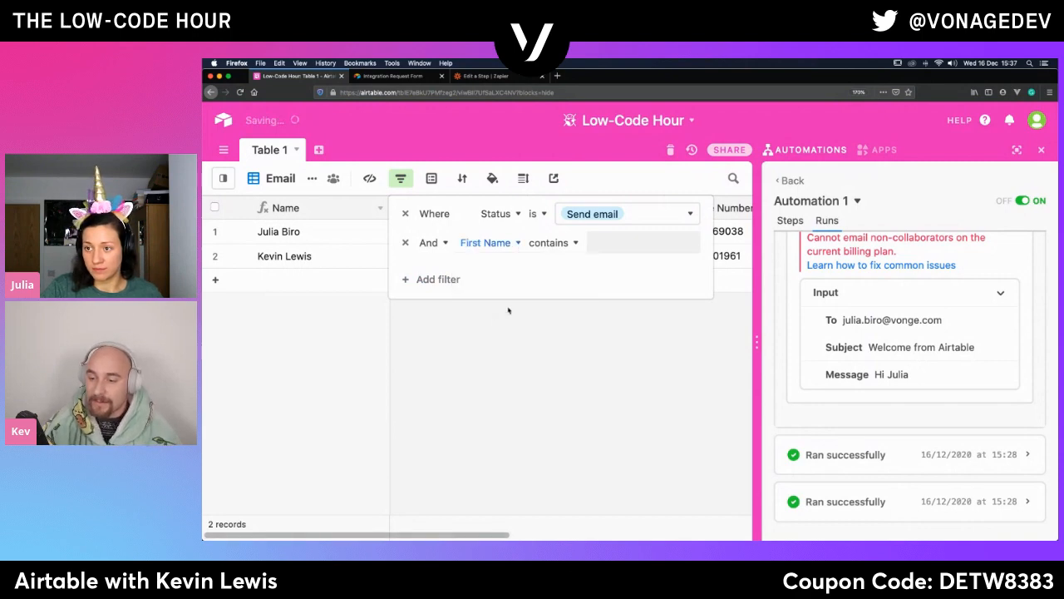
{"action": "left_click", "coordinate": [557, 242]}
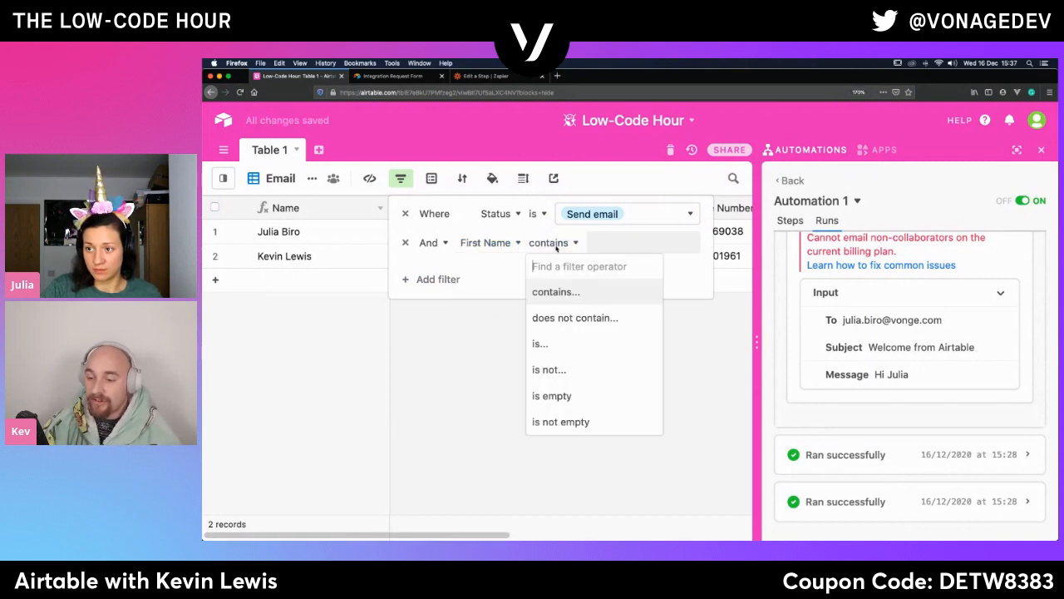
{"action": "left_click", "coordinate": [444, 385]}
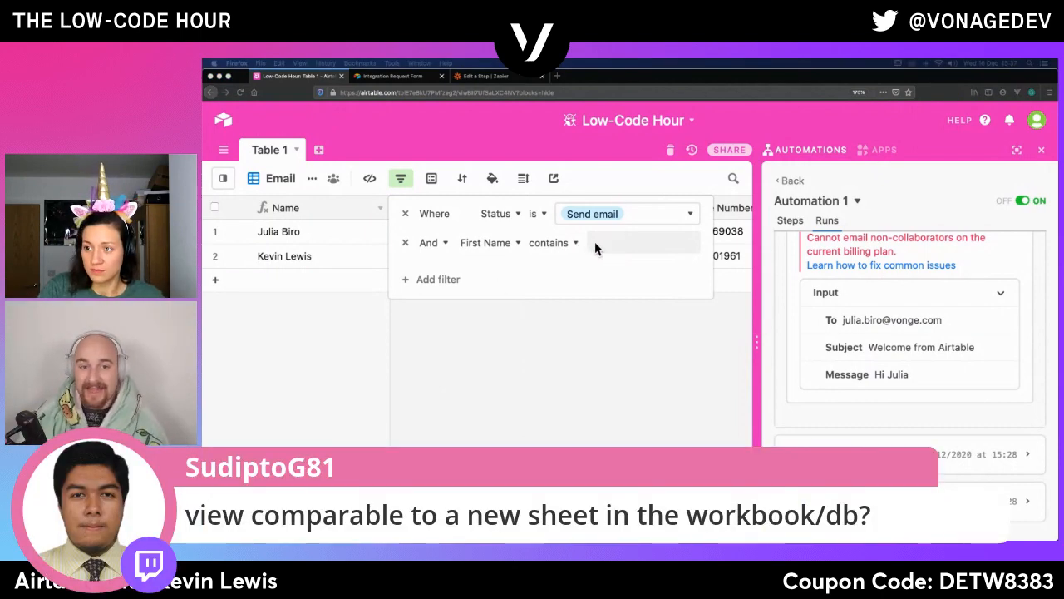
{"action": "left_click", "coordinate": [620, 242]}
{"action": "left_click", "coordinate": [571, 242]}
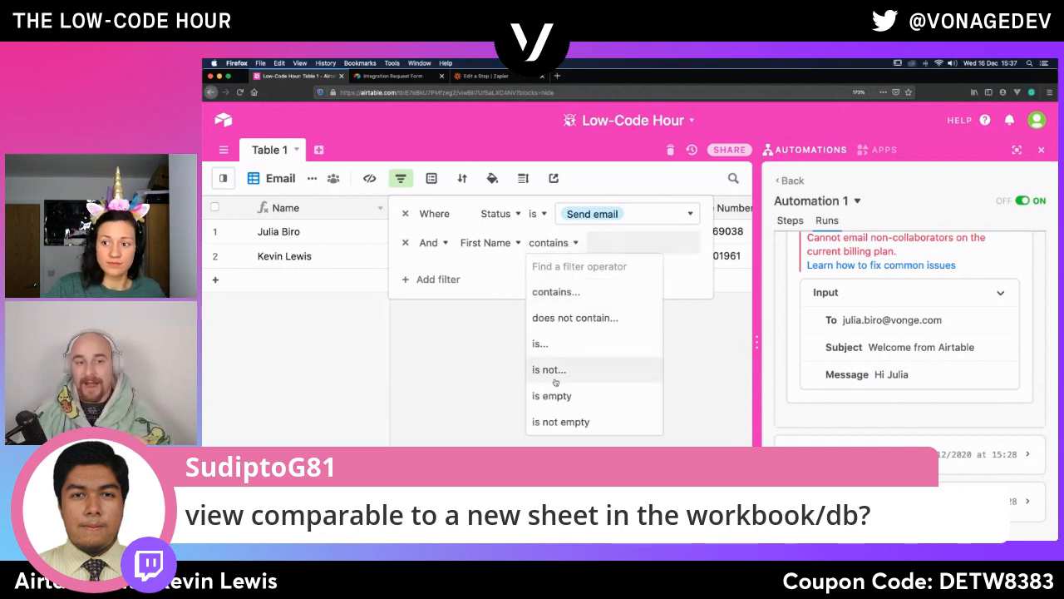
{"action": "left_click", "coordinate": [554, 423]}
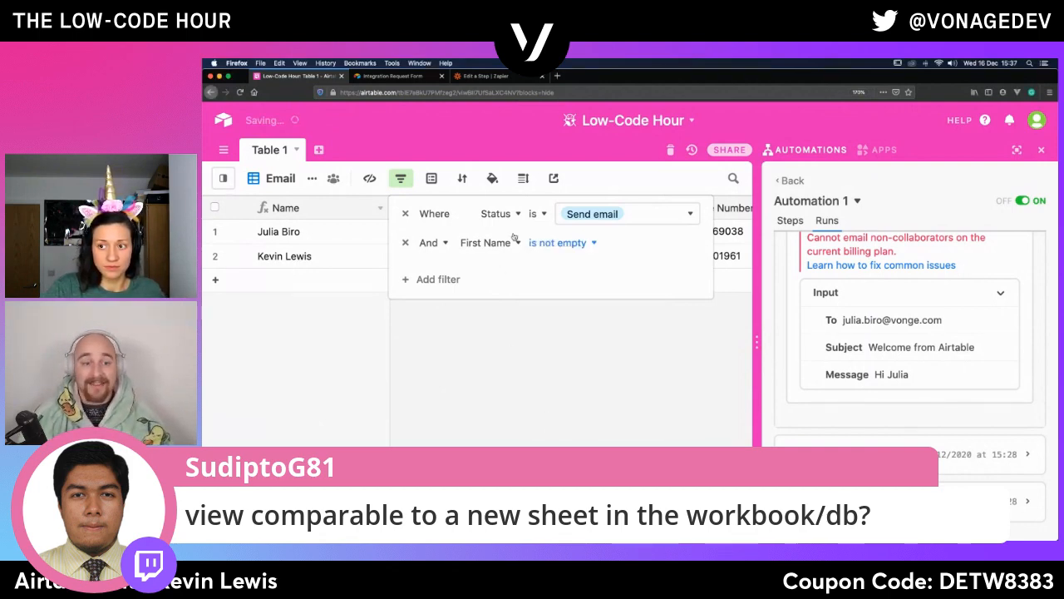
- Add a third filter condition to the Email view requiring that Email is not empty, and close the filter settings
{"action": "left_click", "coordinate": [441, 280]}
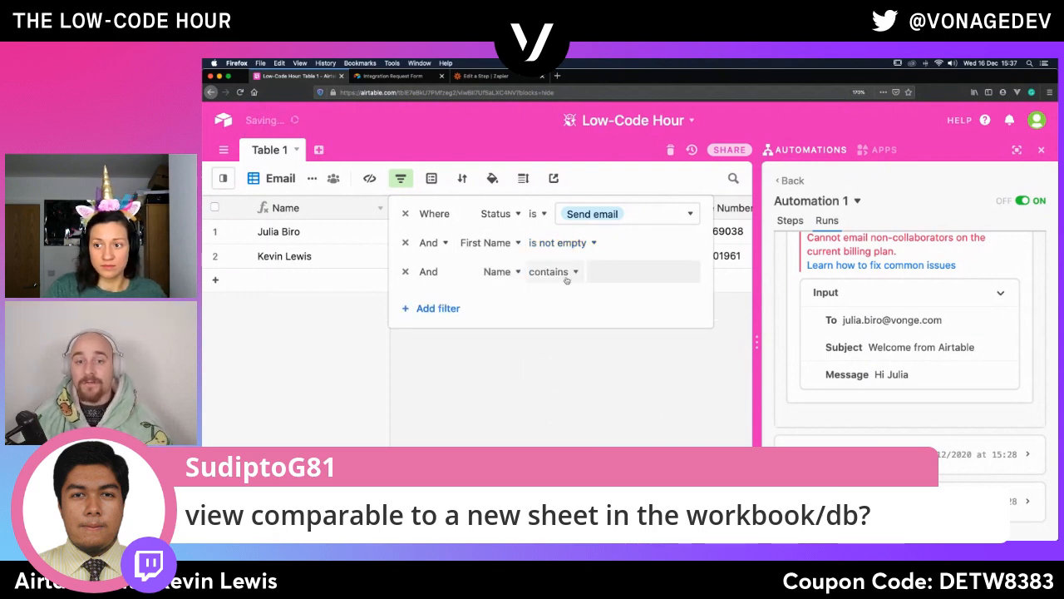
{"action": "left_click", "coordinate": [517, 272]}
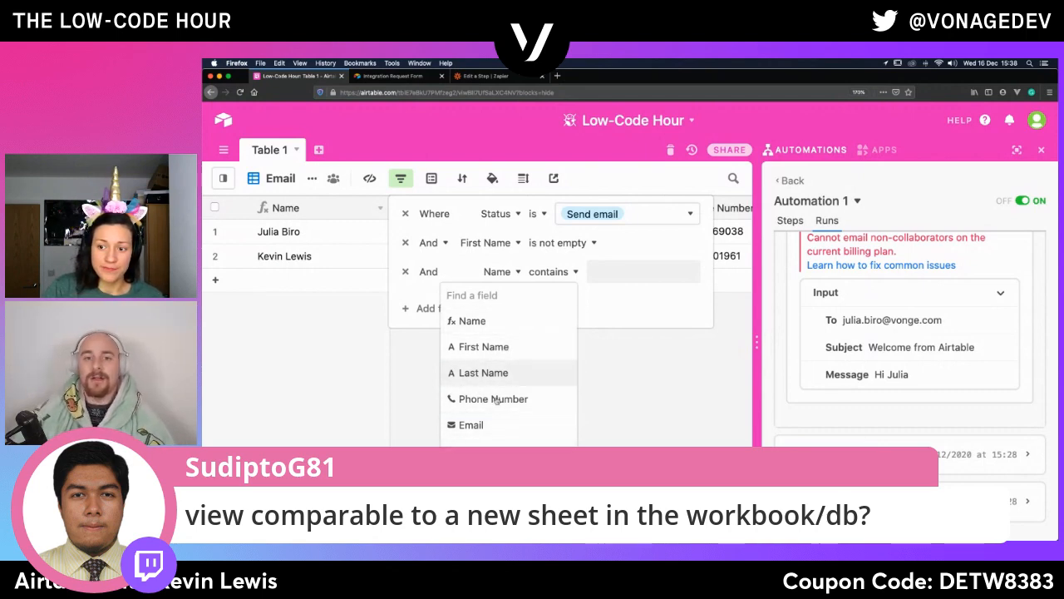
{"action": "left_click", "coordinate": [469, 425]}
{"action": "left_click", "coordinate": [550, 271]}
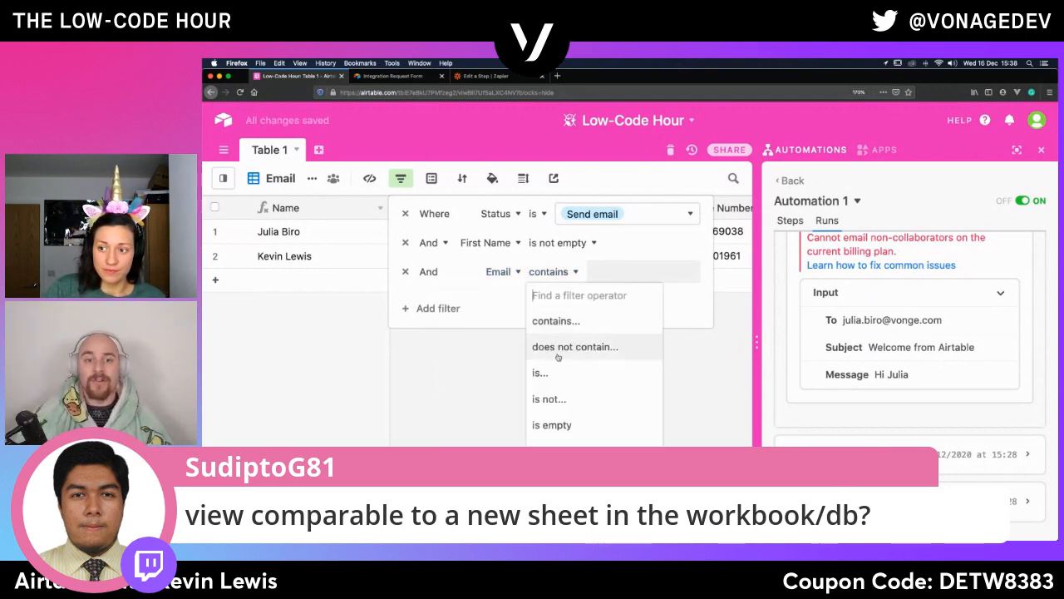
{"action": "left_click", "coordinate": [552, 450]}
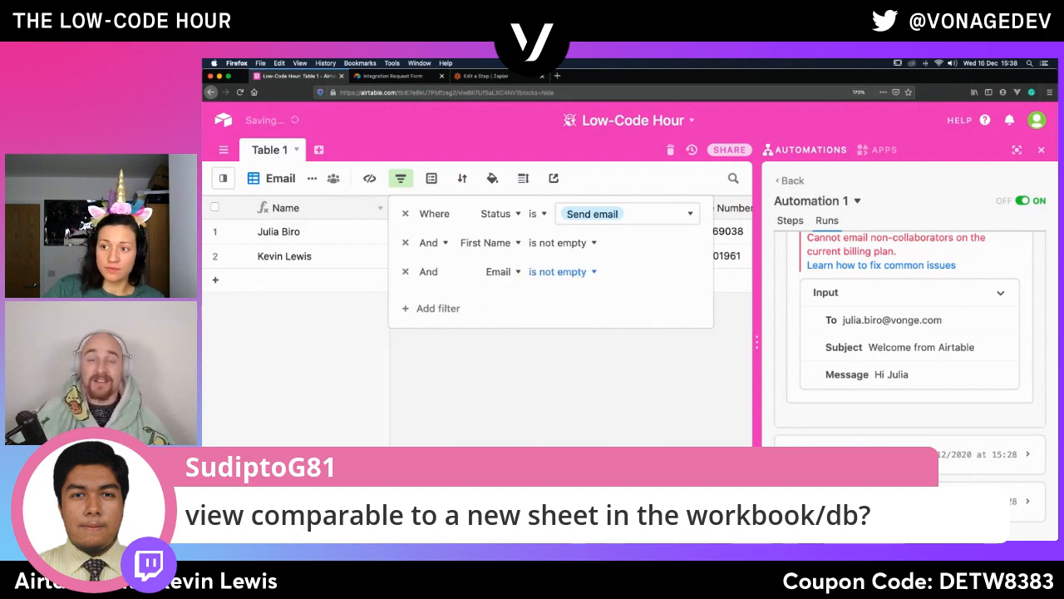
{"action": "left_click", "coordinate": [589, 433]}
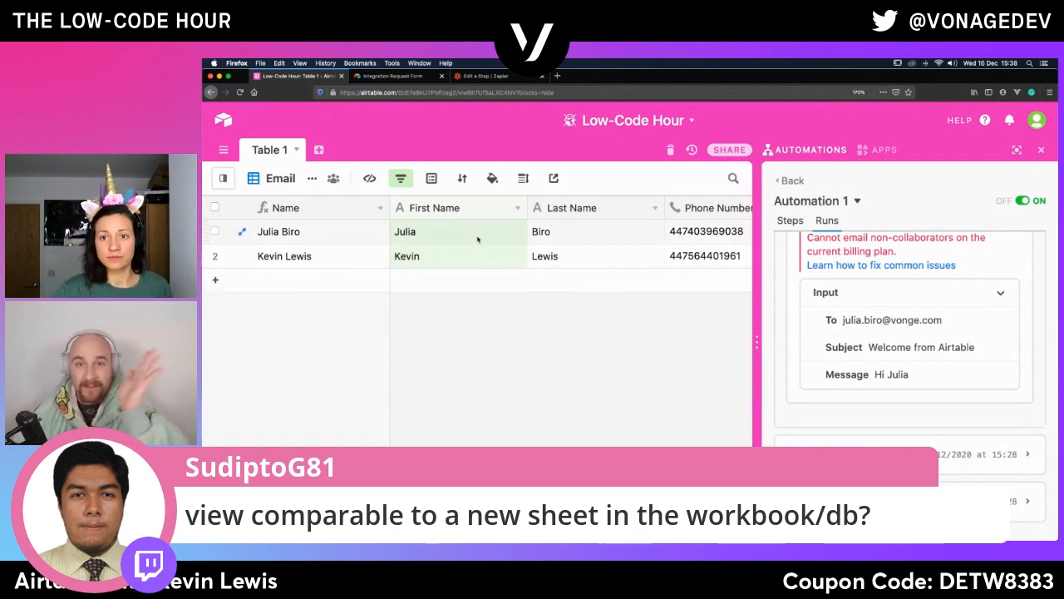
{"action": "mouse_move", "coordinate": [230, 182]}
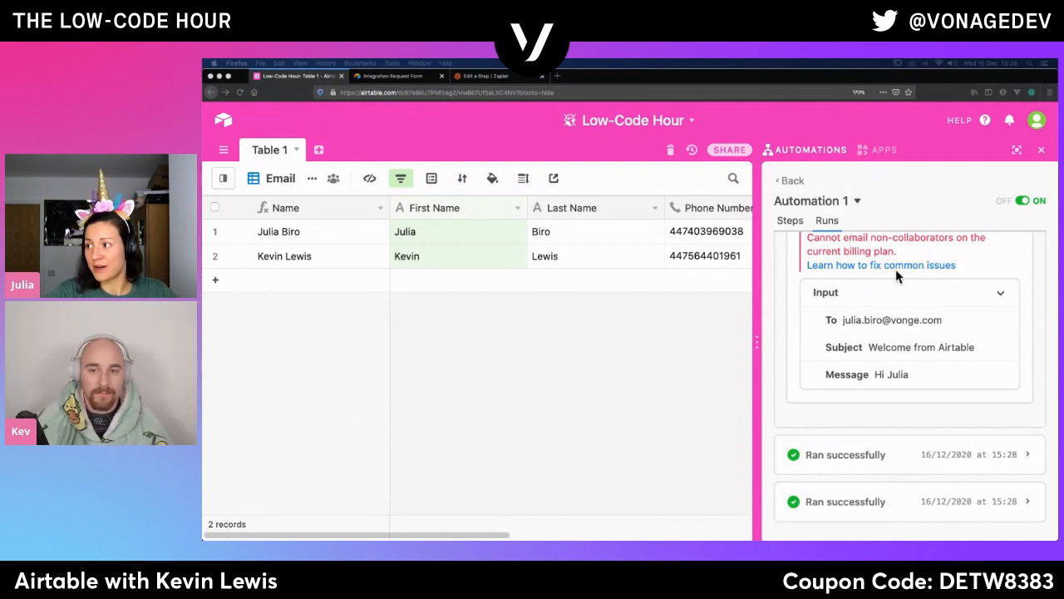
{"action": "scroll", "coordinate": [837, 349], "scroll_direction": "up", "scroll_amount": 10}
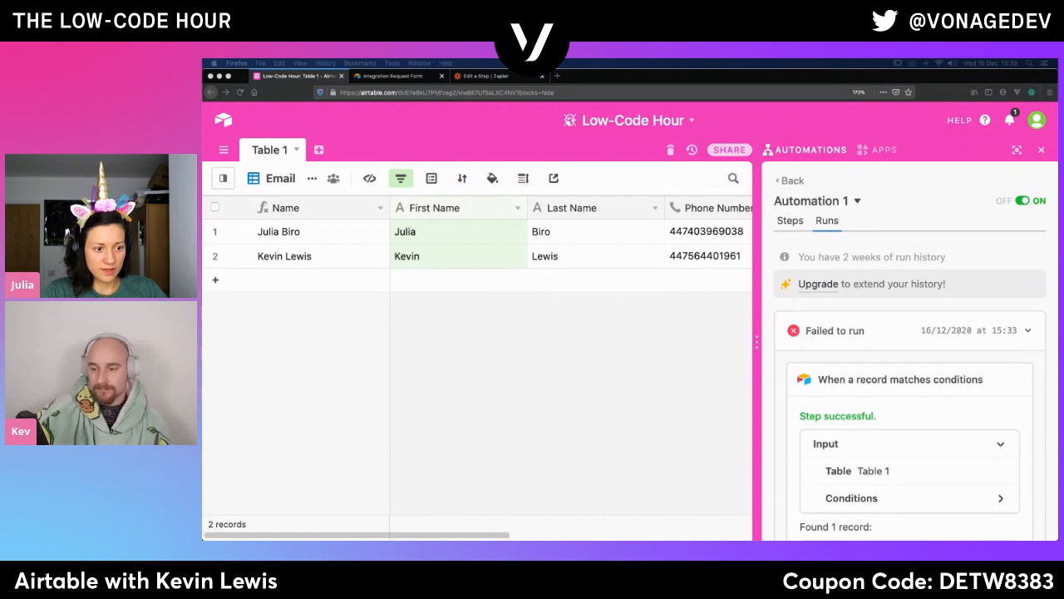
- Create a new grid view of Table 1 named Phone call
{"action": "mouse_move", "coordinate": [235, 539]}
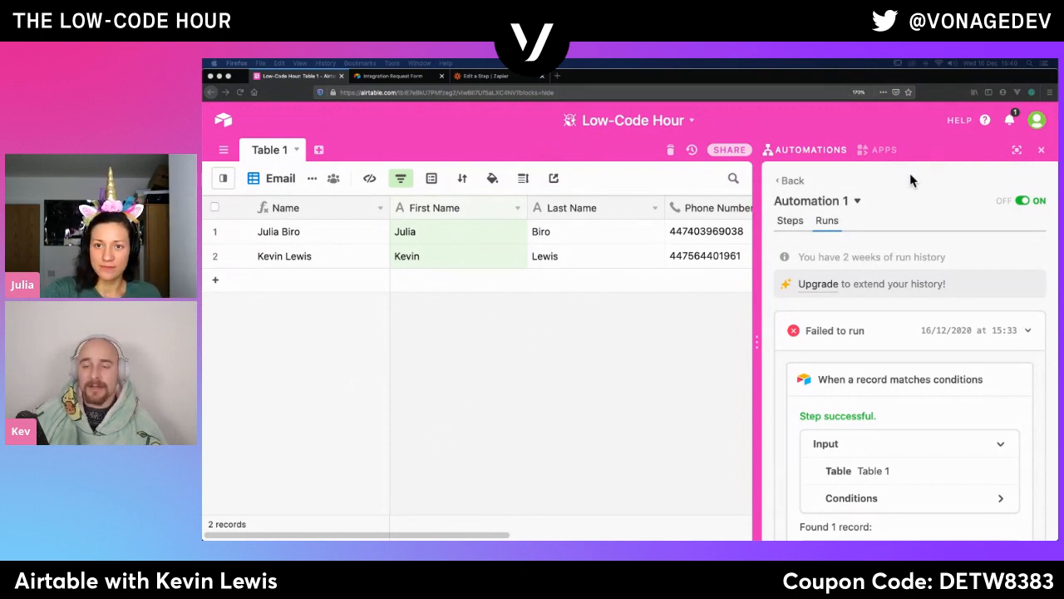
{"action": "mouse_move", "coordinate": [223, 180]}
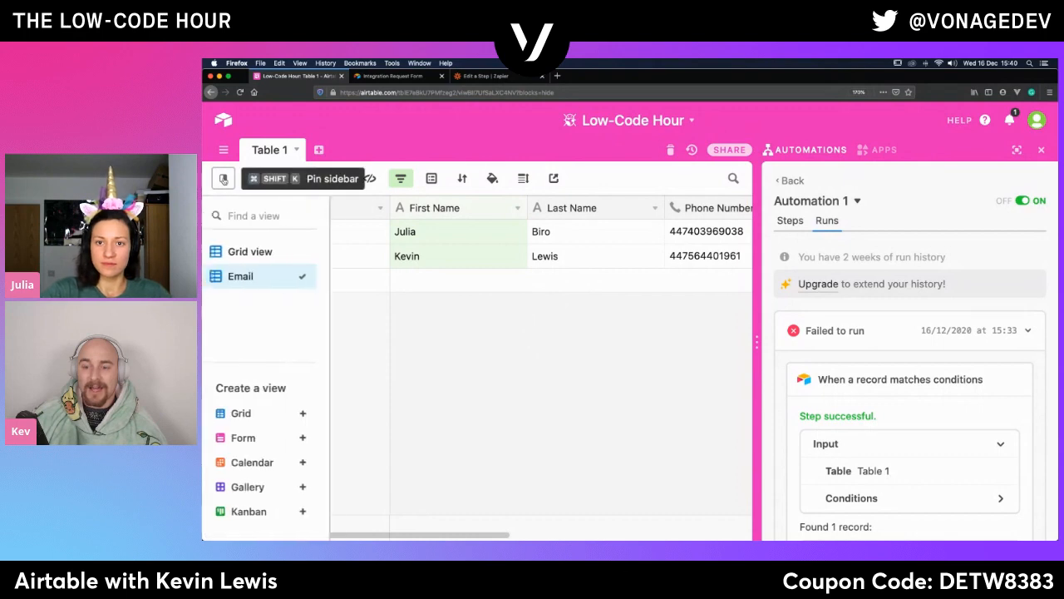
{"action": "left_click", "coordinate": [313, 415]}
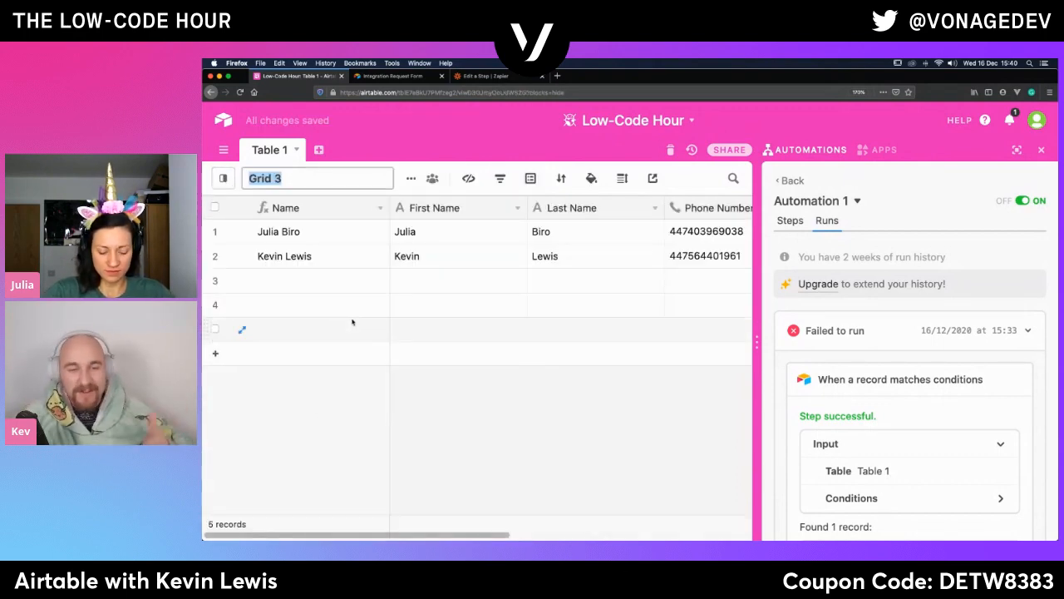
{"action": "type", "text": "Pho"}
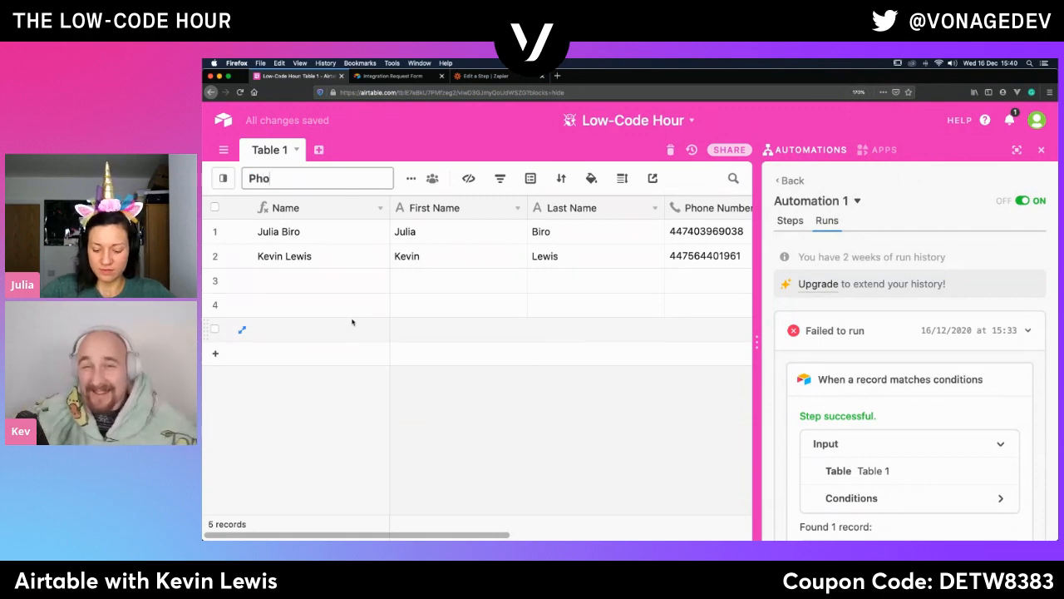
{"action": "type", "text": "ne call"}
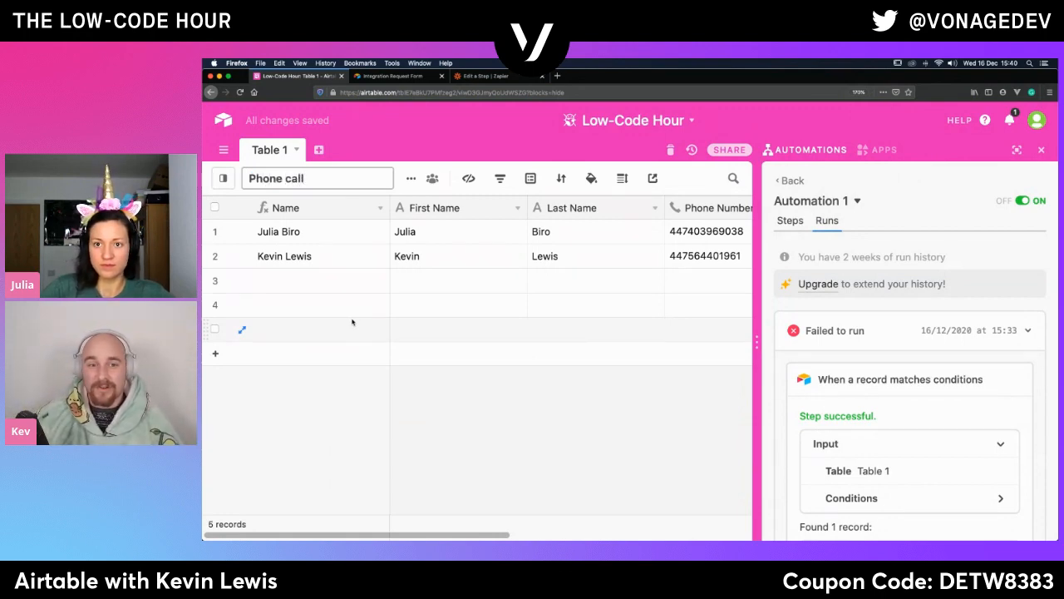
{"action": "key", "text": "Return"}
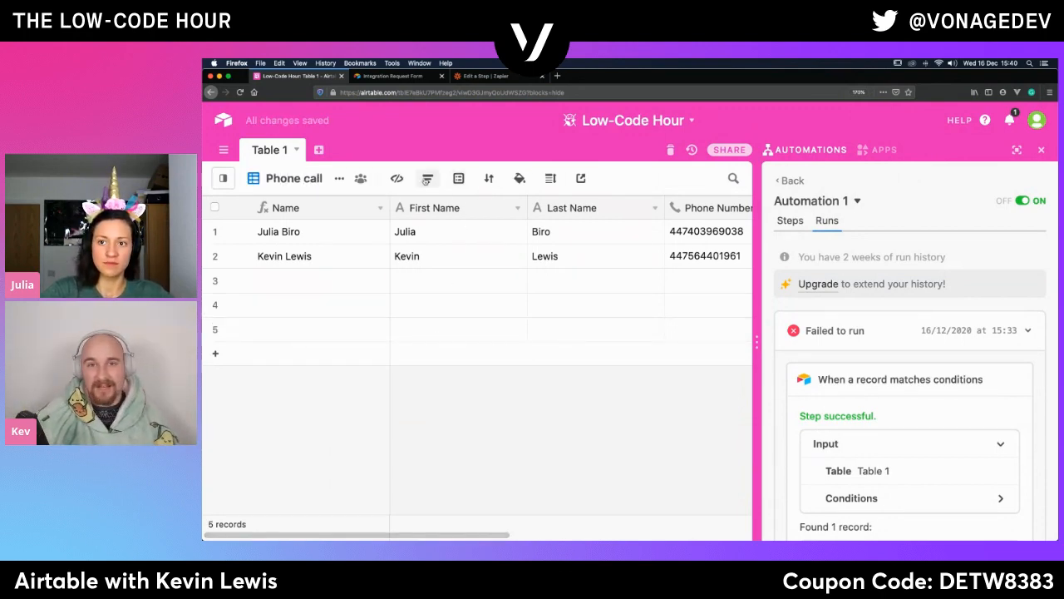
- Filter the Phone call view to records where First Name is not empty
{"action": "left_click", "coordinate": [427, 179]}
{"action": "left_click", "coordinate": [454, 242]}
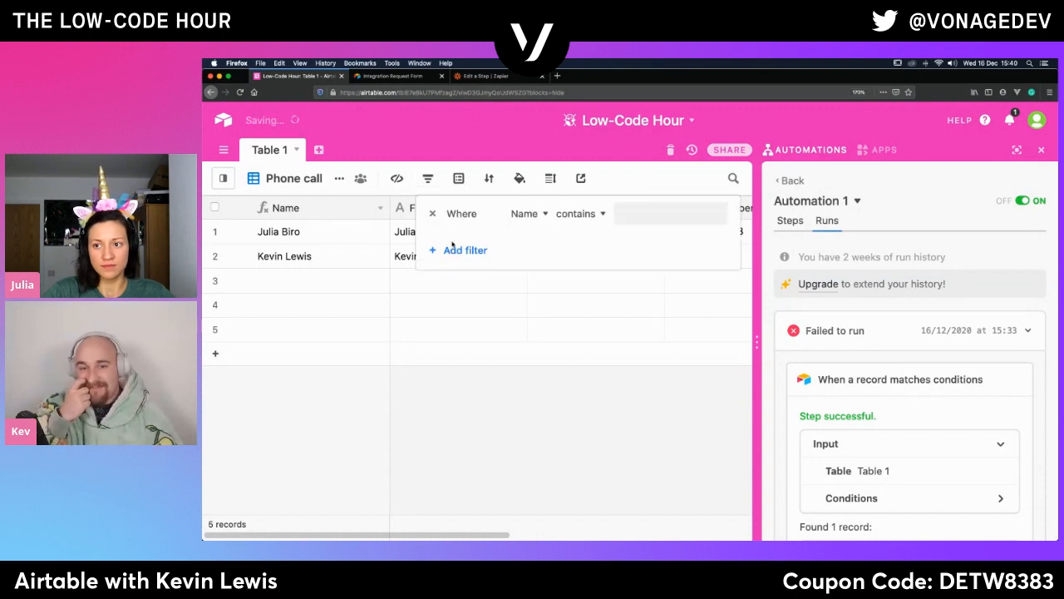
{"action": "left_click", "coordinate": [524, 215]}
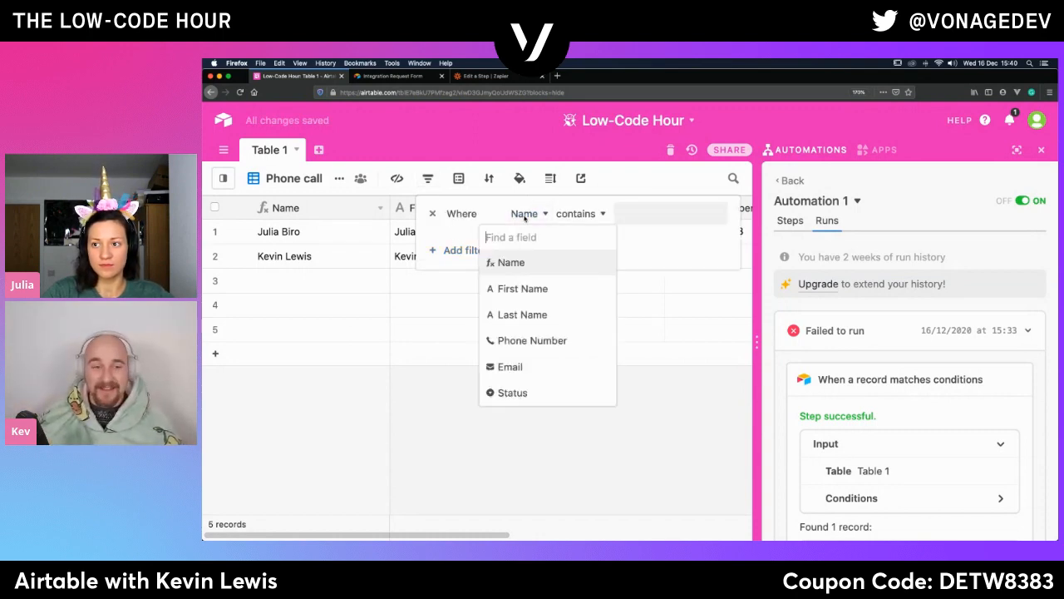
{"action": "left_click", "coordinate": [514, 289]}
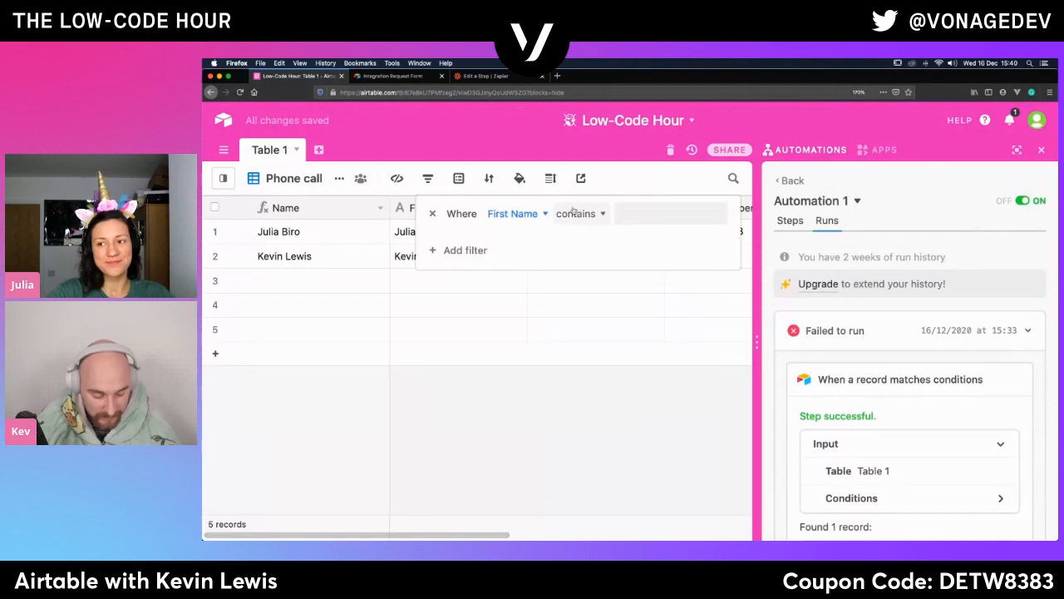
{"action": "left_click", "coordinate": [578, 214]}
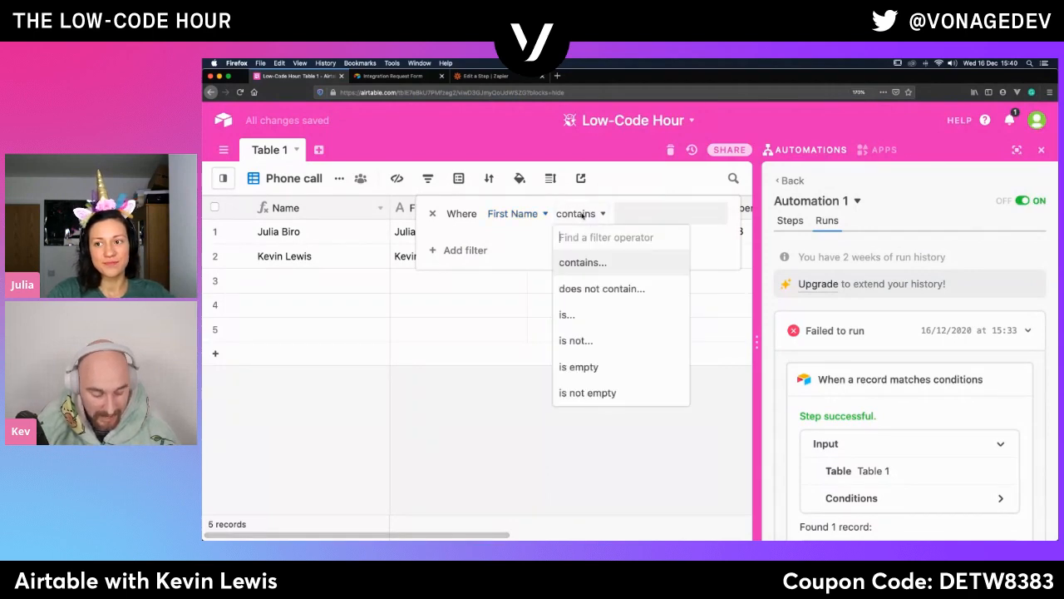
{"action": "left_click", "coordinate": [587, 393]}
- Add a second filter condition to the Phone call view requiring that Phone Number is not empty
{"action": "left_click", "coordinate": [467, 250]}
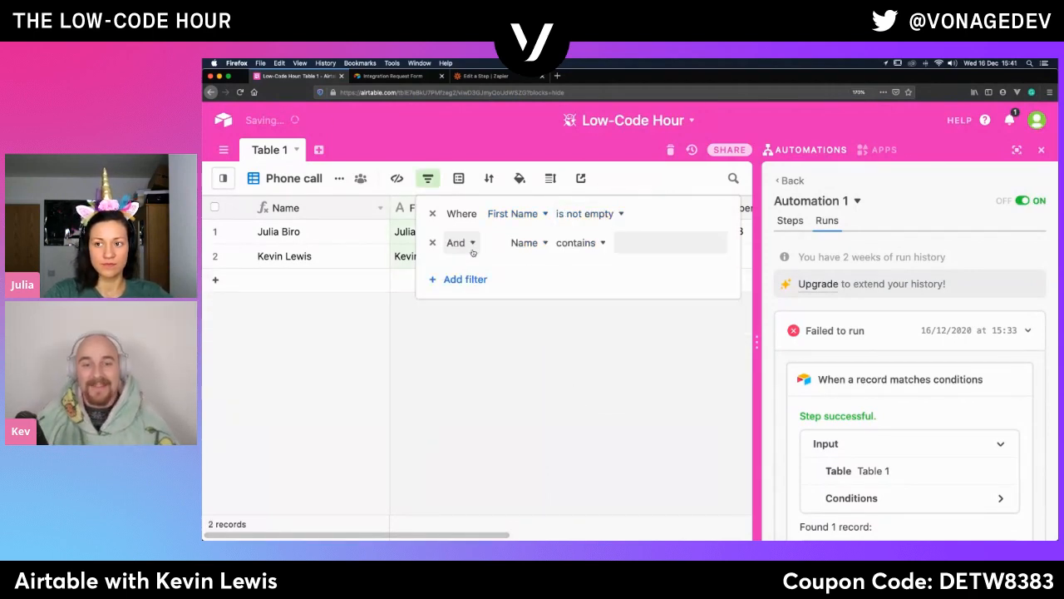
{"action": "left_click", "coordinate": [526, 242]}
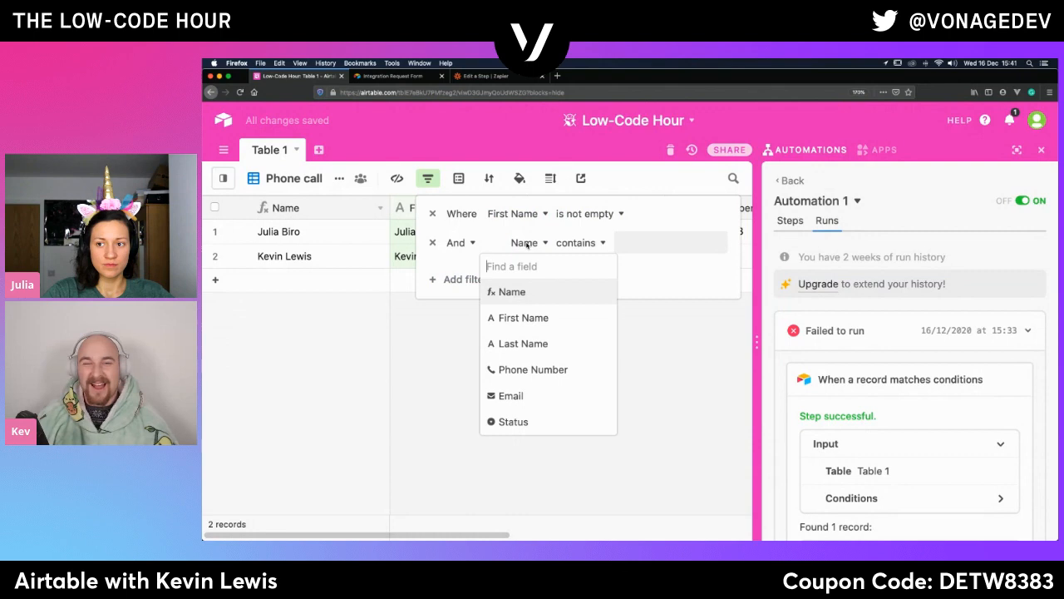
{"action": "left_click", "coordinate": [530, 371]}
{"action": "left_click", "coordinate": [589, 242]}
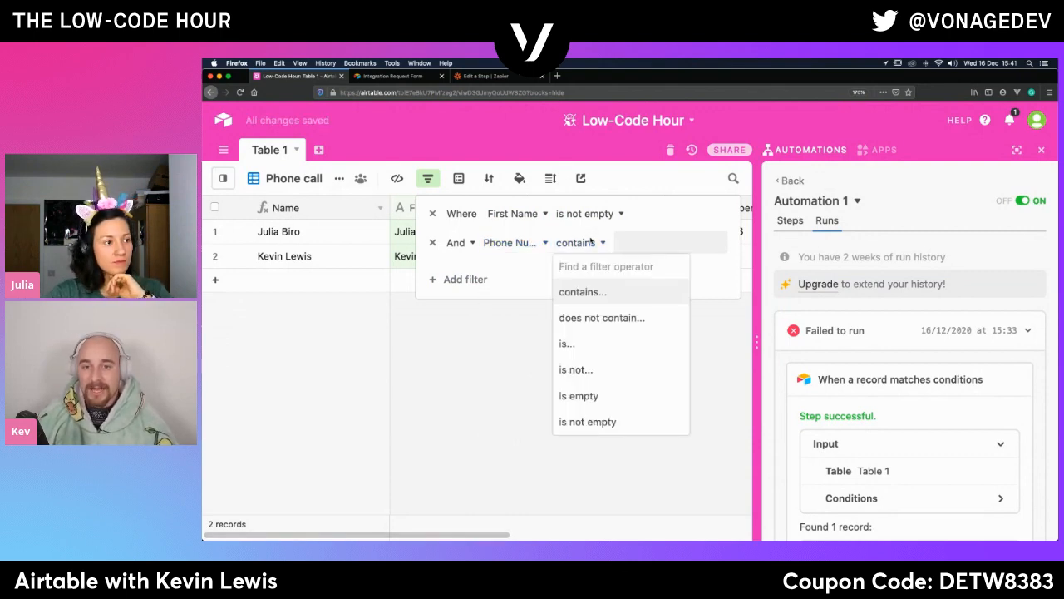
{"action": "left_click", "coordinate": [575, 422]}
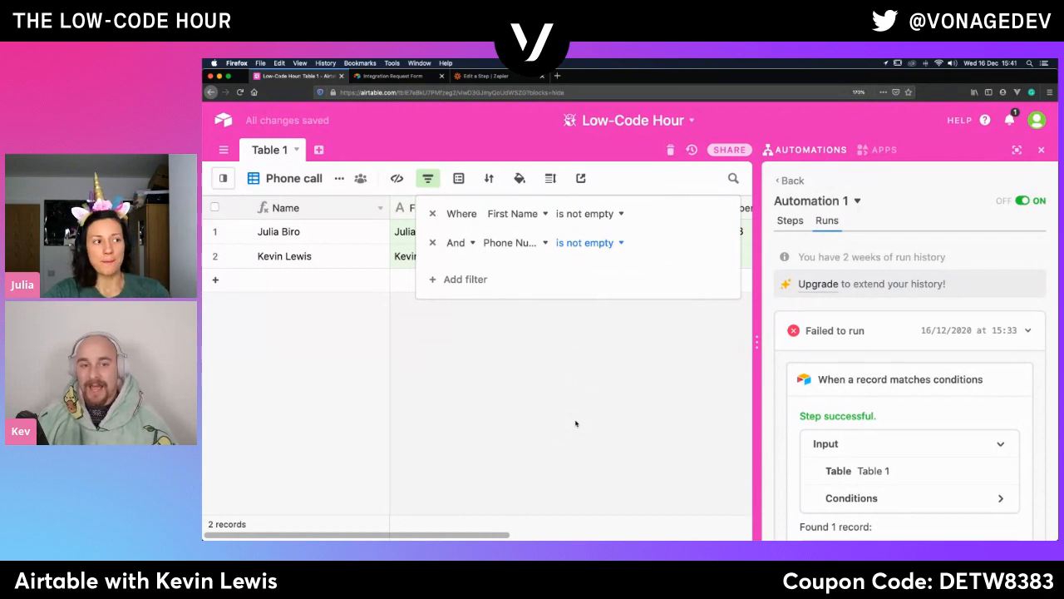
- Add a third filter condition to the Phone call view requiring that Status is Call, and close the filter settings
{"action": "left_click", "coordinate": [465, 280]}
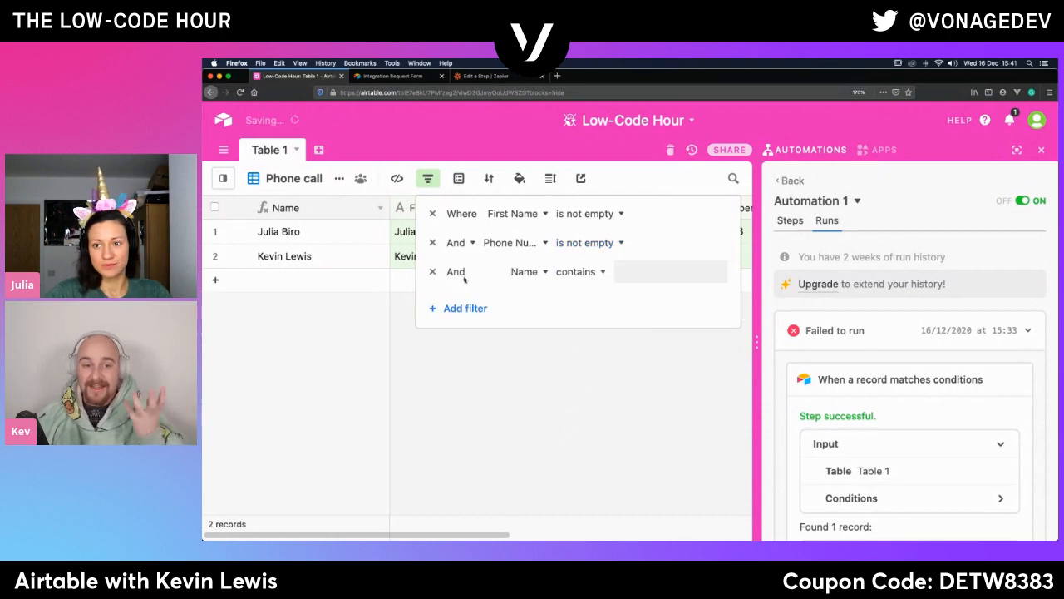
{"action": "left_click", "coordinate": [523, 272]}
{"action": "left_click", "coordinate": [506, 453]}
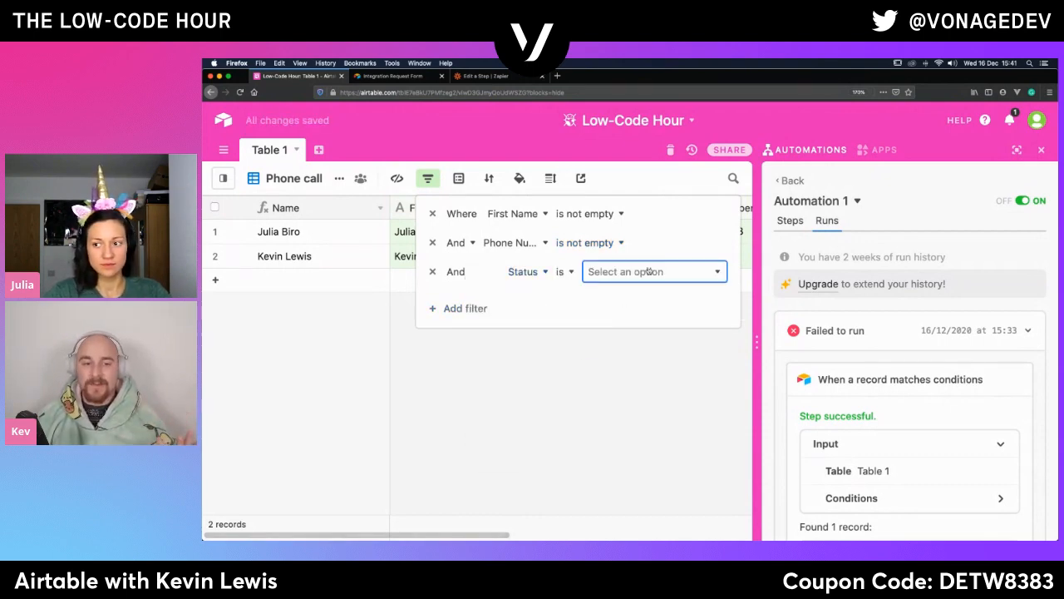
{"action": "left_click", "coordinate": [611, 272]}
{"action": "left_click", "coordinate": [601, 319]}
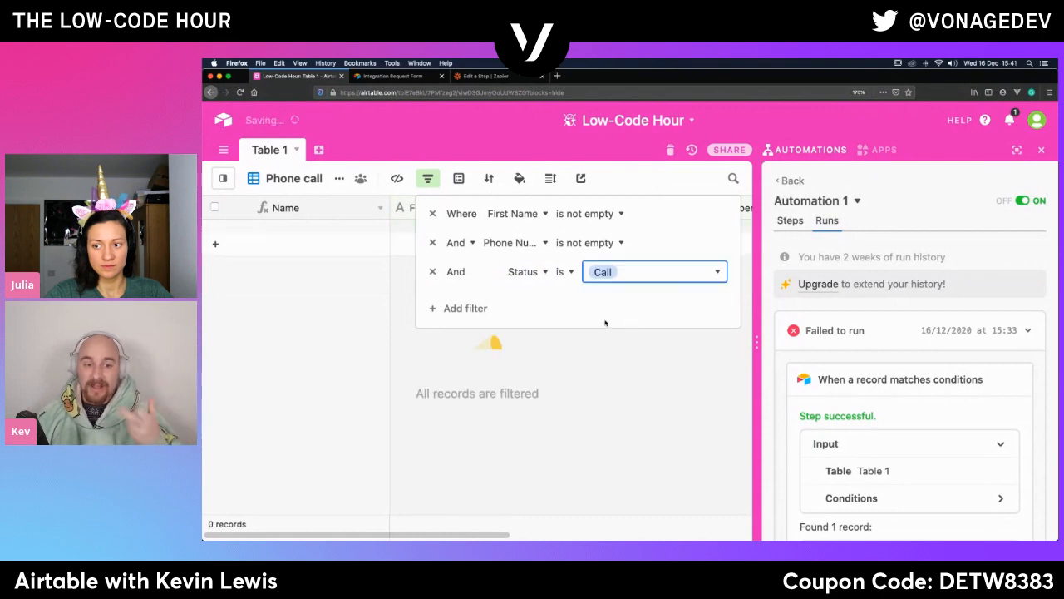
{"action": "left_click", "coordinate": [495, 491]}
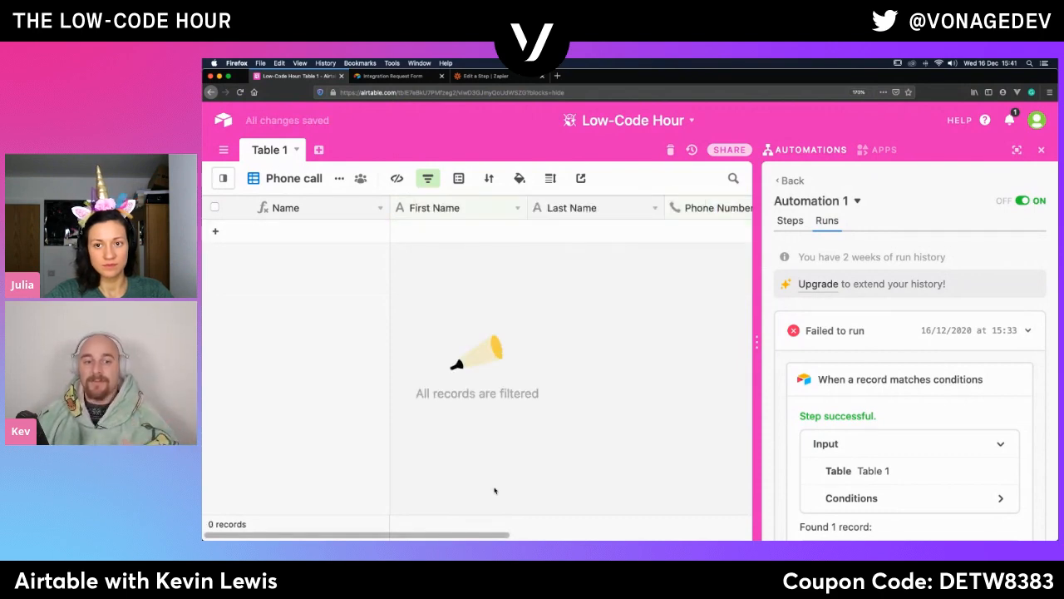
- Switch to the main Grid view and clear the Status value of the first record
{"action": "left_click", "coordinate": [223, 179]}
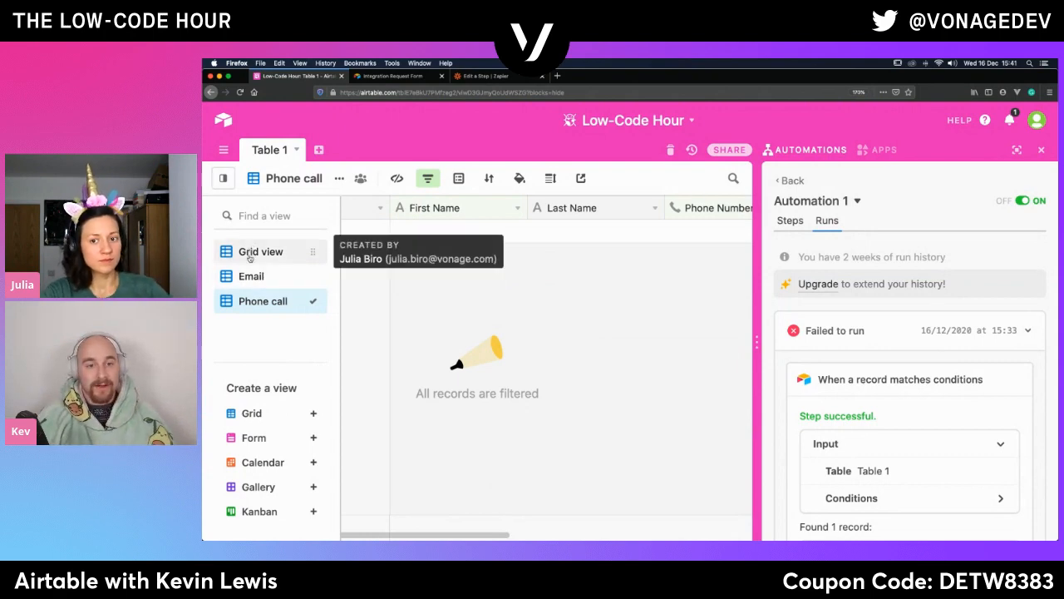
{"action": "left_click", "coordinate": [250, 255]}
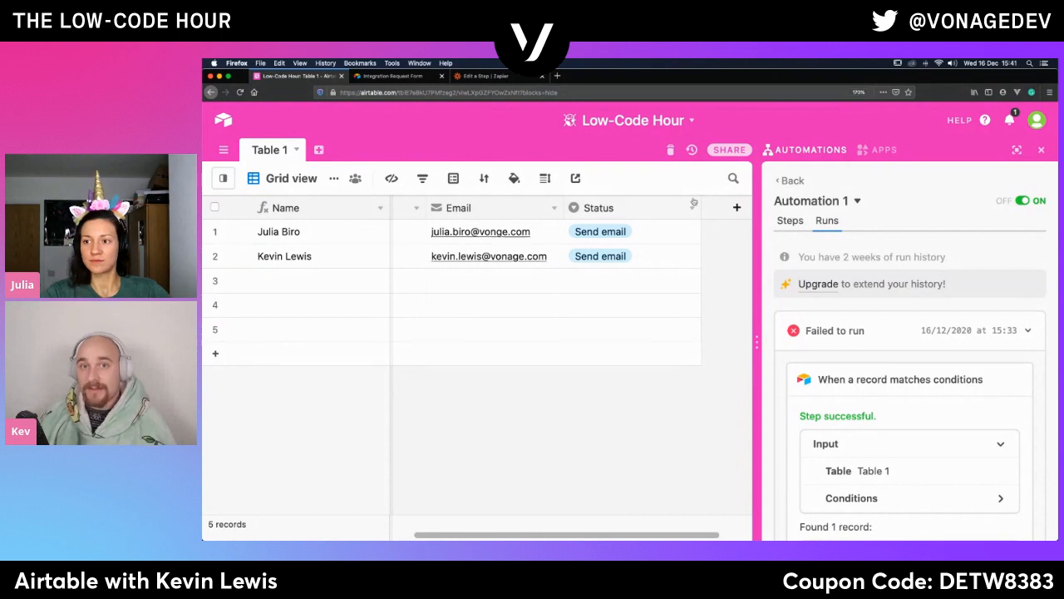
{"action": "left_click", "coordinate": [686, 233]}
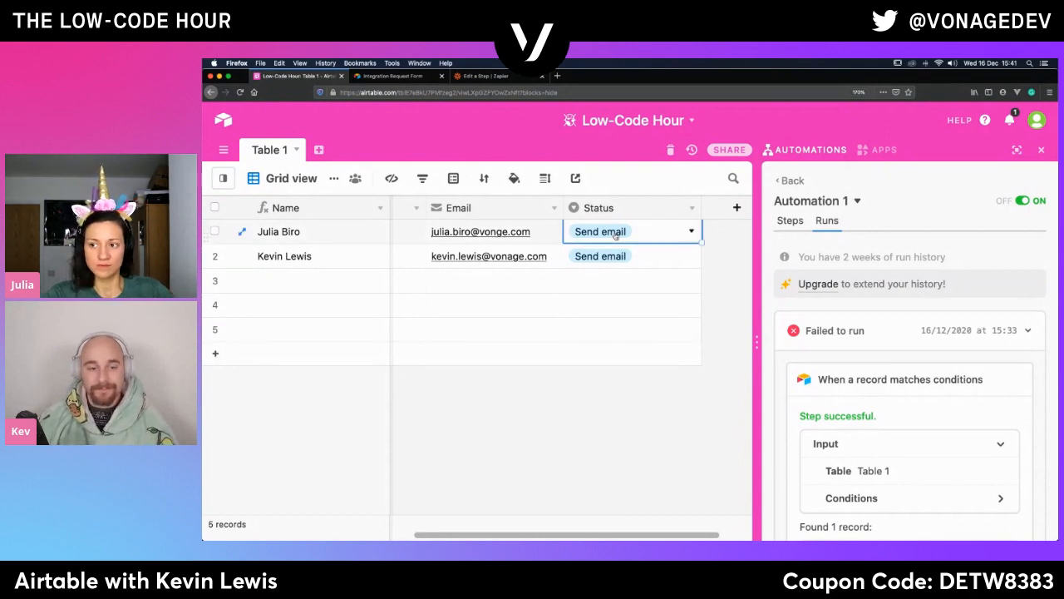
{"action": "left_click", "coordinate": [689, 234]}
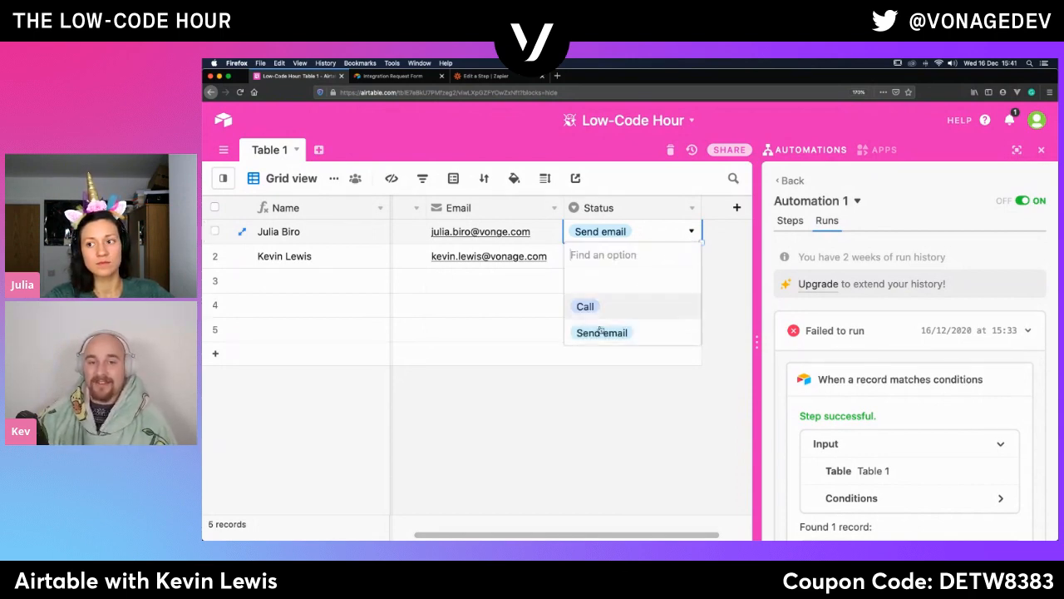
{"action": "left_click", "coordinate": [595, 282]}
{"action": "left_click", "coordinate": [573, 441]}
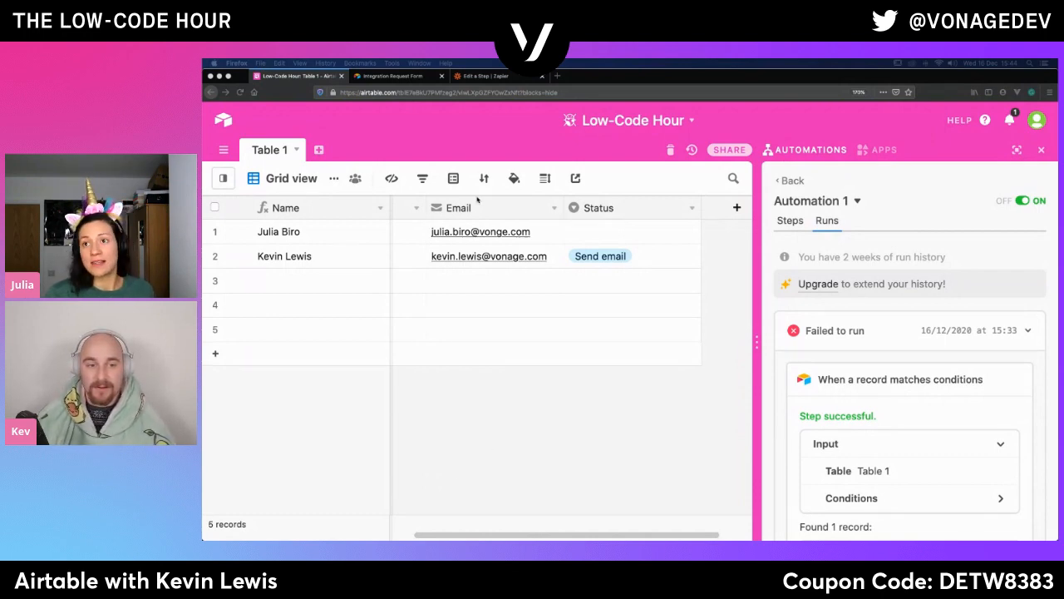
- Switch to the zap in Zapier and review the available Airtable trigger events and the trigger and action layout
{"action": "left_click", "coordinate": [480, 76]}
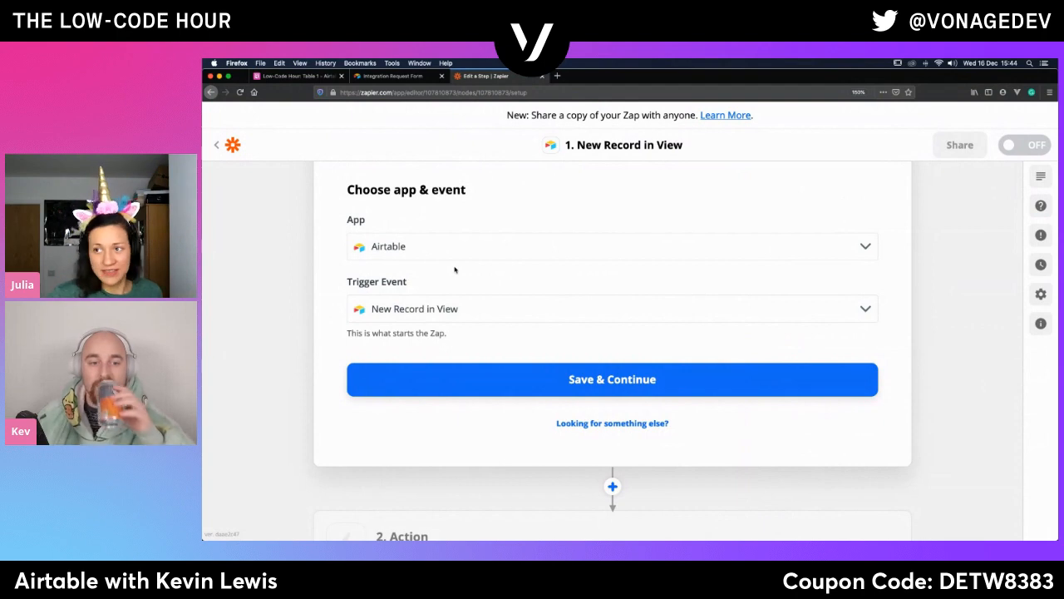
{"action": "left_click", "coordinate": [424, 310]}
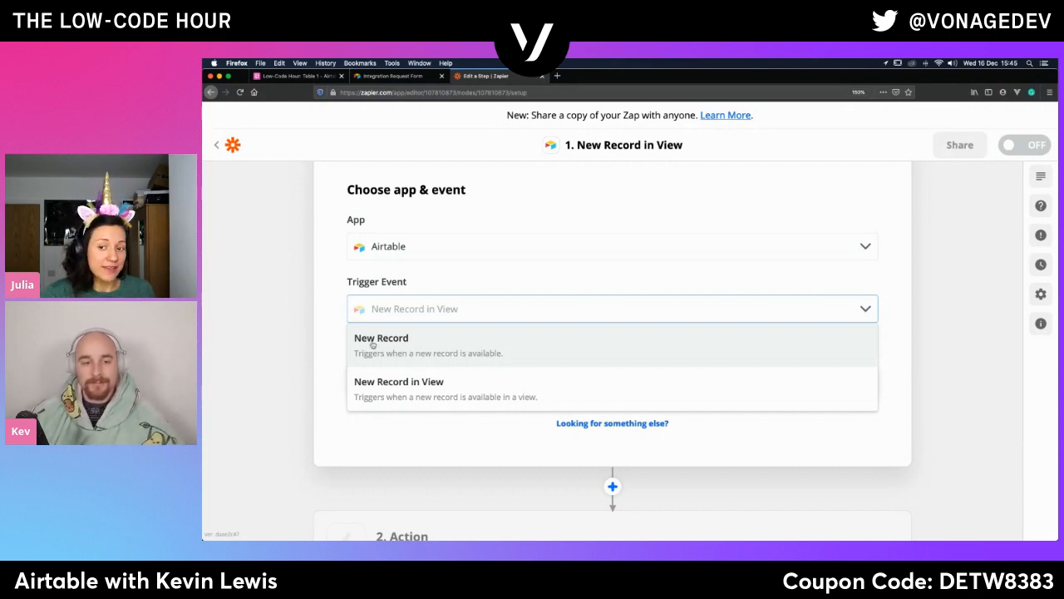
{"action": "left_click", "coordinate": [293, 349]}
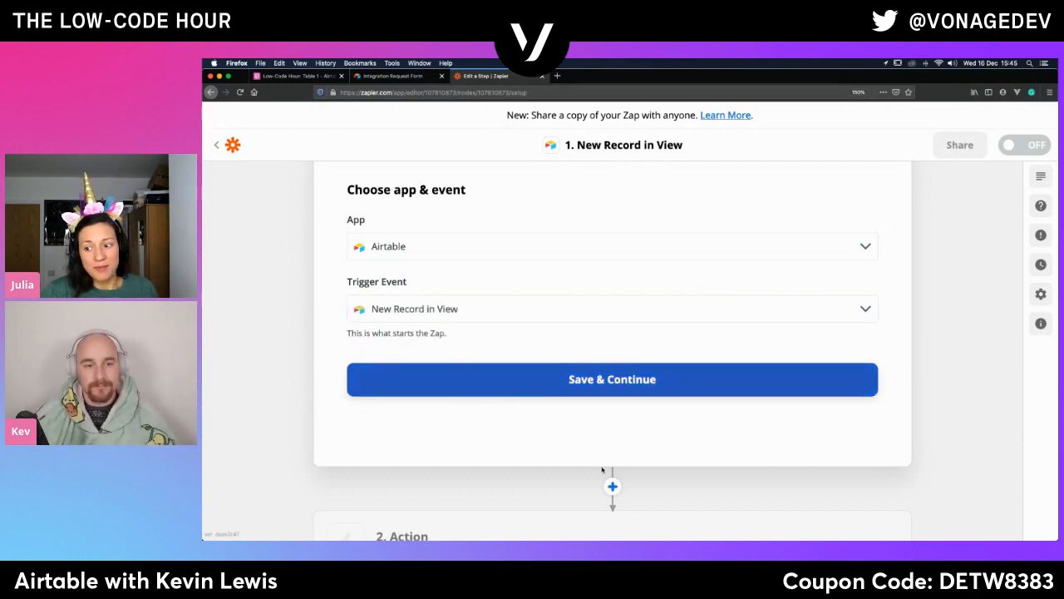
{"action": "scroll", "coordinate": [612, 488], "scroll_direction": "down", "scroll_amount": 3}
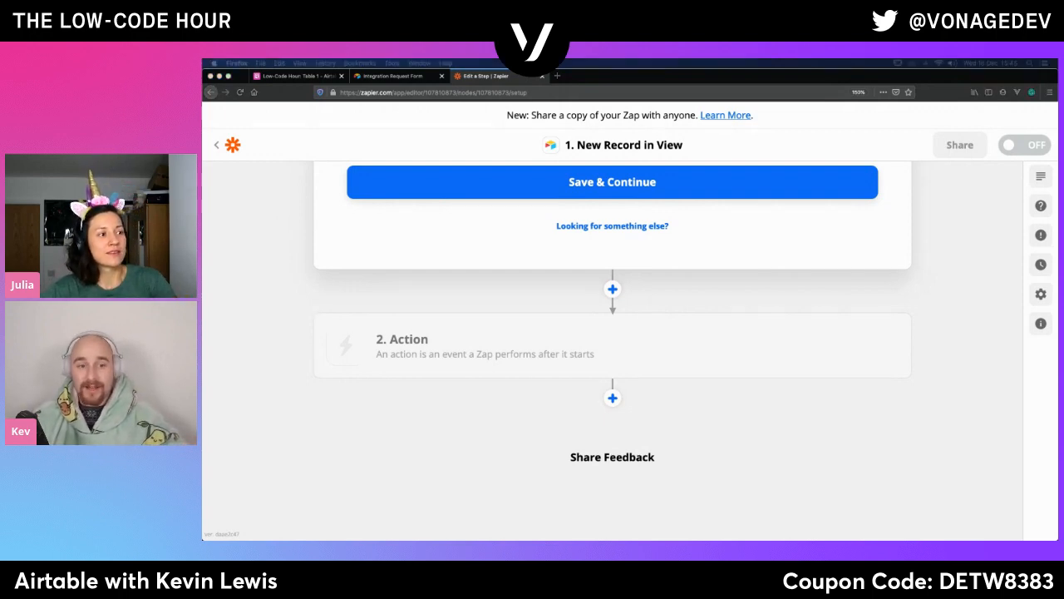
{"action": "left_click", "coordinate": [352, 465]}
{"action": "scroll", "coordinate": [350, 462], "scroll_direction": "up", "scroll_amount": 4}
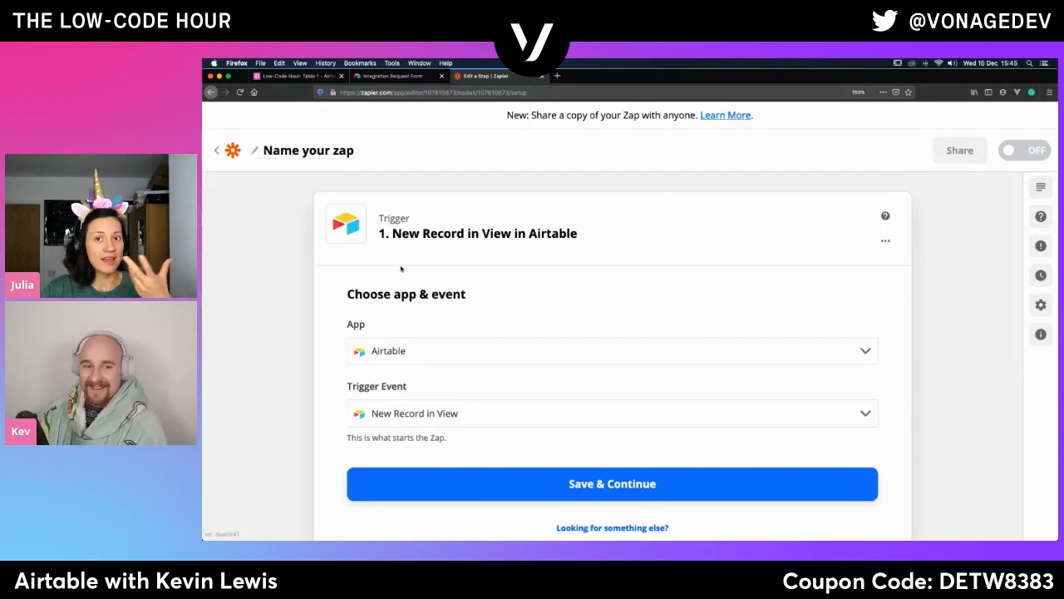
- Switch back to the Low-Code Hour base in Airtable, show its apps area and open the app marketplace
{"action": "left_click", "coordinate": [294, 76]}
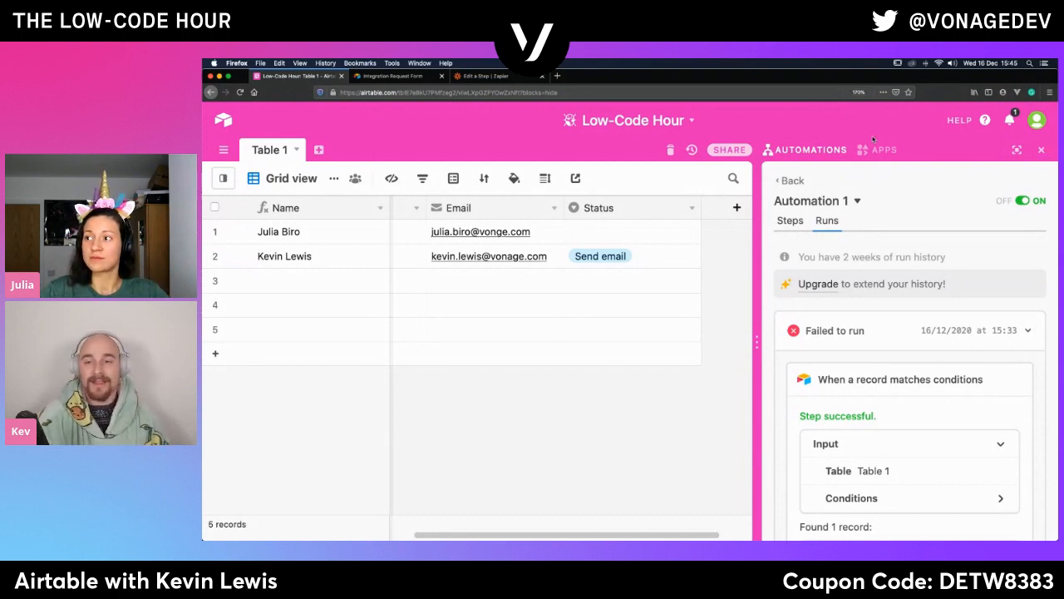
{"action": "left_click", "coordinate": [887, 153]}
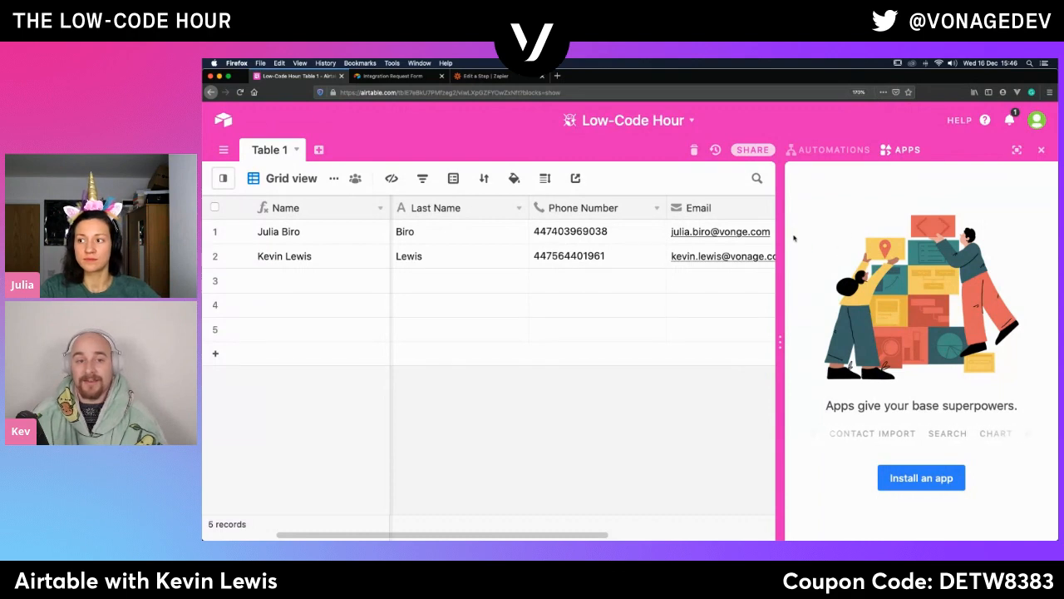
{"action": "left_click_drag", "start_coordinate": [777, 262], "coordinate": [708, 266]}
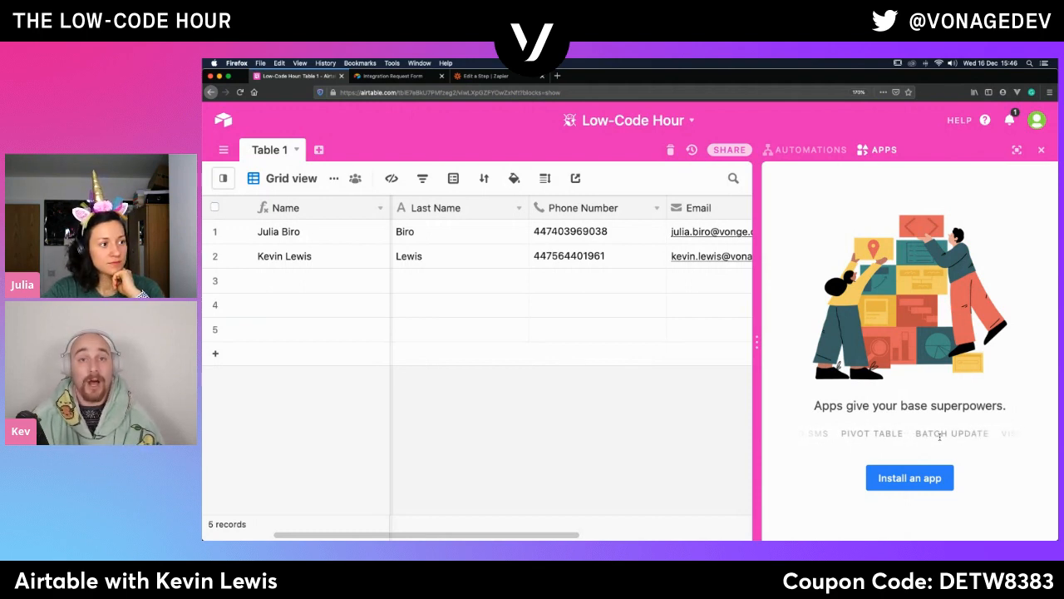
{"action": "left_click", "coordinate": [911, 476]}
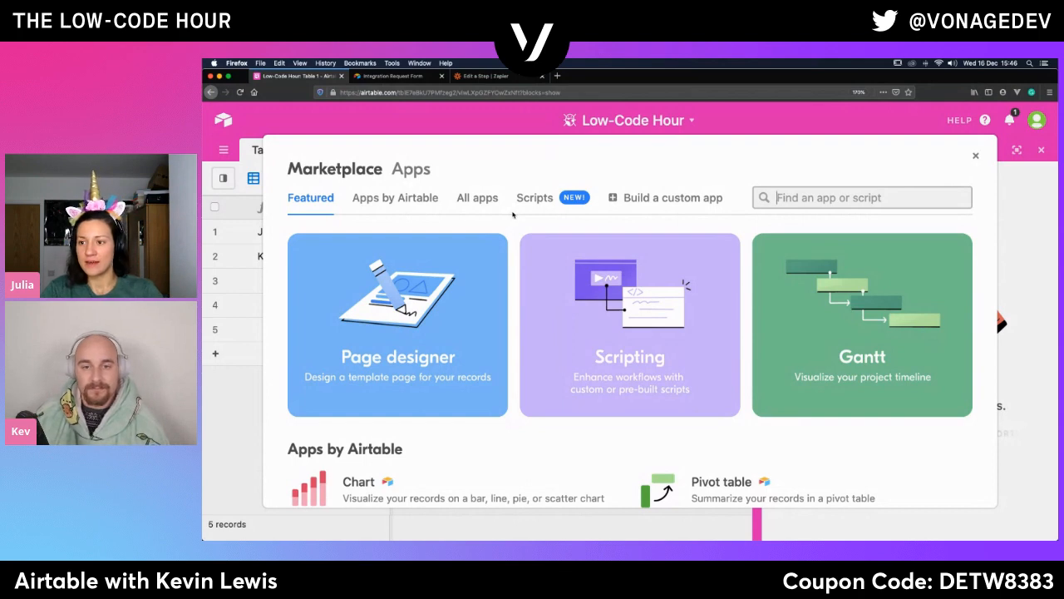
- Browse the featured marketplace page, examining the highlighted apps, apps by Airtable, third-party apps and scripts
{"action": "scroll", "coordinate": [501, 337], "scroll_direction": "down", "scroll_amount": 2}
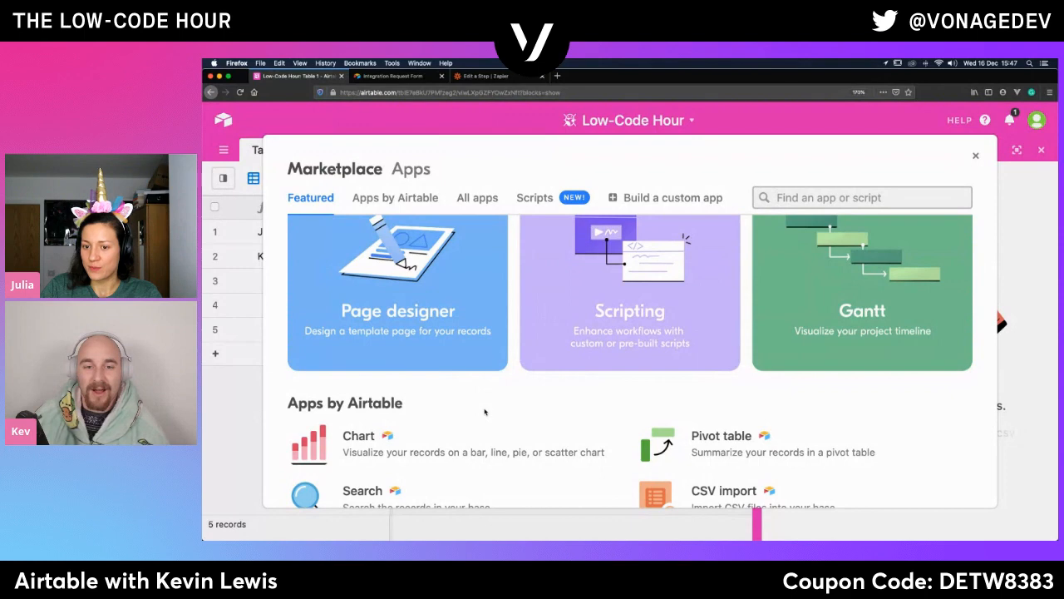
{"action": "scroll", "coordinate": [485, 411], "scroll_direction": "down", "scroll_amount": 4}
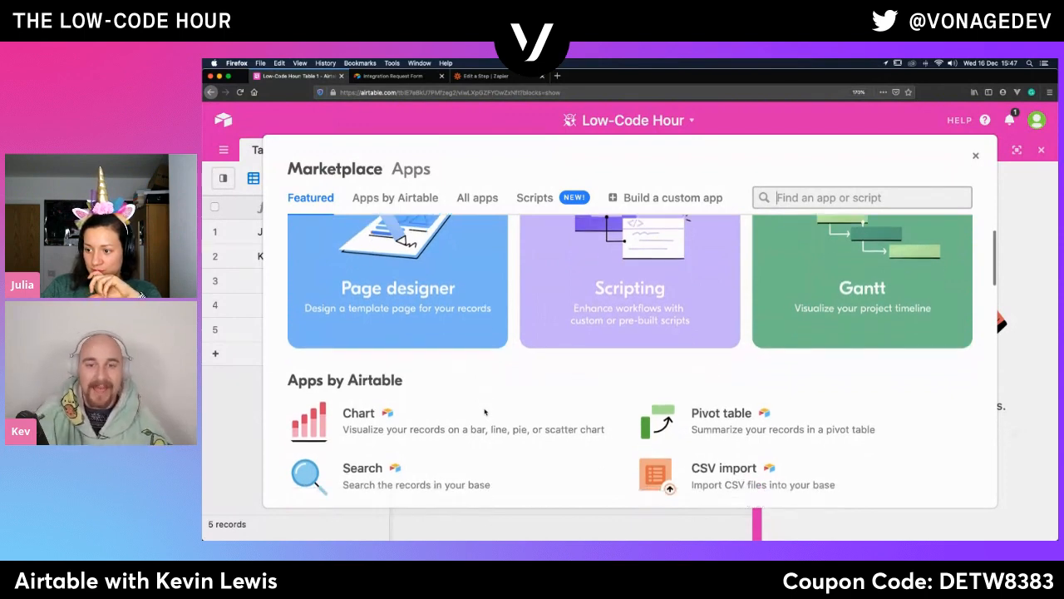
{"action": "scroll", "coordinate": [485, 412], "scroll_direction": "down", "scroll_amount": 3}
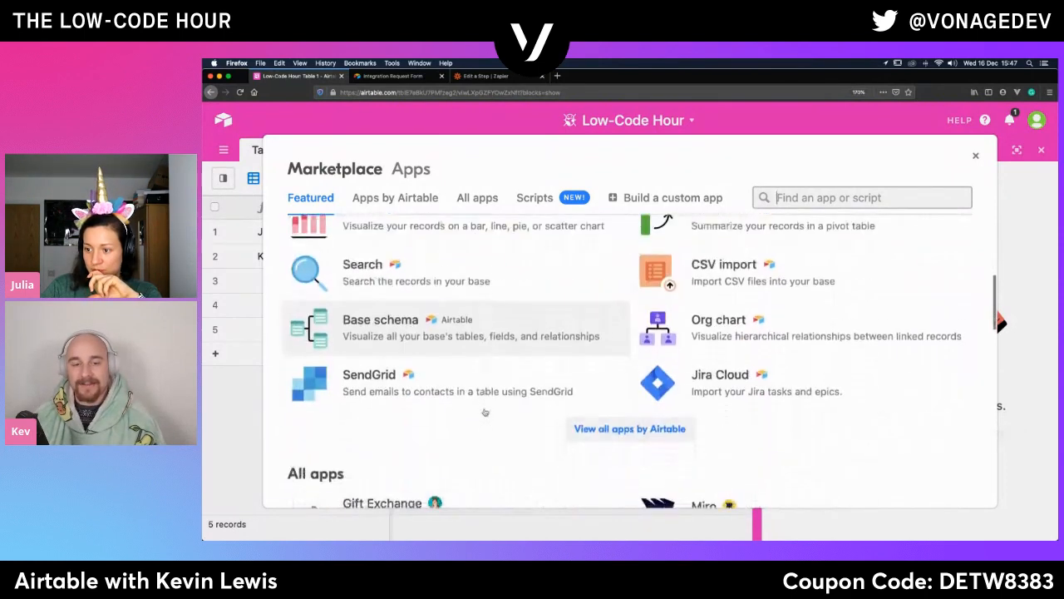
{"action": "scroll", "coordinate": [485, 411], "scroll_direction": "down", "scroll_amount": 3}
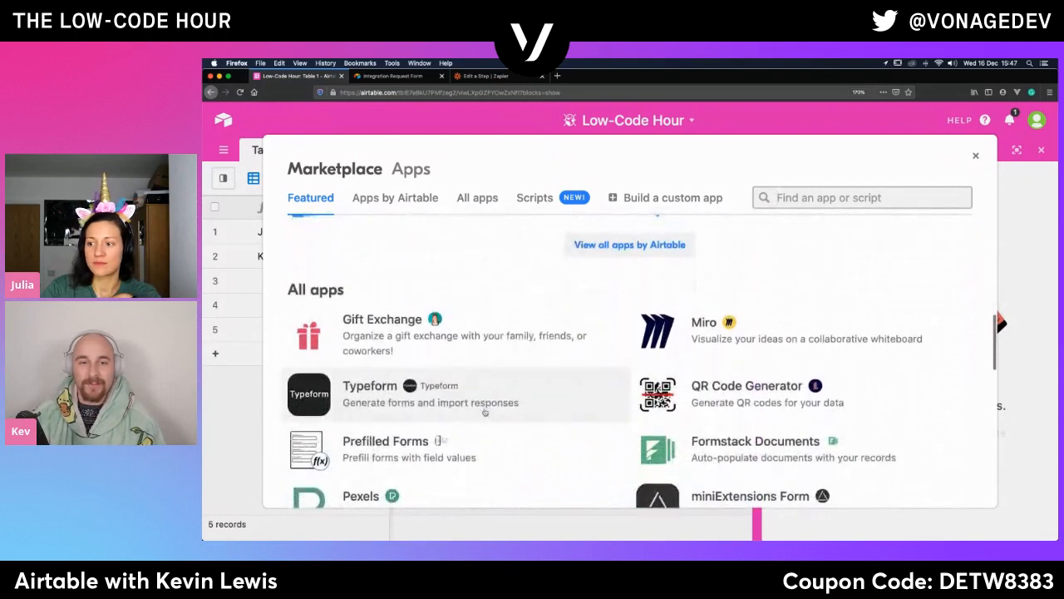
{"action": "scroll", "coordinate": [485, 412], "scroll_direction": "down", "scroll_amount": 3}
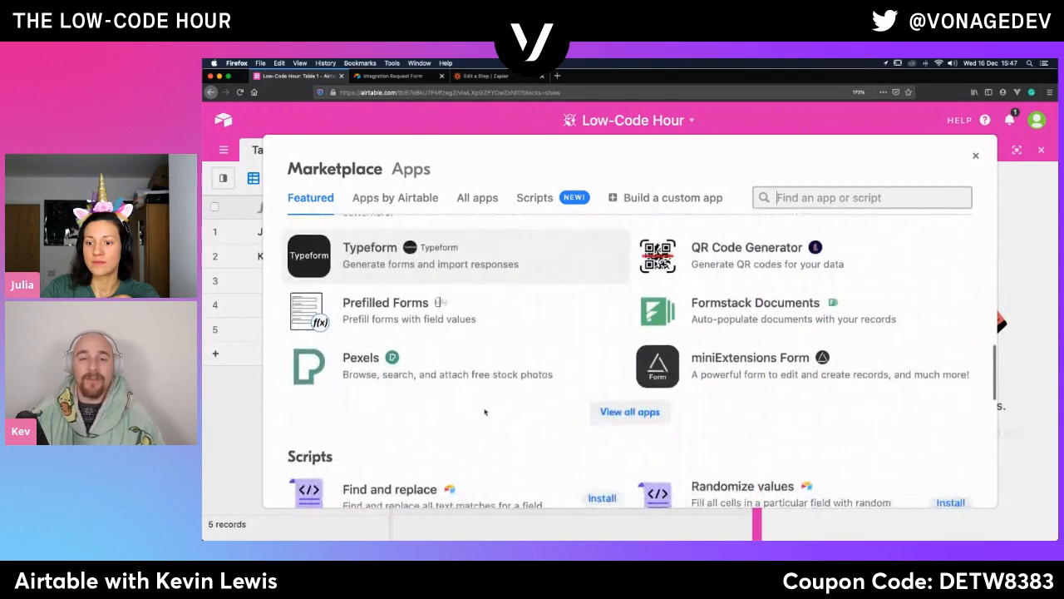
{"action": "scroll", "coordinate": [485, 412], "scroll_direction": "down", "scroll_amount": 2}
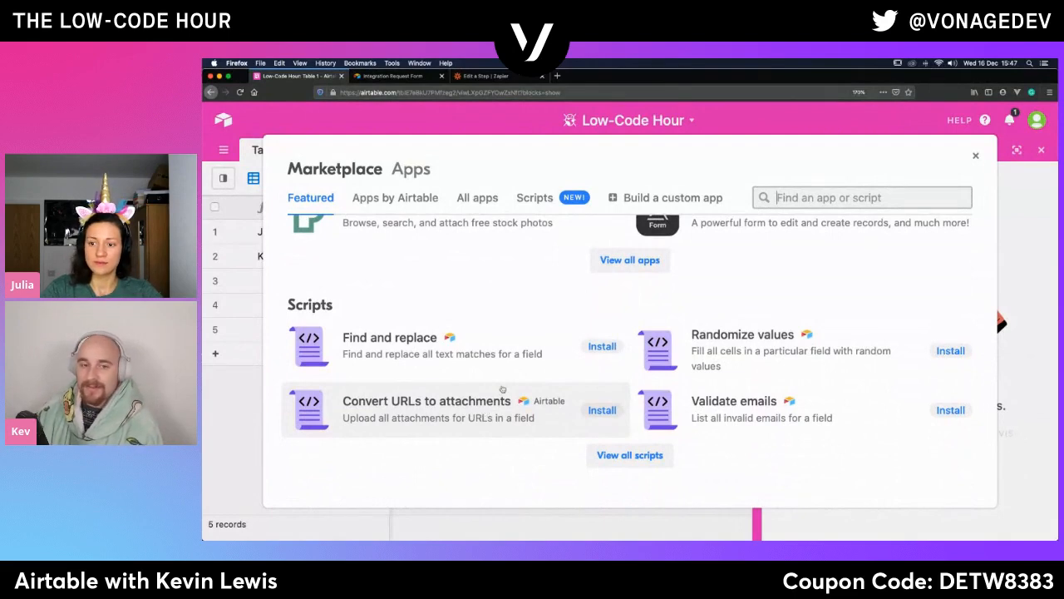
{"action": "scroll", "coordinate": [502, 390], "scroll_direction": "up", "scroll_amount": 4}
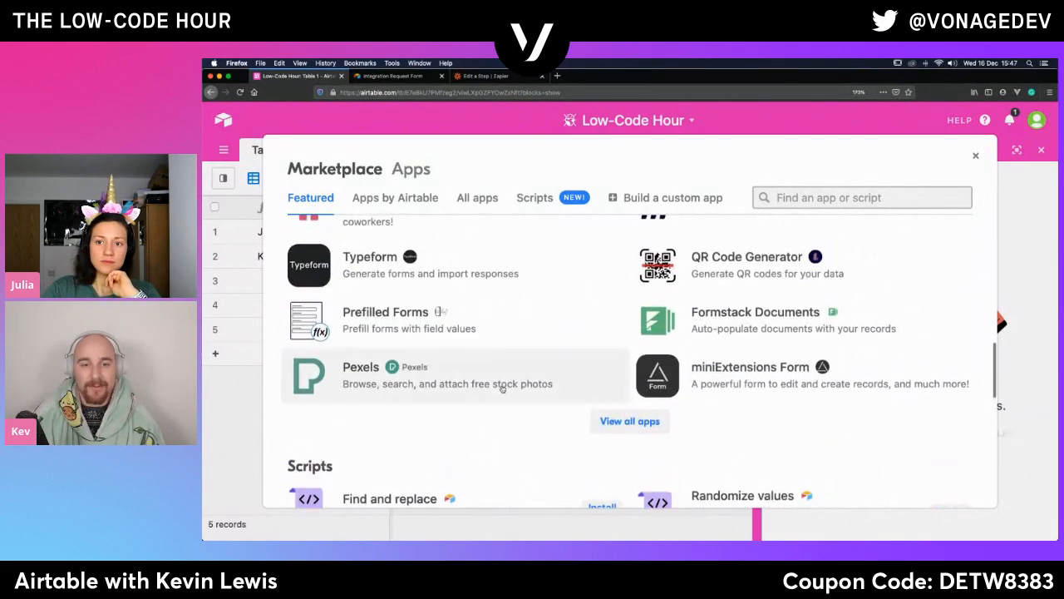
{"action": "scroll", "coordinate": [502, 389], "scroll_direction": "up", "scroll_amount": 2}
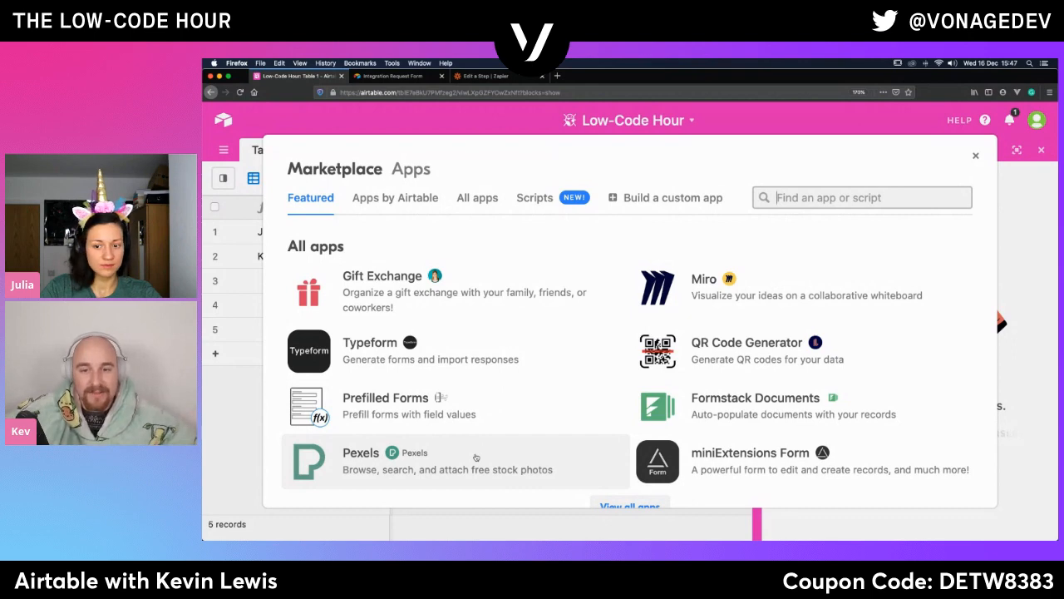
{"action": "scroll", "coordinate": [475, 458], "scroll_direction": "up", "scroll_amount": 4}
{"action": "scroll", "coordinate": [476, 457], "scroll_direction": "up", "scroll_amount": 3}
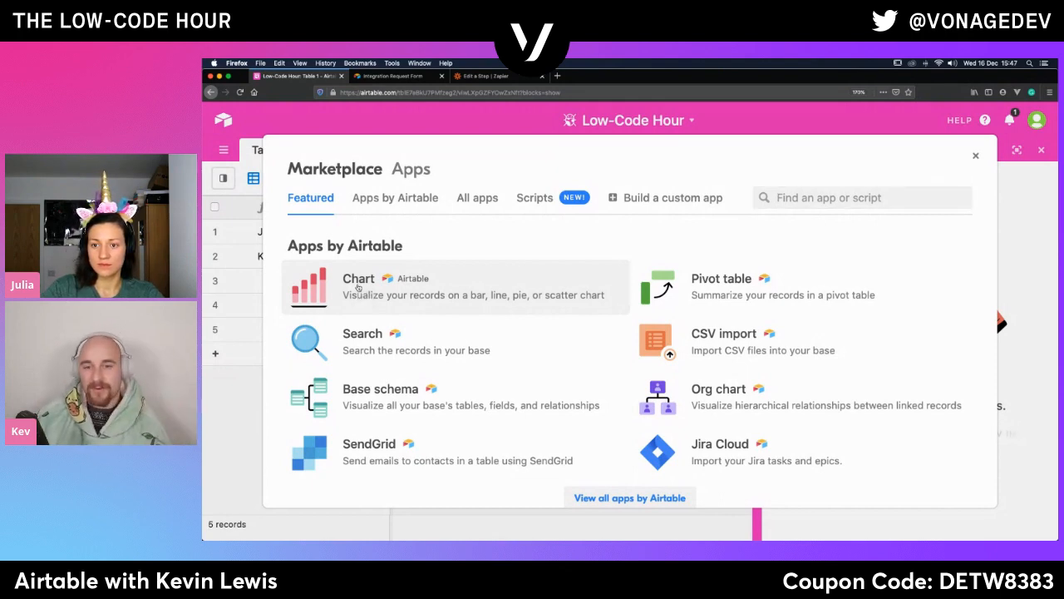
- Review the Chart app's description and browse the full list of apps by Airtable
{"action": "left_click", "coordinate": [358, 287]}
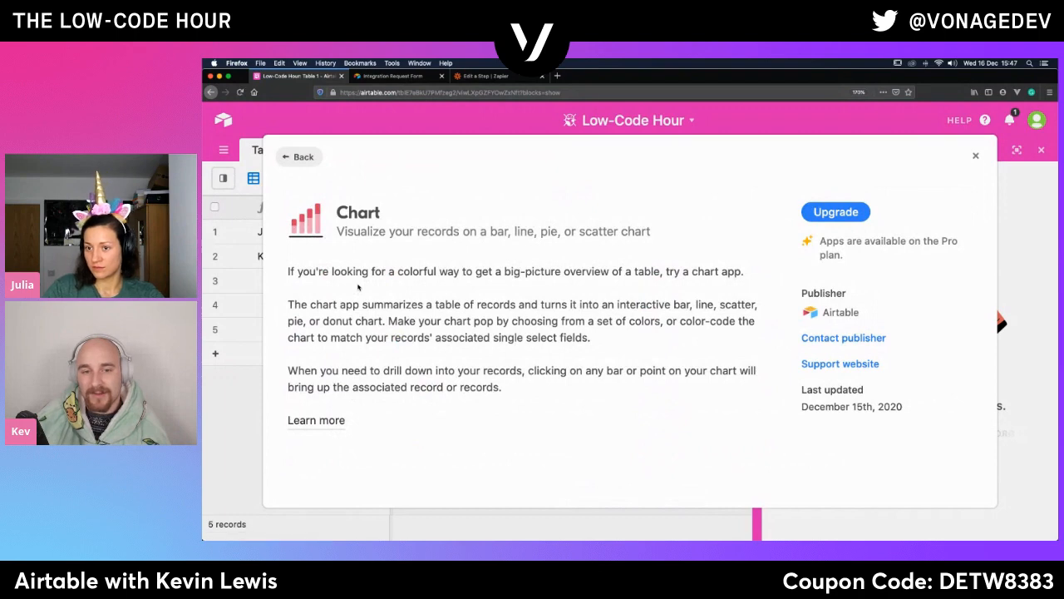
{"action": "left_click", "coordinate": [300, 156]}
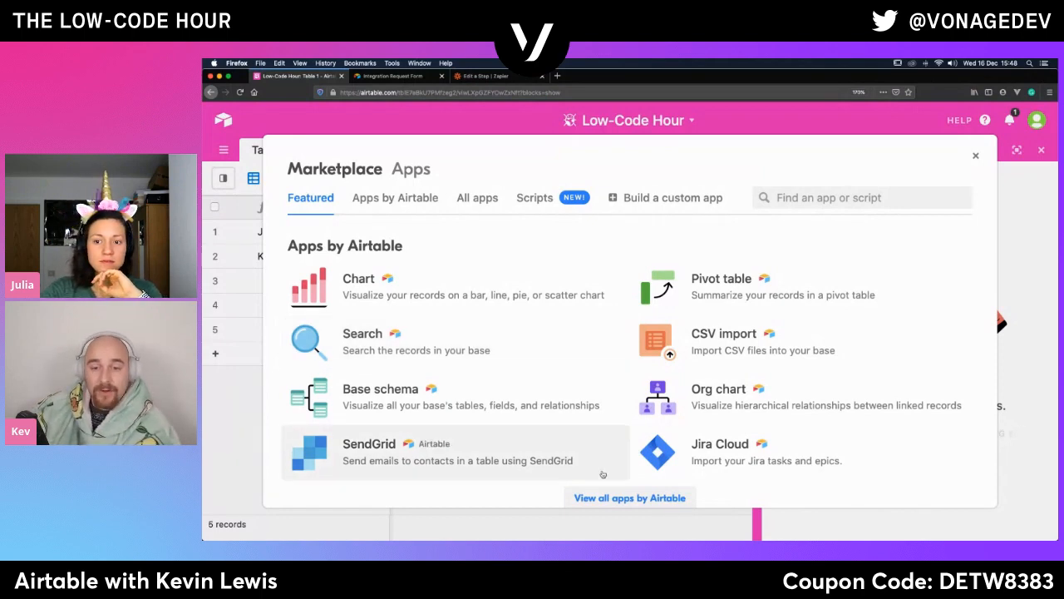
{"action": "left_click", "coordinate": [605, 499]}
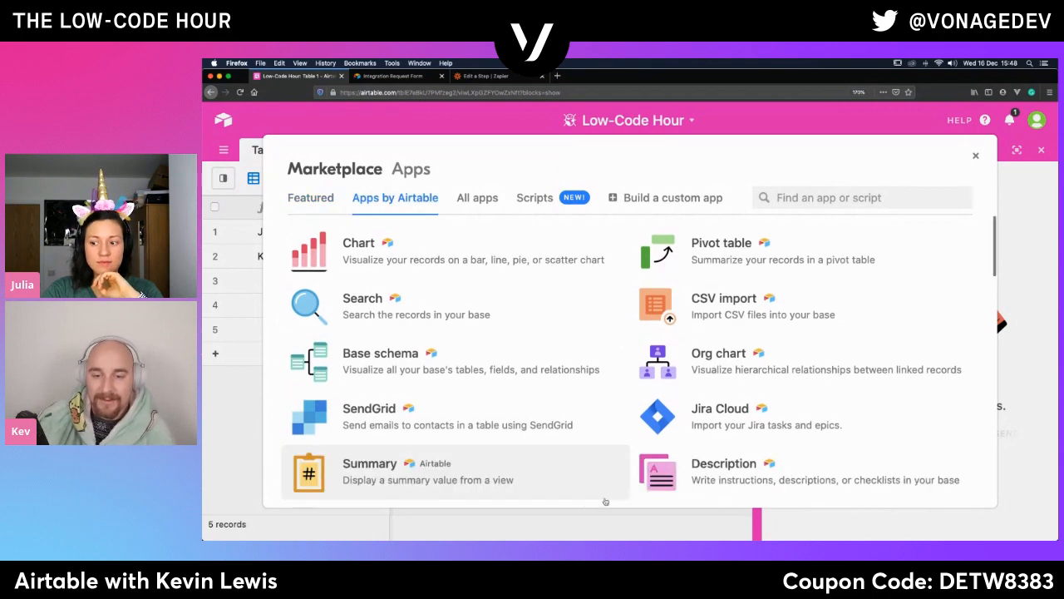
{"action": "scroll", "coordinate": [616, 430], "scroll_direction": "down", "scroll_amount": 1}
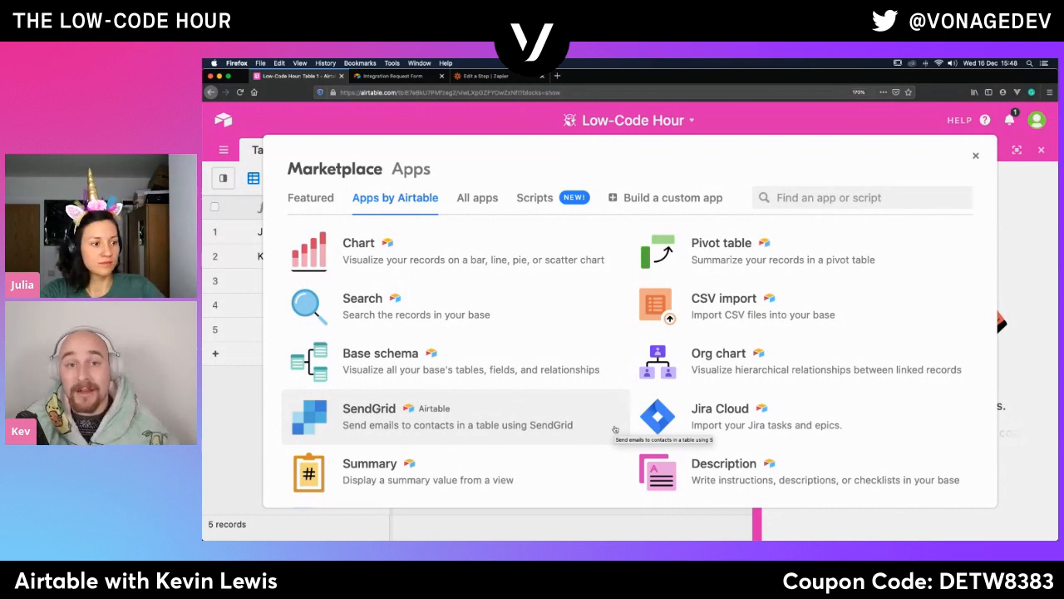
{"action": "scroll", "coordinate": [614, 429], "scroll_direction": "down", "scroll_amount": 1}
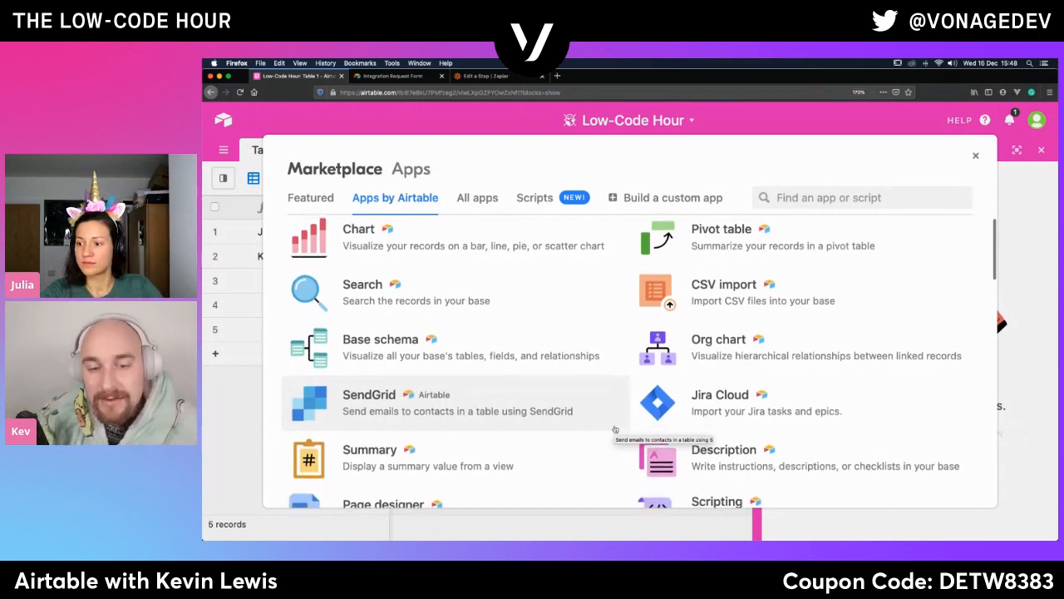
{"action": "scroll", "coordinate": [615, 429], "scroll_direction": "down", "scroll_amount": 1}
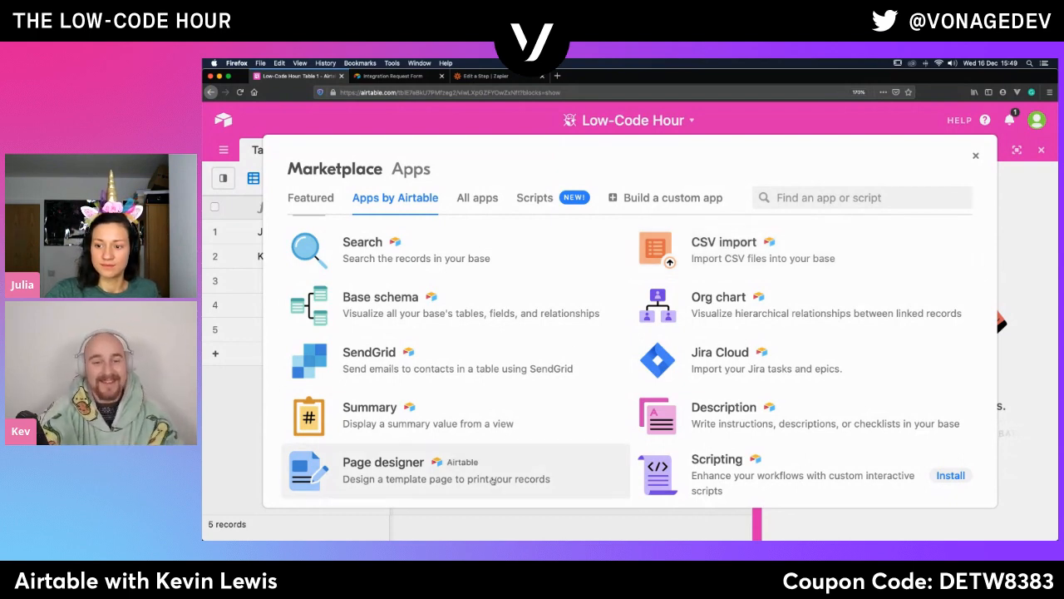
{"action": "scroll", "coordinate": [492, 481], "scroll_direction": "down", "scroll_amount": 2}
- Open the Page designer app's details, read its description and play the demo video
{"action": "left_click", "coordinate": [527, 394]}
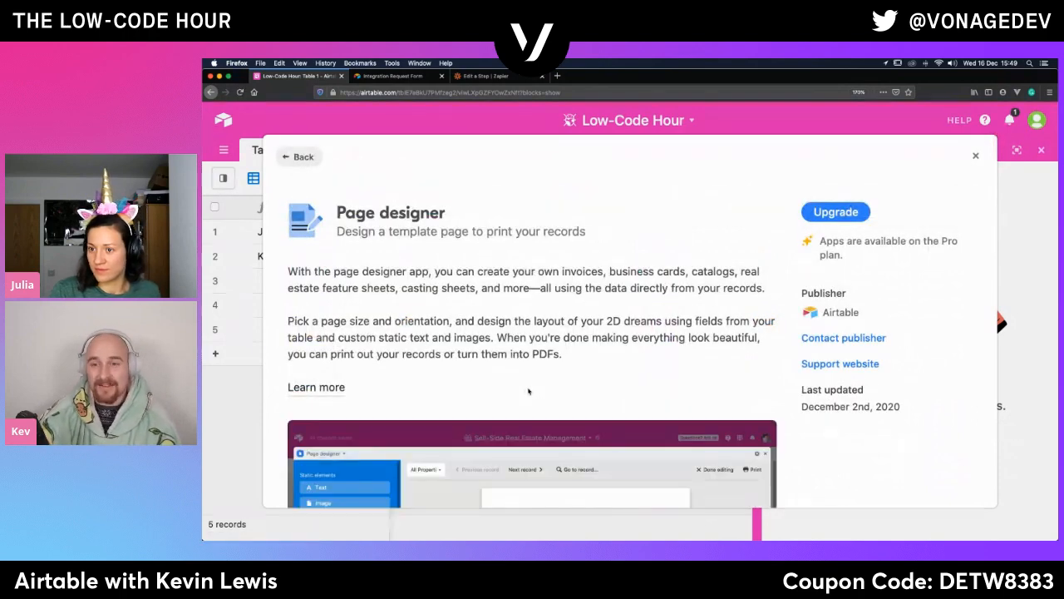
{"action": "scroll", "coordinate": [528, 391], "scroll_direction": "down", "scroll_amount": 5}
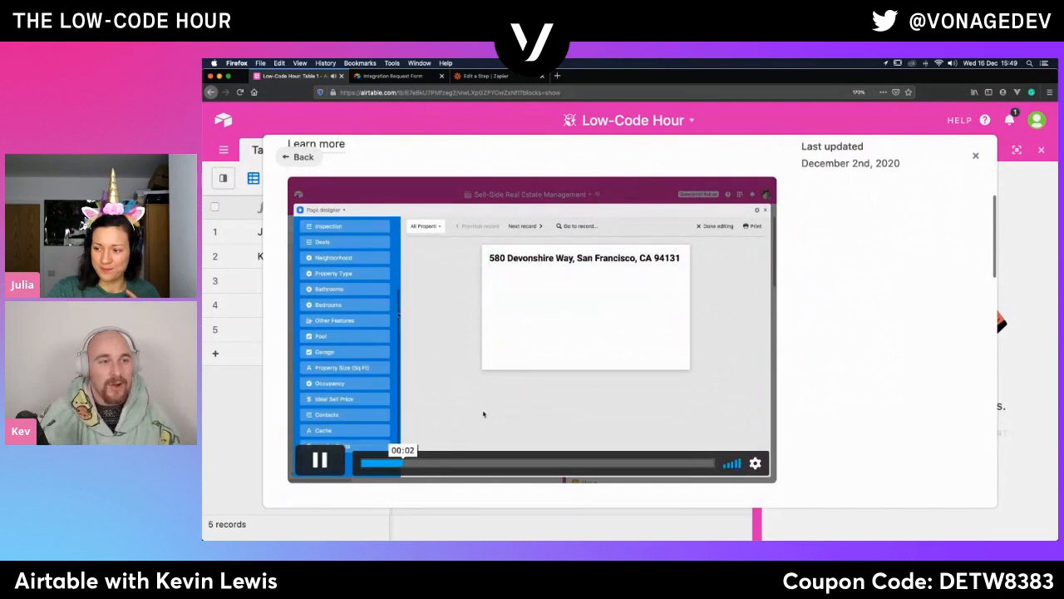
{"action": "left_click", "coordinate": [315, 465]}
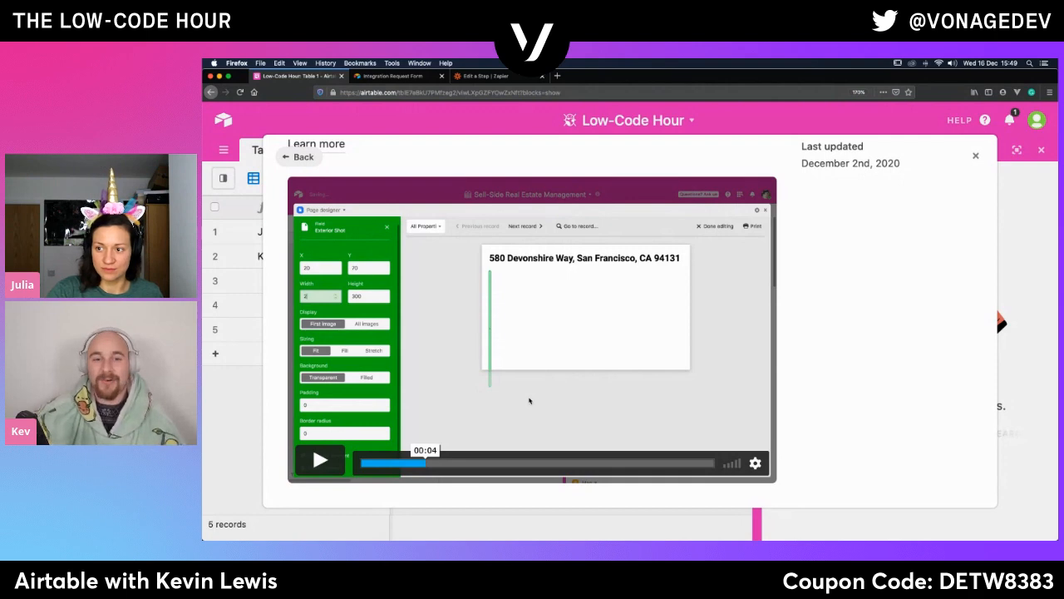
{"action": "scroll", "coordinate": [529, 400], "scroll_direction": "up", "scroll_amount": 3}
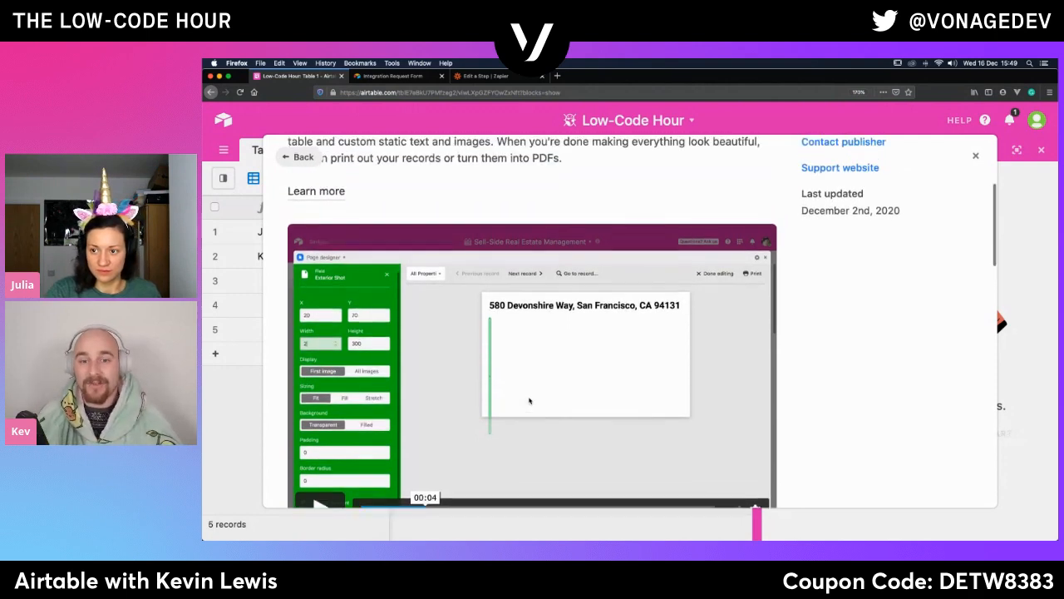
{"action": "scroll", "coordinate": [529, 400], "scroll_direction": "up", "scroll_amount": 10}
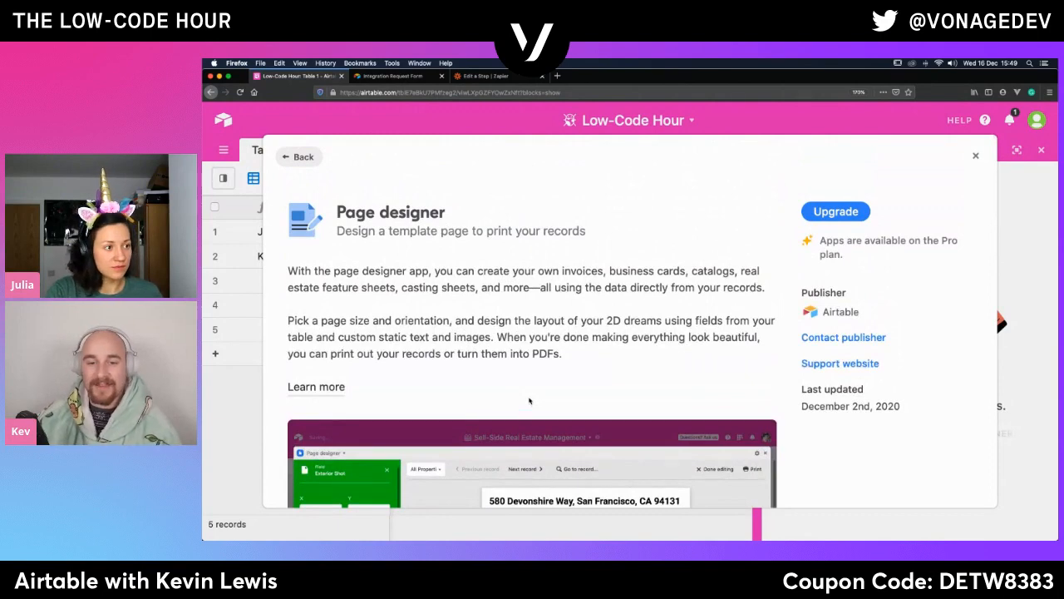
{"action": "scroll", "coordinate": [529, 401], "scroll_direction": "down", "scroll_amount": 10}
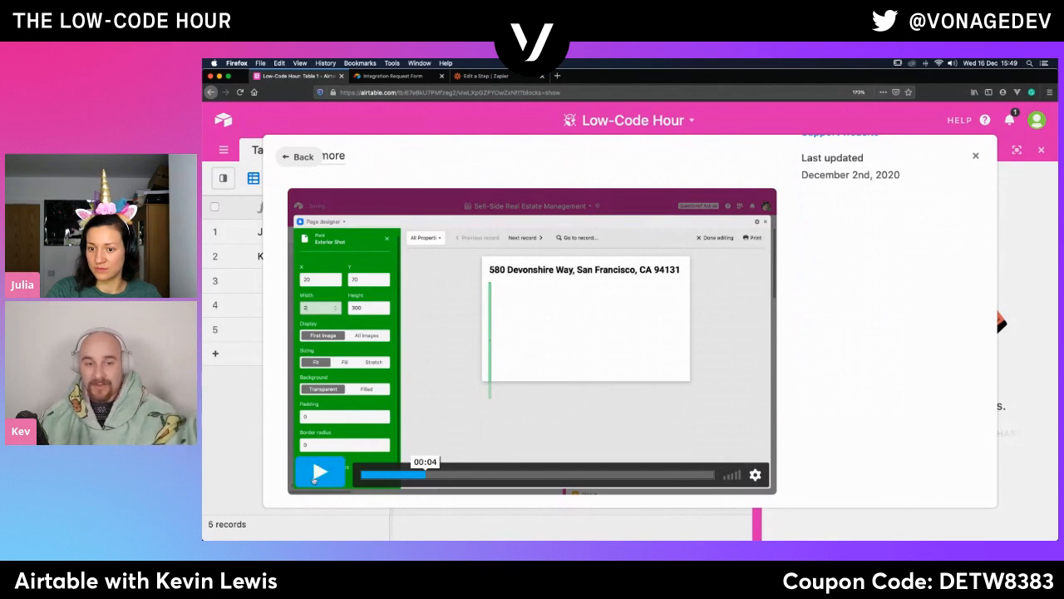
{"action": "left_click", "coordinate": [315, 479]}
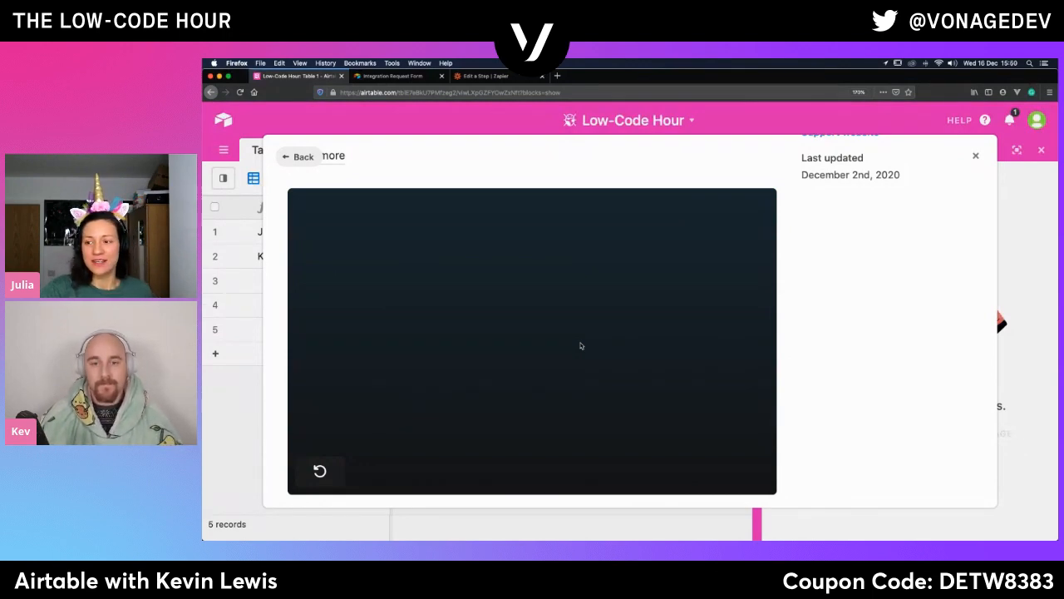
- Examine the example page layouts in the Page designer details and return to the marketplace
{"action": "scroll", "coordinate": [581, 346], "scroll_direction": "down", "scroll_amount": 10}
{"action": "scroll", "coordinate": [581, 346], "scroll_direction": "down", "scroll_amount": 3}
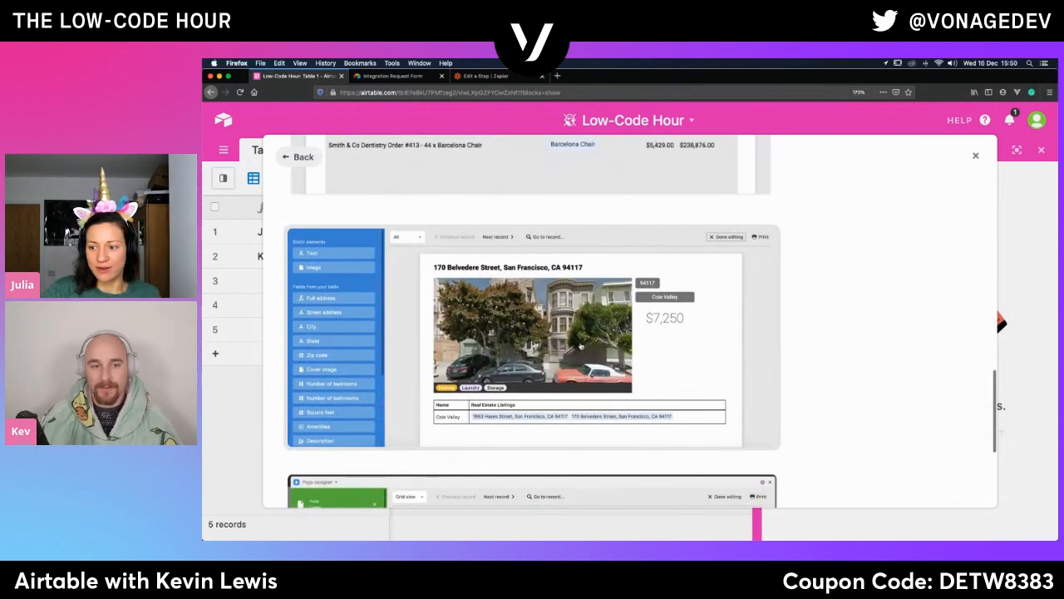
{"action": "scroll", "coordinate": [581, 346], "scroll_direction": "down", "scroll_amount": 5}
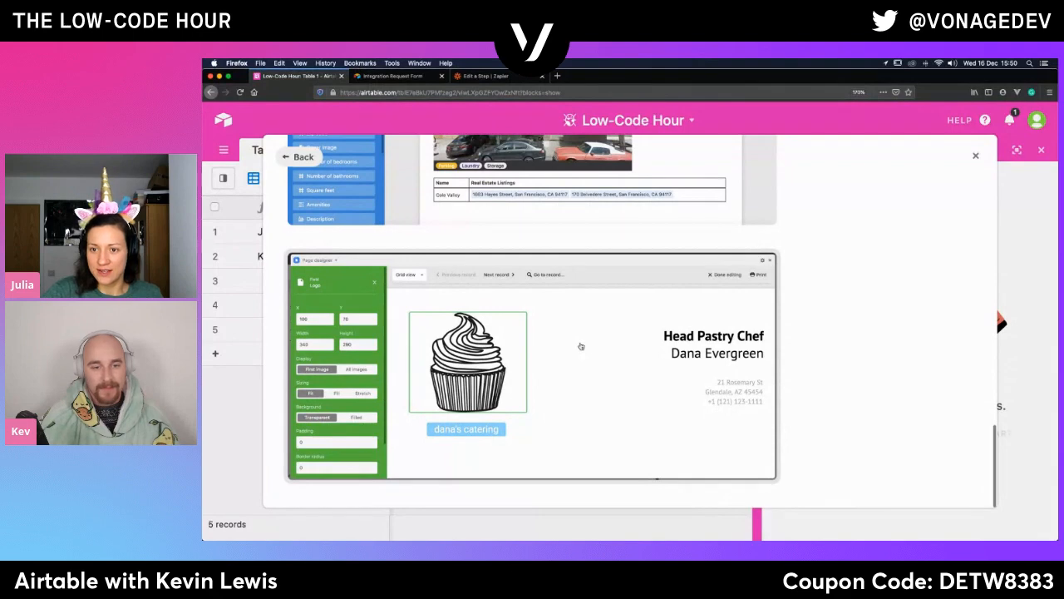
{"action": "scroll", "coordinate": [582, 346], "scroll_direction": "up", "scroll_amount": 10}
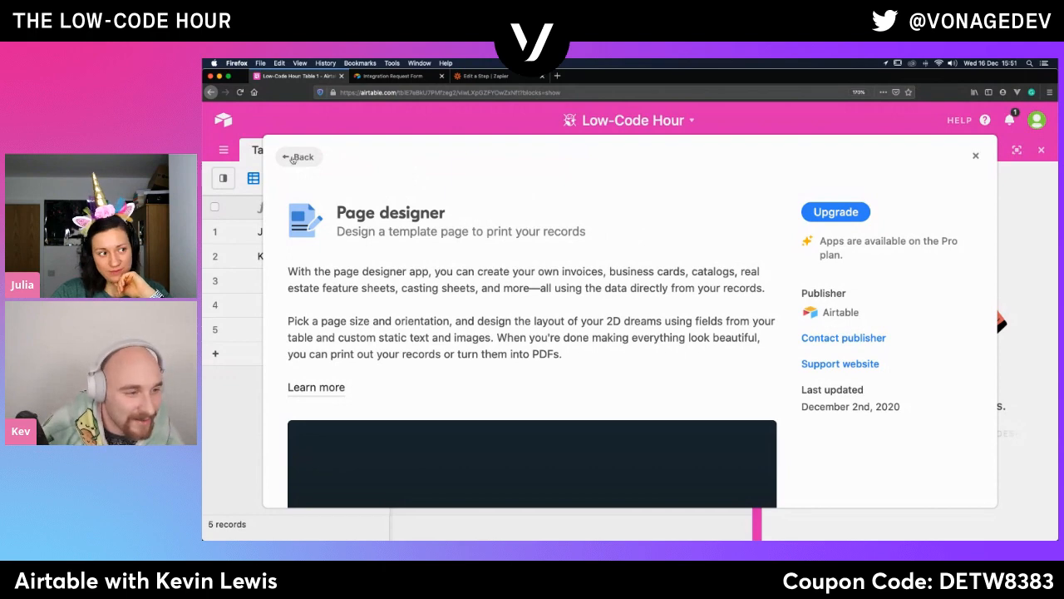
{"action": "left_click", "coordinate": [302, 158]}
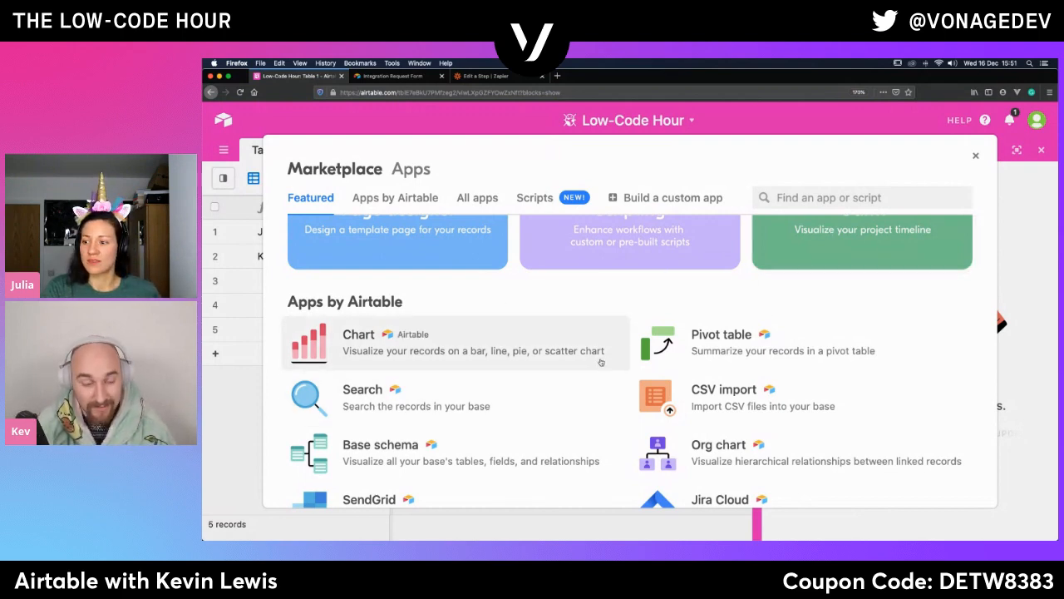
- Look over the apps by Airtable and the All apps section on the featured marketplace page again
{"action": "scroll", "coordinate": [600, 362], "scroll_direction": "down", "scroll_amount": 5}
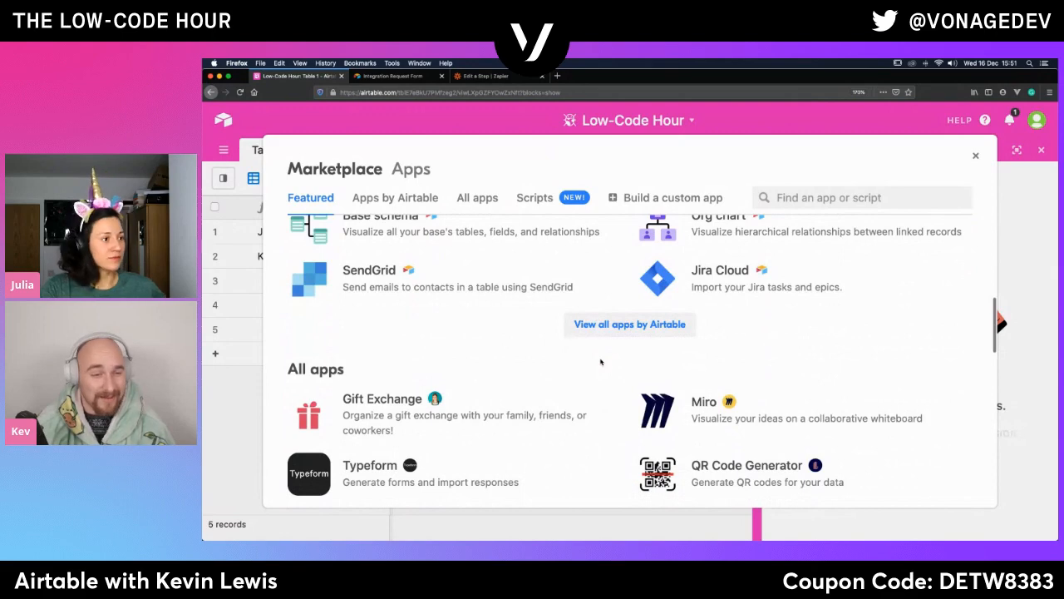
{"action": "scroll", "coordinate": [601, 362], "scroll_direction": "up", "scroll_amount": 1}
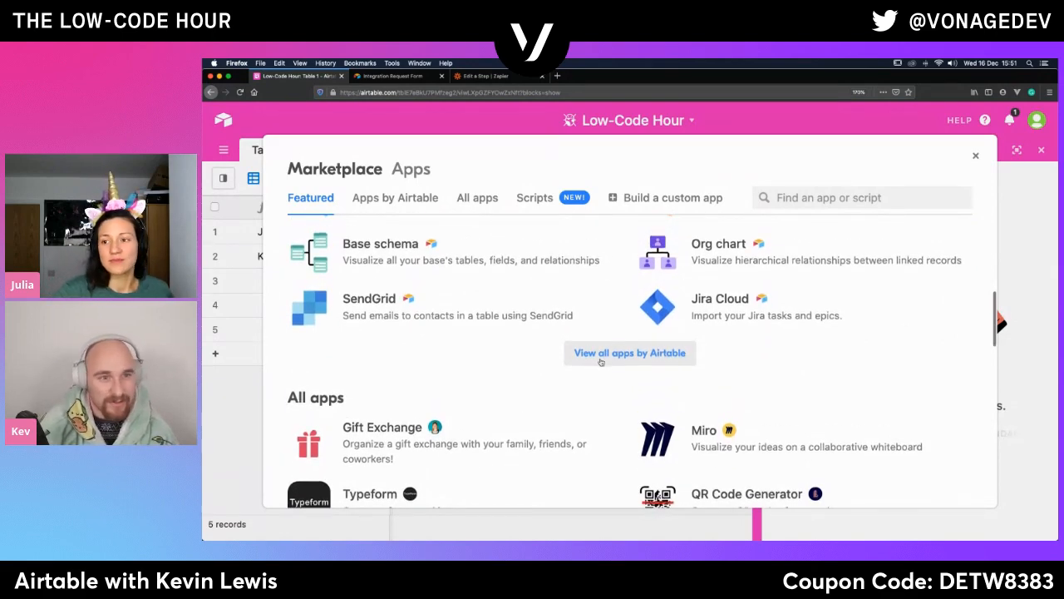
{"action": "scroll", "coordinate": [600, 362], "scroll_direction": "up", "scroll_amount": 1}
{"action": "scroll", "coordinate": [601, 361], "scroll_direction": "up", "scroll_amount": 1}
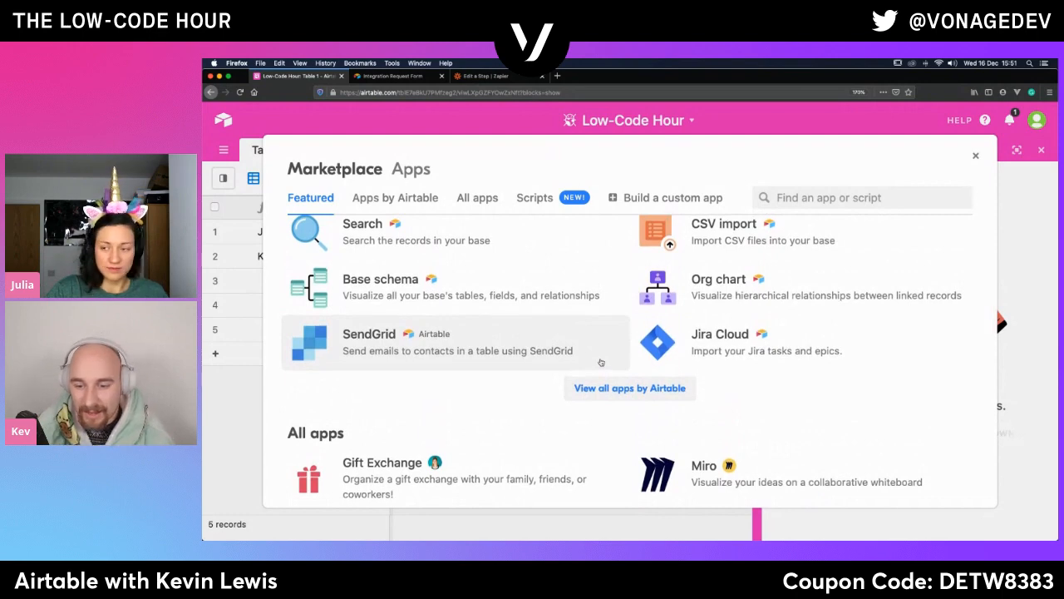
{"action": "scroll", "coordinate": [601, 362], "scroll_direction": "up", "scroll_amount": 3}
{"action": "scroll", "coordinate": [600, 362], "scroll_direction": "up", "scroll_amount": 1}
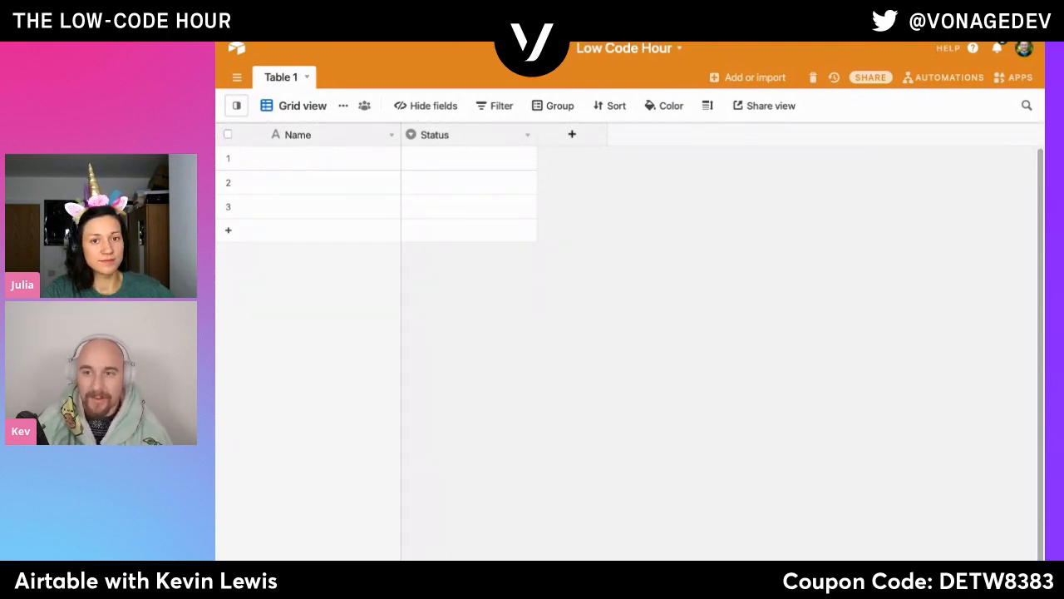
- Delete the Status field from Table 1, leaving the primary Name field's settings unedited
{"action": "double_click", "coordinate": [294, 138]}
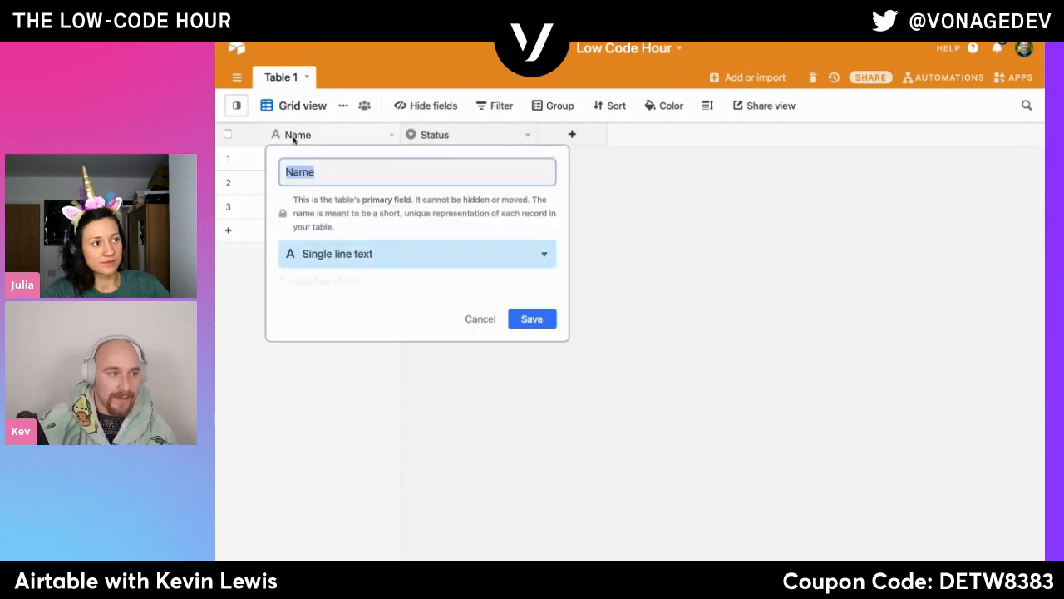
{"action": "left_click", "coordinate": [684, 308]}
{"action": "right_click", "coordinate": [486, 141]}
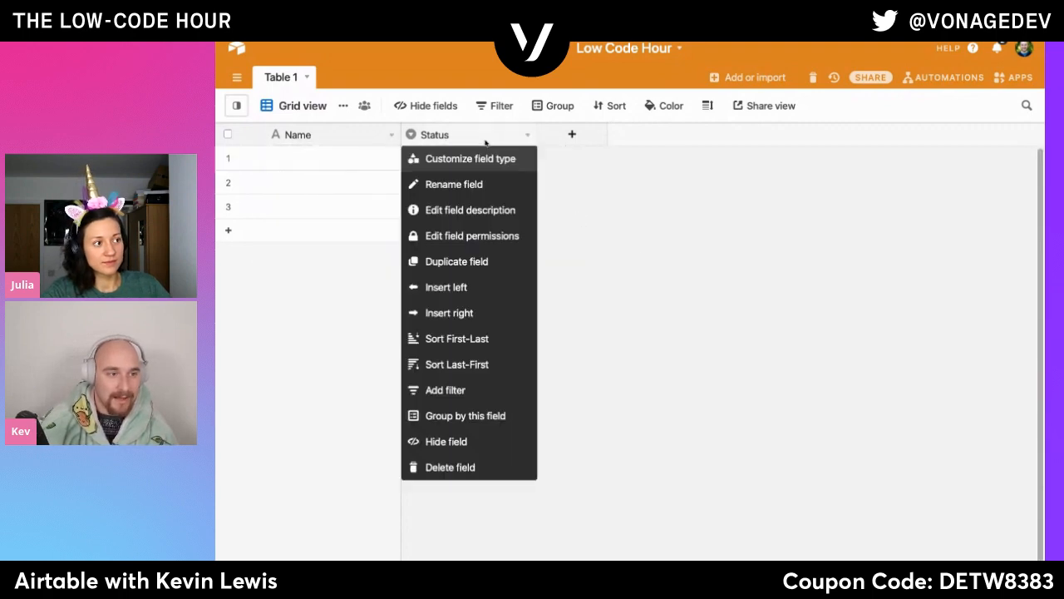
{"action": "left_click", "coordinate": [450, 467]}
- Add a single line text field named First Name beside the Name field
{"action": "left_click", "coordinate": [435, 135]}
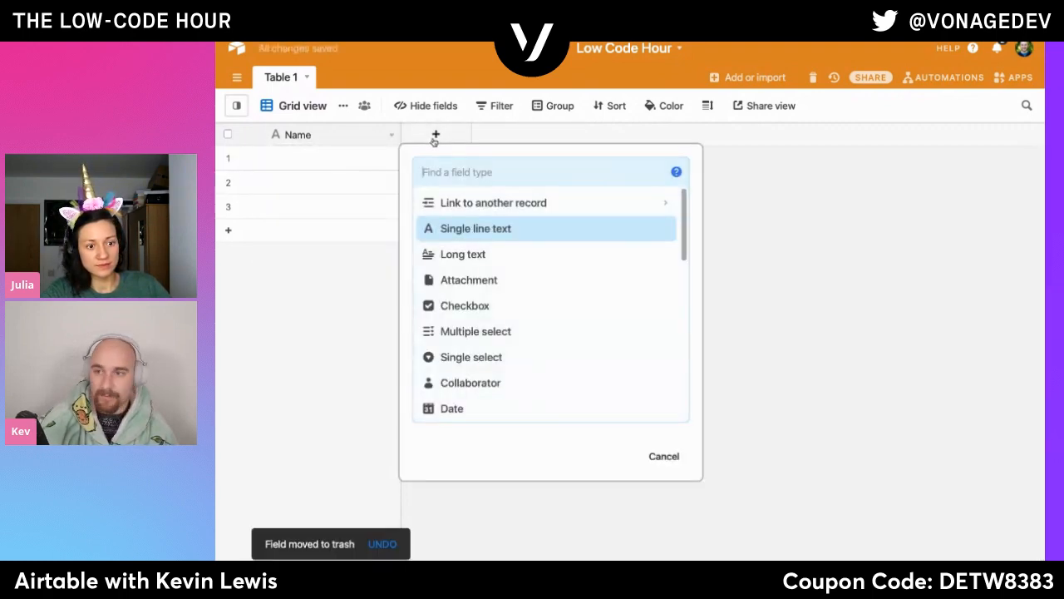
{"action": "type", "text": "First"}
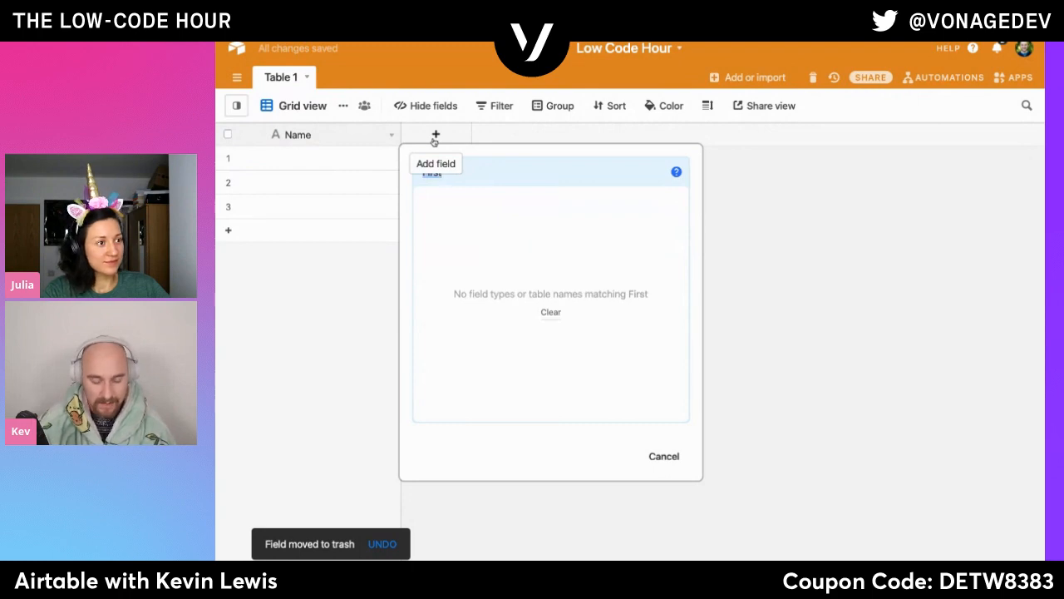
{"action": "type", "text": "sh"}
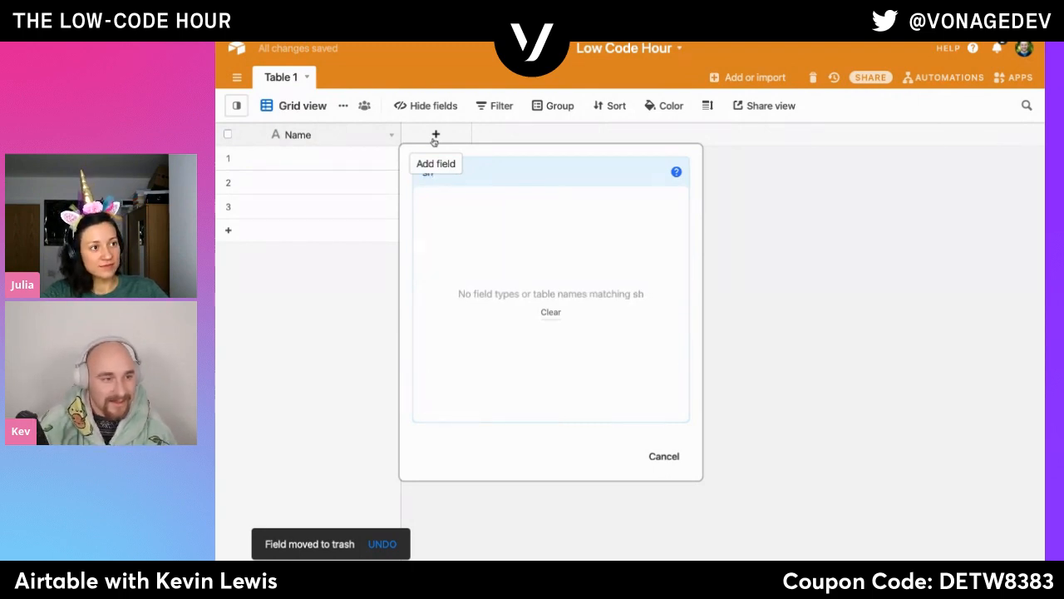
{"action": "key", "text": "BackSpace"}
{"action": "key", "text": "BackSpace"}
{"action": "type", "text": "text"}
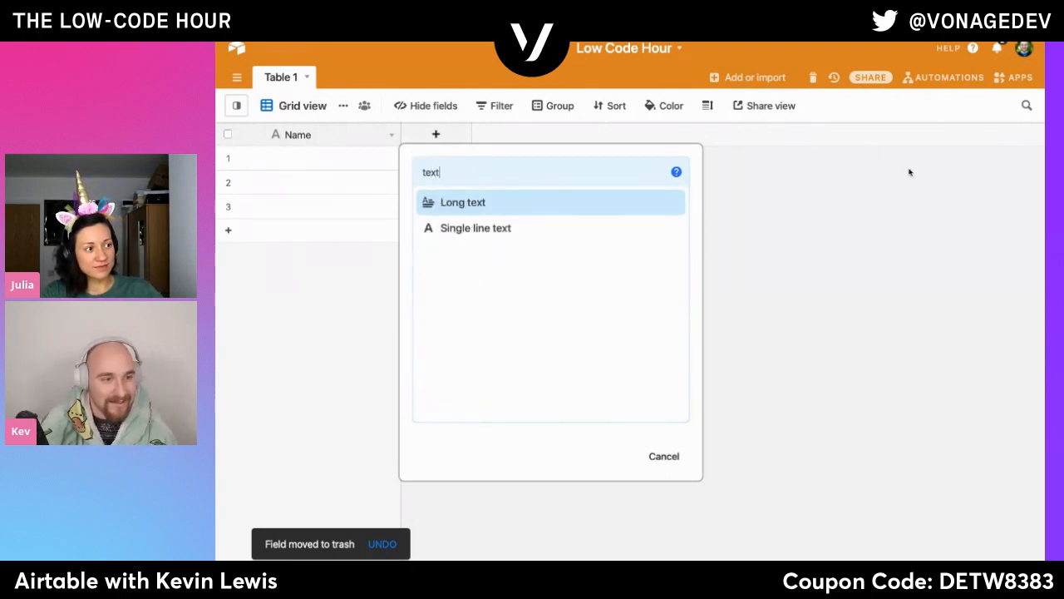
{"action": "key", "text": "Down"}
{"action": "key", "text": "Return"}
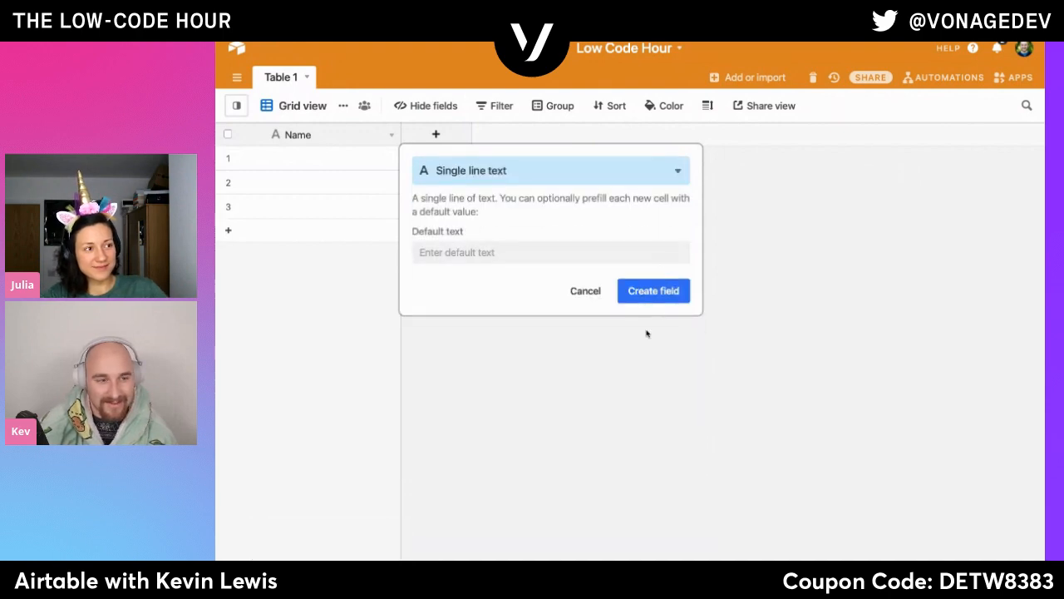
{"action": "left_click", "coordinate": [652, 298]}
{"action": "type", "text": "First Name"}
{"action": "key", "text": "Return"}
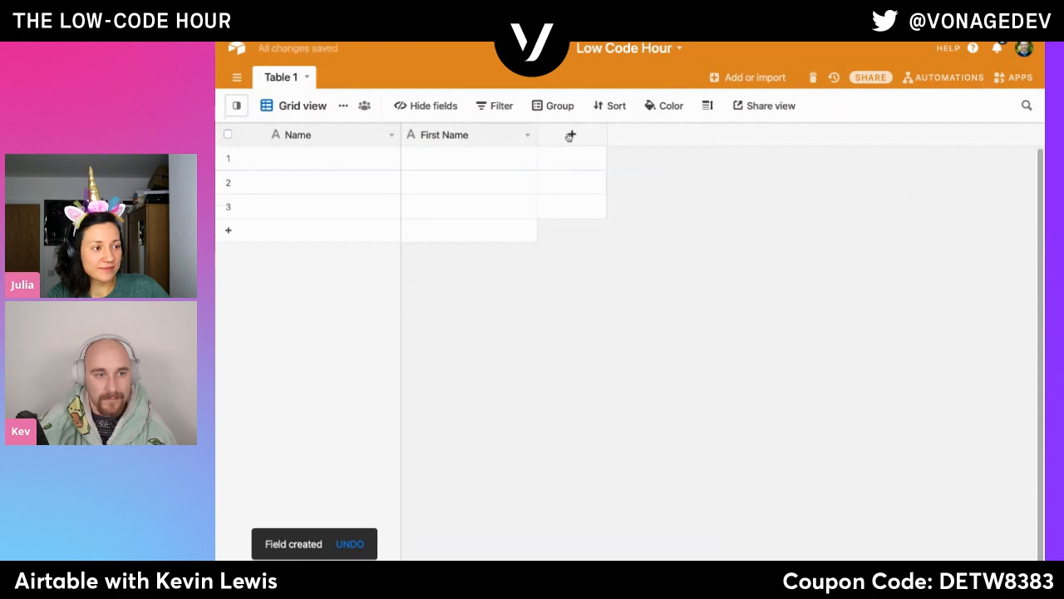
- Add a single line text field named Last Name after First Name, correcting any misspelling in its name
{"action": "left_click", "coordinate": [571, 136]}
{"action": "left_click", "coordinate": [620, 236]}
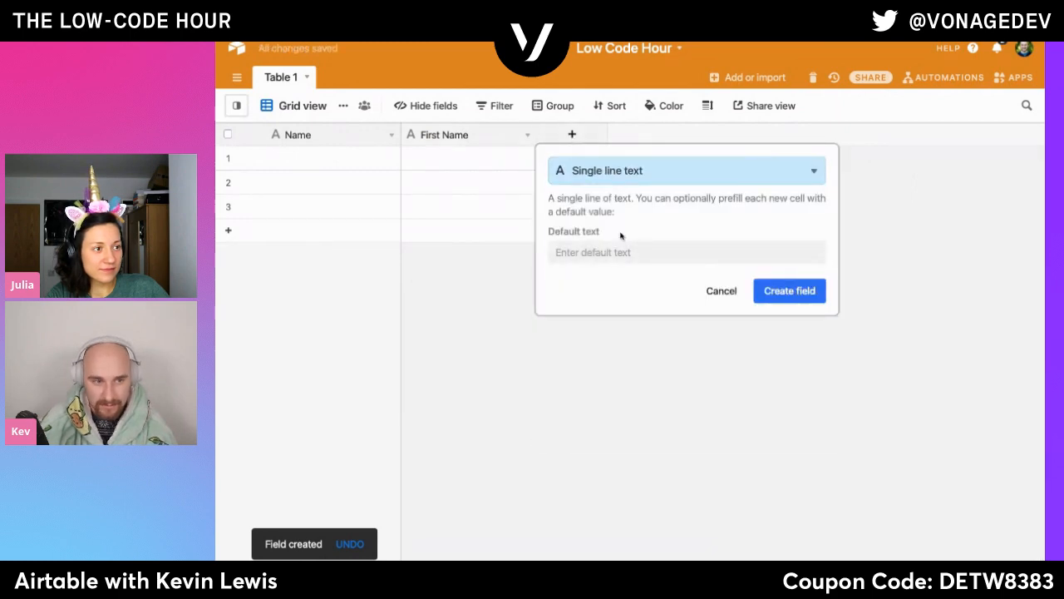
{"action": "left_click", "coordinate": [817, 301]}
{"action": "type", "text": "Lat Name"}
{"action": "key", "text": "Return"}
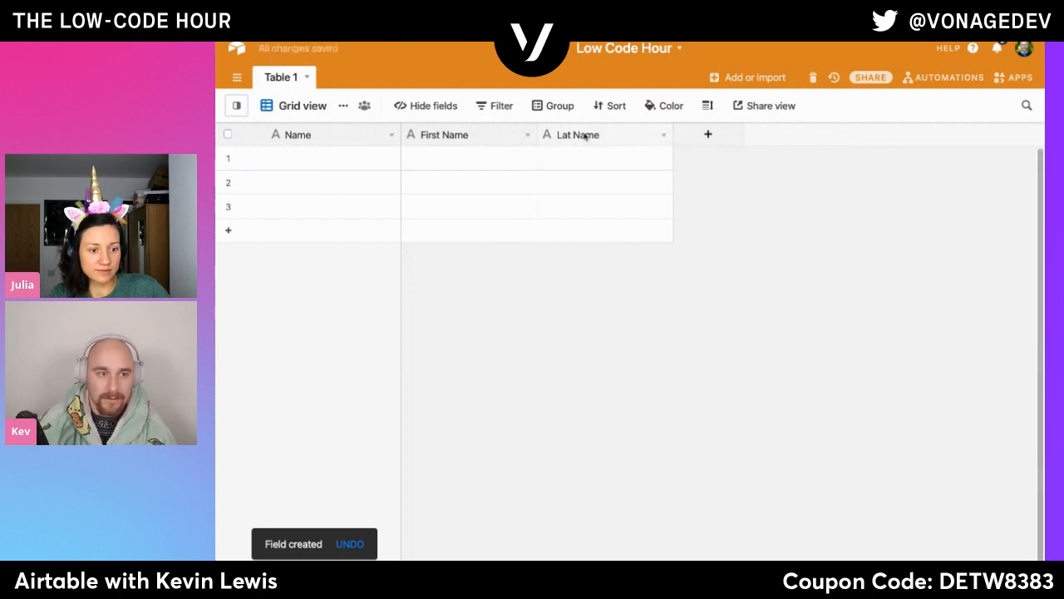
{"action": "double_click", "coordinate": [585, 136]}
{"action": "left_click", "coordinate": [563, 172]}
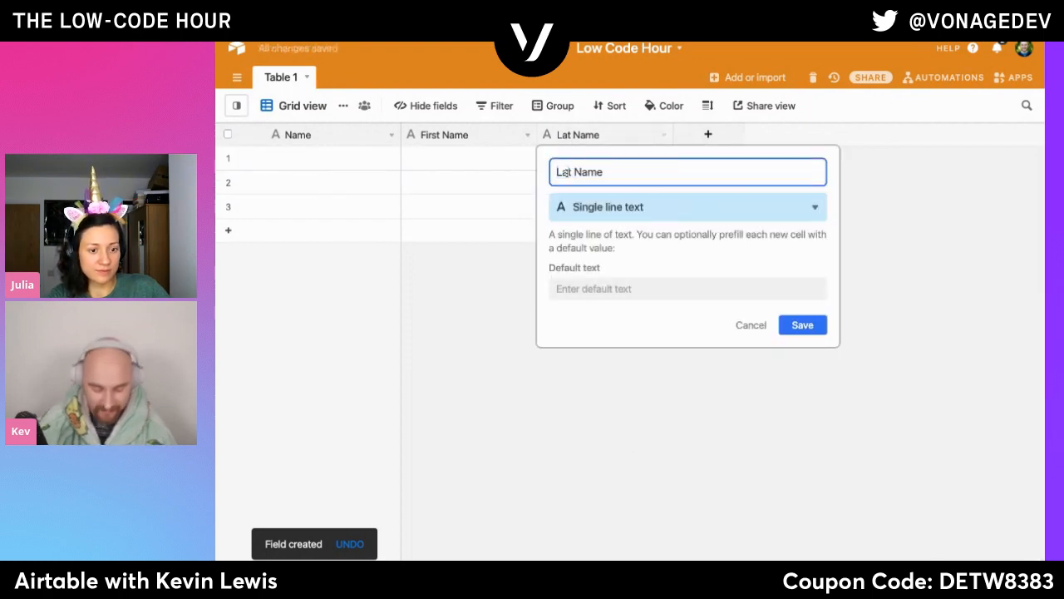
{"action": "type", "text": "s"}
{"action": "key", "text": "Return"}
- Add a field of the Phone number type after Last Name and name it Phone Number
{"action": "left_click", "coordinate": [710, 142]}
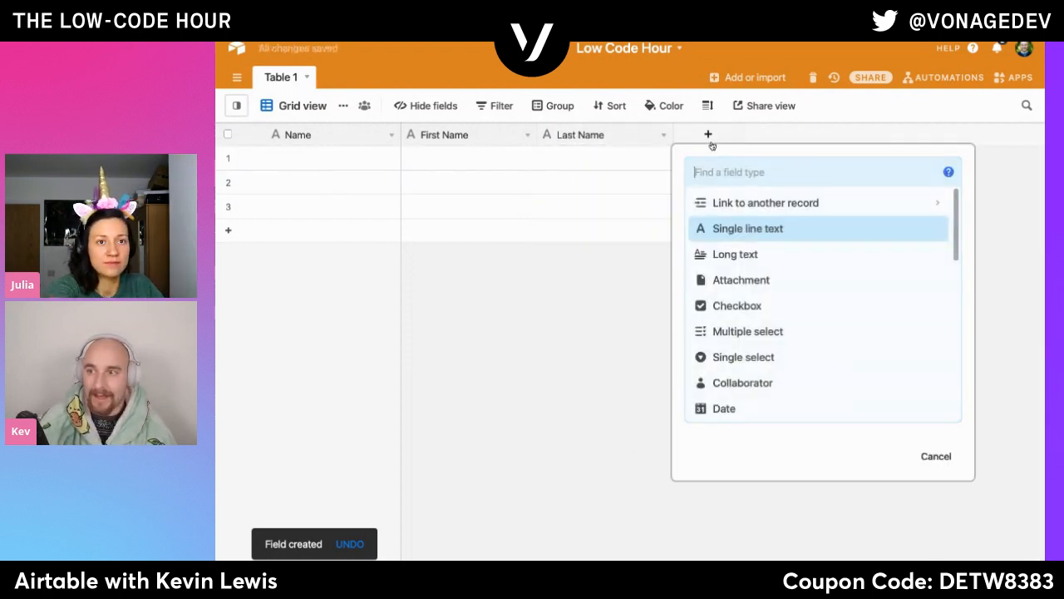
{"action": "scroll", "coordinate": [806, 341], "scroll_direction": "down", "scroll_amount": 5}
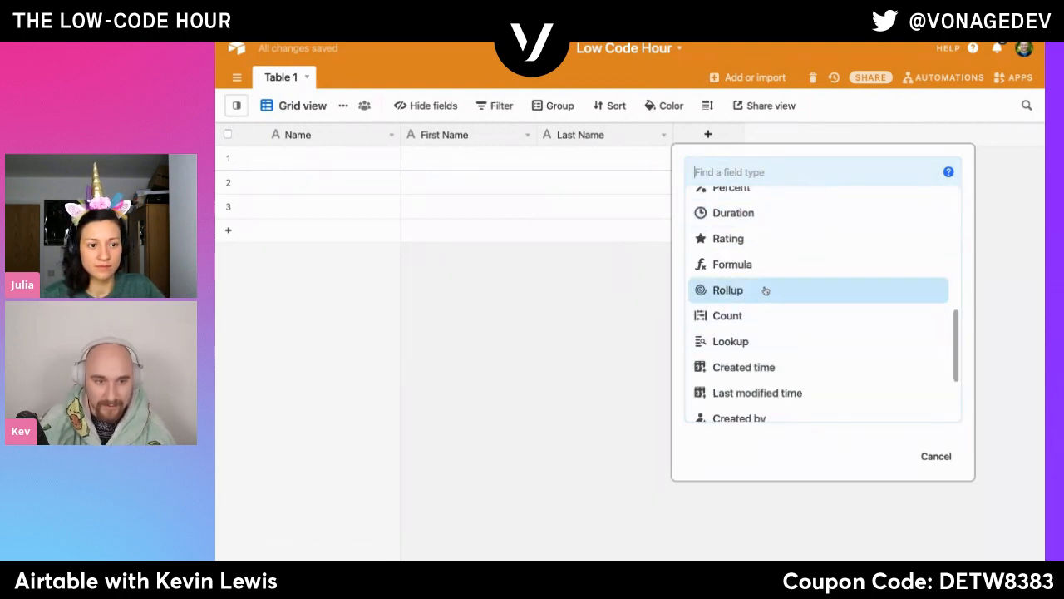
{"action": "scroll", "coordinate": [764, 295], "scroll_direction": "up", "scroll_amount": 3}
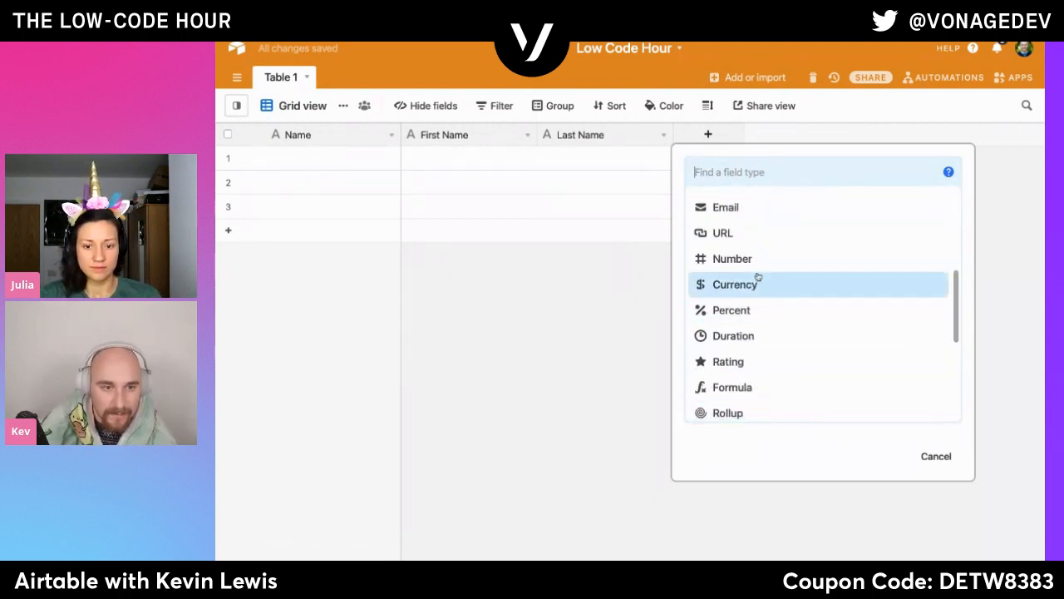
{"action": "scroll", "coordinate": [767, 316], "scroll_direction": "down", "scroll_amount": 5}
{"action": "scroll", "coordinate": [773, 347], "scroll_direction": "up", "scroll_amount": 5}
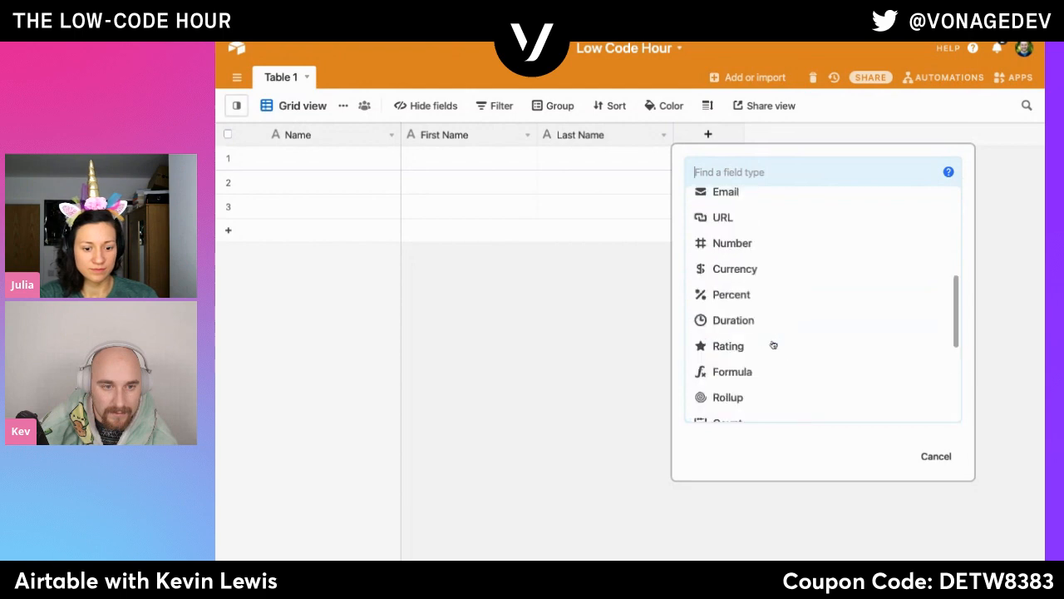
{"action": "scroll", "coordinate": [773, 337], "scroll_direction": "up", "scroll_amount": 2}
{"action": "left_click", "coordinate": [743, 254]}
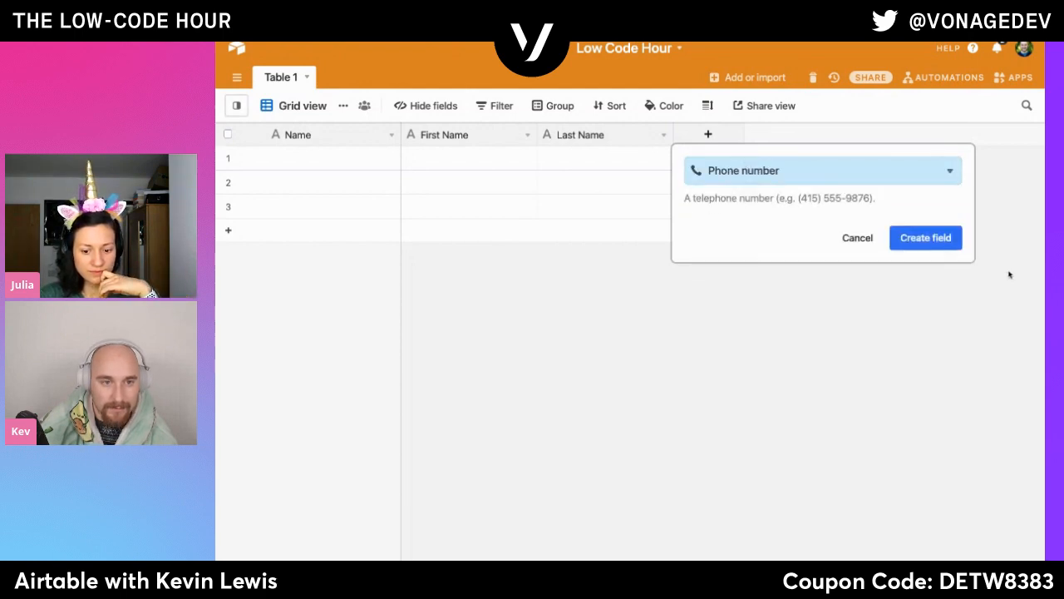
{"action": "left_click", "coordinate": [925, 239]}
{"action": "key", "text": "Right"}
{"action": "type", "text": "Number"}
{"action": "key", "text": "Return"}
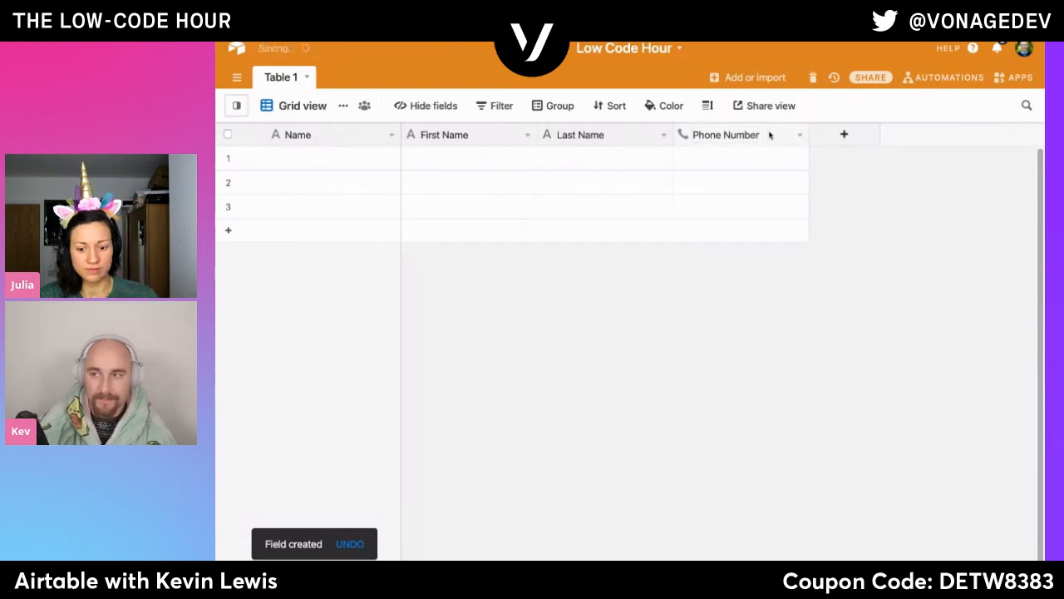
- Add a field of the Email type after Phone Number, keeping its default name Email
{"action": "left_click", "coordinate": [844, 134]}
{"action": "scroll", "coordinate": [813, 310], "scroll_direction": "down", "scroll_amount": 5}
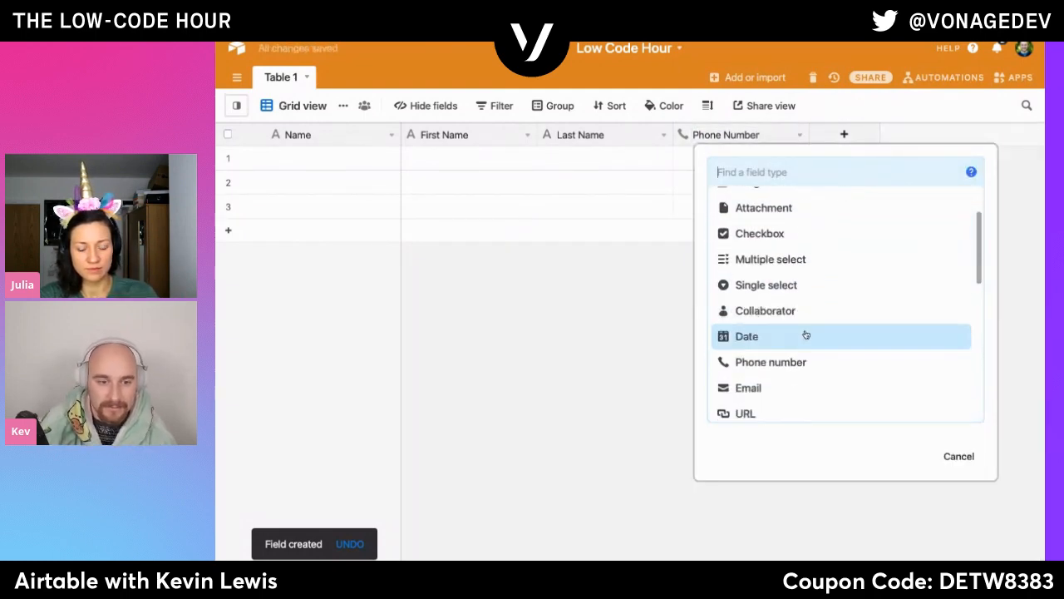
{"action": "left_click", "coordinate": [790, 337]}
{"action": "left_click", "coordinate": [950, 239]}
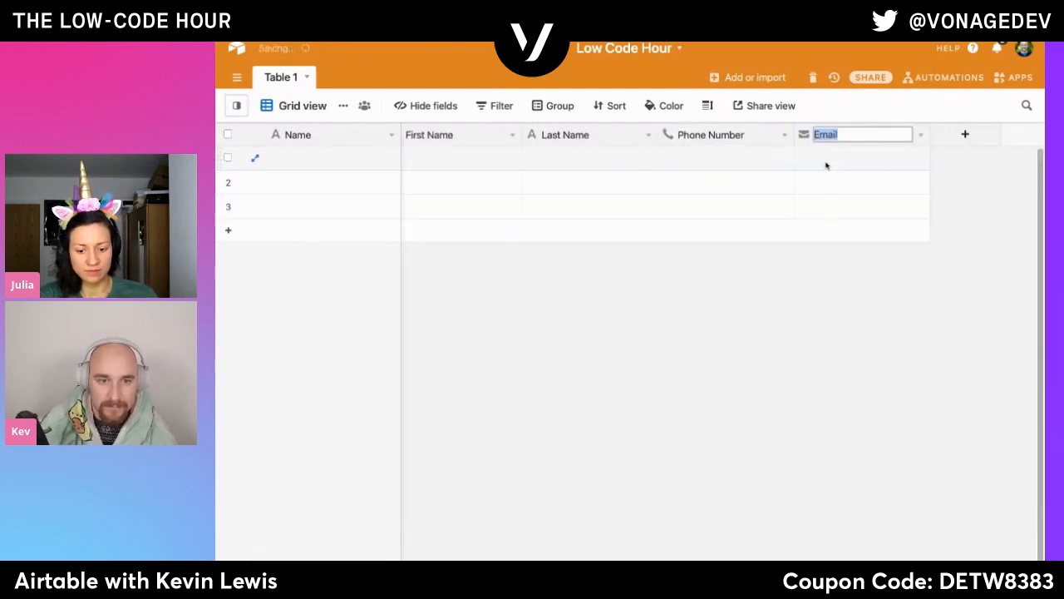
- Add a single select field after Email with the options Send Email and Call
{"action": "left_click", "coordinate": [956, 133]}
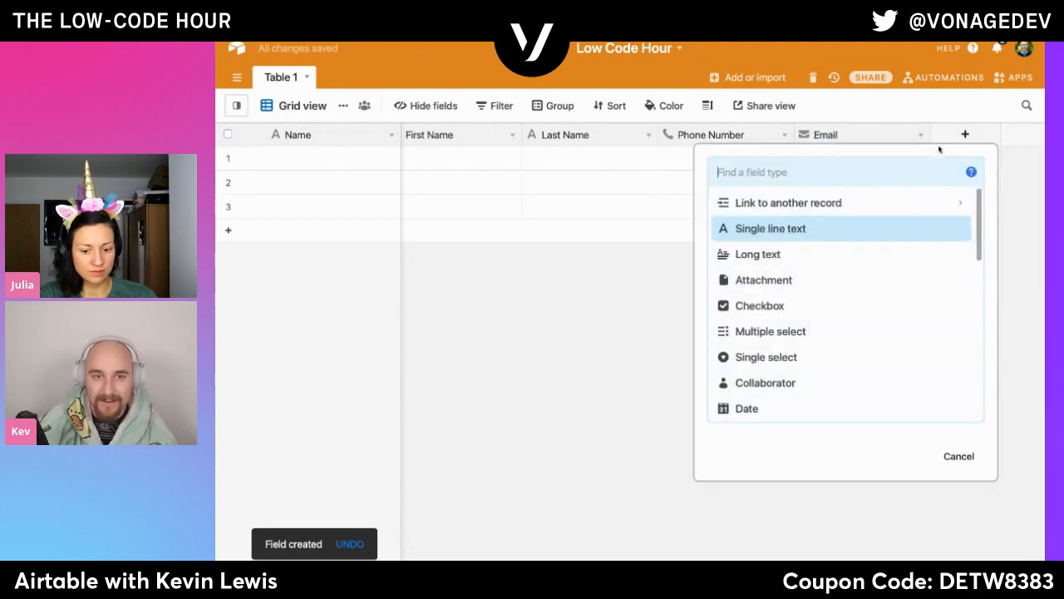
{"action": "left_click", "coordinate": [786, 357]}
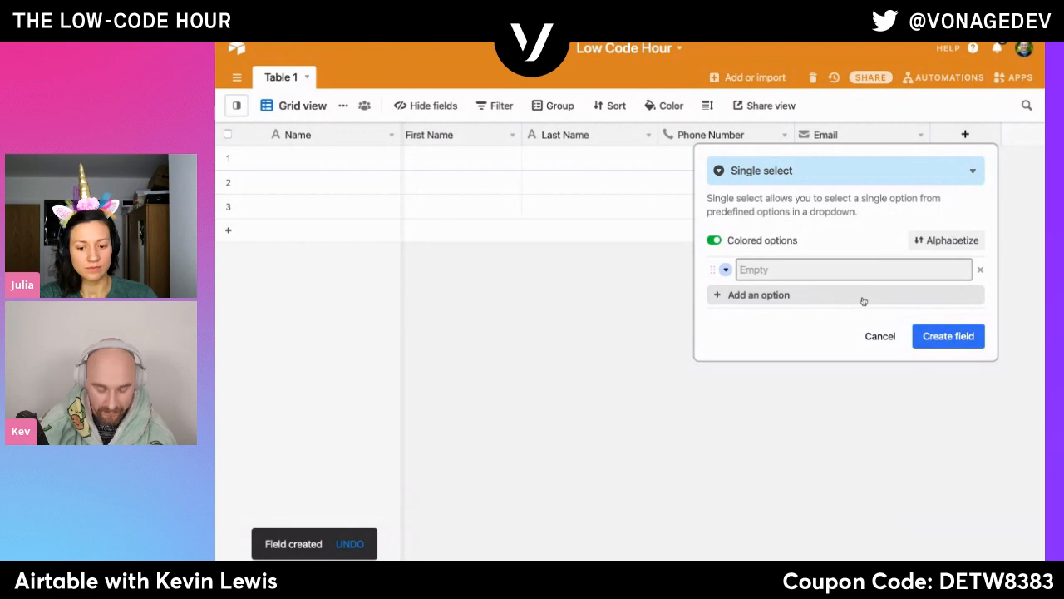
{"action": "type", "text": "Ema"}
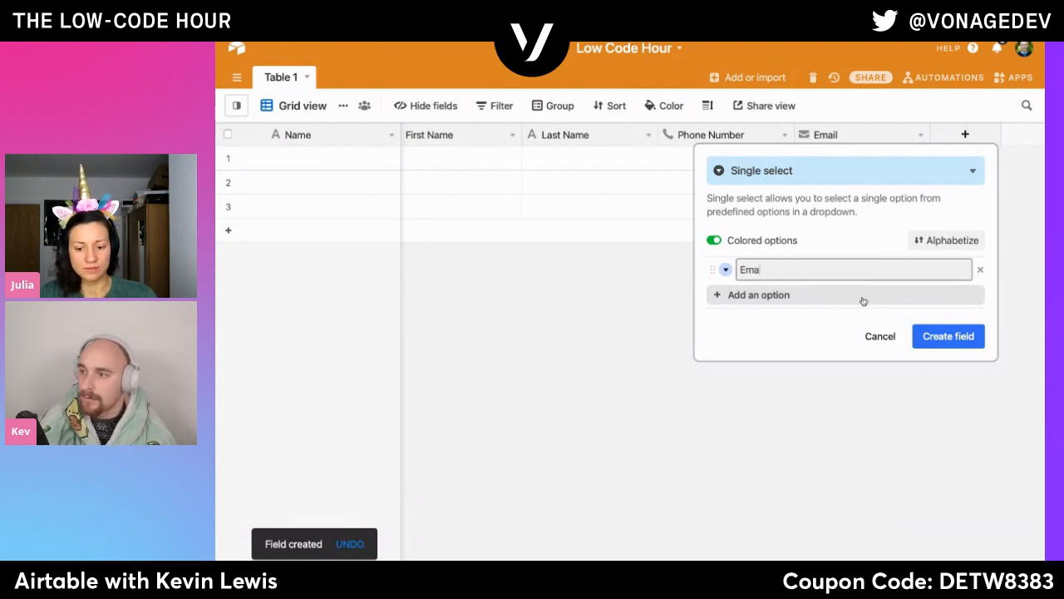
{"action": "type", "text": "il"}
{"action": "key", "text": "ctrl+a"}
{"action": "type", "text": "Send"}
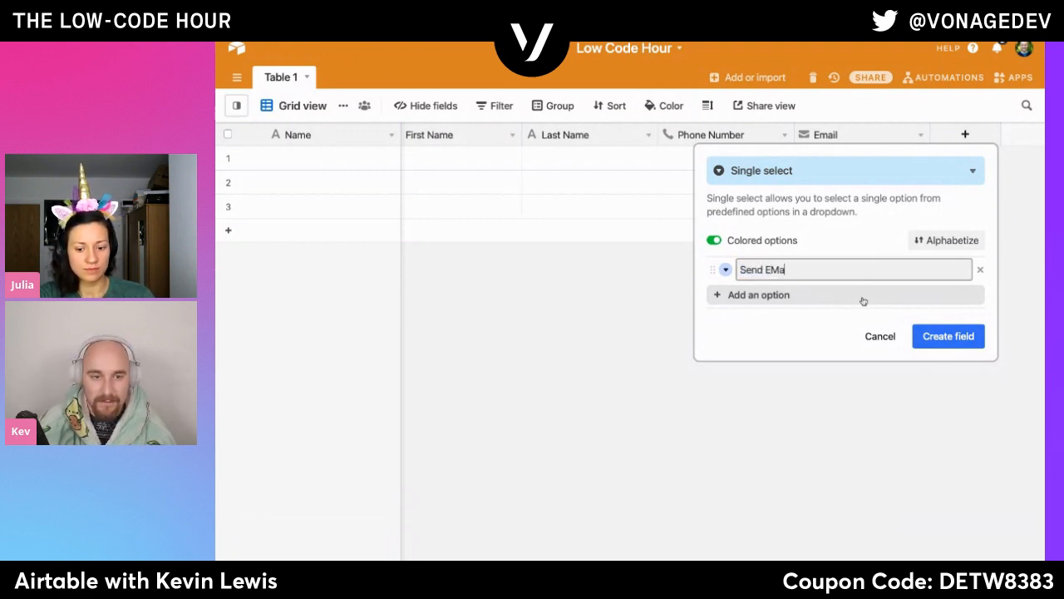
{"action": "type", "text": " EMail"}
{"action": "key", "text": "alt+shift+Left"}
{"action": "type", "text": "Email"}
{"action": "key", "text": "Return"}
{"action": "type", "text": "Call"}
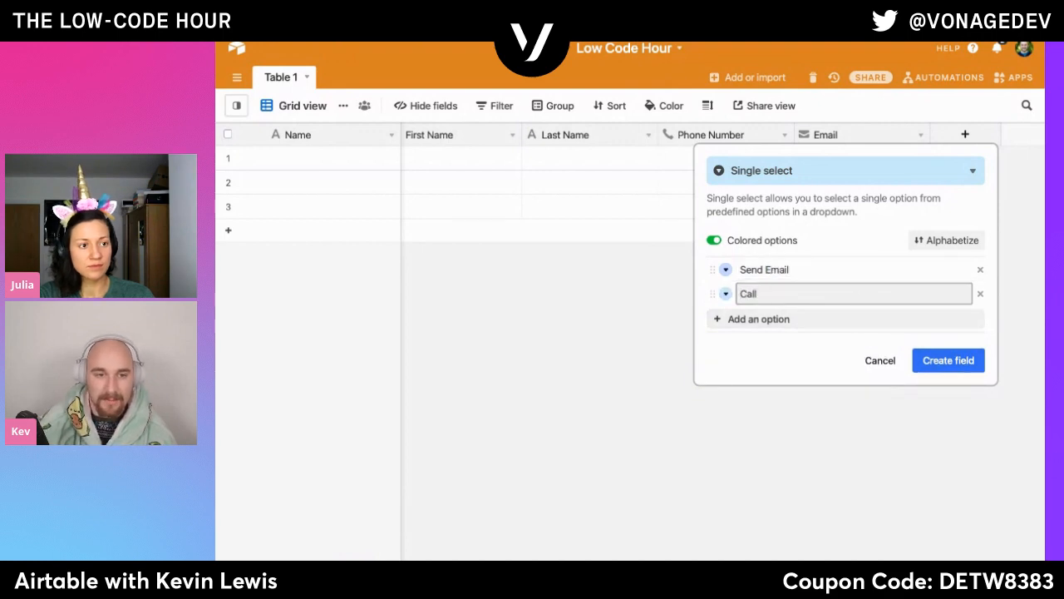
{"action": "left_click", "coordinate": [947, 366]}
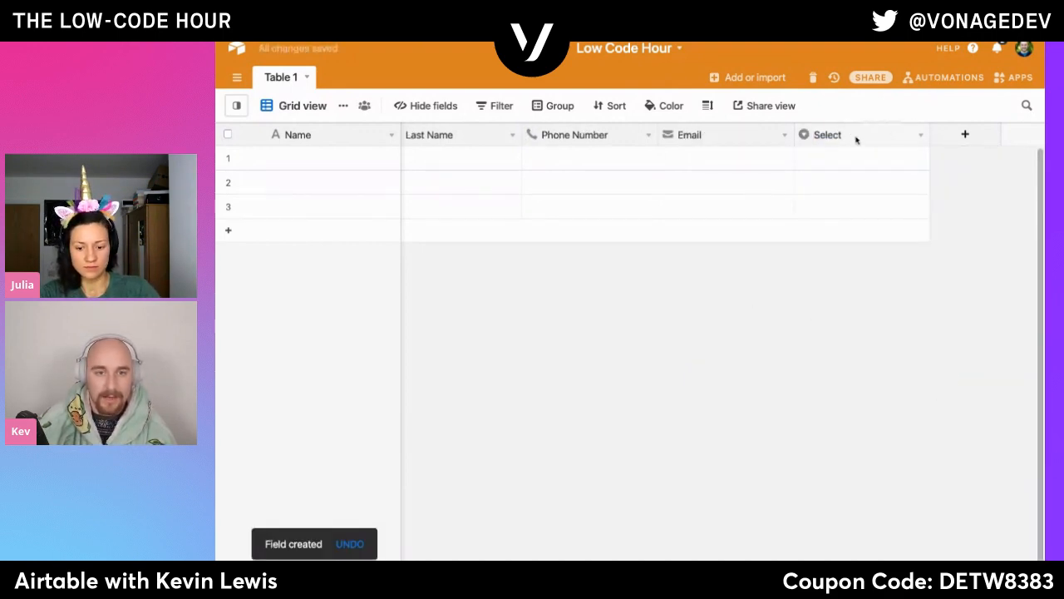
- Rename the new single select field as Status
{"action": "double_click", "coordinate": [857, 138]}
{"action": "type", "text": "Status"}
{"action": "key", "text": "Return"}
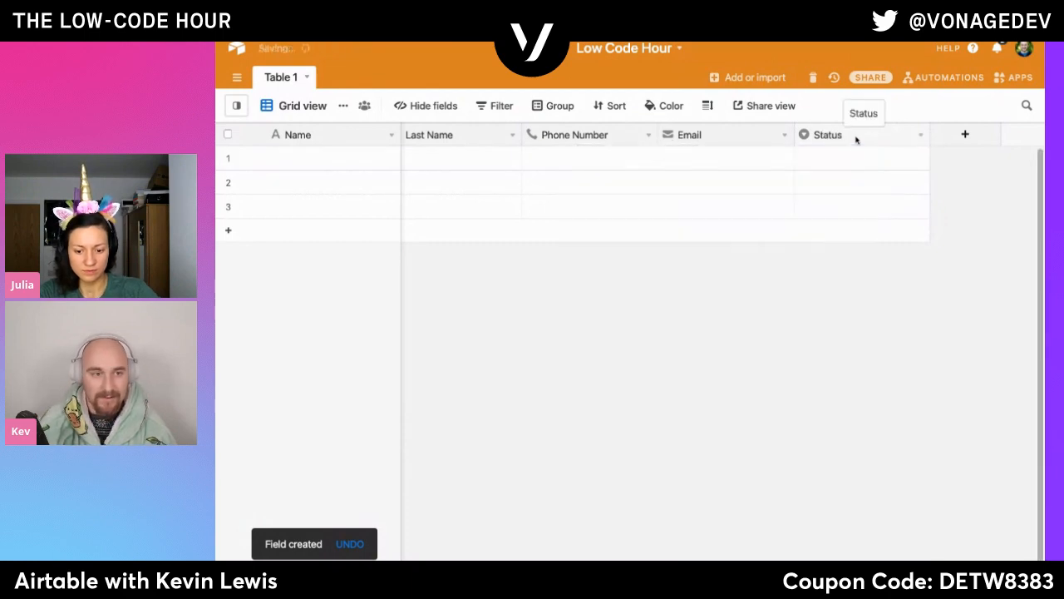
- Change the primary Name field's type from single line text to Formula
{"action": "double_click", "coordinate": [297, 135]}
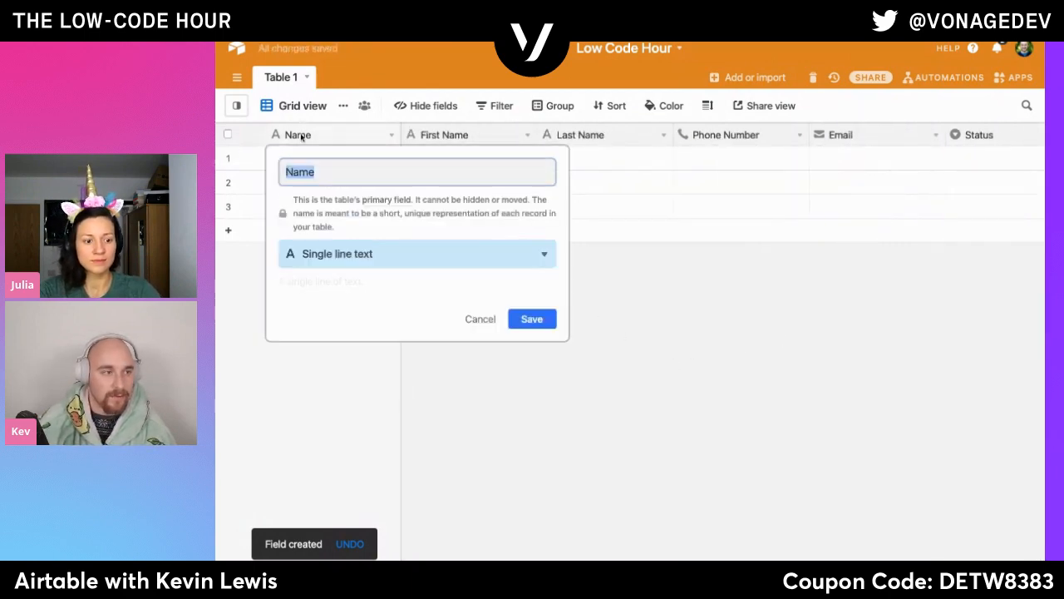
{"action": "left_click", "coordinate": [356, 252]}
{"action": "scroll", "coordinate": [347, 392], "scroll_direction": "down", "scroll_amount": 1}
{"action": "scroll", "coordinate": [348, 392], "scroll_direction": "down", "scroll_amount": 2}
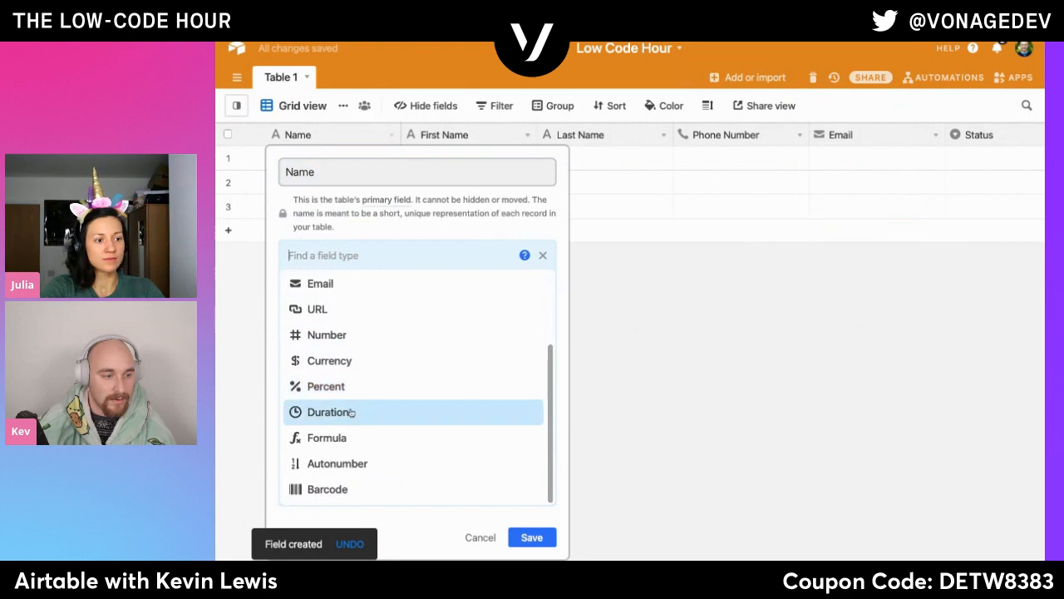
{"action": "left_click", "coordinate": [354, 433]}
- Set the Name field's formula to join First Name and Last Name with {First Name}&" "&{Last Name} and save the field
{"action": "left_click", "coordinate": [337, 342]}
{"action": "type", "text": "Fir"}
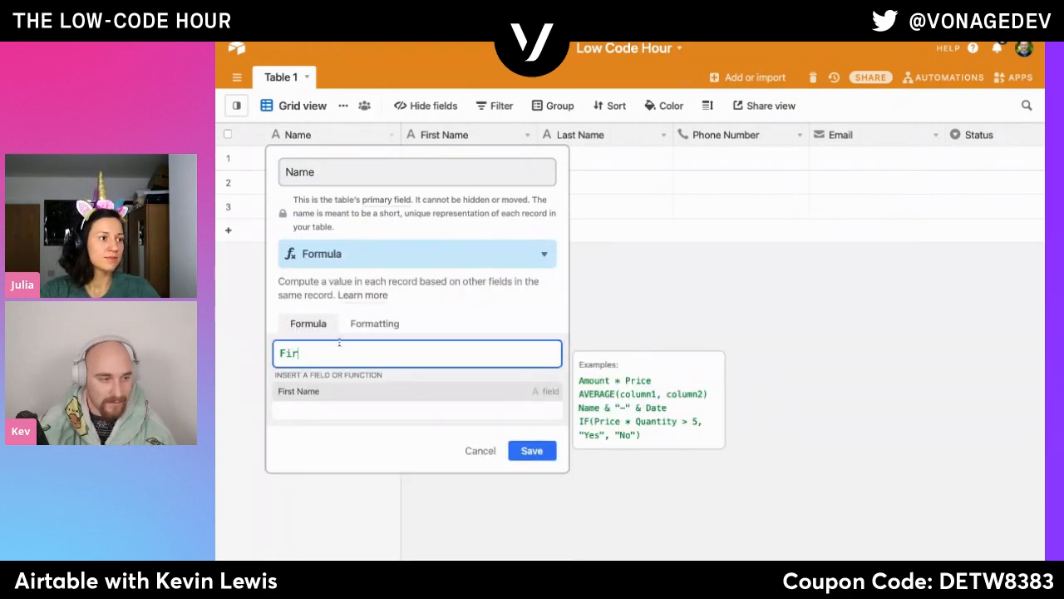
{"action": "key", "text": "Return"}
{"action": "type", "text": "&\" "}
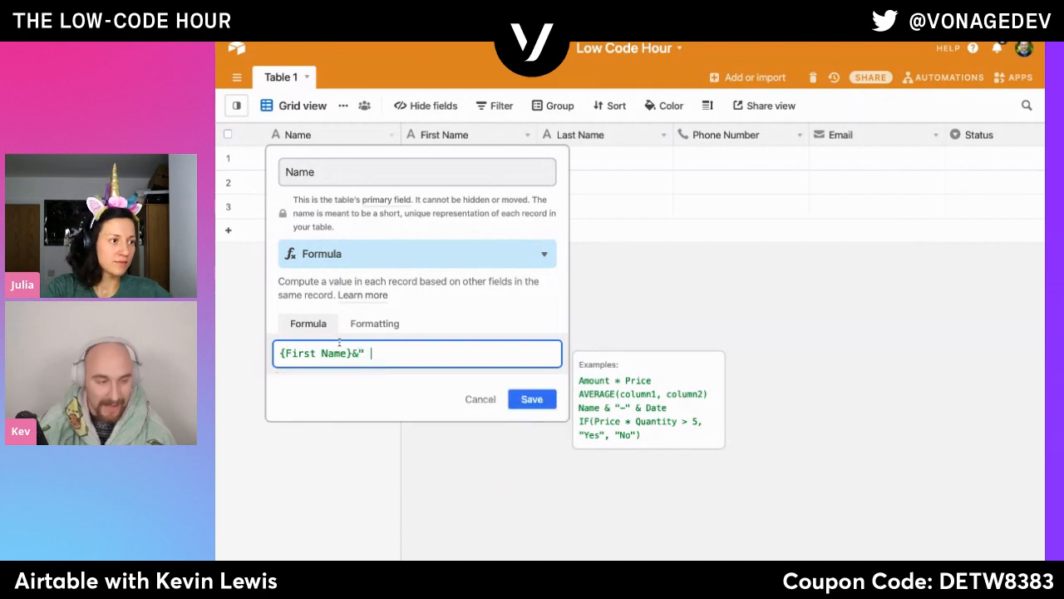
{"action": "type", "text": "\"&Las"}
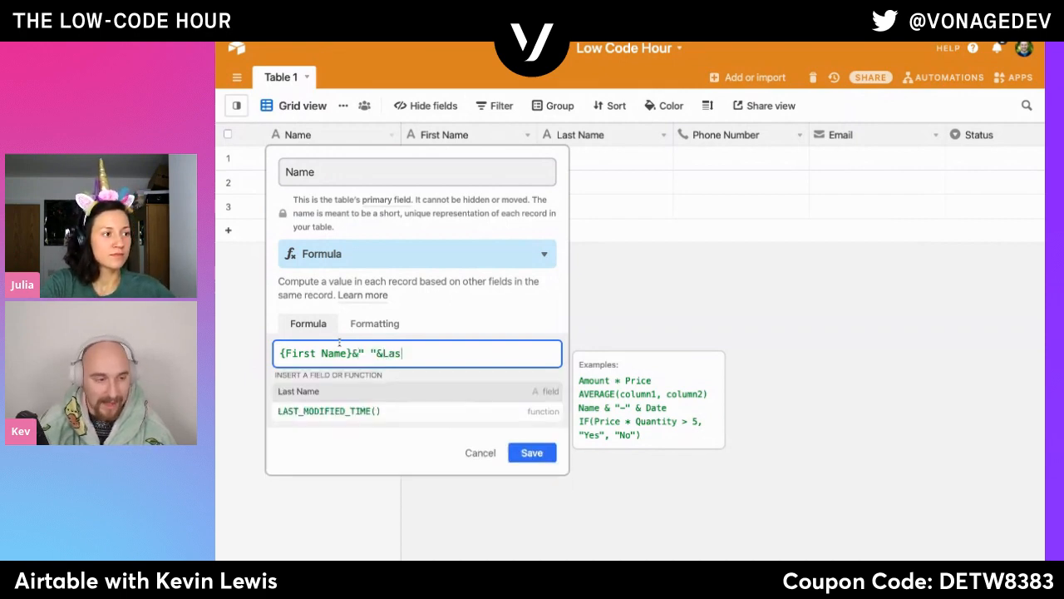
{"action": "type", "text": "t"}
{"action": "key", "text": "Return"}
{"action": "left_click", "coordinate": [536, 470]}
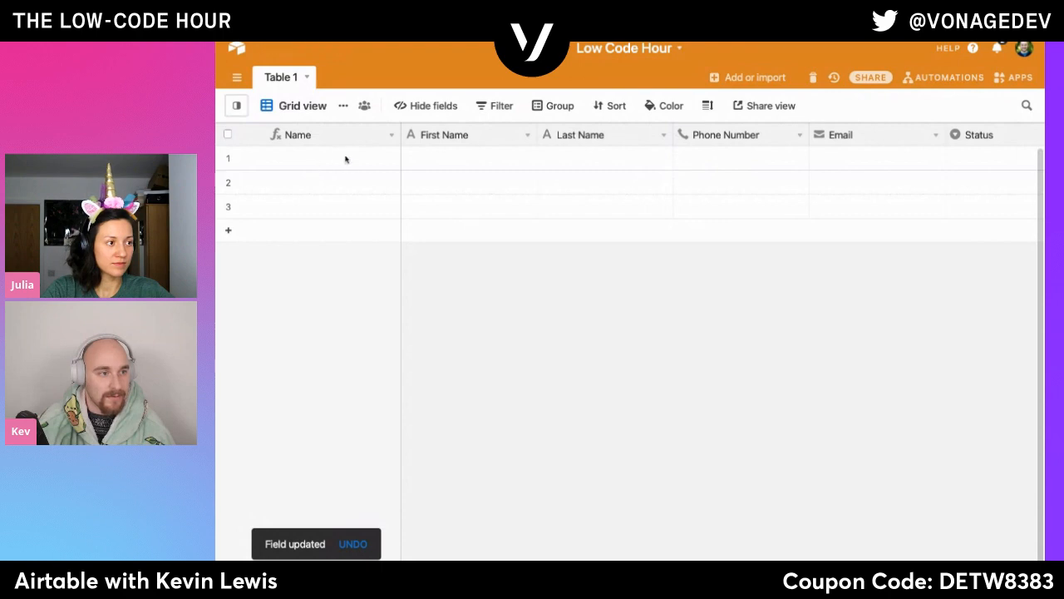
- Paste the two contact records starting at the first row's First Name cell, and set the base colour to pink
{"action": "left_click", "coordinate": [420, 162]}
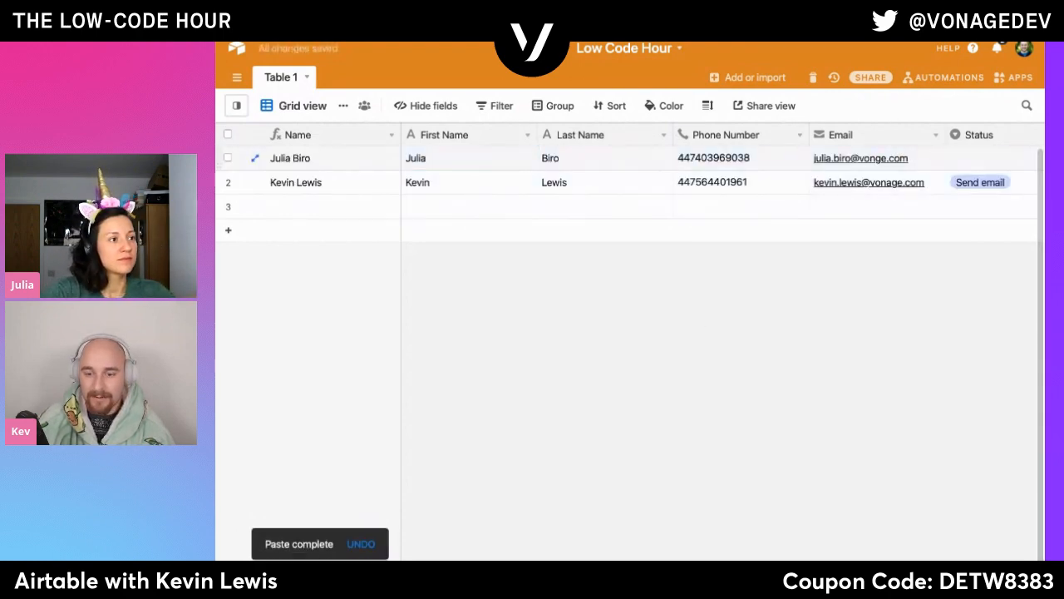
{"action": "left_click", "coordinate": [675, 52]}
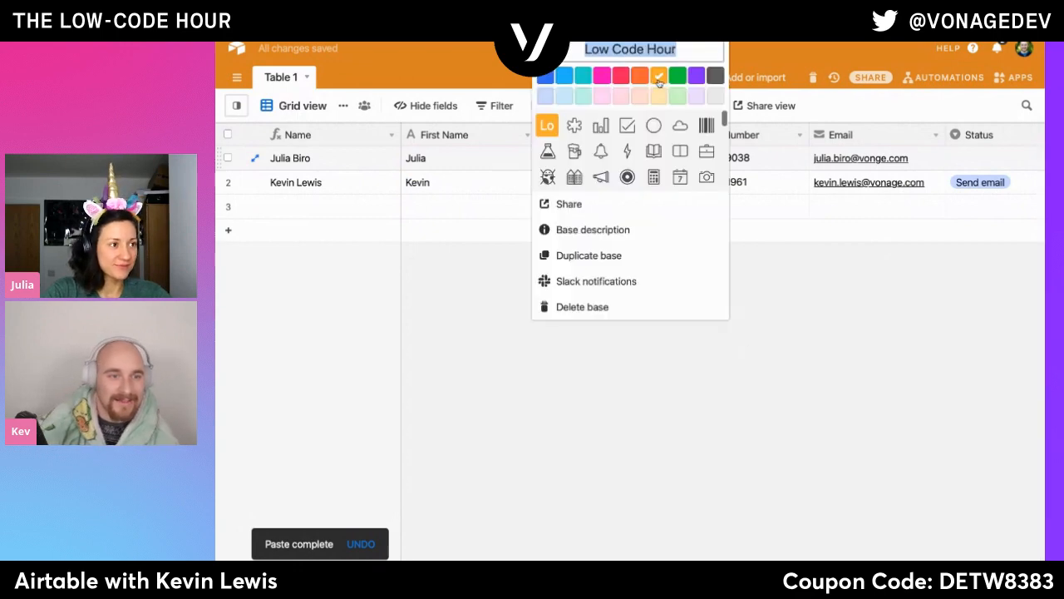
{"action": "left_click", "coordinate": [602, 78]}
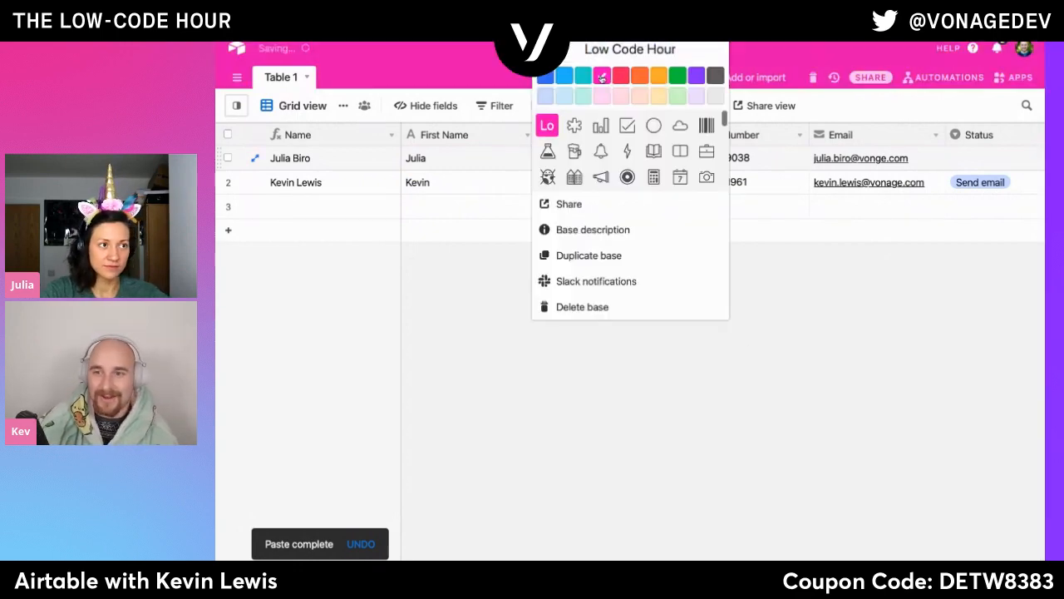
- Install the Page designer app in the base from the Airtable marketplace
{"action": "left_click", "coordinate": [786, 450]}
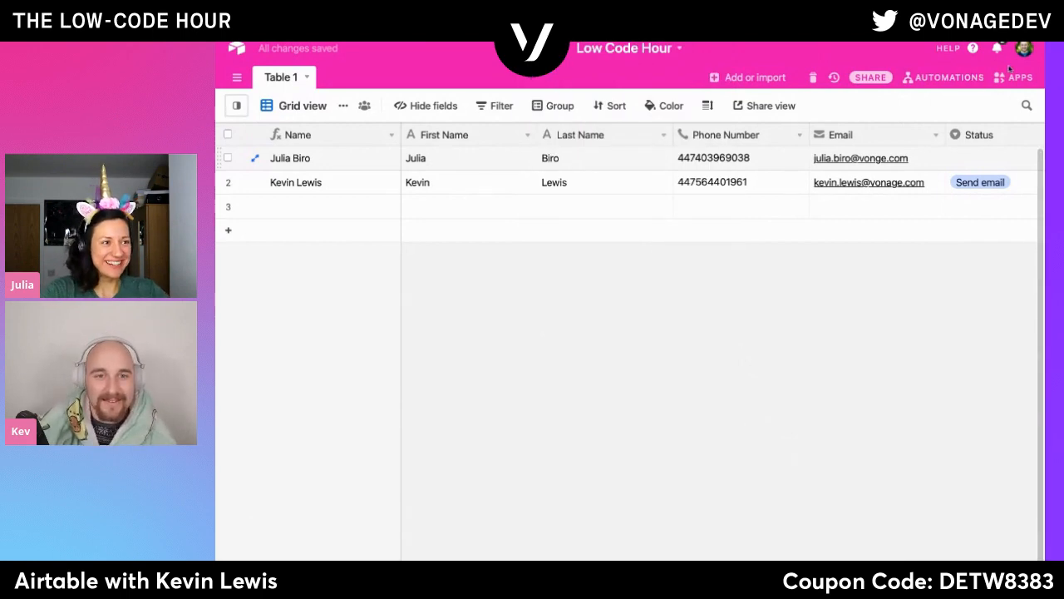
{"action": "left_click", "coordinate": [1012, 79]}
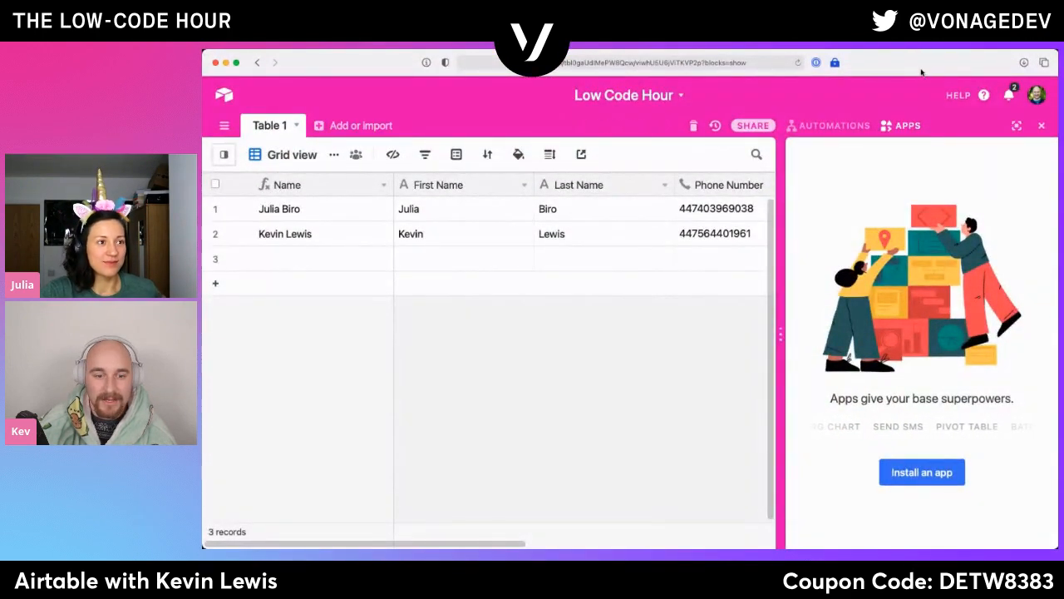
{"action": "left_click", "coordinate": [925, 467]}
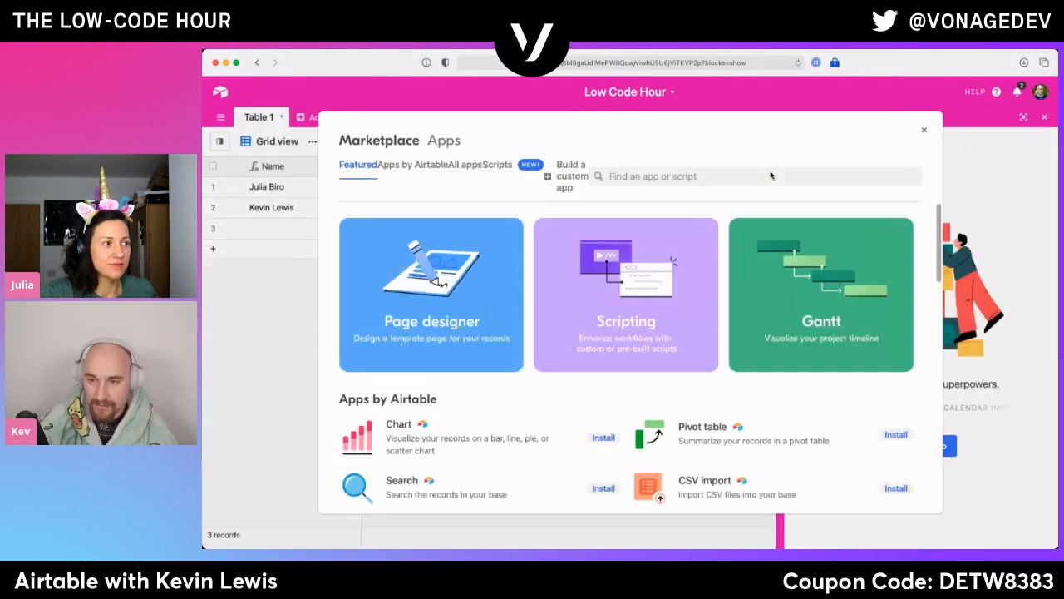
{"action": "left_click", "coordinate": [432, 308]}
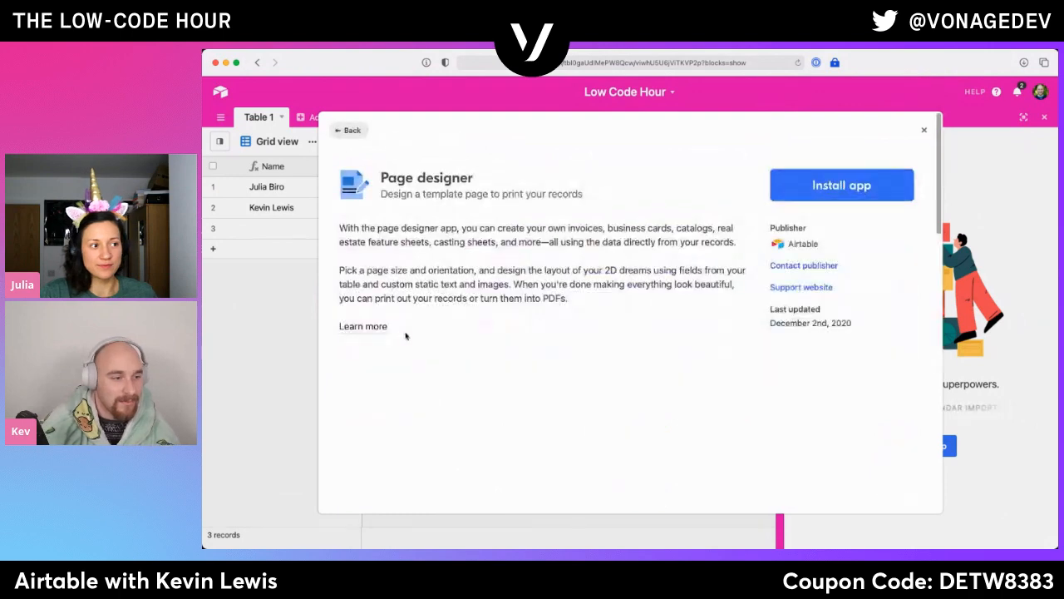
{"action": "left_click", "coordinate": [781, 199]}
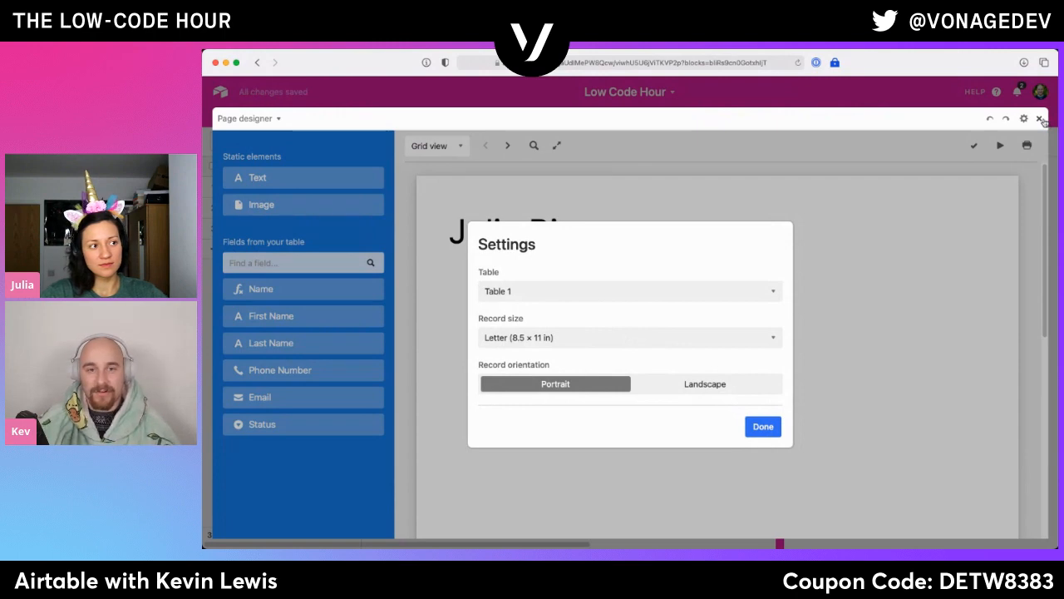
- Take Page designer out of full screen and look at the list of app dashboards
{"action": "left_click", "coordinate": [1040, 119]}
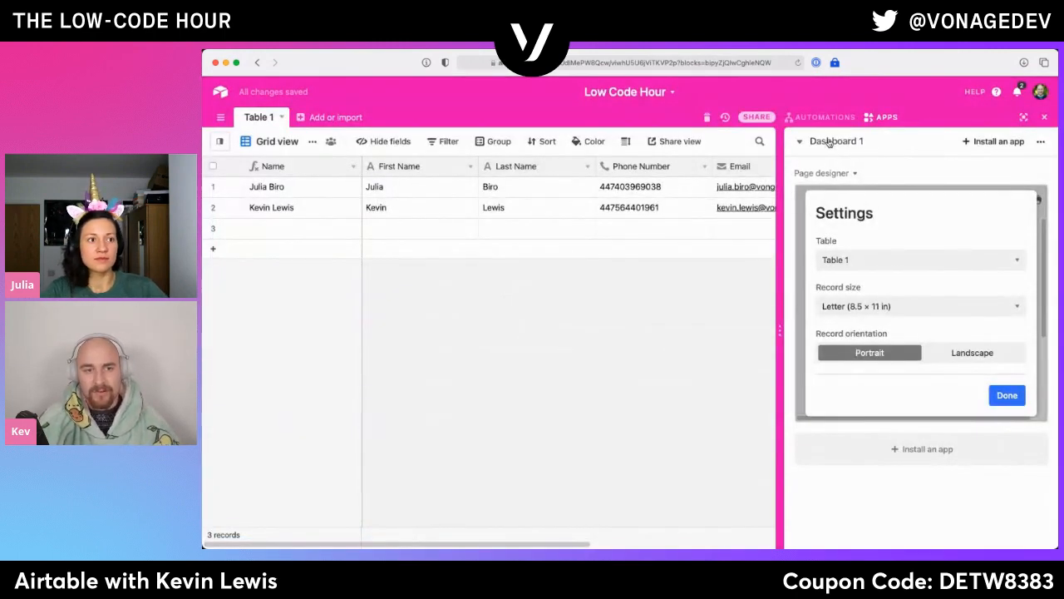
{"action": "left_click", "coordinate": [829, 142]}
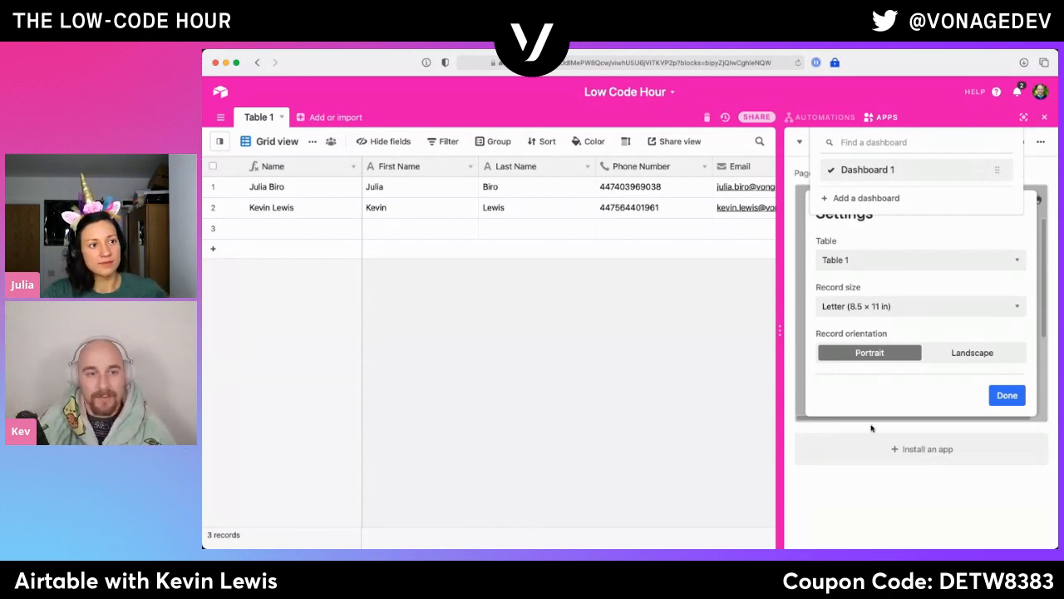
{"action": "left_click", "coordinate": [898, 485]}
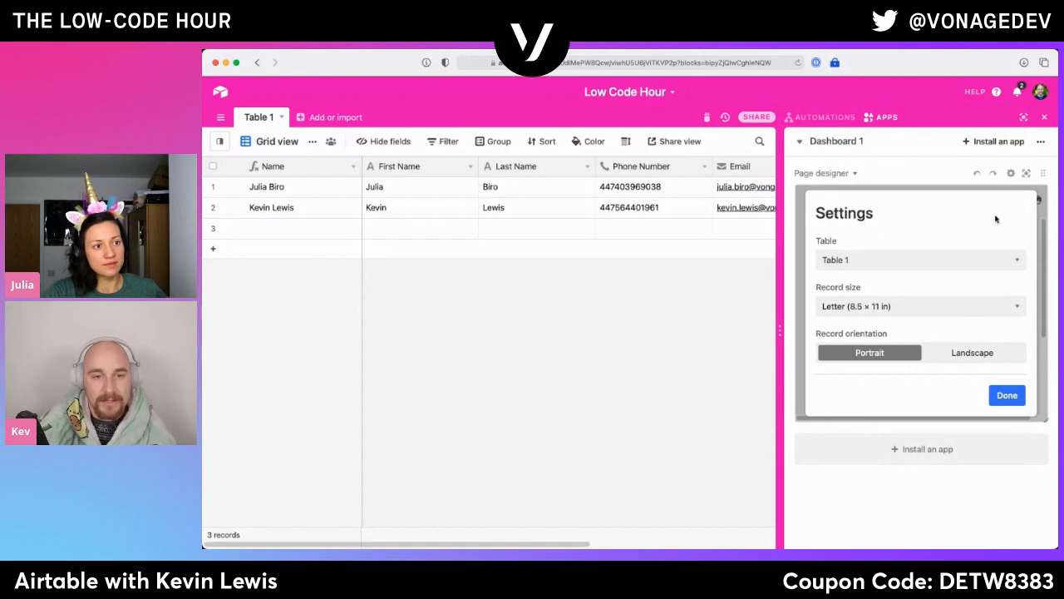
- Set Page designer's record orientation to Landscape in its full-screen settings and finish the setup
{"action": "left_click", "coordinate": [1027, 174]}
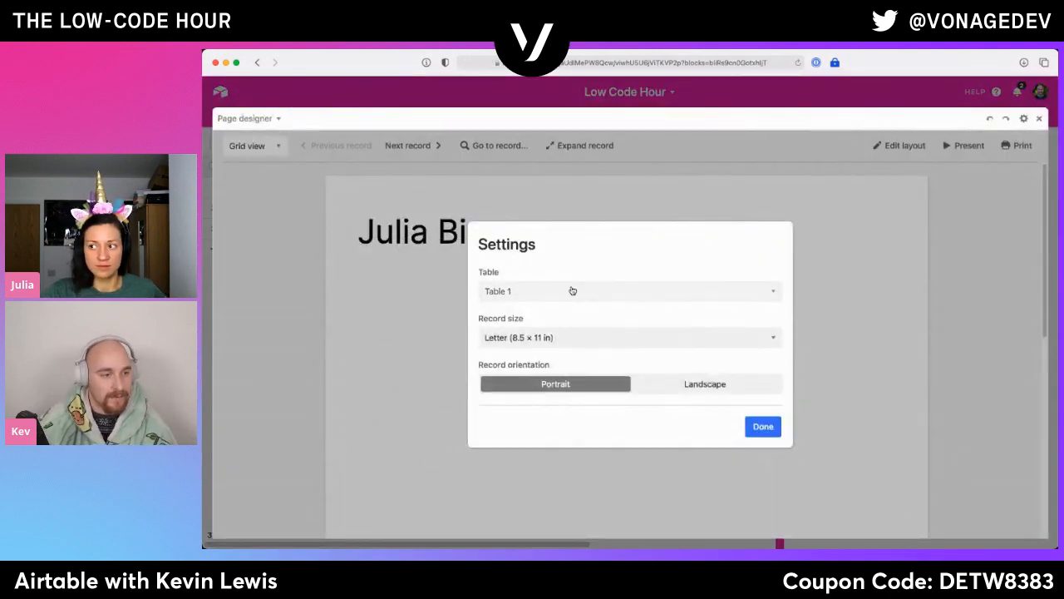
{"action": "left_click", "coordinate": [687, 387]}
{"action": "left_click", "coordinate": [773, 432]}
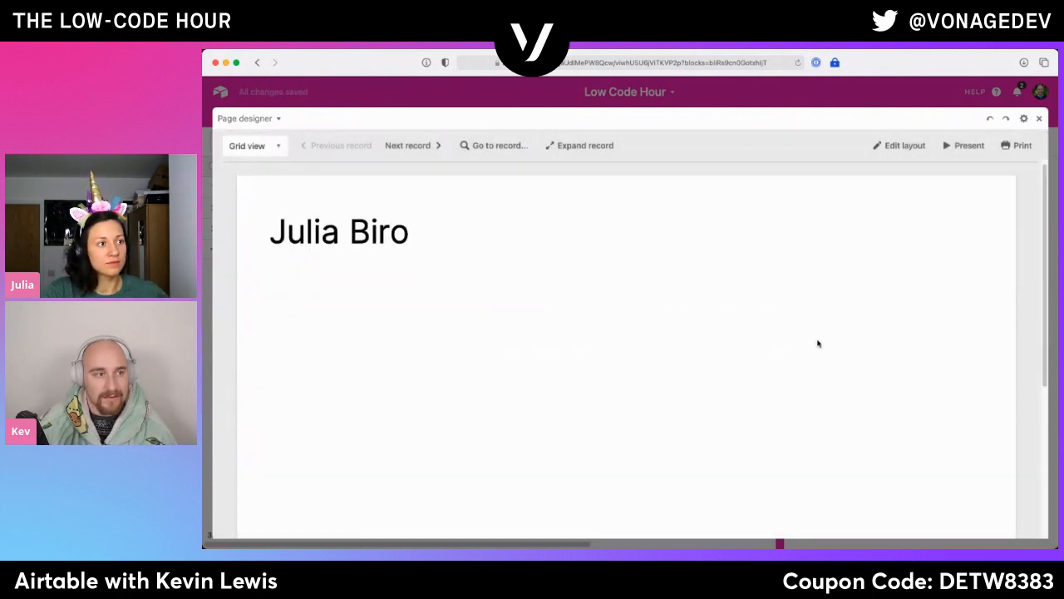
- Start editing the page layout and move the Name element slightly closer to the page's upper-left corner
{"action": "left_click", "coordinate": [902, 148]}
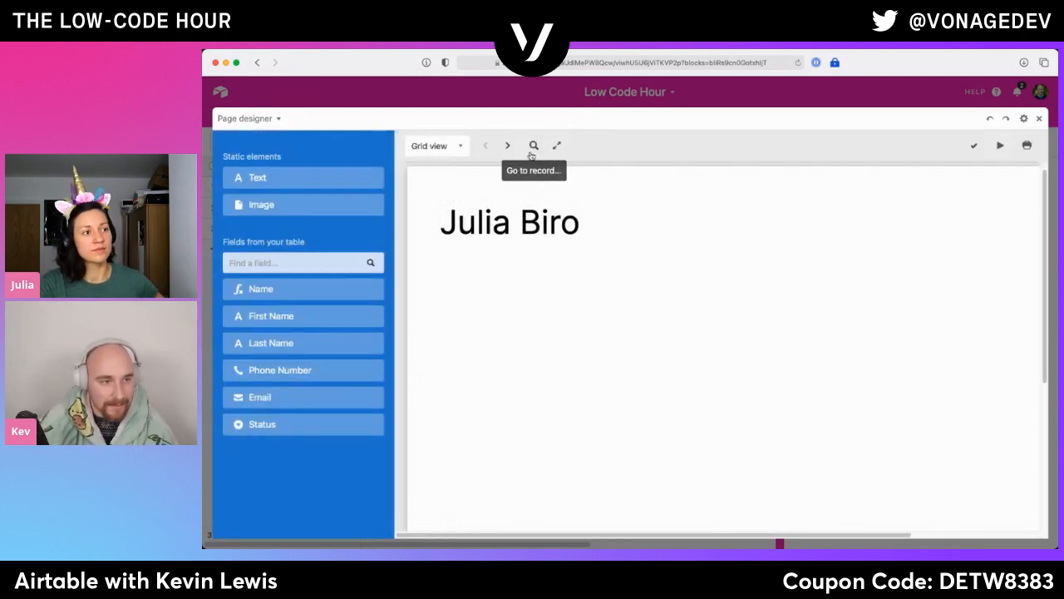
{"action": "scroll", "coordinate": [777, 404], "scroll_direction": "down", "scroll_amount": 2}
{"action": "scroll", "coordinate": [930, 471], "scroll_direction": "up", "scroll_amount": 2}
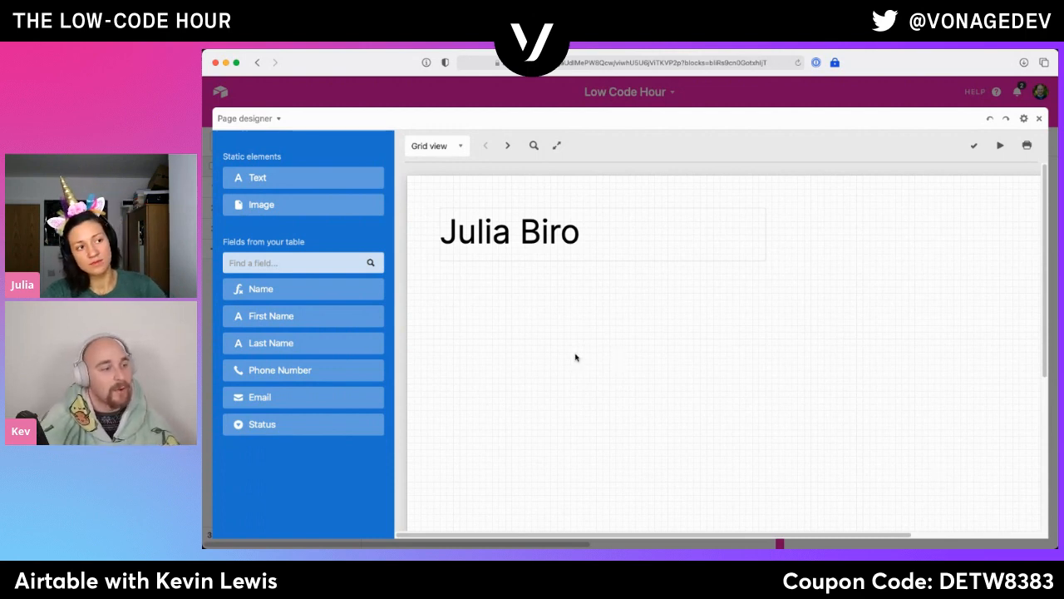
{"action": "left_click", "coordinate": [528, 241]}
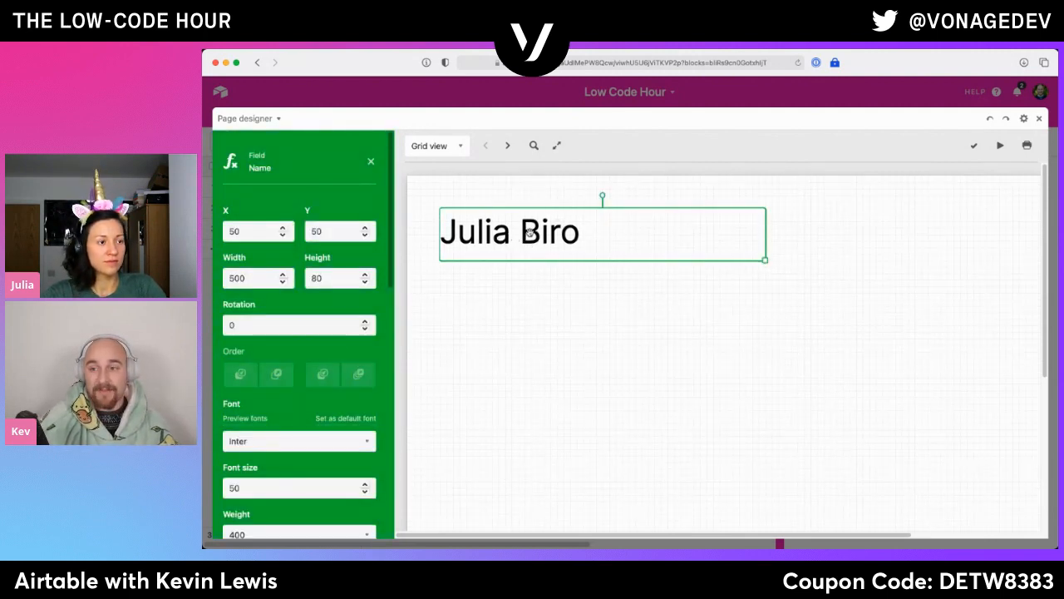
{"action": "scroll", "coordinate": [328, 256], "scroll_direction": "down", "scroll_amount": 1}
{"action": "mouse_move", "coordinate": [532, 252]}
{"action": "left_mouse_down"}
{"action": "mouse_move", "coordinate": [573, 233]}
{"action": "mouse_move", "coordinate": [525, 245]}
{"action": "left_mouse_up"}
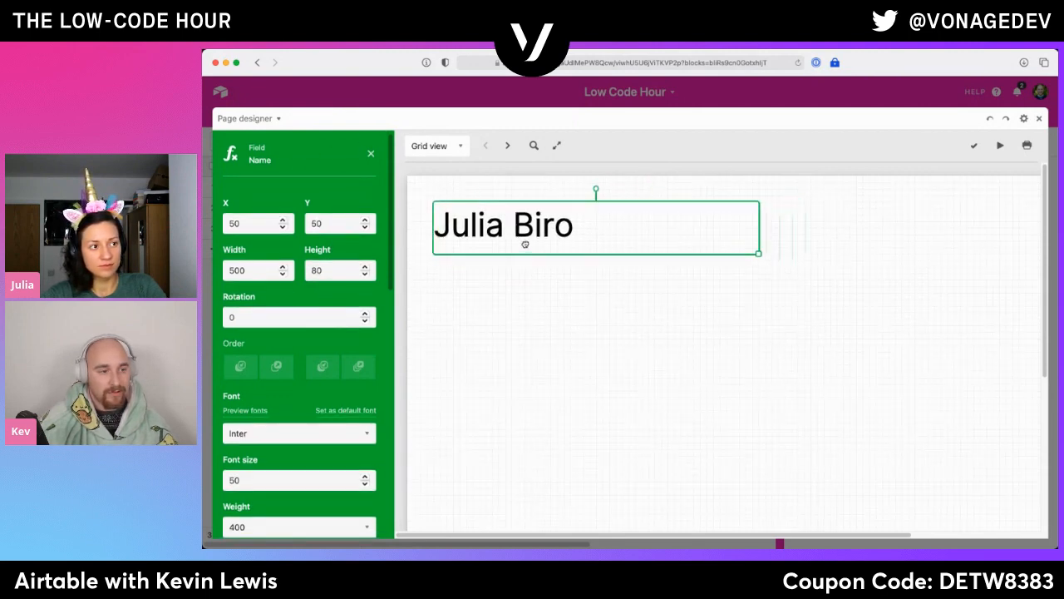
- Set the Name element's font to IBM Plex Serif with a weight of 700
{"action": "scroll", "coordinate": [320, 333], "scroll_direction": "down", "scroll_amount": 5}
{"action": "left_click", "coordinate": [325, 319]}
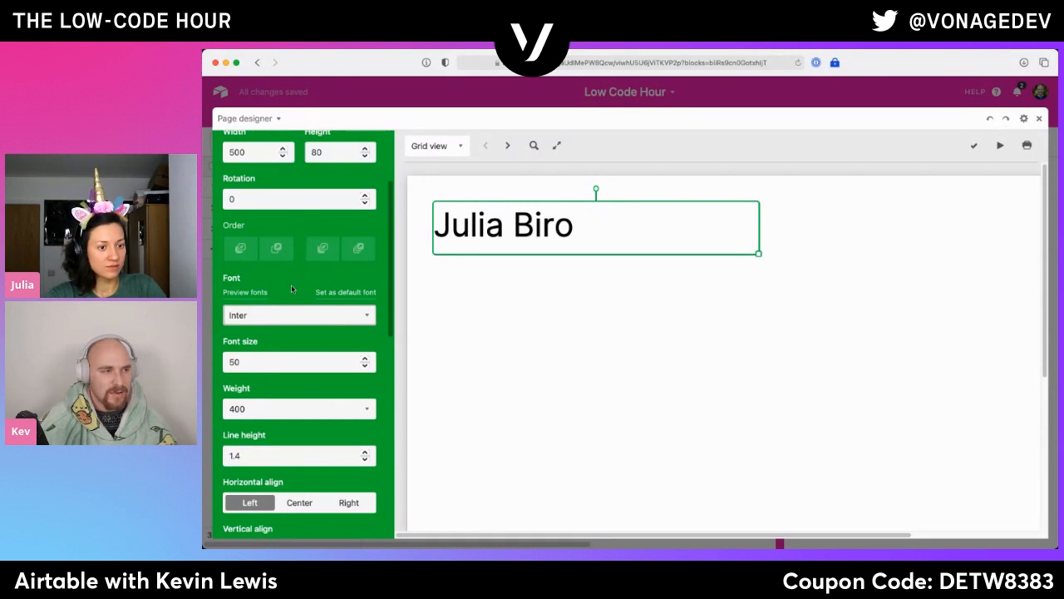
{"action": "left_click", "coordinate": [308, 85]}
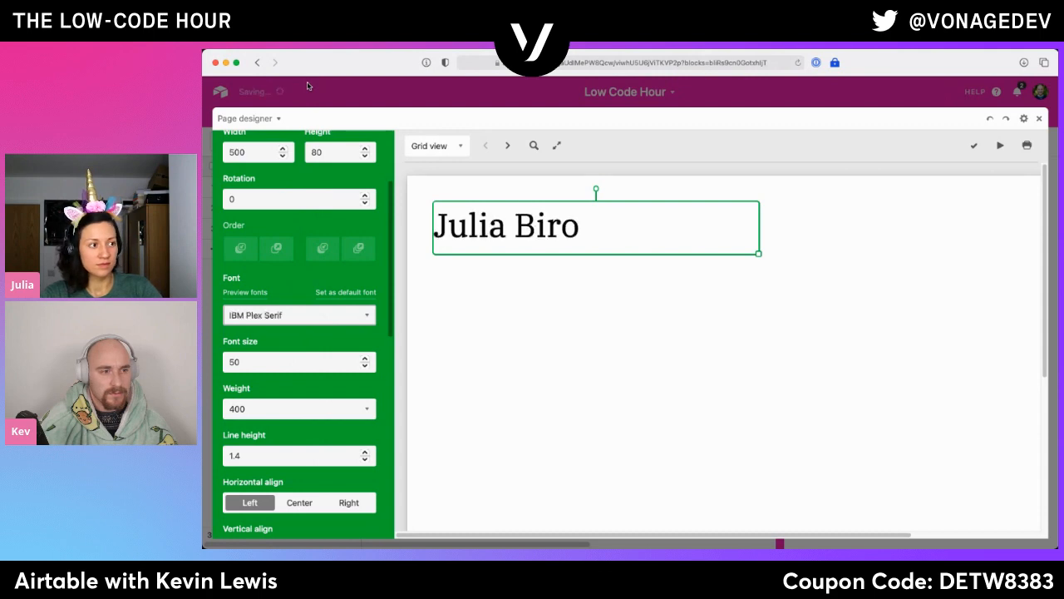
{"action": "scroll", "coordinate": [314, 404], "scroll_direction": "down", "scroll_amount": 1}
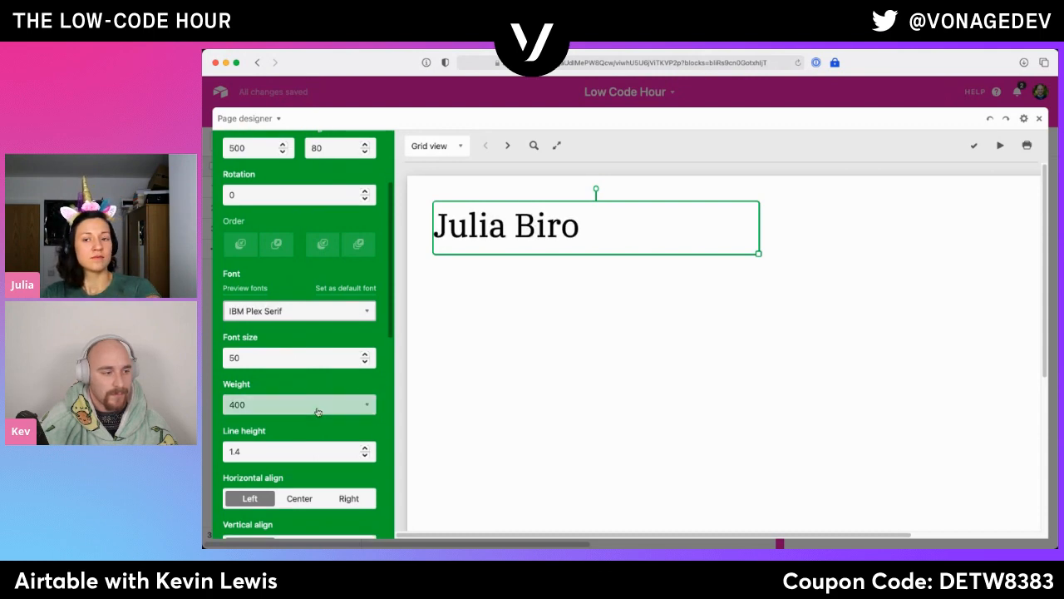
{"action": "left_click", "coordinate": [309, 441]}
- Examine the Name element's alignment, text colour, background, padding and border options, and deselect the element
{"action": "scroll", "coordinate": [294, 414], "scroll_direction": "down", "scroll_amount": 3}
{"action": "scroll", "coordinate": [295, 422], "scroll_direction": "down", "scroll_amount": 3}
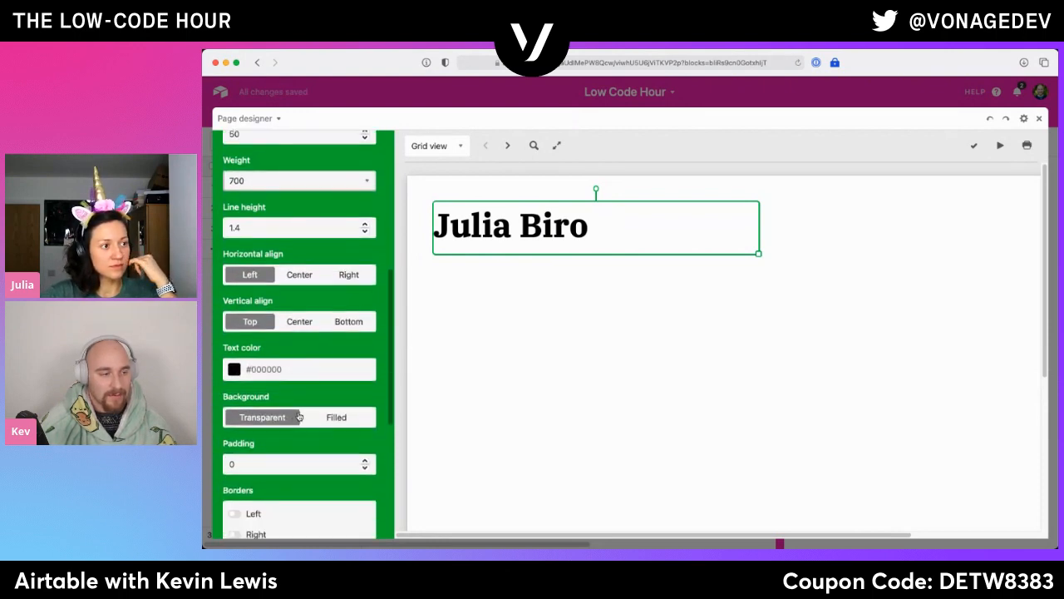
{"action": "scroll", "coordinate": [299, 417], "scroll_direction": "down", "scroll_amount": 3}
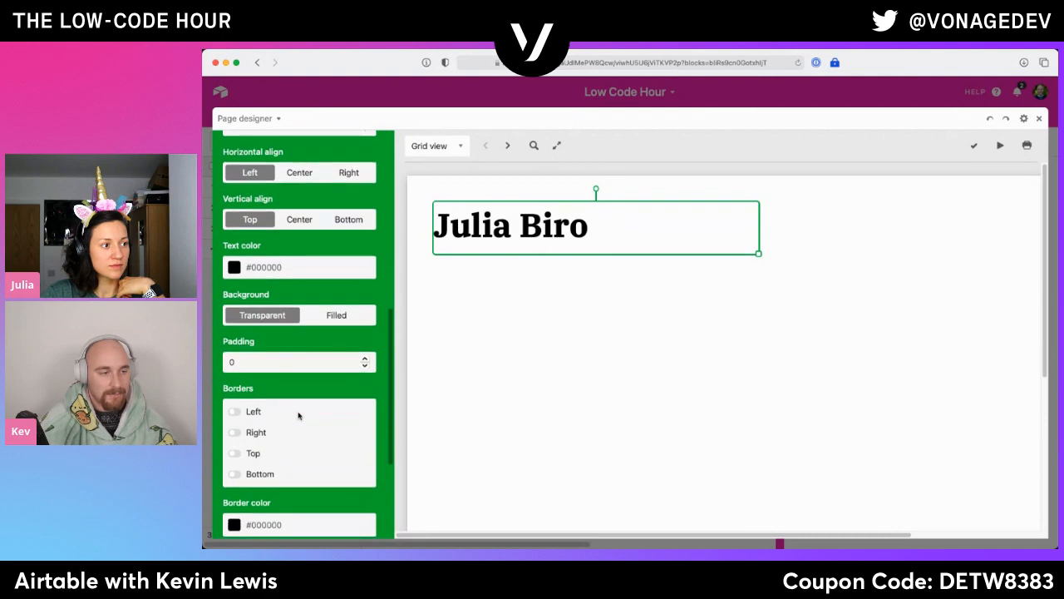
{"action": "scroll", "coordinate": [298, 416], "scroll_direction": "down", "scroll_amount": 5}
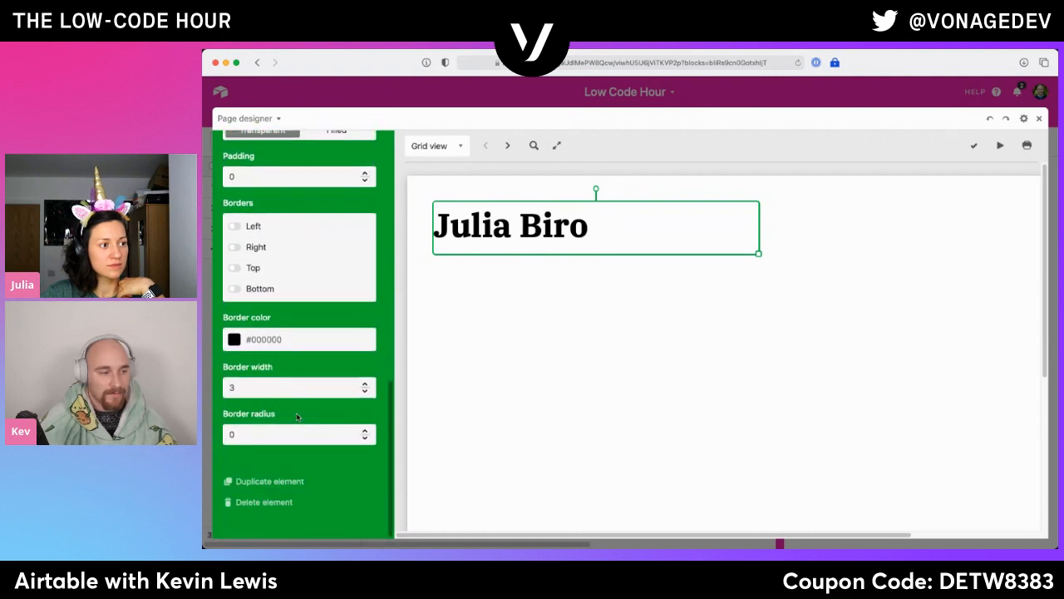
{"action": "scroll", "coordinate": [297, 417], "scroll_direction": "up", "scroll_amount": 10}
{"action": "left_click", "coordinate": [460, 368]}
{"action": "scroll", "coordinate": [558, 320], "scroll_direction": "down", "scroll_amount": 2}
{"action": "scroll", "coordinate": [472, 319], "scroll_direction": "up", "scroll_amount": 2}
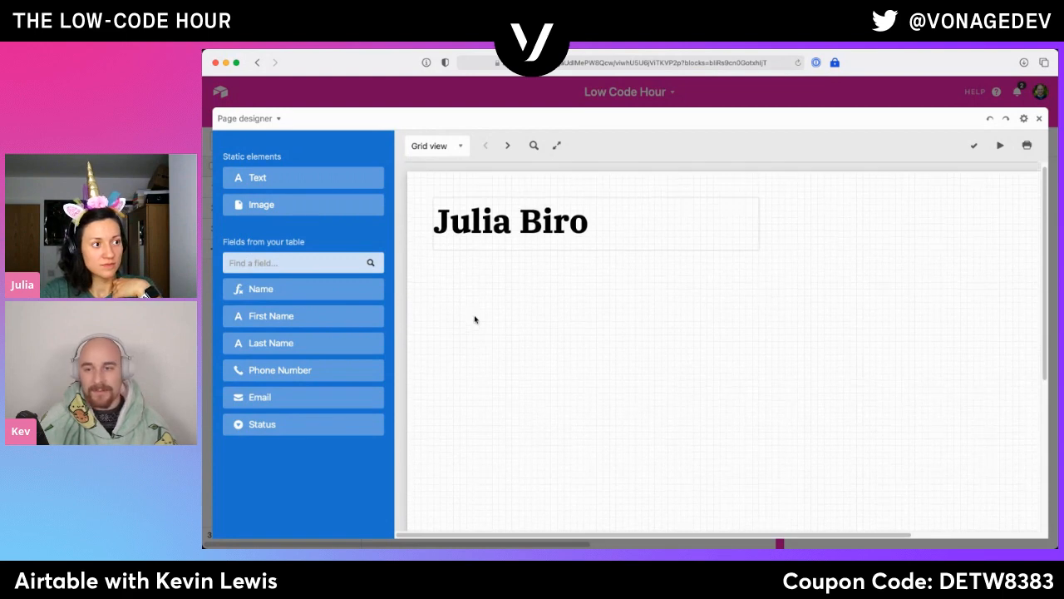
- Add a static text element below the name at X 40, Y 140 with the content "Email: {Email}"
{"action": "left_click", "coordinate": [273, 185]}
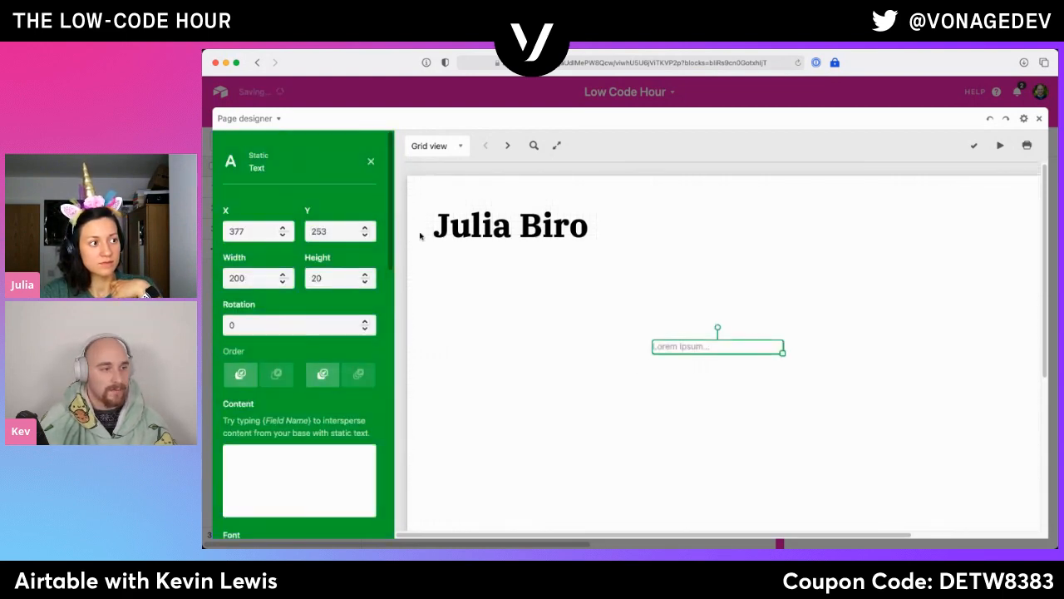
{"action": "left_click_drag", "start_coordinate": [682, 344], "coordinate": [468, 271]}
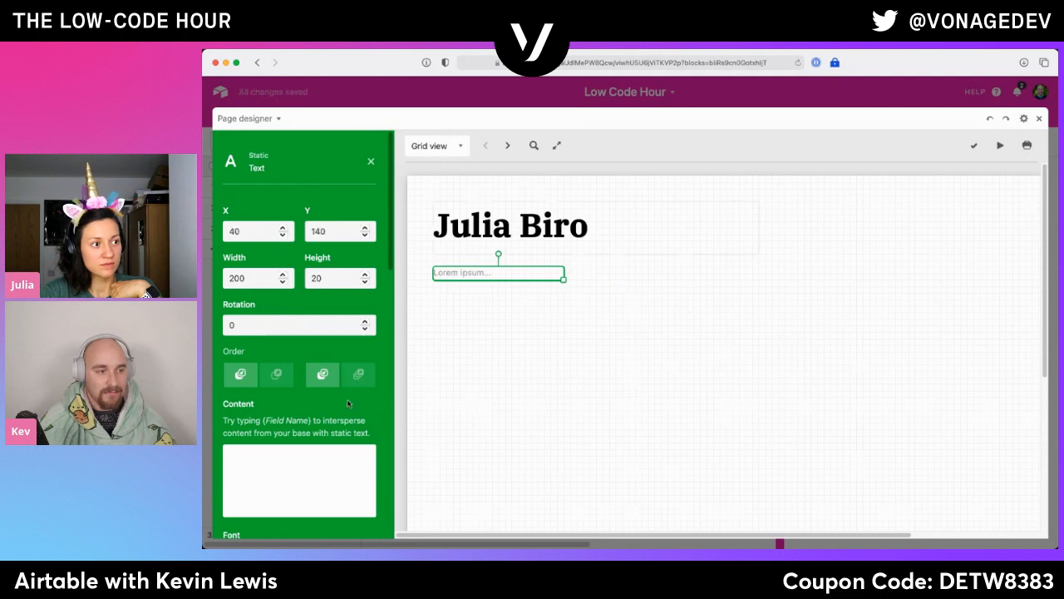
{"action": "left_click", "coordinate": [337, 462]}
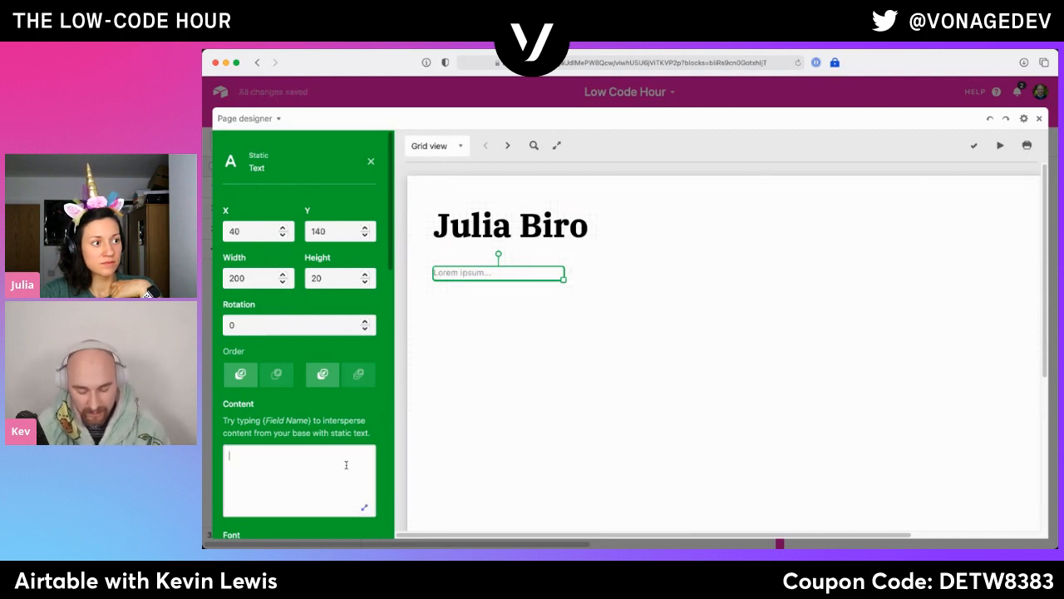
{"action": "type", "text": "E"}
{"action": "key", "text": "BackSpace"}
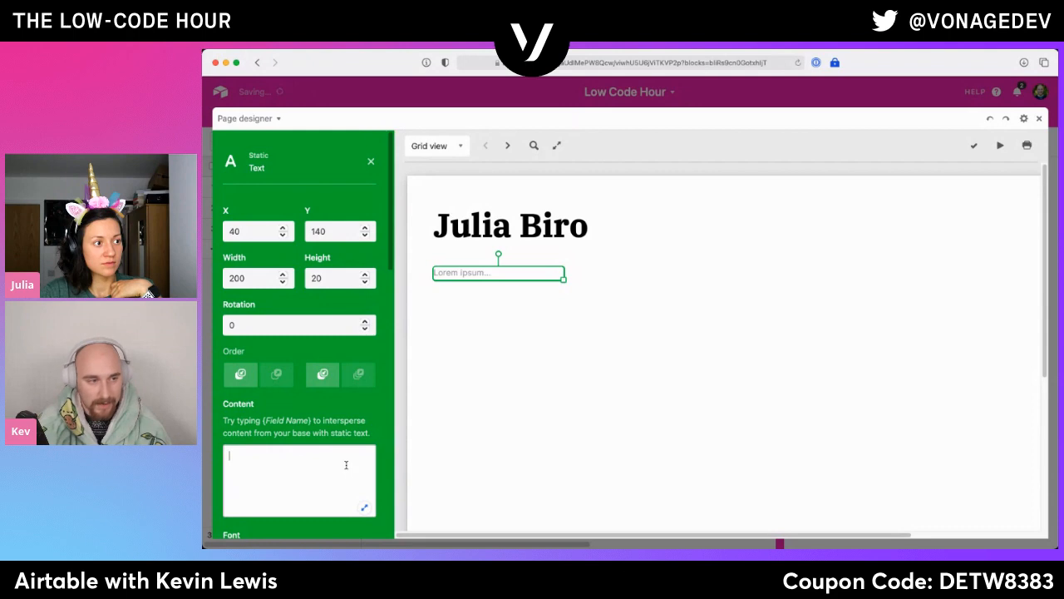
{"action": "type", "text": "Email: {"}
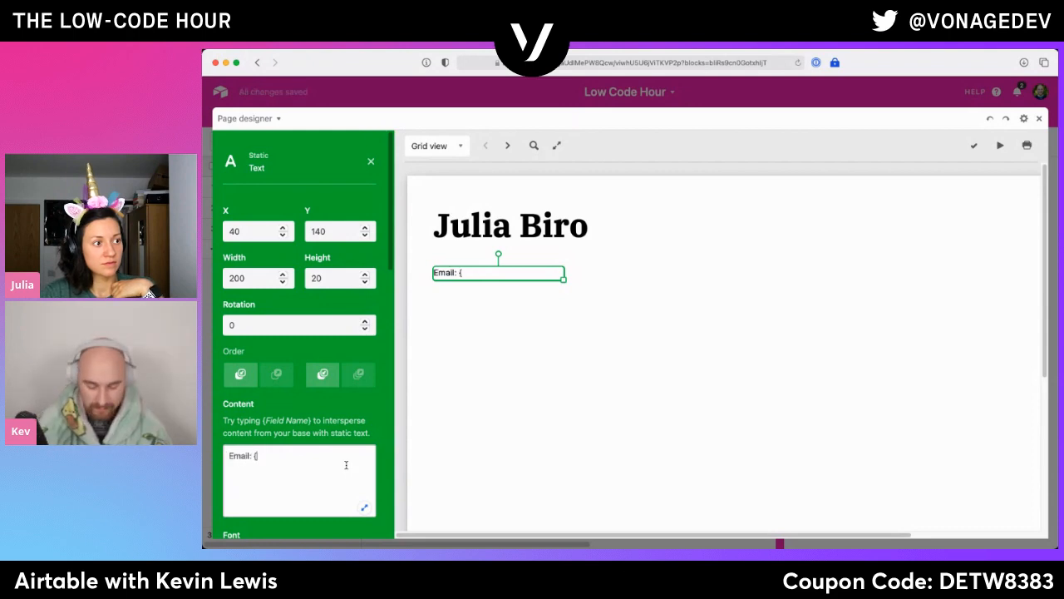
{"action": "type", "text": "Em}ail"}
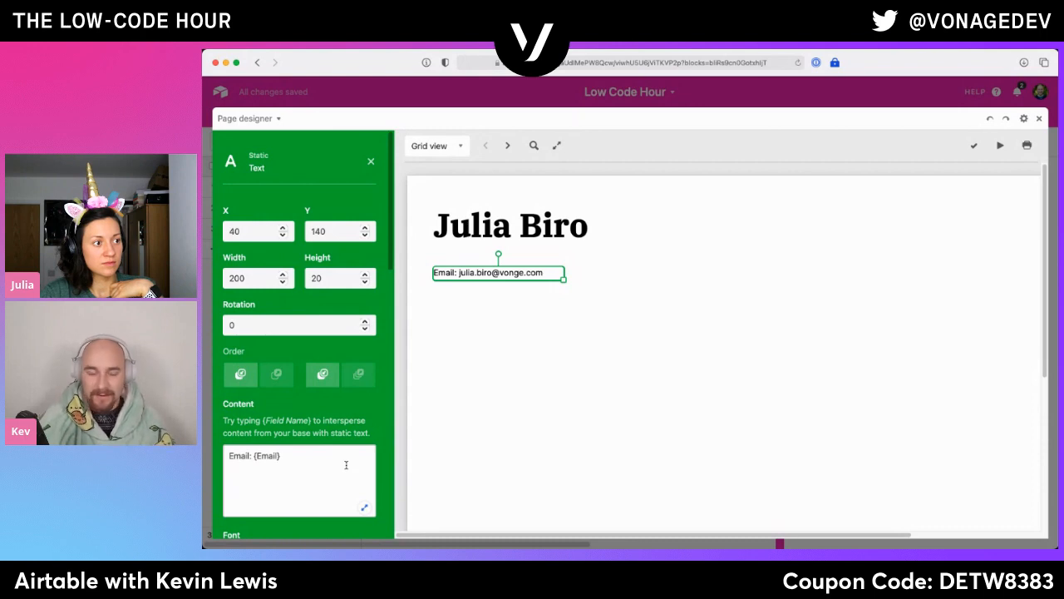
- Examine the {Email} placeholder in the static text's content against its rendering on the page, and deselect the element
{"action": "left_click_drag", "start_coordinate": [294, 457], "coordinate": [255, 455]}
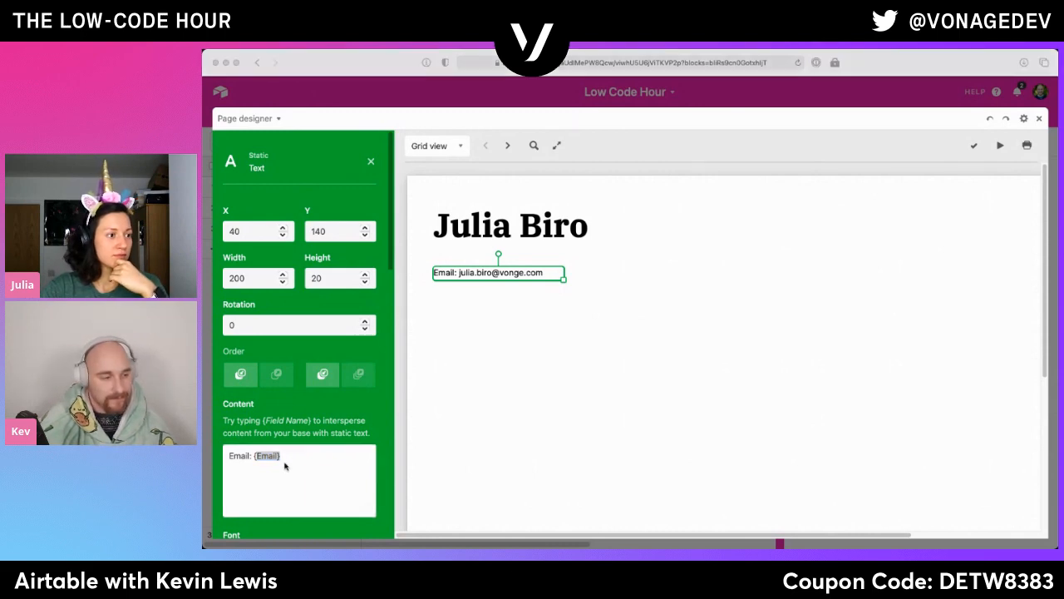
{"action": "left_click", "coordinate": [319, 455]}
{"action": "left_click_drag", "start_coordinate": [297, 456], "coordinate": [256, 455]}
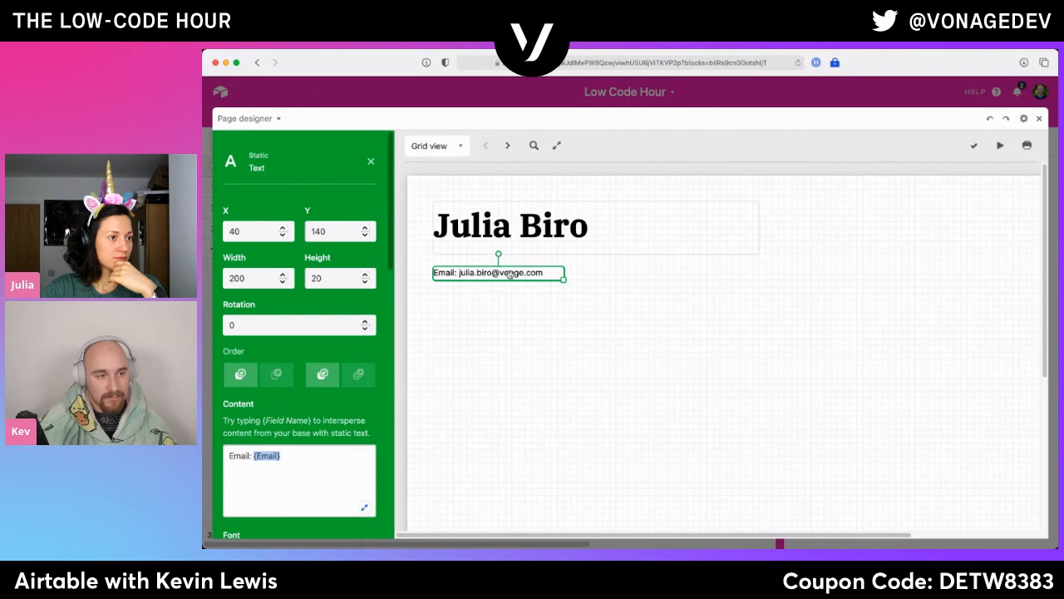
{"action": "left_click", "coordinate": [319, 471]}
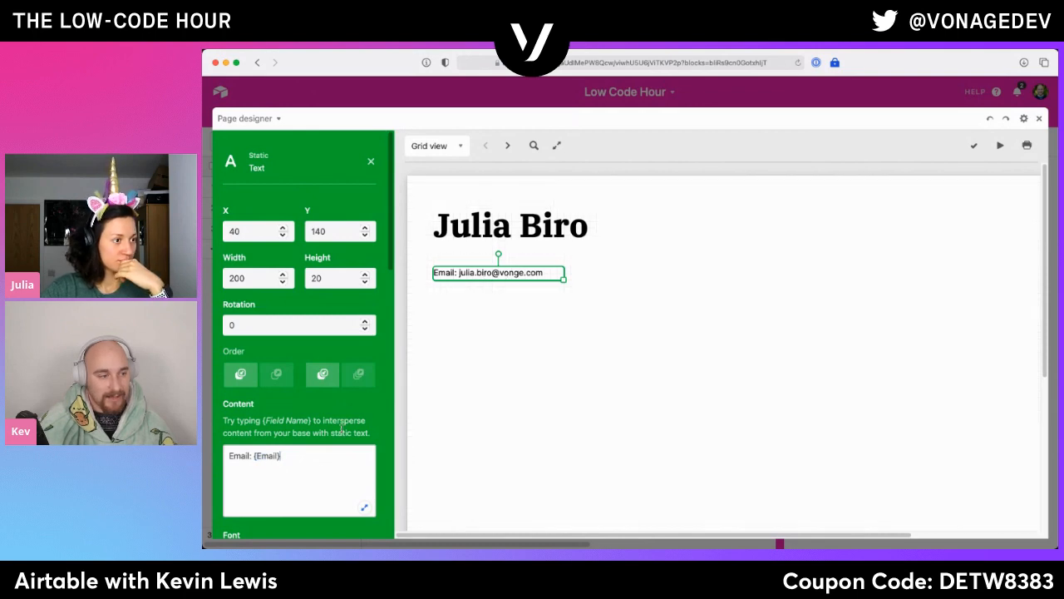
{"action": "scroll", "coordinate": [348, 410], "scroll_direction": "down", "scroll_amount": 2}
{"action": "scroll", "coordinate": [349, 403], "scroll_direction": "up", "scroll_amount": 2}
{"action": "left_click", "coordinate": [502, 353]}
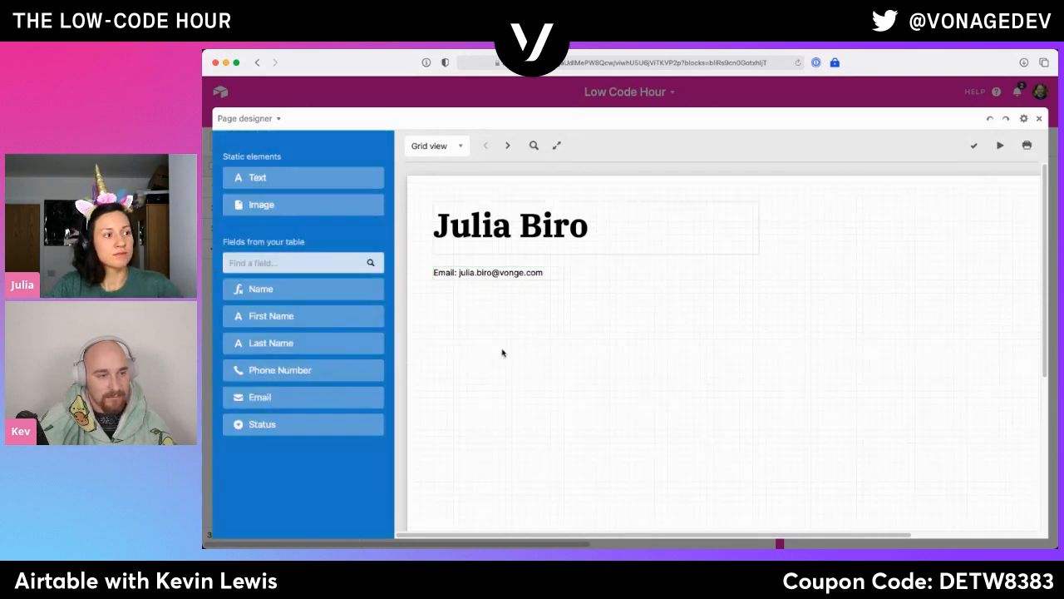
{"action": "left_click", "coordinate": [488, 277]}
{"action": "left_click", "coordinate": [464, 359]}
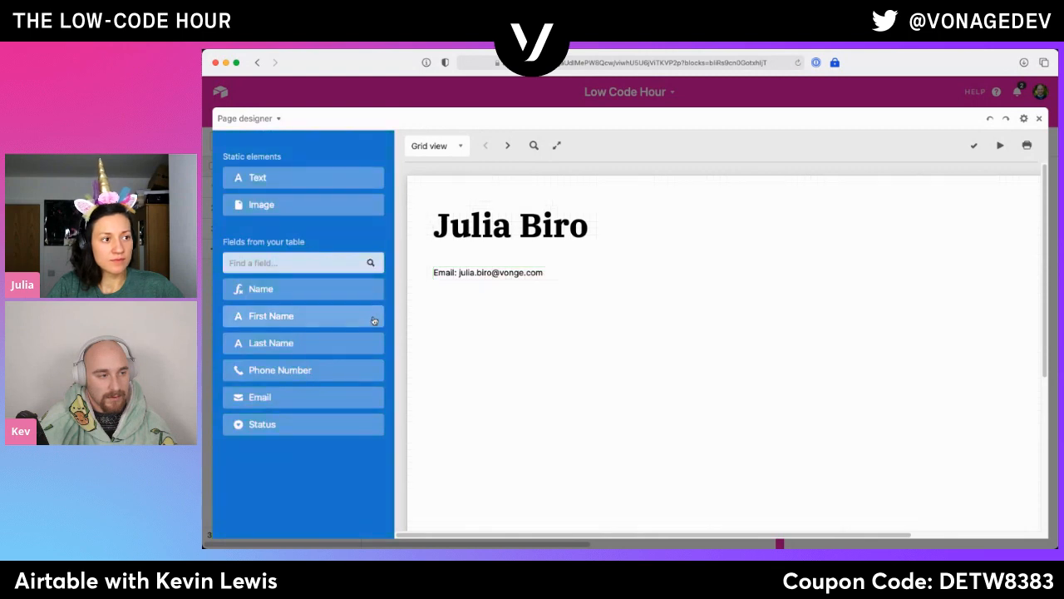
- Place the Status field on the page below the email line at X 40, Y 220
{"action": "left_click_drag", "start_coordinate": [309, 424], "coordinate": [493, 326]}
{"action": "scroll", "coordinate": [246, 468], "scroll_direction": "down", "scroll_amount": 2}
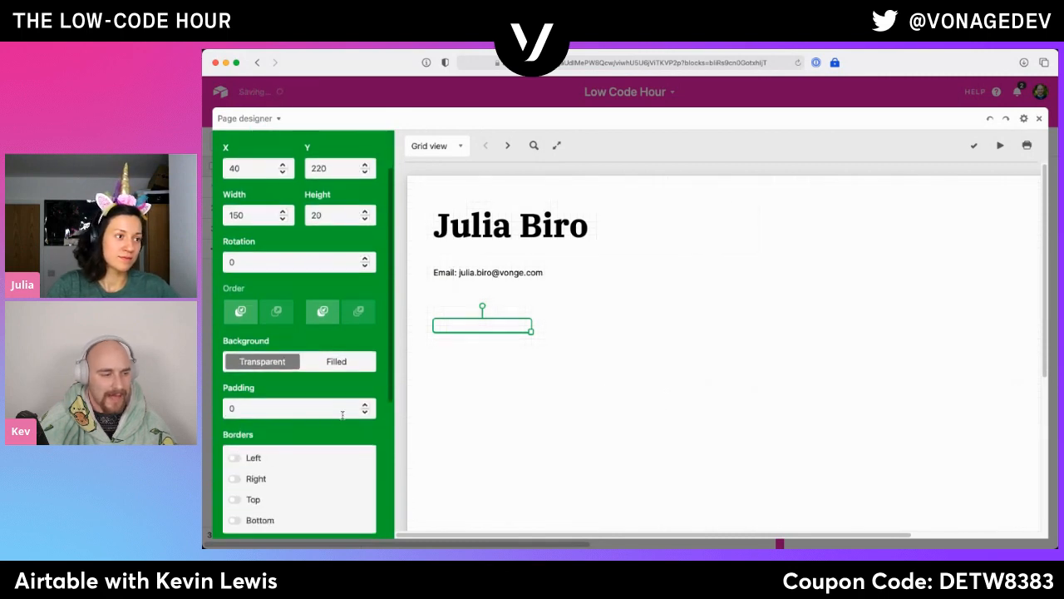
- Leave the full-screen layout editor and expand the current record from the Page designer app
{"action": "left_click", "coordinate": [1039, 121]}
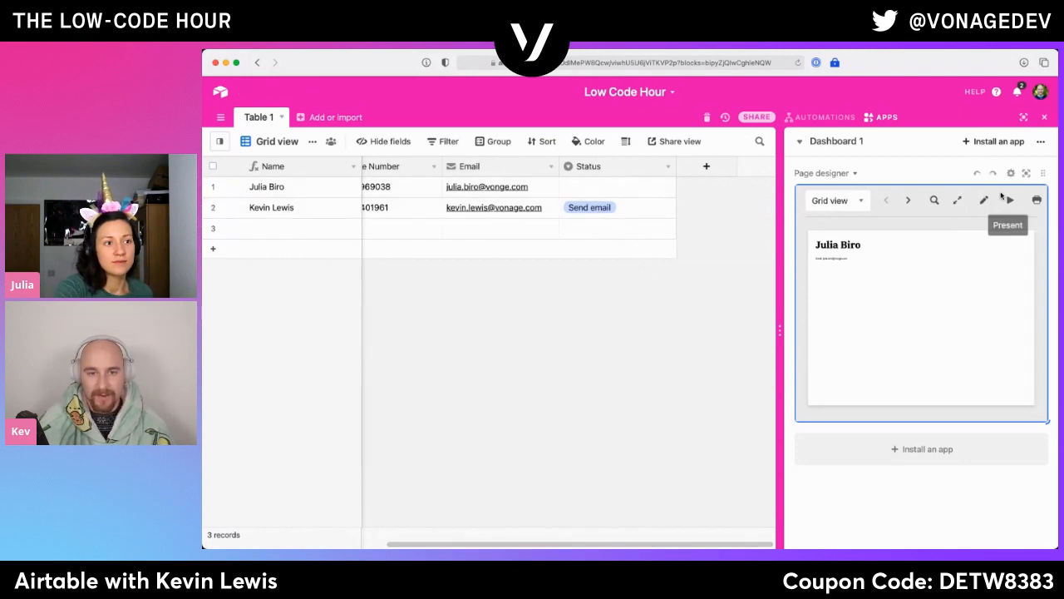
{"action": "left_click", "coordinate": [959, 201]}
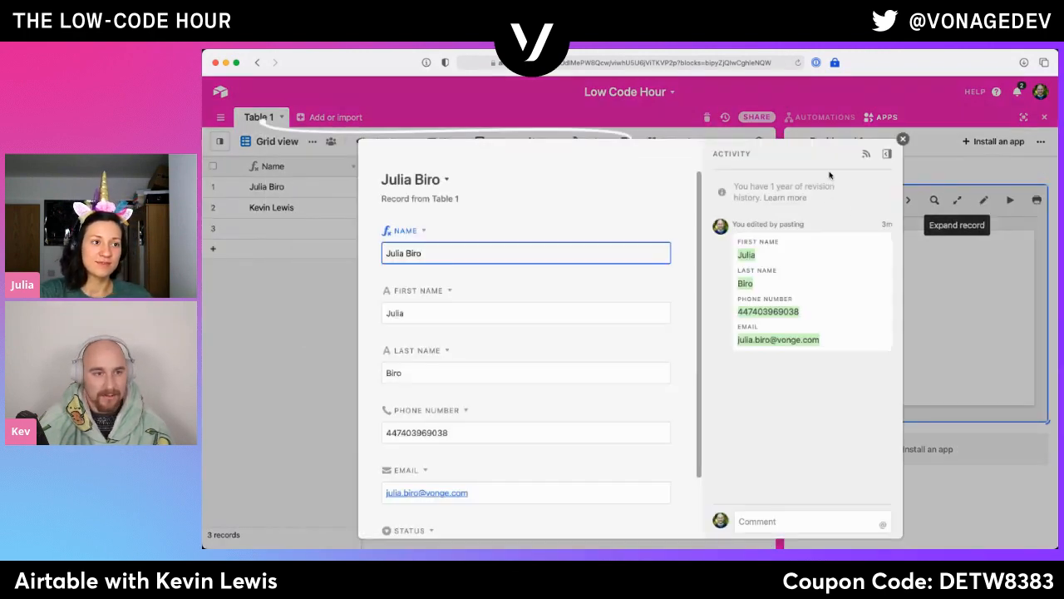
- Reopen the full-screen layout editor, switch to the next record and move the Status field up to X 40, Y 190
{"action": "left_click", "coordinate": [960, 202]}
{"action": "left_click", "coordinate": [984, 201]}
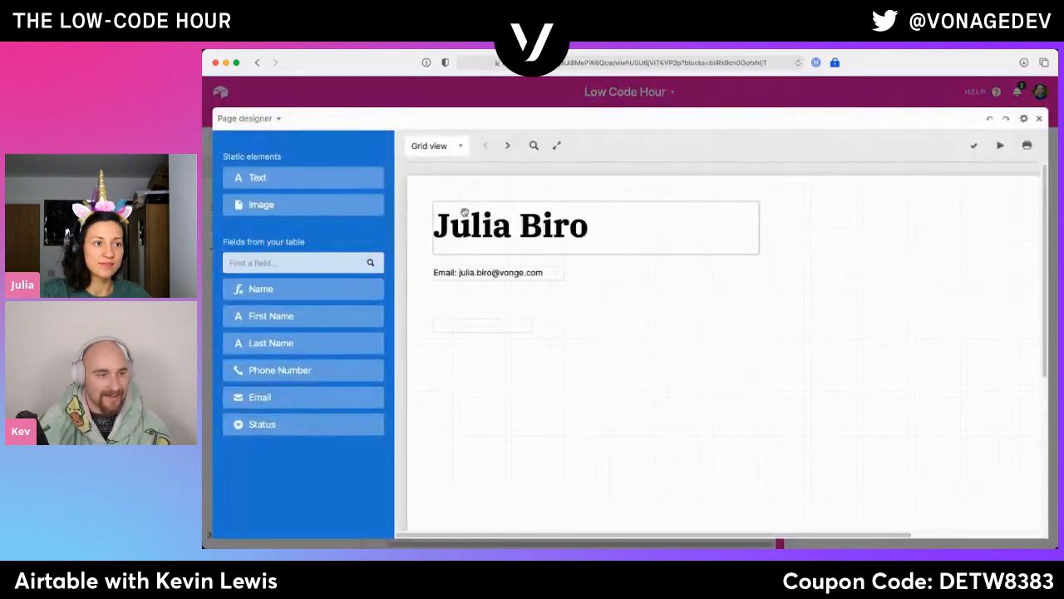
{"action": "left_click", "coordinate": [503, 147]}
{"action": "left_click_drag", "start_coordinate": [475, 324], "coordinate": [484, 307]}
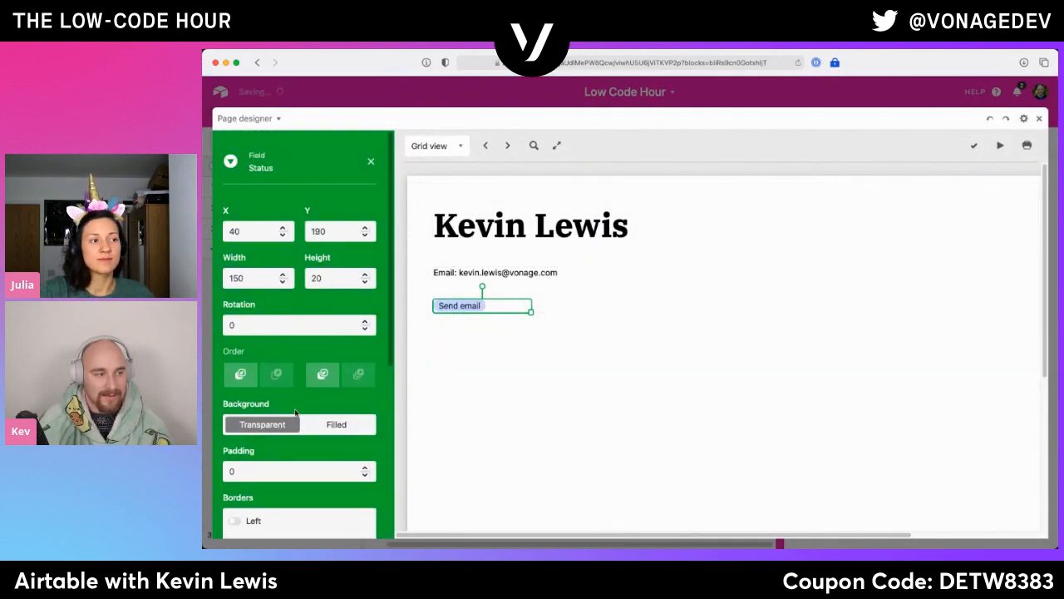
{"action": "scroll", "coordinate": [298, 412], "scroll_direction": "down", "scroll_amount": 5}
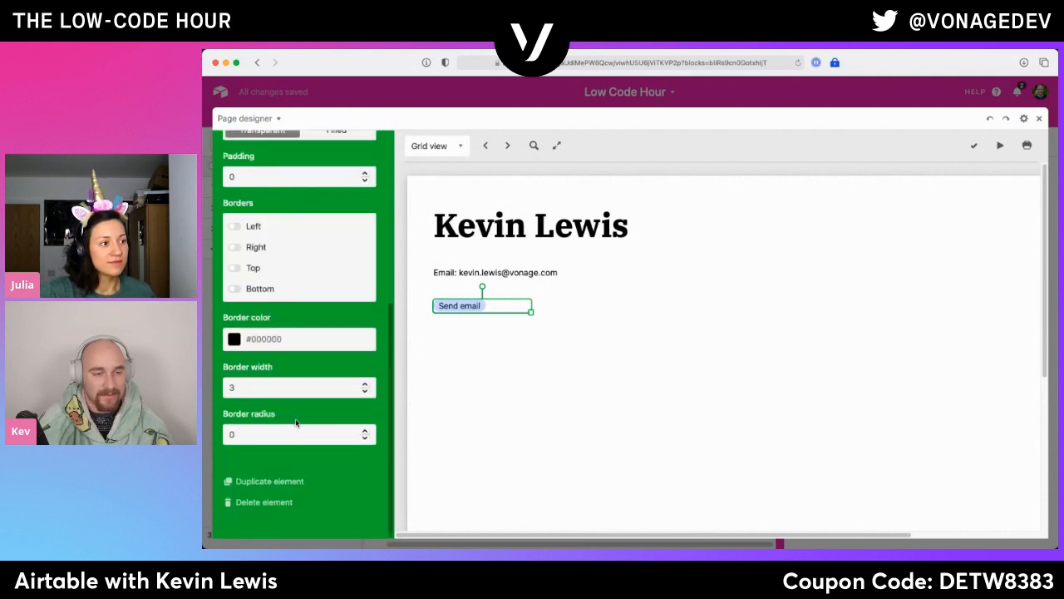
{"action": "scroll", "coordinate": [296, 423], "scroll_direction": "up", "scroll_amount": 5}
- Move the Status field to the page's upper right corner at X 1020, Y 30, and deselect it
{"action": "left_click_drag", "start_coordinate": [487, 304], "coordinate": [983, 211]}
{"action": "scroll", "coordinate": [983, 211], "scroll_direction": "right", "scroll_amount": 3}
{"action": "scroll", "coordinate": [303, 406], "scroll_direction": "down", "scroll_amount": 3}
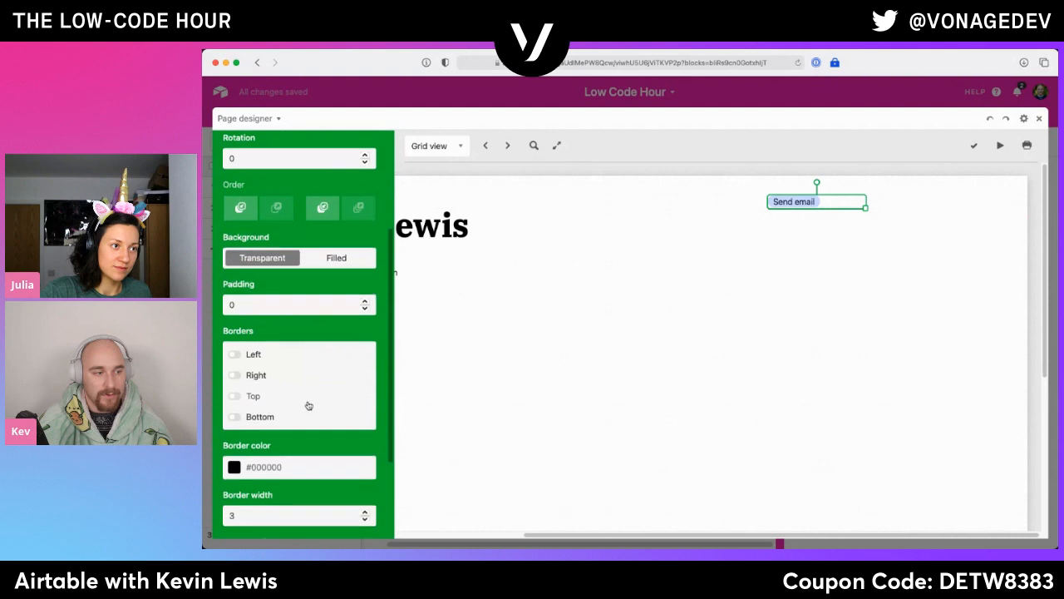
{"action": "scroll", "coordinate": [308, 404], "scroll_direction": "down", "scroll_amount": 3}
{"action": "left_click", "coordinate": [770, 383]}
{"action": "left_click_drag", "start_coordinate": [812, 206], "coordinate": [953, 206]}
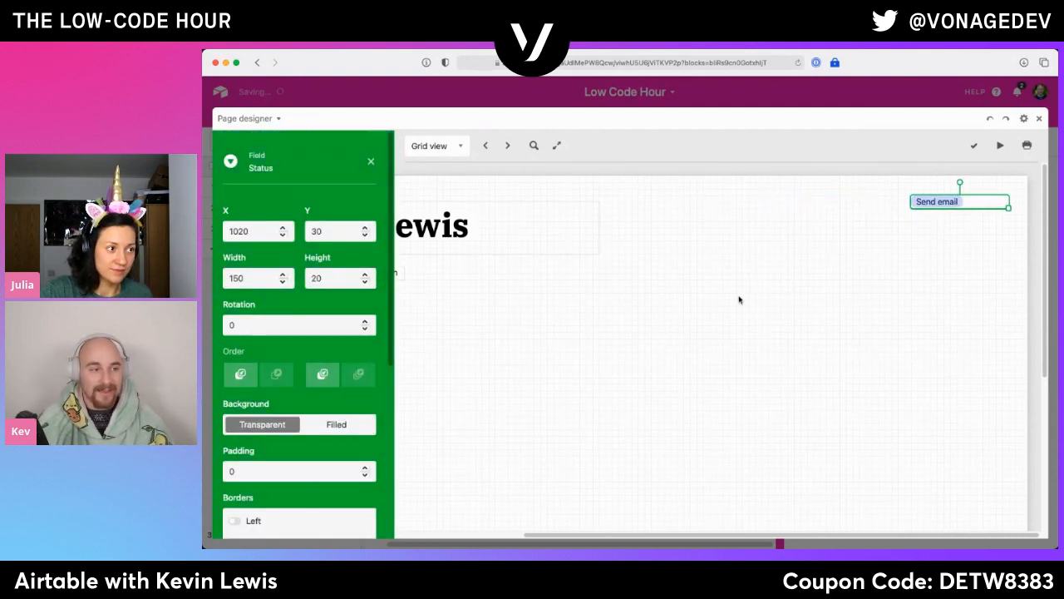
{"action": "left_click_drag", "start_coordinate": [693, 535], "coordinate": [563, 533]}
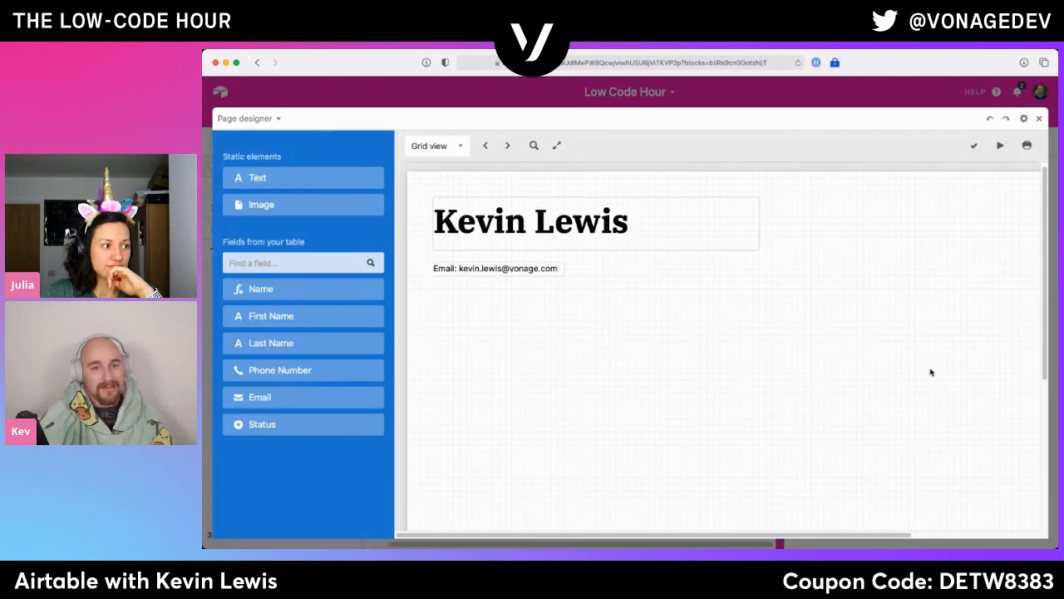
- Check the print options for the current record's page and cancel without printing
{"action": "scroll", "coordinate": [948, 350], "scroll_direction": "down", "scroll_amount": 3}
{"action": "scroll", "coordinate": [958, 374], "scroll_direction": "up", "scroll_amount": 3}
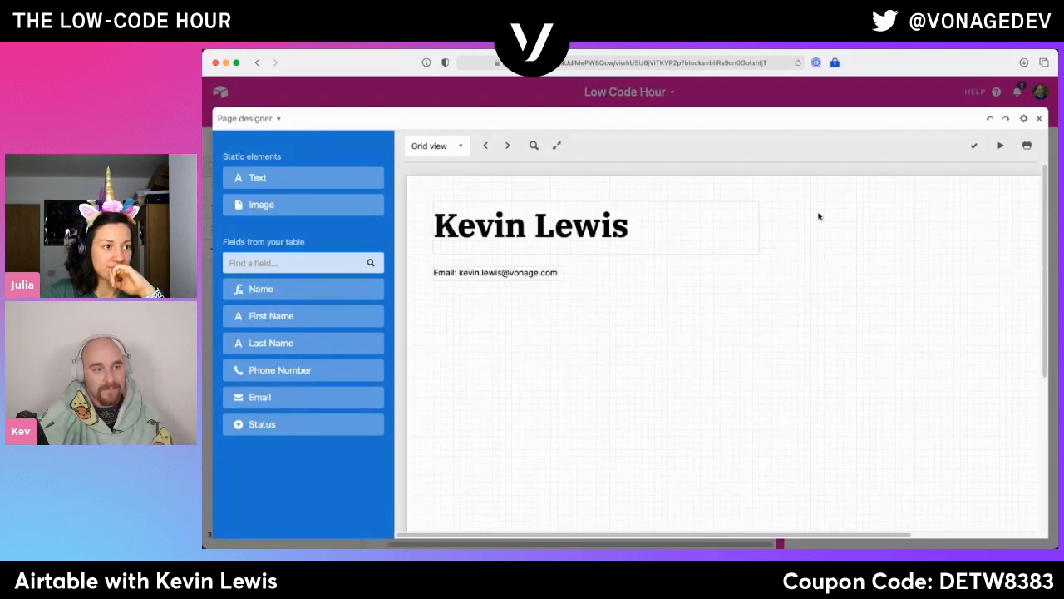
{"action": "left_click", "coordinate": [1027, 145]}
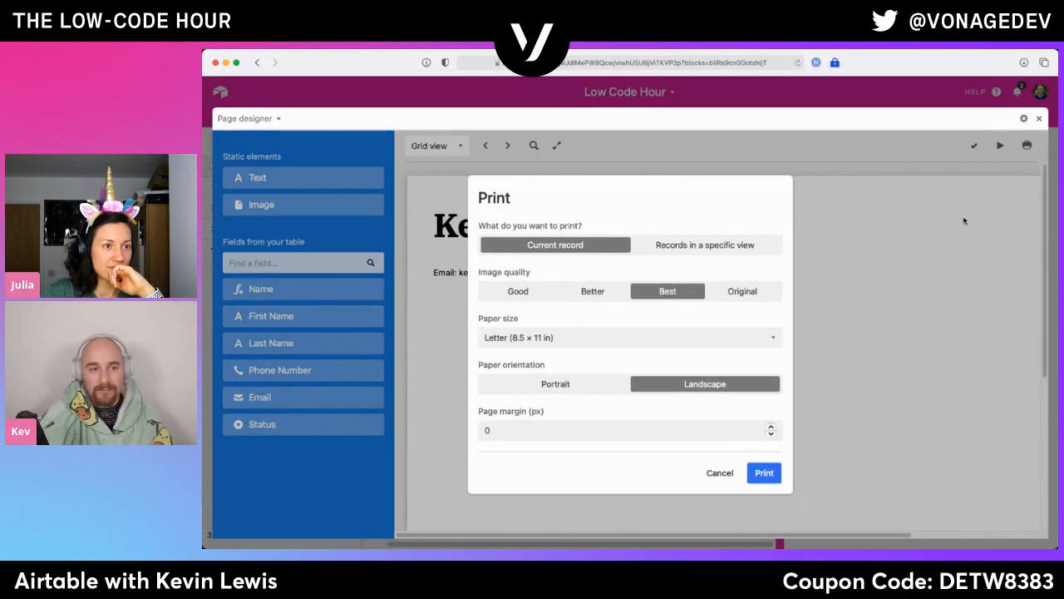
{"action": "left_click", "coordinate": [735, 471]}
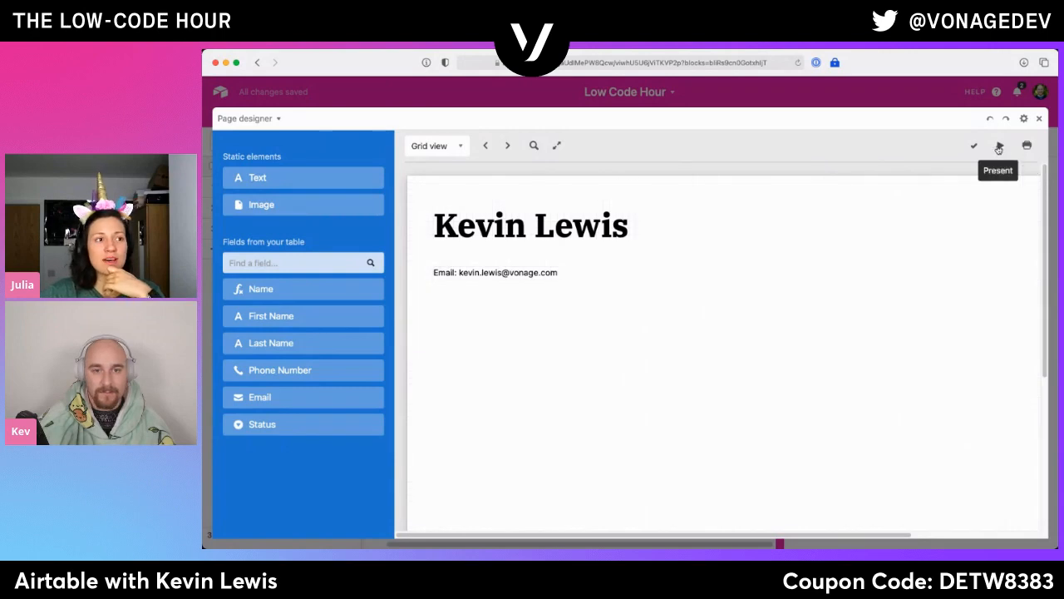
- Check the Page designer settings for table, record size and orientation, and leave the full-screen editor
{"action": "left_click", "coordinate": [1024, 118]}
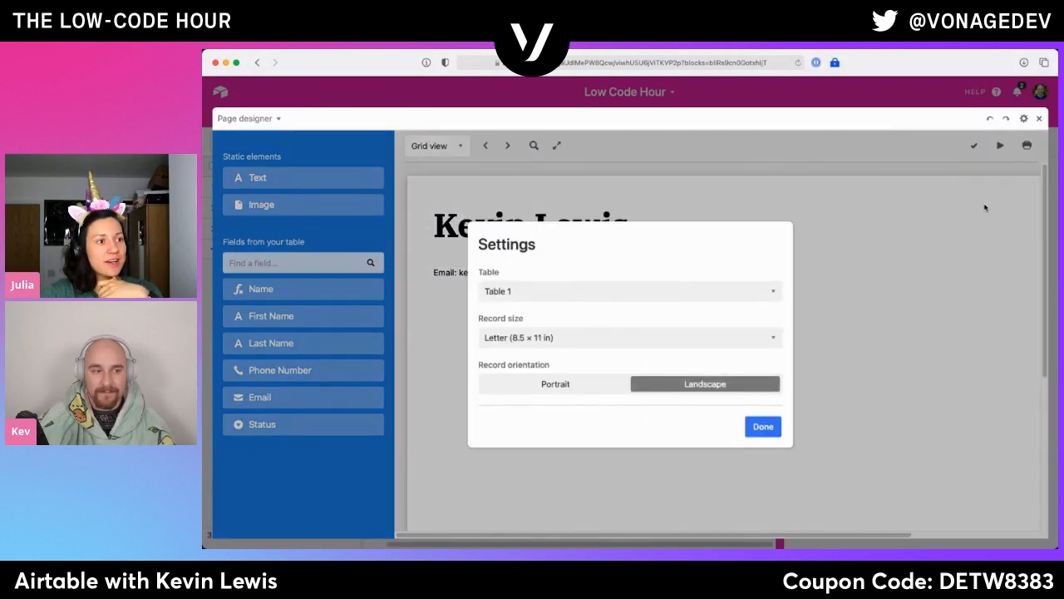
{"action": "left_click", "coordinate": [985, 208]}
{"action": "left_click", "coordinate": [1039, 118]}
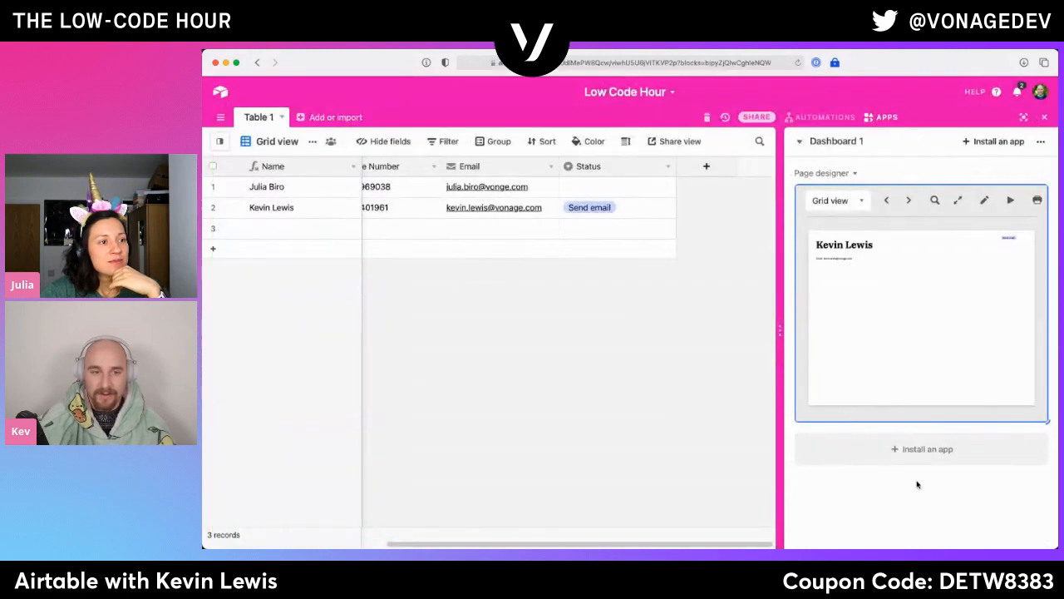
- Open the app marketplace for the dashboard and list all apps published by Airtable
{"action": "left_click", "coordinate": [921, 446]}
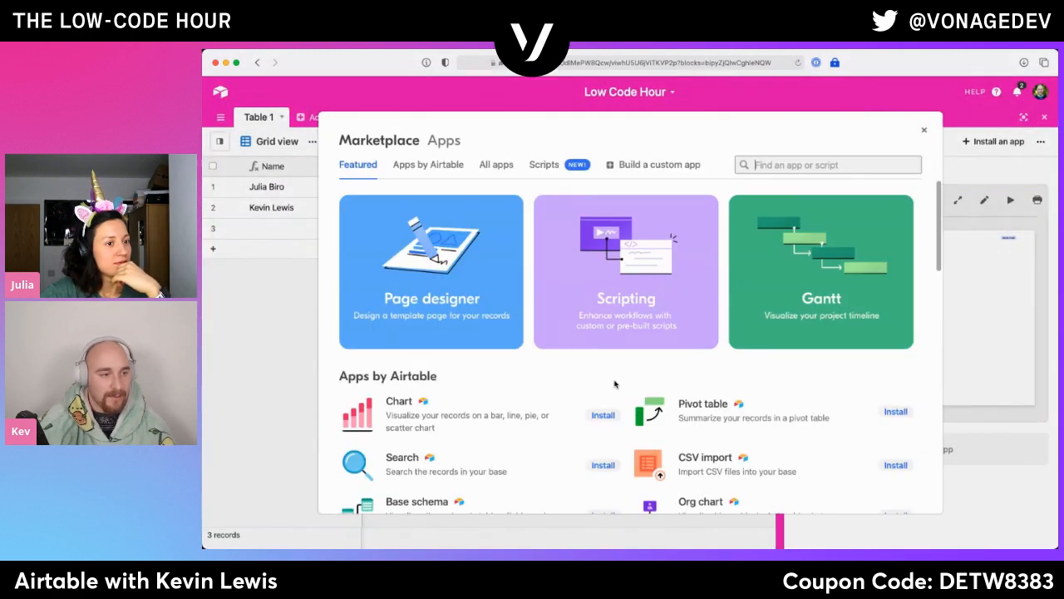
{"action": "scroll", "coordinate": [614, 383], "scroll_direction": "down", "scroll_amount": 5}
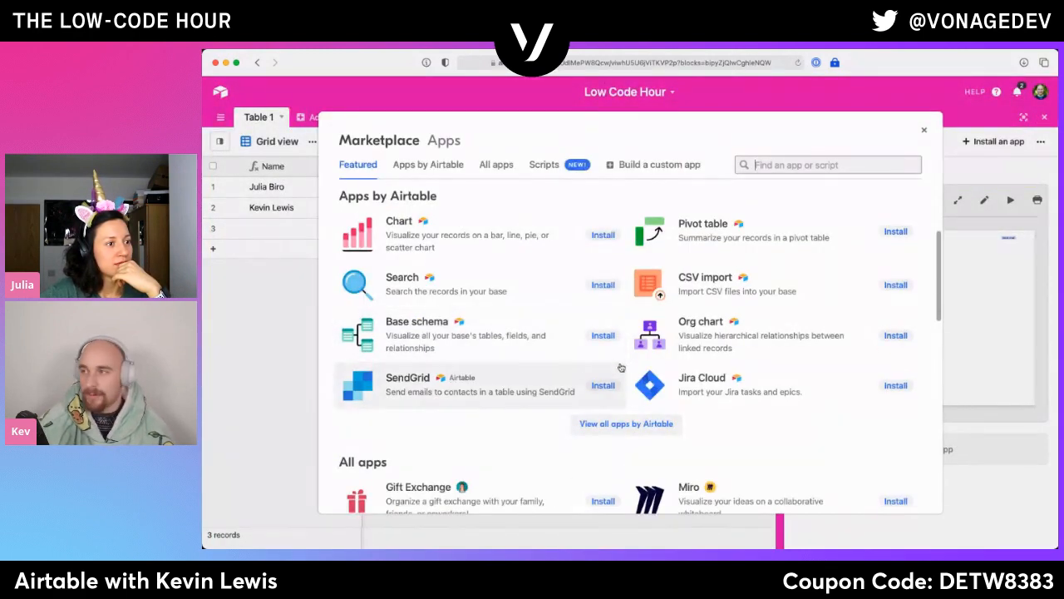
{"action": "scroll", "coordinate": [619, 374], "scroll_direction": "down", "scroll_amount": 1}
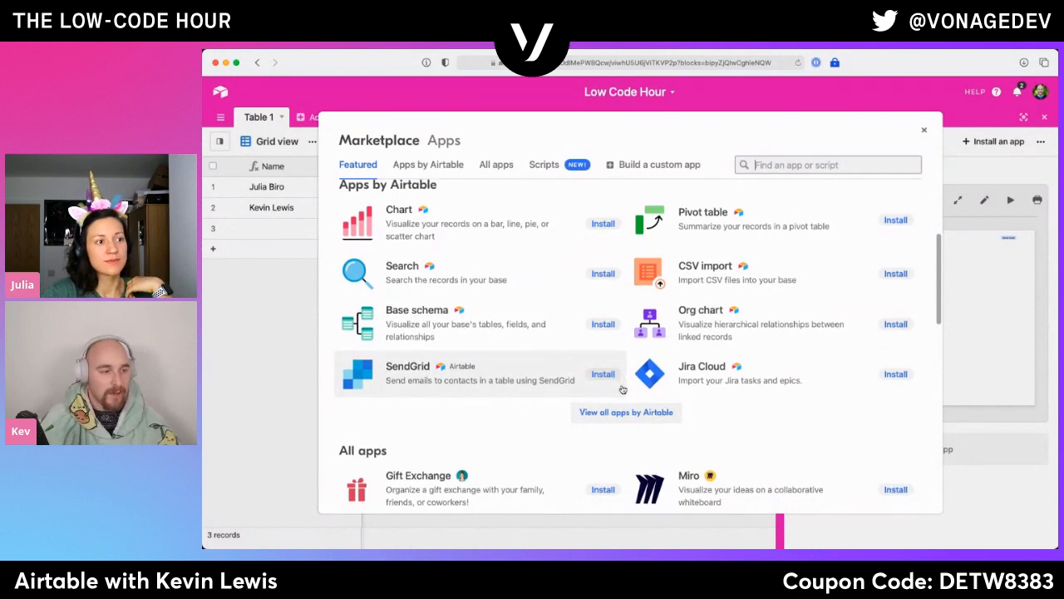
{"action": "left_click", "coordinate": [623, 412]}
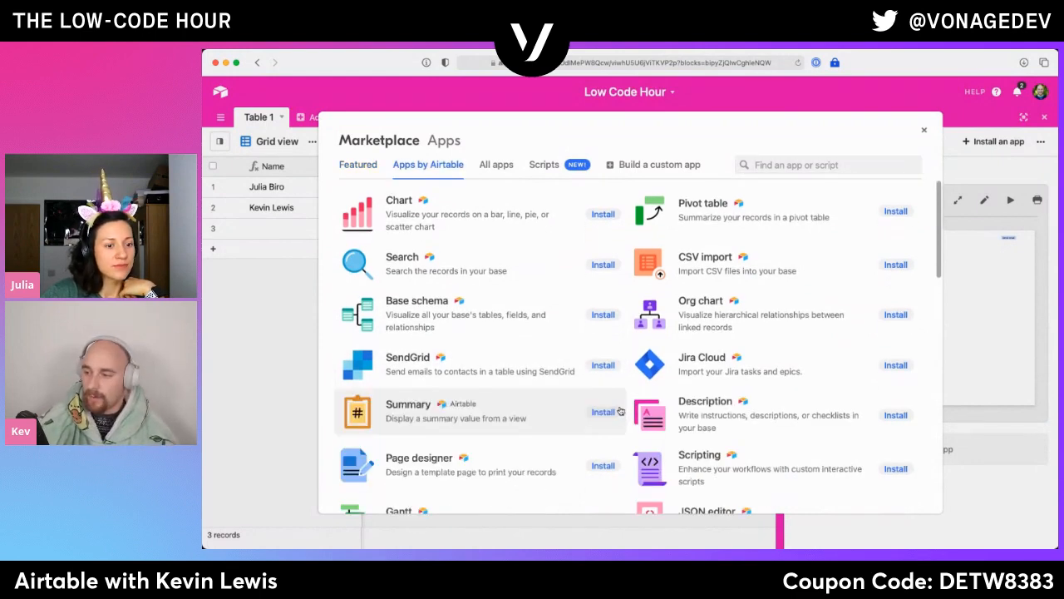
- Examine the names and descriptions of the available apps by Airtable through to the video call apps
{"action": "scroll", "coordinate": [640, 395], "scroll_direction": "down", "scroll_amount": 5}
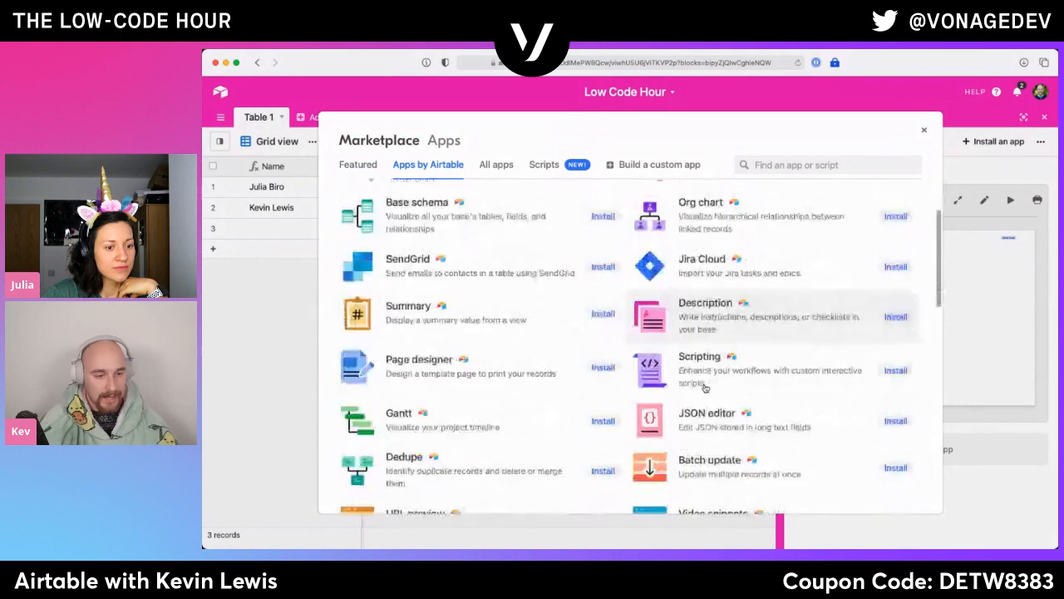
{"action": "scroll", "coordinate": [705, 388], "scroll_direction": "down", "scroll_amount": 1}
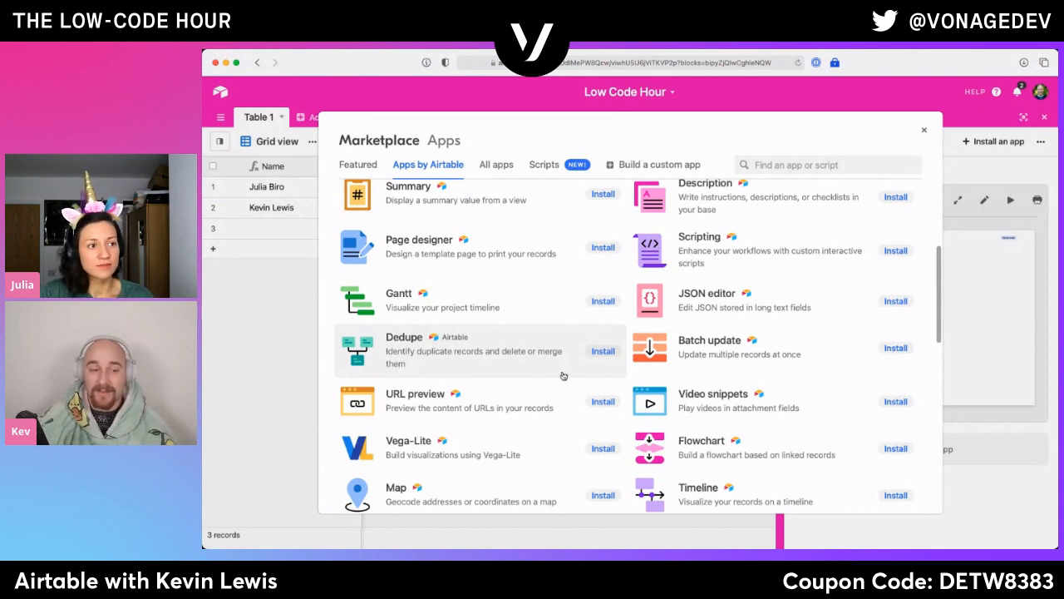
{"action": "scroll", "coordinate": [553, 374], "scroll_direction": "down", "scroll_amount": 2}
{"action": "scroll", "coordinate": [551, 380], "scroll_direction": "down", "scroll_amount": 2}
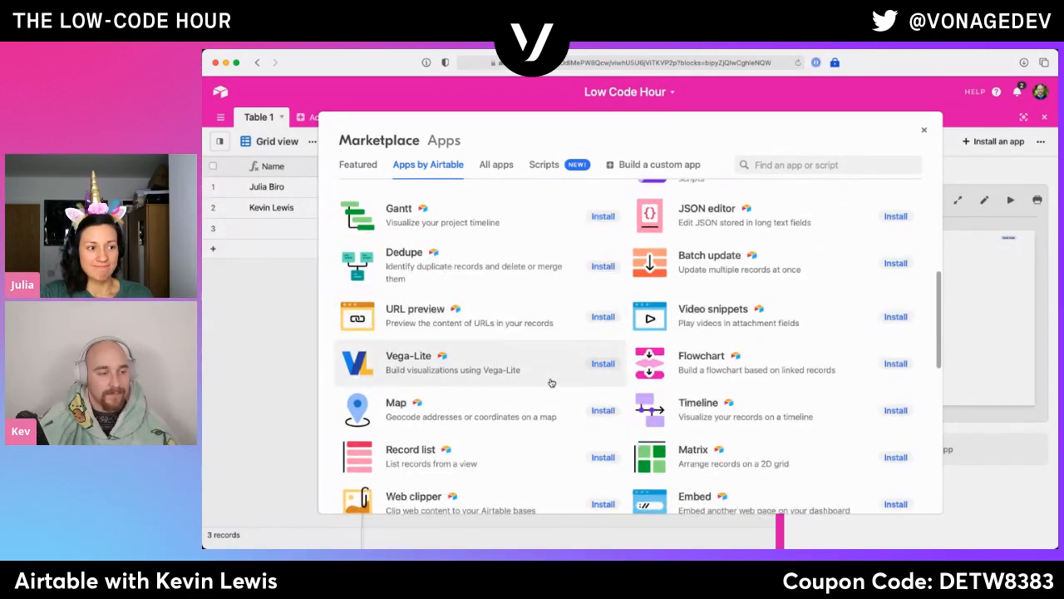
{"action": "scroll", "coordinate": [549, 382], "scroll_direction": "down", "scroll_amount": 1}
{"action": "scroll", "coordinate": [549, 385], "scroll_direction": "down", "scroll_amount": 3}
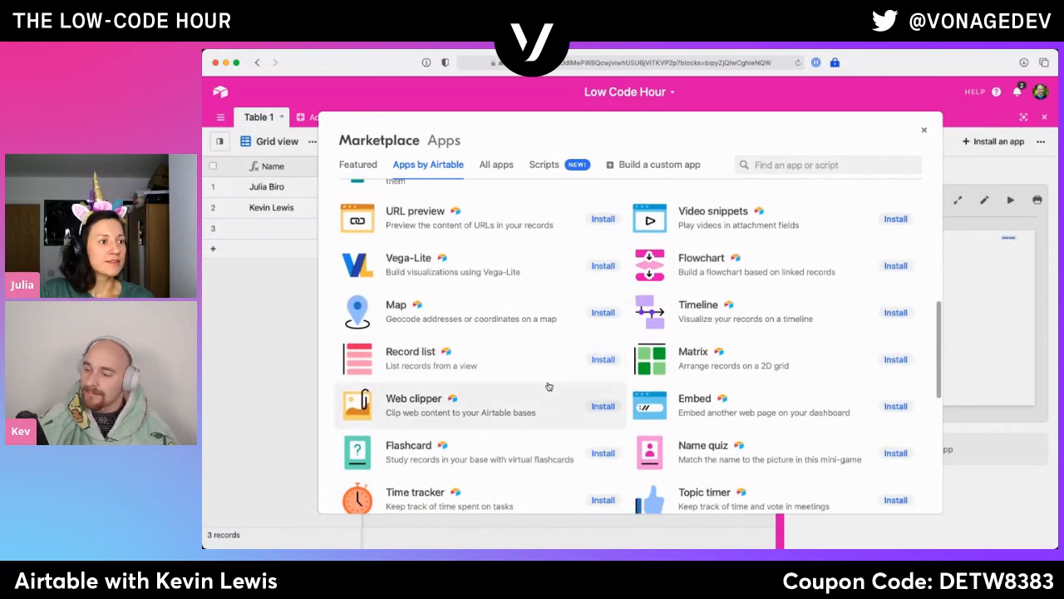
{"action": "scroll", "coordinate": [549, 387], "scroll_direction": "down", "scroll_amount": 3}
{"action": "scroll", "coordinate": [549, 388], "scroll_direction": "down", "scroll_amount": 2}
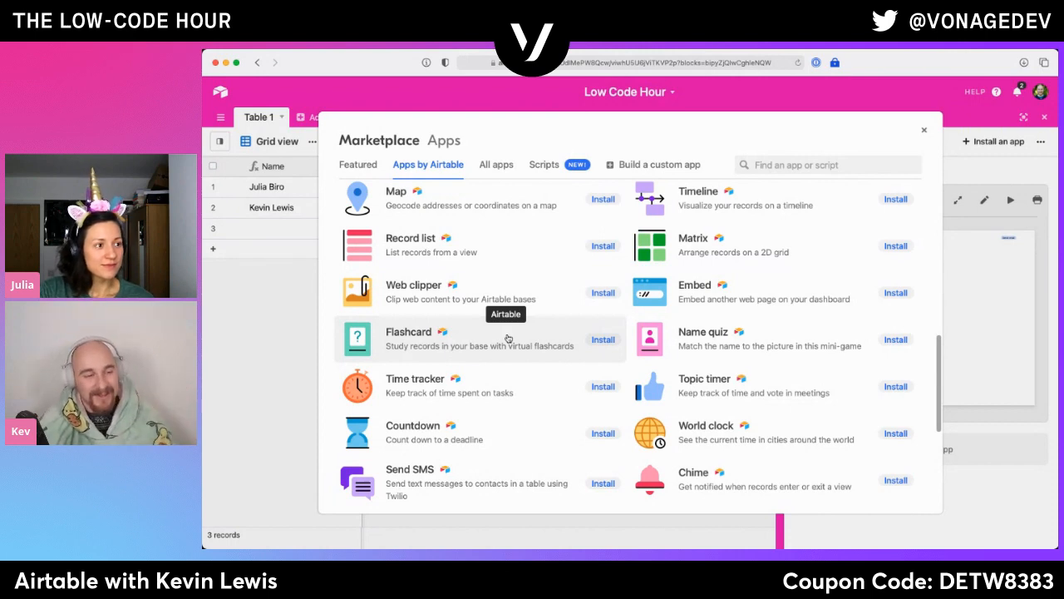
{"action": "scroll", "coordinate": [507, 336], "scroll_direction": "down", "scroll_amount": 5}
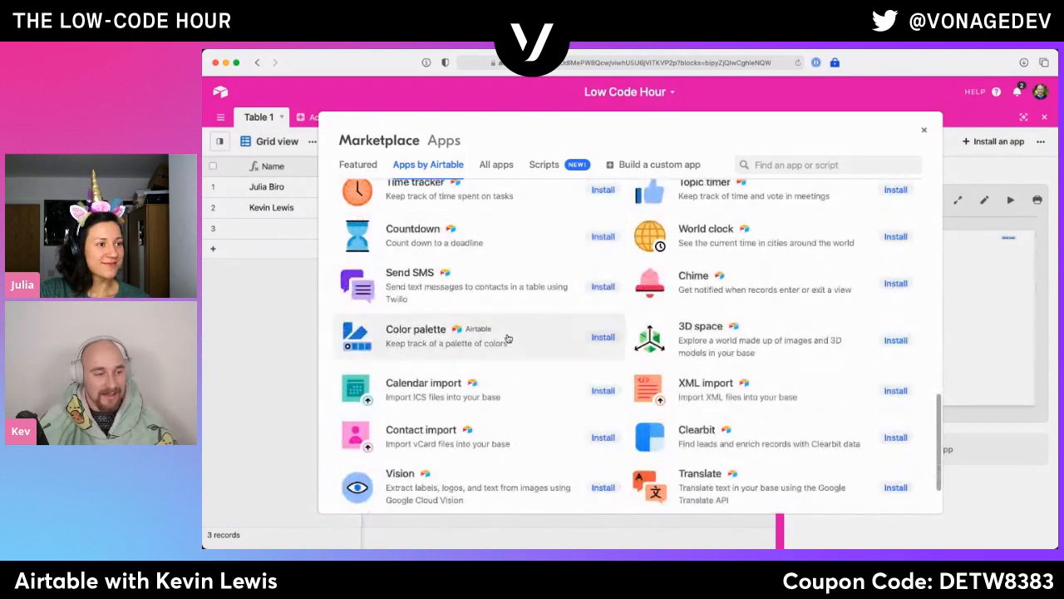
{"action": "scroll", "coordinate": [536, 418], "scroll_direction": "down", "scroll_amount": 1}
{"action": "scroll", "coordinate": [536, 418], "scroll_direction": "down", "scroll_amount": 1}
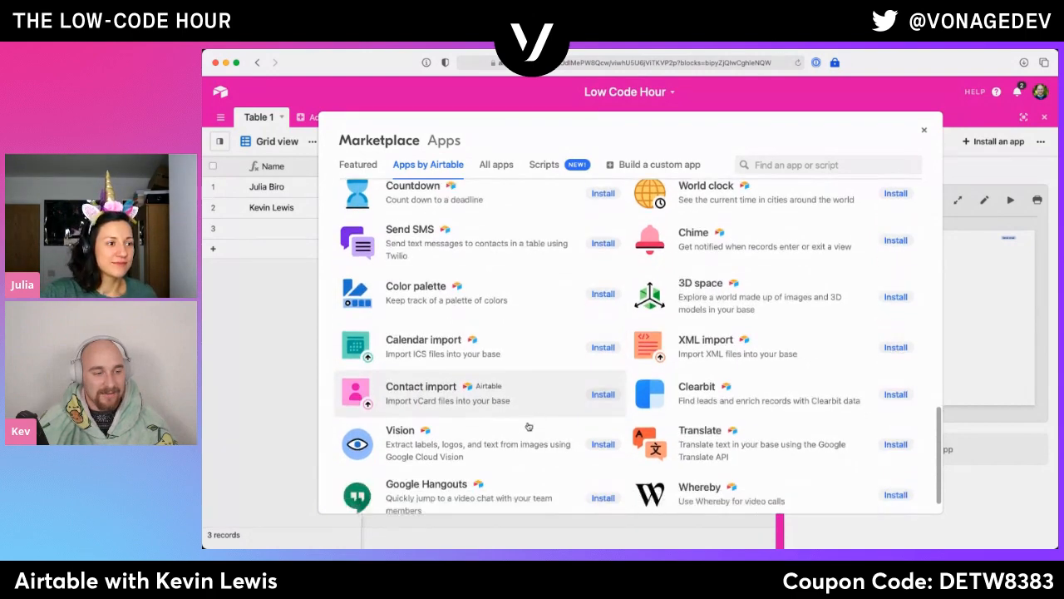
- Examine the Vision app's description, demo video and sample label, logo and text extraction, and return to the marketplace
{"action": "left_click", "coordinate": [455, 452]}
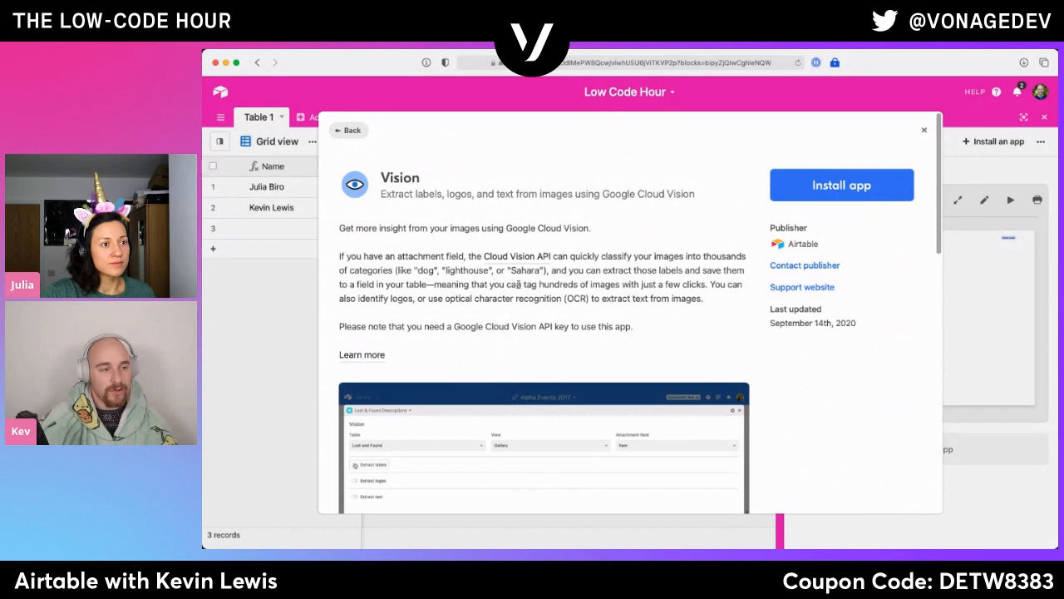
{"action": "scroll", "coordinate": [499, 350], "scroll_direction": "down", "scroll_amount": 4}
{"action": "left_click", "coordinate": [363, 462]}
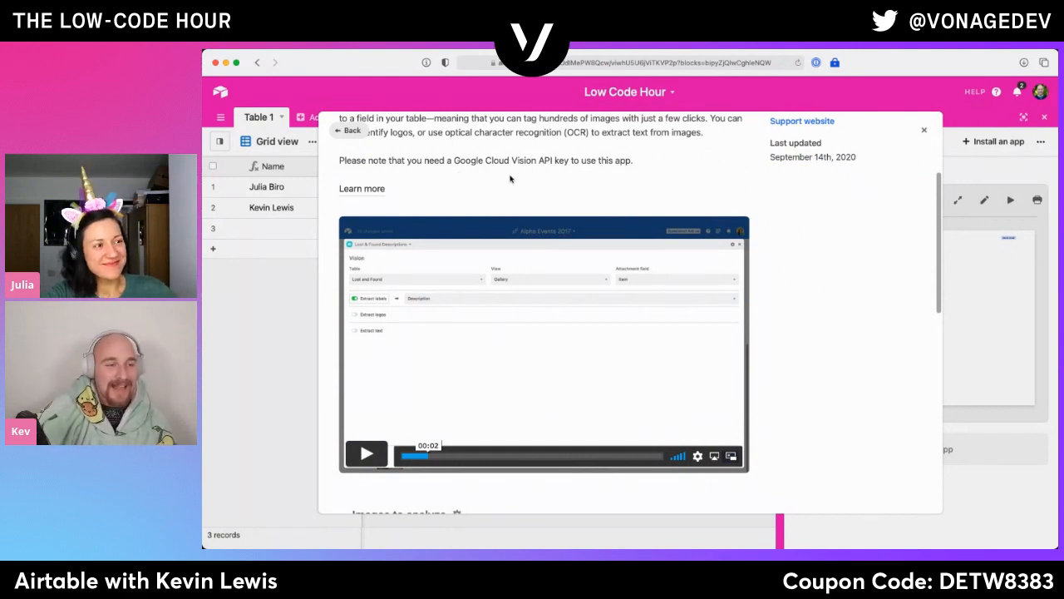
{"action": "scroll", "coordinate": [496, 436], "scroll_direction": "down", "scroll_amount": 5}
{"action": "scroll", "coordinate": [495, 435], "scroll_direction": "down", "scroll_amount": 3}
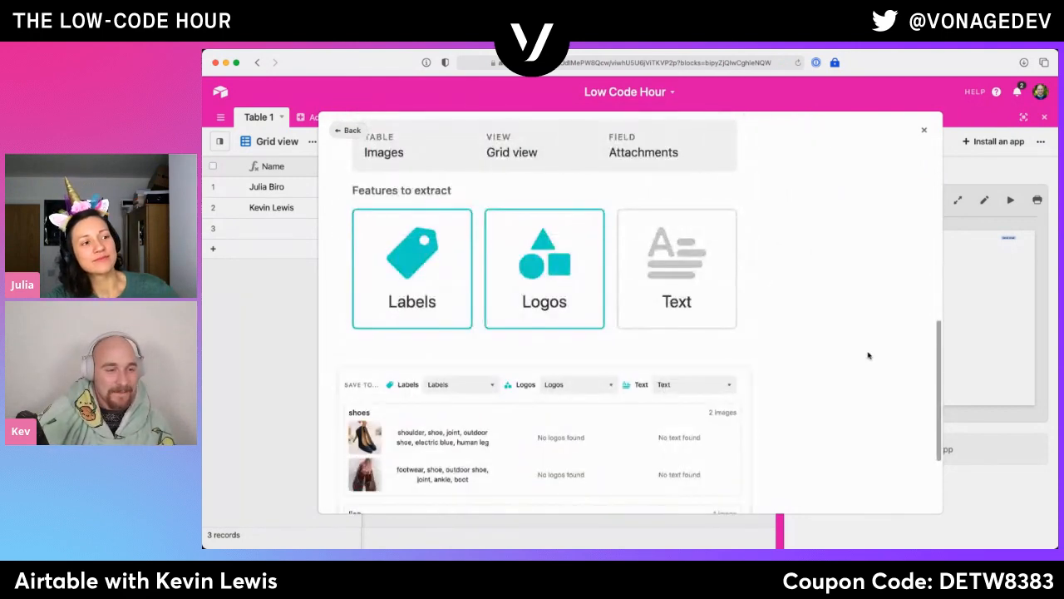
{"action": "scroll", "coordinate": [793, 326], "scroll_direction": "down", "scroll_amount": 3}
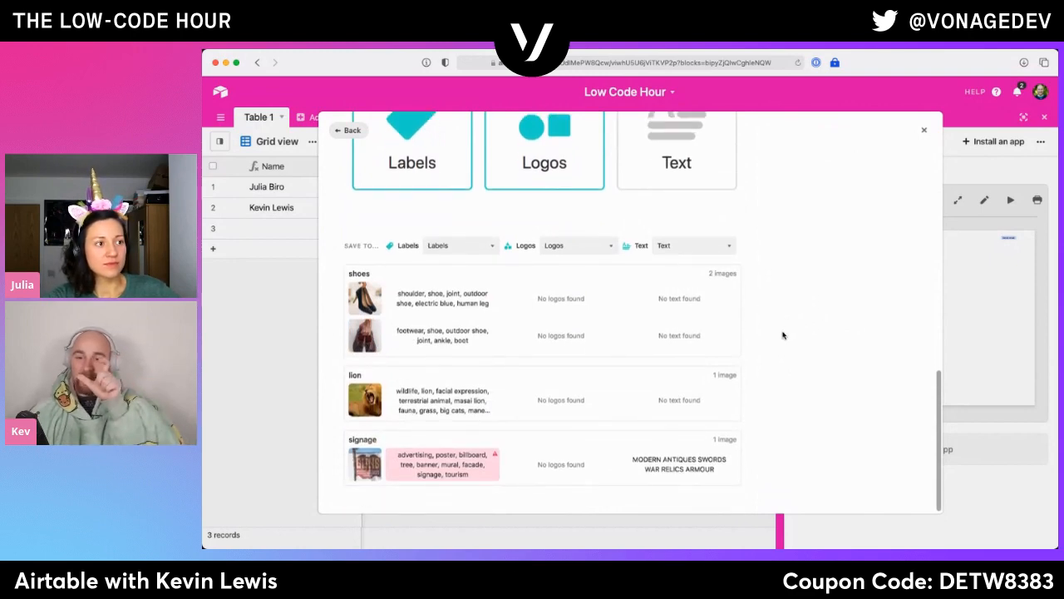
{"action": "scroll", "coordinate": [782, 332], "scroll_direction": "down", "scroll_amount": 1}
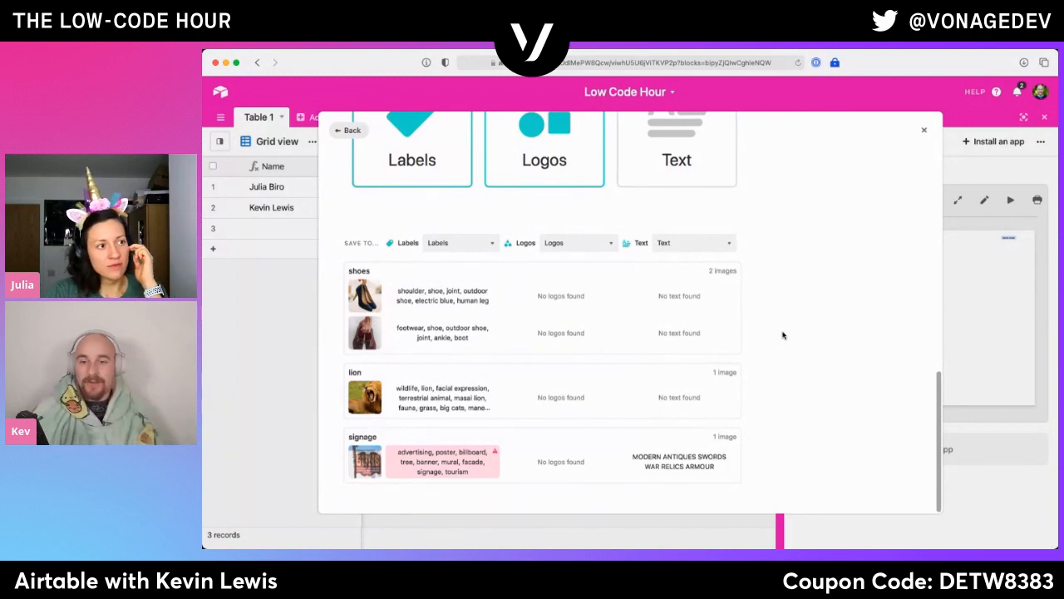
{"action": "scroll", "coordinate": [782, 335], "scroll_direction": "up", "scroll_amount": 3}
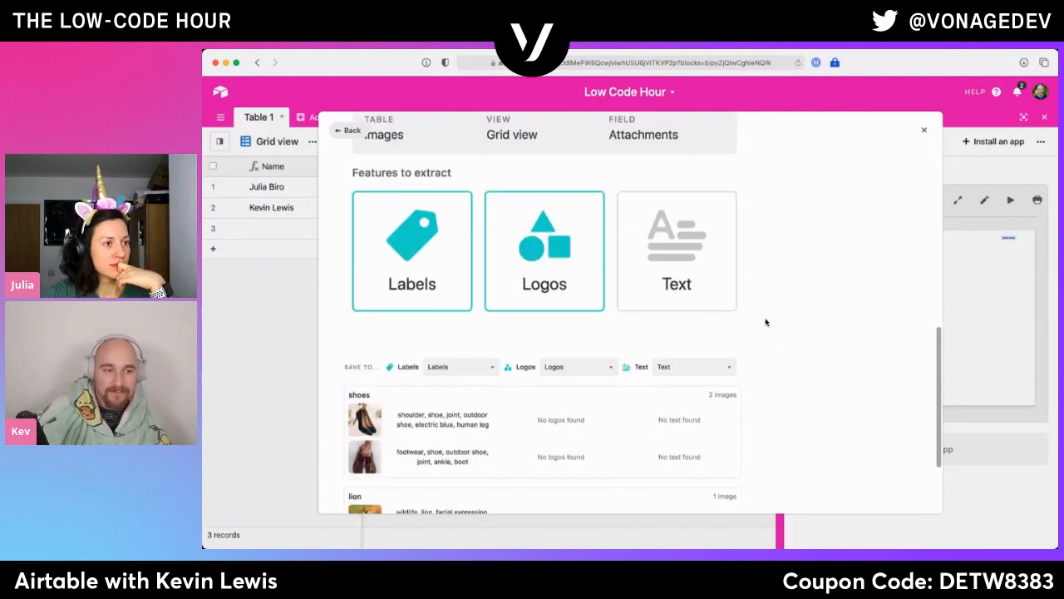
{"action": "scroll", "coordinate": [765, 328], "scroll_direction": "down", "scroll_amount": 3}
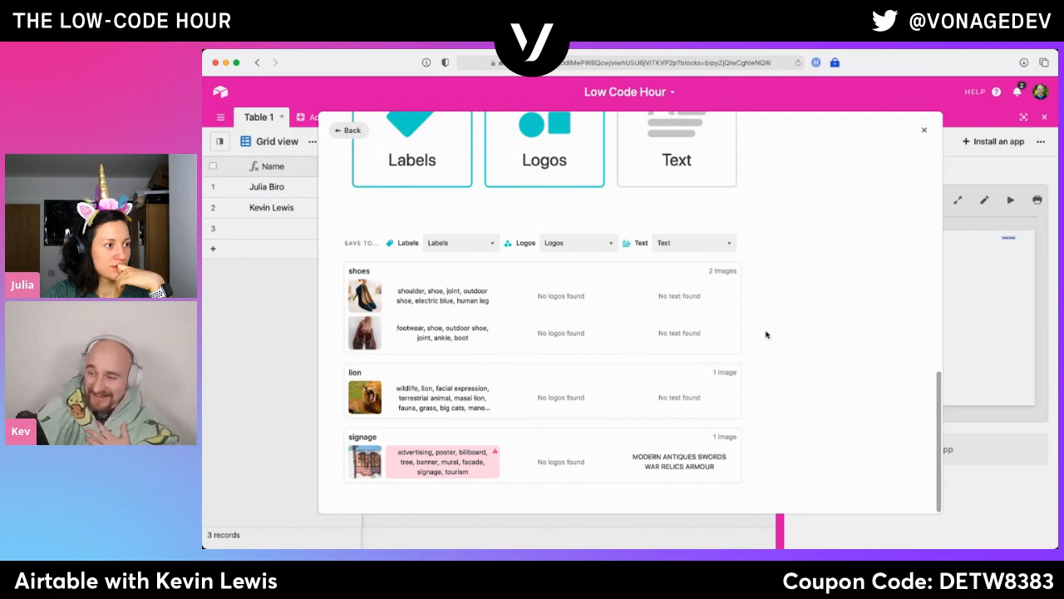
{"action": "scroll", "coordinate": [765, 334], "scroll_direction": "up", "scroll_amount": 6}
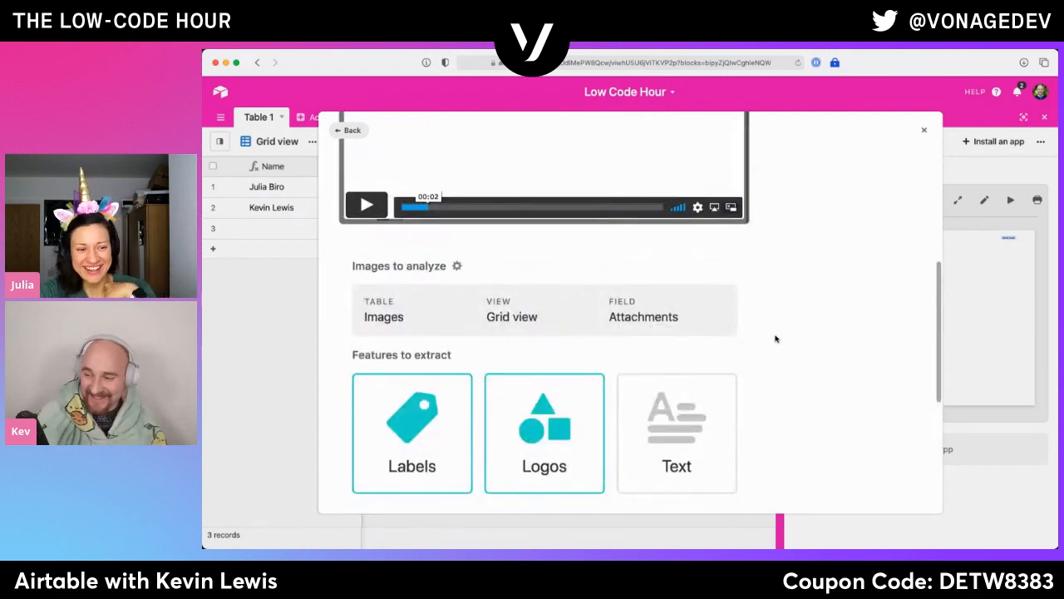
{"action": "scroll", "coordinate": [775, 339], "scroll_direction": "up", "scroll_amount": 3}
{"action": "scroll", "coordinate": [775, 338], "scroll_direction": "up", "scroll_amount": 7}
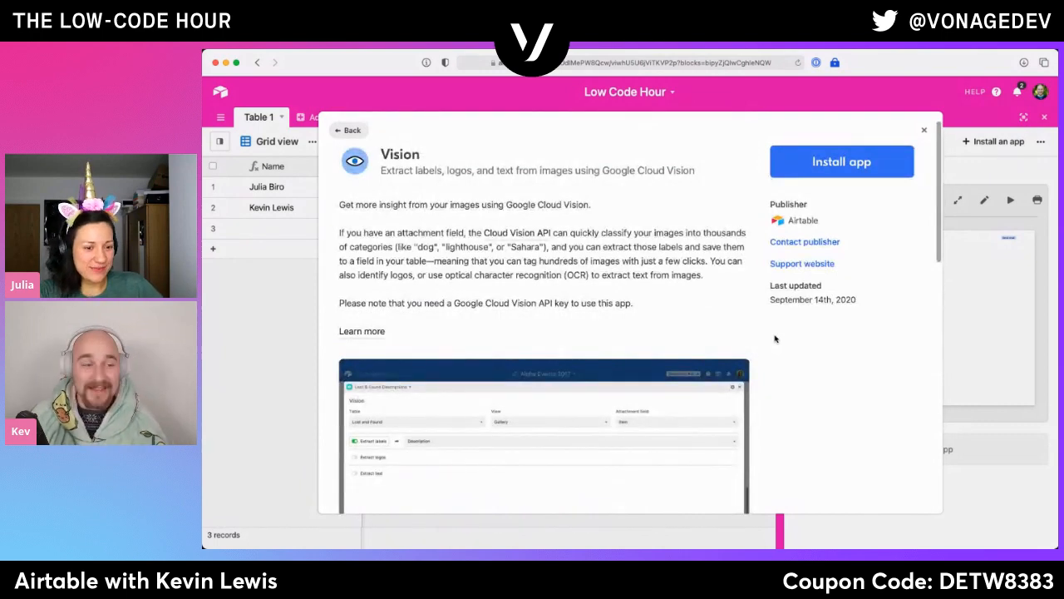
{"action": "left_click", "coordinate": [348, 132]}
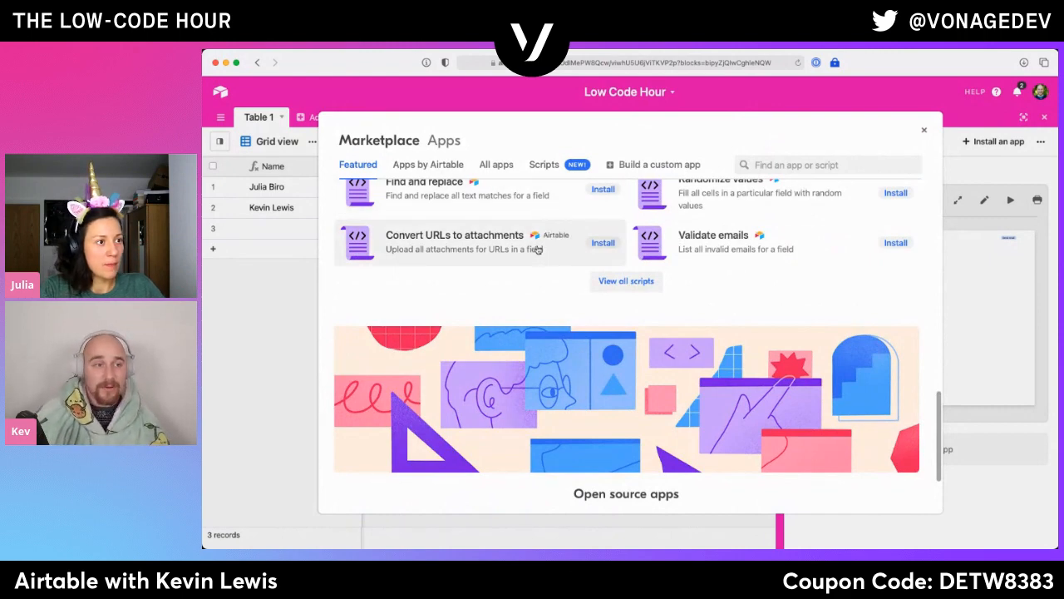
- List all marketplace apps and examine the community-made and open source apps
{"action": "scroll", "coordinate": [421, 181], "scroll_direction": "up", "scroll_amount": 4}
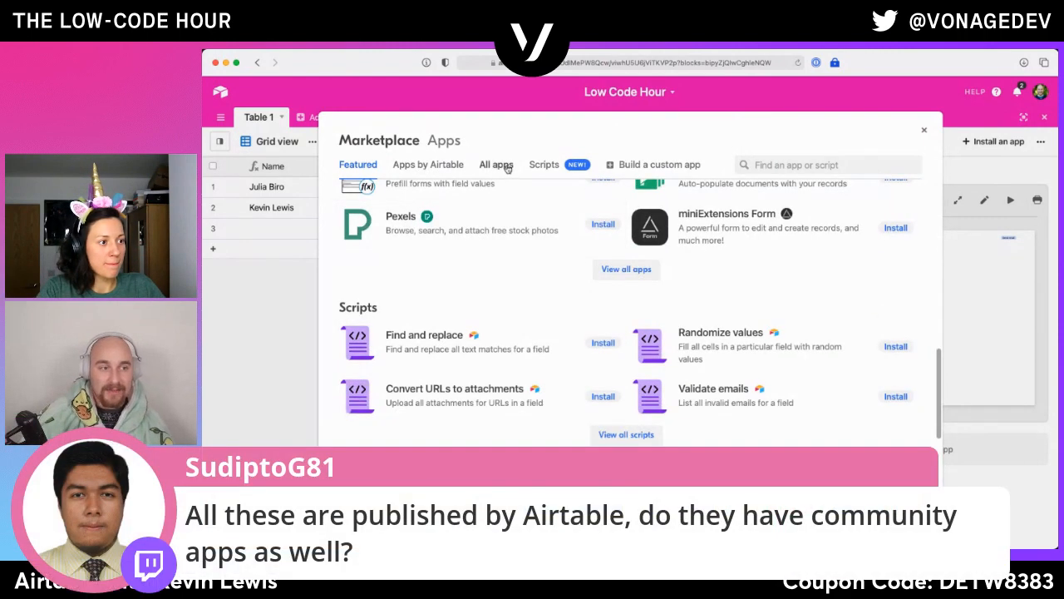
{"action": "left_click", "coordinate": [505, 166]}
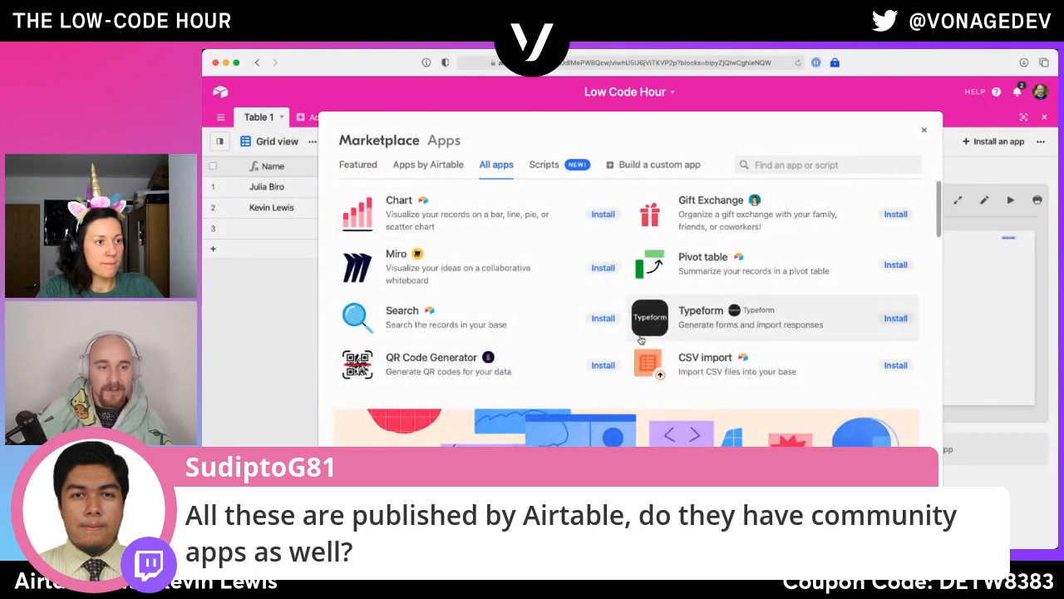
{"action": "scroll", "coordinate": [641, 341], "scroll_direction": "down", "scroll_amount": 5}
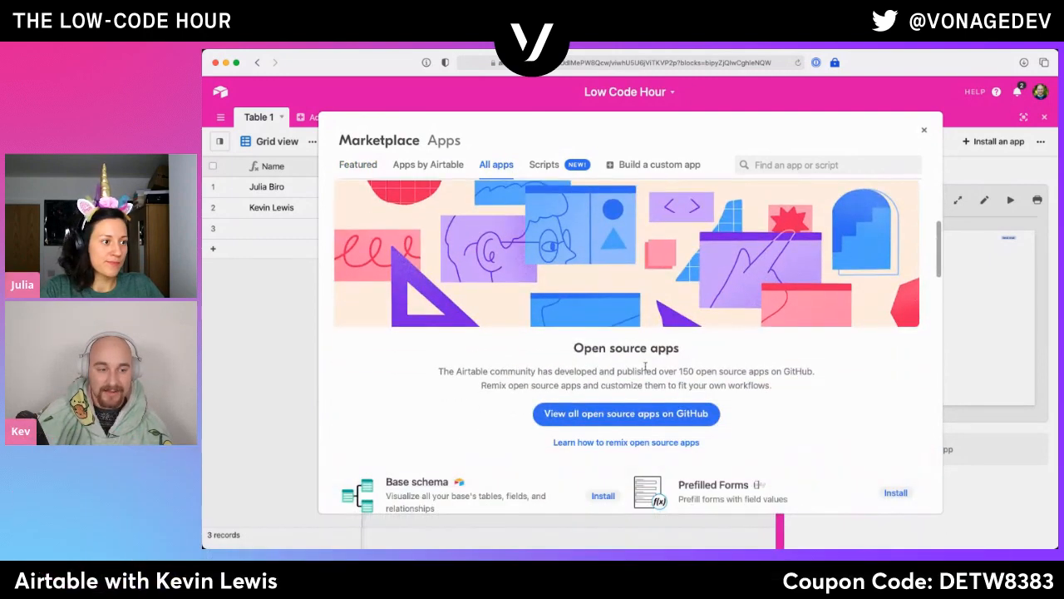
- Start building a custom app for the dashboard and choose the Simple chart example as its starting point
{"action": "scroll", "coordinate": [640, 404], "scroll_direction": "down", "scroll_amount": 1}
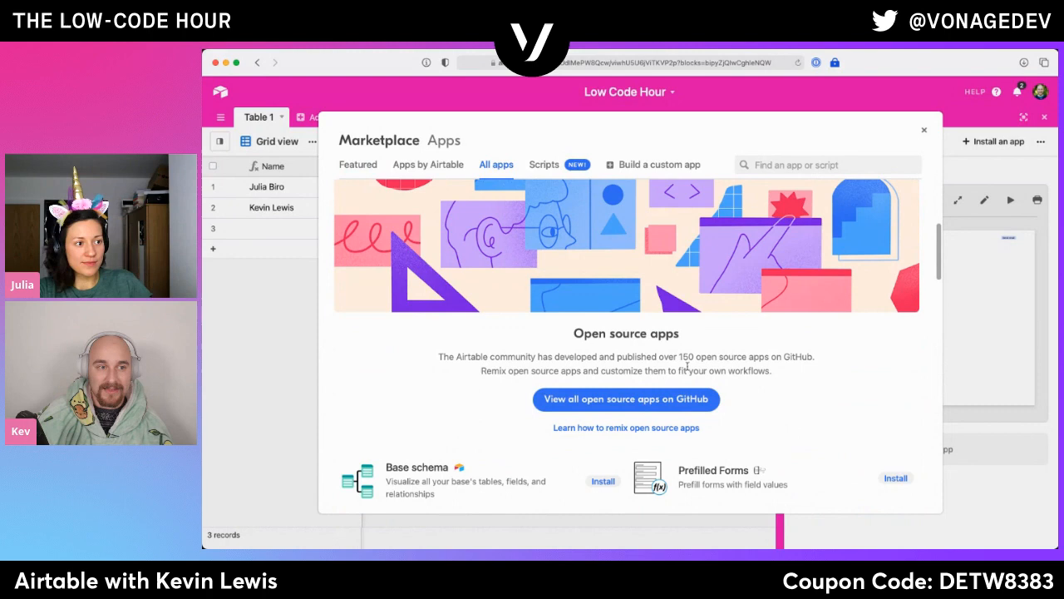
{"action": "left_click", "coordinate": [672, 164]}
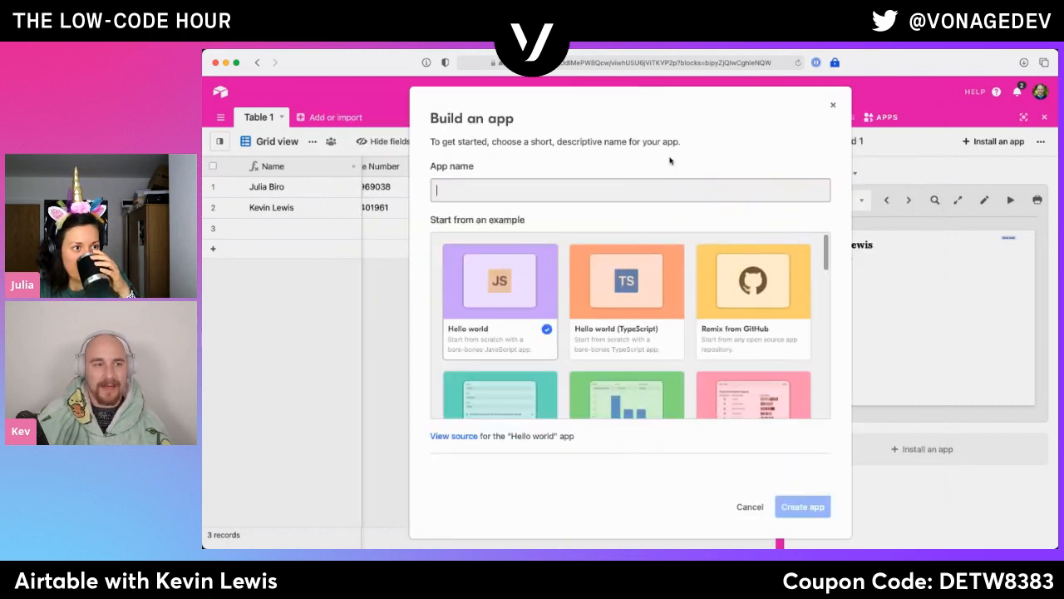
{"action": "scroll", "coordinate": [625, 370], "scroll_direction": "down", "scroll_amount": 3}
{"action": "scroll", "coordinate": [623, 370], "scroll_direction": "down", "scroll_amount": 1}
{"action": "left_click", "coordinate": [630, 345]}
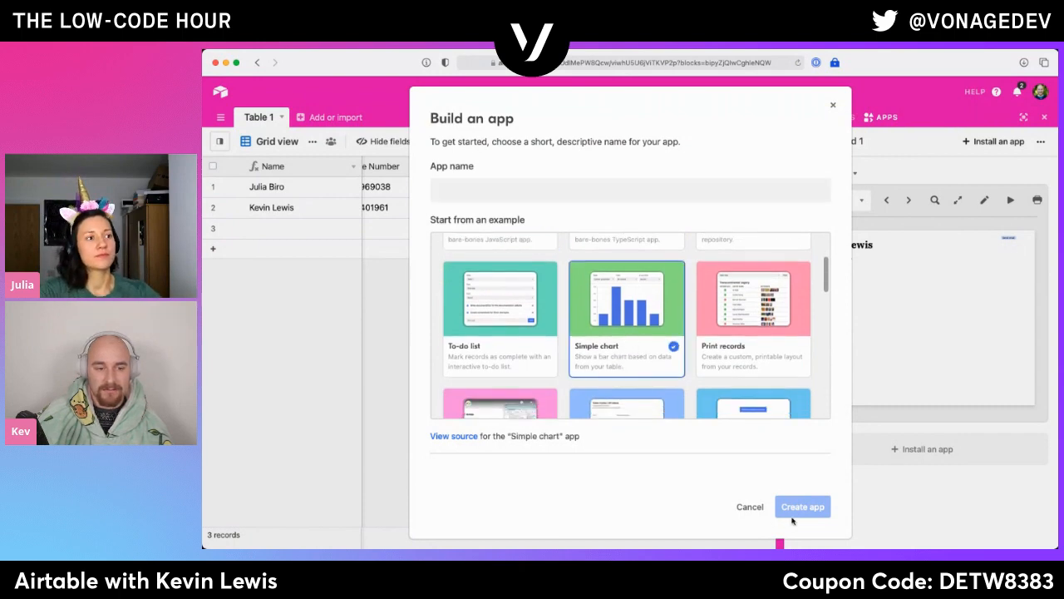
{"action": "scroll", "coordinate": [600, 372], "scroll_direction": "down", "scroll_amount": 5}
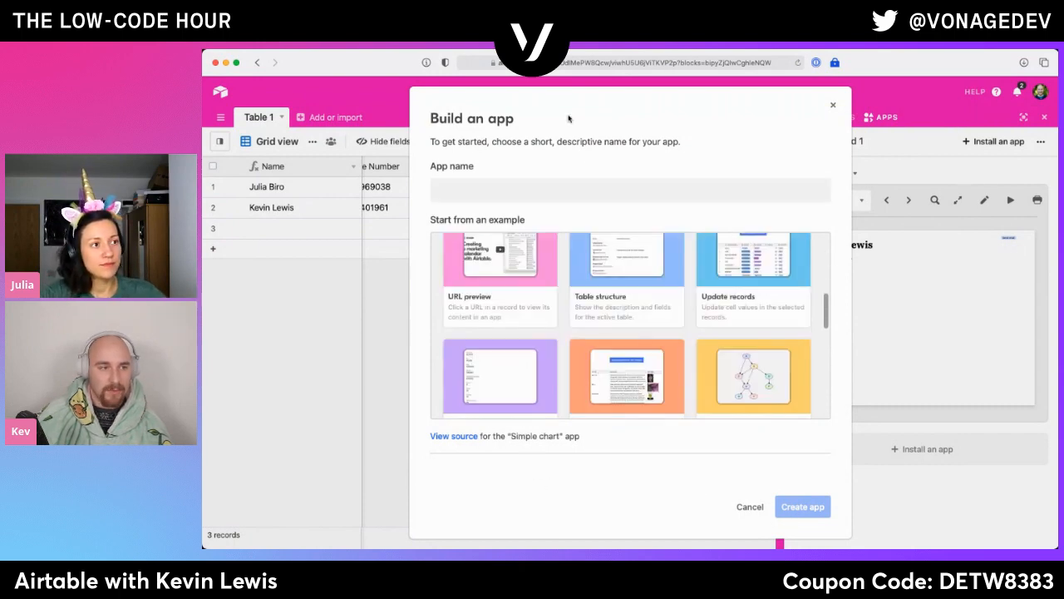
- Name the custom app Test and create it
{"action": "left_click", "coordinate": [573, 188]}
{"action": "type", "text": "Test"}
{"action": "left_click", "coordinate": [819, 506]}
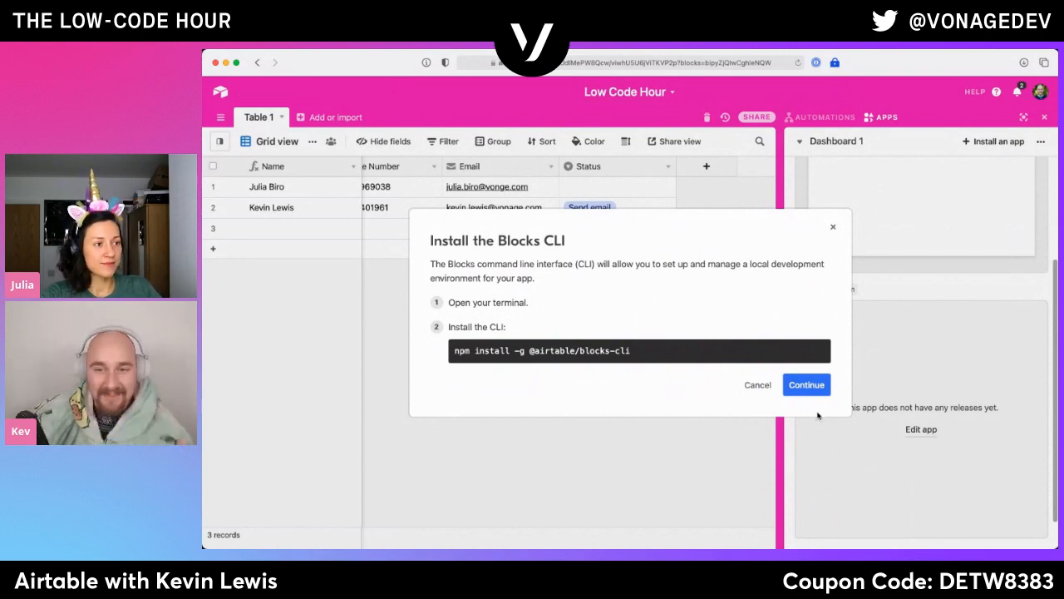
- Examine the Blocks CLI installation instructions and its npm install command, and dismiss them
{"action": "triple_click", "coordinate": [614, 356]}
{"action": "left_click", "coordinate": [614, 349]}
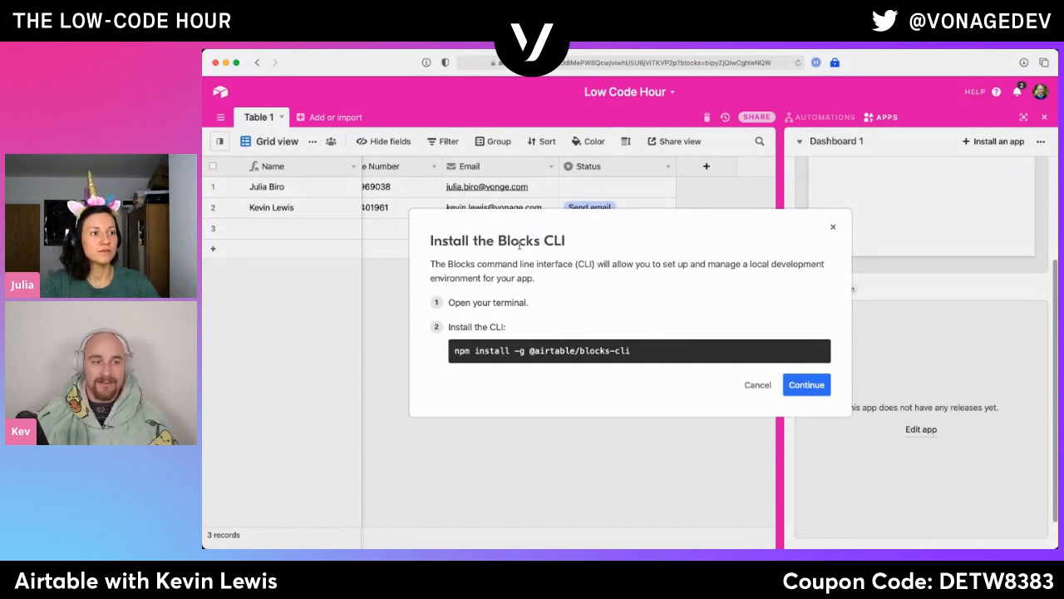
{"action": "double_click", "coordinate": [520, 241]}
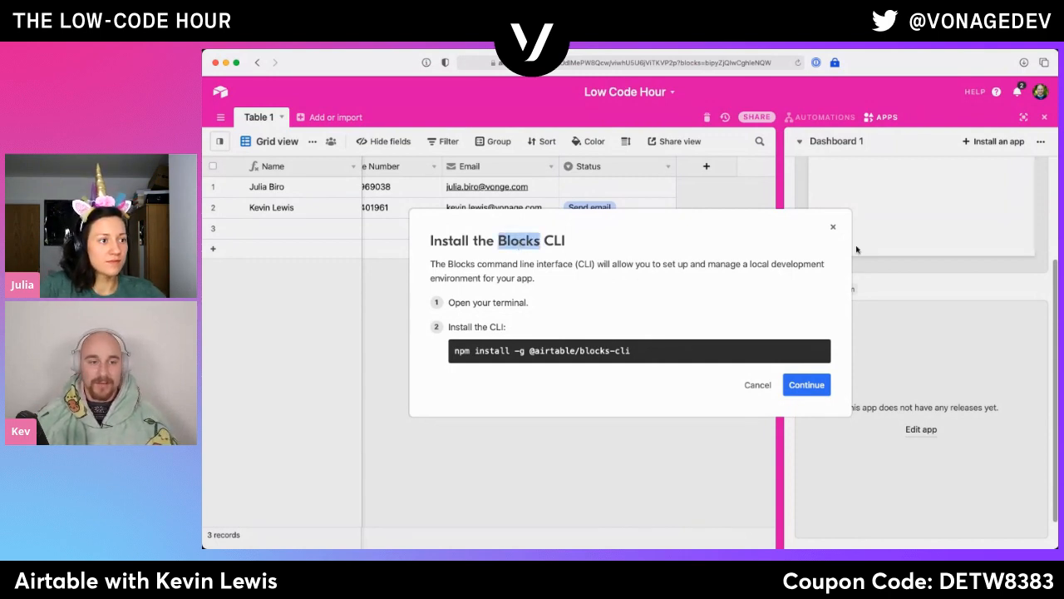
{"action": "left_click", "coordinate": [832, 227]}
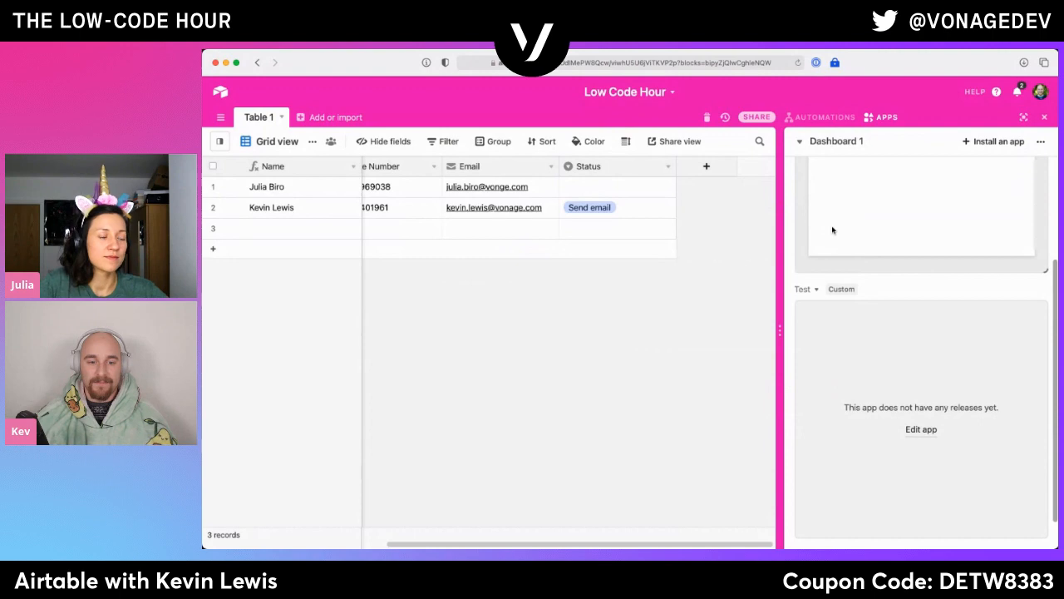
- View the Test app's editing prompt with its block run instructions and App URL field, and leave without entering a URL
{"action": "left_click", "coordinate": [922, 429]}
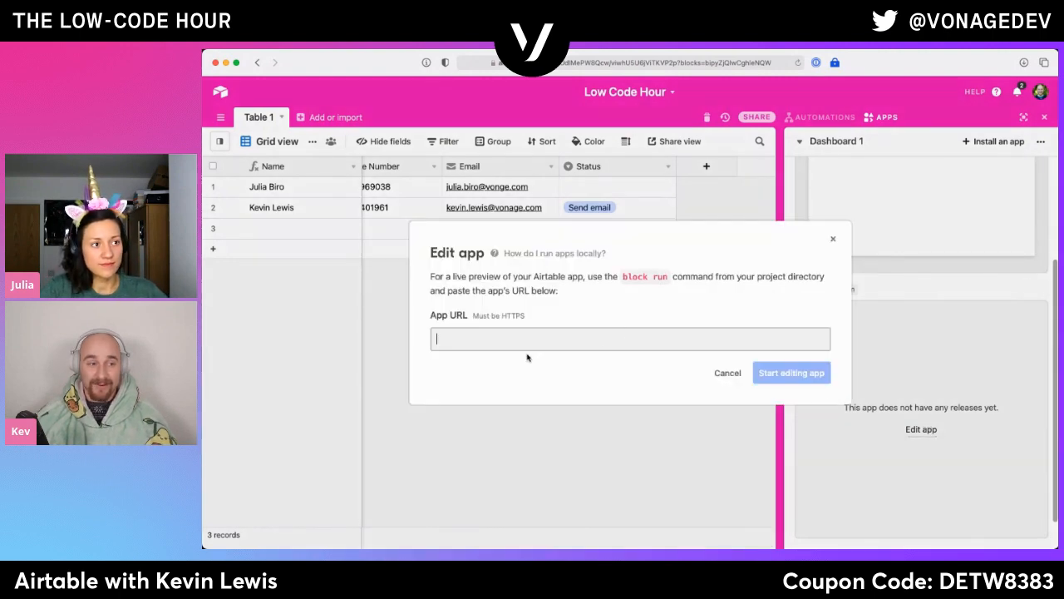
{"action": "left_click", "coordinate": [478, 328]}
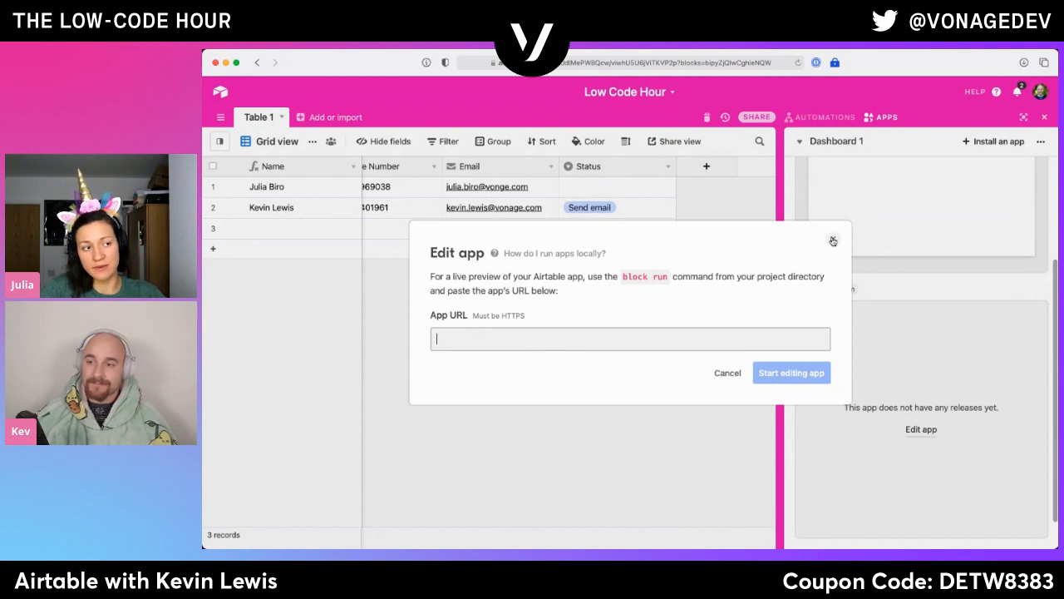
{"action": "left_click", "coordinate": [735, 374]}
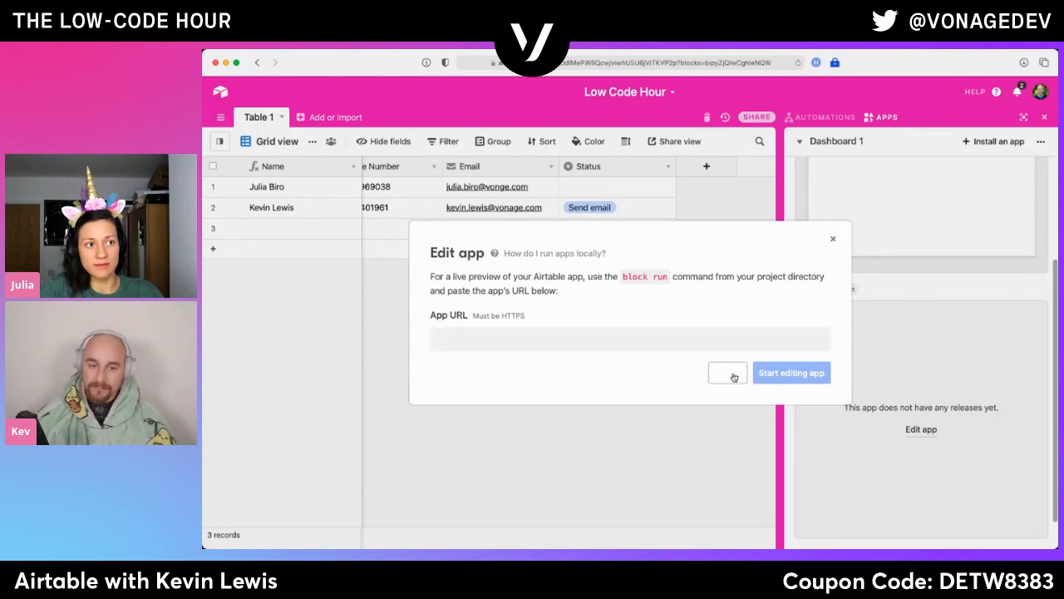
{"action": "left_click", "coordinate": [816, 289]}
{"action": "left_click", "coordinate": [805, 309]}
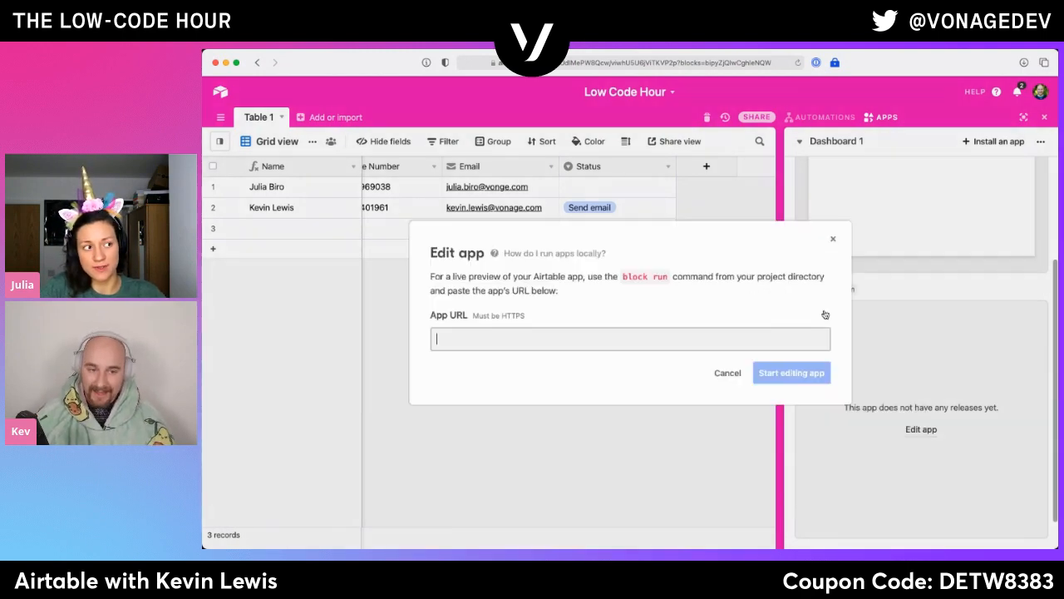
{"action": "left_click", "coordinate": [737, 377]}
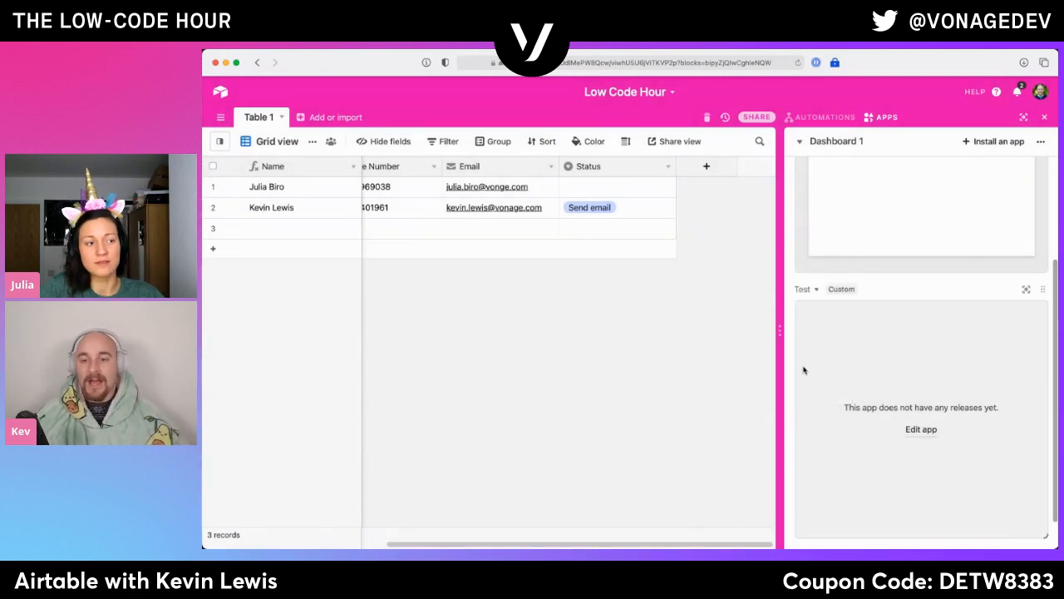
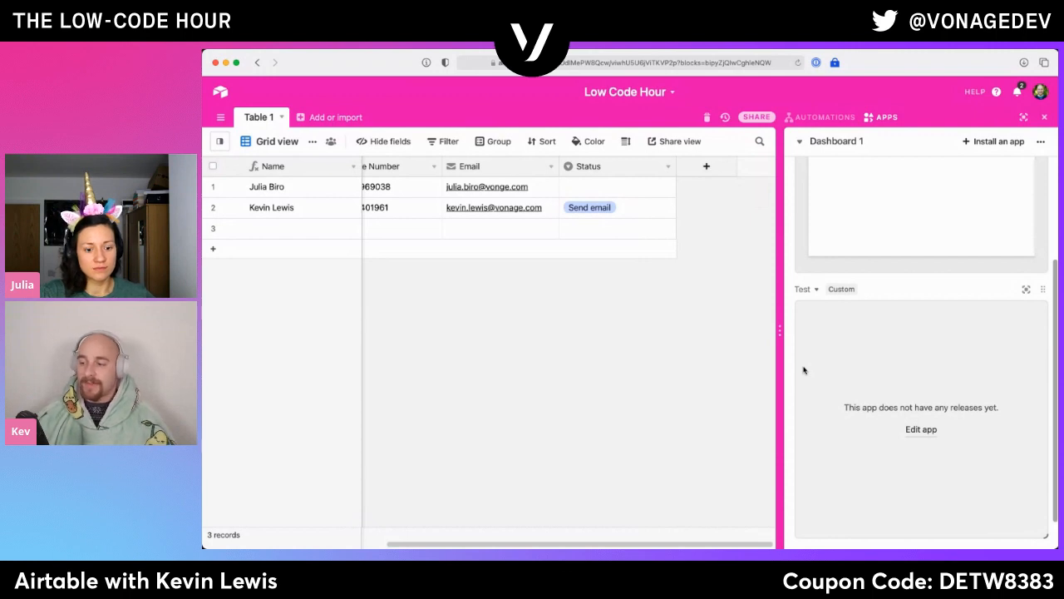
- Browse the featured marketplace apps available for the dashboard and bring up the complete list of apps
{"action": "scroll", "coordinate": [891, 297], "scroll_direction": "up", "scroll_amount": 3}
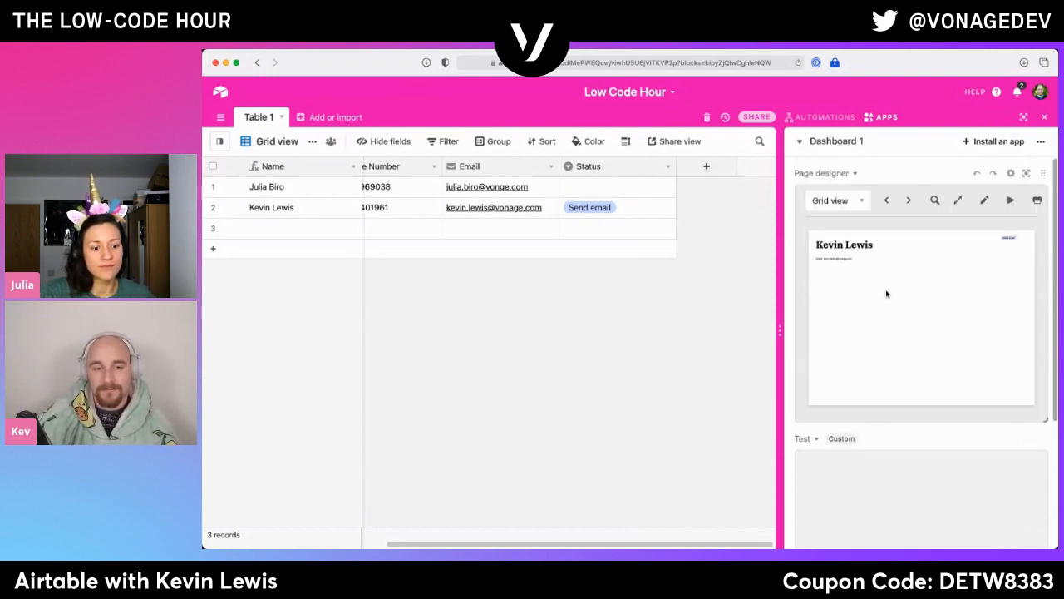
{"action": "left_click", "coordinate": [984, 143]}
{"action": "scroll", "coordinate": [795, 398], "scroll_direction": "down", "scroll_amount": 5}
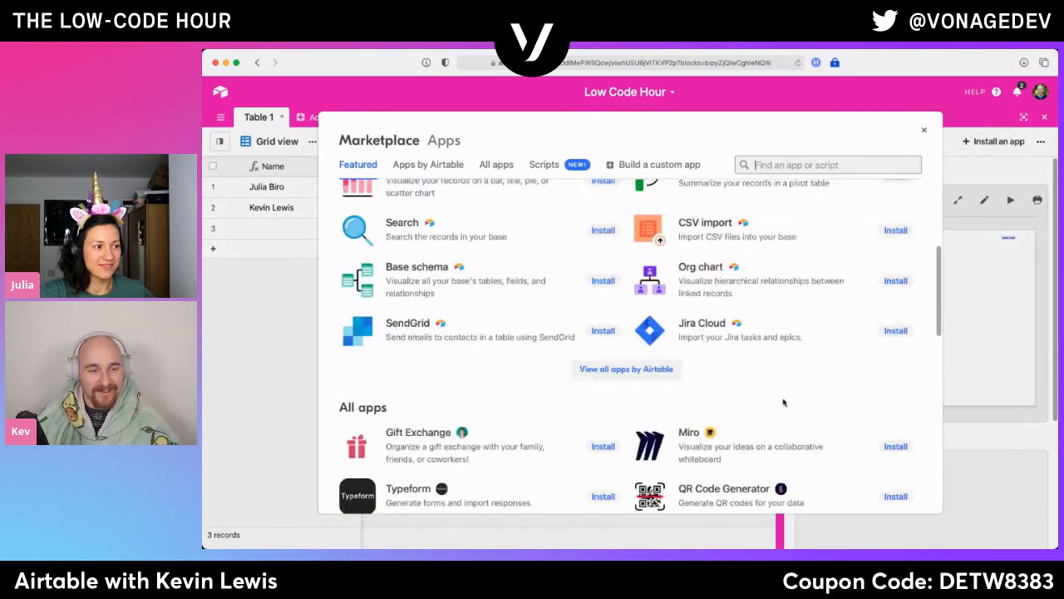
{"action": "scroll", "coordinate": [781, 403], "scroll_direction": "down", "scroll_amount": 5}
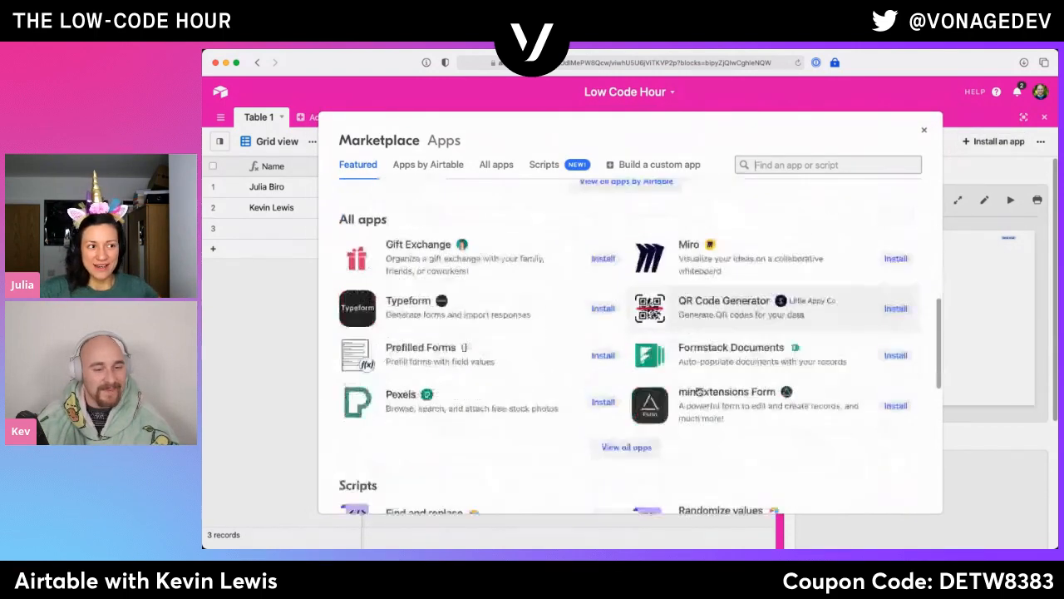
{"action": "scroll", "coordinate": [510, 390], "scroll_direction": "up", "scroll_amount": 2}
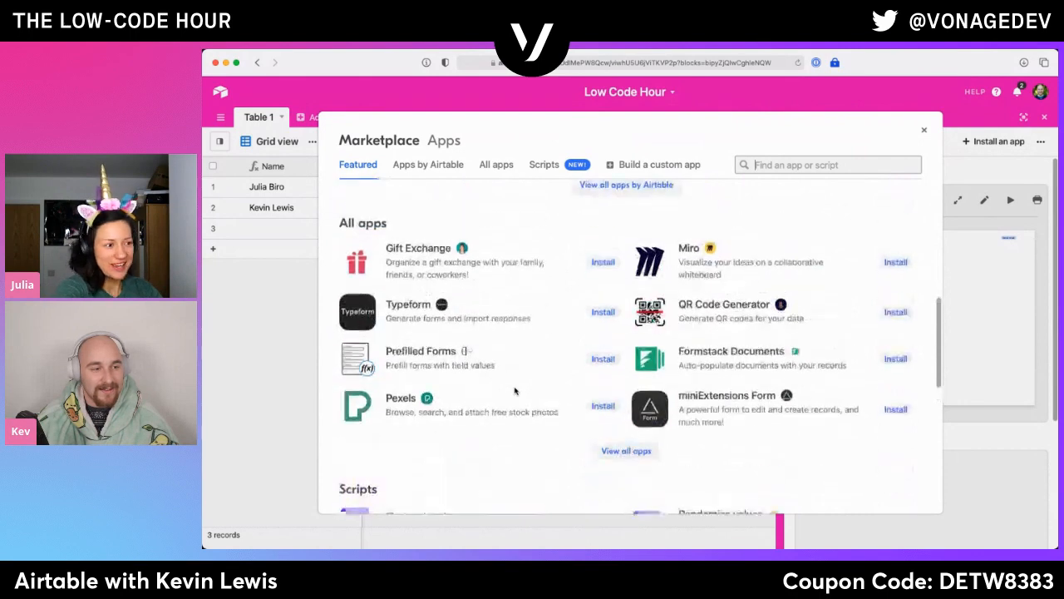
{"action": "left_click", "coordinate": [612, 459]}
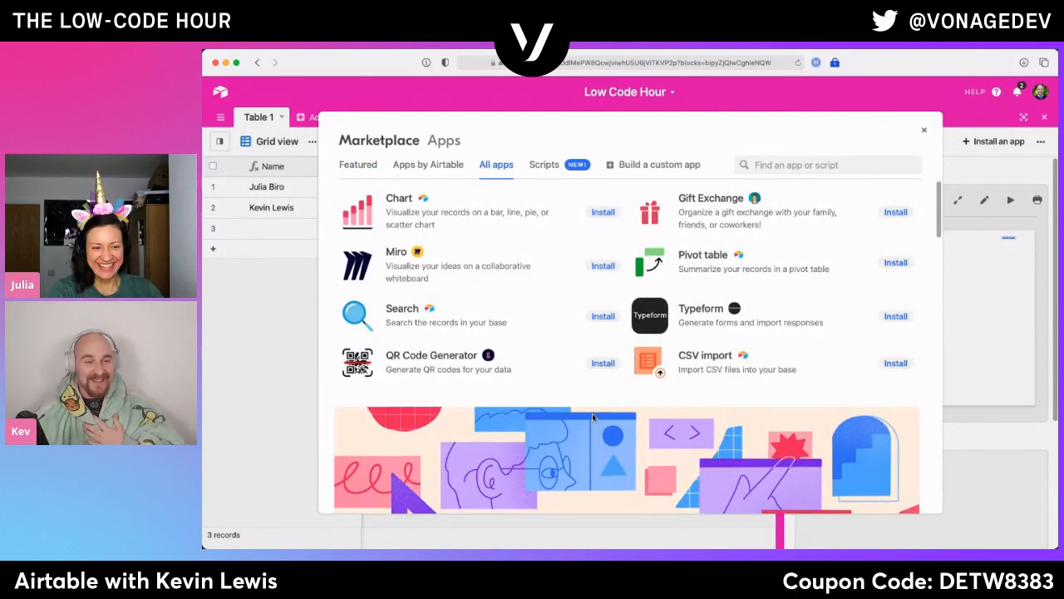
- Examine the complete marketplace app list, including the open source apps section, and leave without installing anything
{"action": "scroll", "coordinate": [605, 452], "scroll_direction": "down", "scroll_amount": 5}
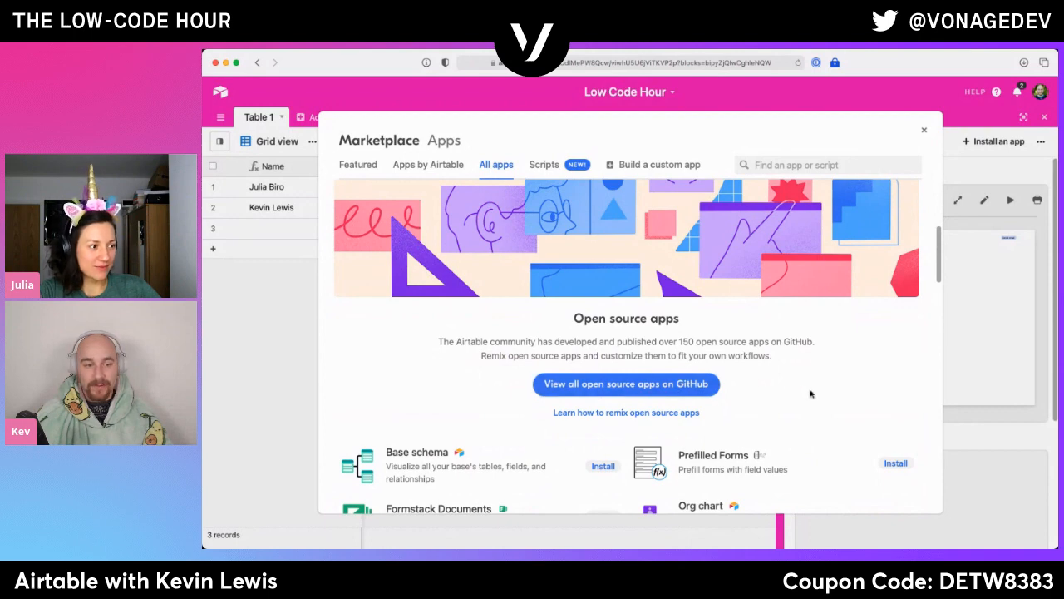
{"action": "scroll", "coordinate": [793, 384], "scroll_direction": "down", "scroll_amount": 3}
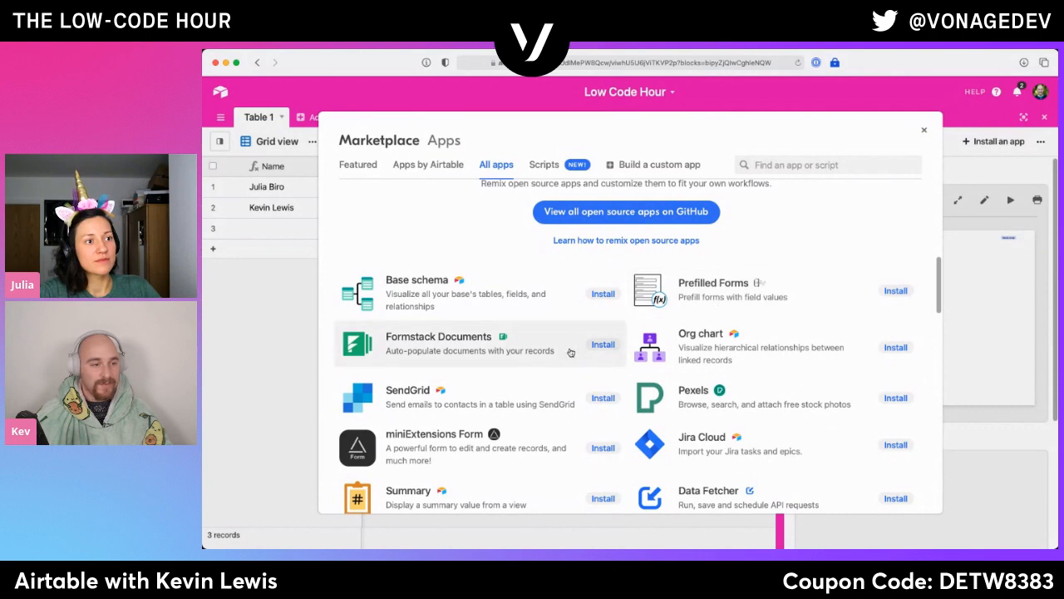
{"action": "scroll", "coordinate": [557, 352], "scroll_direction": "down", "scroll_amount": 2}
{"action": "scroll", "coordinate": [553, 360], "scroll_direction": "down", "scroll_amount": 2}
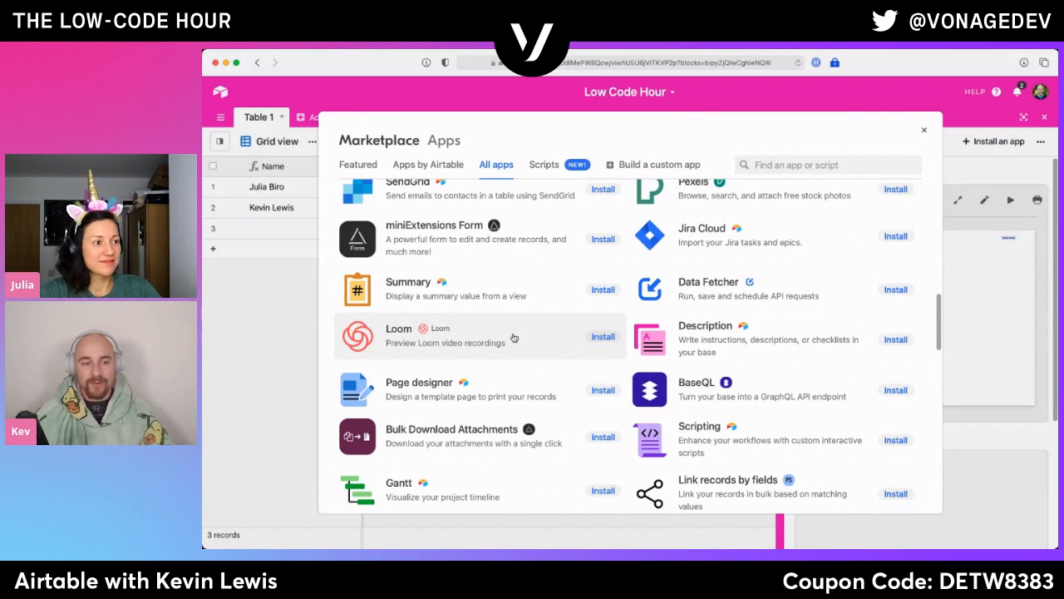
{"action": "scroll", "coordinate": [549, 366], "scroll_direction": "down", "scroll_amount": 3}
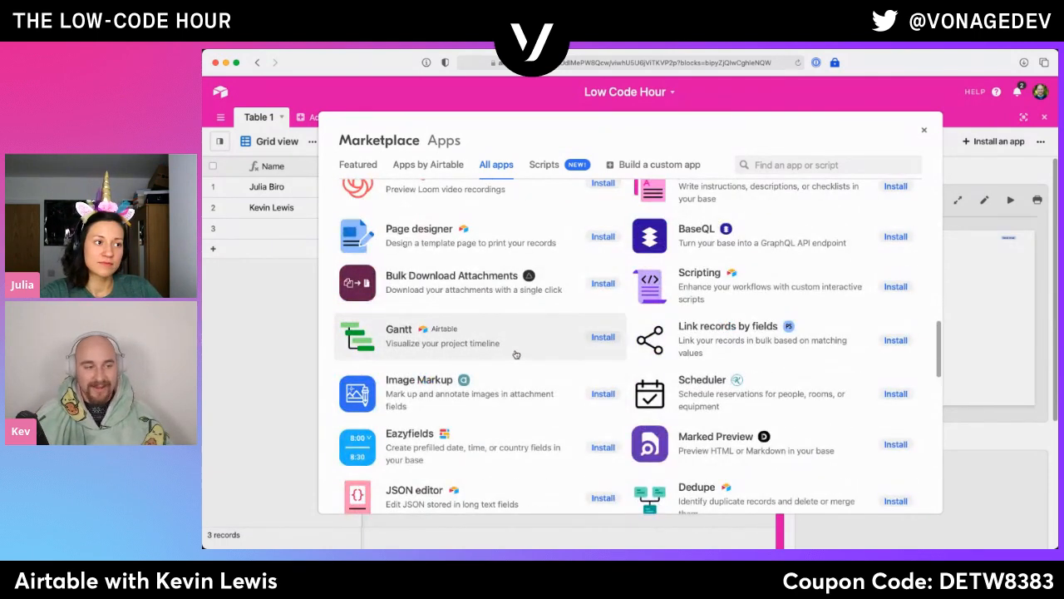
{"action": "scroll", "coordinate": [716, 370], "scroll_direction": "down", "scroll_amount": 1}
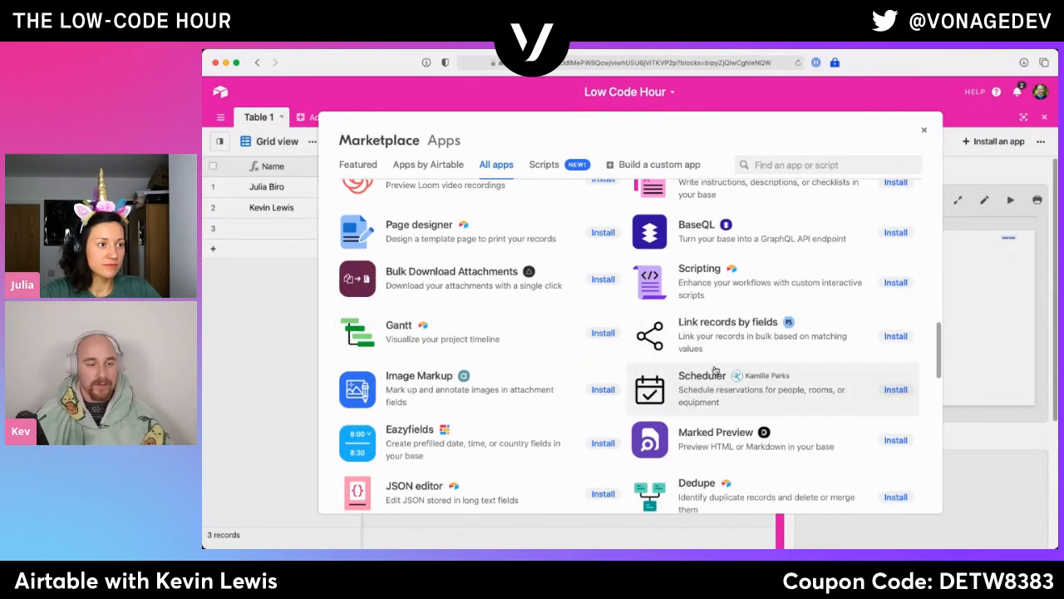
{"action": "scroll", "coordinate": [716, 371], "scroll_direction": "down", "scroll_amount": 1}
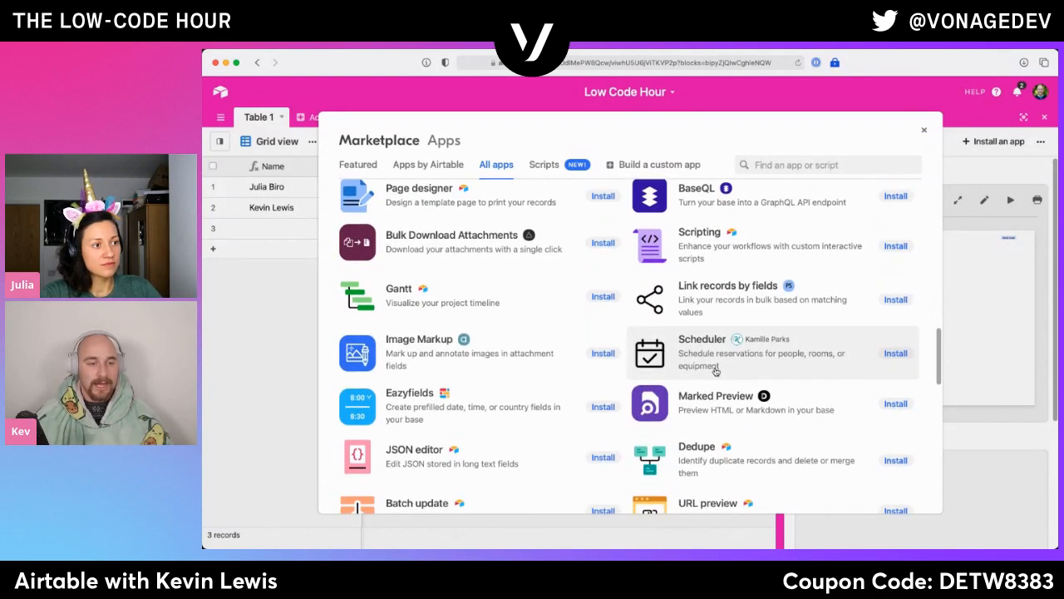
{"action": "scroll", "coordinate": [713, 369], "scroll_direction": "up", "scroll_amount": 2}
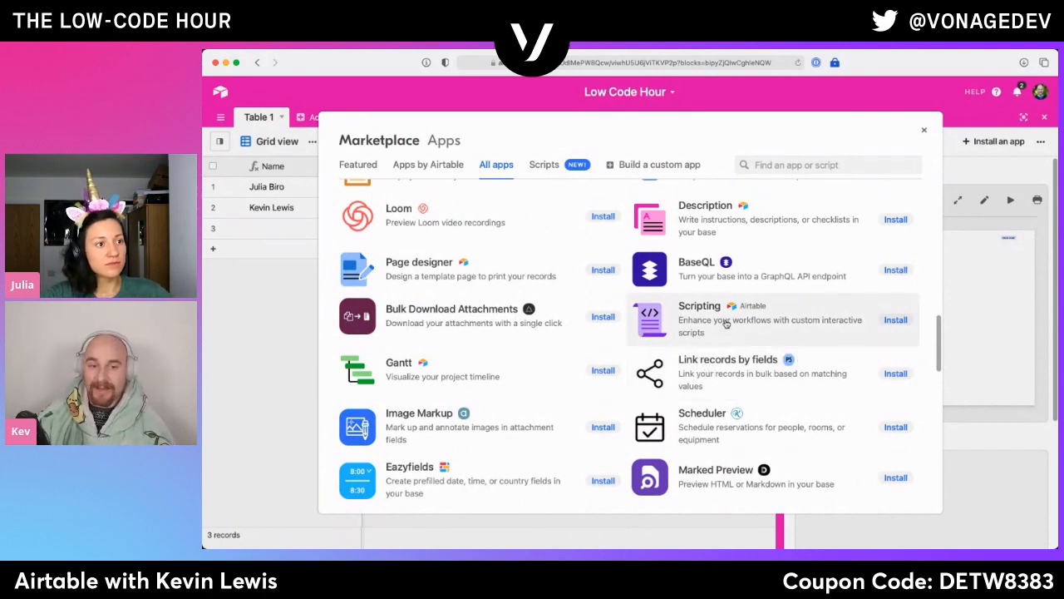
{"action": "left_click", "coordinate": [972, 407]}
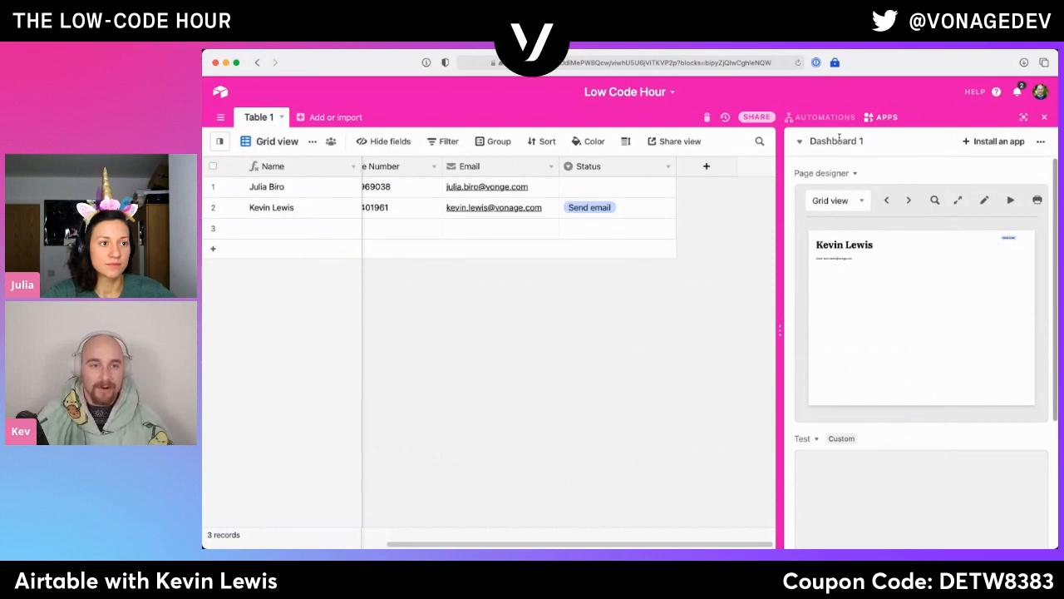
- Add a new apps dashboard named Scripting Dash
{"action": "left_click", "coordinate": [840, 140]}
{"action": "left_click", "coordinate": [857, 199]}
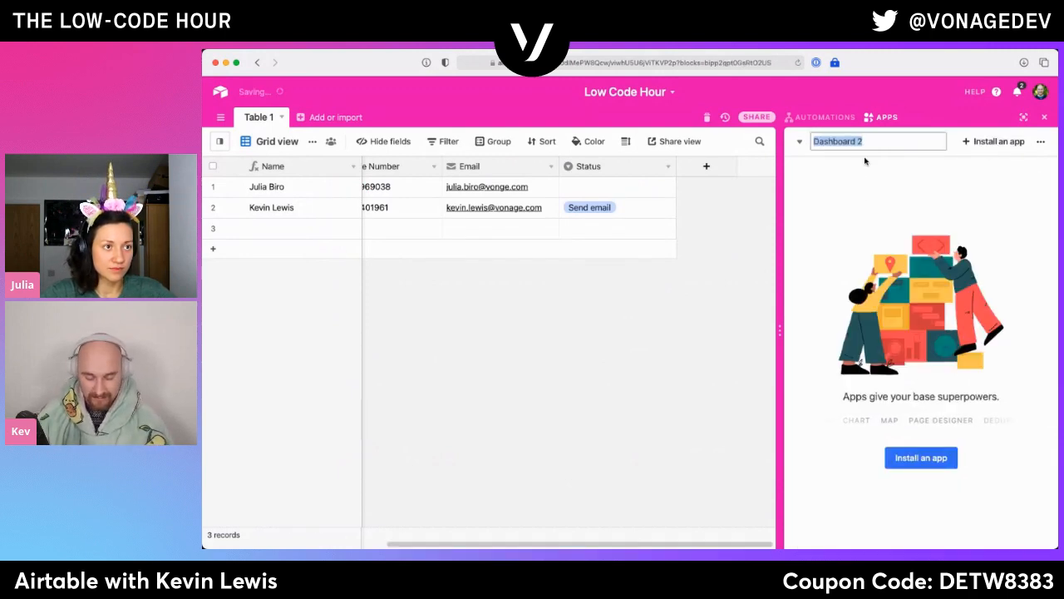
{"action": "type", "text": "Scripting Dash"}
{"action": "key", "text": "Return"}
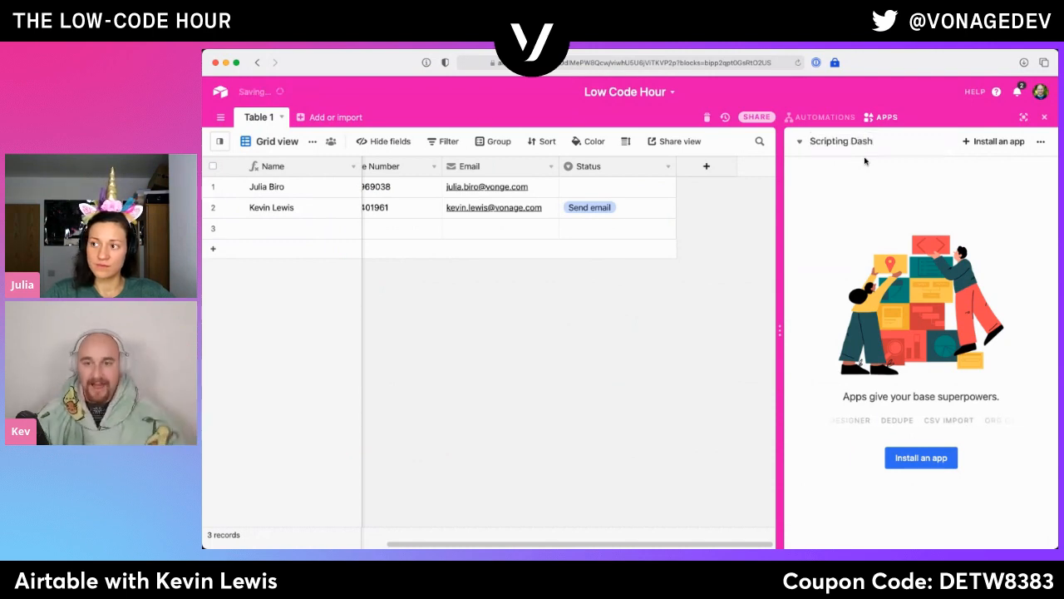
- Review the Scripting app's description and sample screenshots, install it on the Scripting Dash dashboard, and widen the apps area
{"action": "left_click", "coordinate": [920, 457]}
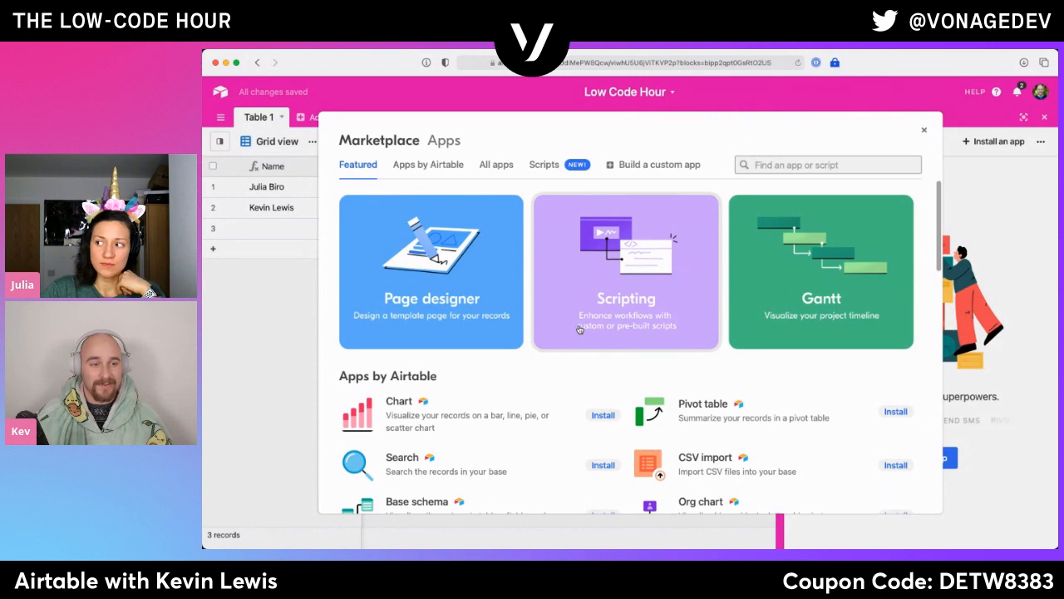
{"action": "left_click", "coordinate": [580, 331]}
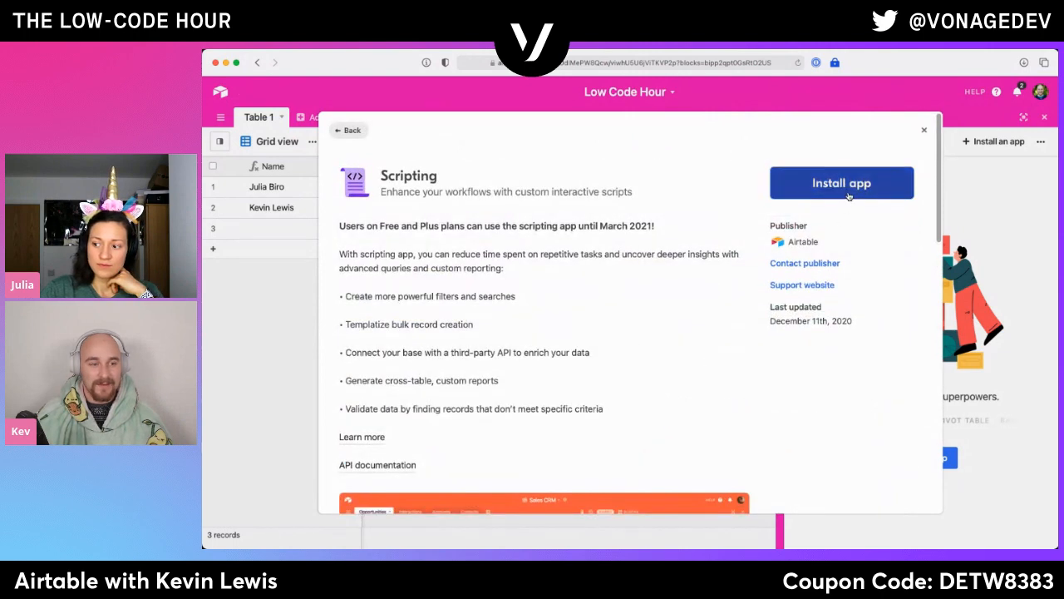
{"action": "scroll", "coordinate": [770, 351], "scroll_direction": "down", "scroll_amount": 3}
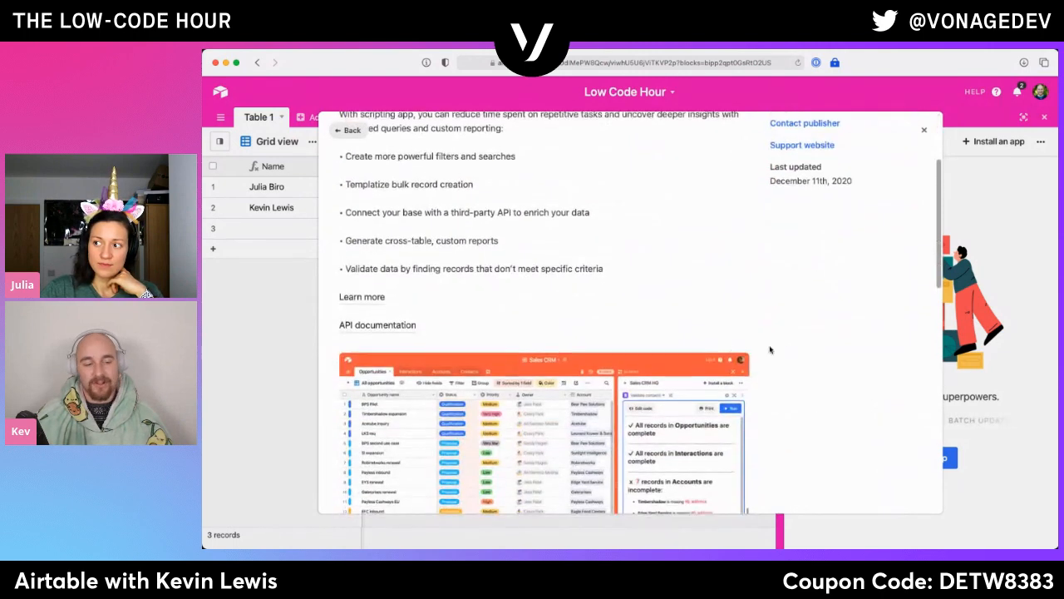
{"action": "scroll", "coordinate": [786, 351], "scroll_direction": "down", "scroll_amount": 3}
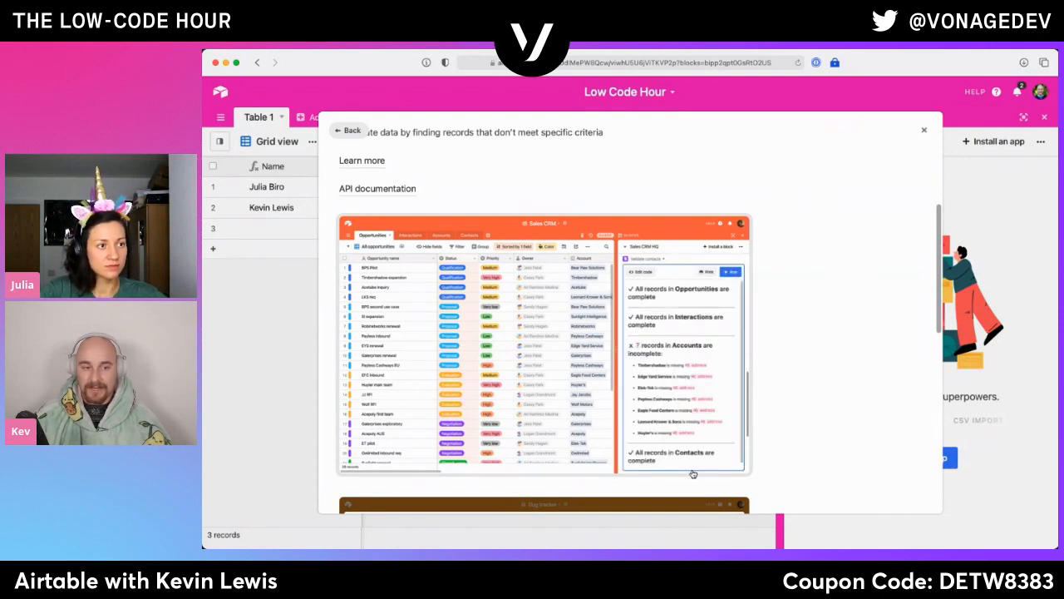
{"action": "scroll", "coordinate": [811, 419], "scroll_direction": "down", "scroll_amount": 3}
{"action": "scroll", "coordinate": [811, 419], "scroll_direction": "down", "scroll_amount": 5}
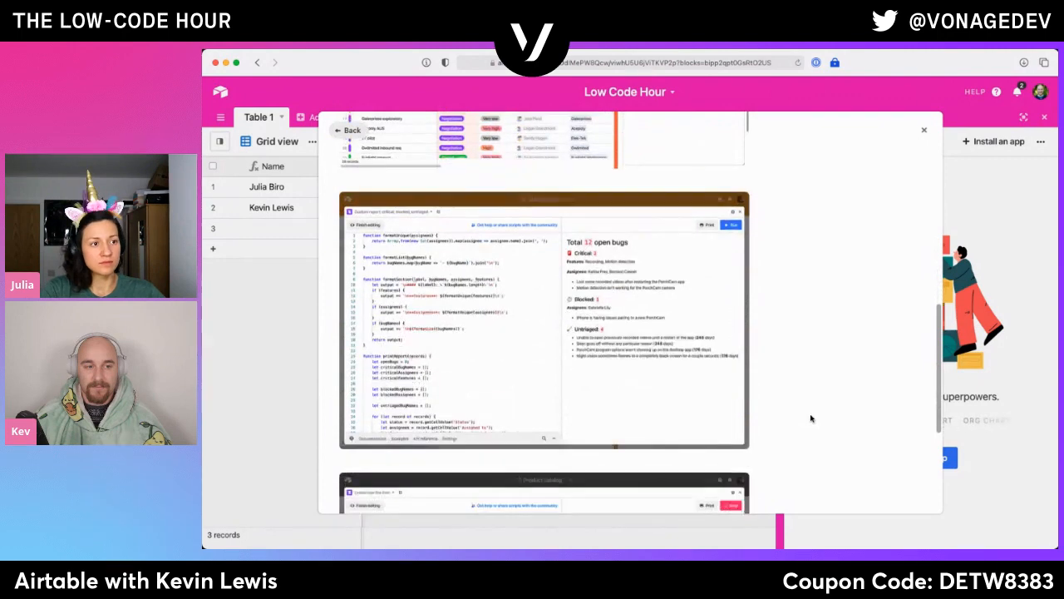
{"action": "scroll", "coordinate": [811, 414], "scroll_direction": "down", "scroll_amount": 2}
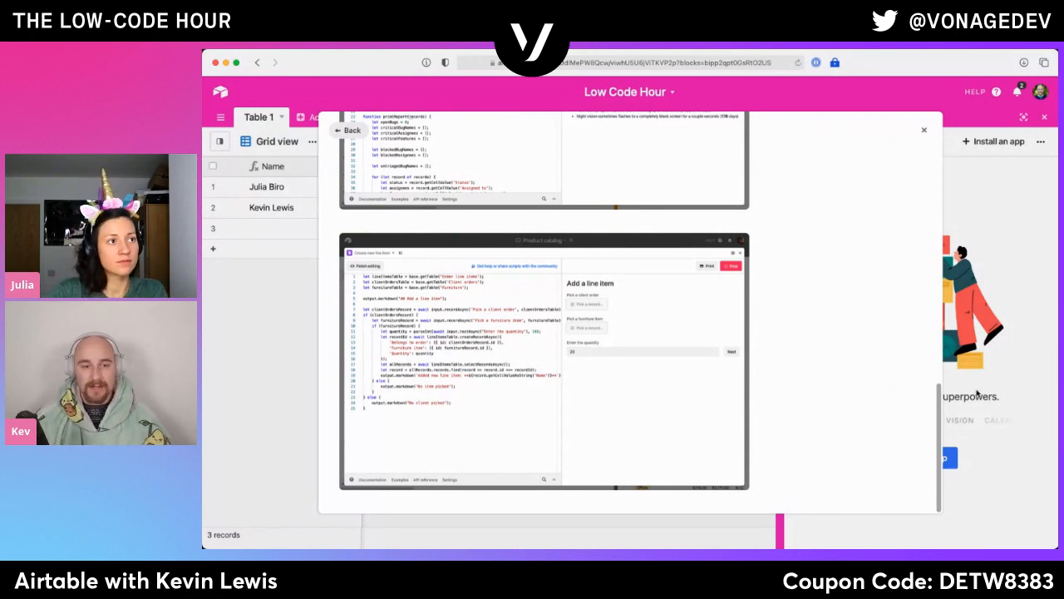
{"action": "scroll", "coordinate": [857, 348], "scroll_direction": "up", "scroll_amount": 10}
{"action": "left_click", "coordinate": [846, 188]}
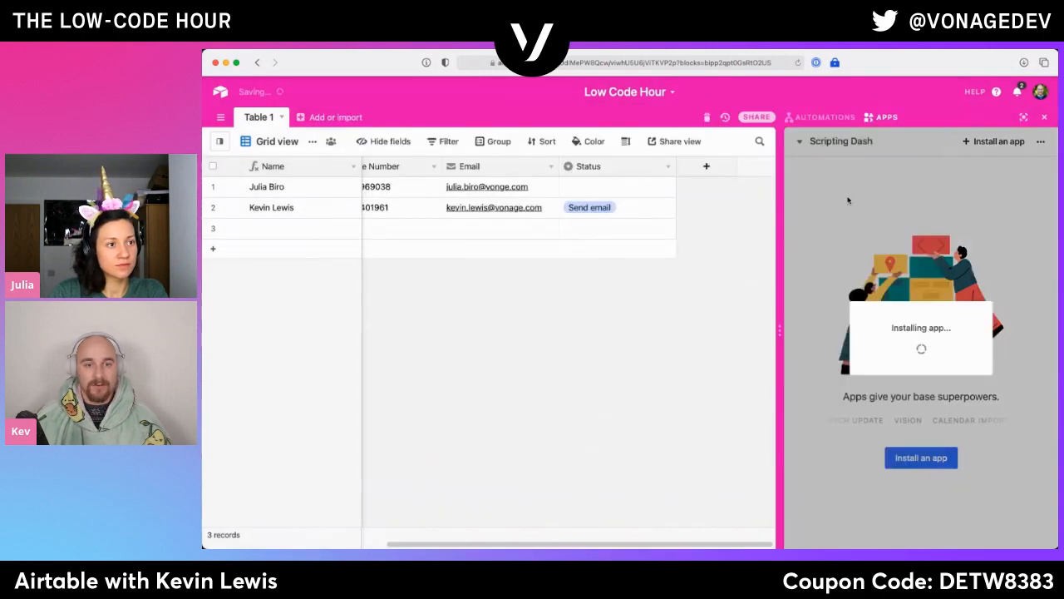
{"action": "left_click_drag", "start_coordinate": [779, 324], "coordinate": [731, 332]}
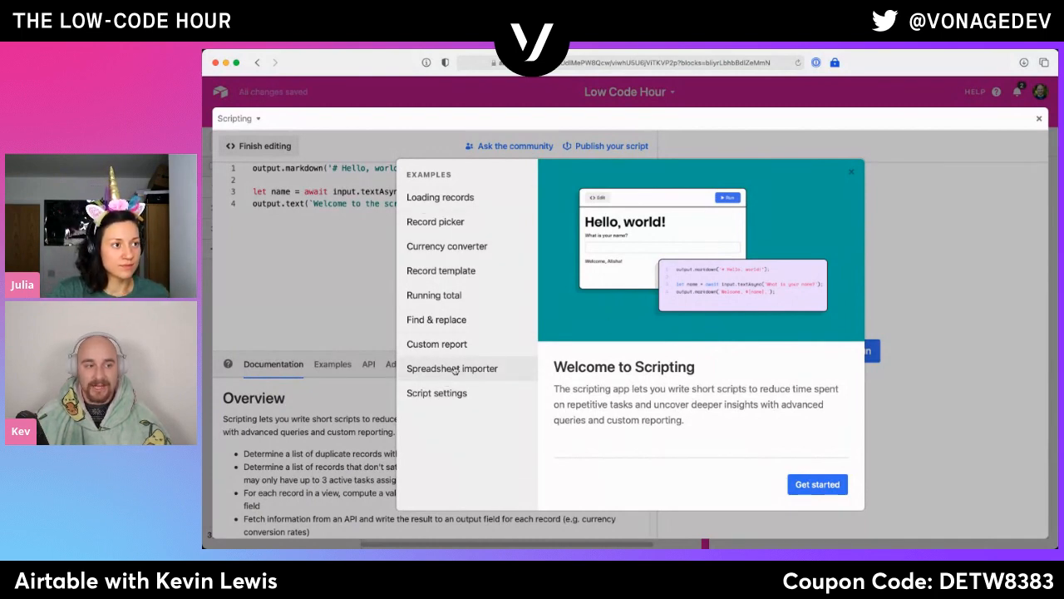
- Examine the Find & replace, Running total and Record template script examples
{"action": "left_click", "coordinate": [453, 326]}
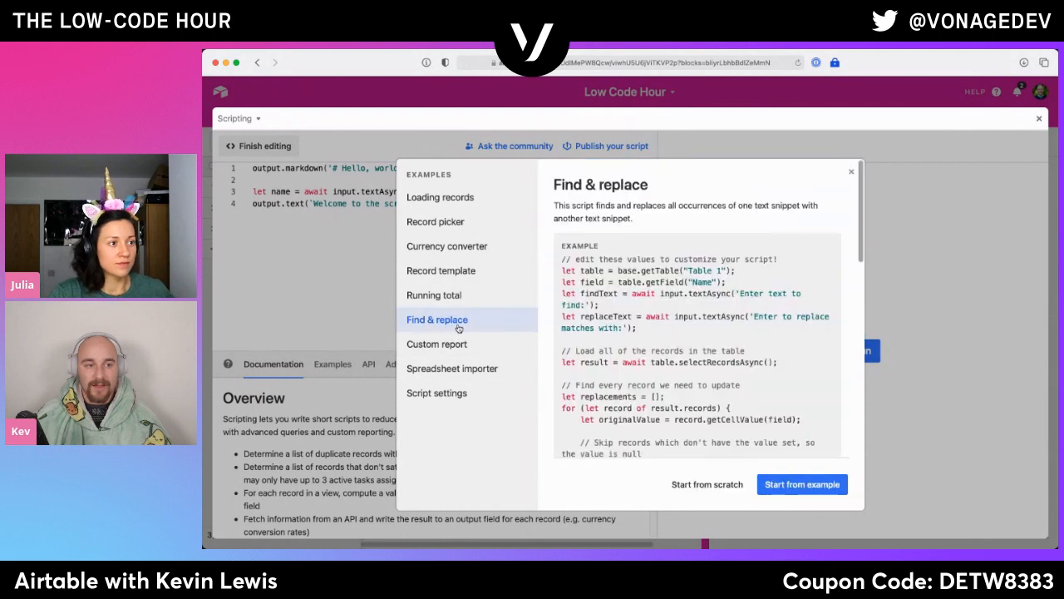
{"action": "scroll", "coordinate": [616, 328], "scroll_direction": "down", "scroll_amount": 2}
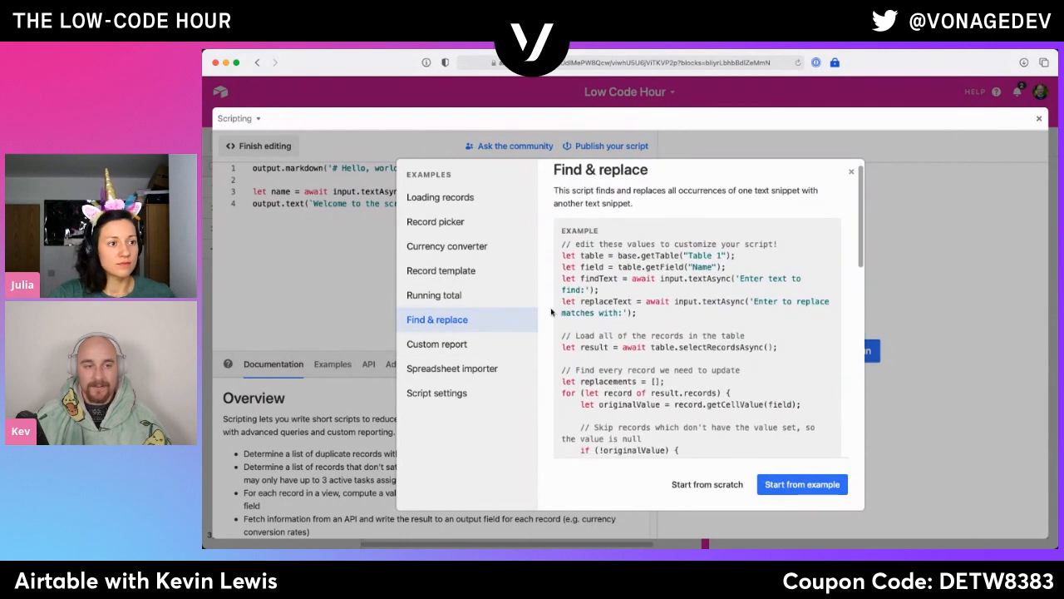
{"action": "left_click", "coordinate": [468, 299]}
{"action": "left_click", "coordinate": [463, 278]}
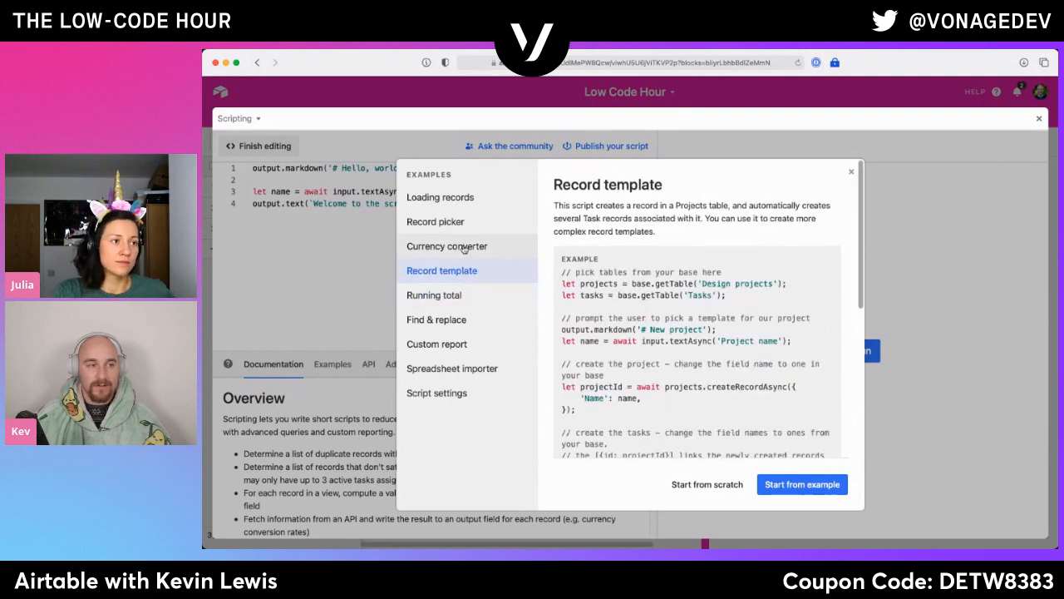
- Review the Currency converter example's API fetch code and start the script from scratch instead of from an example
{"action": "left_click", "coordinate": [464, 246]}
{"action": "scroll", "coordinate": [678, 336], "scroll_direction": "down", "scroll_amount": 2}
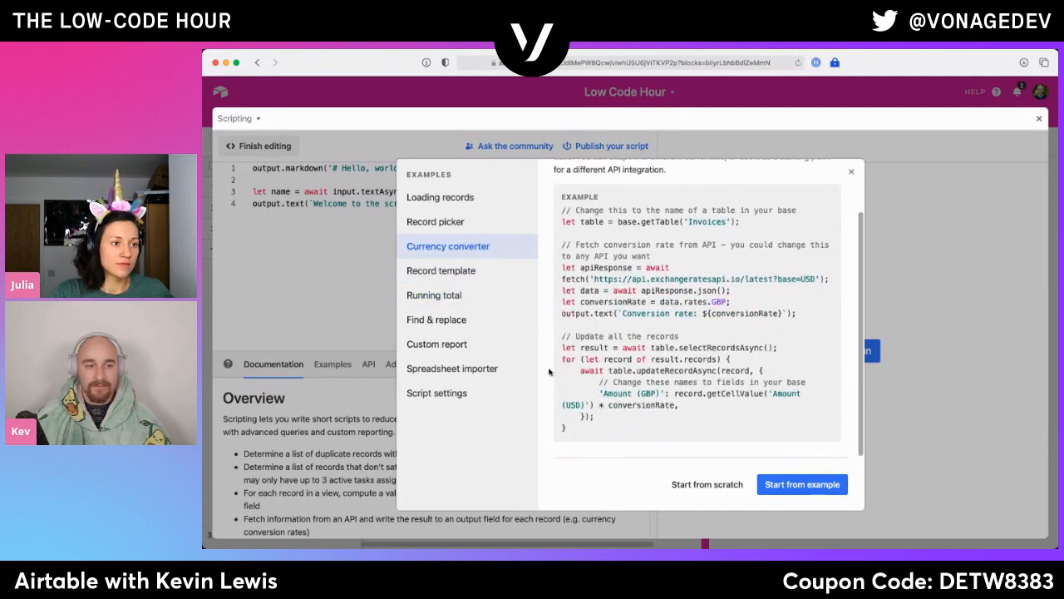
{"action": "left_click_drag", "start_coordinate": [595, 280], "coordinate": [793, 292]}
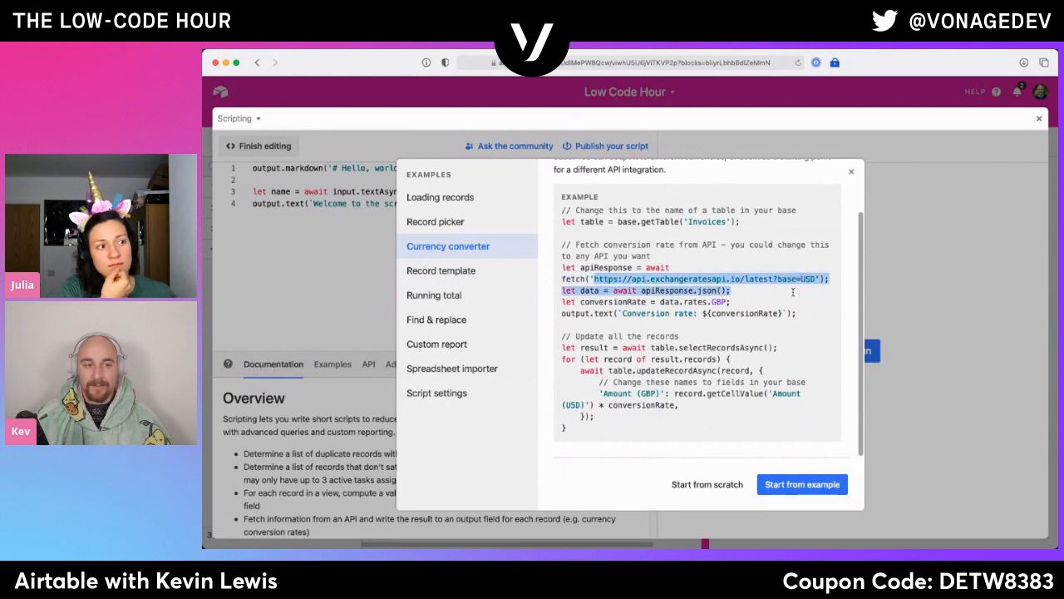
{"action": "left_click", "coordinate": [789, 295]}
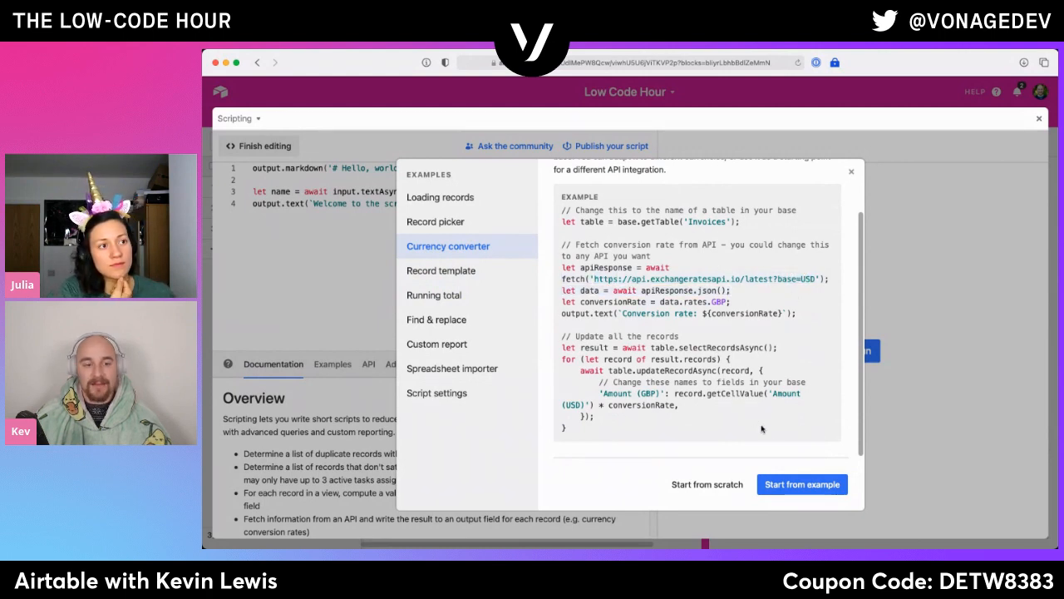
{"action": "left_click", "coordinate": [736, 488]}
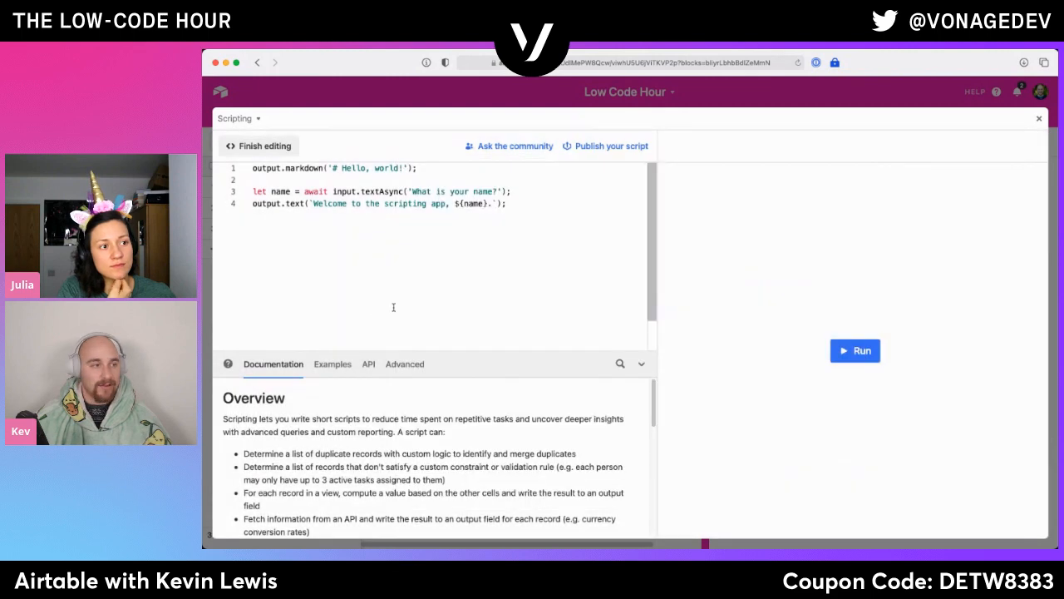
- Examine the Hello, world! starter script and the documentation's Getting started and Other resources sections at a larger page zoom
{"action": "left_click_drag", "start_coordinate": [506, 203], "coordinate": [511, 192]}
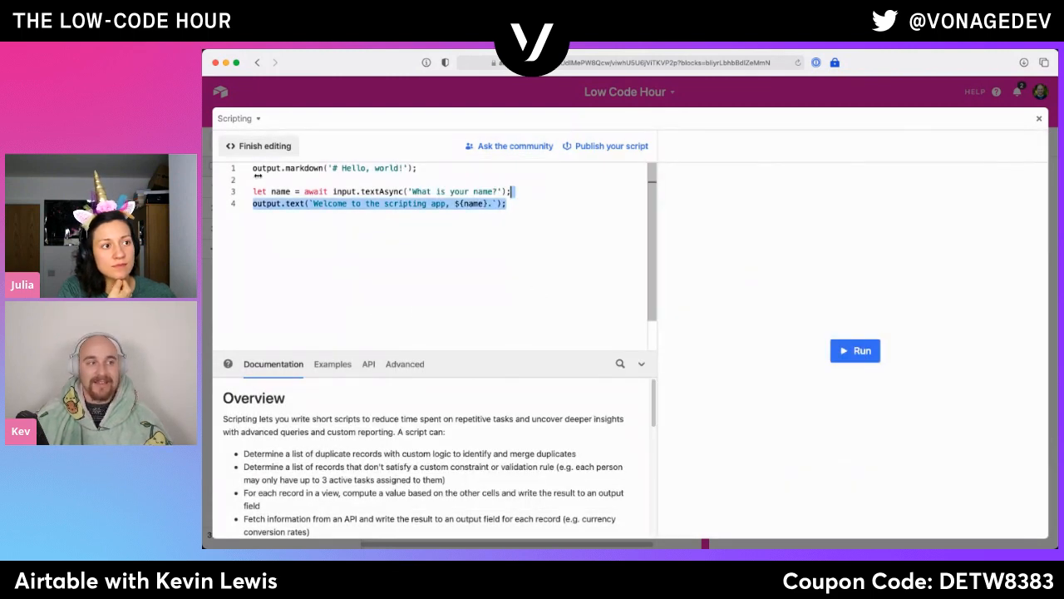
{"action": "left_click", "coordinate": [514, 210]}
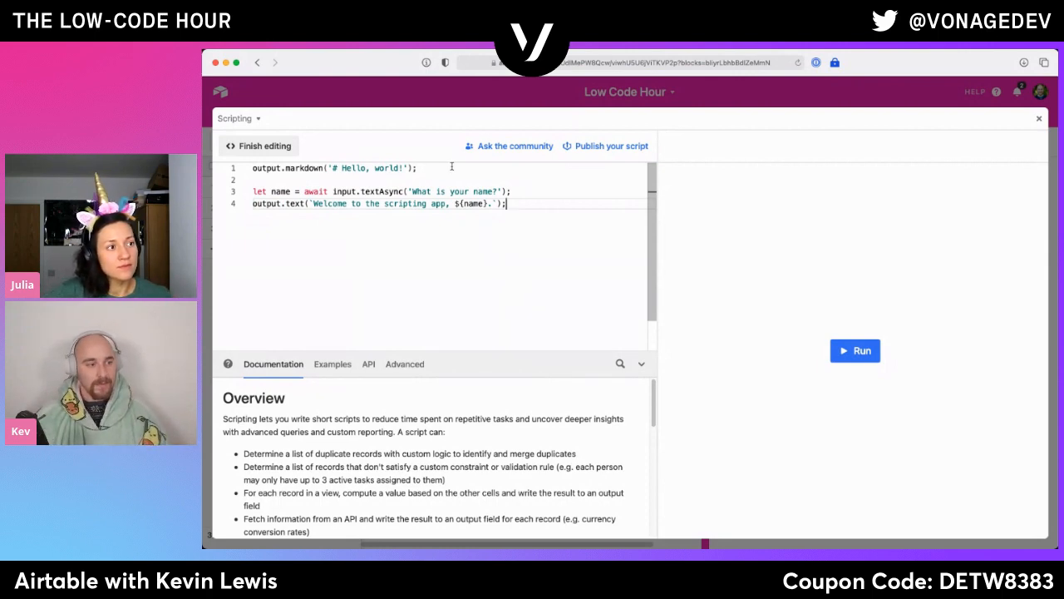
{"action": "scroll", "coordinate": [278, 493], "scroll_direction": "down", "scroll_amount": 10}
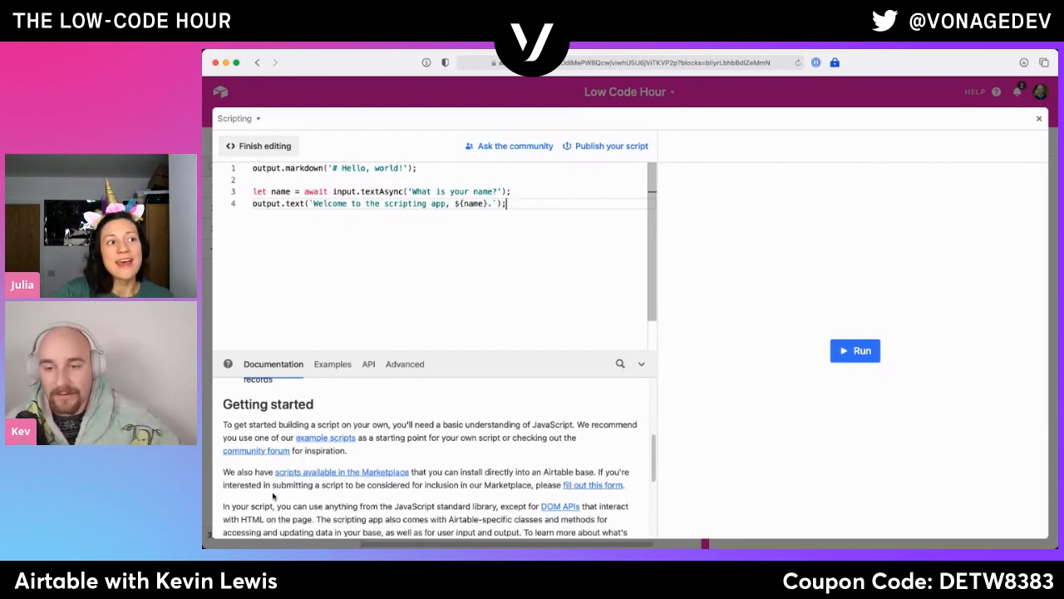
{"action": "scroll", "coordinate": [233, 499], "scroll_direction": "down", "scroll_amount": 4}
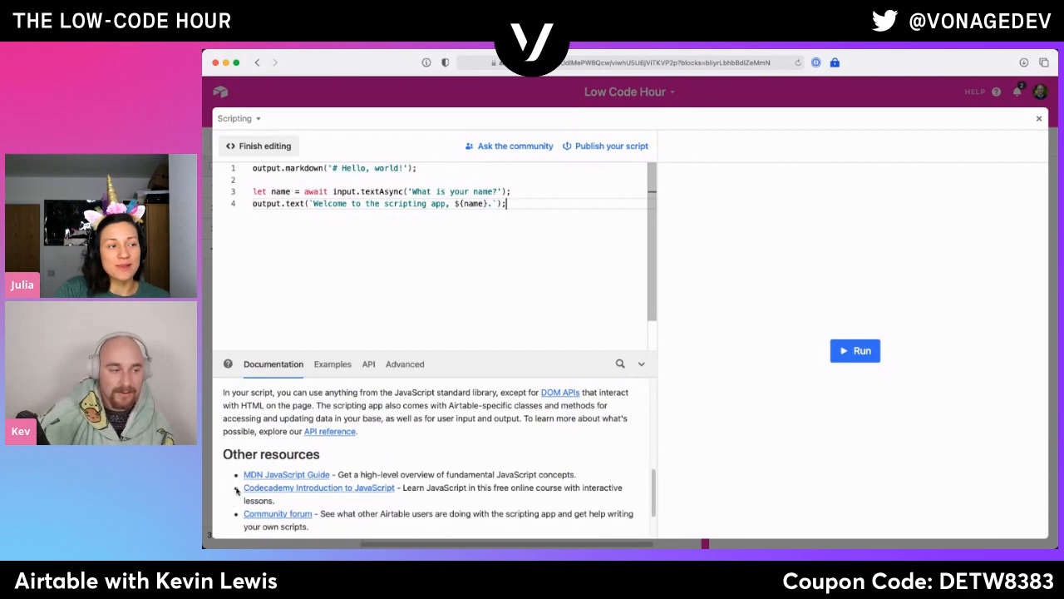
{"action": "key", "text": "super+plus"}
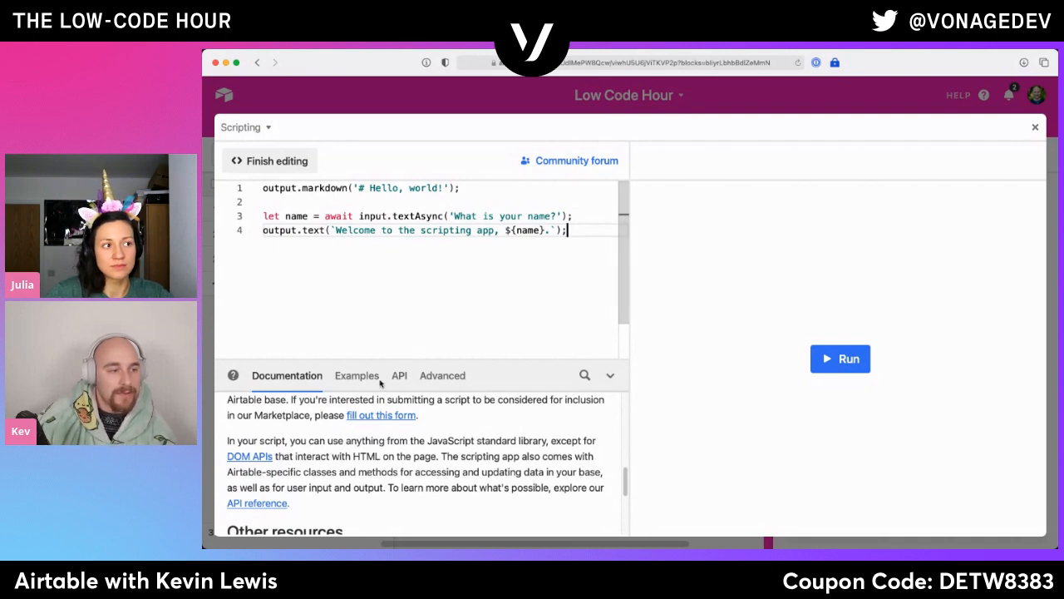
- Skim the rest of the scripting documentation and the script examples, and open the API reference overview
{"action": "scroll", "coordinate": [349, 432], "scroll_direction": "down", "scroll_amount": 3}
{"action": "scroll", "coordinate": [356, 445], "scroll_direction": "up", "scroll_amount": 10}
{"action": "scroll", "coordinate": [354, 450], "scroll_direction": "down", "scroll_amount": 10}
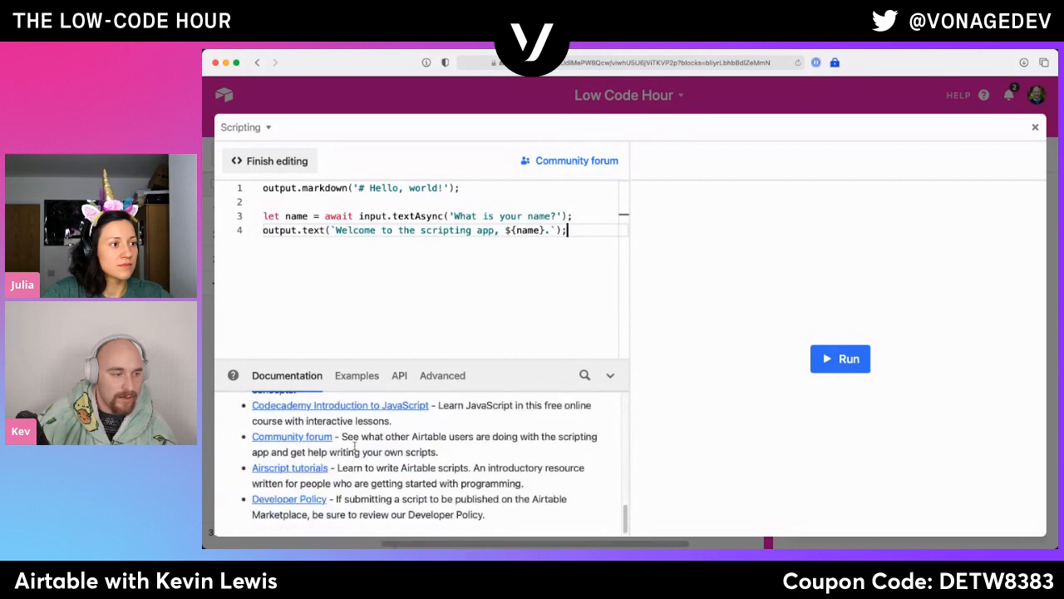
{"action": "scroll", "coordinate": [355, 449], "scroll_direction": "up", "scroll_amount": 3}
{"action": "left_click", "coordinate": [348, 381]}
{"action": "scroll", "coordinate": [309, 433], "scroll_direction": "down", "scroll_amount": 2}
{"action": "left_click", "coordinate": [399, 375]}
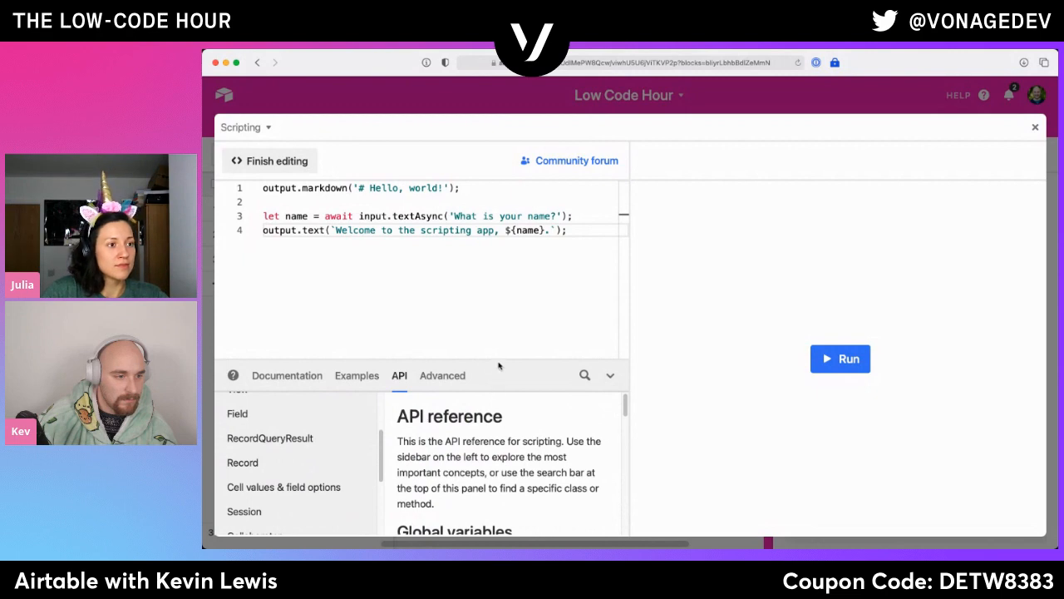
{"action": "left_click_drag", "start_coordinate": [504, 393], "coordinate": [500, 330]}
{"action": "left_click", "coordinate": [543, 439]}
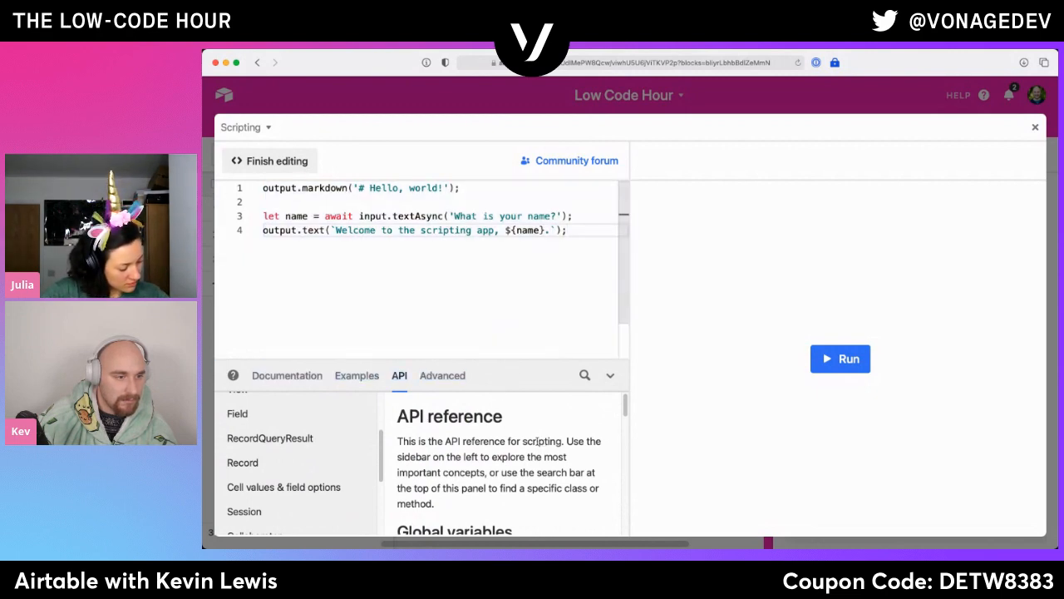
{"action": "scroll", "coordinate": [306, 458], "scroll_direction": "up", "scroll_amount": 2}
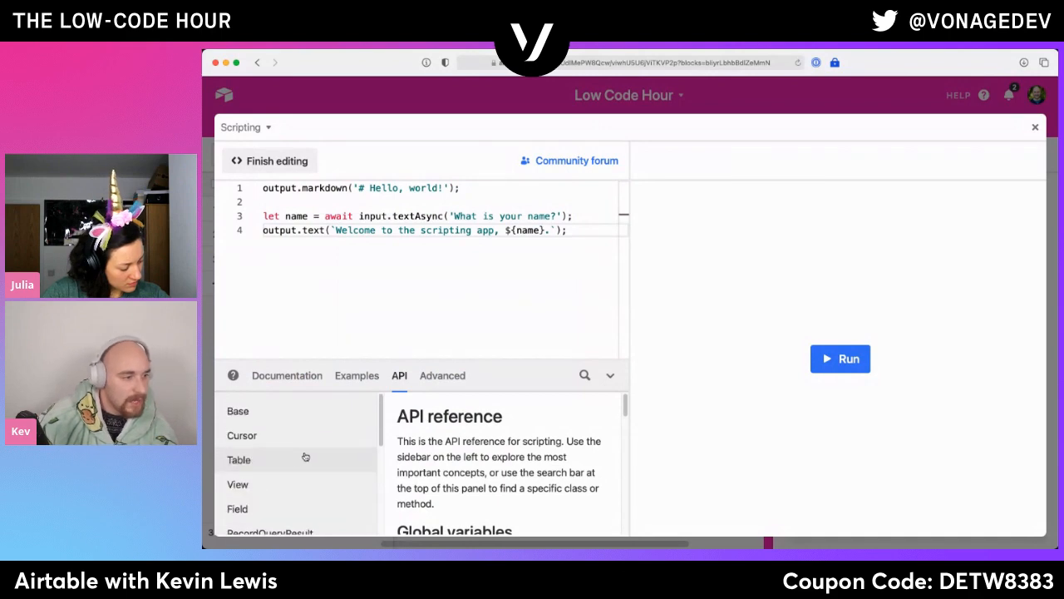
- Review the Base and Table entries of the API reference, including how a table is retrieved
{"action": "left_click", "coordinate": [281, 420]}
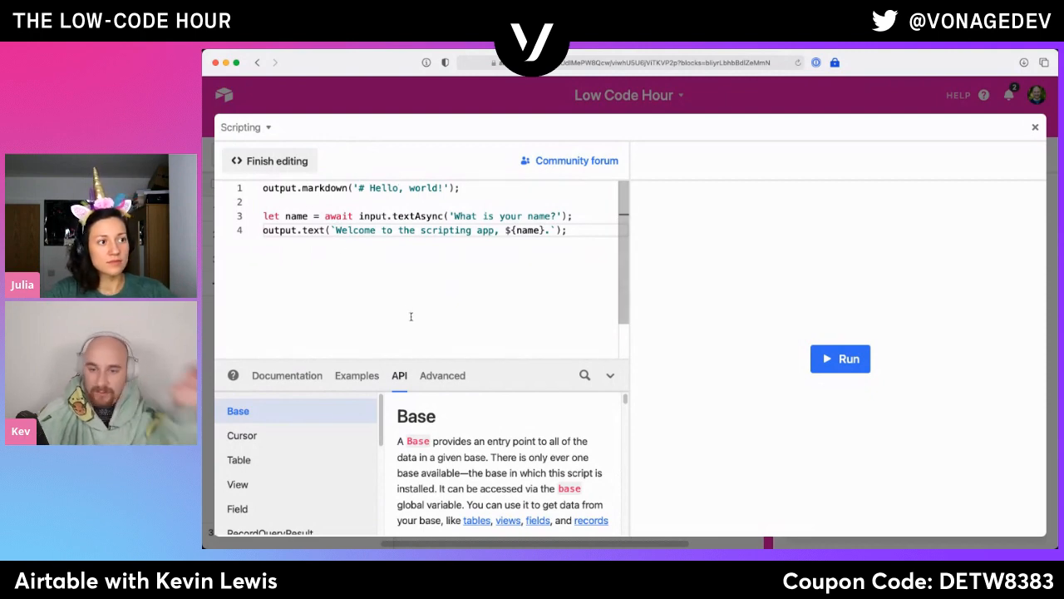
{"action": "scroll", "coordinate": [287, 455], "scroll_direction": "down", "scroll_amount": 1}
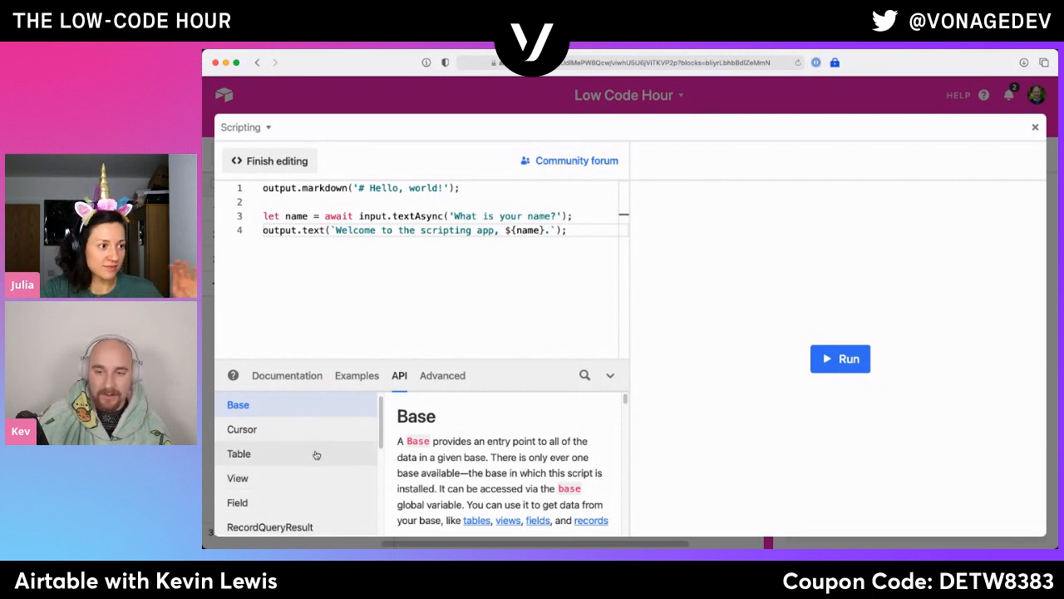
{"action": "left_click", "coordinate": [266, 467]}
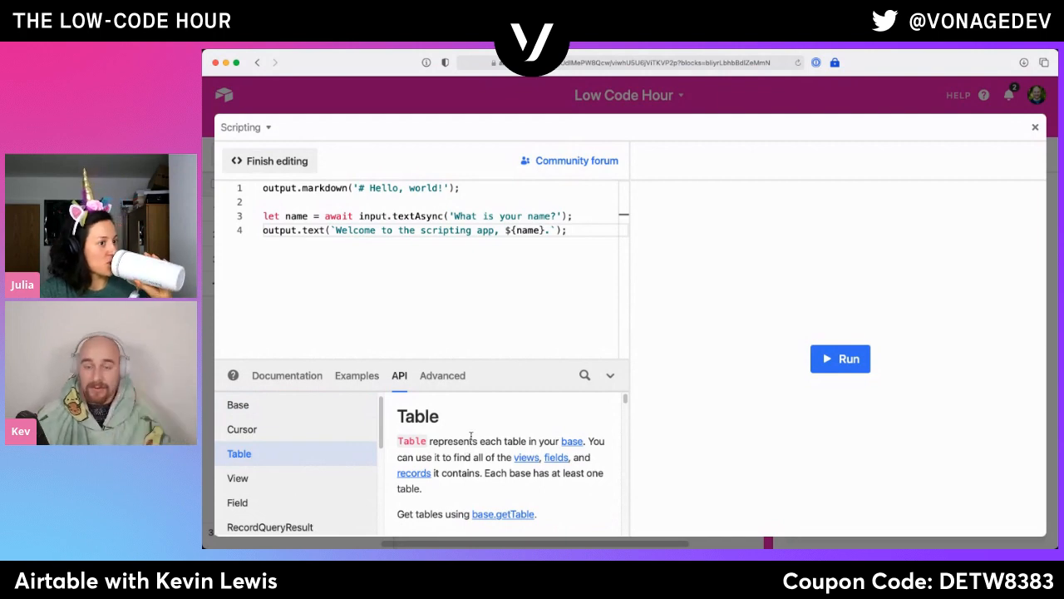
{"action": "scroll", "coordinate": [470, 439], "scroll_direction": "down", "scroll_amount": 2}
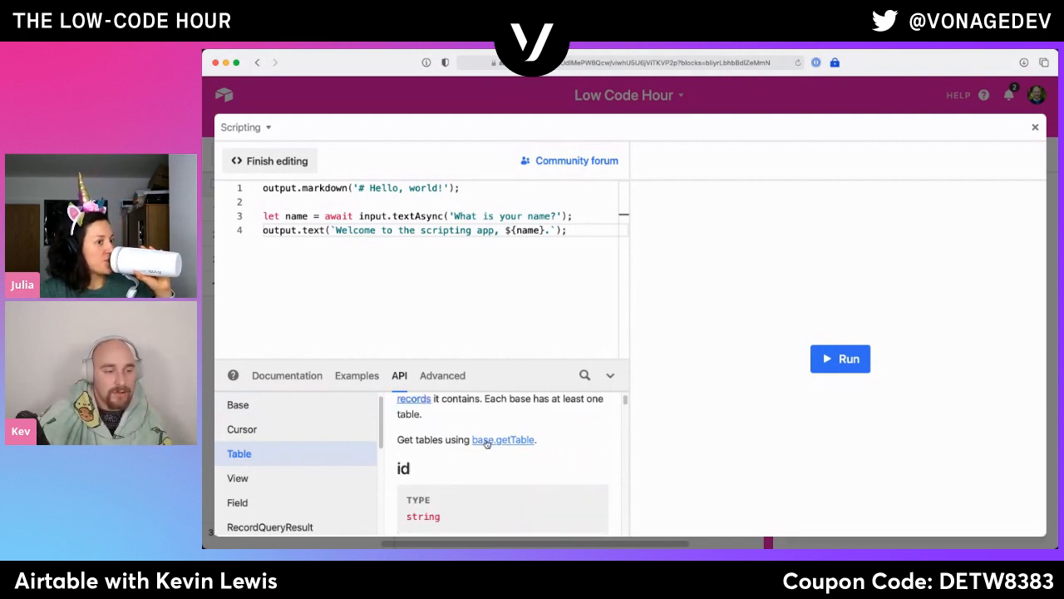
{"action": "left_click_drag", "start_coordinate": [578, 277], "coordinate": [263, 216]}
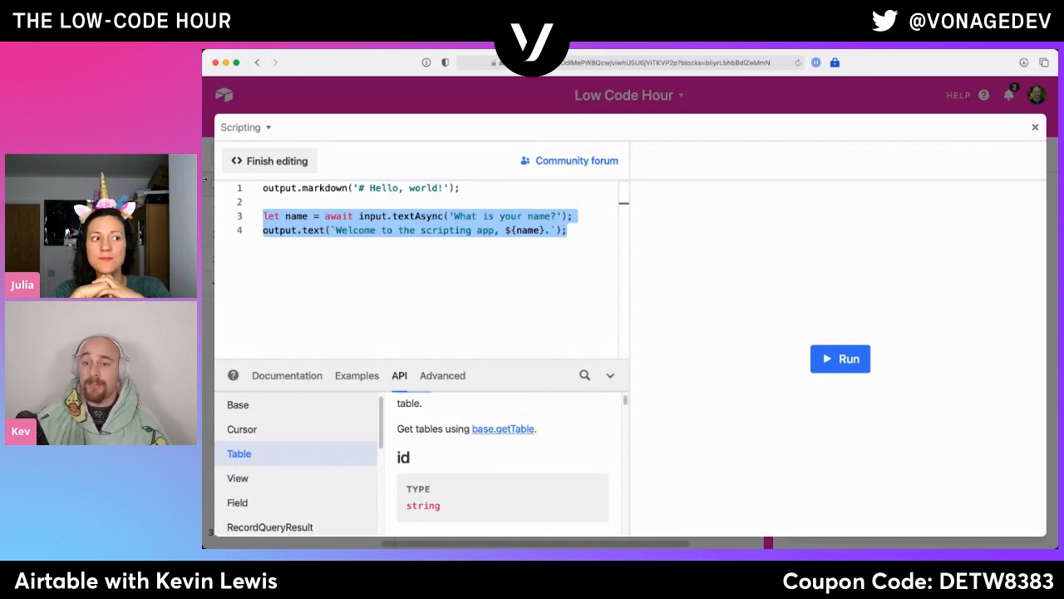
- Leave the full-screen script editor and bring the first fields of Table 1 into view
{"action": "left_click", "coordinate": [1036, 128]}
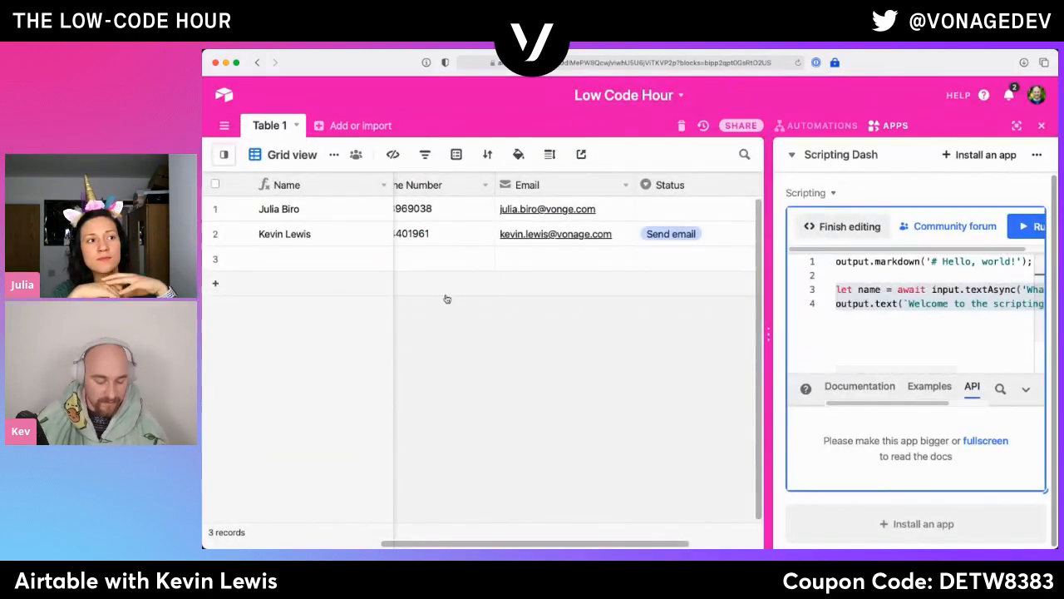
{"action": "scroll", "coordinate": [447, 292], "scroll_direction": "left", "scroll_amount": 5}
{"action": "scroll", "coordinate": [448, 292], "scroll_direction": "left", "scroll_amount": 3}
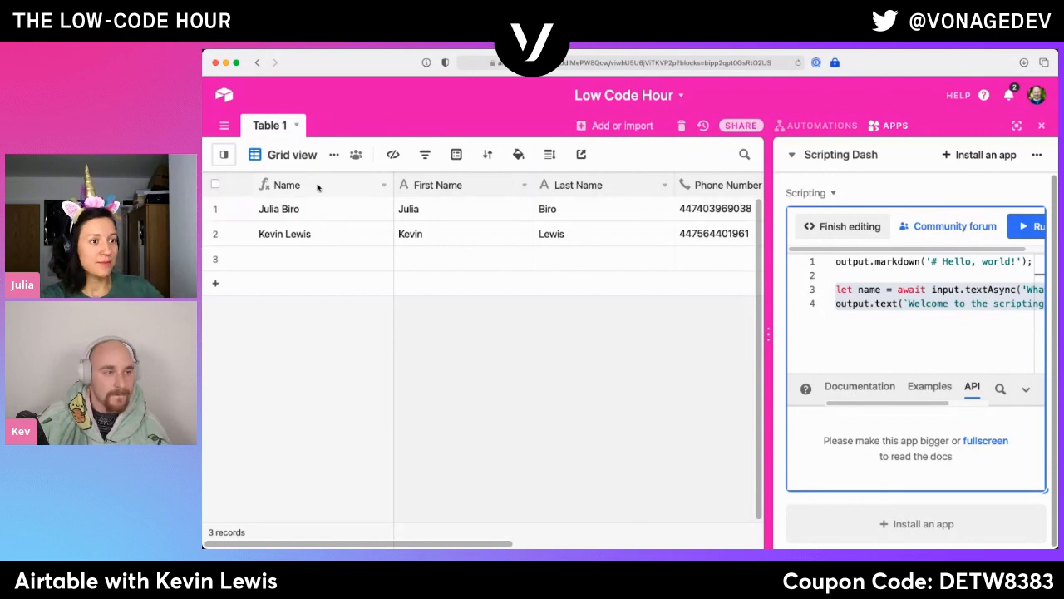
{"action": "right_click", "coordinate": [317, 188]}
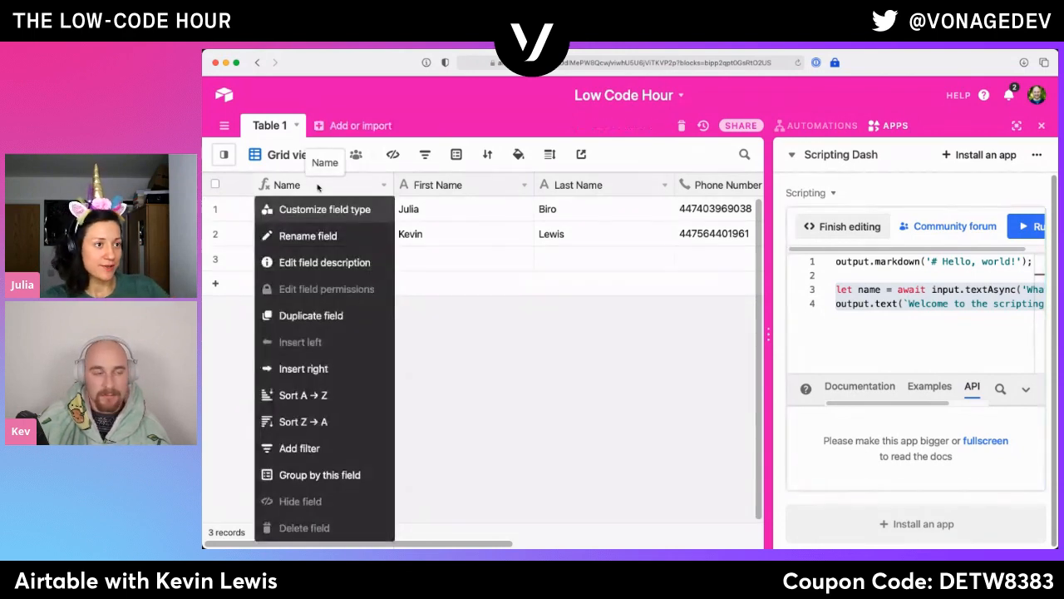
{"action": "left_click", "coordinate": [341, 368]}
{"action": "scroll", "coordinate": [476, 309], "scroll_direction": "down", "scroll_amount": 5}
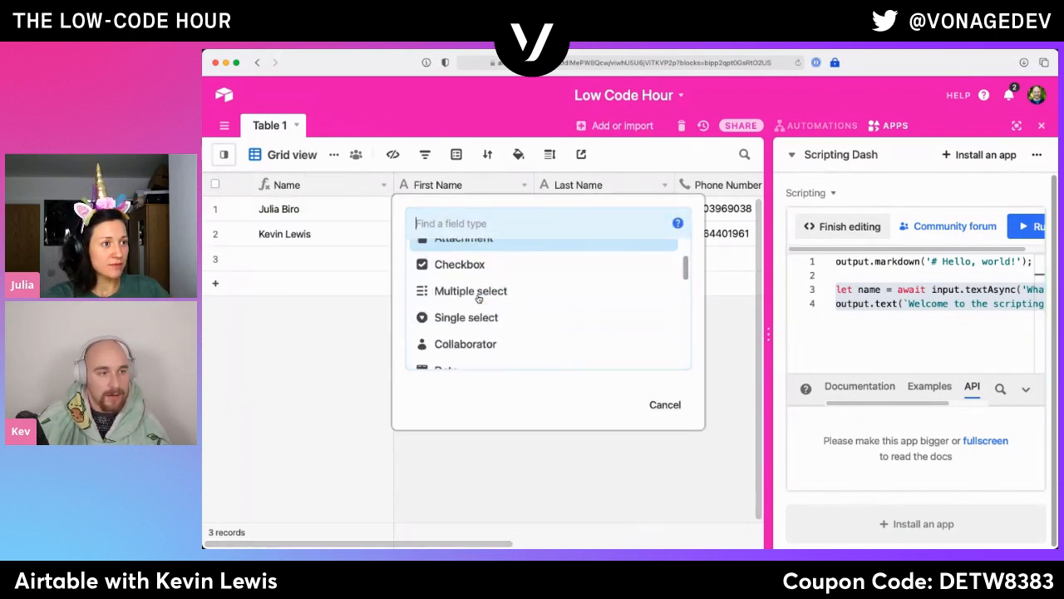
{"action": "left_click", "coordinate": [483, 331]}
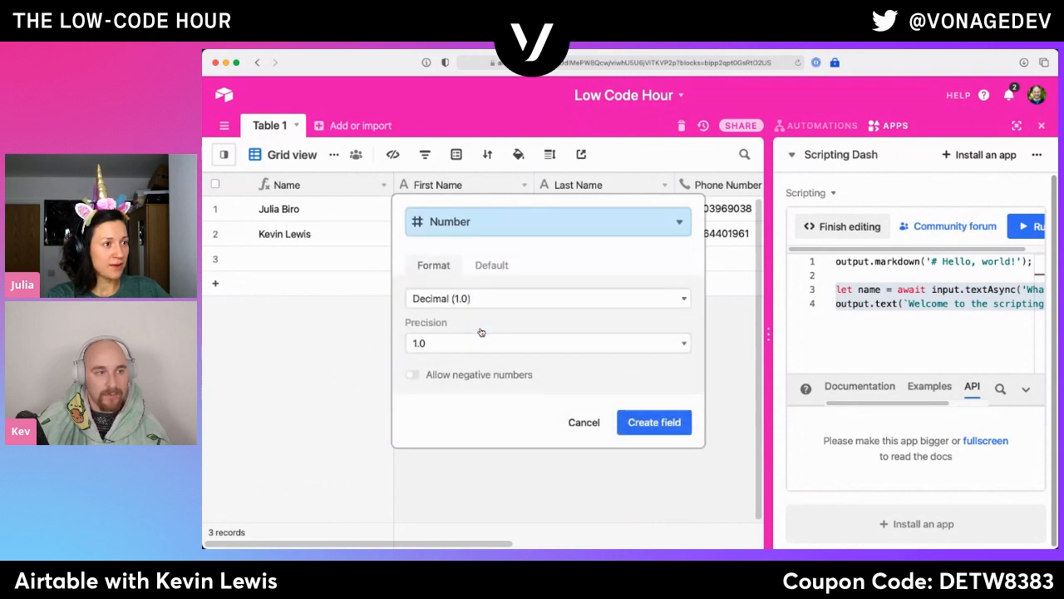
{"action": "left_click", "coordinate": [584, 494]}
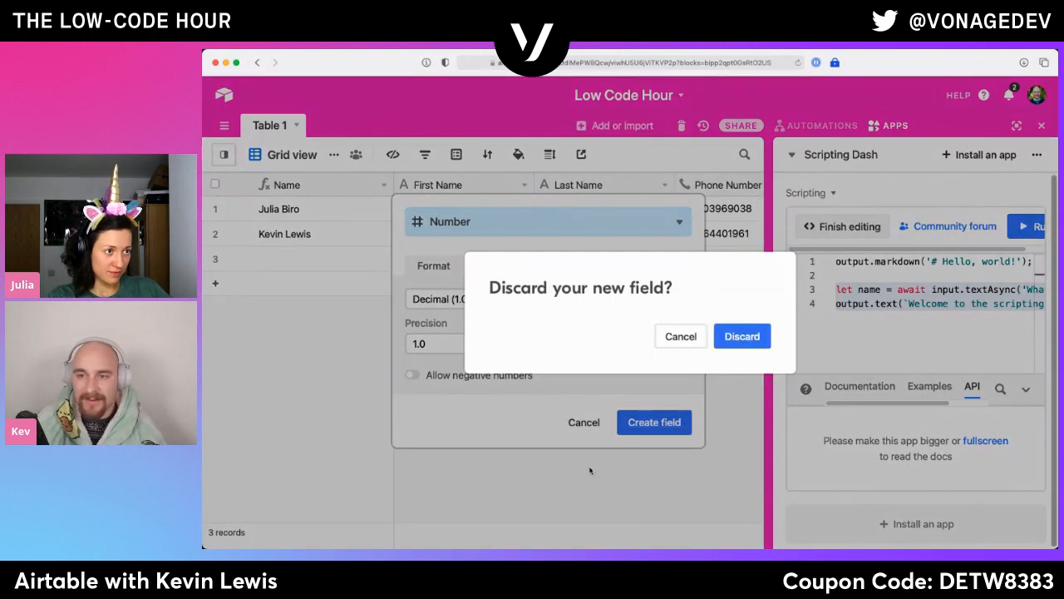
{"action": "left_click", "coordinate": [680, 336]}
{"action": "left_click", "coordinate": [584, 423]}
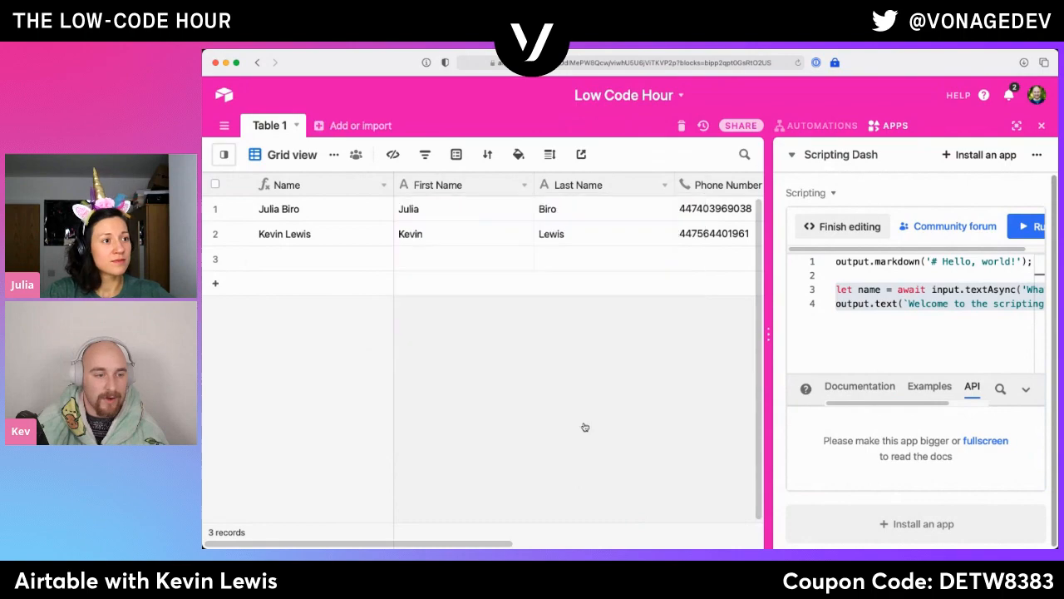
- Insert a Number field named Name Length directly after the Name field, using the Integer format without negative numbers
{"action": "left_click_drag", "start_coordinate": [1057, 548], "coordinate": [1063, 575]}
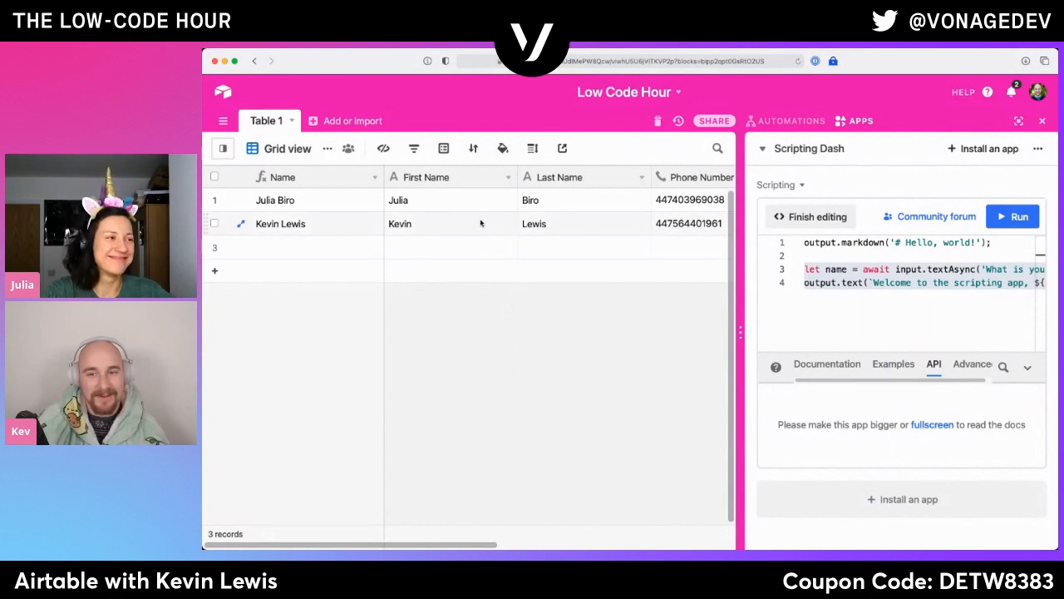
{"action": "right_click", "coordinate": [338, 184]}
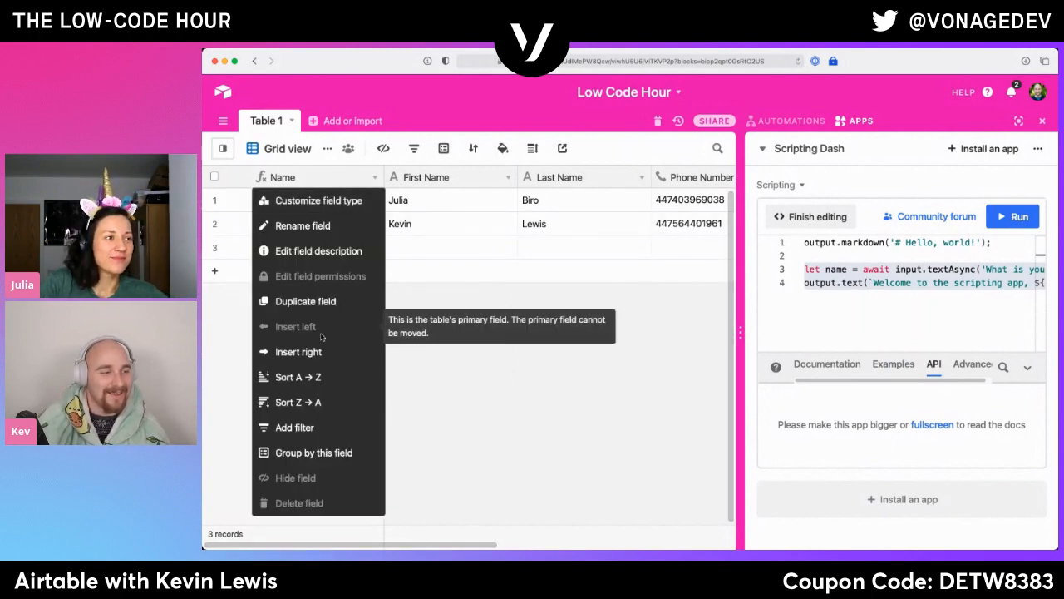
{"action": "left_click", "coordinate": [318, 200]}
{"action": "scroll", "coordinate": [465, 312], "scroll_direction": "down", "scroll_amount": 2}
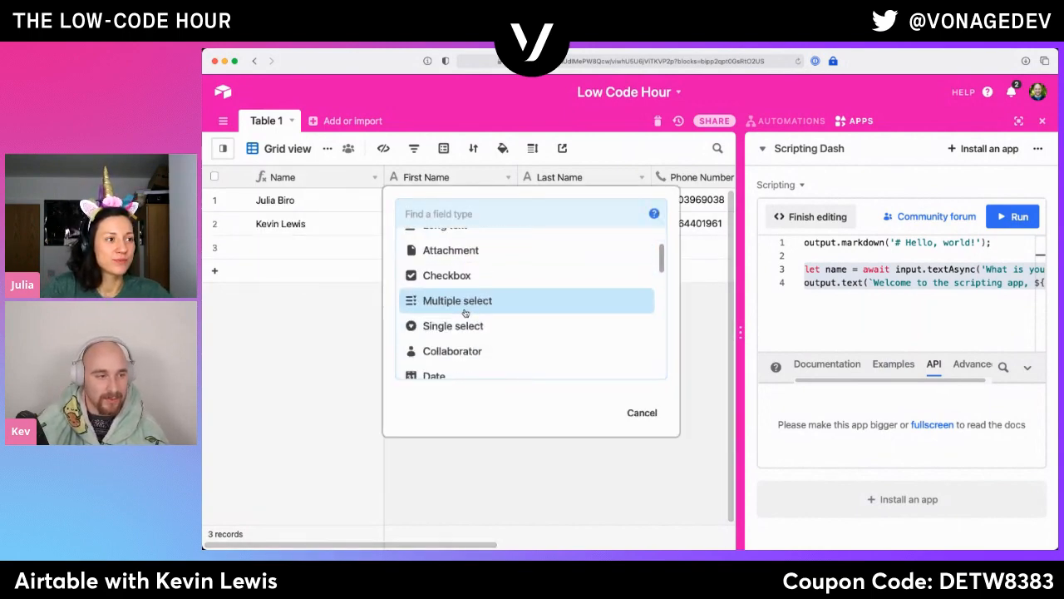
{"action": "scroll", "coordinate": [465, 312], "scroll_direction": "down", "scroll_amount": 4}
{"action": "left_click", "coordinate": [463, 312]}
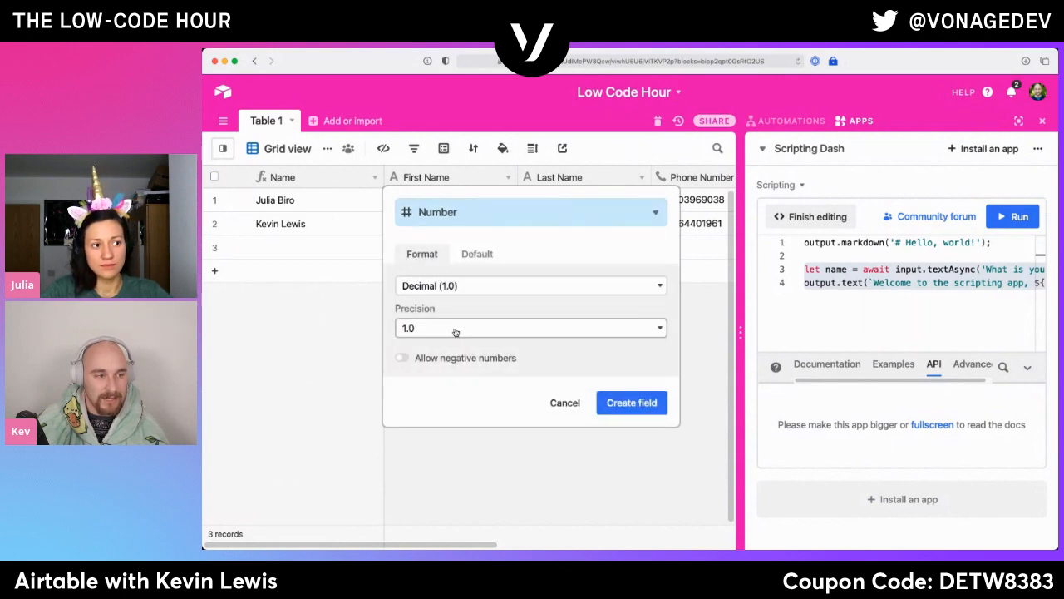
{"action": "left_click", "coordinate": [455, 292]}
{"action": "left_click", "coordinate": [458, 302]}
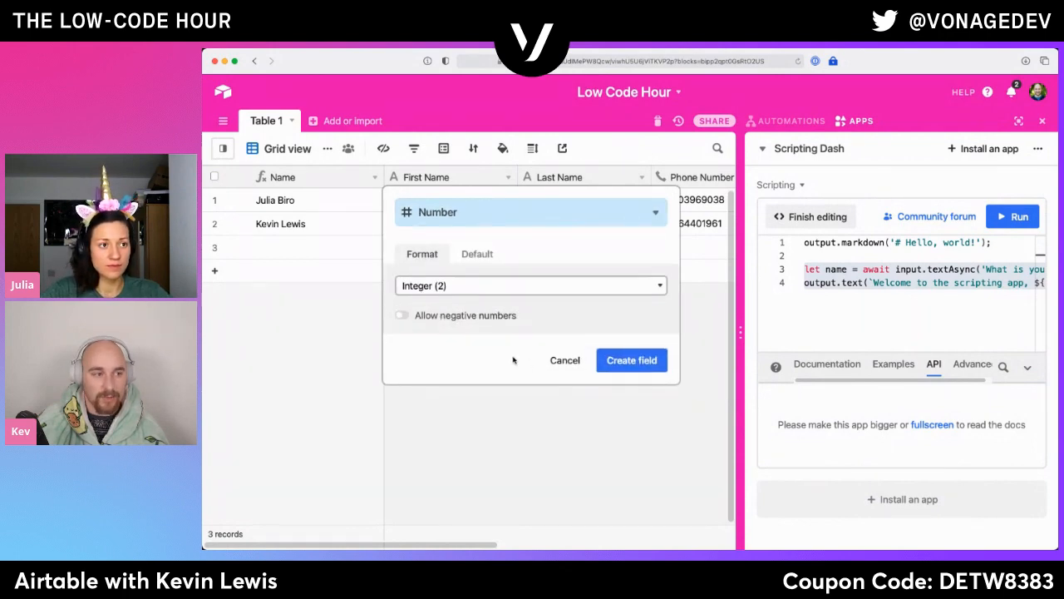
{"action": "left_click", "coordinate": [632, 360]}
{"action": "type", "text": "Name Length"}
{"action": "key", "text": "Return"}
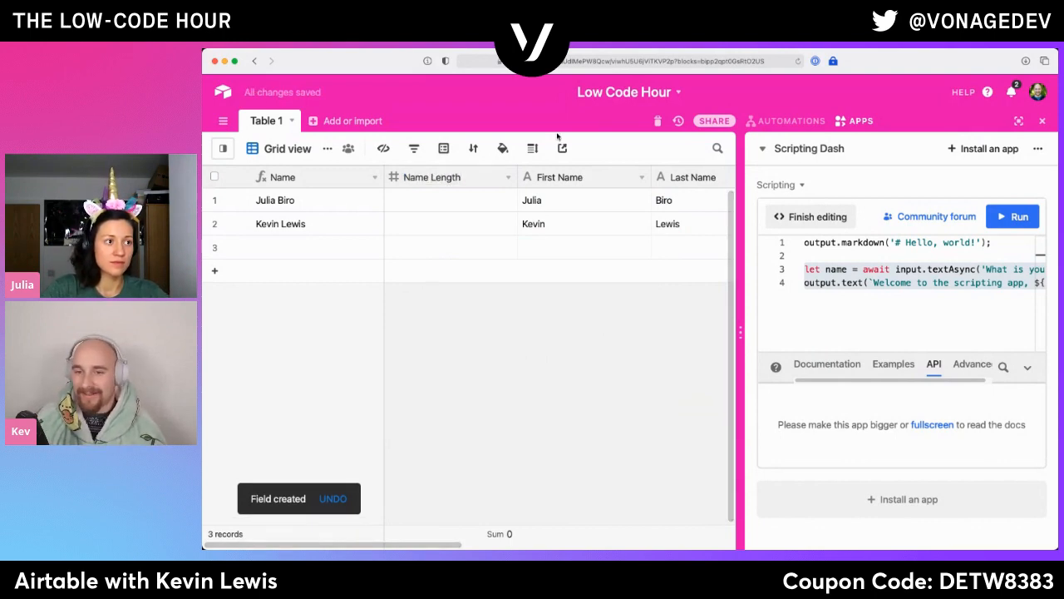
{"action": "left_click_drag", "start_coordinate": [955, 283], "coordinate": [889, 314]}
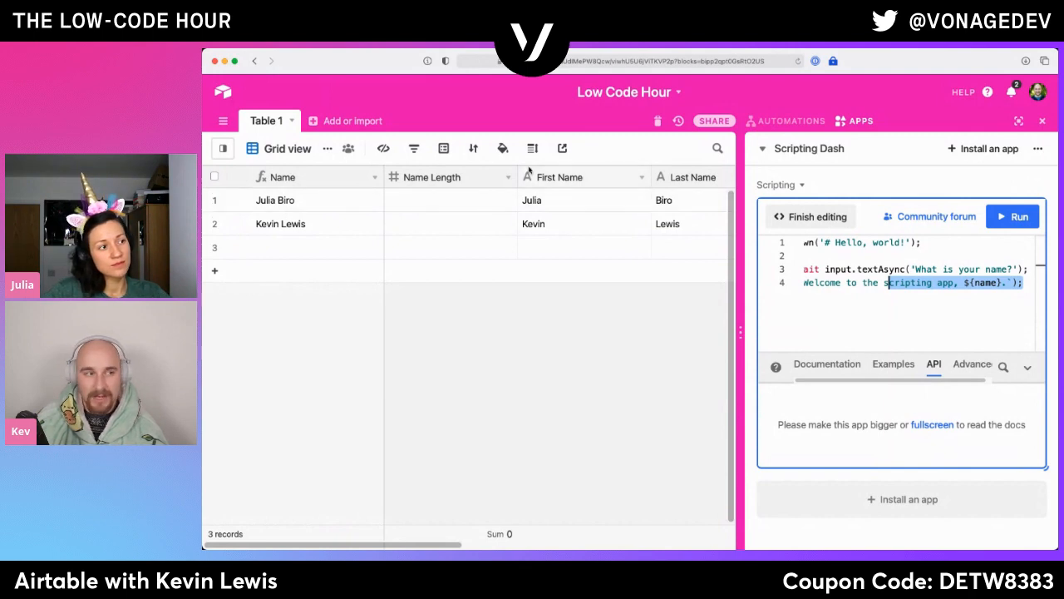
{"action": "left_click", "coordinate": [480, 203]}
{"action": "left_click", "coordinate": [490, 221]}
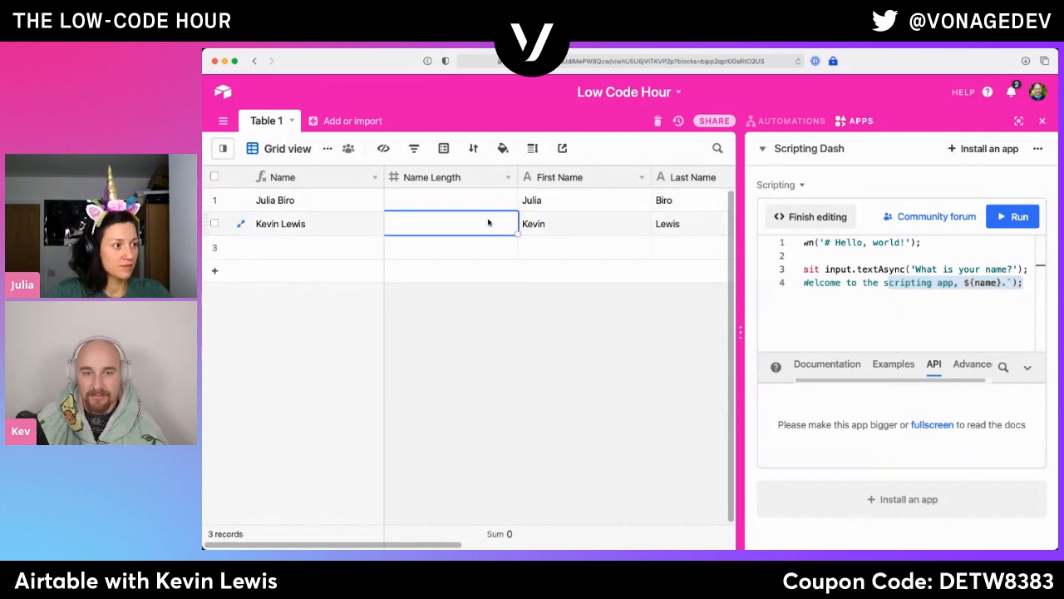
{"action": "left_click", "coordinate": [891, 241]}
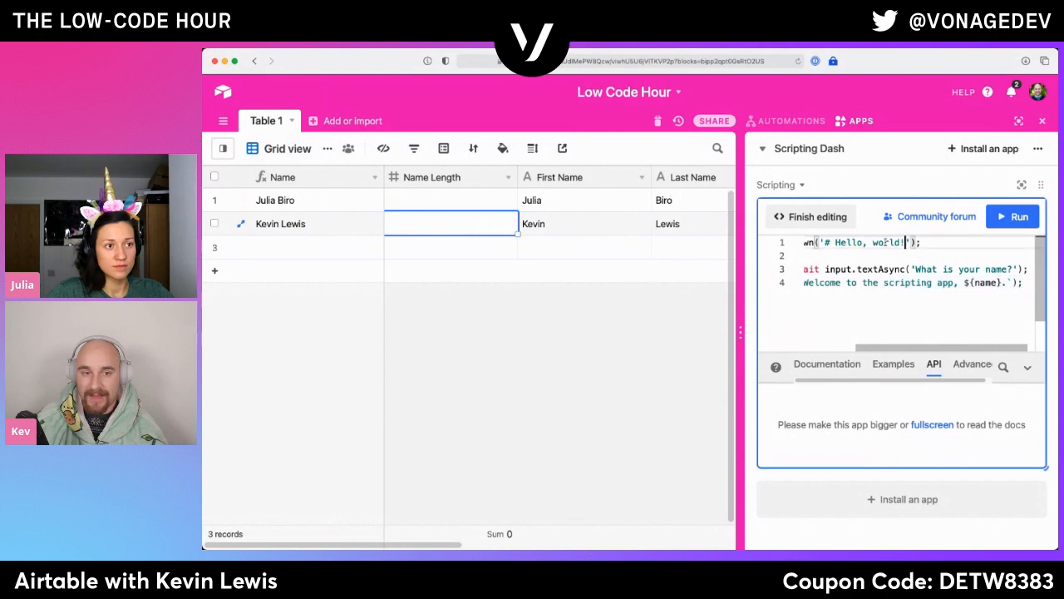
{"action": "left_click", "coordinate": [806, 218]}
{"action": "left_click", "coordinate": [807, 220]}
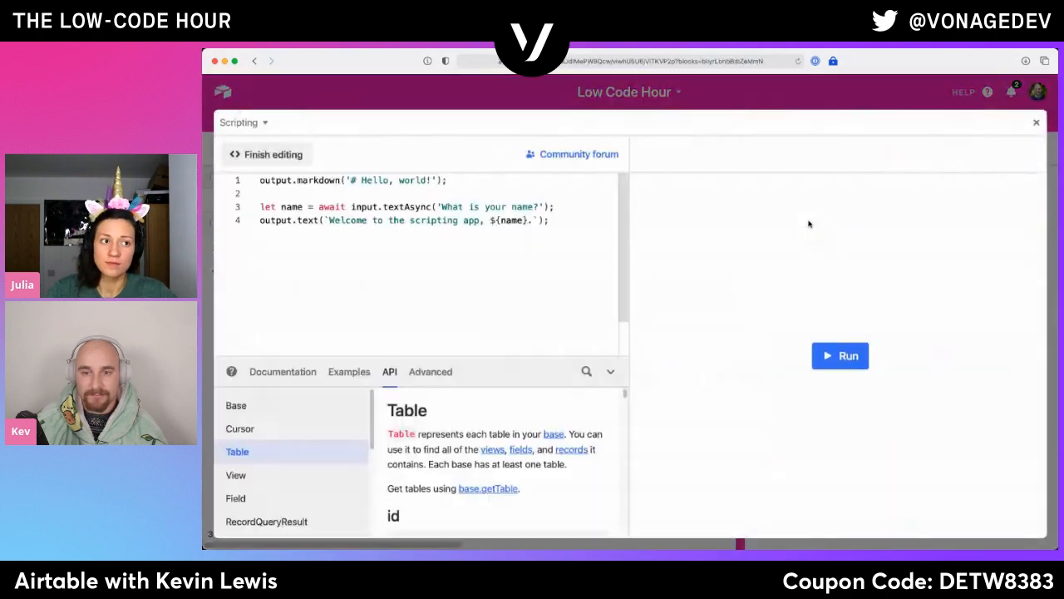
{"action": "left_click", "coordinate": [507, 299]}
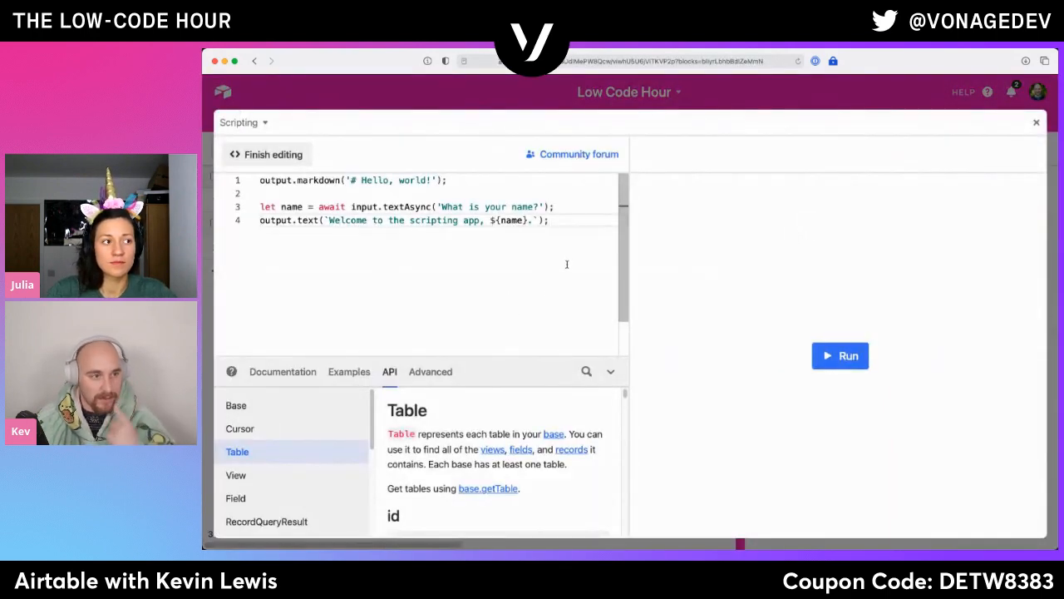
{"action": "key", "text": "super+a"}
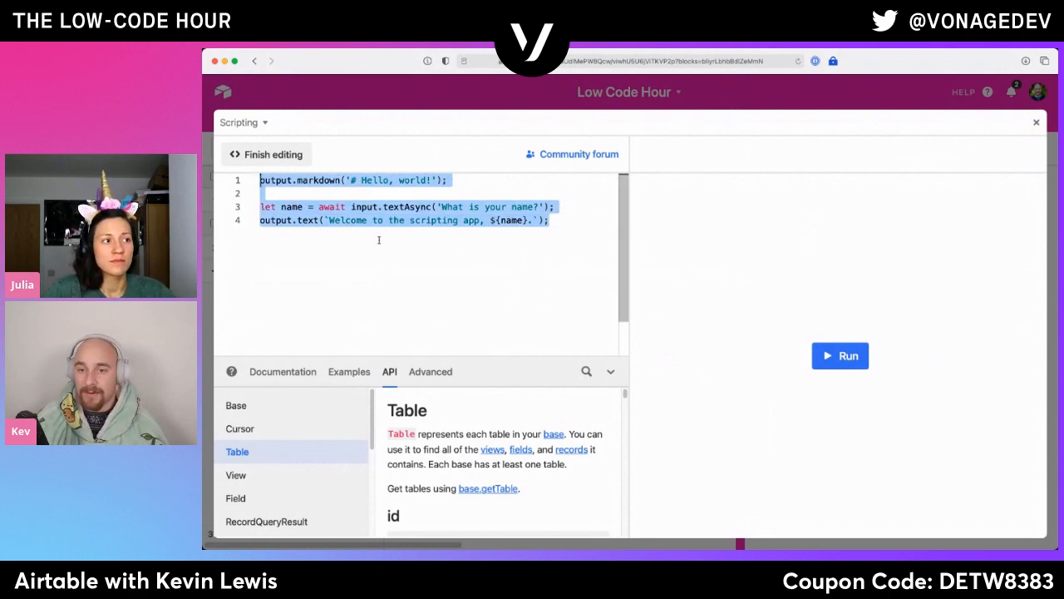
{"action": "left_click", "coordinate": [1036, 123]}
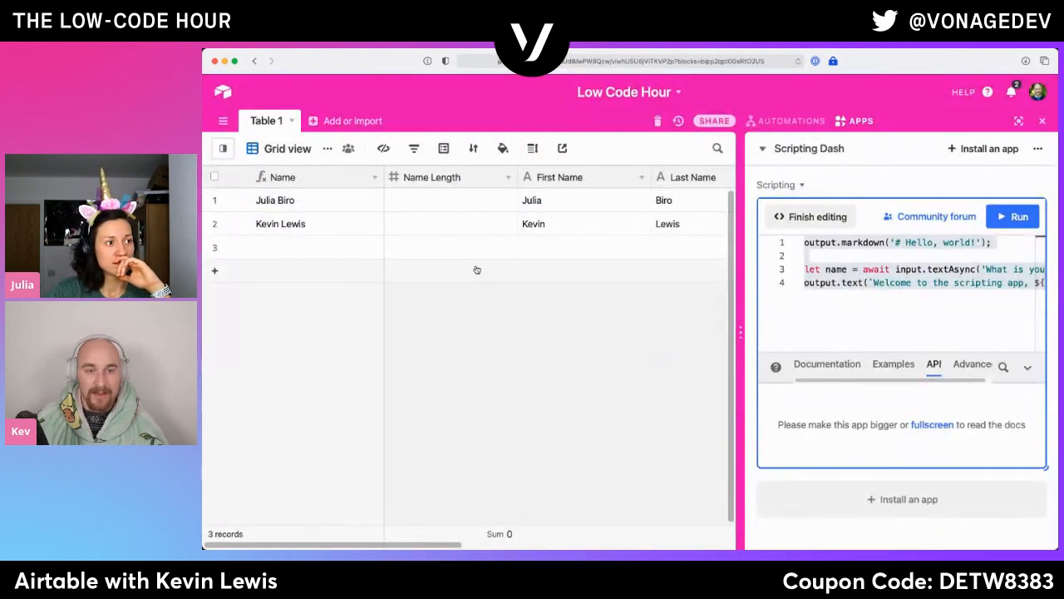
- Reopen the script's code for editing, comment out the entire Hello, world! starter script, and start a new line below it
{"action": "left_click", "coordinate": [834, 219]}
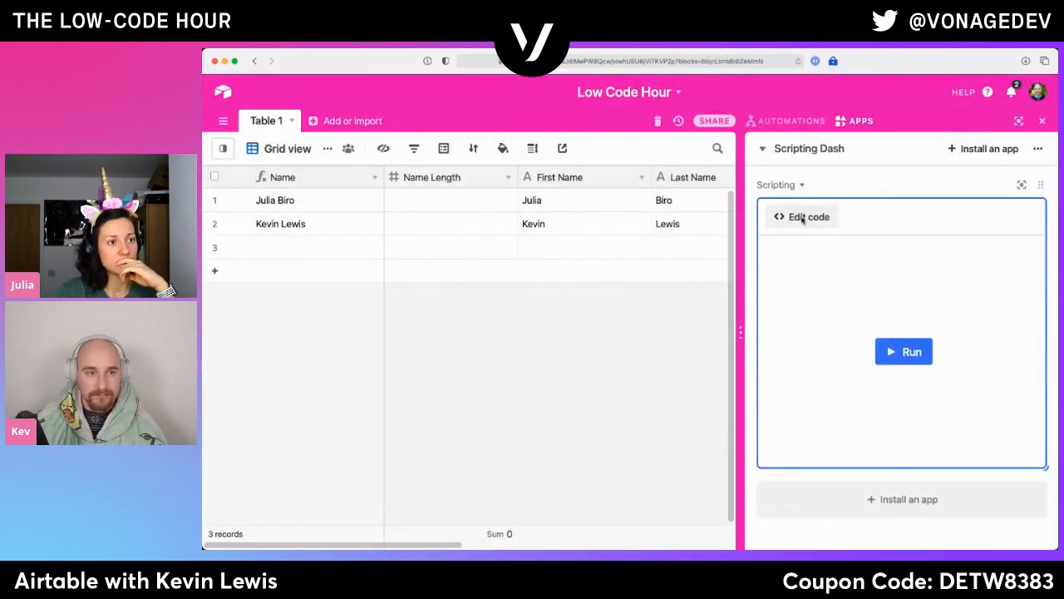
{"action": "left_click", "coordinate": [794, 217]}
{"action": "key", "text": "super+a"}
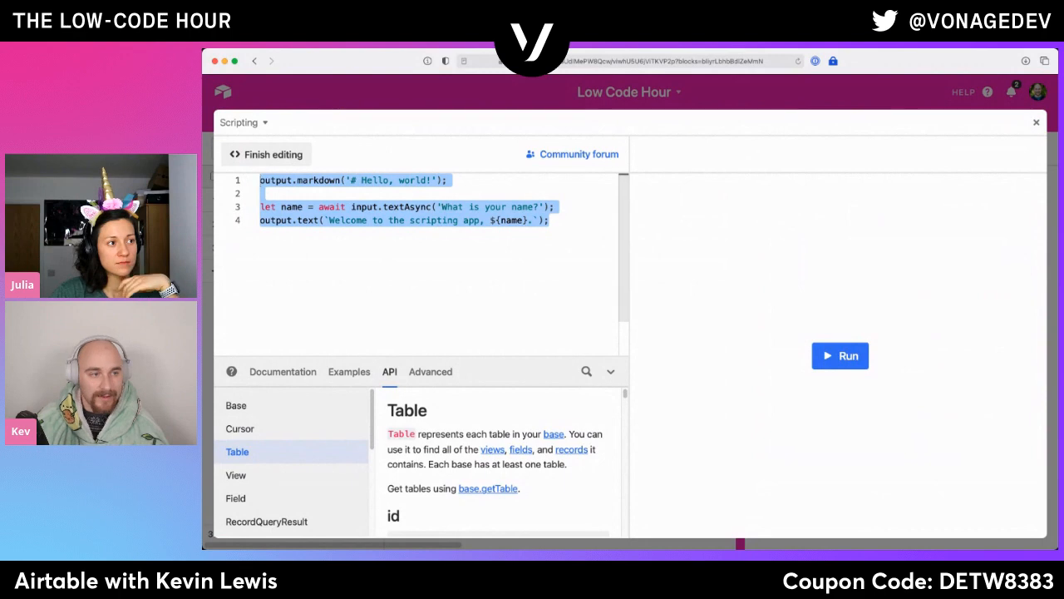
{"action": "key", "text": "Left"}
{"action": "key", "text": "super+Right"}
{"action": "key", "text": "Left"}
{"action": "key", "text": "Left"}
{"action": "key", "text": "Left"}
{"action": "key", "text": "Left"}
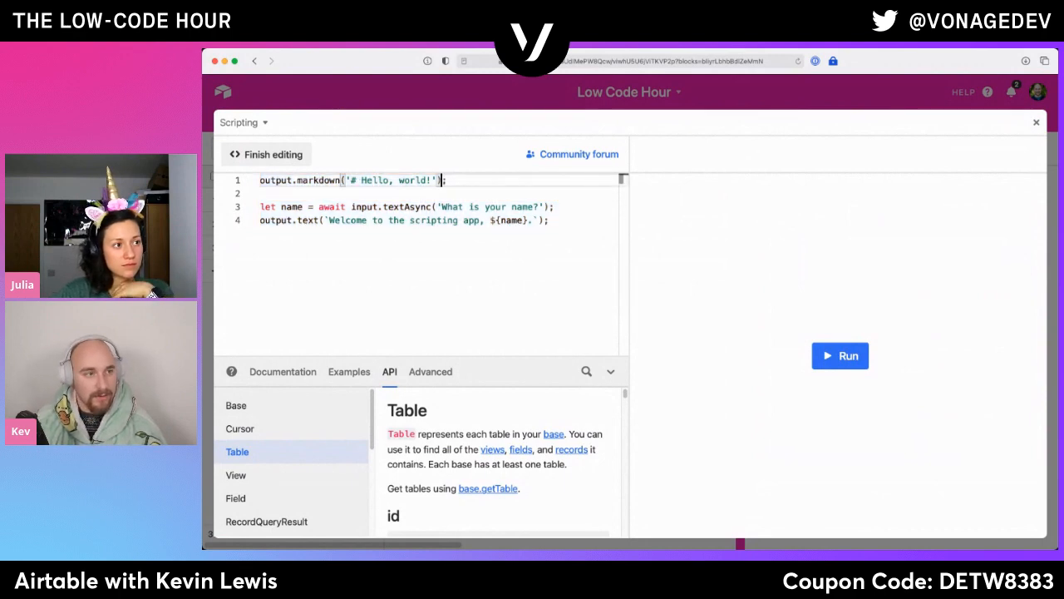
{"action": "key", "text": "super+a"}
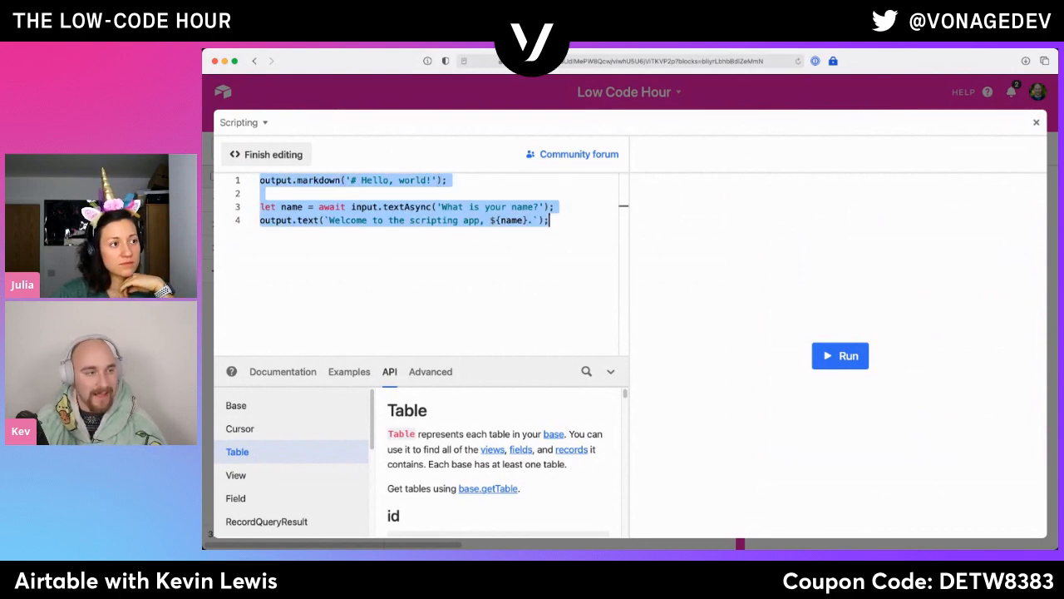
{"action": "key", "text": "super+slash"}
{"action": "key", "text": "Right"}
{"action": "key", "text": "Return"}
{"action": "key", "text": "Return"}
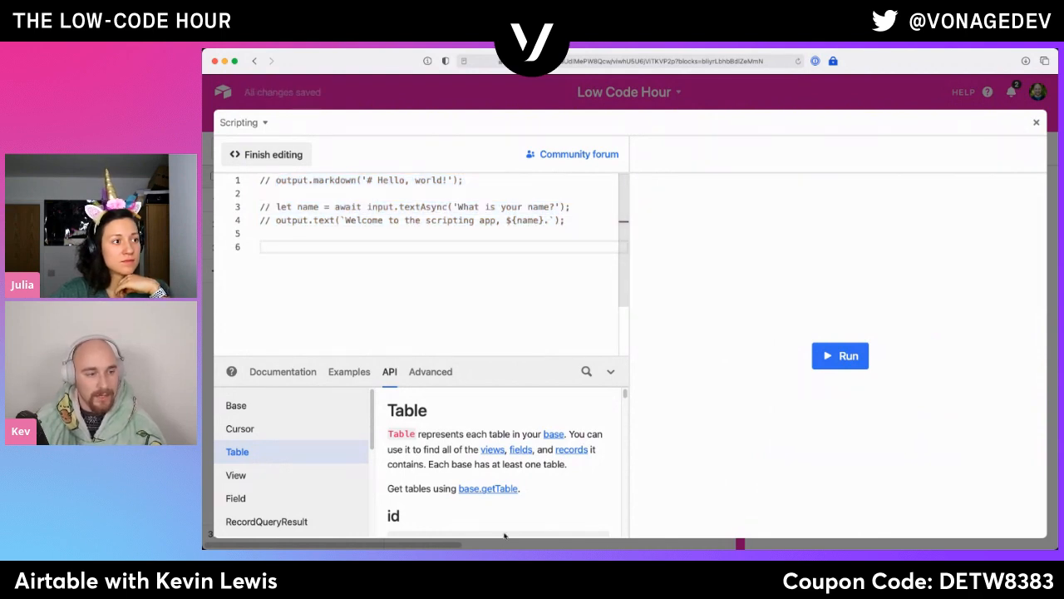
- Copy the let table = base.getTable("Table 1"); line from the Table reference's ID example into the script on line 6
{"action": "scroll", "coordinate": [483, 492], "scroll_direction": "down", "scroll_amount": 2}
{"action": "scroll", "coordinate": [483, 491], "scroll_direction": "down", "scroll_amount": 5}
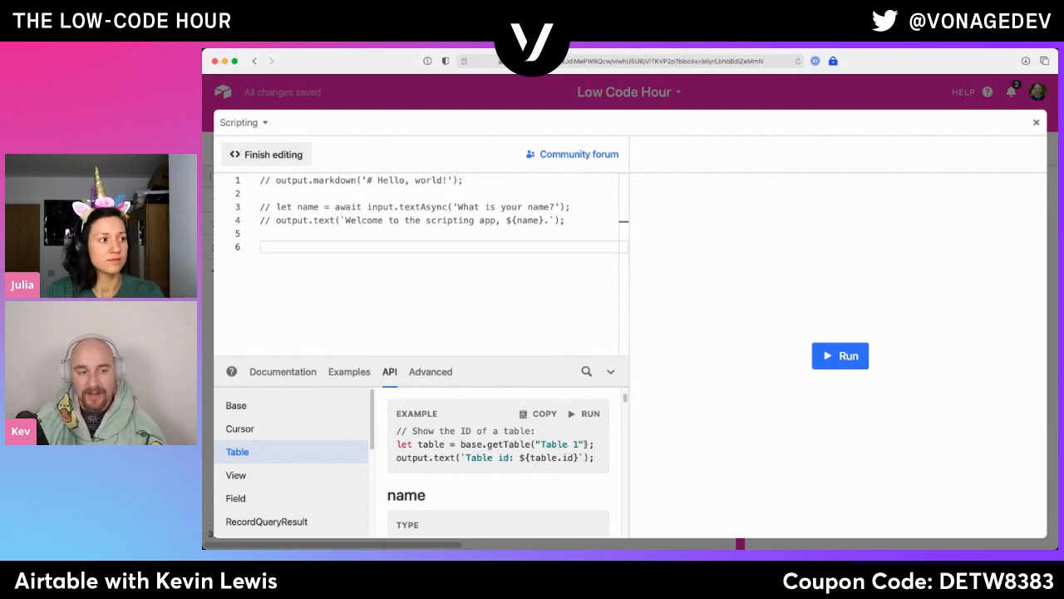
{"action": "left_click_drag", "start_coordinate": [580, 445], "coordinate": [536, 445]}
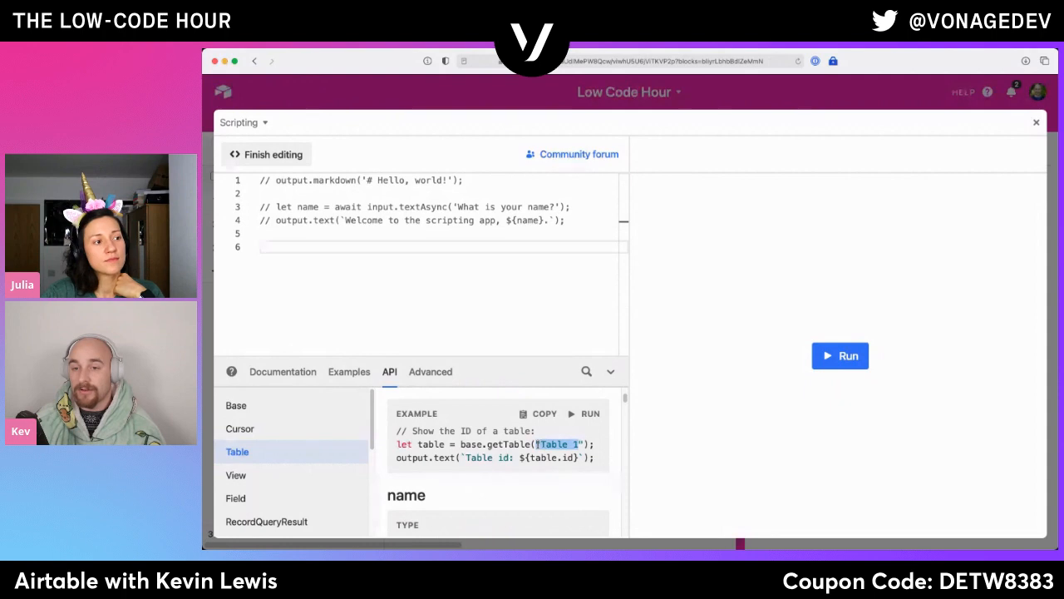
{"action": "triple_click", "coordinate": [499, 445]}
{"action": "key", "text": "ctrl+c"}
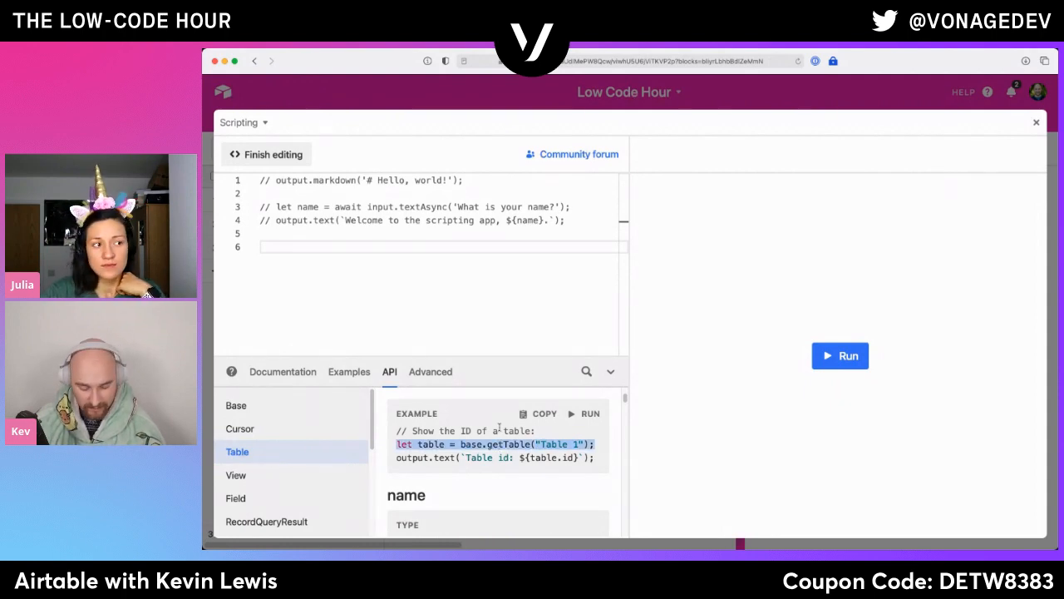
{"action": "left_click", "coordinate": [368, 273]}
{"action": "key", "text": "ctrl+v"}
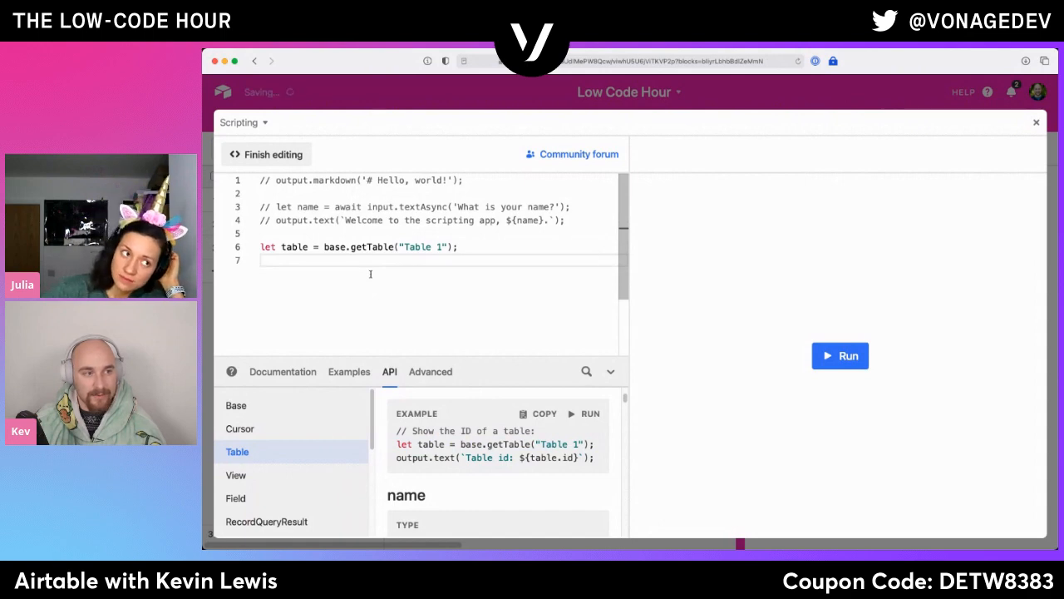
- Examine the Record entry of the API reference and the signature of the table's selectRecordsAsync method it links to
{"action": "scroll", "coordinate": [301, 486], "scroll_direction": "down", "scroll_amount": 1}
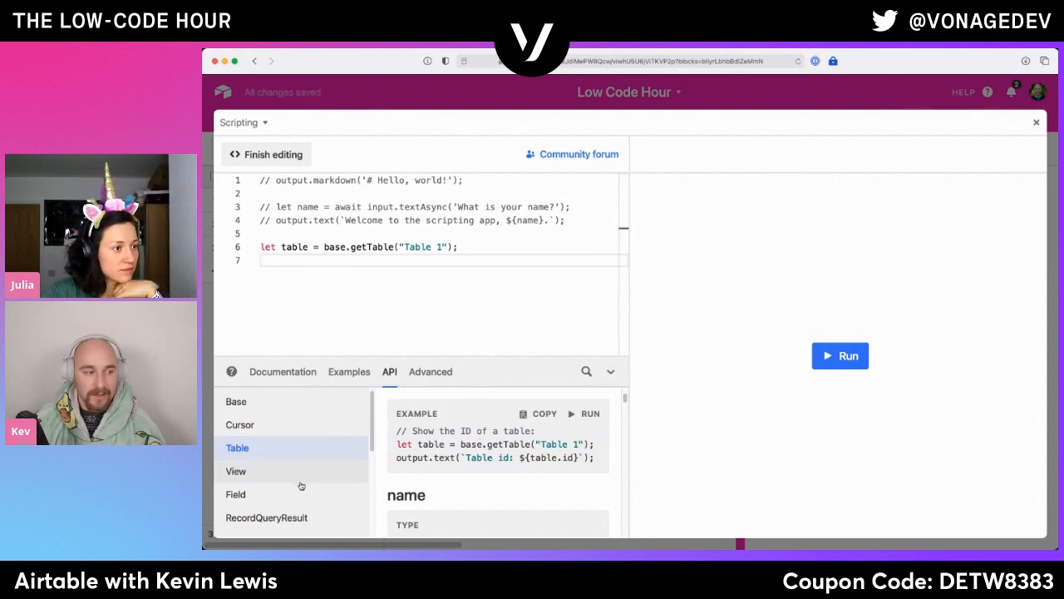
{"action": "scroll", "coordinate": [301, 486], "scroll_direction": "down", "scroll_amount": 3}
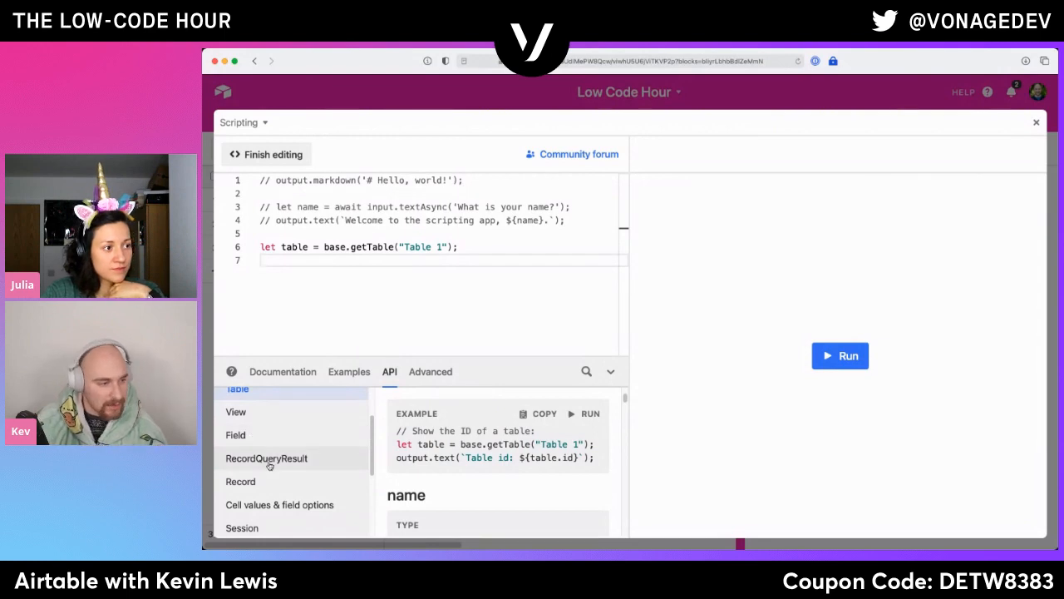
{"action": "left_click", "coordinate": [270, 460]}
{"action": "left_click", "coordinate": [294, 483]}
{"action": "scroll", "coordinate": [408, 474], "scroll_direction": "down", "scroll_amount": 1}
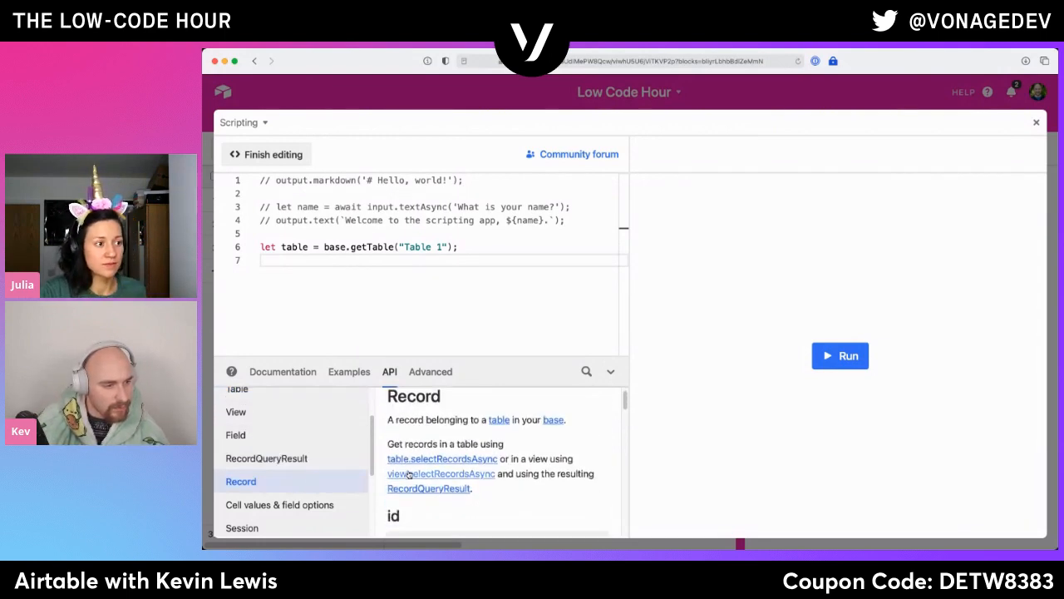
{"action": "scroll", "coordinate": [408, 474], "scroll_direction": "down", "scroll_amount": 1}
{"action": "left_click", "coordinate": [419, 434]}
{"action": "scroll", "coordinate": [450, 460], "scroll_direction": "down", "scroll_amount": 2}
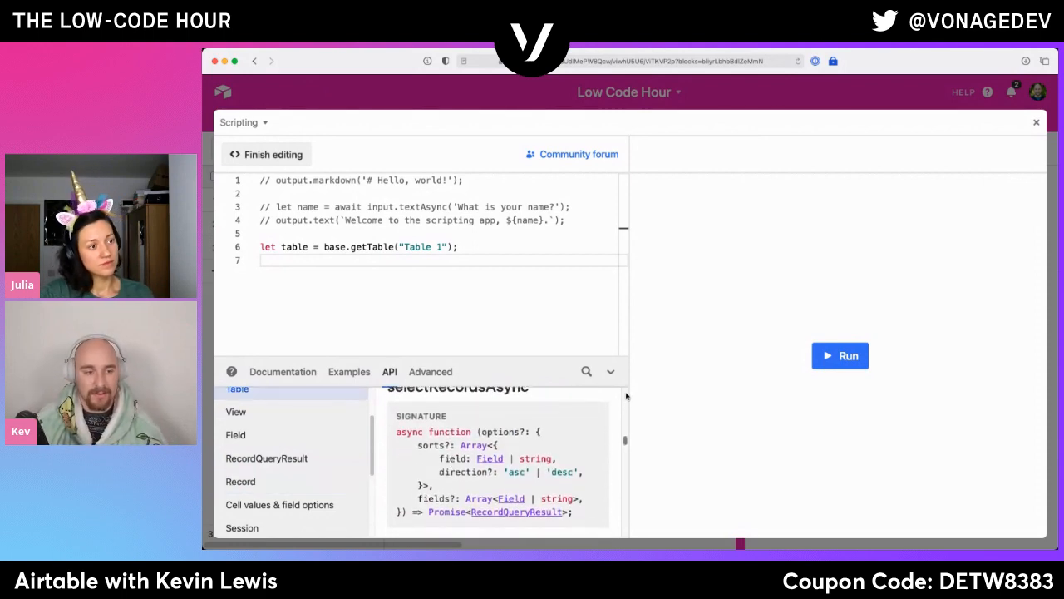
{"action": "left_click_drag", "start_coordinate": [629, 397], "coordinate": [623, 391]}
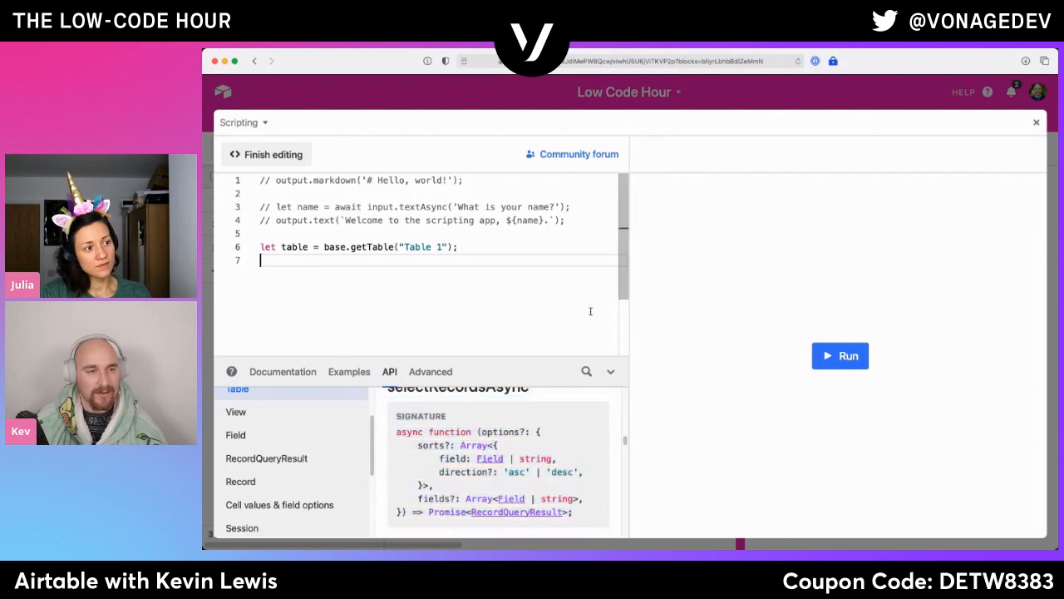
- Follow the Field link in the selectRecordsAsync signature and read through the Field entry's examples
{"action": "key", "text": "super+a"}
{"action": "left_click", "coordinate": [491, 459]}
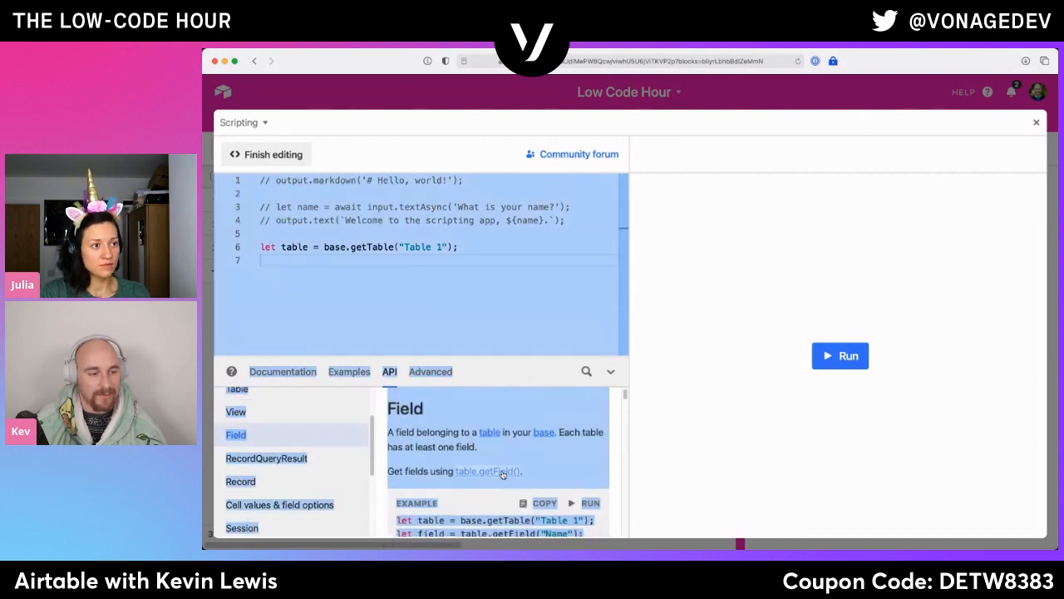
{"action": "left_click", "coordinate": [542, 445]}
{"action": "scroll", "coordinate": [537, 450], "scroll_direction": "down", "scroll_amount": 4}
{"action": "scroll", "coordinate": [537, 450], "scroll_direction": "down", "scroll_amount": 3}
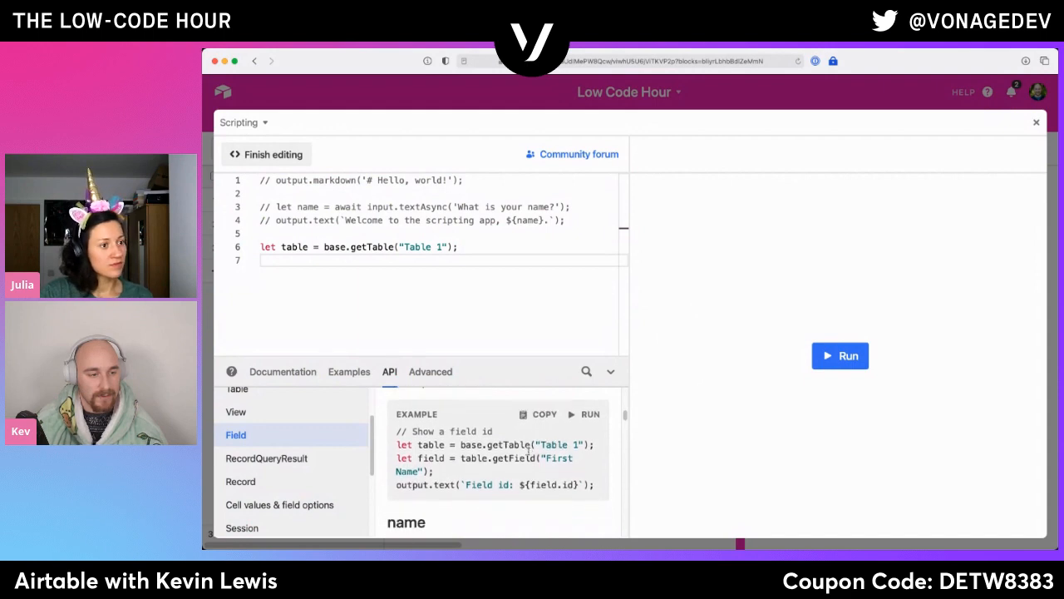
{"action": "scroll", "coordinate": [533, 450], "scroll_direction": "down", "scroll_amount": 2}
{"action": "scroll", "coordinate": [536, 441], "scroll_direction": "up", "scroll_amount": 10}
- Copy let query = await table.selectRecordsAsync(); from the method's first example into the script below the getTable line
{"action": "left_click", "coordinate": [270, 465]}
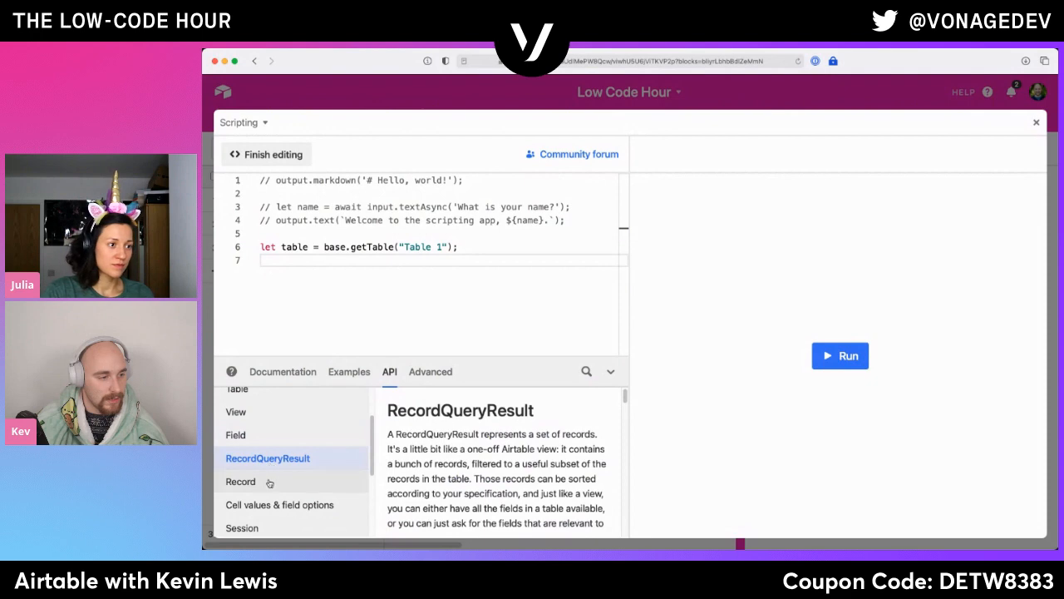
{"action": "left_click", "coordinate": [269, 482]}
{"action": "left_click", "coordinate": [463, 472]}
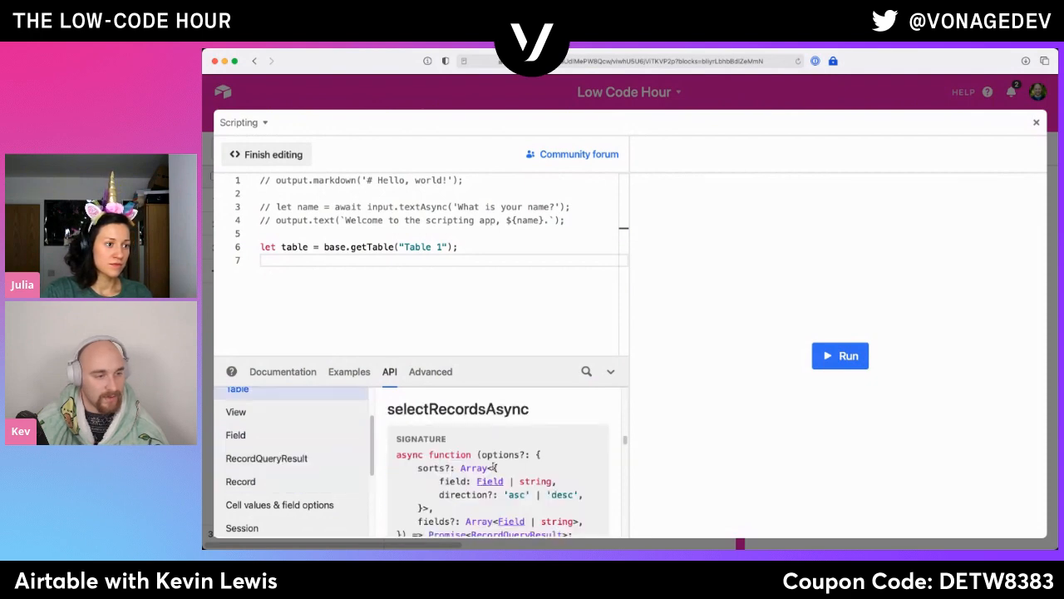
{"action": "scroll", "coordinate": [488, 448], "scroll_direction": "down", "scroll_amount": 5}
{"action": "scroll", "coordinate": [510, 438], "scroll_direction": "down", "scroll_amount": 8}
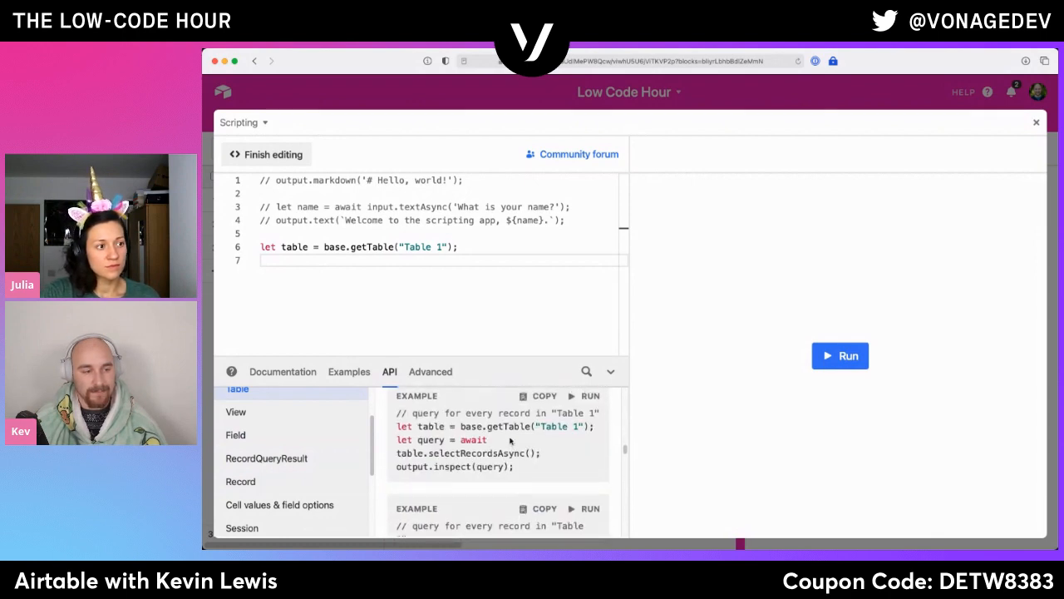
{"action": "left_click_drag", "start_coordinate": [554, 452], "coordinate": [392, 441]}
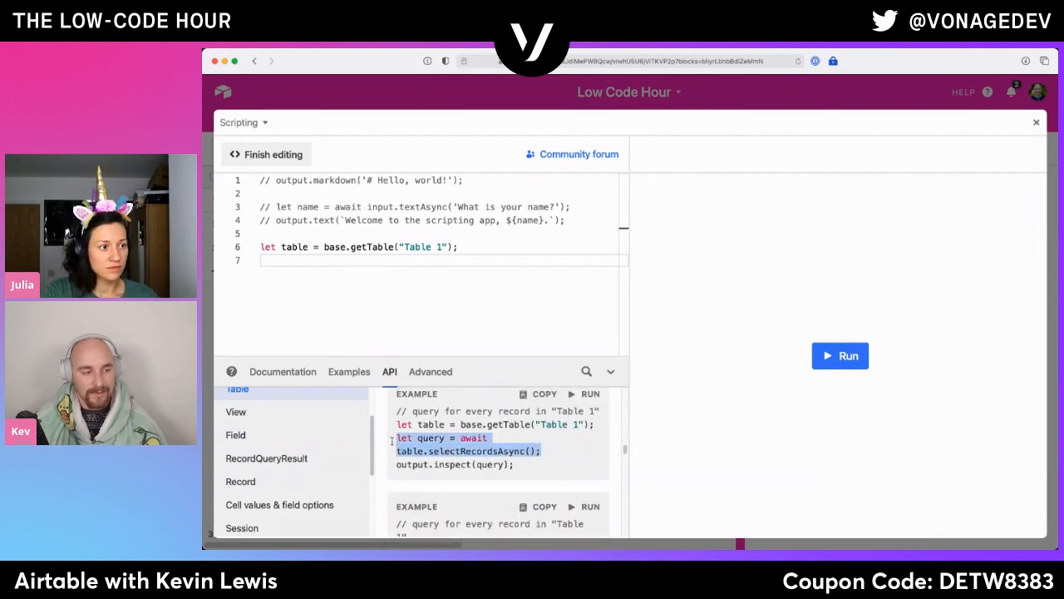
{"action": "key", "text": "ctrl+c"}
{"action": "left_click", "coordinate": [550, 276]}
{"action": "key", "text": "ctrl+v"}
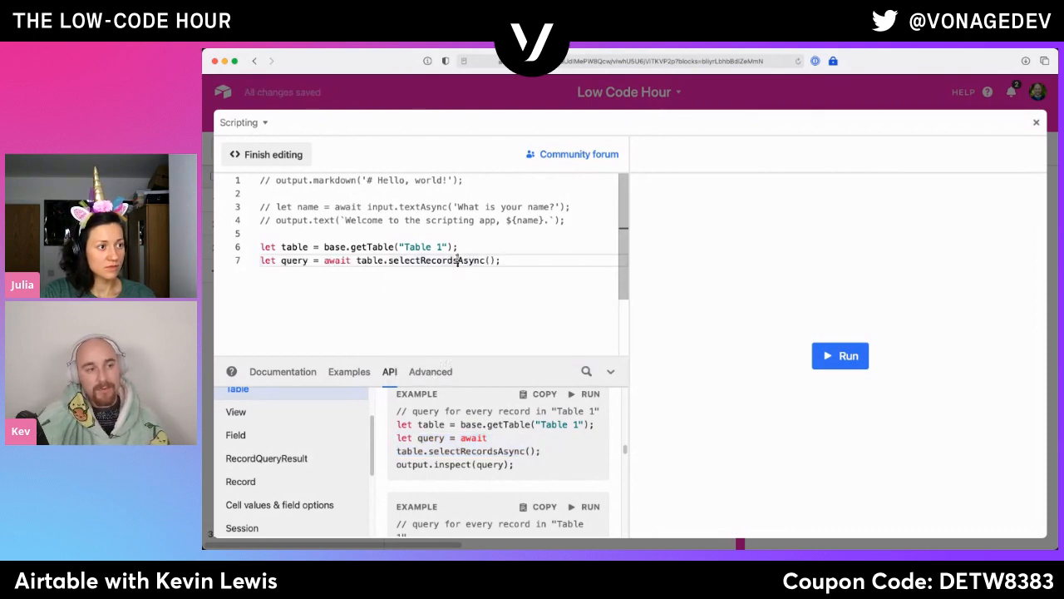
{"action": "double_click", "coordinate": [458, 260]}
{"action": "left_click", "coordinate": [520, 262]}
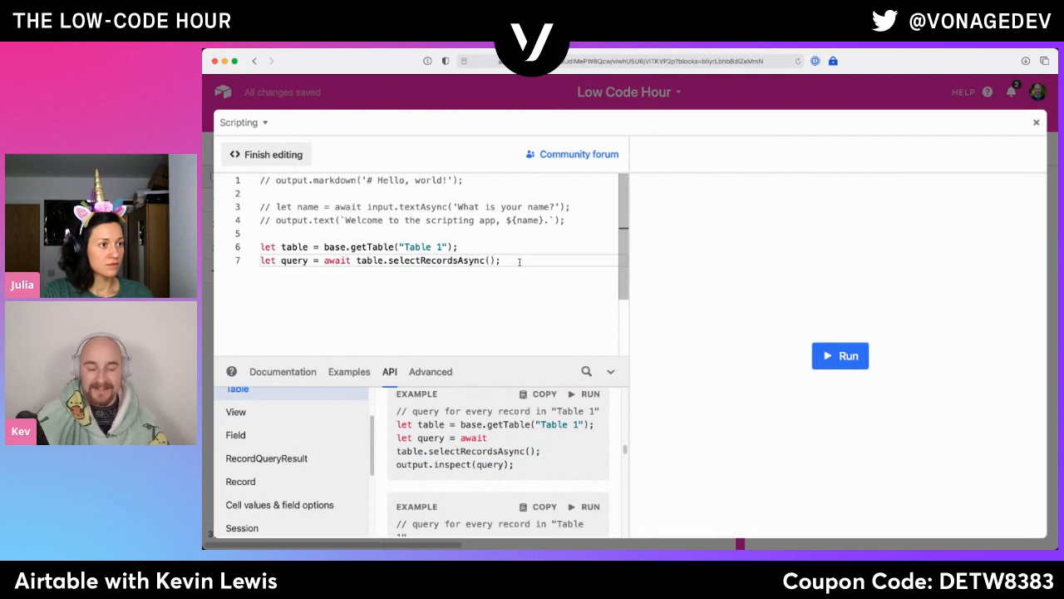
- Study the second selectRecordsAsync example, focusing on its sorts option for First Name and Last Name
{"action": "scroll", "coordinate": [526, 497], "scroll_direction": "down", "scroll_amount": 1}
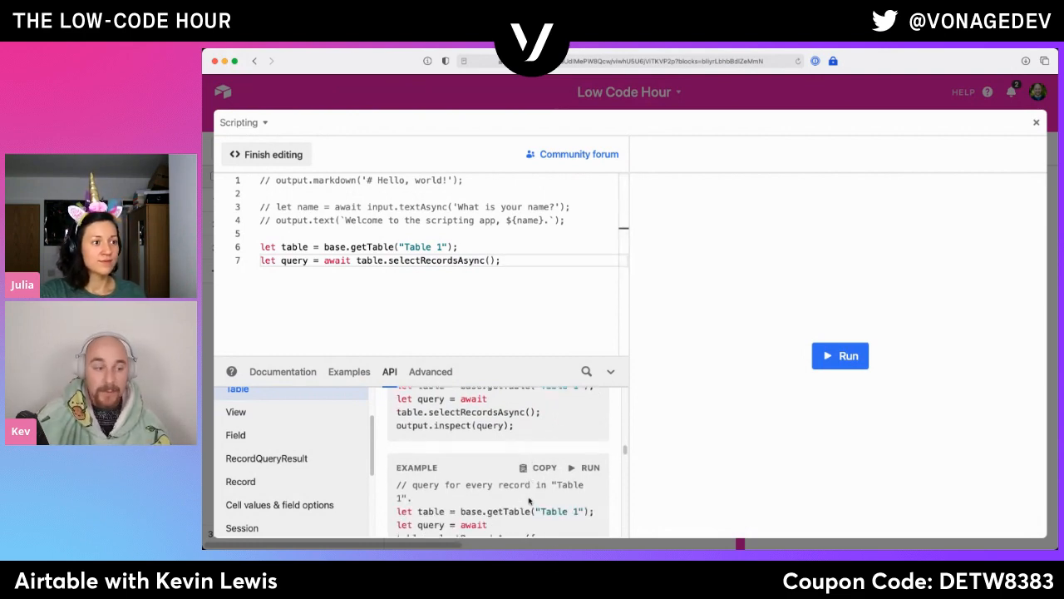
{"action": "scroll", "coordinate": [526, 497], "scroll_direction": "down", "scroll_amount": 2}
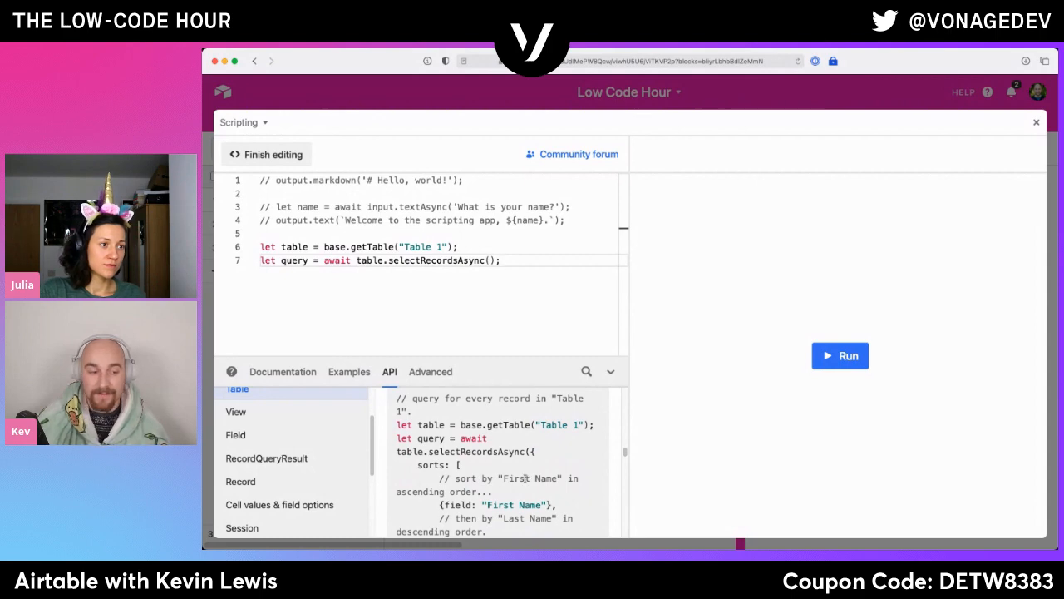
{"action": "scroll", "coordinate": [522, 479], "scroll_direction": "down", "scroll_amount": 1}
{"action": "scroll", "coordinate": [522, 484], "scroll_direction": "down", "scroll_amount": 2}
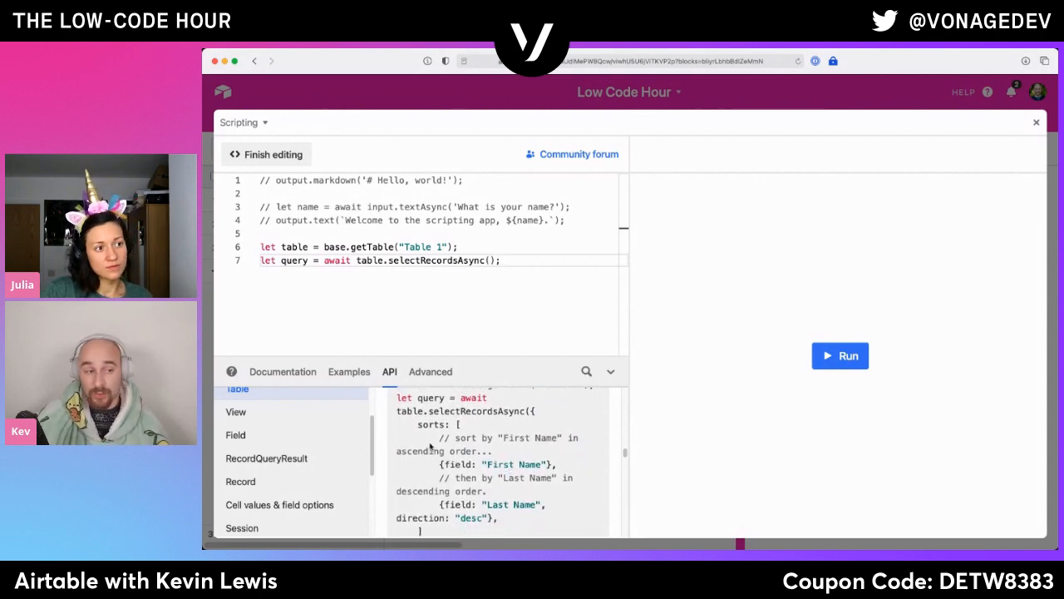
{"action": "left_click_drag", "start_coordinate": [418, 424], "coordinate": [487, 513]}
{"action": "scroll", "coordinate": [511, 482], "scroll_direction": "down", "scroll_amount": 5}
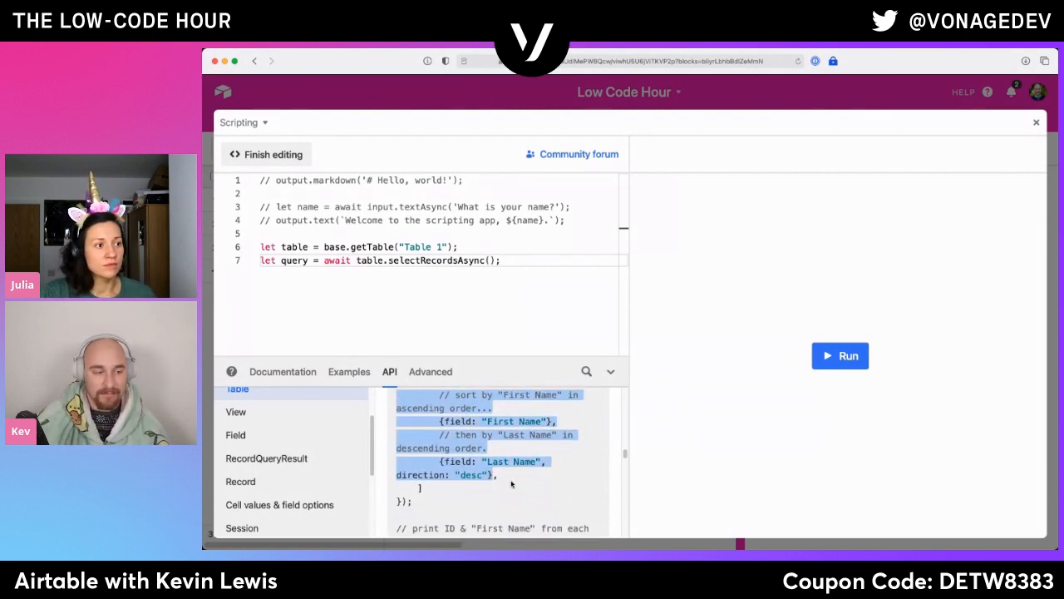
{"action": "scroll", "coordinate": [511, 483], "scroll_direction": "down", "scroll_amount": 3}
{"action": "scroll", "coordinate": [511, 483], "scroll_direction": "up", "scroll_amount": 6}
{"action": "scroll", "coordinate": [512, 482], "scroll_direction": "up", "scroll_amount": 1}
{"action": "left_click", "coordinate": [514, 495]}
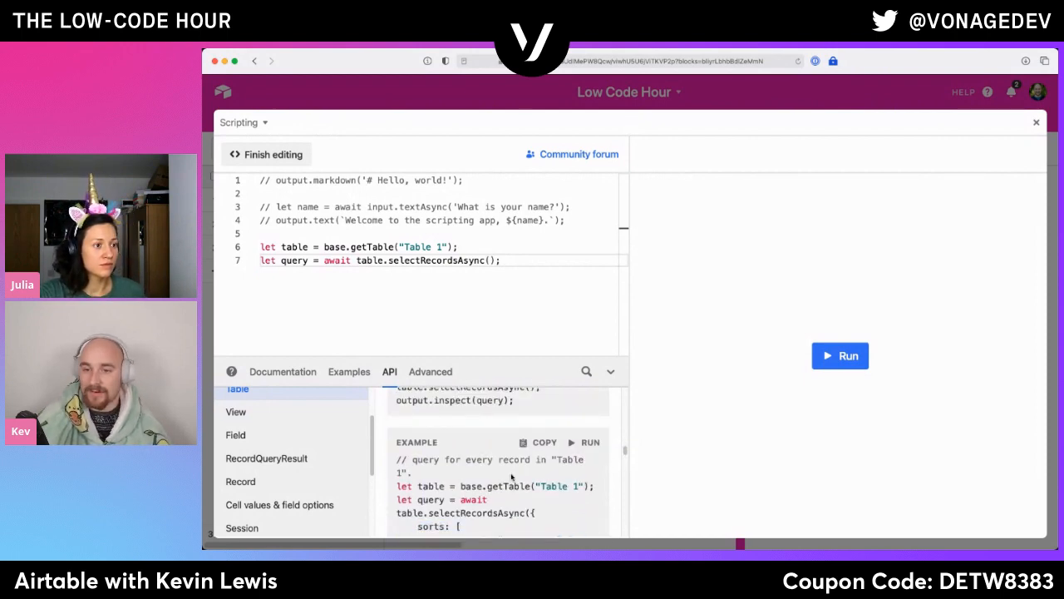
{"action": "left_click", "coordinate": [539, 275]}
{"action": "left_click", "coordinate": [490, 260]}
{"action": "type", "text": "{"}
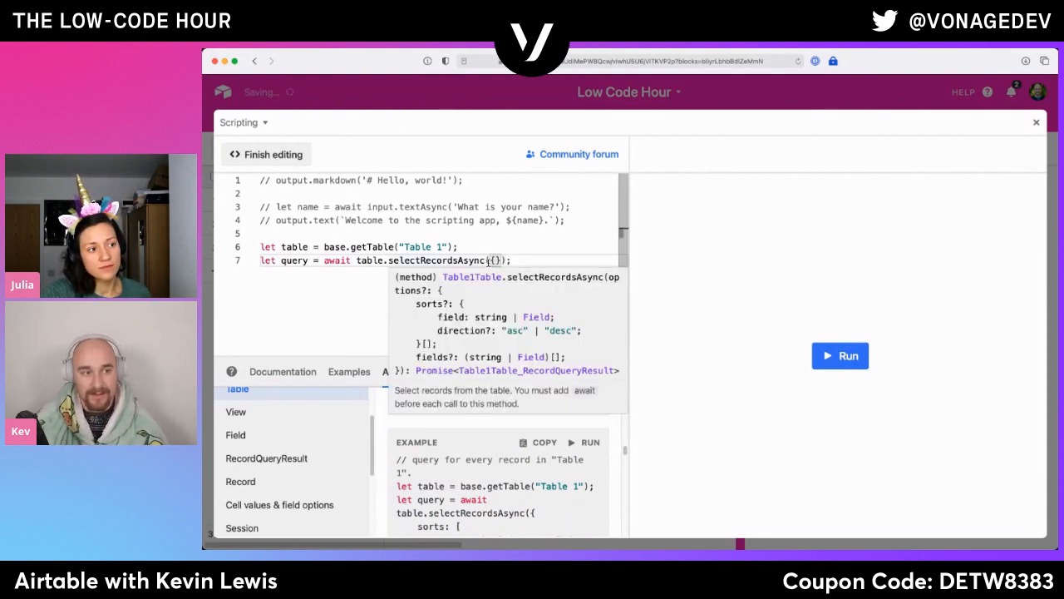
{"action": "key", "text": "Escape"}
{"action": "key", "text": "BackSpace"}
- Add two empty lines to the script after the selectRecordsAsync query
{"action": "key", "text": "End"}
{"action": "key", "text": "Return"}
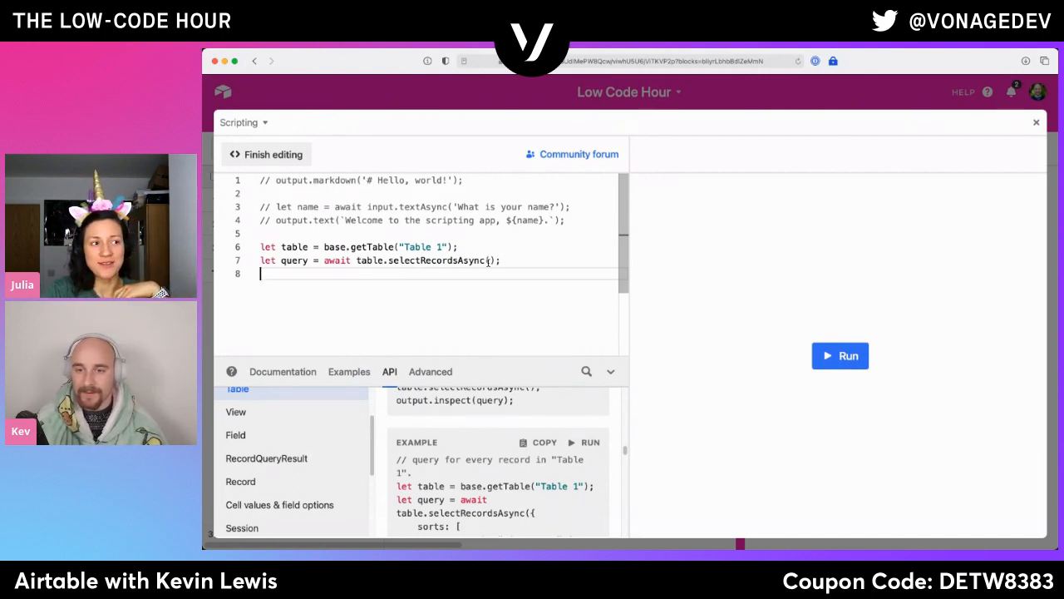
{"action": "left_click", "coordinate": [488, 260]}
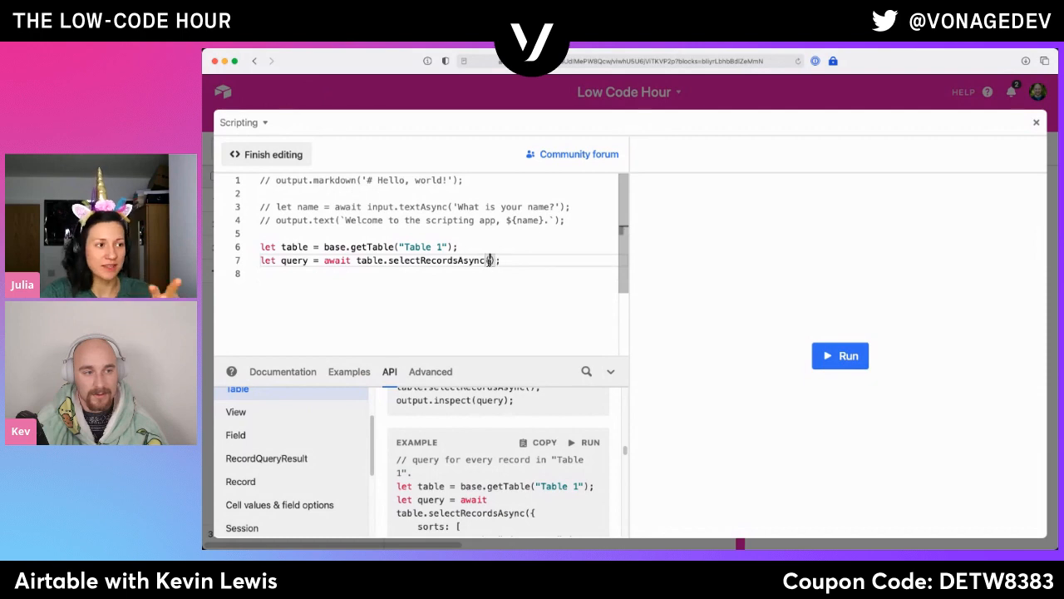
{"action": "mouse_move", "coordinate": [489, 260]}
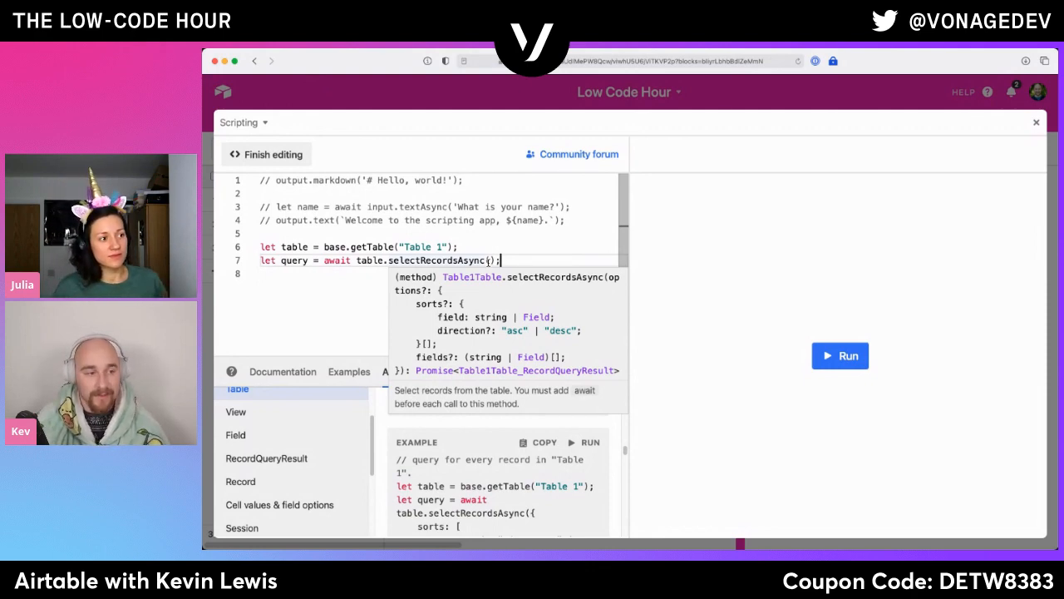
{"action": "key", "text": "Return"}
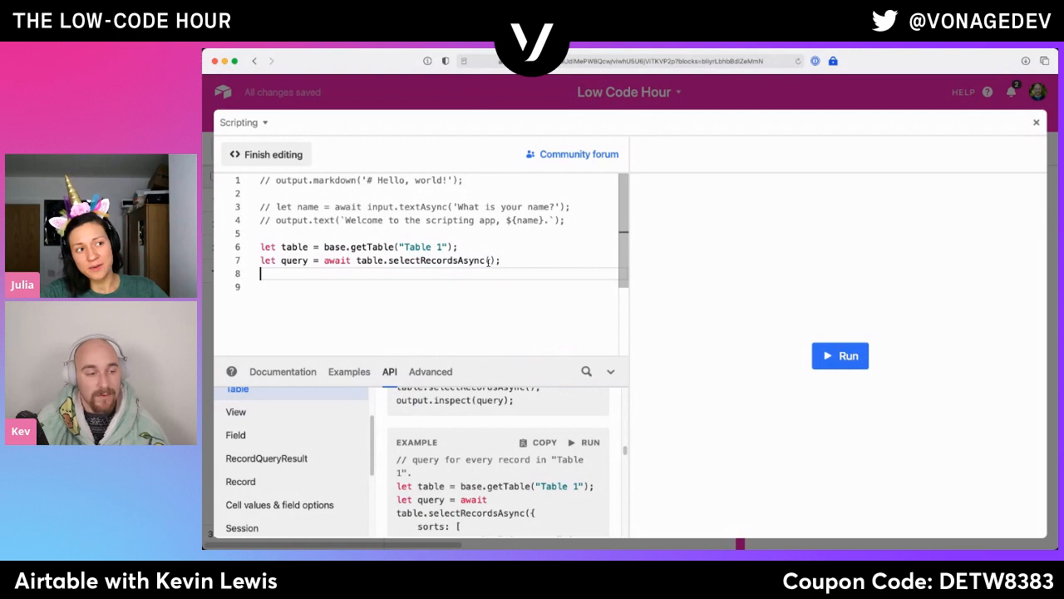
- Copy the for loop over query.records, printing each record's ID and First Name, from the sorting example into line 9 of the script
{"action": "scroll", "coordinate": [458, 476], "scroll_direction": "down", "scroll_amount": 5}
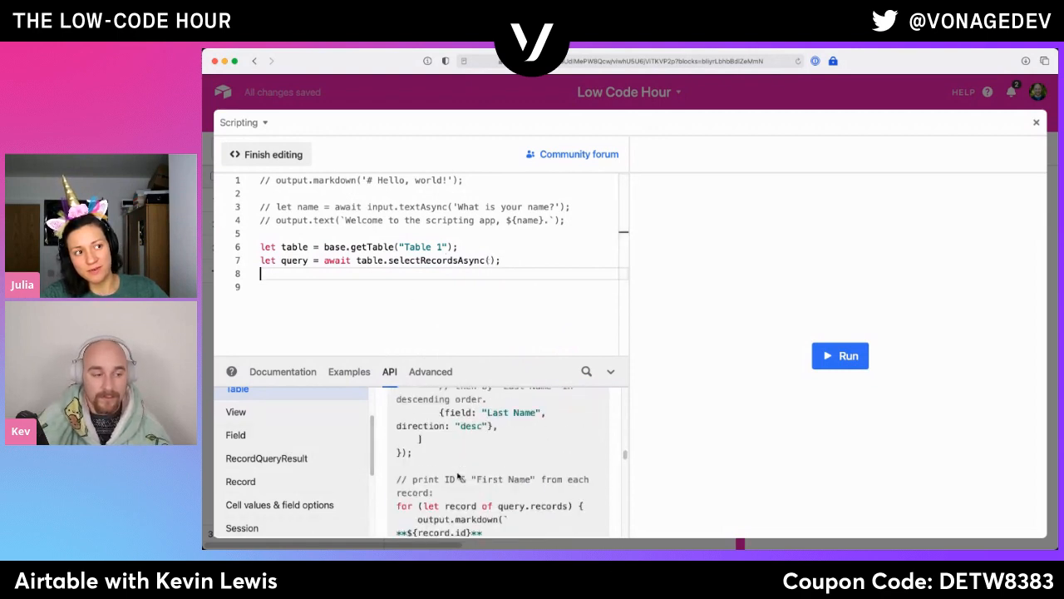
{"action": "scroll", "coordinate": [458, 476], "scroll_direction": "down", "scroll_amount": 2}
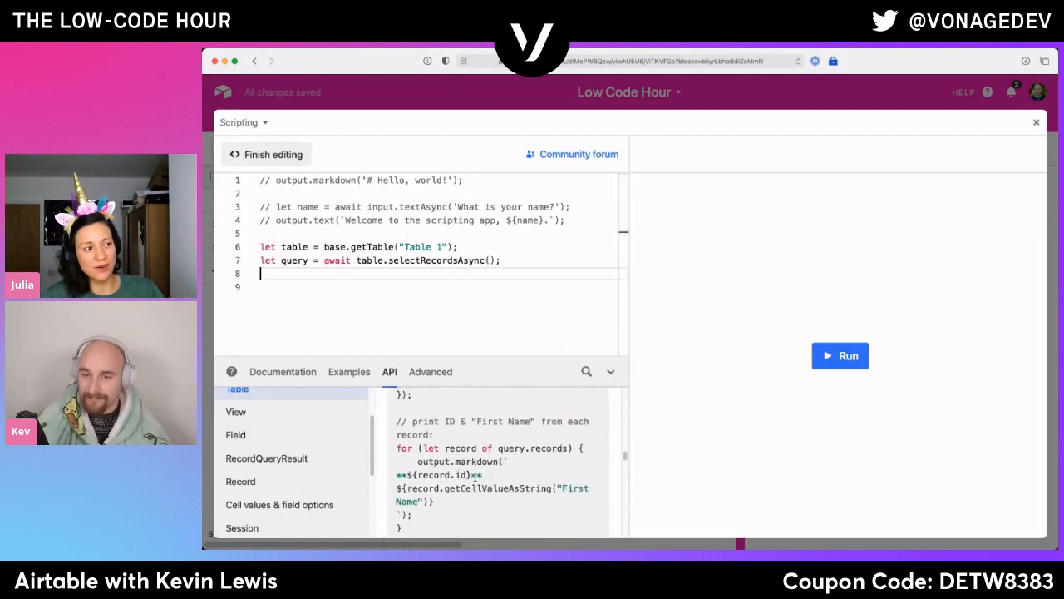
{"action": "left_click", "coordinate": [446, 289]}
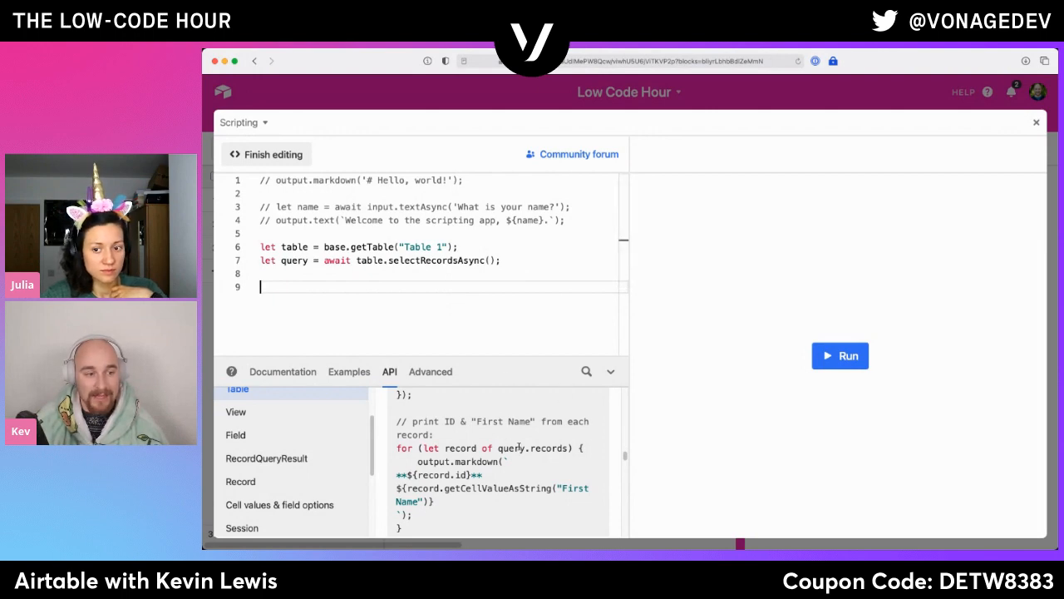
{"action": "double_click", "coordinate": [518, 449]}
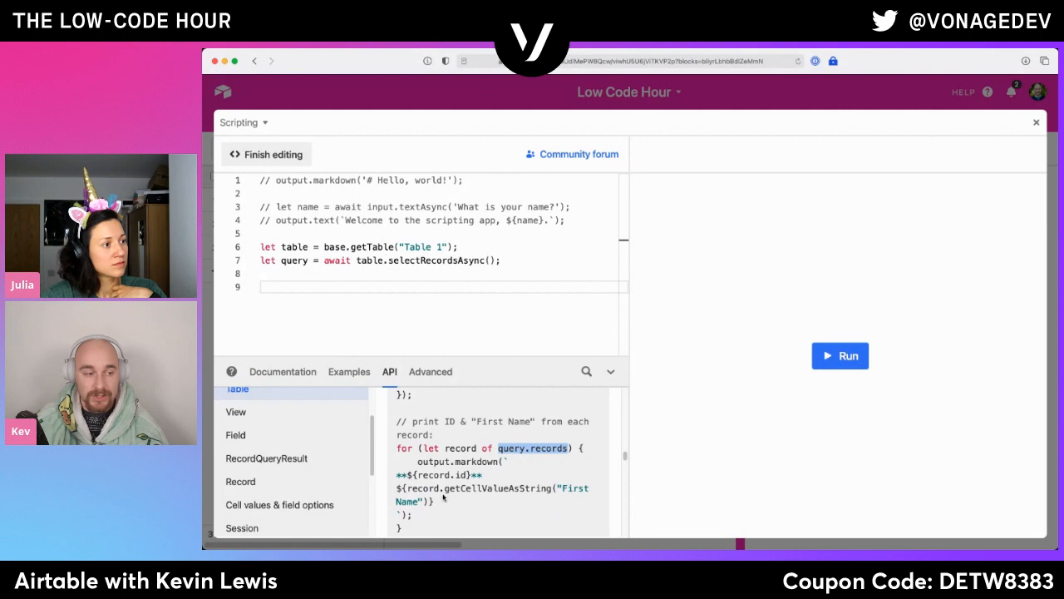
{"action": "scroll", "coordinate": [445, 497], "scroll_direction": "down", "scroll_amount": 1}
{"action": "left_click_drag", "start_coordinate": [416, 514], "coordinate": [394, 447]}
{"action": "left_click", "coordinate": [304, 298]}
{"action": "key", "text": "super+v"}
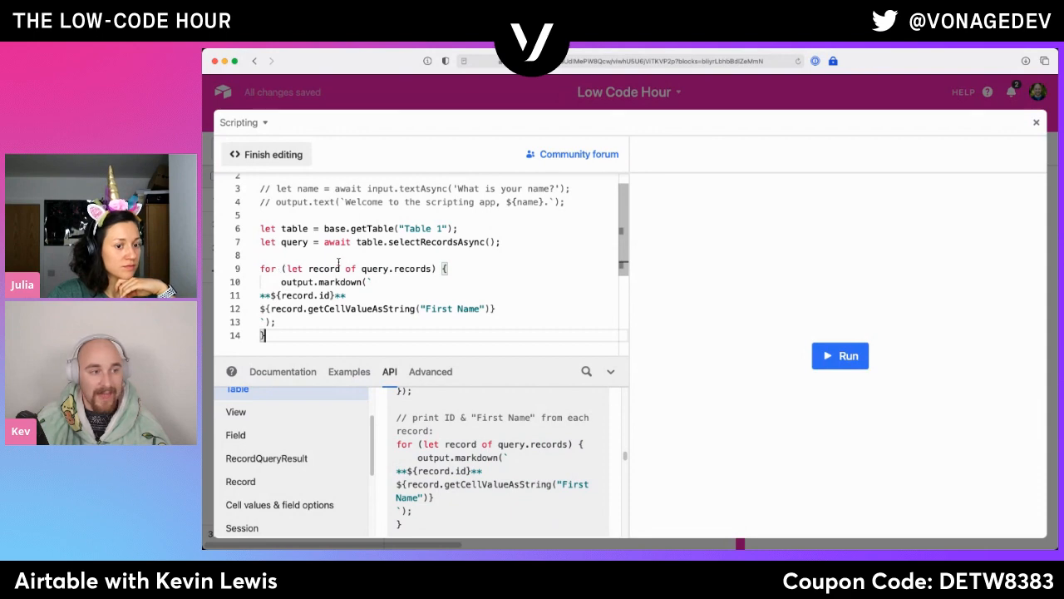
- Examine the inserted loop's record variable, its record.id output and its getCellValueAsString("First Name") expression
{"action": "double_click", "coordinate": [328, 269]}
{"action": "left_click_drag", "start_coordinate": [325, 294], "coordinate": [325, 284]}
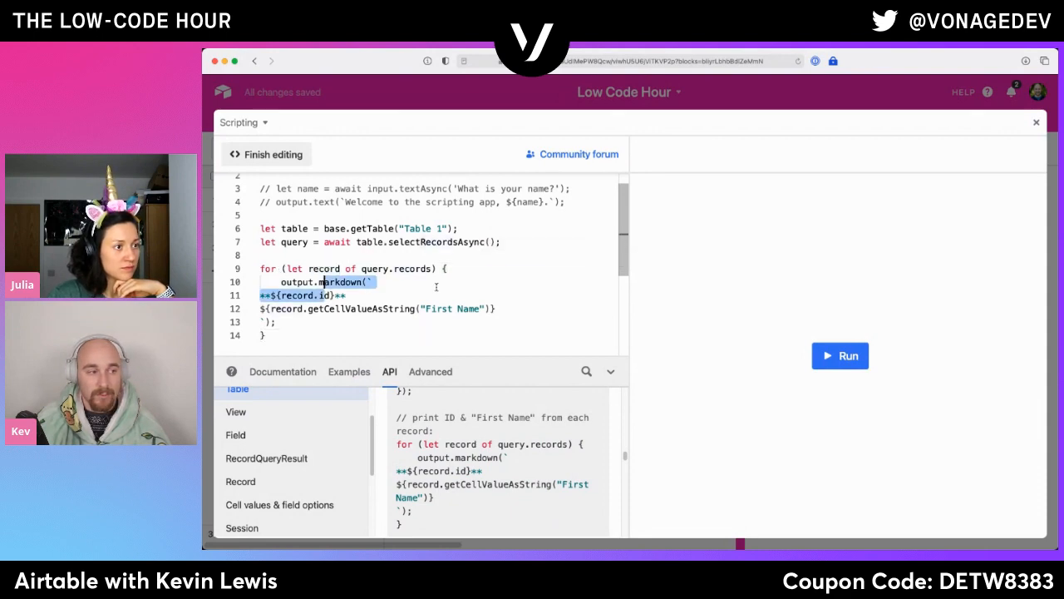
{"action": "left_click", "coordinate": [292, 321]}
{"action": "left_click_drag", "start_coordinate": [282, 296], "coordinate": [346, 296]}
{"action": "left_click_drag", "start_coordinate": [271, 308], "coordinate": [496, 308]}
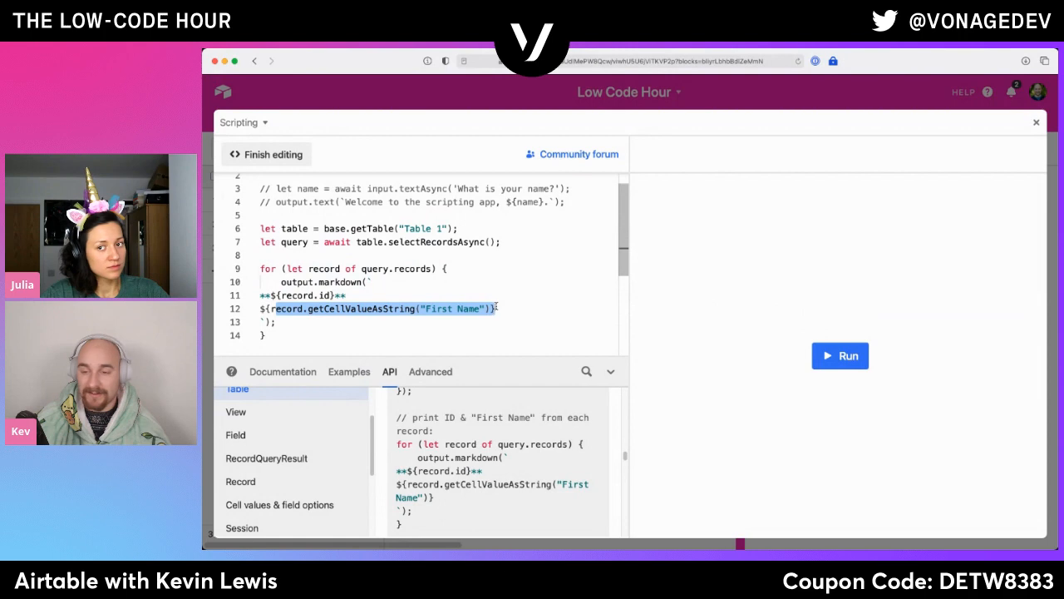
{"action": "left_click", "coordinate": [496, 309]}
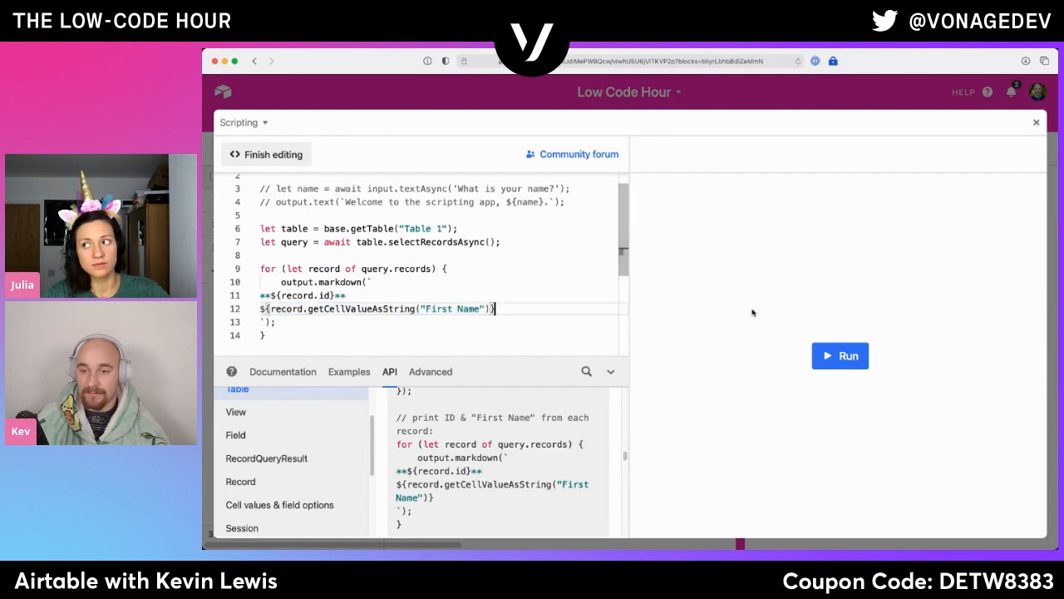
- Run the script and examine the record IDs and first names it prints for Table 1
{"action": "left_click", "coordinate": [841, 358]}
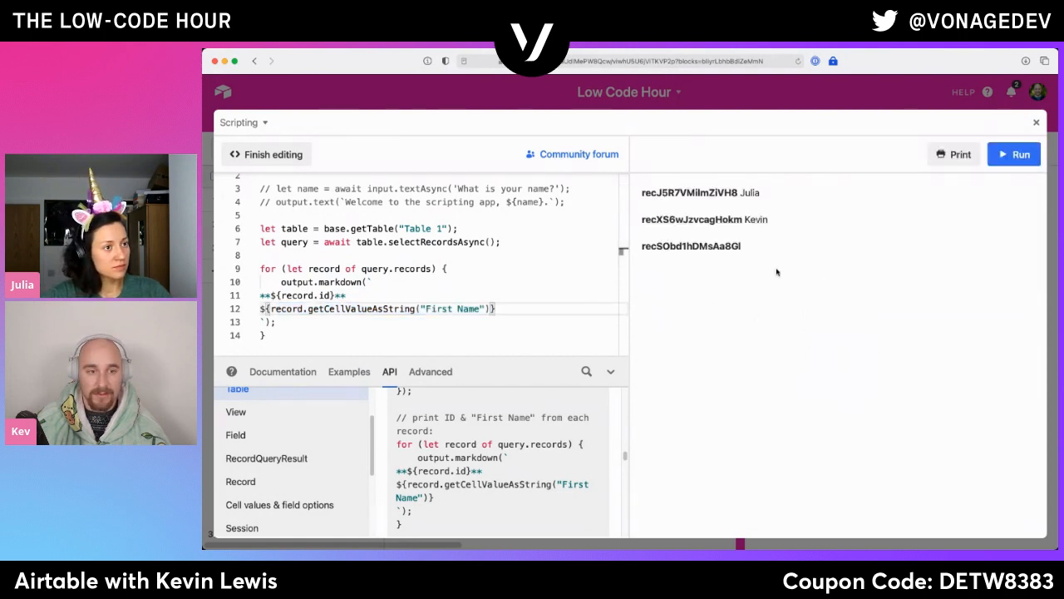
{"action": "double_click", "coordinate": [750, 192]}
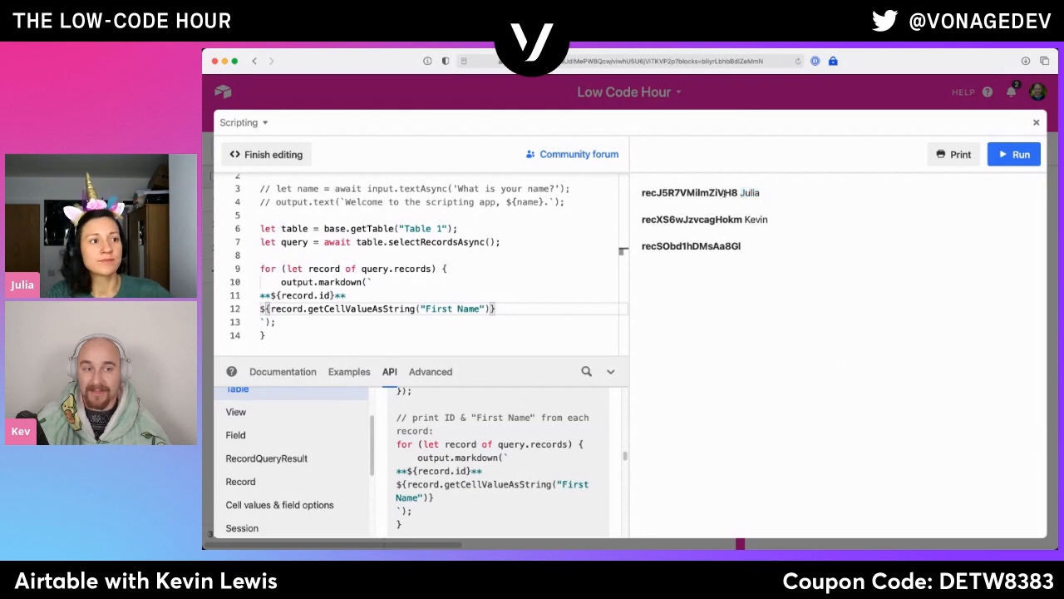
{"action": "double_click", "coordinate": [725, 192]}
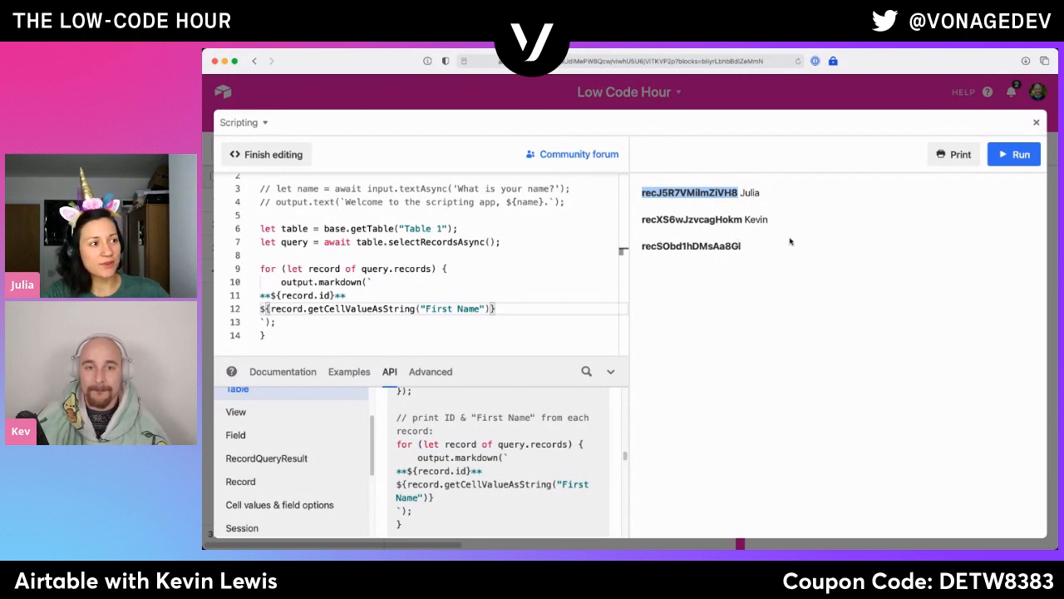
- Leave the enlarged script view and insert a formula field after Name Length in Table 1, using RECORD_ID() as its formula
{"action": "left_click", "coordinate": [1037, 124]}
{"action": "right_click", "coordinate": [459, 178]}
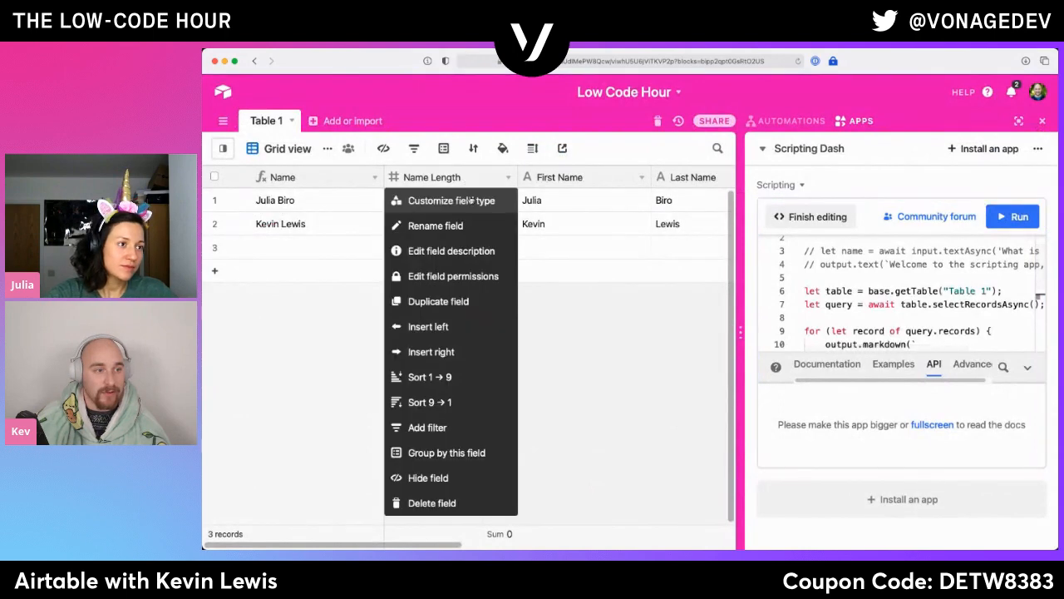
{"action": "left_click", "coordinate": [431, 352]}
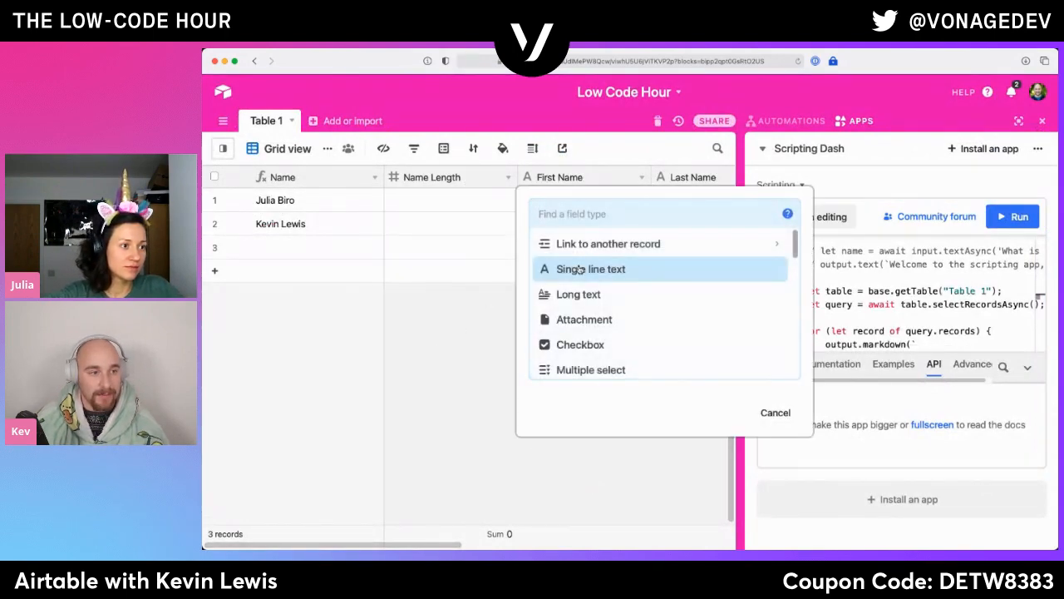
{"action": "type", "text": "fo"}
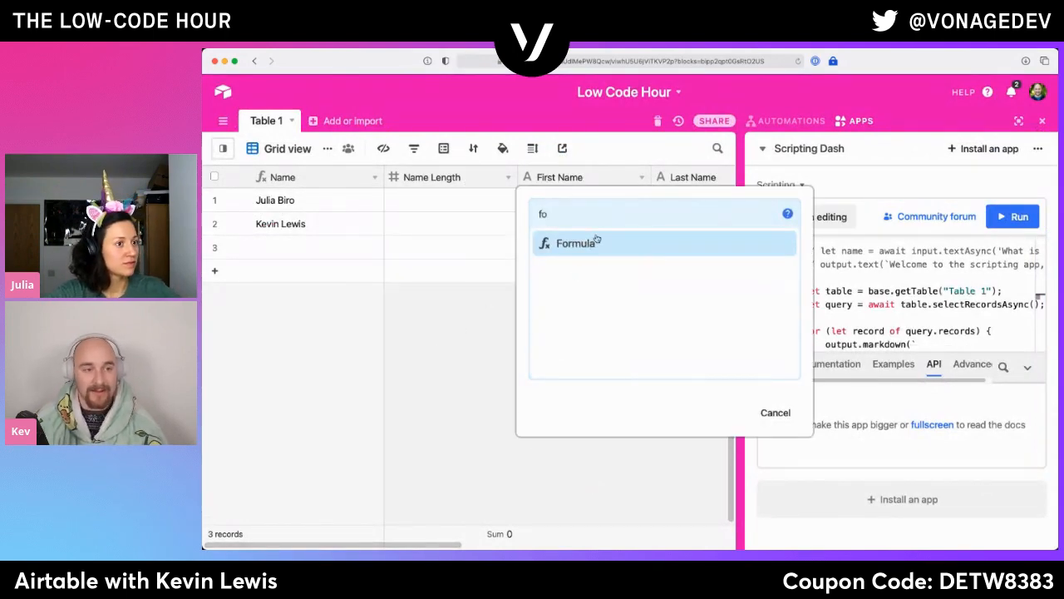
{"action": "left_click", "coordinate": [597, 237]}
{"action": "left_click", "coordinate": [603, 309]}
{"action": "type", "text": "REC"}
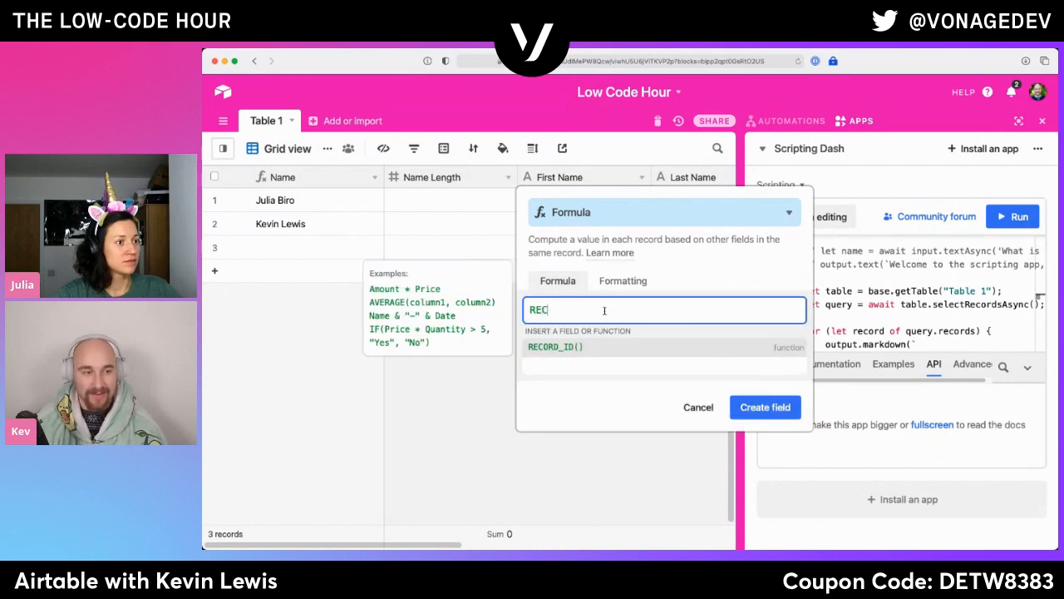
{"action": "left_click", "coordinate": [613, 345]}
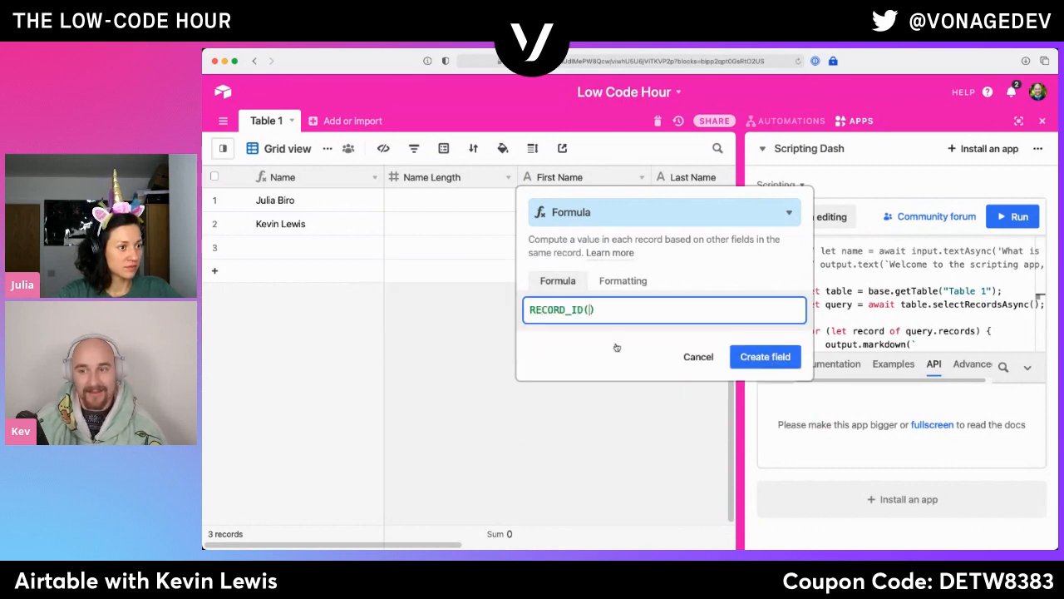
{"action": "left_click", "coordinate": [747, 358]}
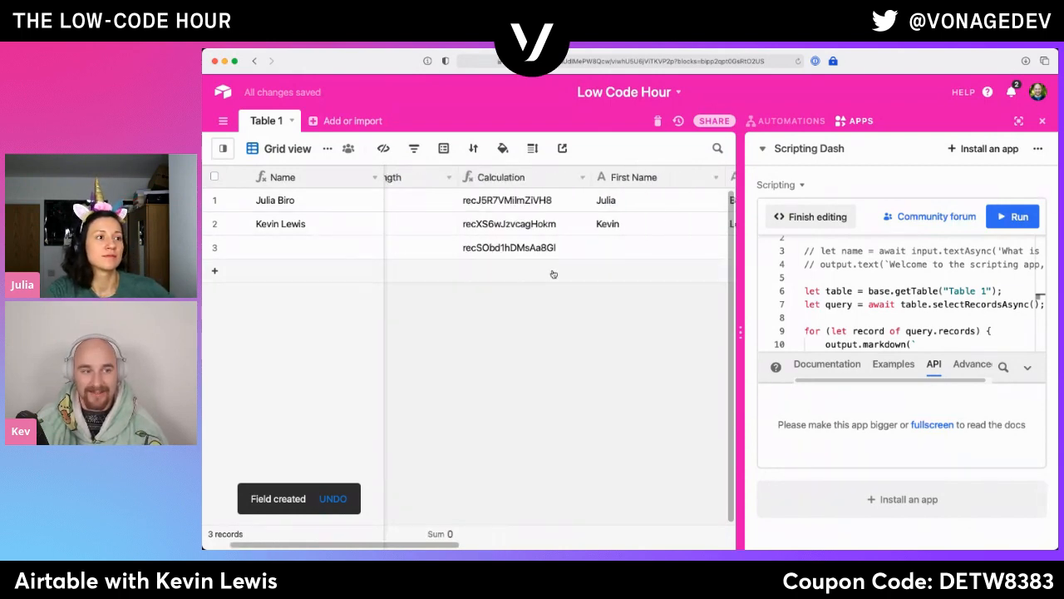
- Rename the new RECORD_ID() formula field as ID
{"action": "double_click", "coordinate": [571, 177]}
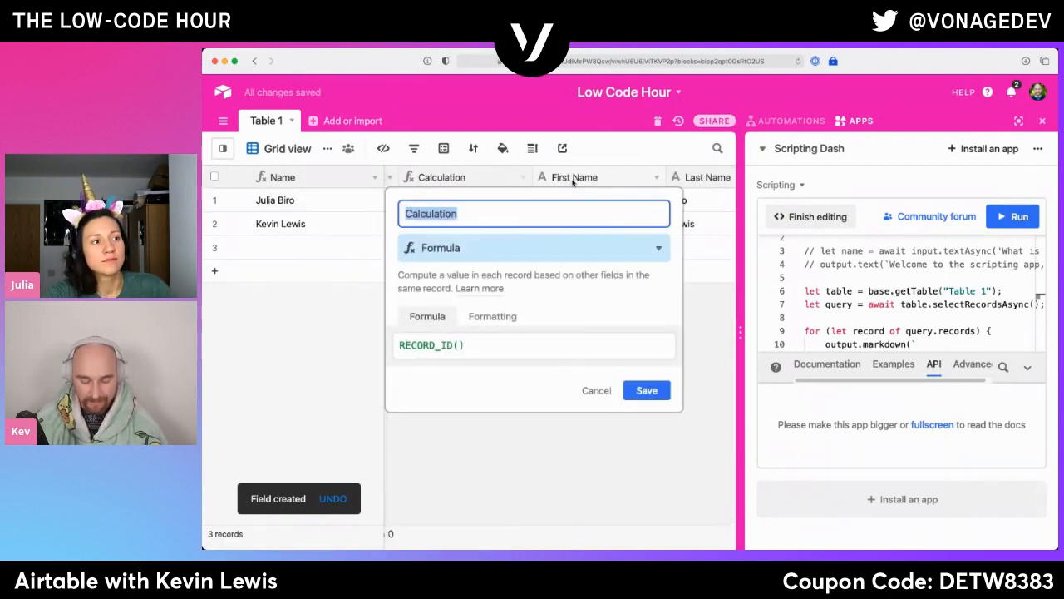
{"action": "type", "text": "ID"}
{"action": "key", "text": "Return"}
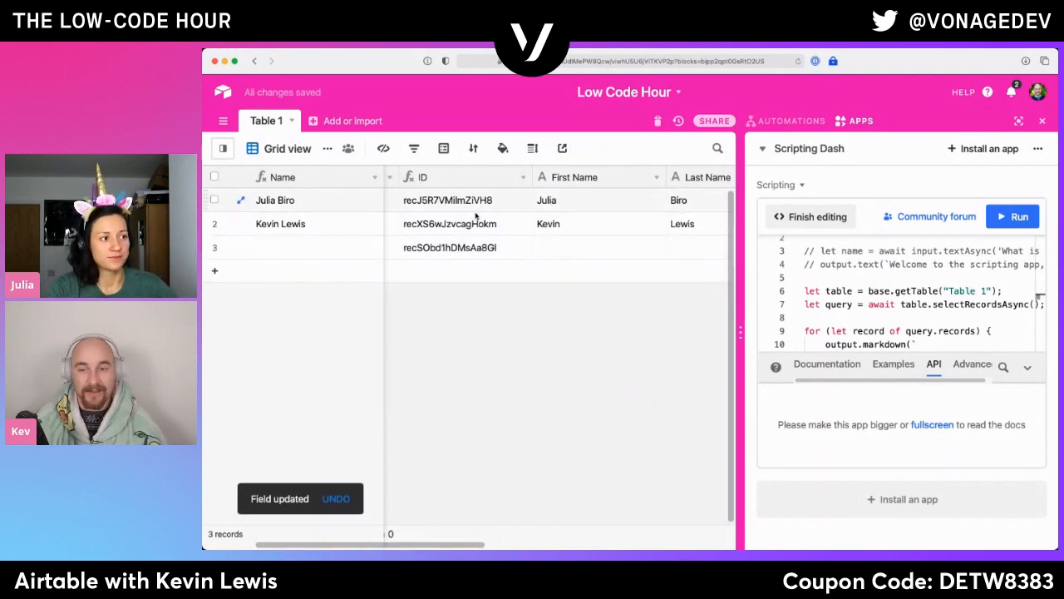
{"action": "scroll", "coordinate": [503, 362], "scroll_direction": "left", "scroll_amount": 1}
{"action": "scroll", "coordinate": [502, 362], "scroll_direction": "left", "scroll_amount": 3}
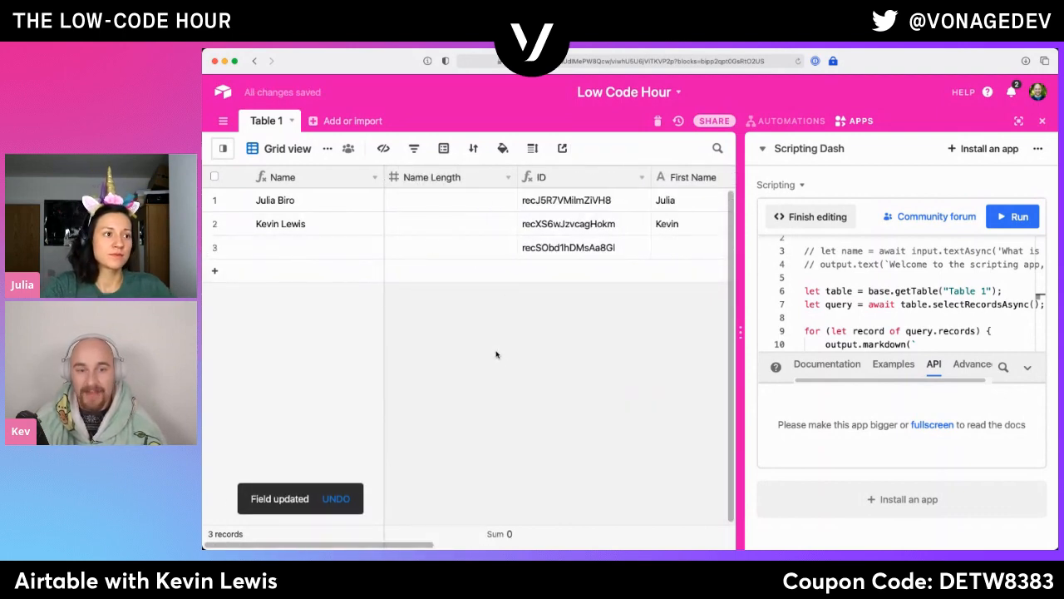
- Reopen the script's code for editing and review the record IDs and first names in its output
{"action": "left_click", "coordinate": [815, 218]}
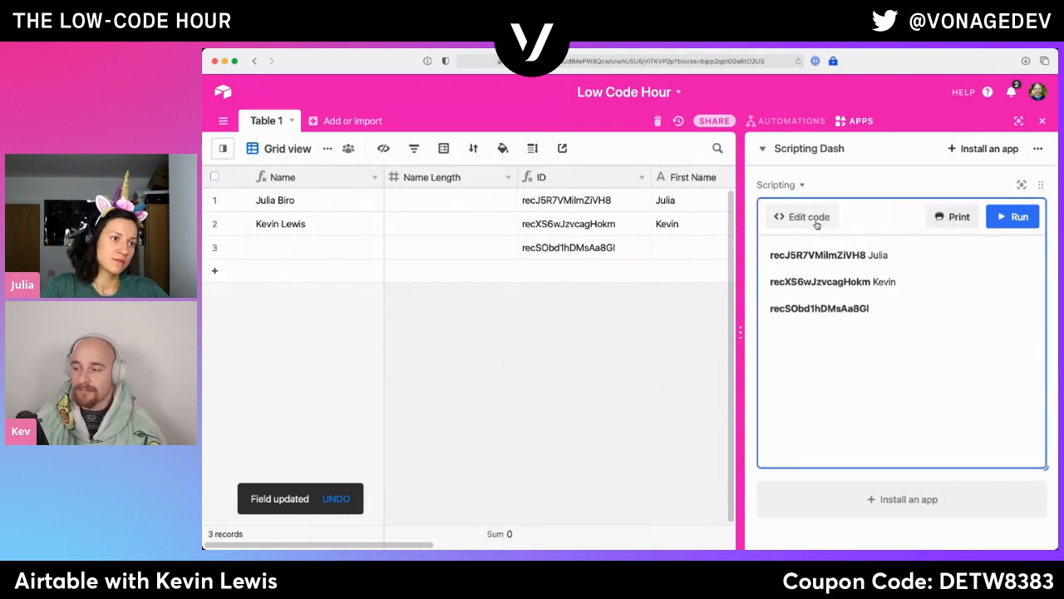
{"action": "left_click", "coordinate": [827, 228]}
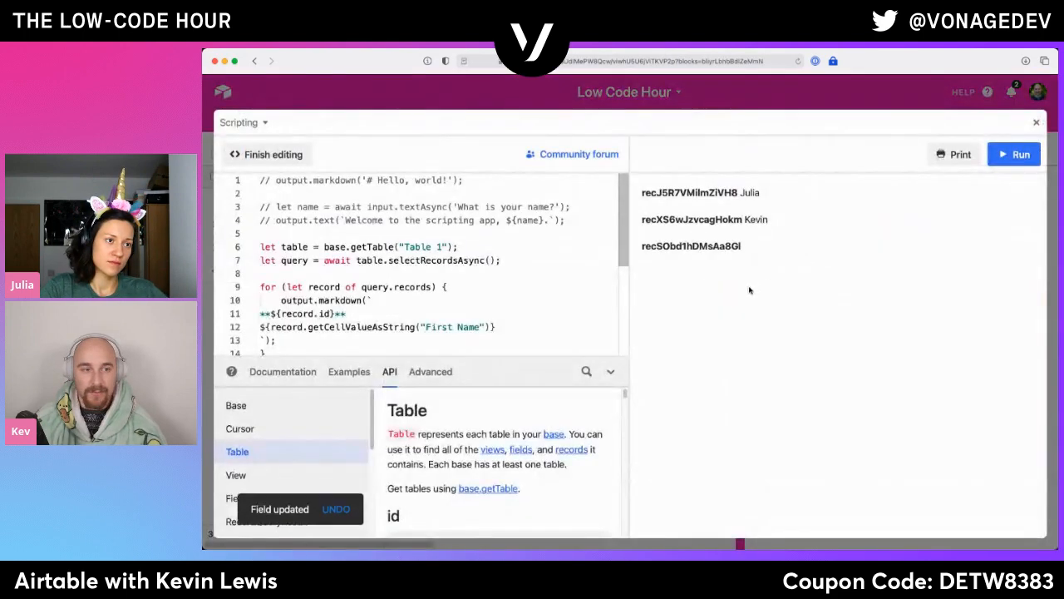
{"action": "left_click_drag", "start_coordinate": [699, 202], "coordinate": [780, 280]}
{"action": "left_click", "coordinate": [782, 282]}
- Comment out the output.markdown block inside the for loop and add two empty lines below it
{"action": "scroll", "coordinate": [303, 323], "scroll_direction": "up", "scroll_amount": 1}
{"action": "scroll", "coordinate": [304, 323], "scroll_direction": "up", "scroll_amount": 2}
{"action": "left_click_drag", "start_coordinate": [301, 293], "coordinate": [283, 254]}
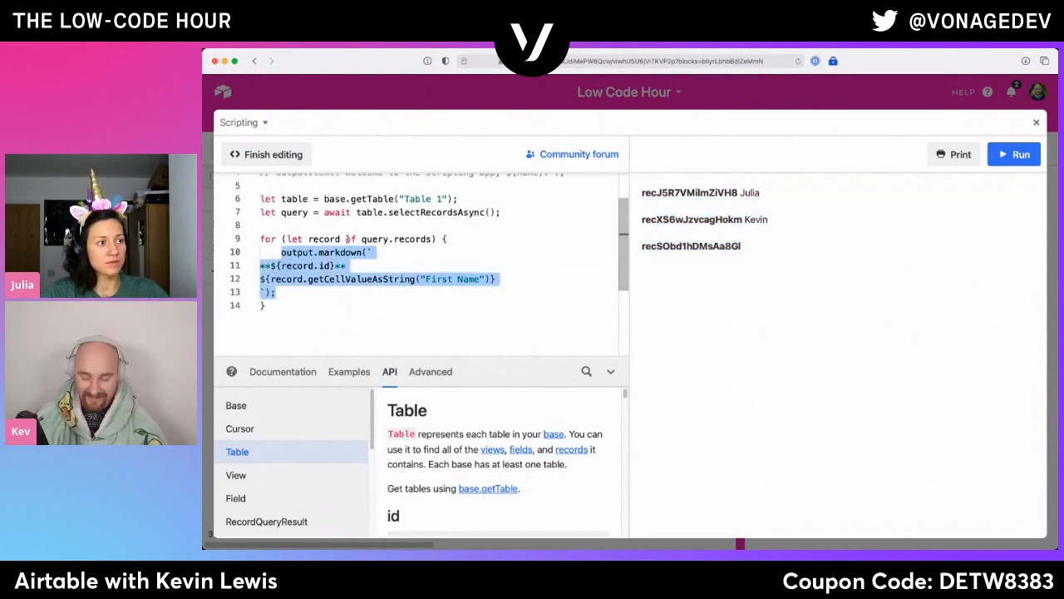
{"action": "key", "text": "super+/"}
{"action": "key", "text": "Down"}
{"action": "key", "text": "Up"}
{"action": "key", "text": "Return"}
{"action": "key", "text": "Return"}
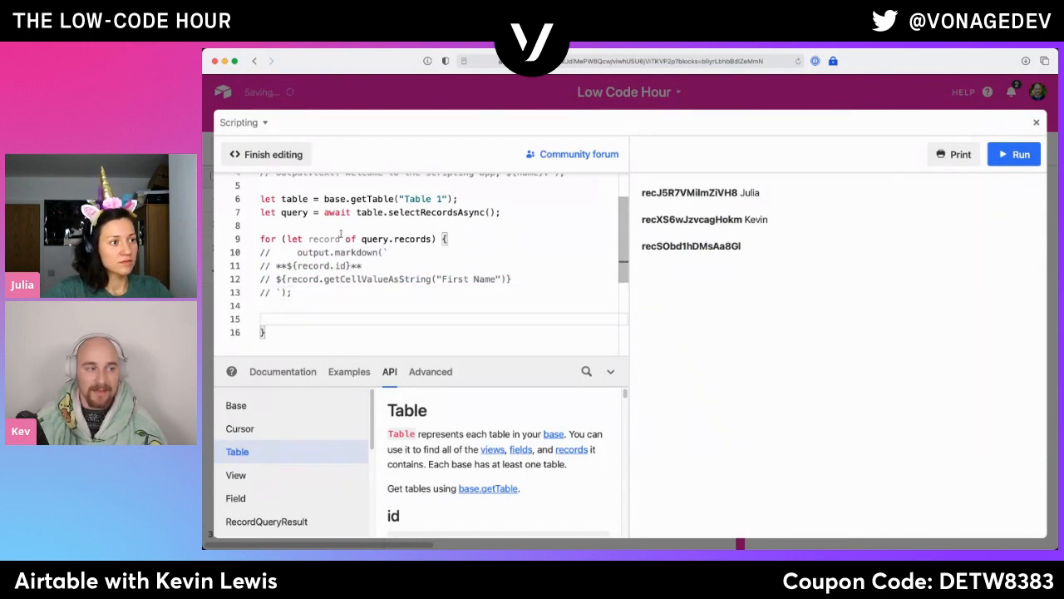
- Look through the Field reference in the API documentation, including its id and name properties
{"action": "scroll", "coordinate": [336, 490], "scroll_direction": "down", "scroll_amount": 1}
{"action": "left_click", "coordinate": [336, 490]}
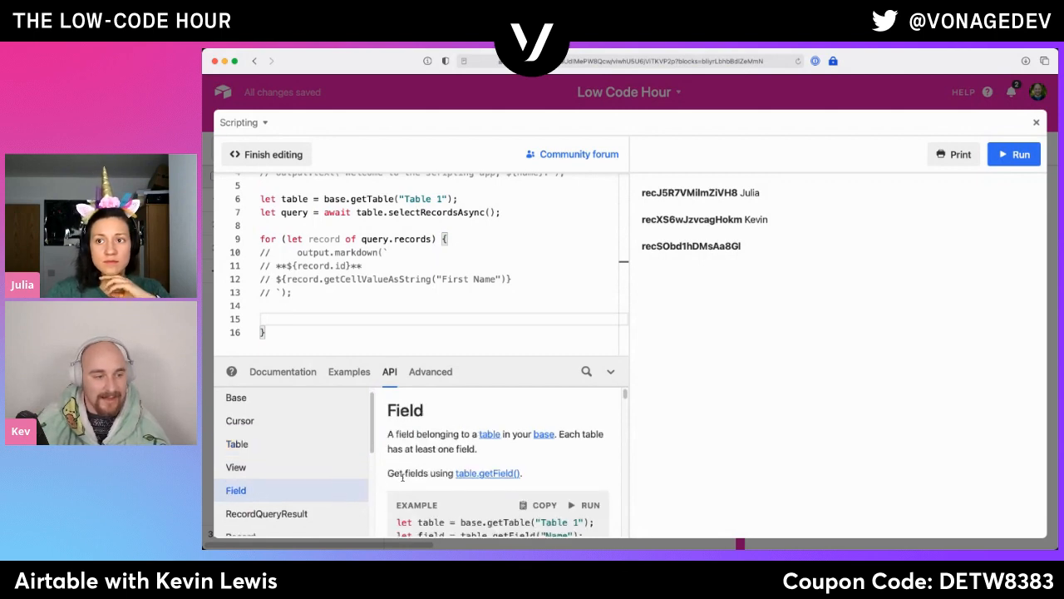
{"action": "scroll", "coordinate": [403, 477], "scroll_direction": "down", "scroll_amount": 5}
{"action": "scroll", "coordinate": [405, 481], "scroll_direction": "down", "scroll_amount": 1}
{"action": "scroll", "coordinate": [405, 480], "scroll_direction": "down", "scroll_amount": 1}
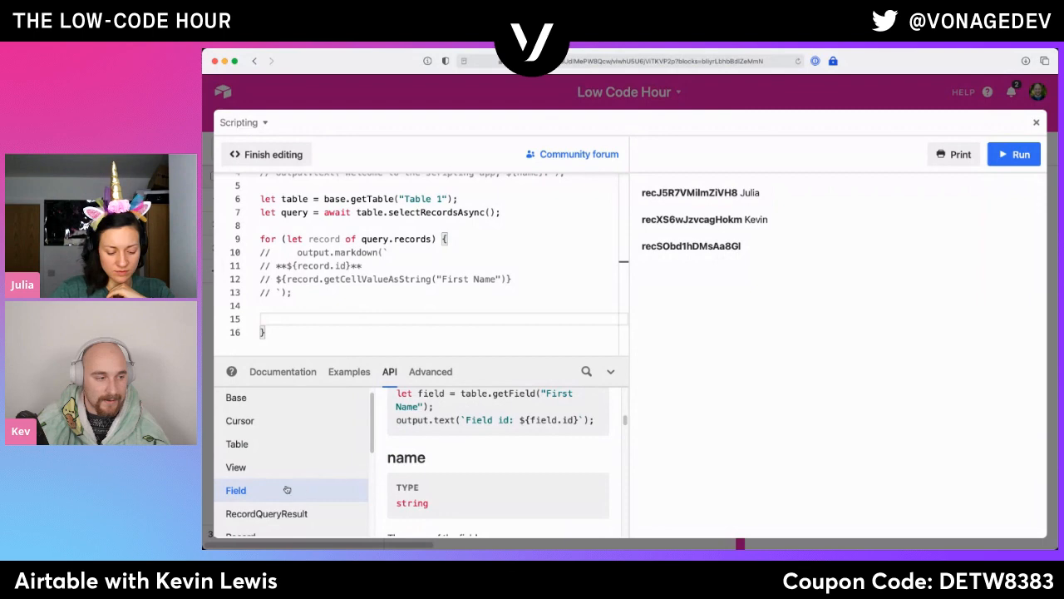
{"action": "scroll", "coordinate": [264, 462], "scroll_direction": "down", "scroll_amount": 1}
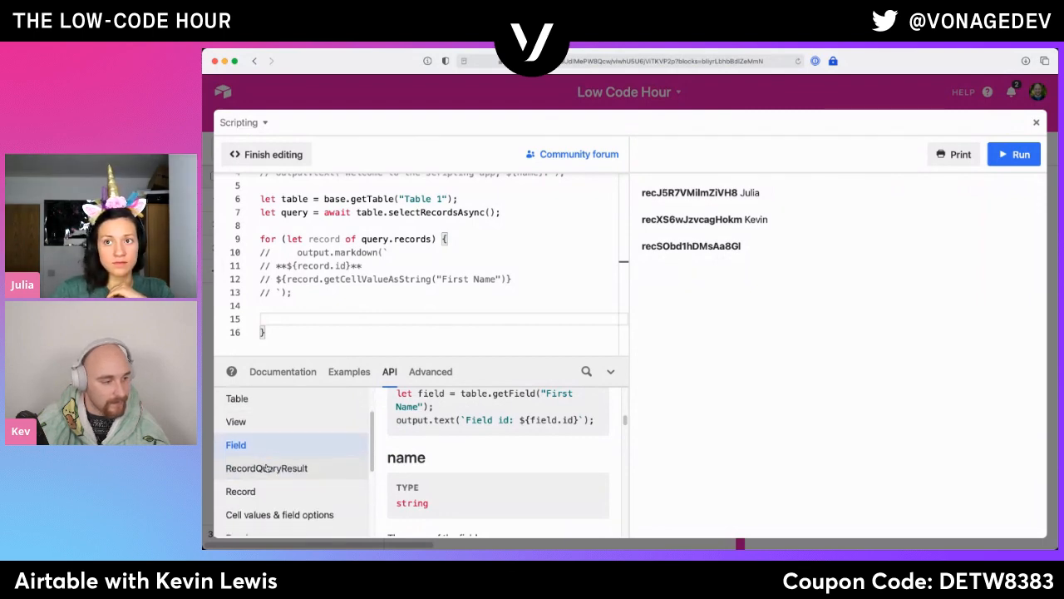
- Read through the Record reference in the API documentation, including its ID, name and cell value entries
{"action": "left_click", "coordinate": [266, 491]}
{"action": "scroll", "coordinate": [503, 482], "scroll_direction": "down", "scroll_amount": 6}
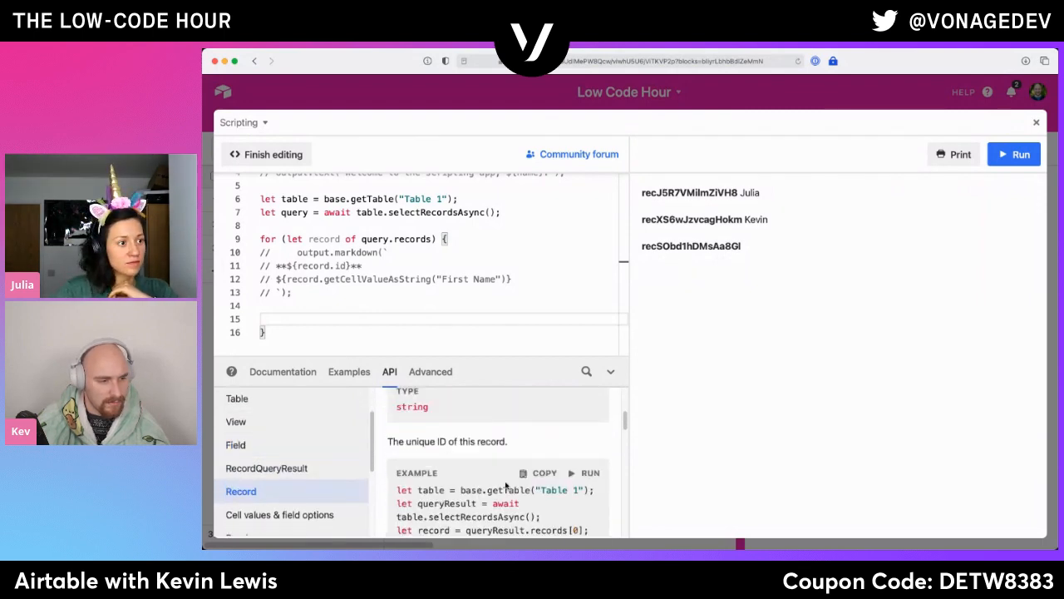
{"action": "scroll", "coordinate": [503, 483], "scroll_direction": "down", "scroll_amount": 5}
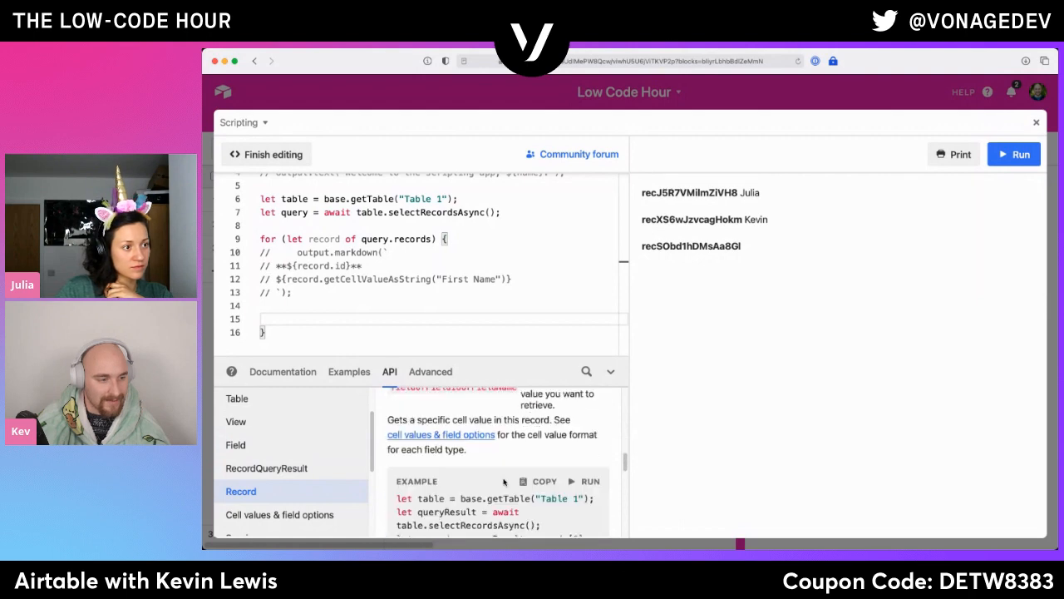
{"action": "scroll", "coordinate": [503, 483], "scroll_direction": "up", "scroll_amount": 1}
{"action": "scroll", "coordinate": [503, 483], "scroll_direction": "down", "scroll_amount": 6}
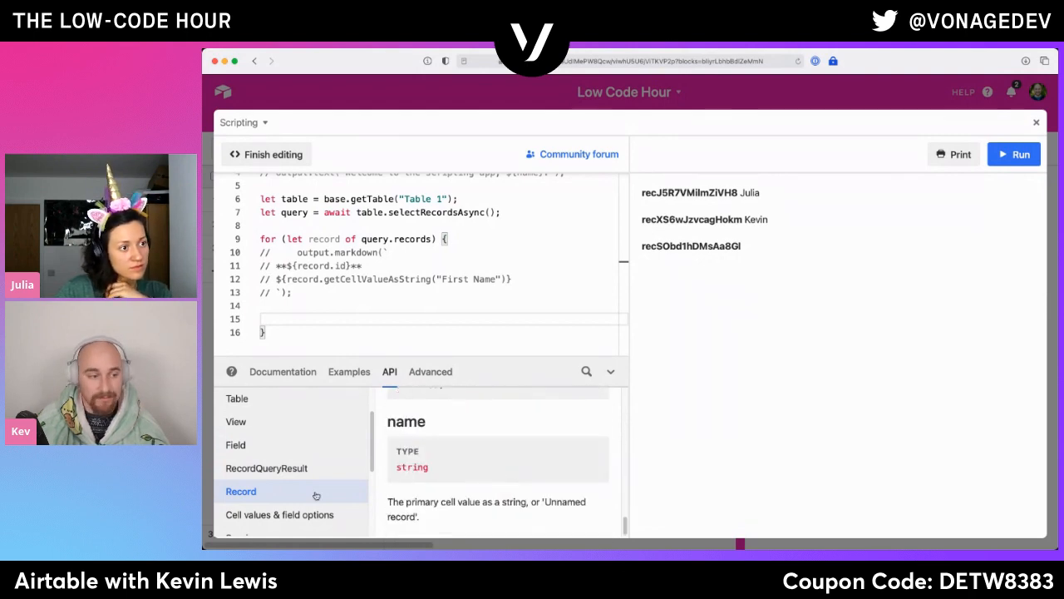
{"action": "scroll", "coordinate": [308, 495], "scroll_direction": "down", "scroll_amount": 1}
- Skim the Cell values & field options reference for the read and write formats of the different field types
{"action": "left_click", "coordinate": [286, 490]}
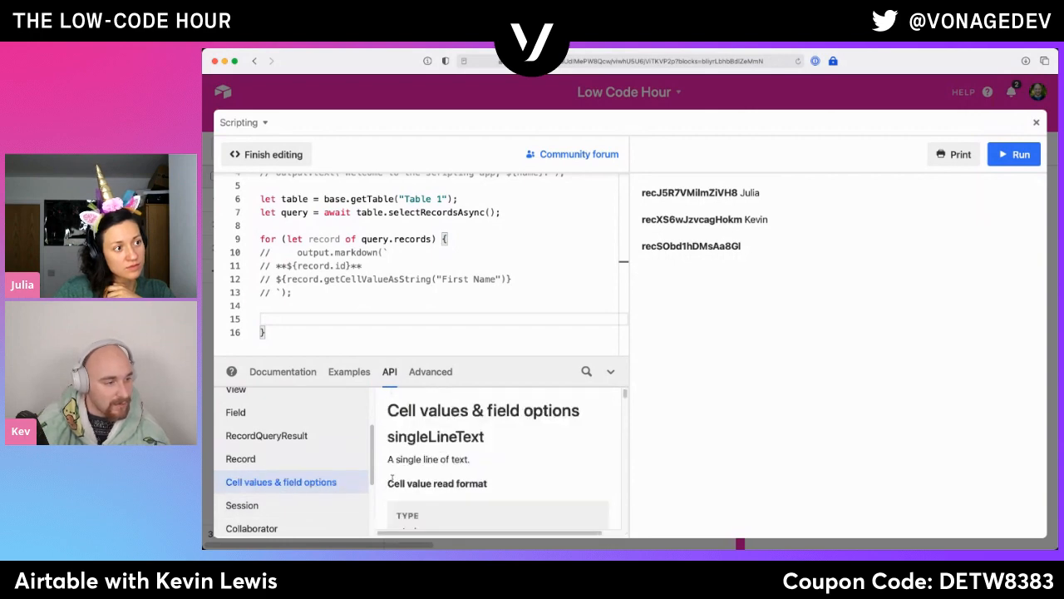
{"action": "scroll", "coordinate": [478, 459], "scroll_direction": "down", "scroll_amount": 5}
{"action": "scroll", "coordinate": [479, 459], "scroll_direction": "down", "scroll_amount": 6}
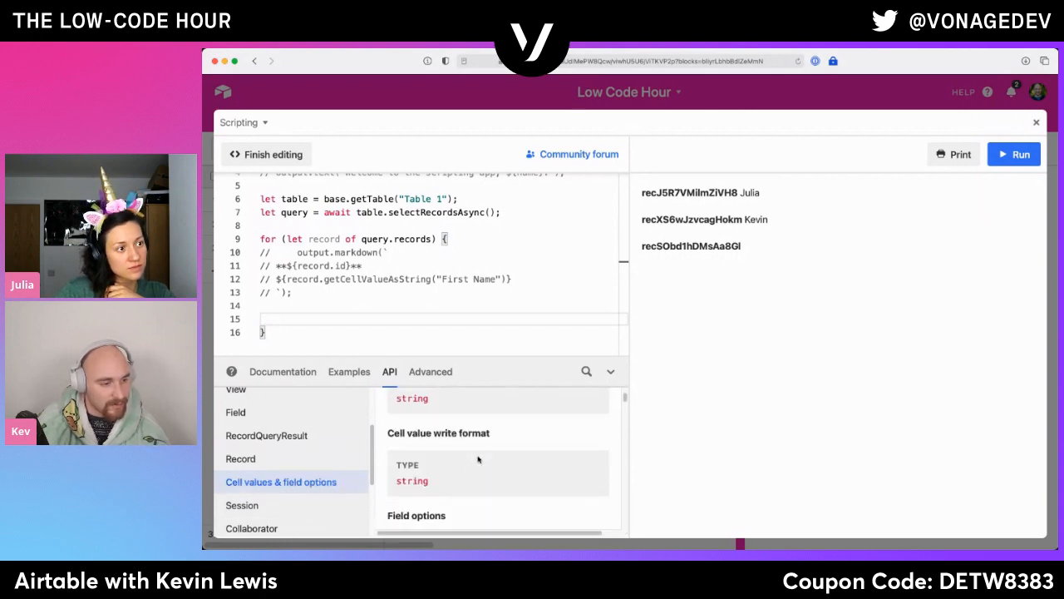
{"action": "scroll", "coordinate": [478, 459], "scroll_direction": "down", "scroll_amount": 8}
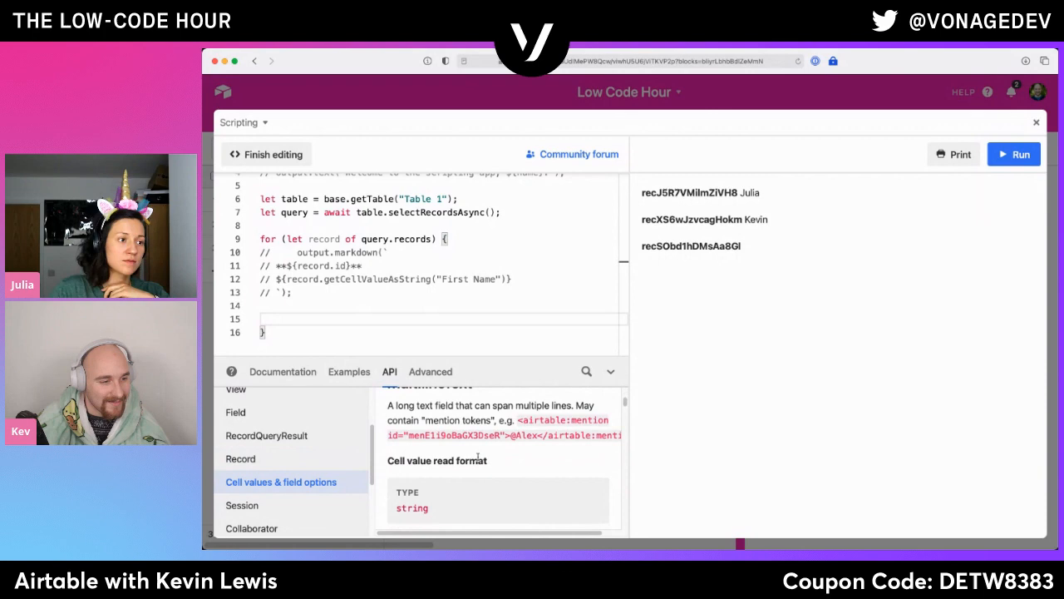
{"action": "scroll", "coordinate": [478, 459], "scroll_direction": "down", "scroll_amount": 6}
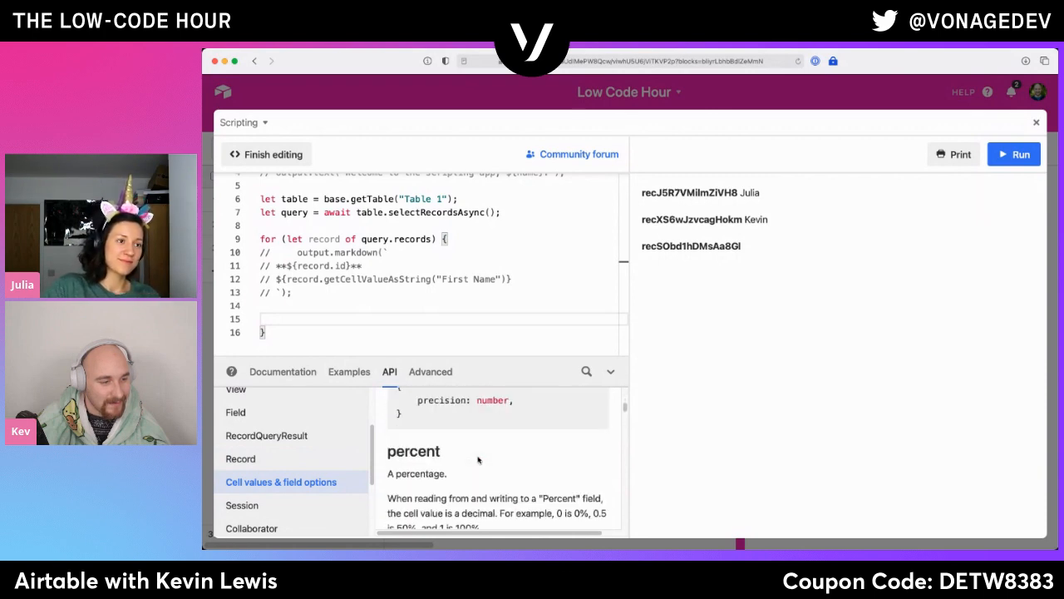
- Search the documentation for "update" and open the Table.updateRecordAsync entry
{"action": "left_click", "coordinate": [585, 372]}
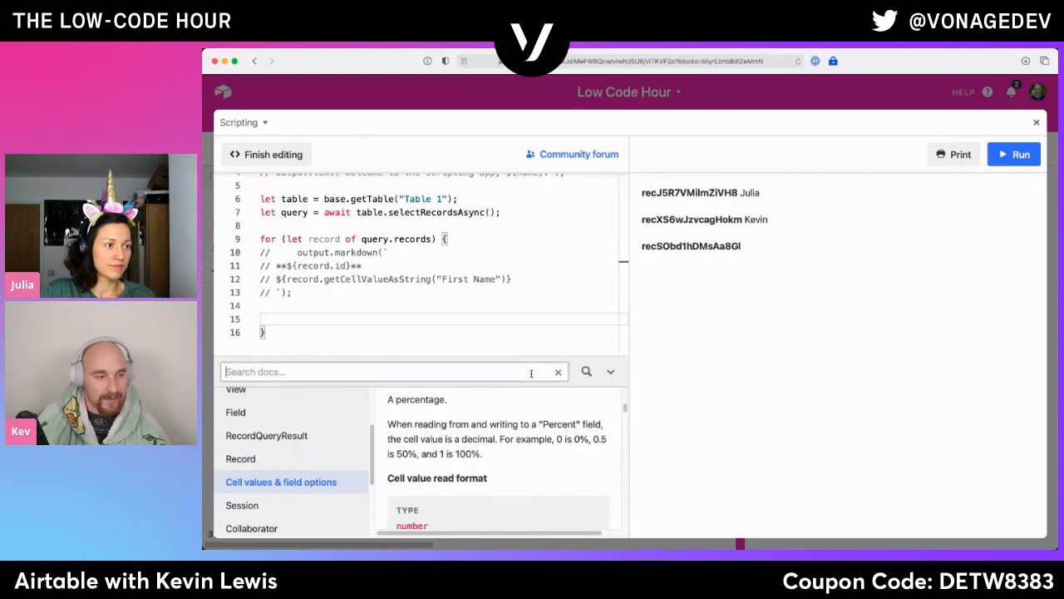
{"action": "type", "text": "update"}
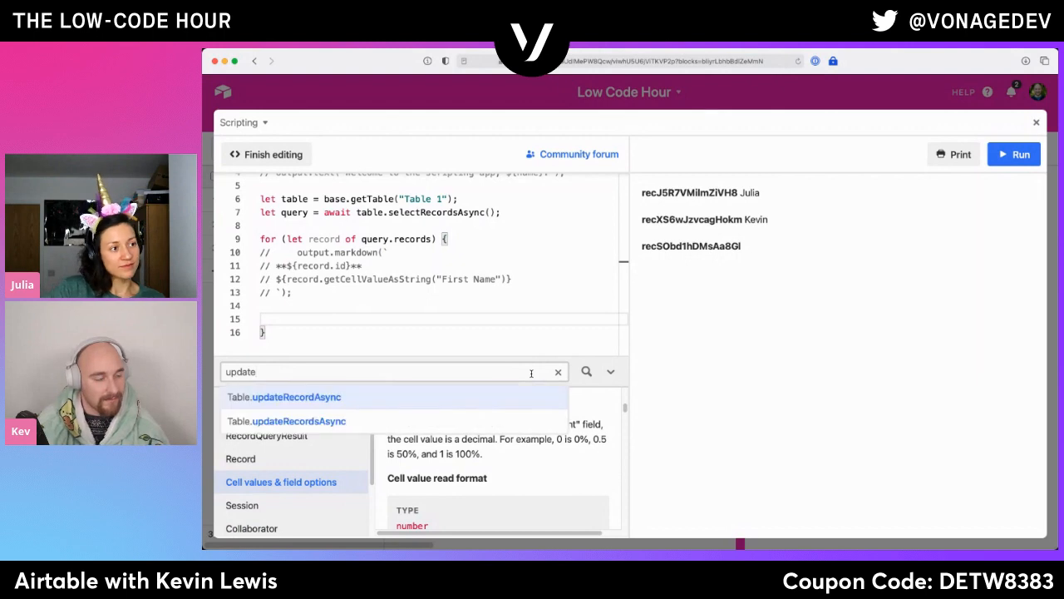
{"action": "left_click", "coordinate": [338, 404]}
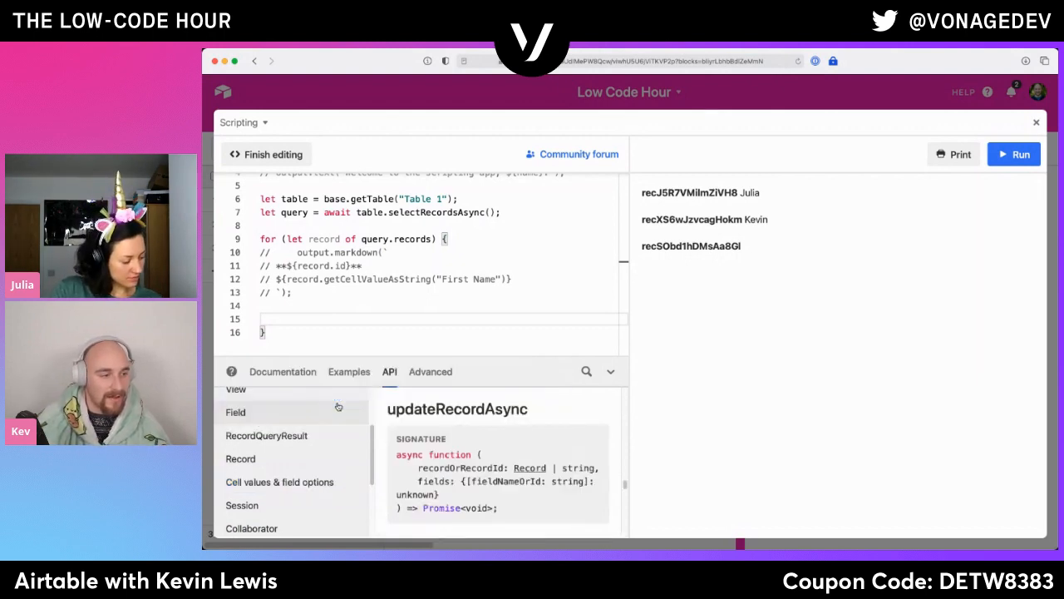
- Study the updateRecordAsync signature, its recordOrRecordId and fields parameters, and the notes on permissions and await
{"action": "double_click", "coordinate": [486, 463]}
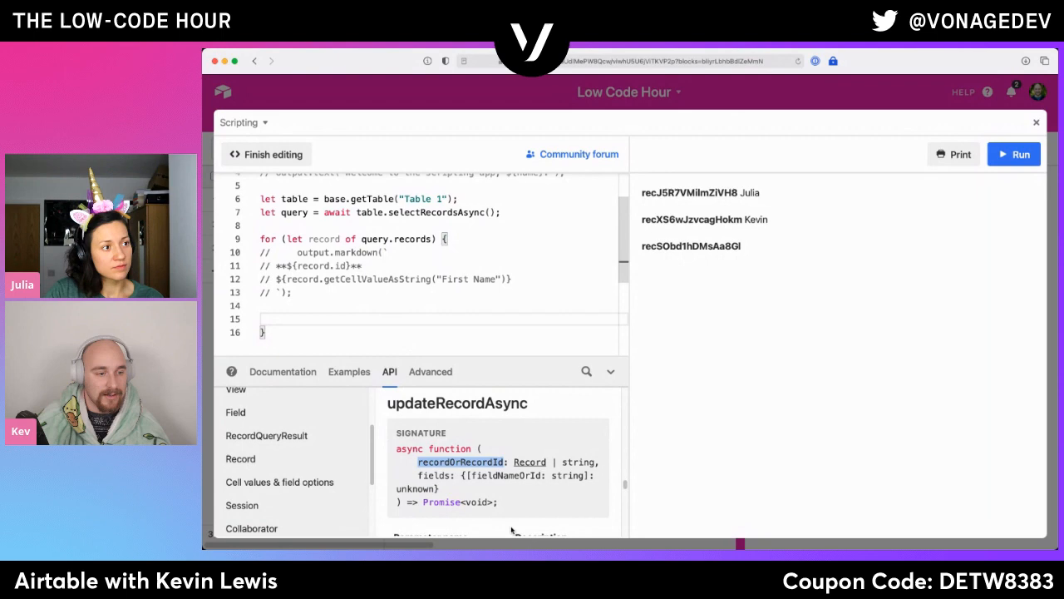
{"action": "left_click_drag", "start_coordinate": [440, 489], "coordinate": [430, 476]}
{"action": "scroll", "coordinate": [450, 472], "scroll_direction": "down", "scroll_amount": 5}
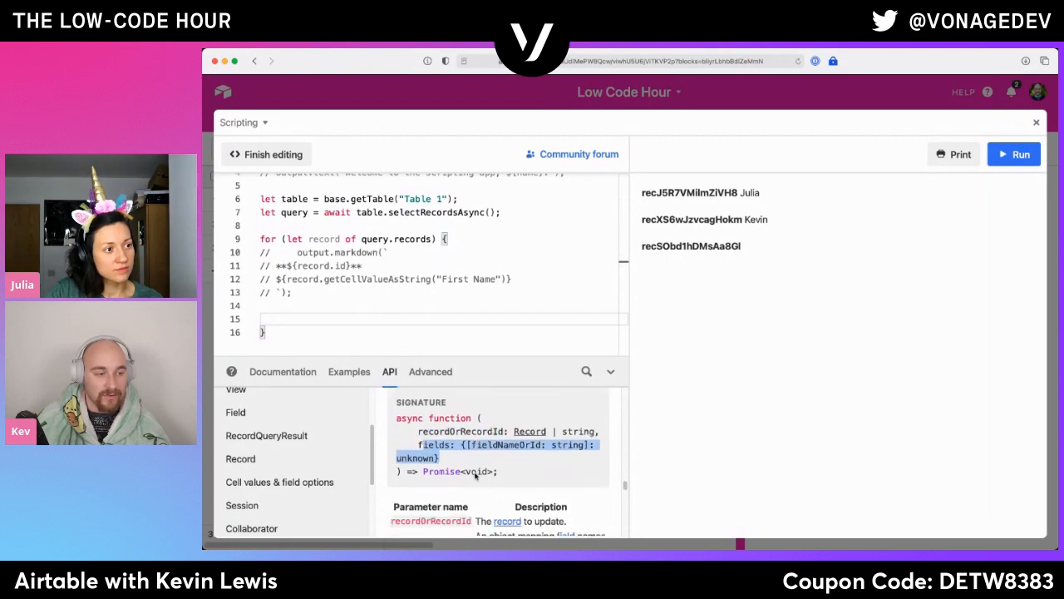
{"action": "left_click", "coordinate": [509, 470]}
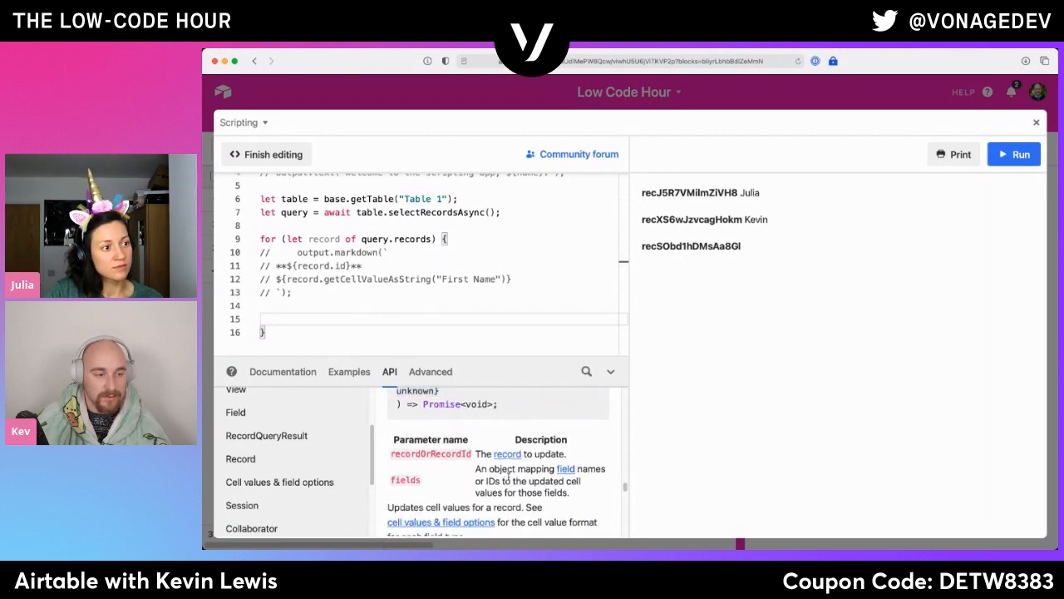
{"action": "triple_click", "coordinate": [509, 471]}
{"action": "scroll", "coordinate": [509, 474], "scroll_direction": "down", "scroll_amount": 4}
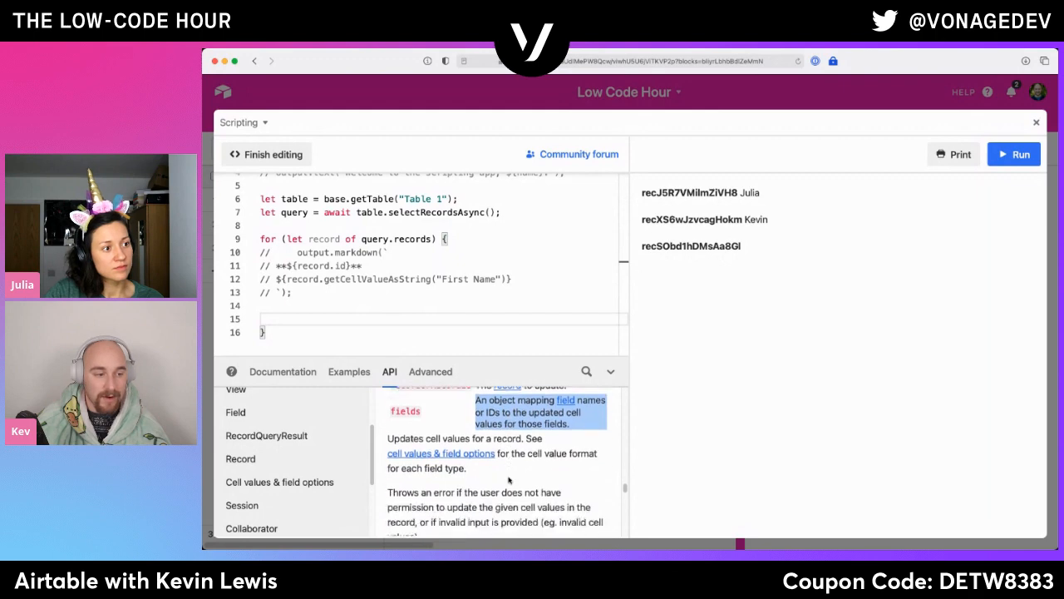
{"action": "scroll", "coordinate": [509, 480], "scroll_direction": "down", "scroll_amount": 4}
{"action": "scroll", "coordinate": [509, 481], "scroll_direction": "down", "scroll_amount": 1}
- Start the for loop's body with an await table.updateRecordAsync call taking record.id and a multi-line fields object, following the documentation example
{"action": "left_click", "coordinate": [482, 236]}
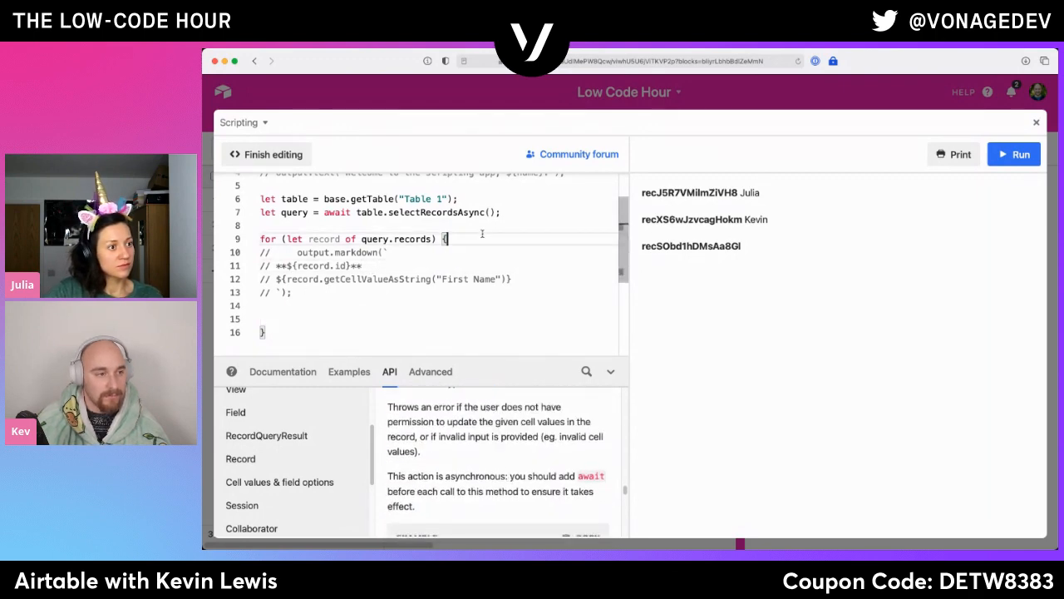
{"action": "key", "text": "Return"}
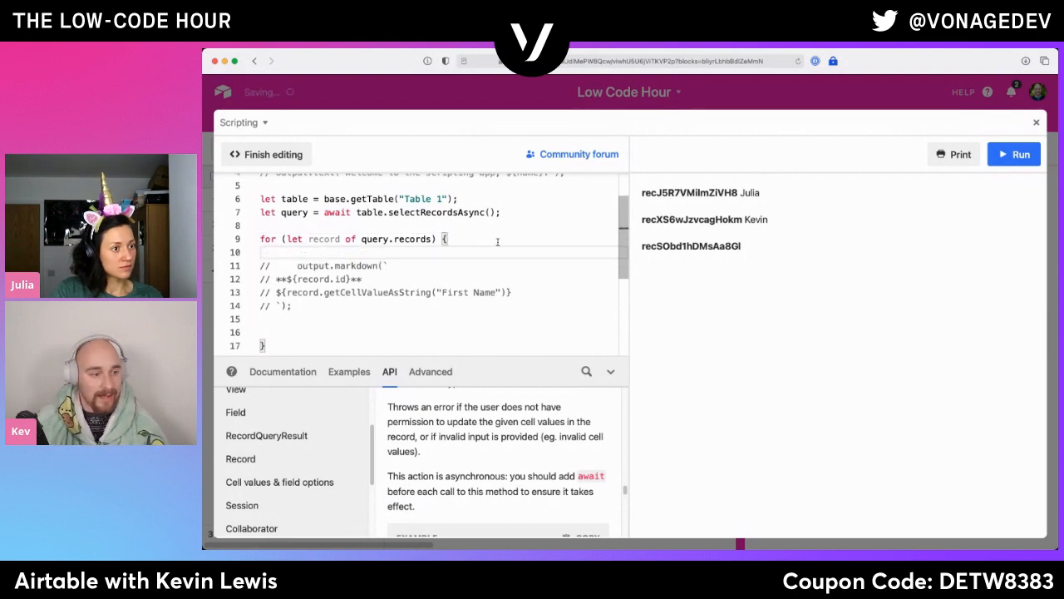
{"action": "scroll", "coordinate": [458, 458], "scroll_direction": "down", "scroll_amount": 9}
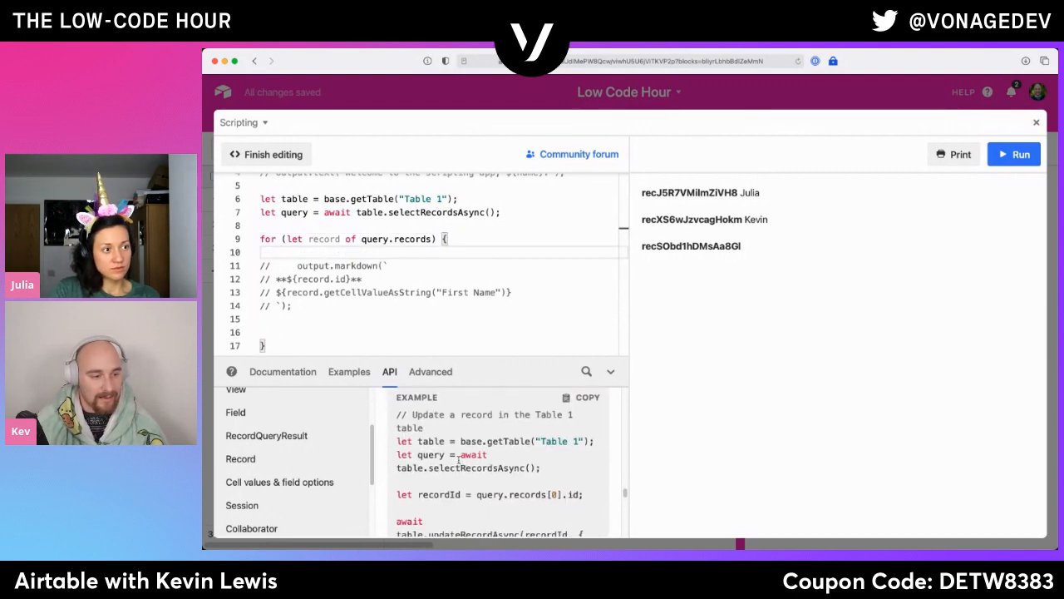
{"action": "scroll", "coordinate": [457, 459], "scroll_direction": "down", "scroll_amount": 5}
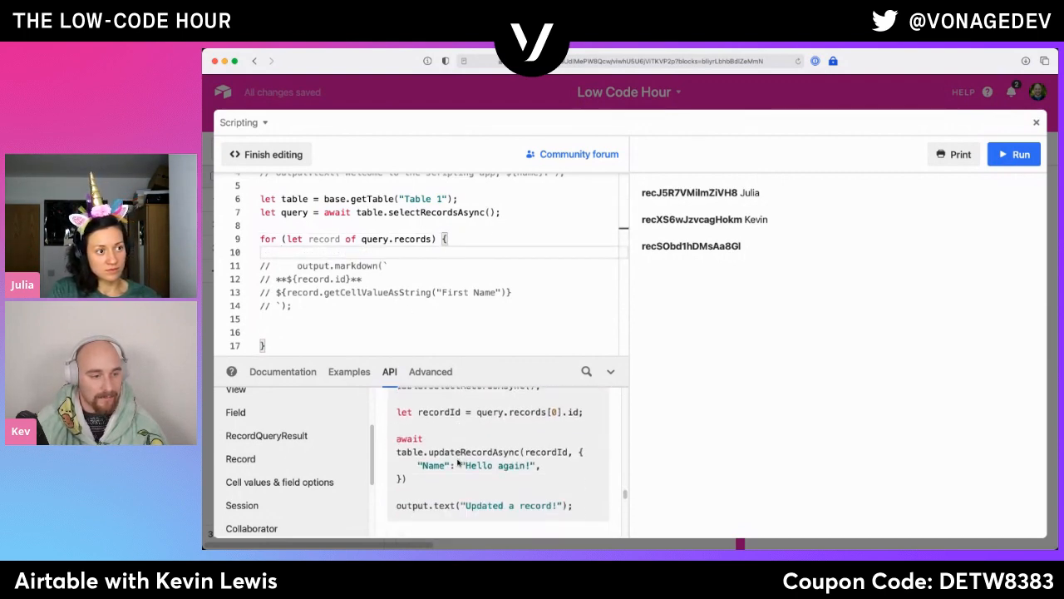
{"action": "type", "text": "wait"}
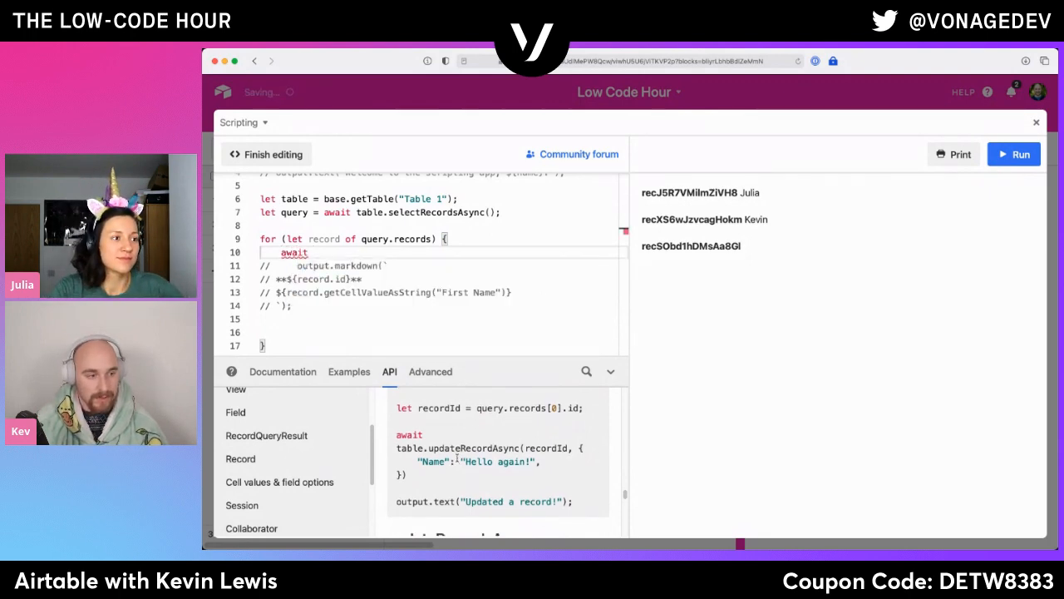
{"action": "type", "text": " table.update"}
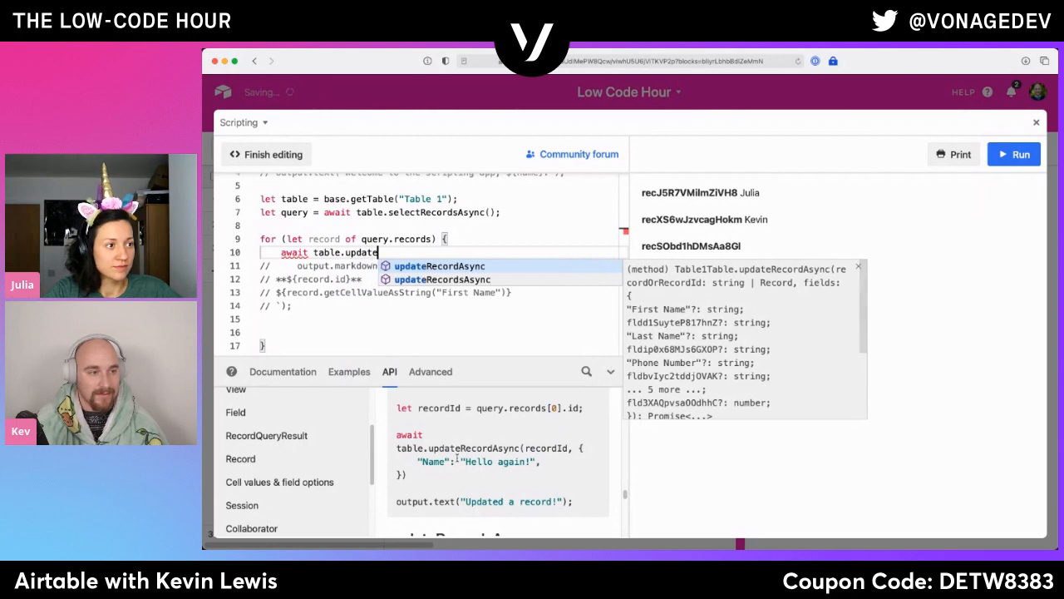
{"action": "key", "text": "Tab"}
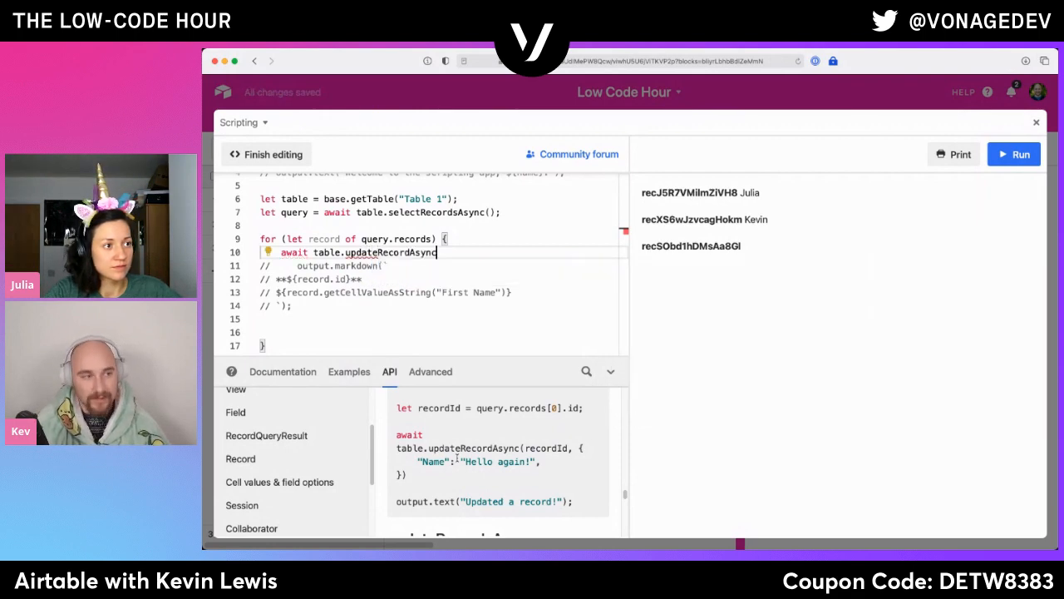
{"action": "type", "text": "("}
{"action": "type", "text": "record.id,"}
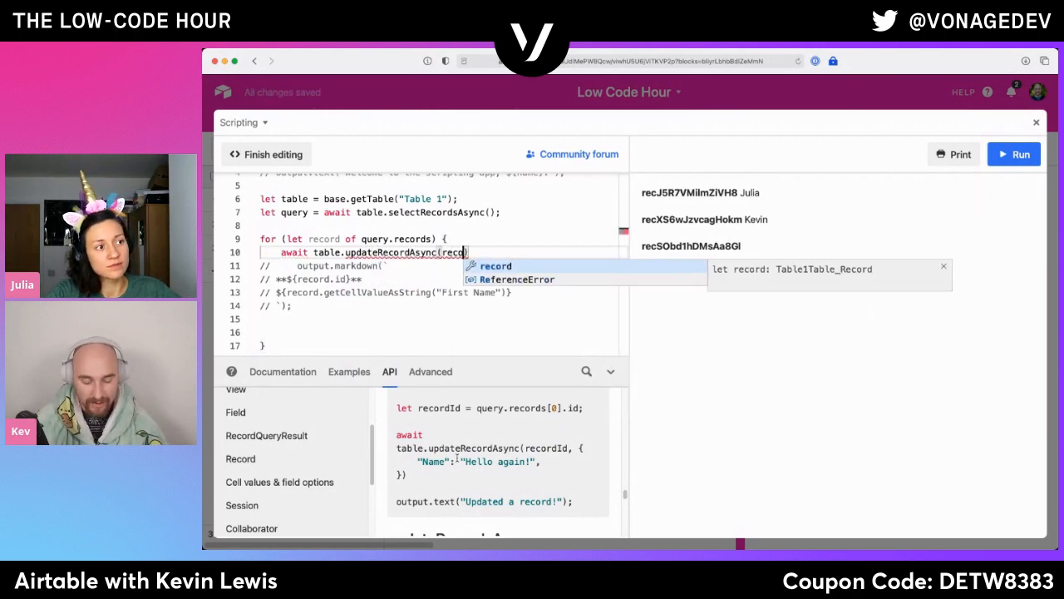
{"action": "type", "text": " {"}
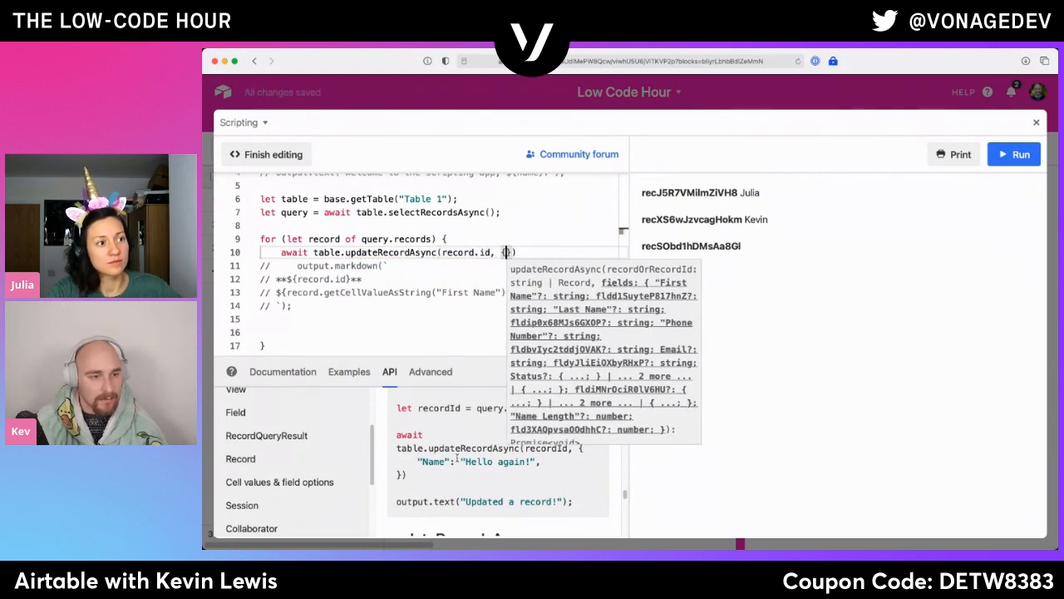
{"action": "key", "text": "Return"}
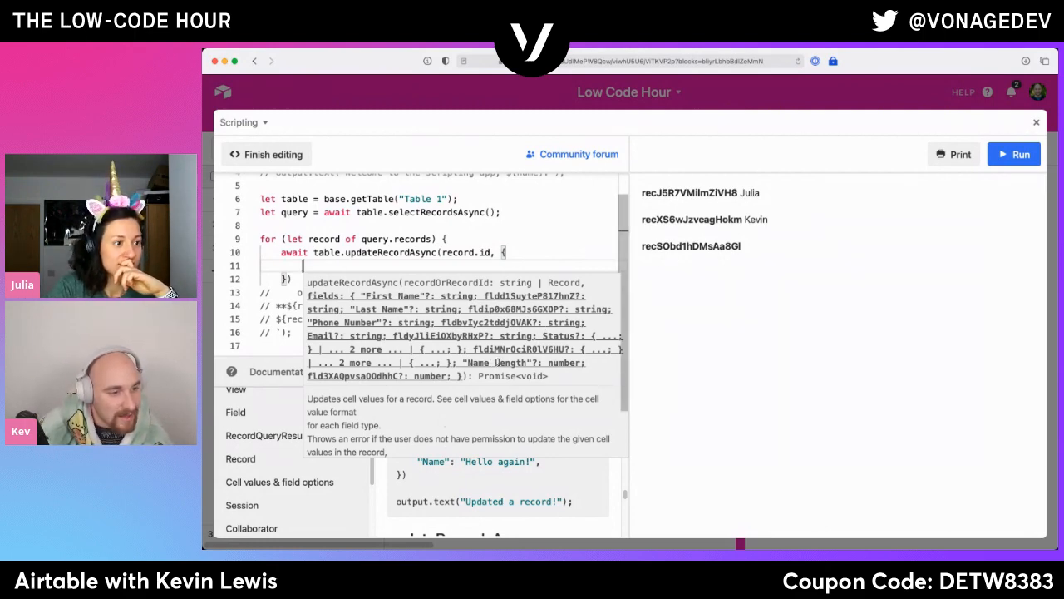
- Add the quoted 'Name Length' key to the fields object, copying the field name from the method's signature hint
{"action": "double_click", "coordinate": [513, 363]}
{"action": "left_click_drag", "start_coordinate": [514, 362], "coordinate": [468, 363]}
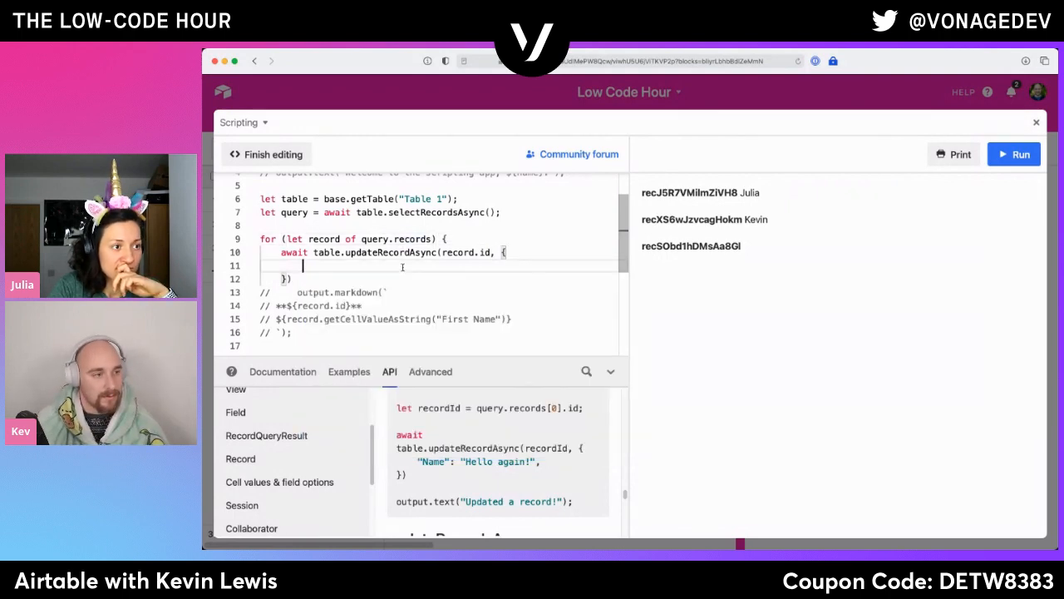
{"action": "type", "text": "Name Length"}
{"action": "key", "text": "super+z"}
{"action": "key", "text": "ctrl+space"}
{"action": "key", "text": "Escape"}
{"action": "type", "text": "'"}
{"action": "type", "text": "Name Length"}
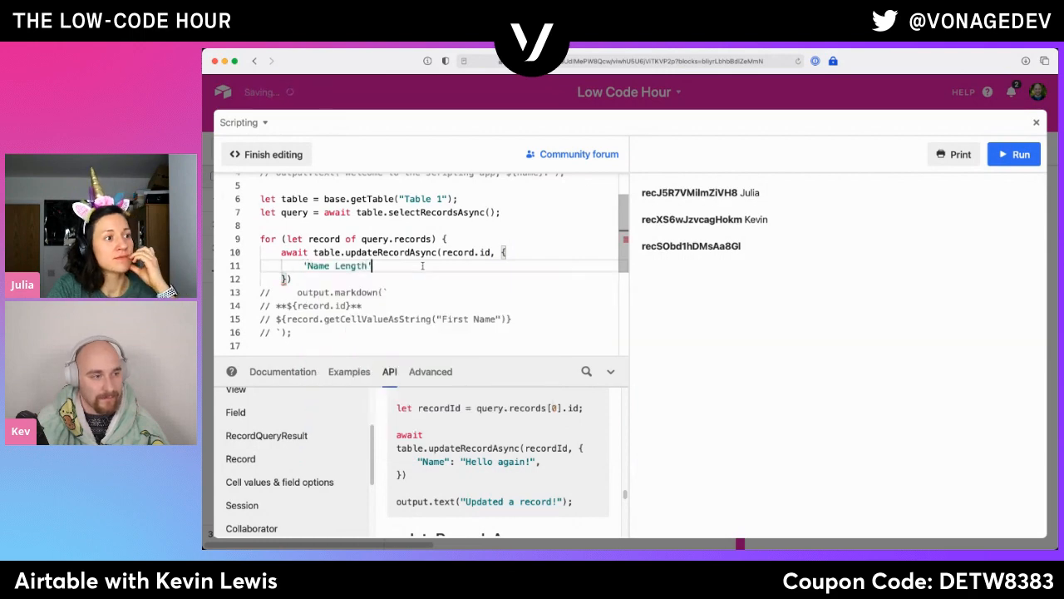
{"action": "type", "text": ": "}
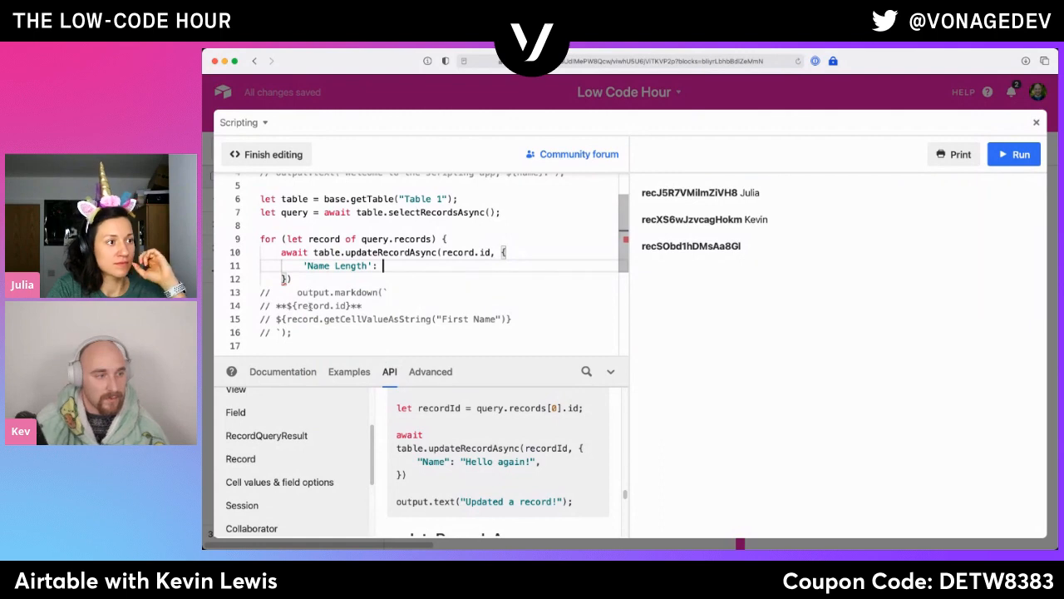
{"action": "type", "text": "record."}
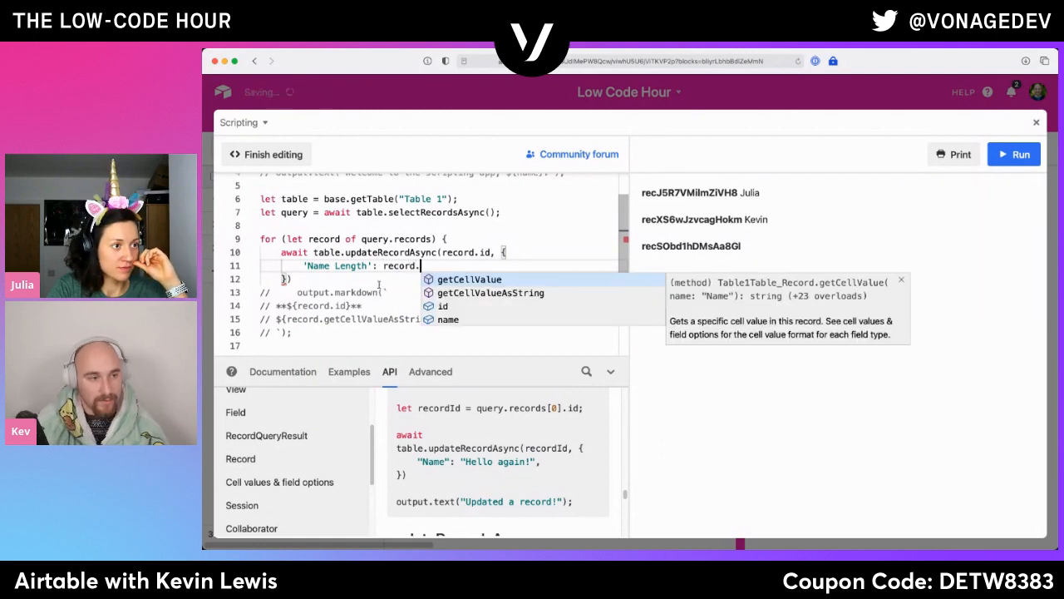
{"action": "type", "text": "getCellValue"}
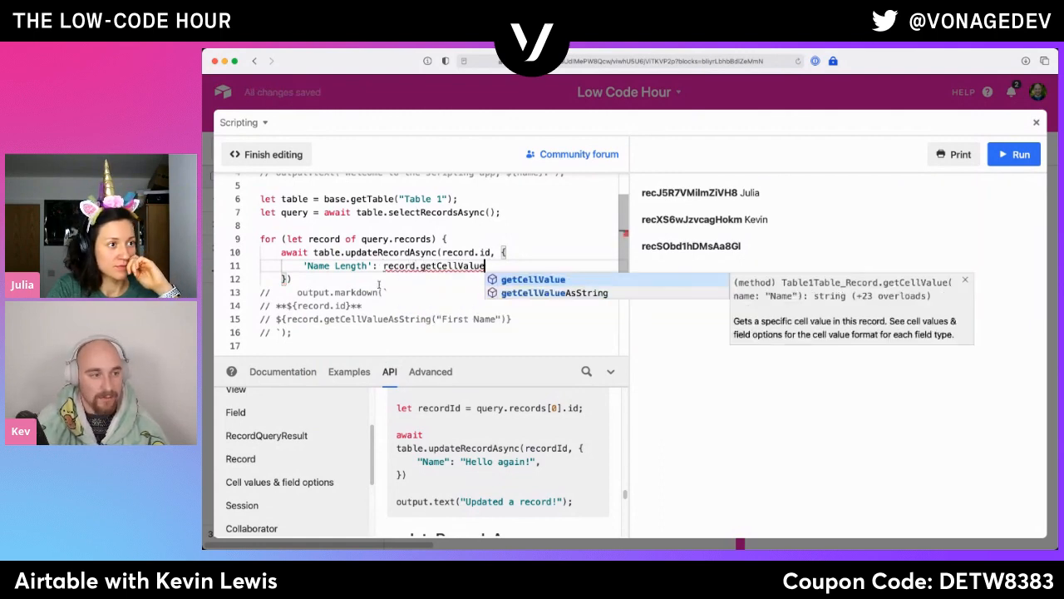
{"action": "type", "text": "('F"}
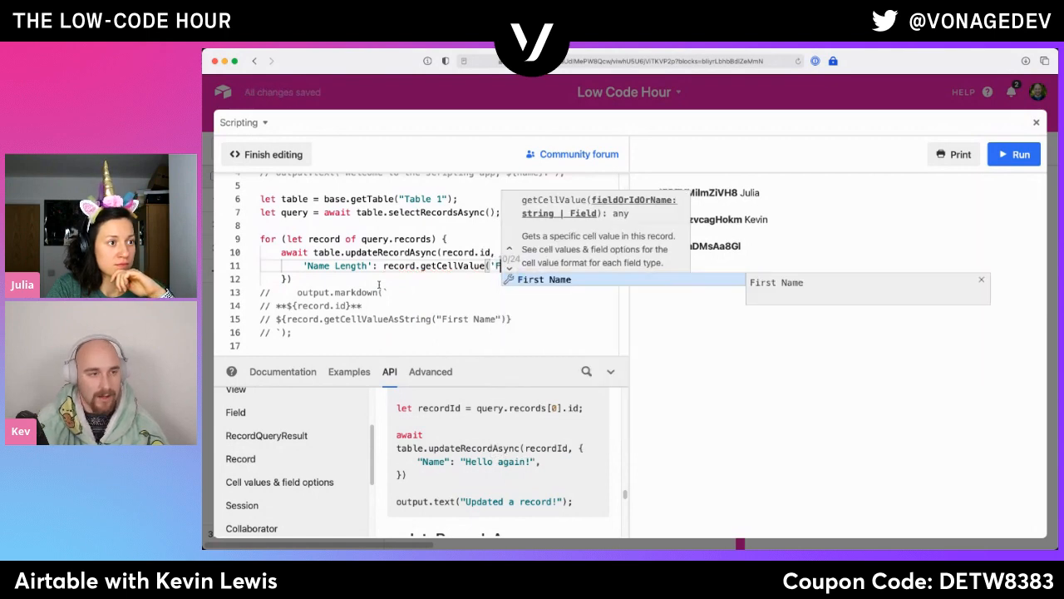
- Set the 'Name Length' value to record.getCellValue('Name').length
{"action": "key", "text": "BackSpace"}
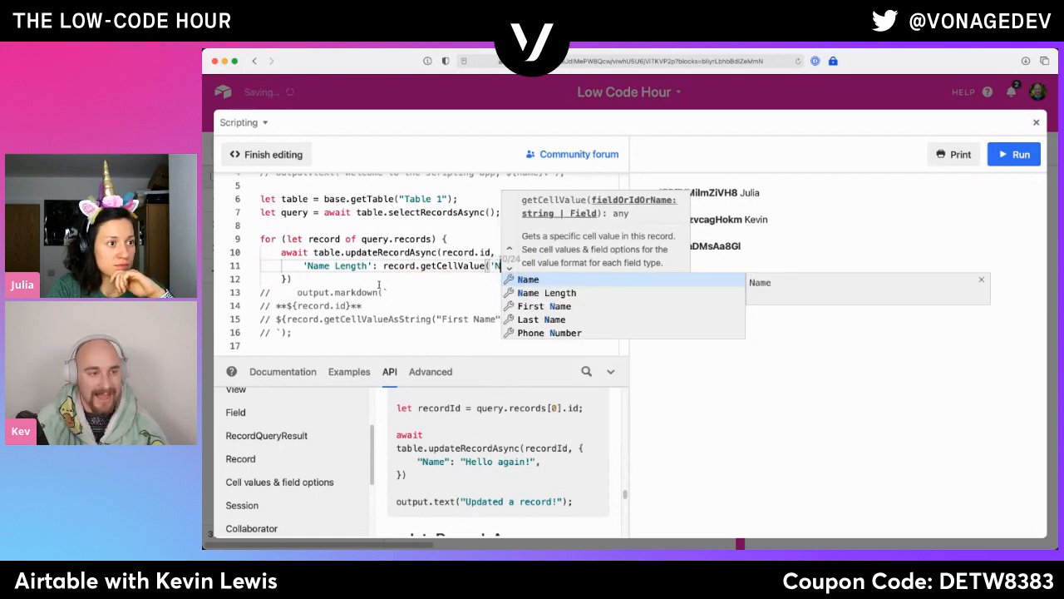
{"action": "type", "text": "Name')."}
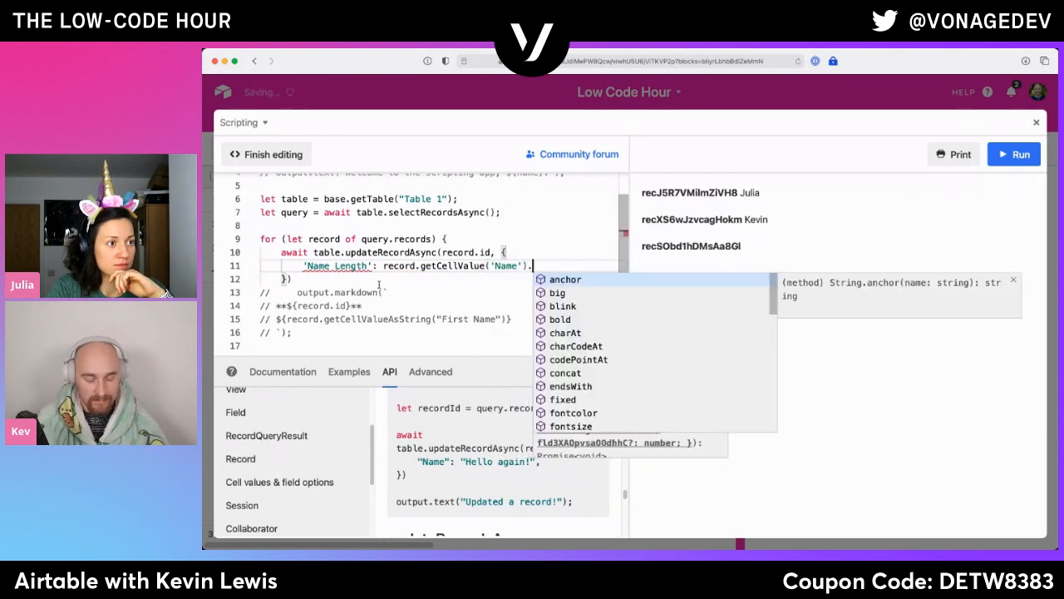
{"action": "type", "text": "length"}
{"action": "key", "text": "Escape"}
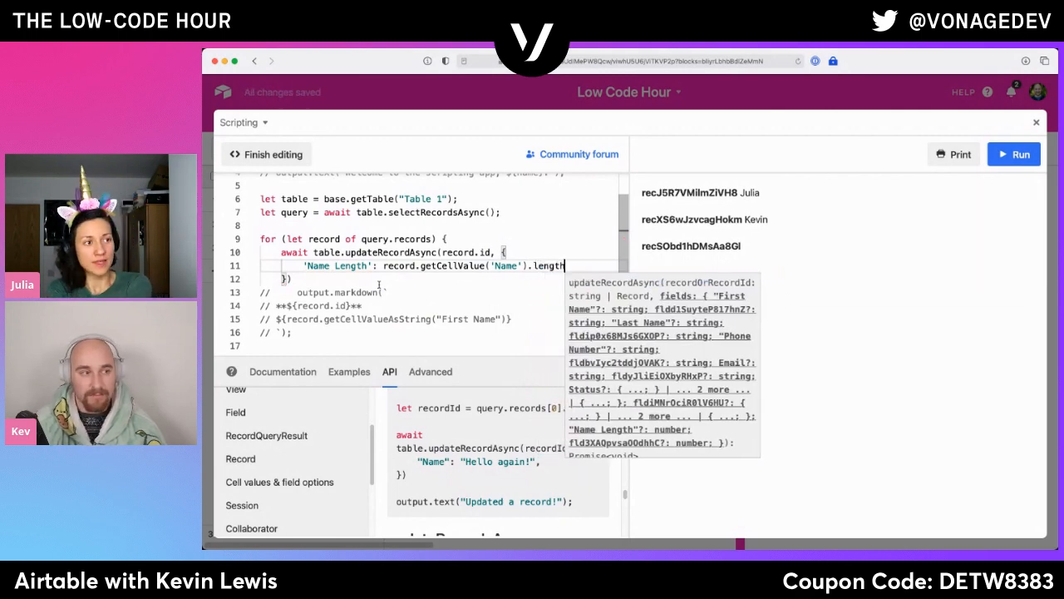
- Remove the two blank lines before the for loop's closing brace
{"action": "left_click", "coordinate": [318, 283]}
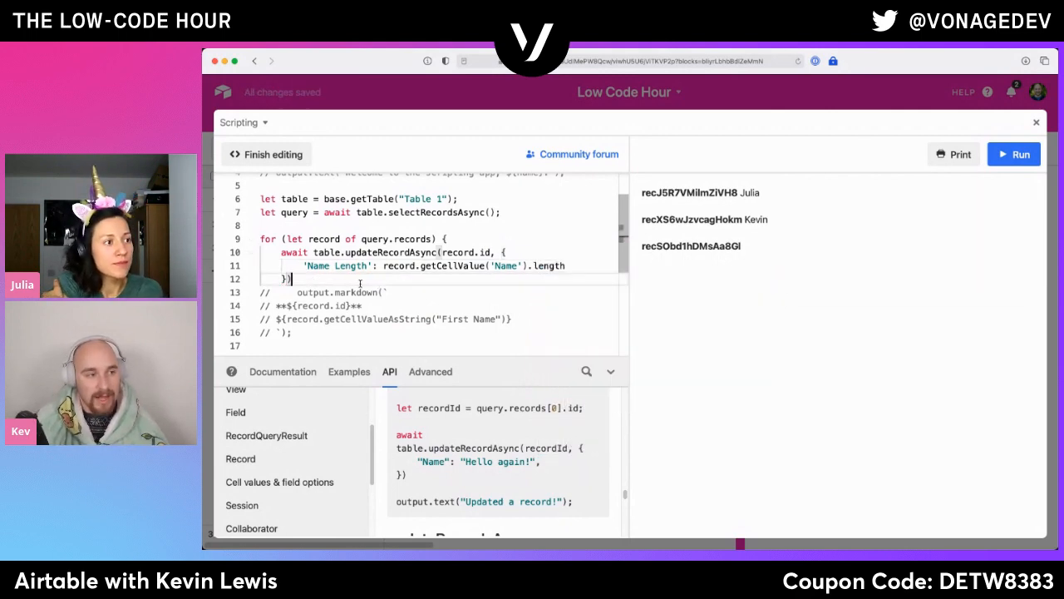
{"action": "scroll", "coordinate": [349, 291], "scroll_direction": "down", "scroll_amount": 3}
{"action": "left_click", "coordinate": [311, 307]}
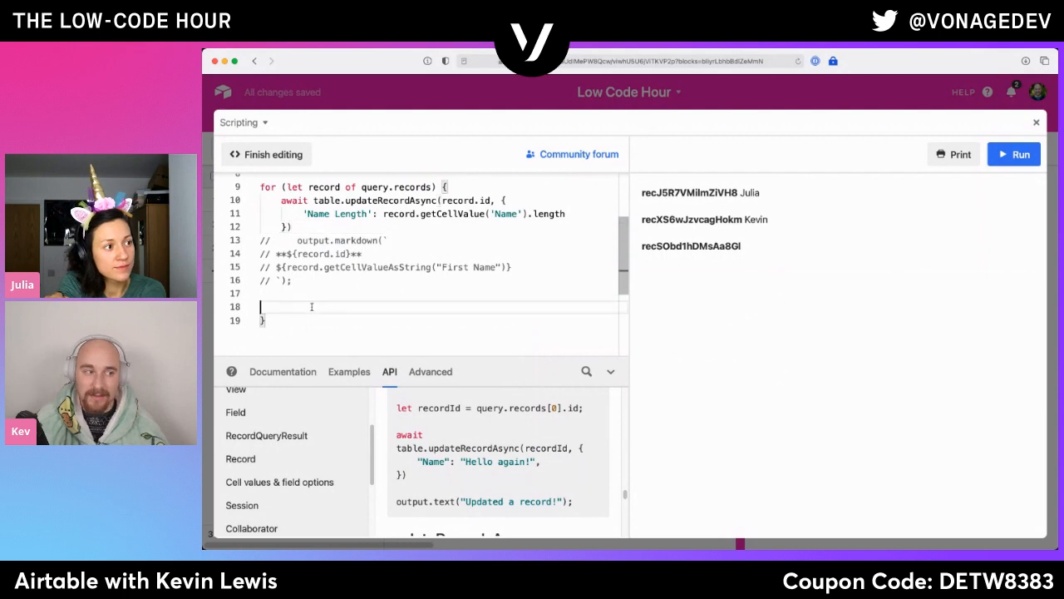
{"action": "key", "text": "BackSpace"}
{"action": "key", "text": "BackSpace"}
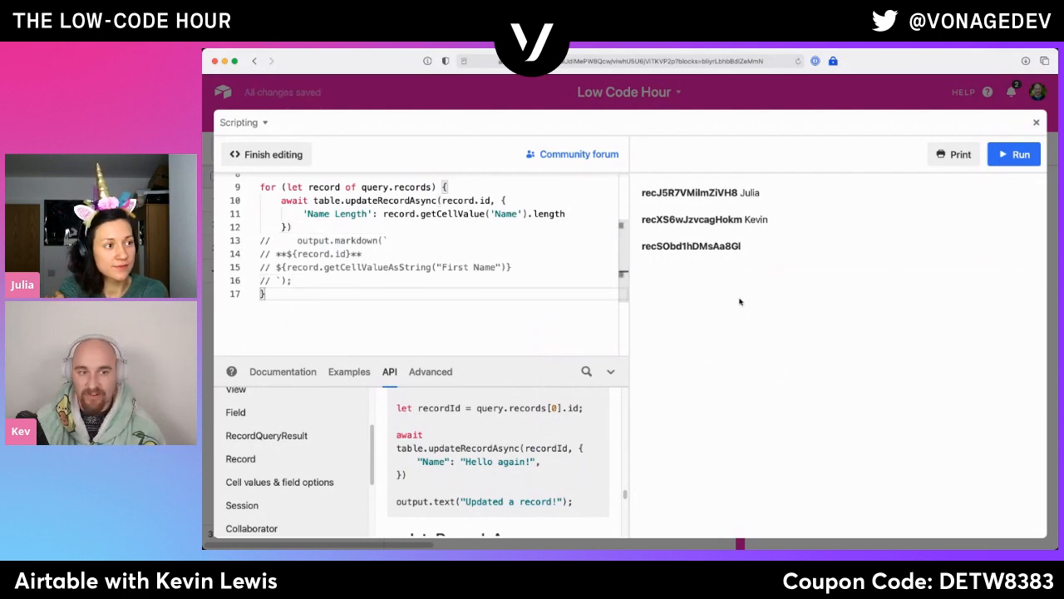
- Add an output.text call below the for loop, separated from it by a blank line
{"action": "scroll", "coordinate": [360, 333], "scroll_direction": "up", "scroll_amount": 1}
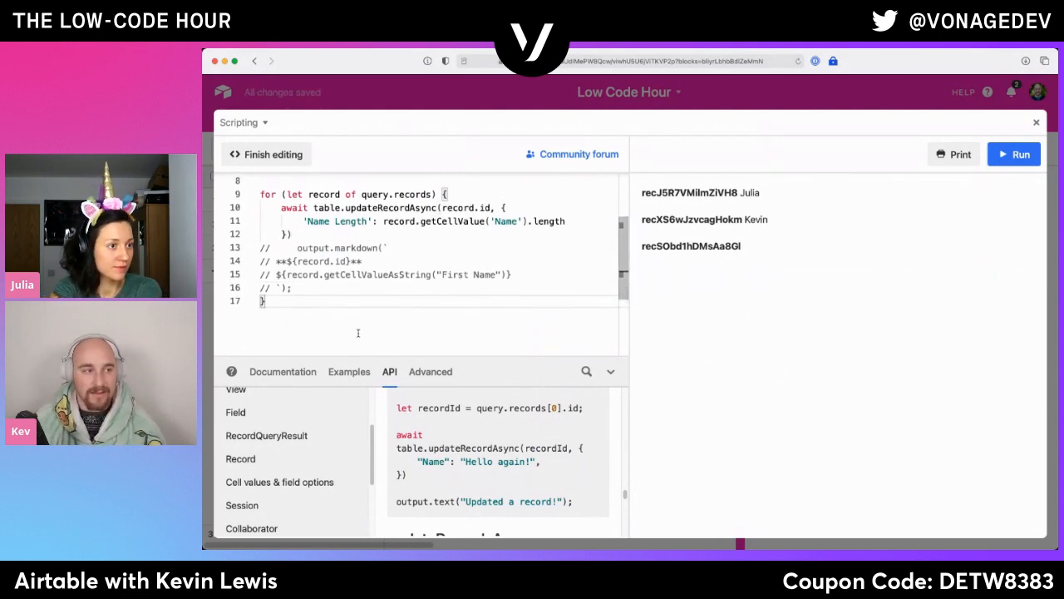
{"action": "scroll", "coordinate": [364, 325], "scroll_direction": "up", "scroll_amount": 1}
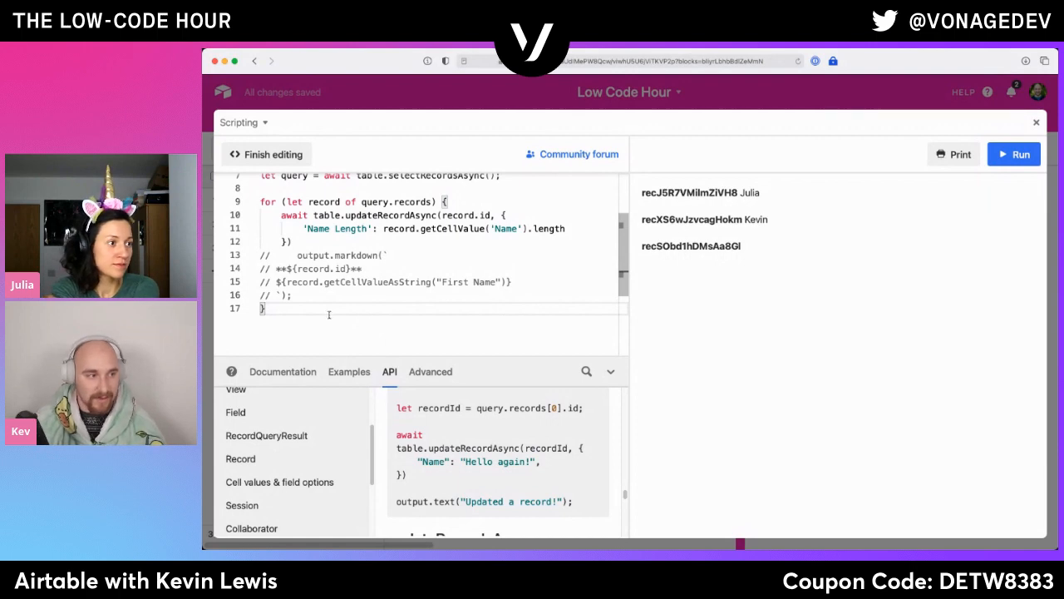
{"action": "key", "text": "Return"}
{"action": "key", "text": "Return"}
{"action": "type", "text": "out.put"}
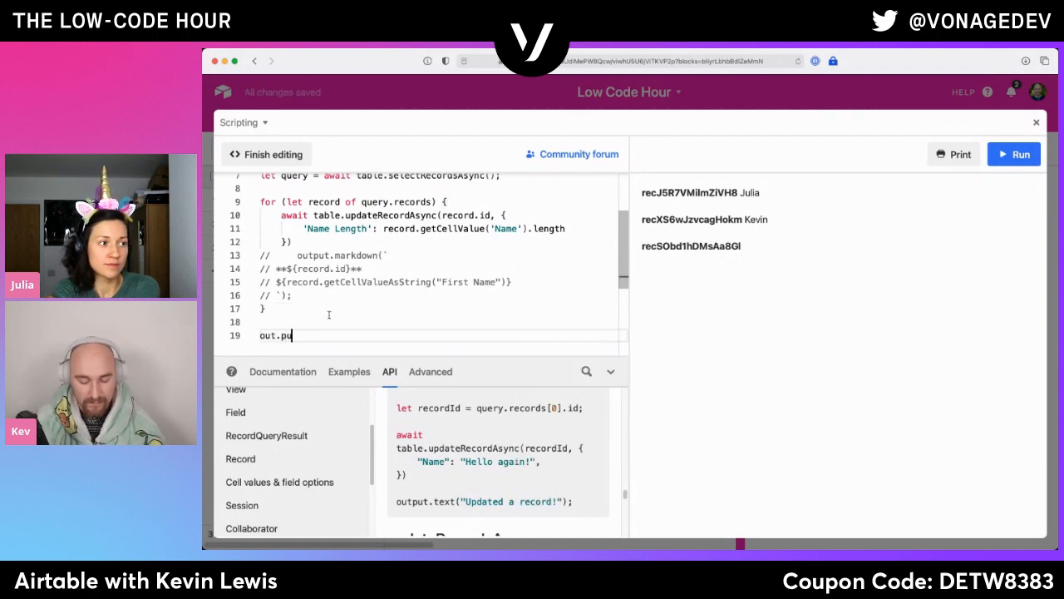
{"action": "key", "text": "BackSpace"}
{"action": "key", "text": "BackSpace"}
{"action": "key", "text": "BackSpace"}
{"action": "key", "text": "BackSpace"}
{"action": "type", "text": "puut"}
{"action": "key", "text": "BackSpace"}
{"action": "key", "text": "BackSpace"}
{"action": "type", "text": "t.text"}
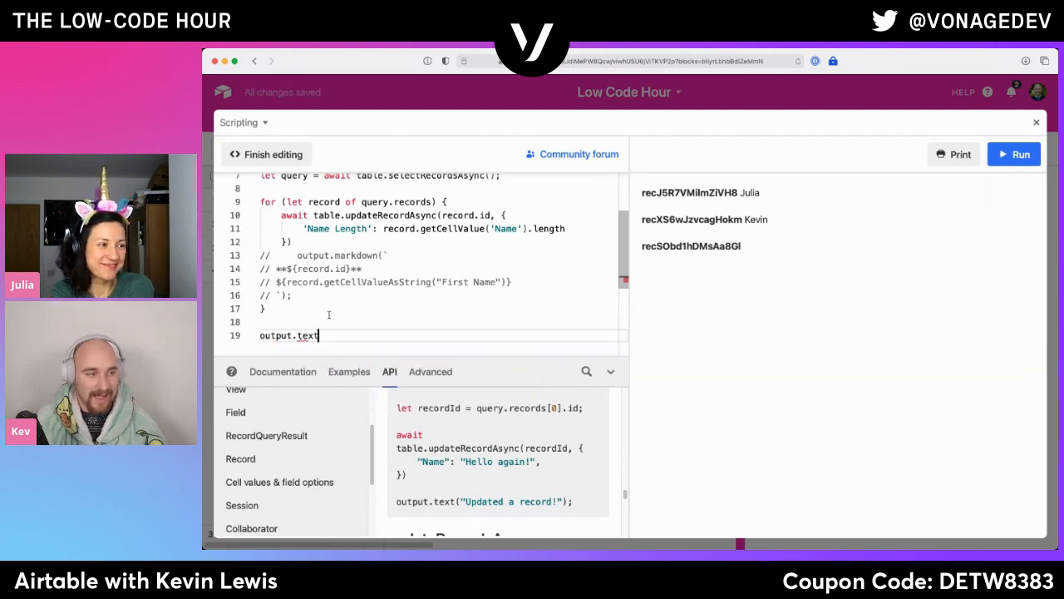
{"action": "scroll", "coordinate": [329, 314], "scroll_direction": "down", "scroll_amount": 1}
{"action": "type", "text": "("}
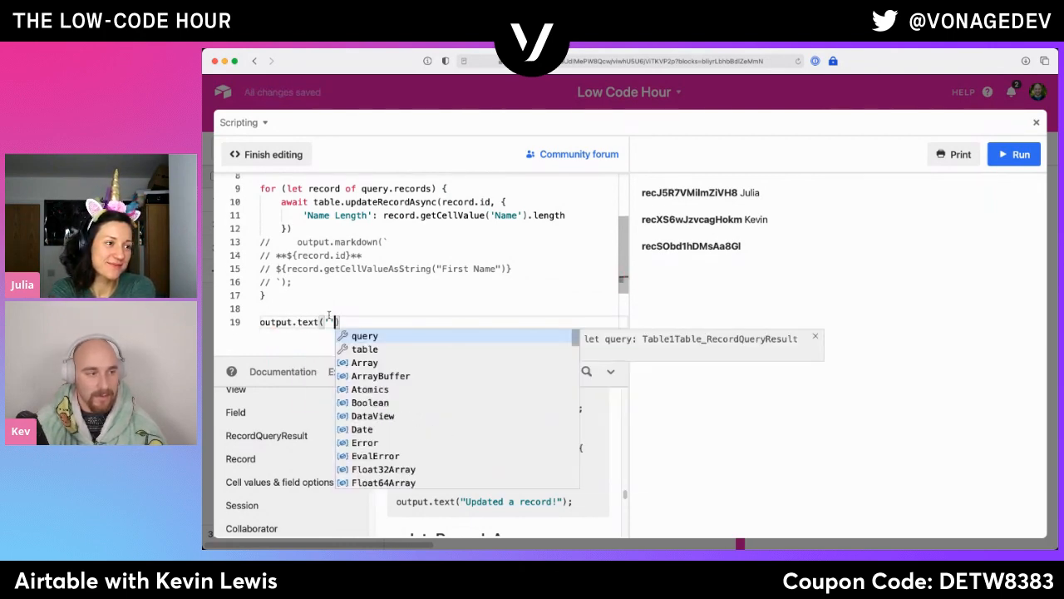
{"action": "type", "text": "`Just "}
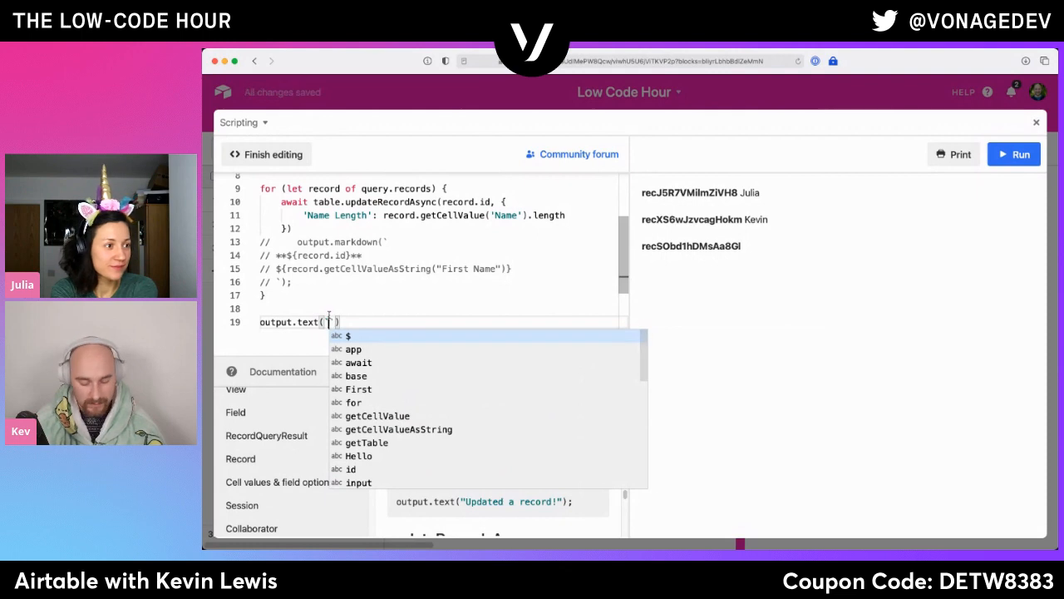
{"action": "type", "text": "updated $"}
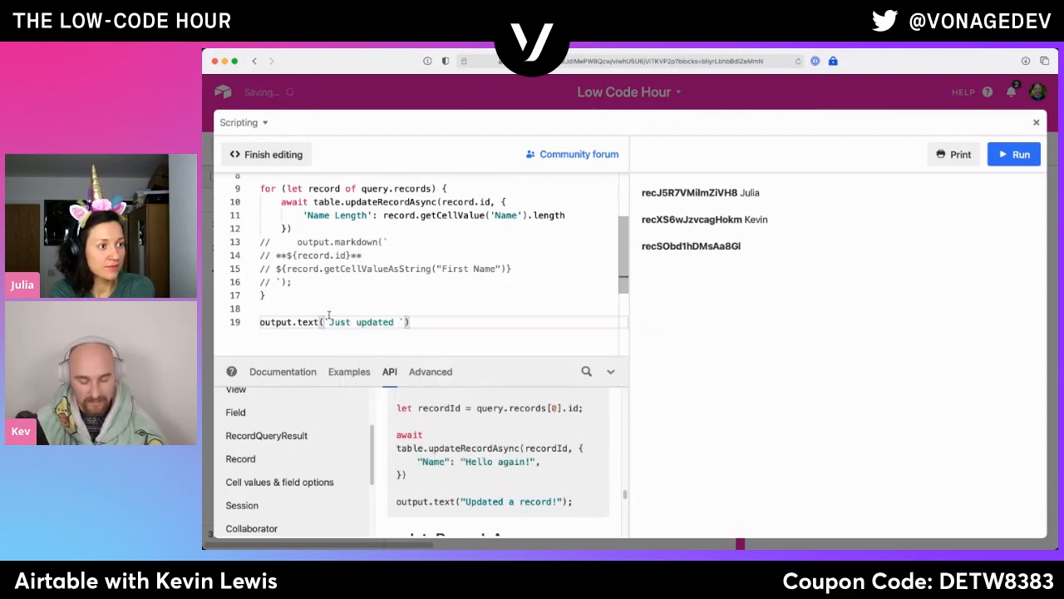
{"action": "type", "text": "{"}
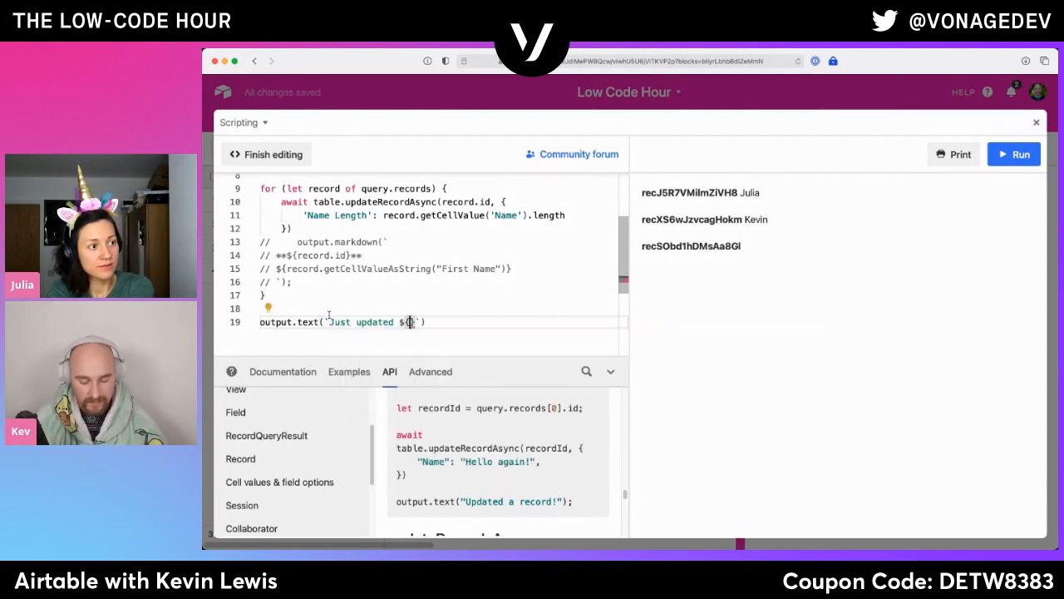
{"action": "type", "text": "query.re"}
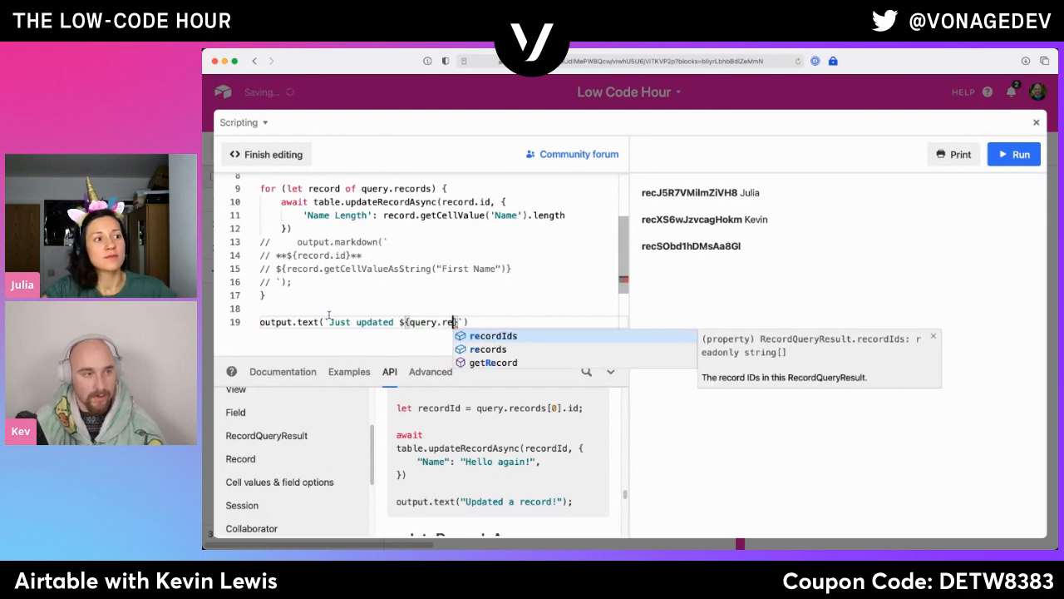
- Give output.text the template message `Just updated ${query.records.length} records!` and end the statement with a semicolon
{"action": "key", "text": "Down"}
{"action": "key", "text": "Return"}
{"action": "type", "text": ".length"}
{"action": "key", "text": "Return"}
{"action": "key", "text": "Right"}
{"action": "type", "text": "records"}
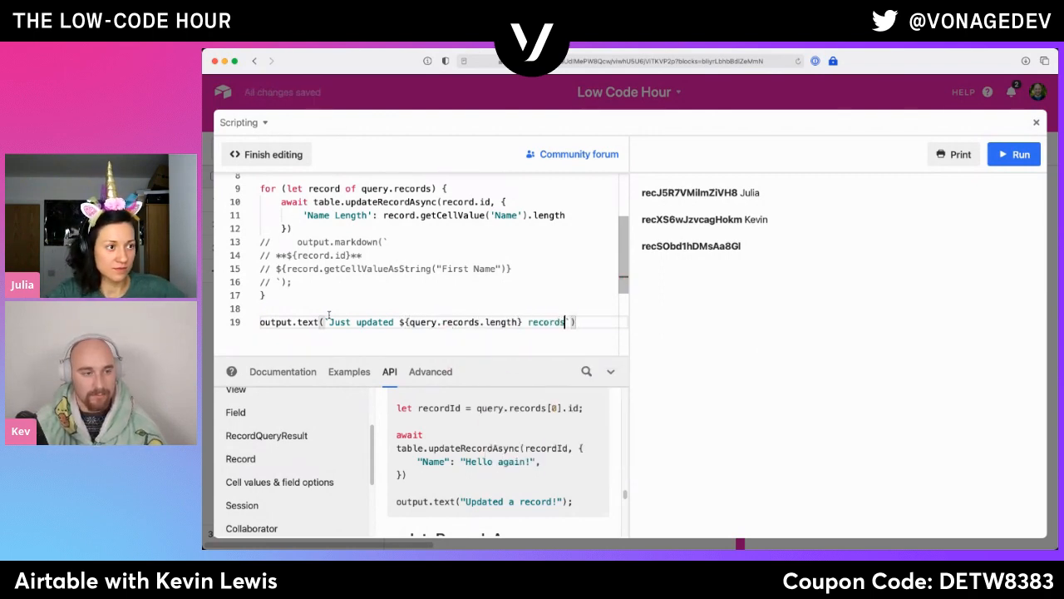
{"action": "type", "text": "!"}
{"action": "key", "text": "End"}
{"action": "type", "text": ";"}
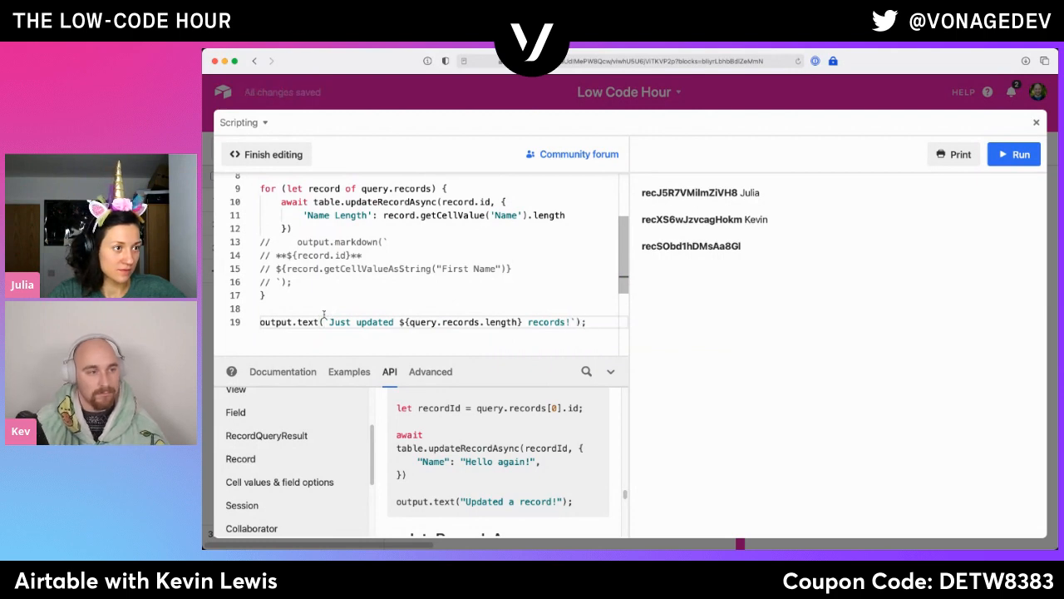
- Delete the commented-out Hello world and name-input lines above the table declaration at the start of the script
{"action": "scroll", "coordinate": [359, 269], "scroll_direction": "up", "scroll_amount": 1}
{"action": "scroll", "coordinate": [370, 268], "scroll_direction": "up", "scroll_amount": 3}
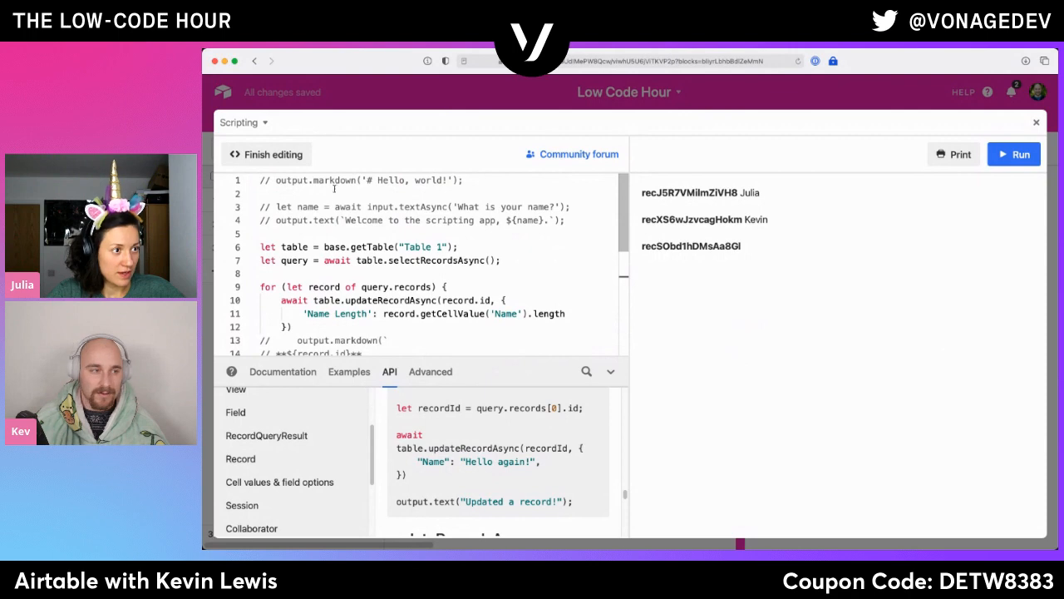
{"action": "left_click_drag", "start_coordinate": [260, 249], "coordinate": [260, 180]}
{"action": "key", "text": "BackSpace"}
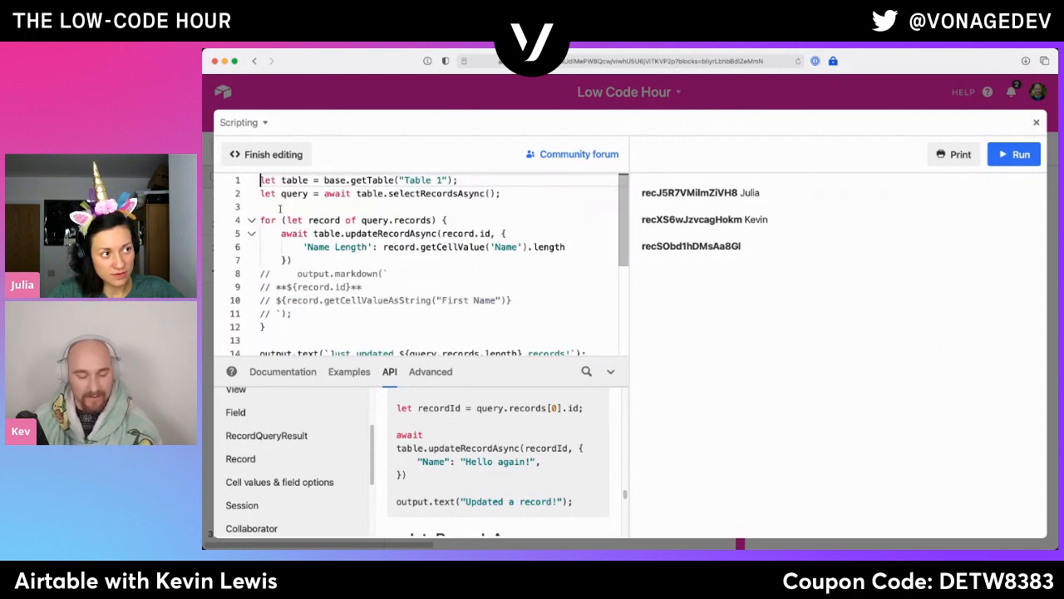
- Delete the commented-out output.markdown block below the updateRecordAsync call inside the for loop
{"action": "left_click_drag", "start_coordinate": [341, 307], "coordinate": [292, 259]}
{"action": "key", "text": "BackSpace"}
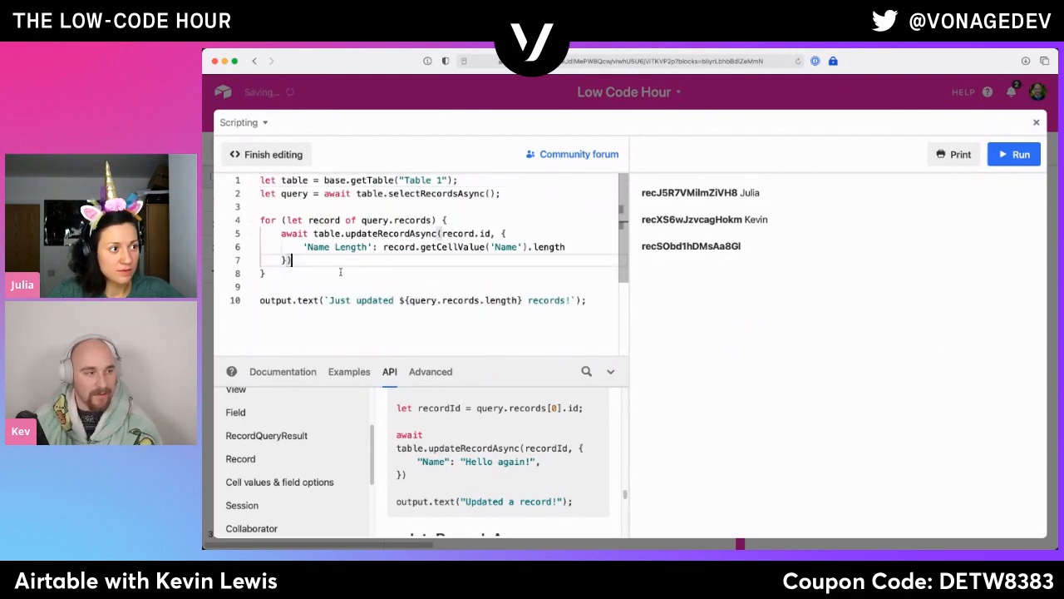
- Review the script's table declaration, record query, updateRecordAsync call, Name Length expression and output.text line
{"action": "left_click_drag", "start_coordinate": [452, 180], "coordinate": [226, 178]}
{"action": "left_click_drag", "start_coordinate": [502, 193], "coordinate": [227, 193]}
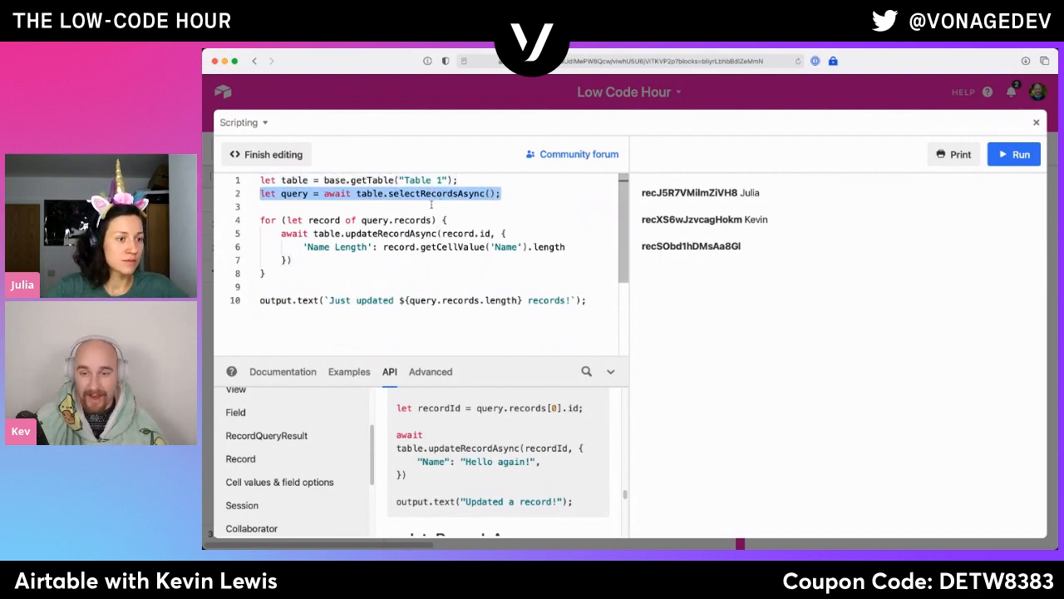
{"action": "left_click_drag", "start_coordinate": [357, 233], "coordinate": [457, 235]}
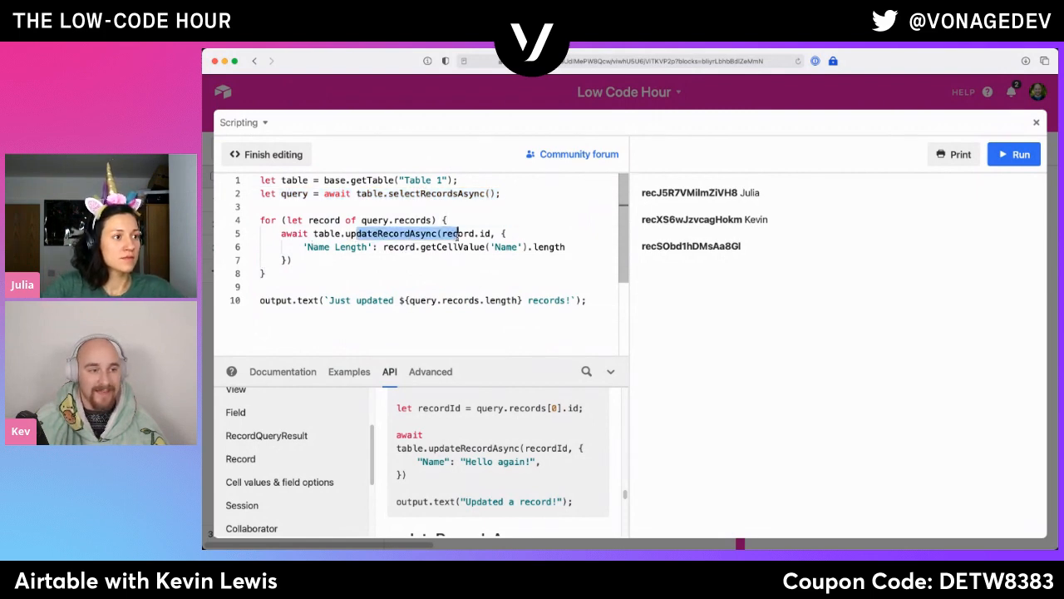
{"action": "left_click_drag", "start_coordinate": [366, 247], "coordinate": [308, 247]}
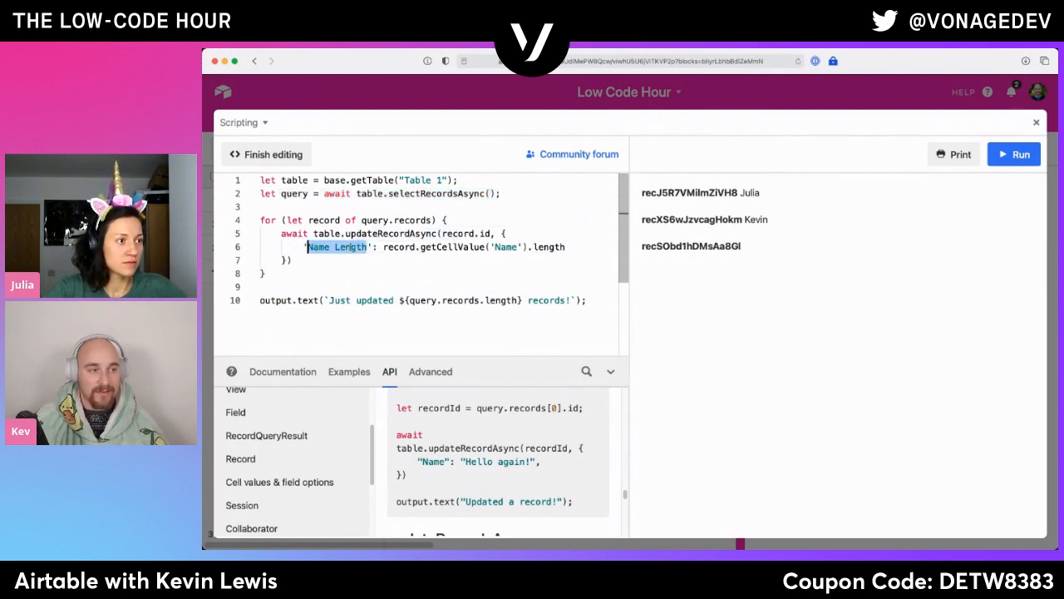
{"action": "left_click", "coordinate": [408, 247]}
{"action": "left_click_drag", "start_coordinate": [409, 248], "coordinate": [512, 248]}
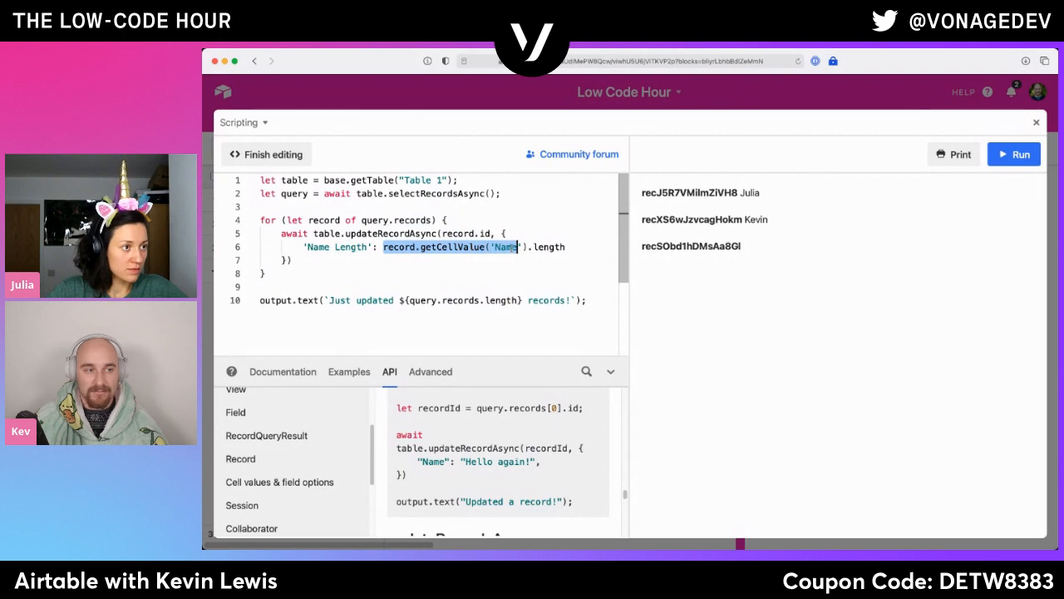
{"action": "double_click", "coordinate": [513, 248]}
{"action": "left_click", "coordinate": [565, 247]}
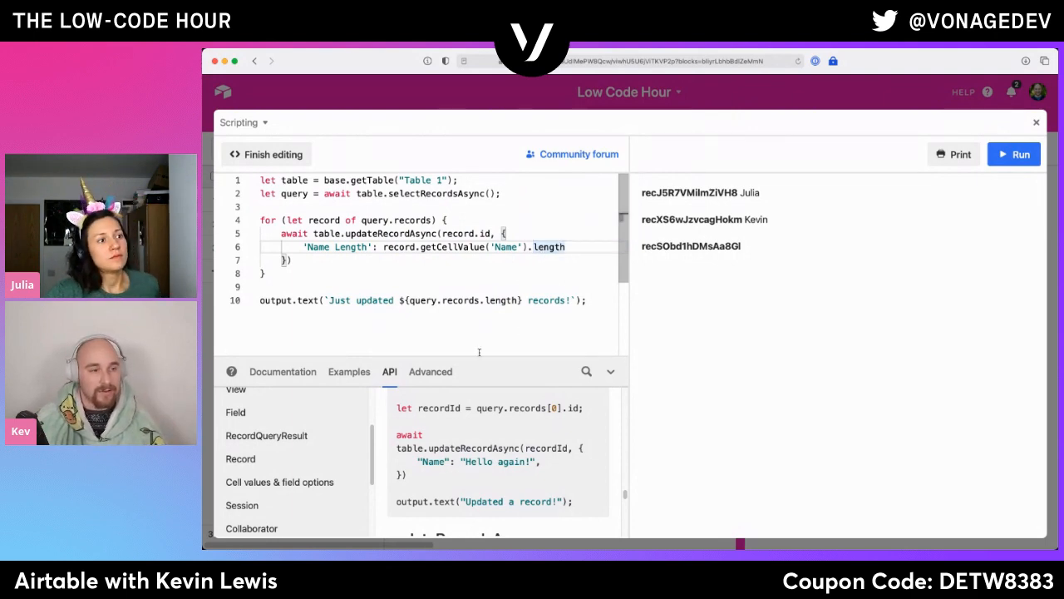
{"action": "double_click", "coordinate": [273, 304]}
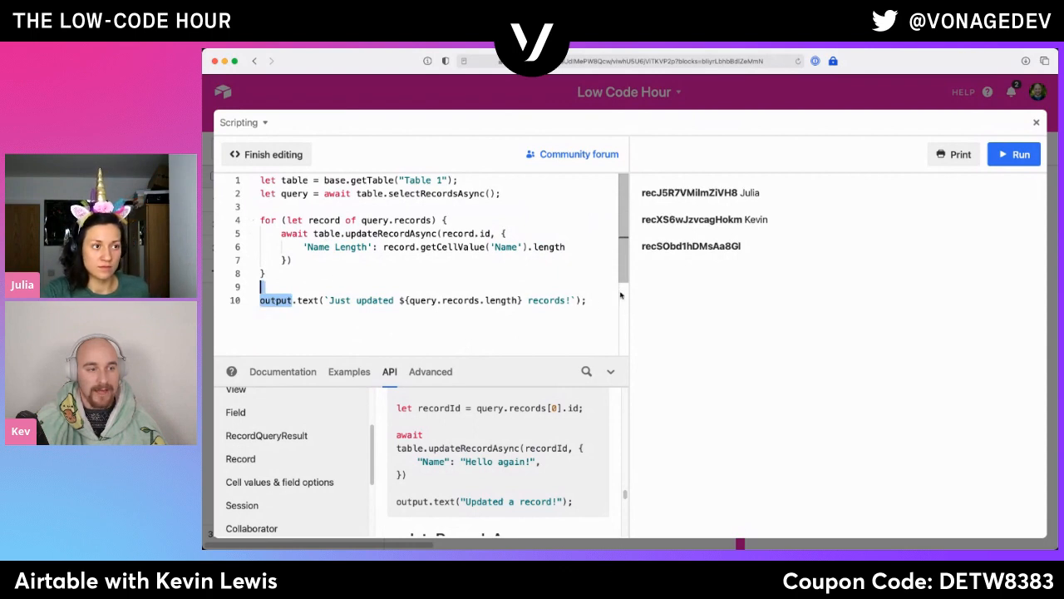
{"action": "left_click", "coordinate": [261, 284]}
- Leave the full-screen script editor and run the script from the dashboard beside Table 1
{"action": "left_click", "coordinate": [1031, 156]}
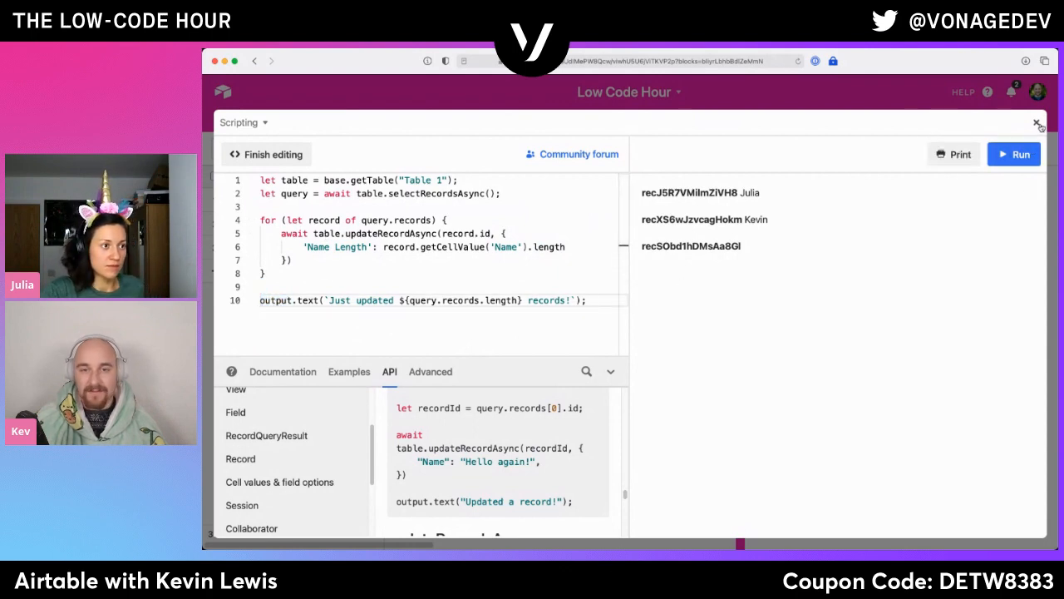
{"action": "left_click", "coordinate": [1037, 125]}
{"action": "left_click", "coordinate": [803, 215]}
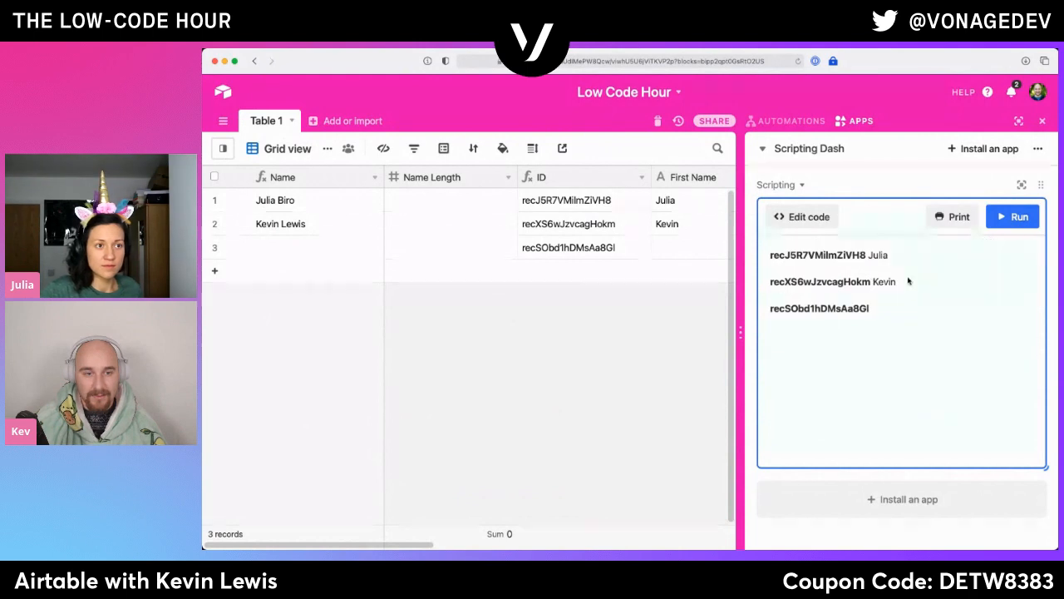
{"action": "left_click", "coordinate": [1016, 217]}
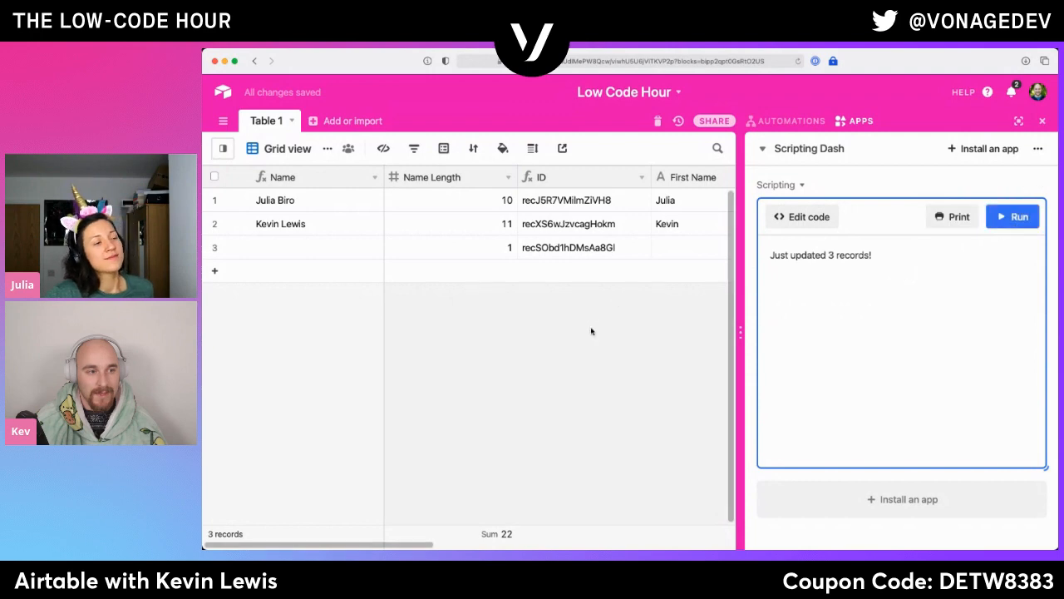
- Check the third record's Name and Name Length cells in the Table 1 grid
{"action": "left_click", "coordinate": [503, 255]}
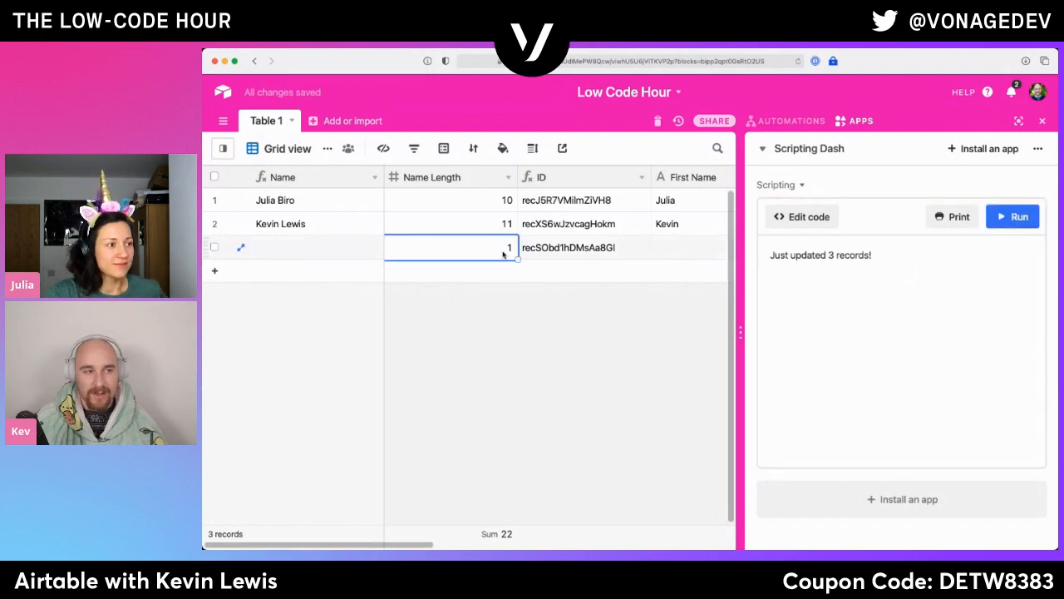
{"action": "left_click", "coordinate": [308, 252]}
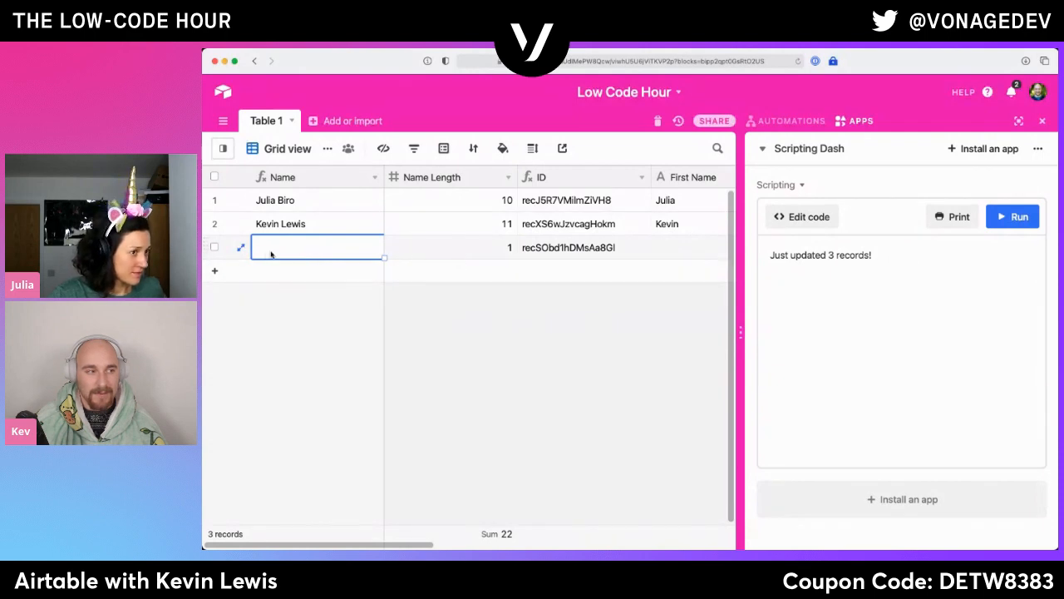
{"action": "left_click", "coordinate": [276, 253]}
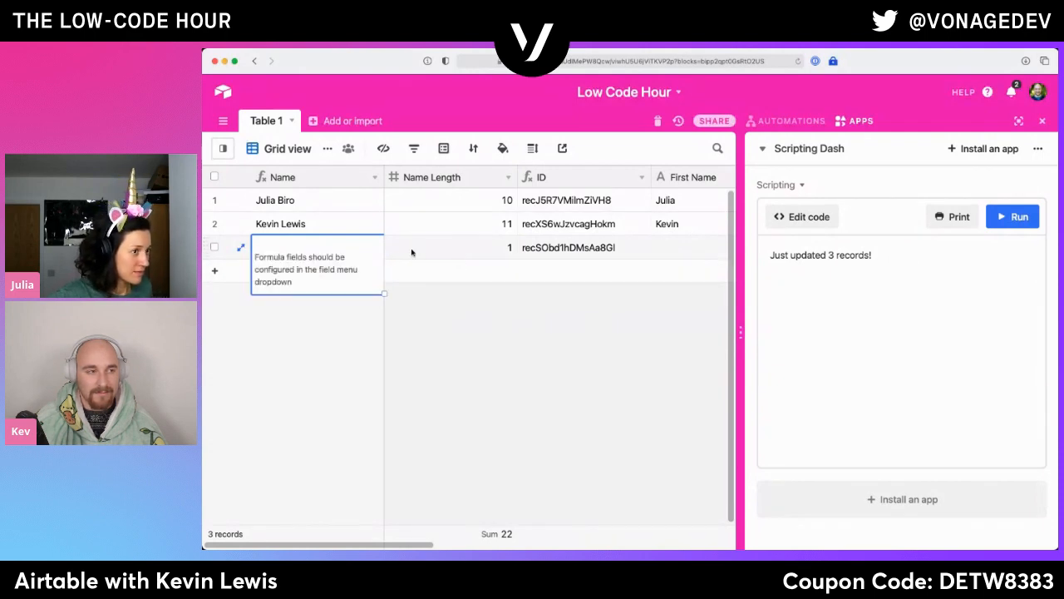
{"action": "left_click", "coordinate": [495, 252]}
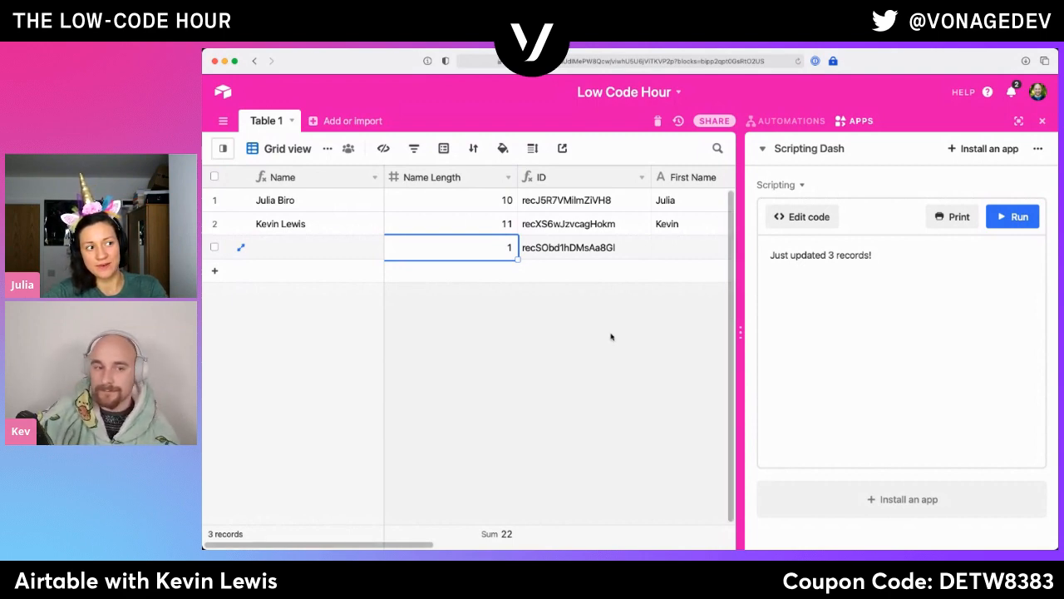
- Widen the Table 1 grid by narrowing the apps area, and bring the Email and Status fields into view
{"action": "left_click", "coordinate": [744, 334]}
{"action": "left_click_drag", "start_coordinate": [745, 334], "coordinate": [781, 331]}
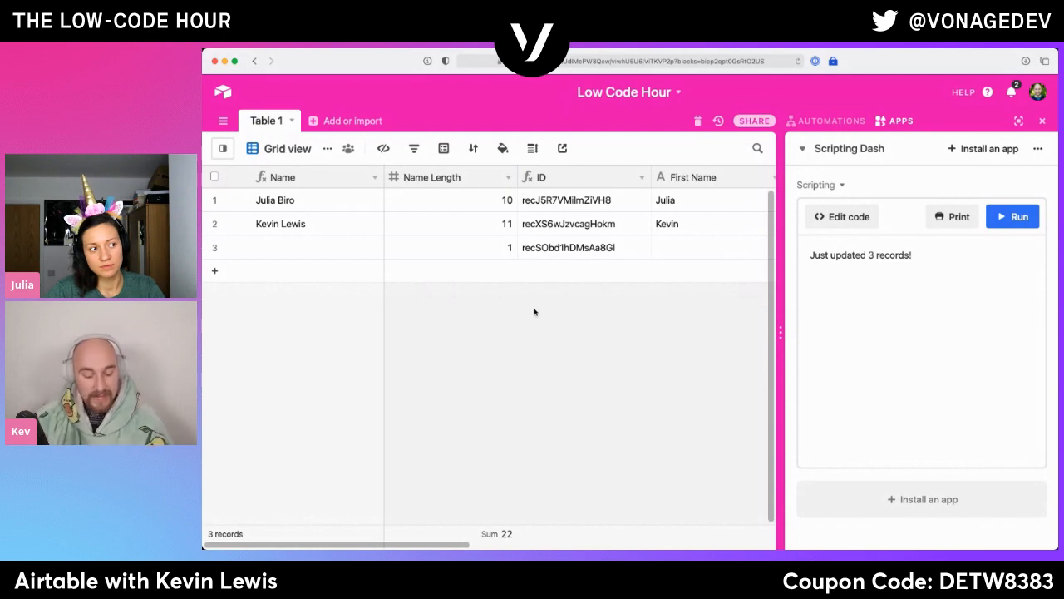
{"action": "scroll", "coordinate": [629, 346], "scroll_direction": "right", "scroll_amount": 5}
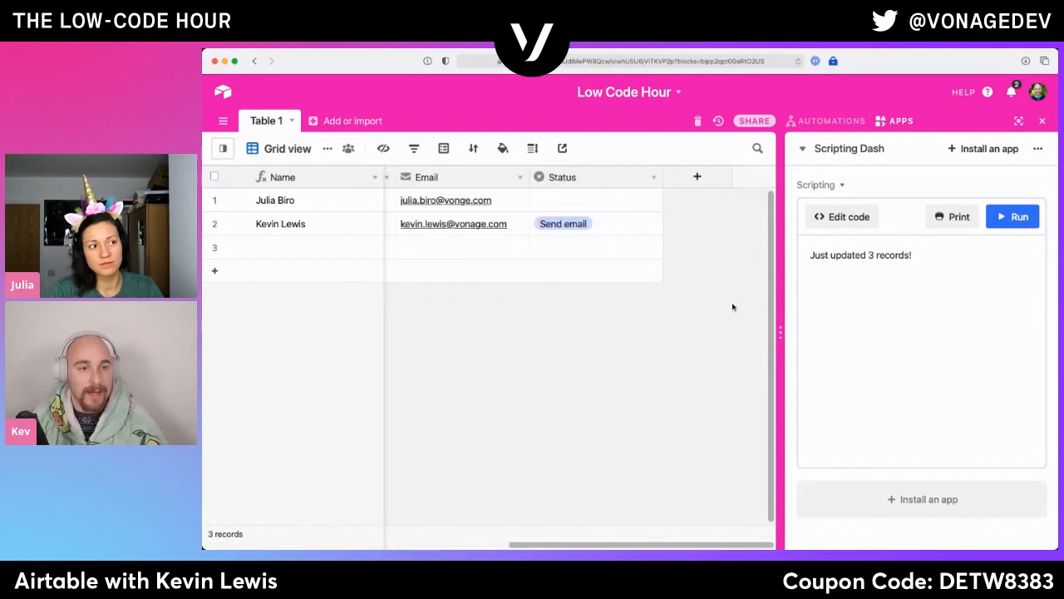
- Duplicate the Scripting app in the Scripting Dash dashboard
{"action": "left_click", "coordinate": [863, 216]}
{"action": "left_click", "coordinate": [484, 300]}
{"action": "left_click", "coordinate": [864, 98]}
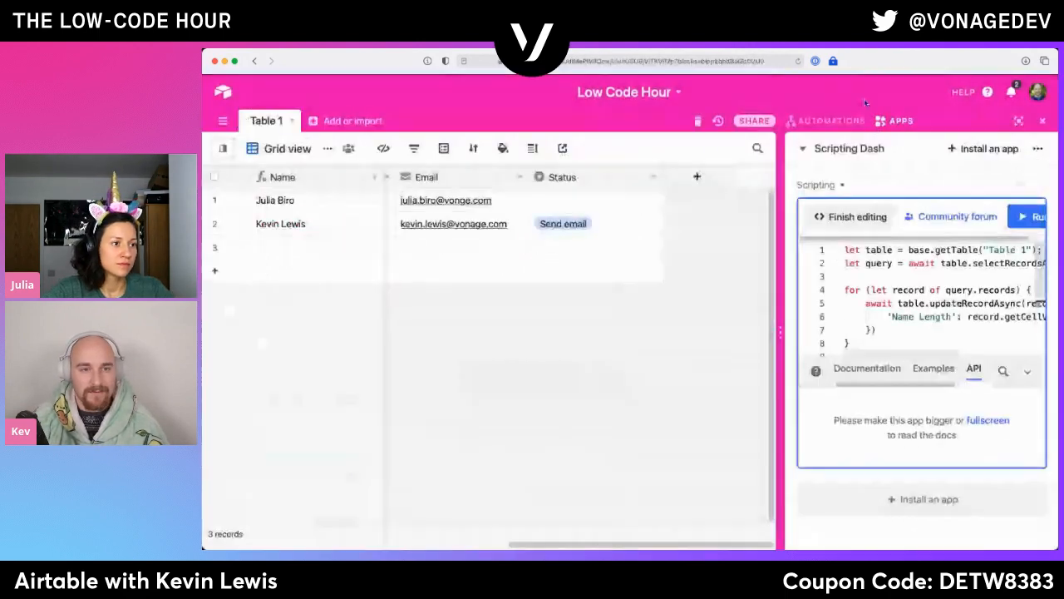
{"action": "left_click", "coordinate": [819, 184]}
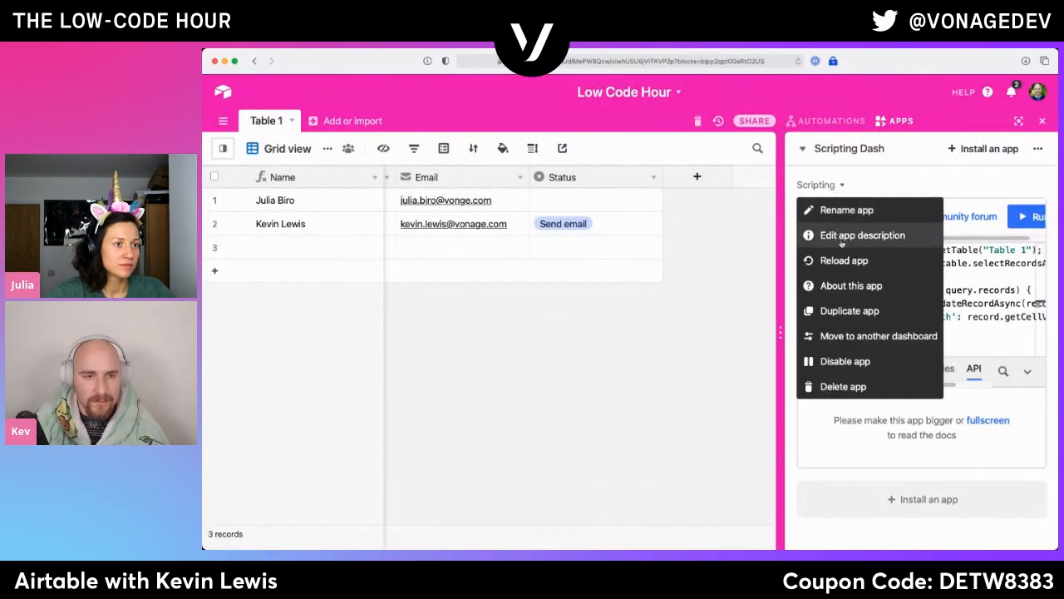
{"action": "left_click", "coordinate": [850, 311]}
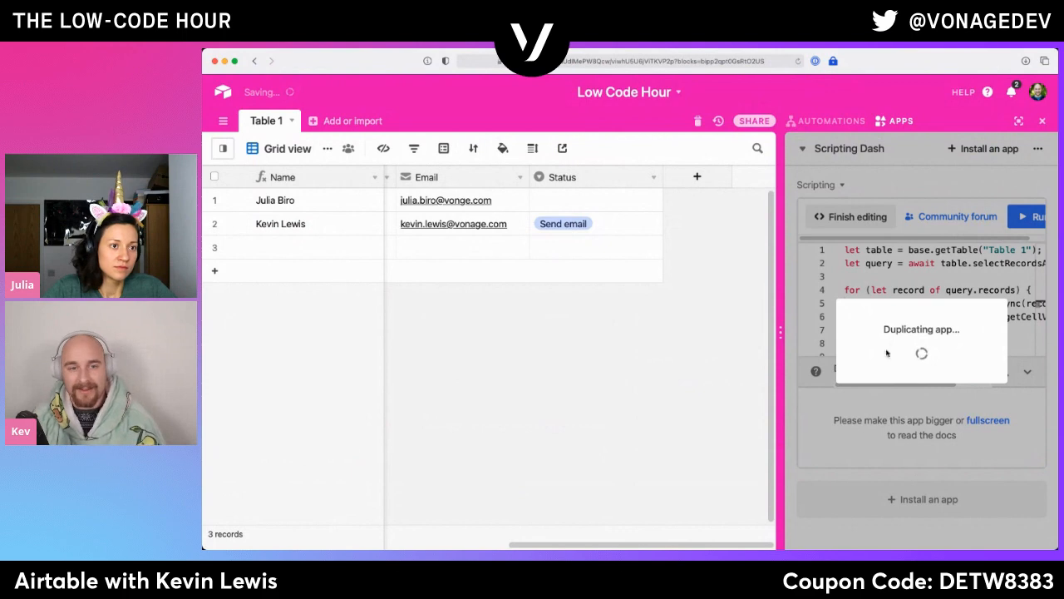
{"action": "left_click", "coordinate": [865, 256]}
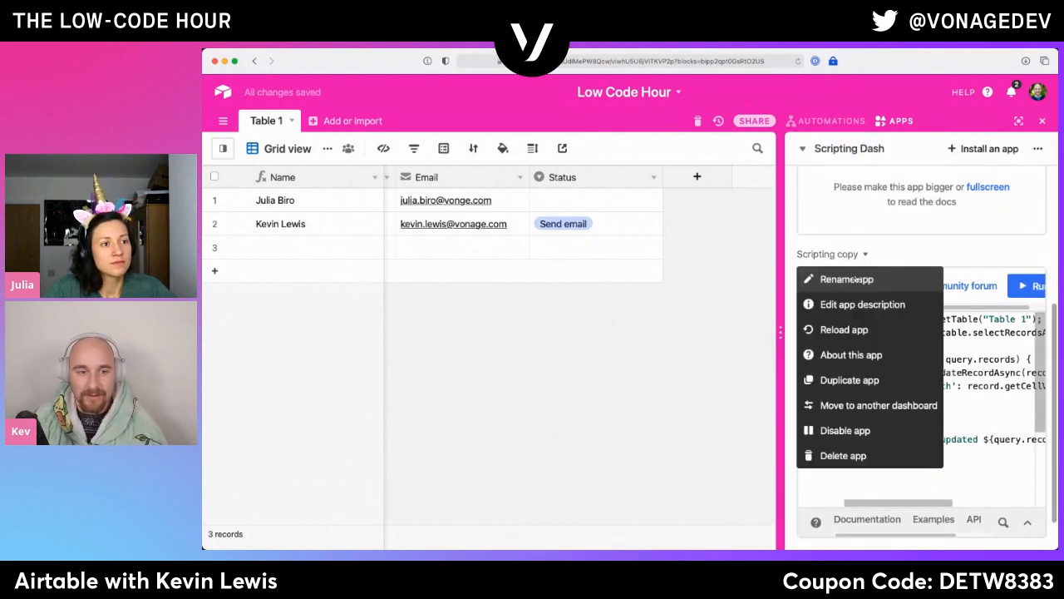
{"action": "left_click", "coordinate": [857, 279]}
{"action": "key", "text": "Escape"}
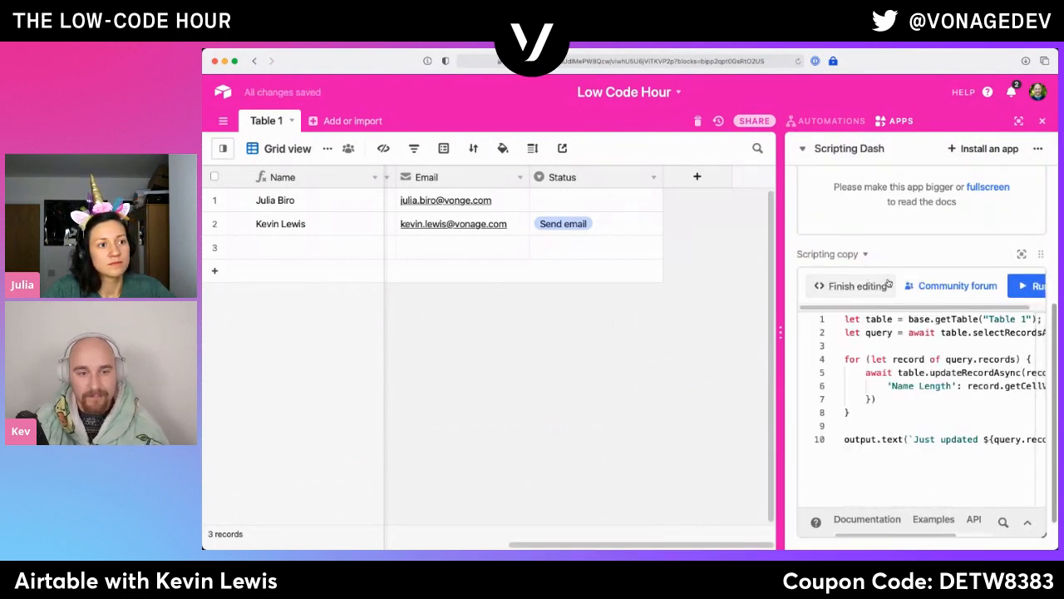
- Open the Scripting copy app in full screen and browse its list of example scripts
{"action": "left_click", "coordinate": [852, 286]}
{"action": "left_click", "coordinate": [856, 286]}
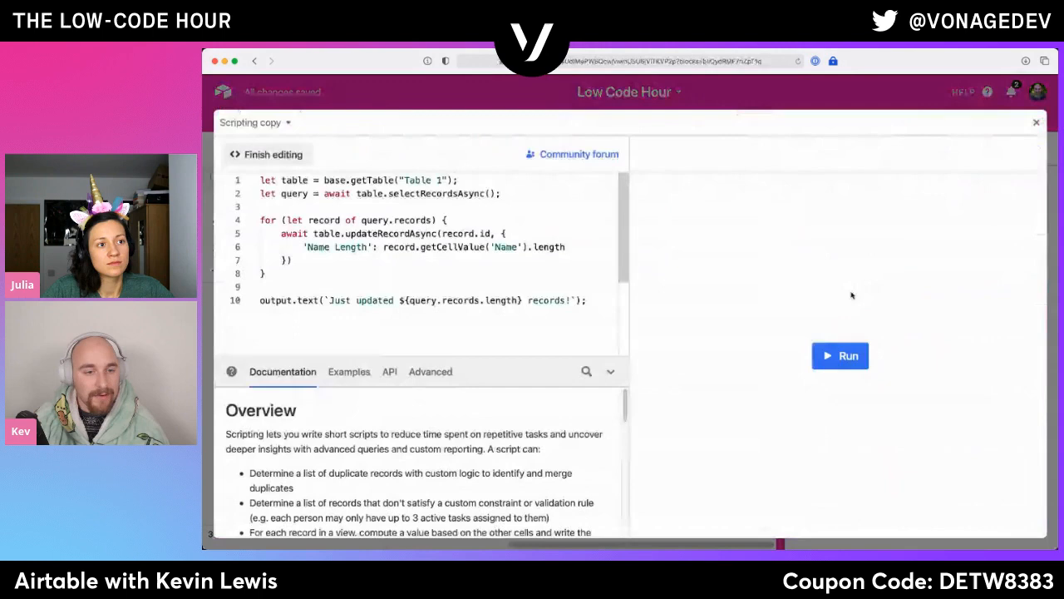
{"action": "left_click", "coordinate": [365, 372]}
{"action": "scroll", "coordinate": [289, 453], "scroll_direction": "down", "scroll_amount": 1}
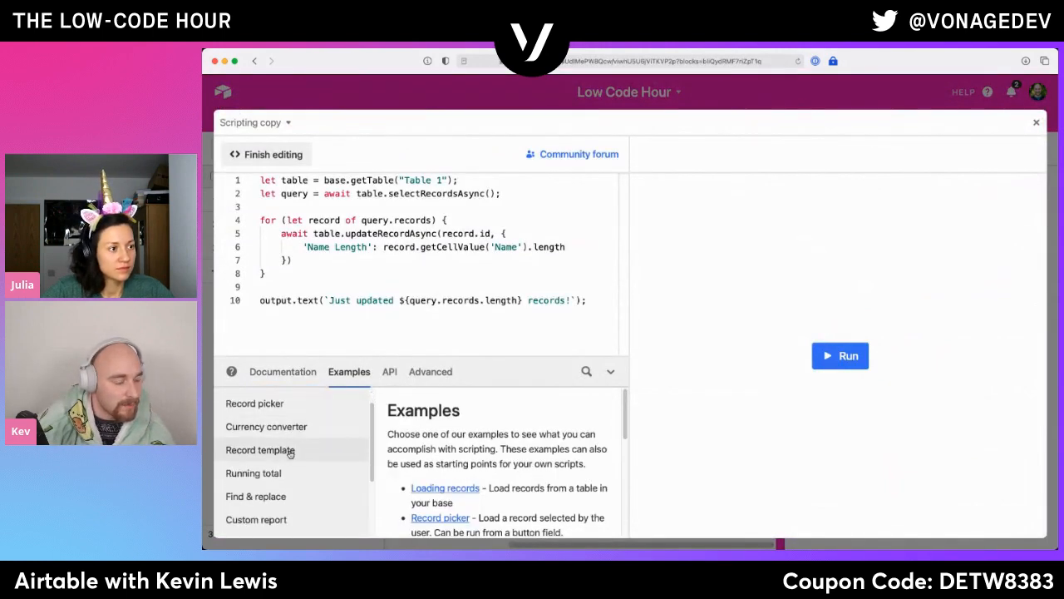
{"action": "scroll", "coordinate": [290, 458], "scroll_direction": "down", "scroll_amount": 2}
{"action": "scroll", "coordinate": [289, 470], "scroll_direction": "down", "scroll_amount": 2}
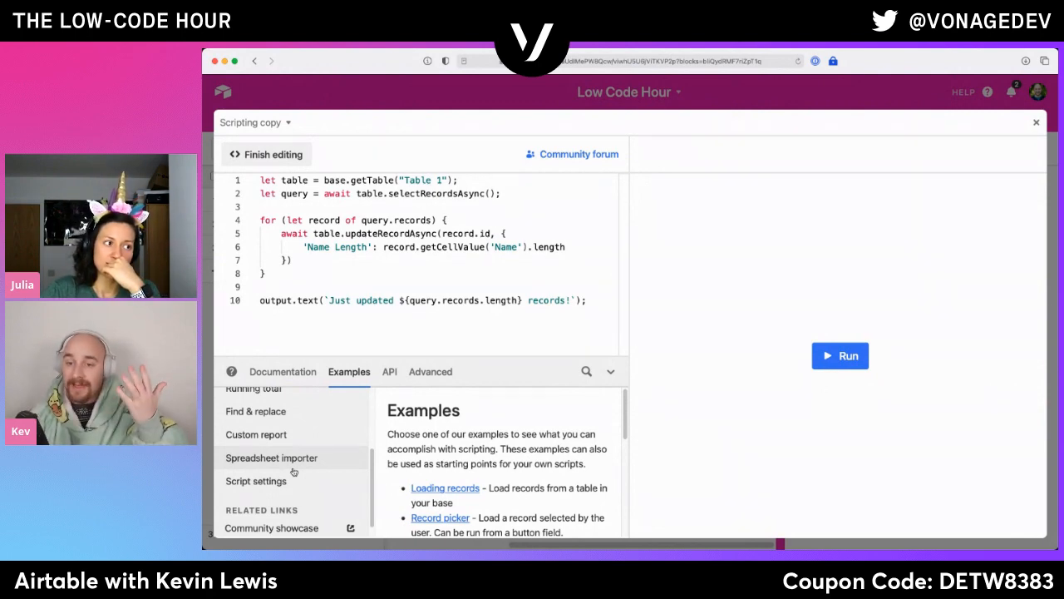
- Delete all of the code in the Scripting copy app's editor
{"action": "left_click", "coordinate": [348, 329]}
{"action": "key", "text": "super+a"}
{"action": "key", "text": "BackSpace"}
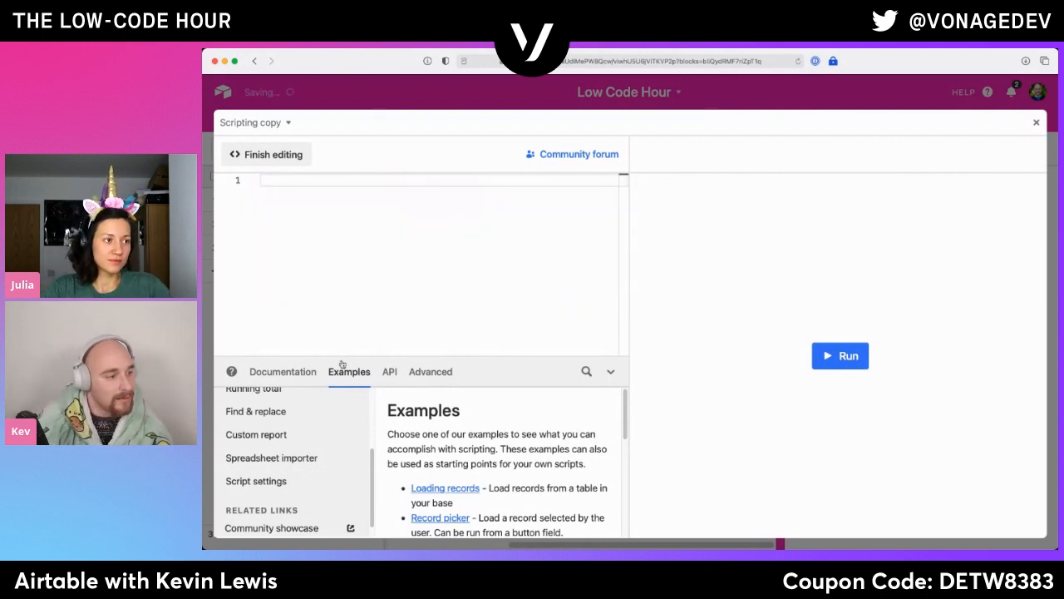
- Examine the Loading records example script
{"action": "scroll", "coordinate": [297, 489], "scroll_direction": "up", "scroll_amount": 2}
{"action": "scroll", "coordinate": [291, 482], "scroll_direction": "up", "scroll_amount": 3}
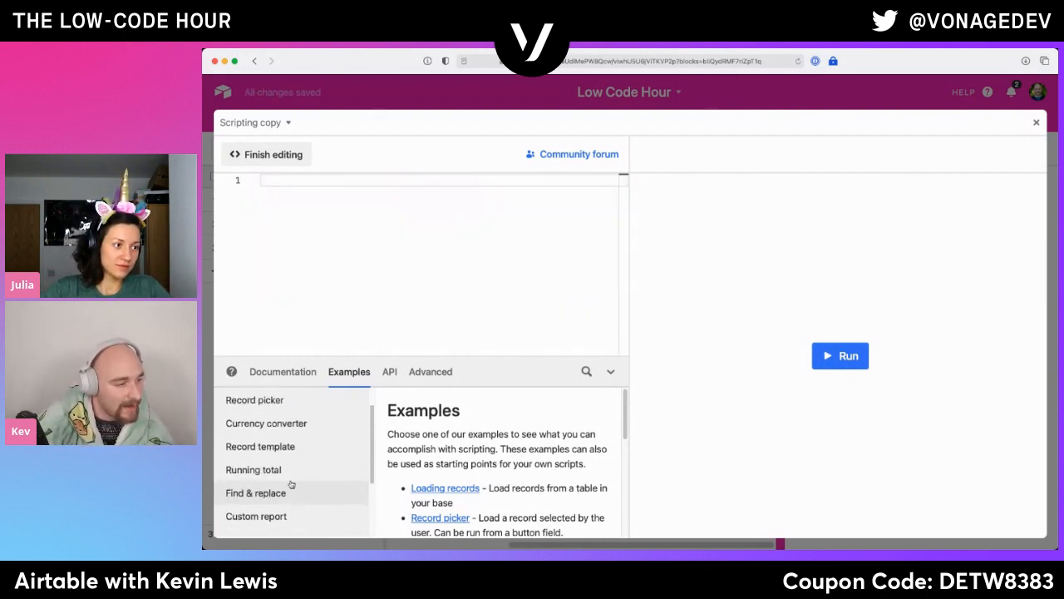
{"action": "left_click", "coordinate": [260, 407]}
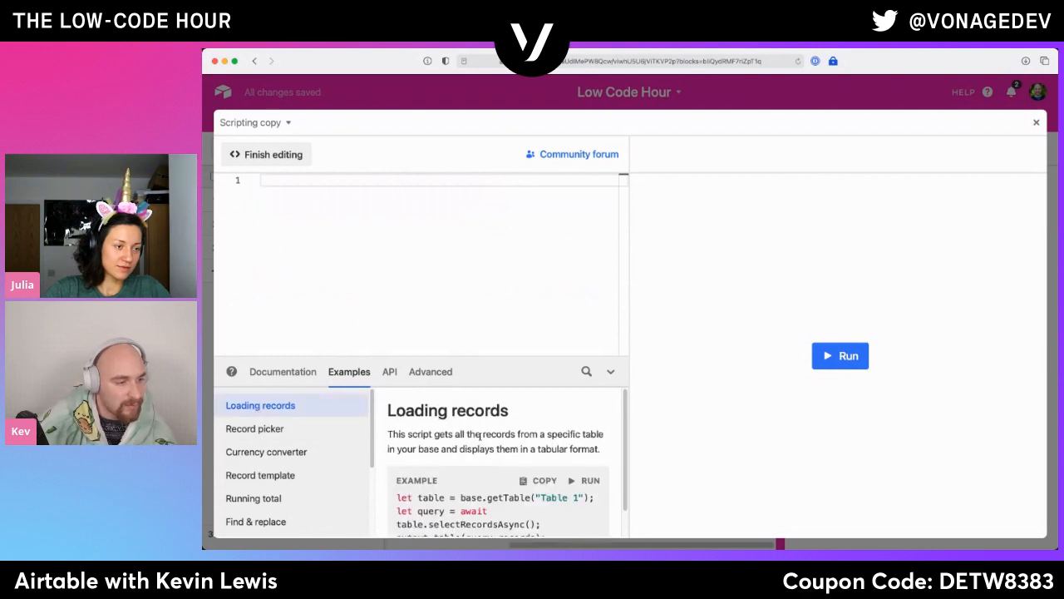
{"action": "scroll", "coordinate": [480, 450], "scroll_direction": "down", "scroll_amount": 1}
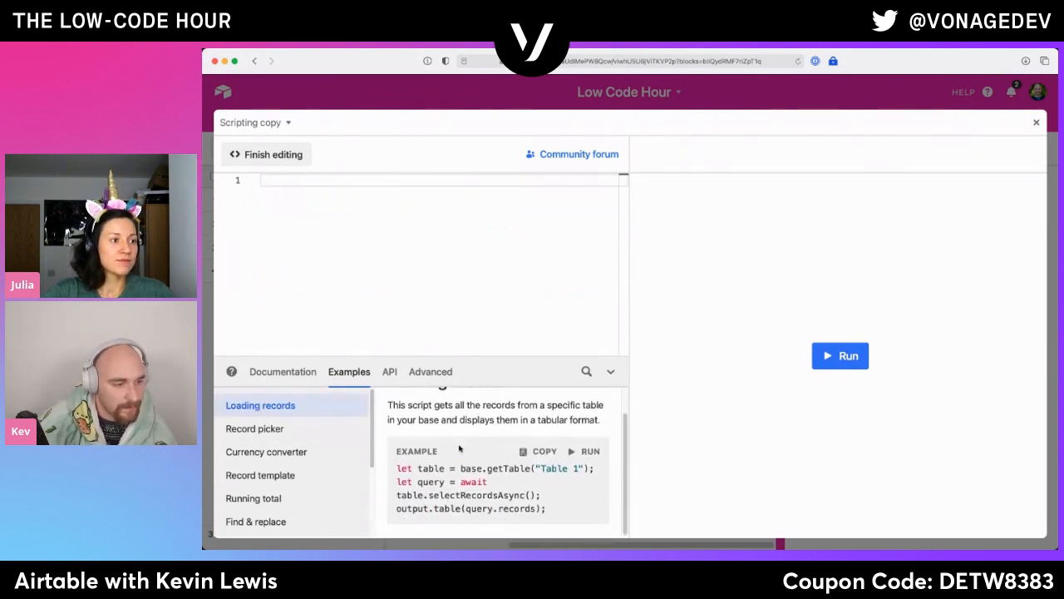
- Copy the line let table = base.getTable("Table 1"); from the Record picker example into the empty script
{"action": "left_click", "coordinate": [266, 428]}
{"action": "scroll", "coordinate": [516, 428], "scroll_direction": "down", "scroll_amount": 6}
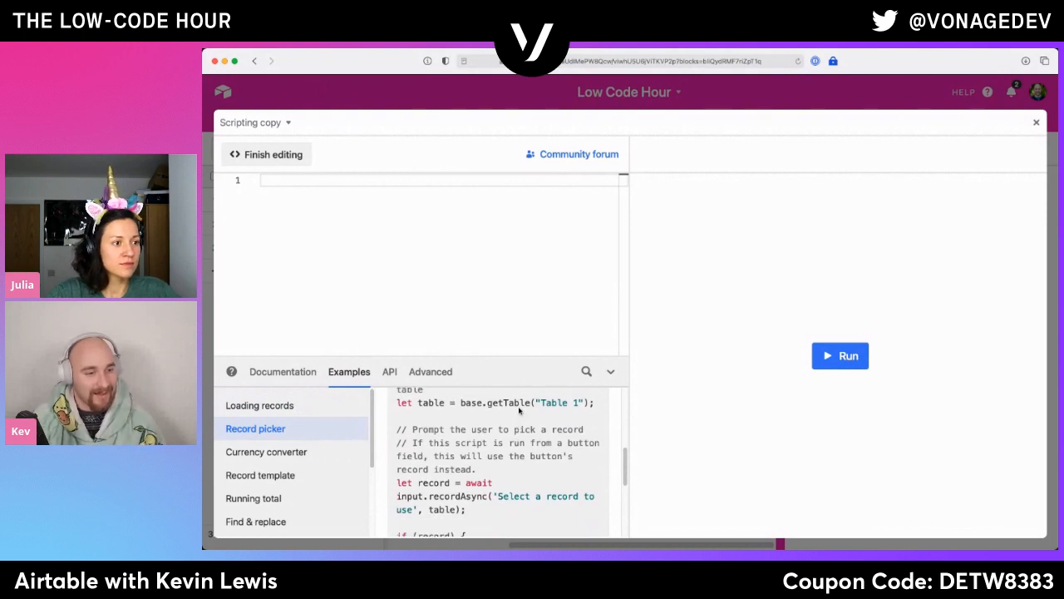
{"action": "triple_click", "coordinate": [521, 403]}
{"action": "left_click", "coordinate": [369, 230]}
{"action": "key", "text": "ctrl+v"}
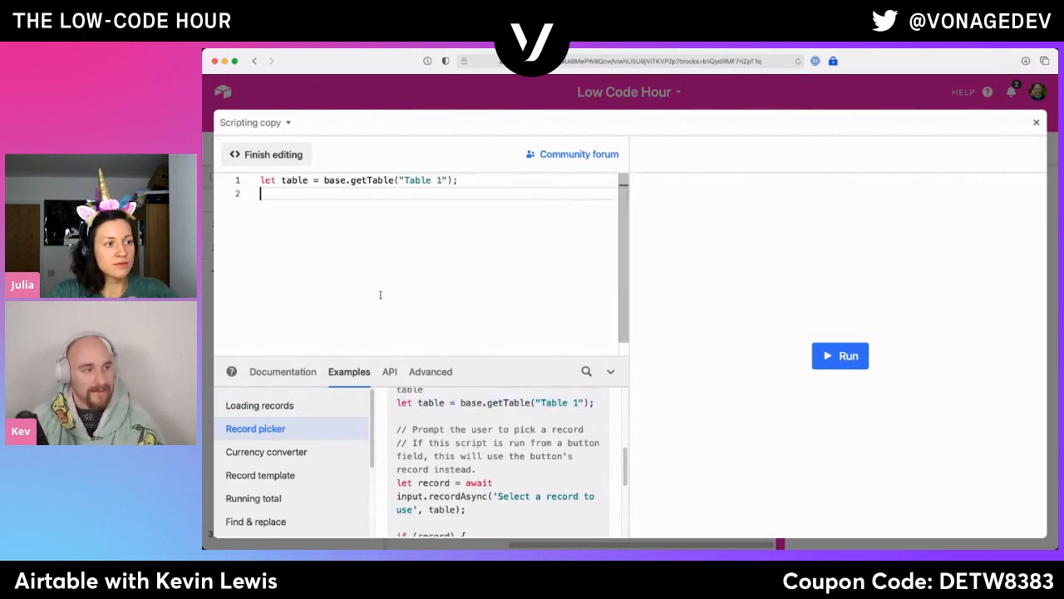
- Copy the example's let record = await input.recordAsync('Select a record to use', table); statement onto line 2 of the script
{"action": "scroll", "coordinate": [479, 496], "scroll_direction": "down", "scroll_amount": 1}
{"action": "scroll", "coordinate": [479, 496], "scroll_direction": "down", "scroll_amount": 1}
{"action": "triple_click", "coordinate": [476, 452]}
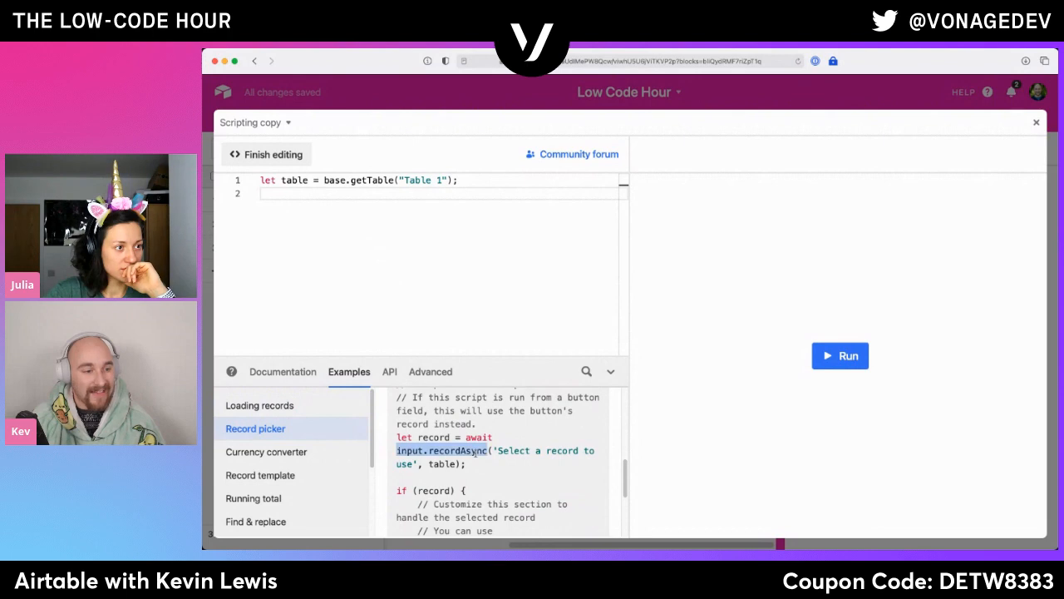
{"action": "left_click", "coordinate": [387, 247]}
{"action": "key", "text": "ctrl+v"}
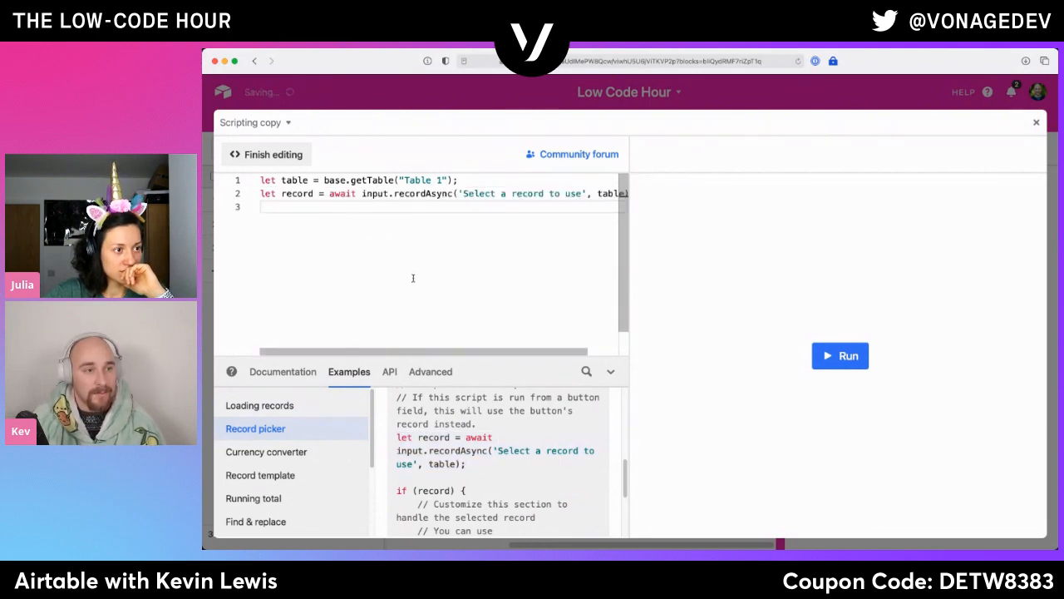
- Copy the Record picker example from let record through the closing brace into the script and delete its three comment lines
{"action": "scroll", "coordinate": [508, 461], "scroll_direction": "down", "scroll_amount": 5}
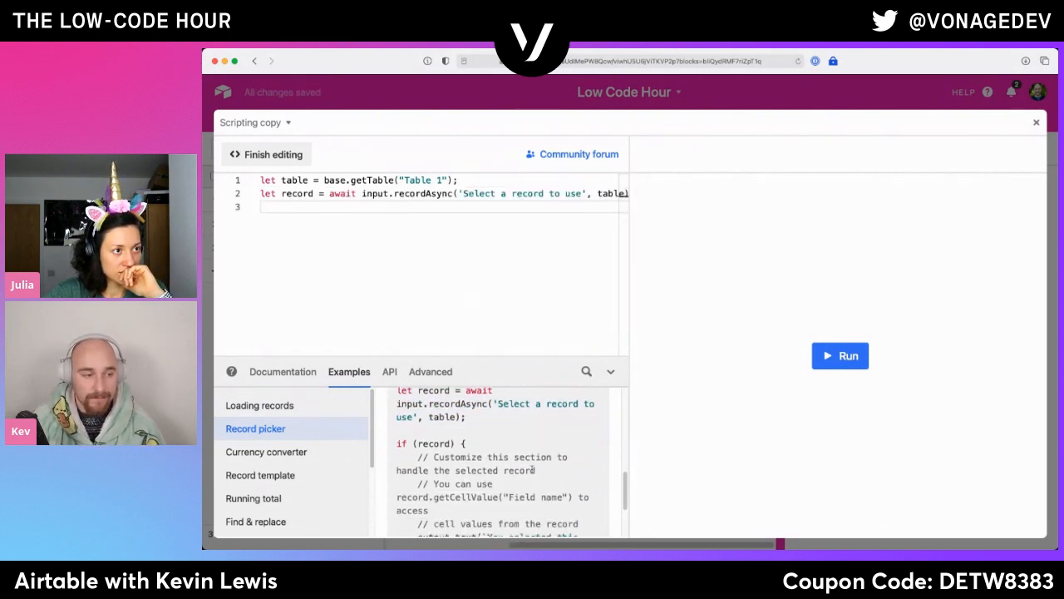
{"action": "scroll", "coordinate": [480, 467], "scroll_direction": "down", "scroll_amount": 2}
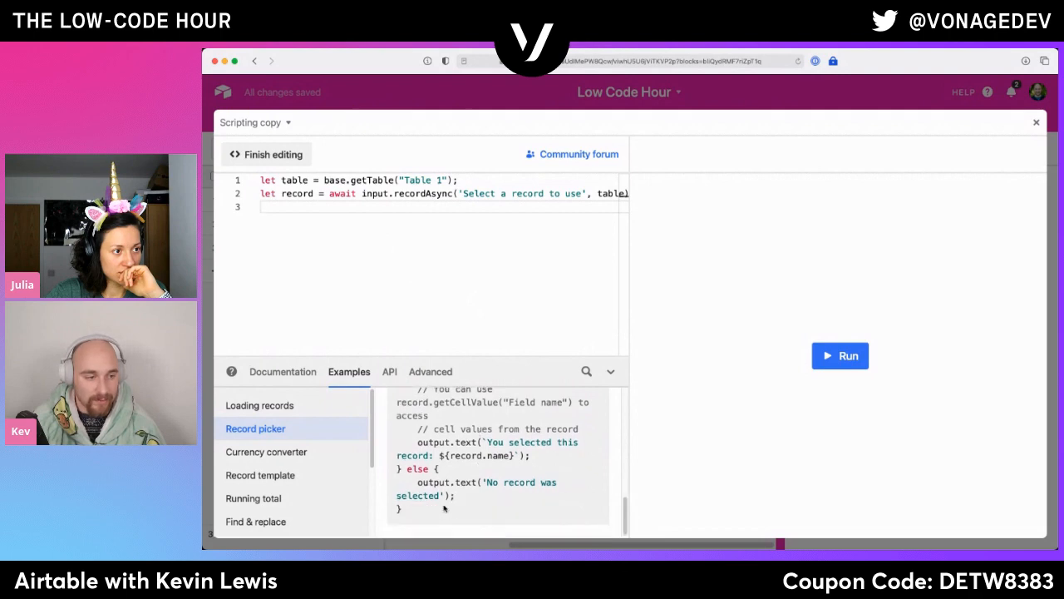
{"action": "scroll", "coordinate": [441, 499], "scroll_direction": "up", "scroll_amount": 8}
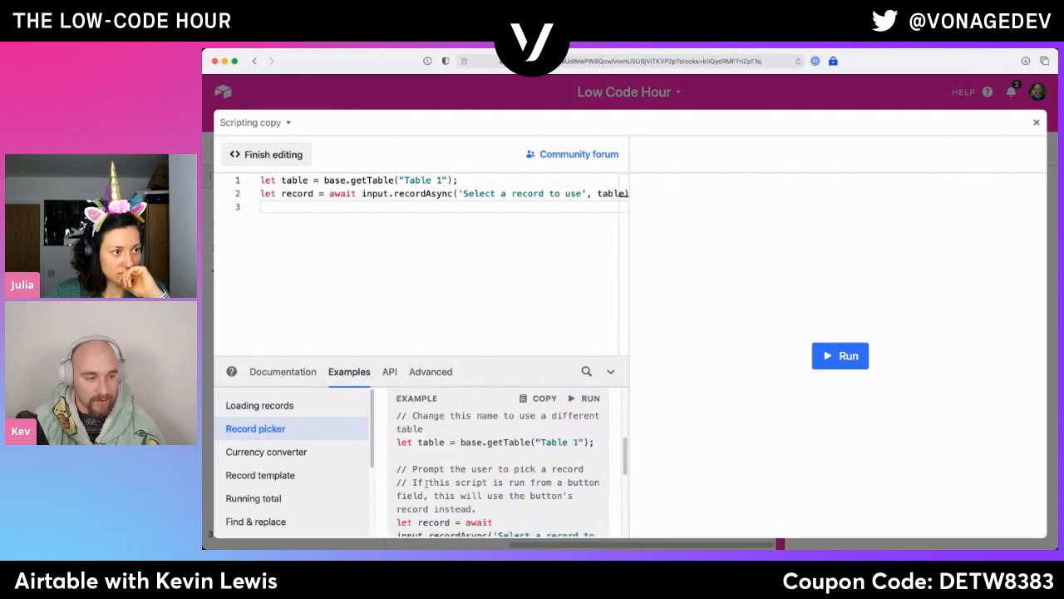
{"action": "left_click", "coordinate": [399, 522], "text": "shift"}
{"action": "key", "text": "super+c"}
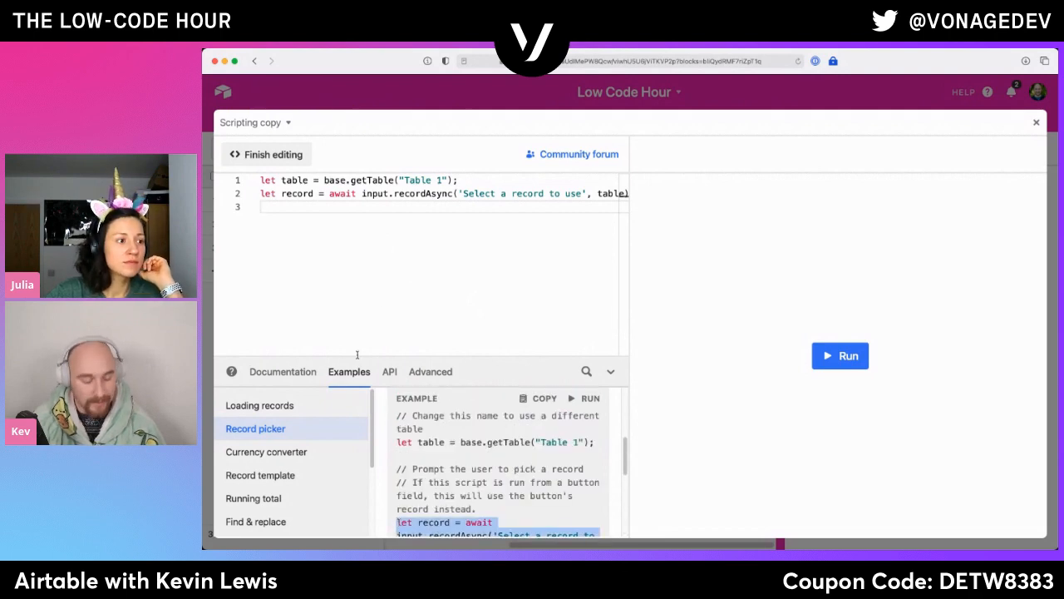
{"action": "left_click", "coordinate": [377, 267]}
{"action": "key", "text": "super+v"}
{"action": "left_click_drag", "start_coordinate": [372, 259], "coordinate": [369, 236]}
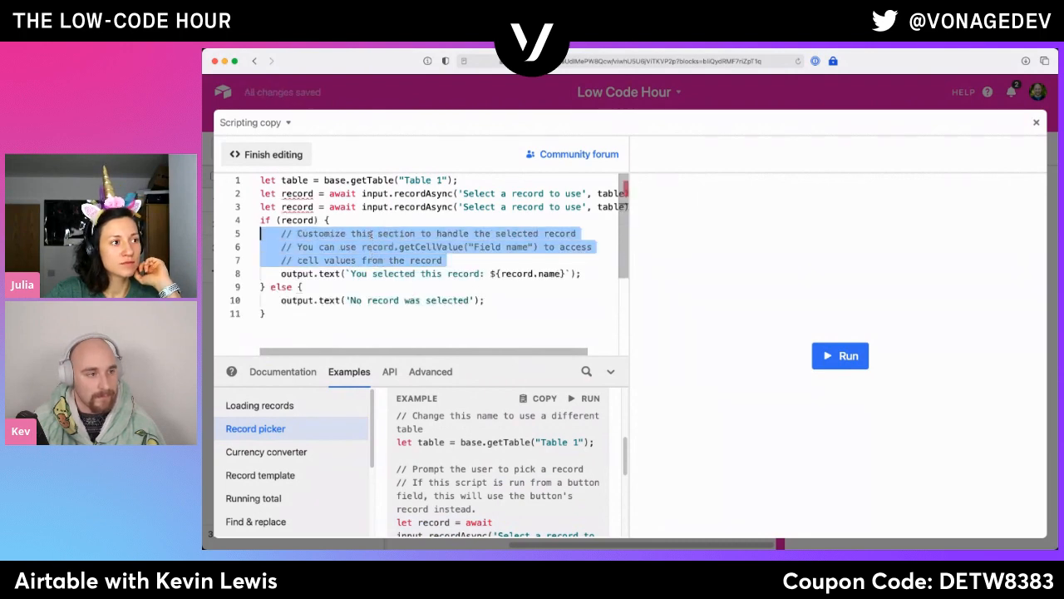
{"action": "key", "text": "BackSpace"}
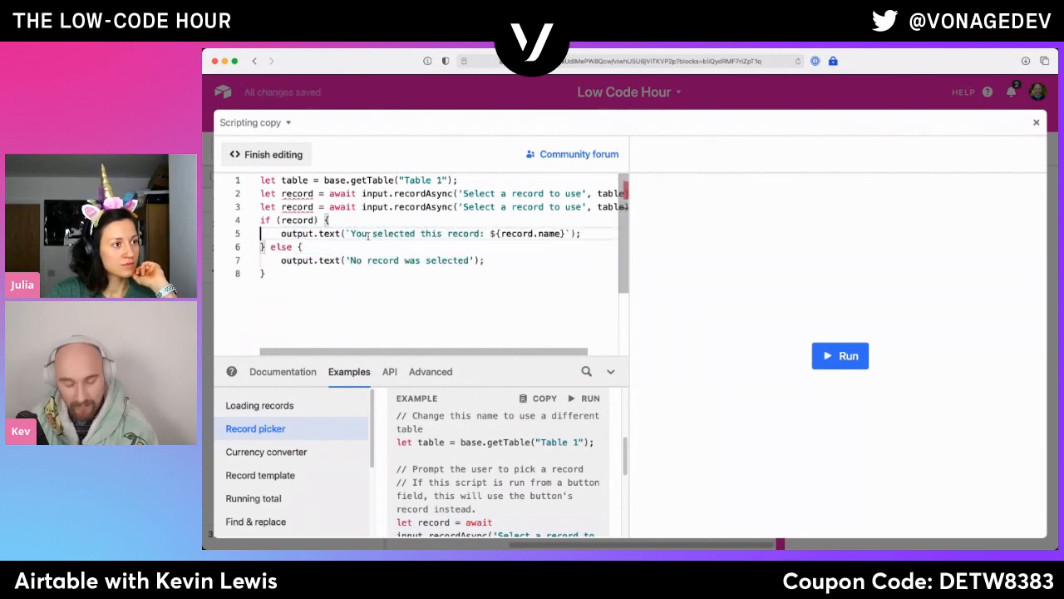
- Run the script and delete the duplicate let record declaration on line 3
{"action": "left_click", "coordinate": [840, 356]}
{"action": "left_click", "coordinate": [499, 234]}
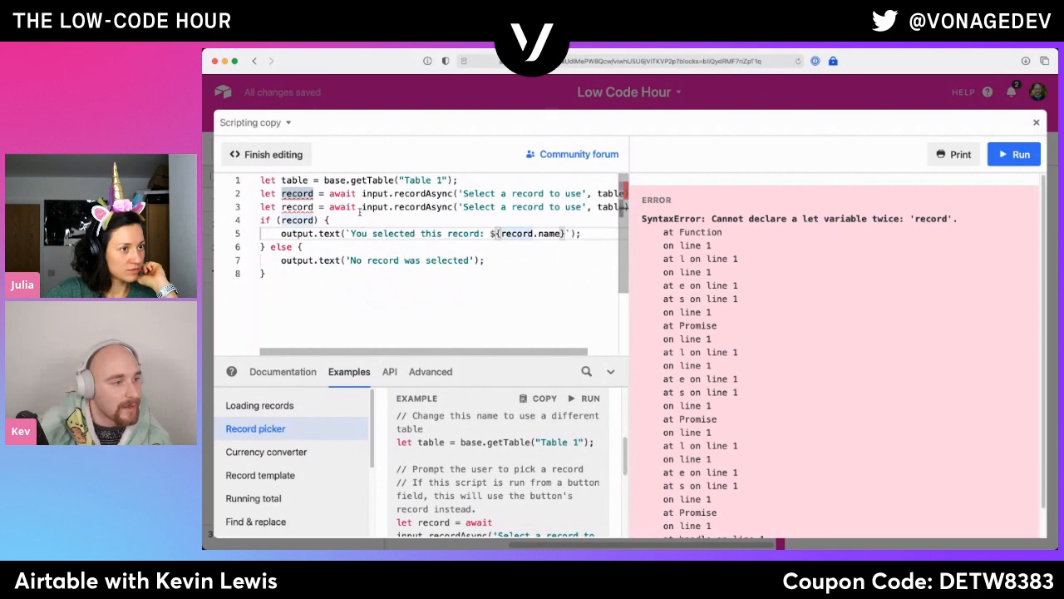
{"action": "triple_click", "coordinate": [360, 208]}
{"action": "key", "text": "BackSpace"}
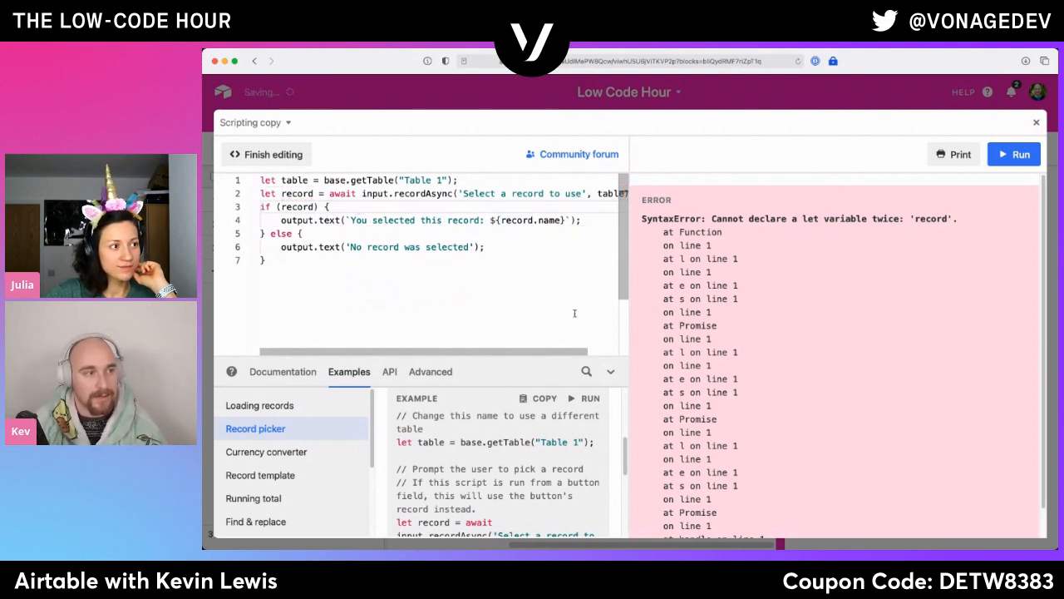
- Run the corrected script and pick the first record in the list
{"action": "left_click", "coordinate": [1021, 154]}
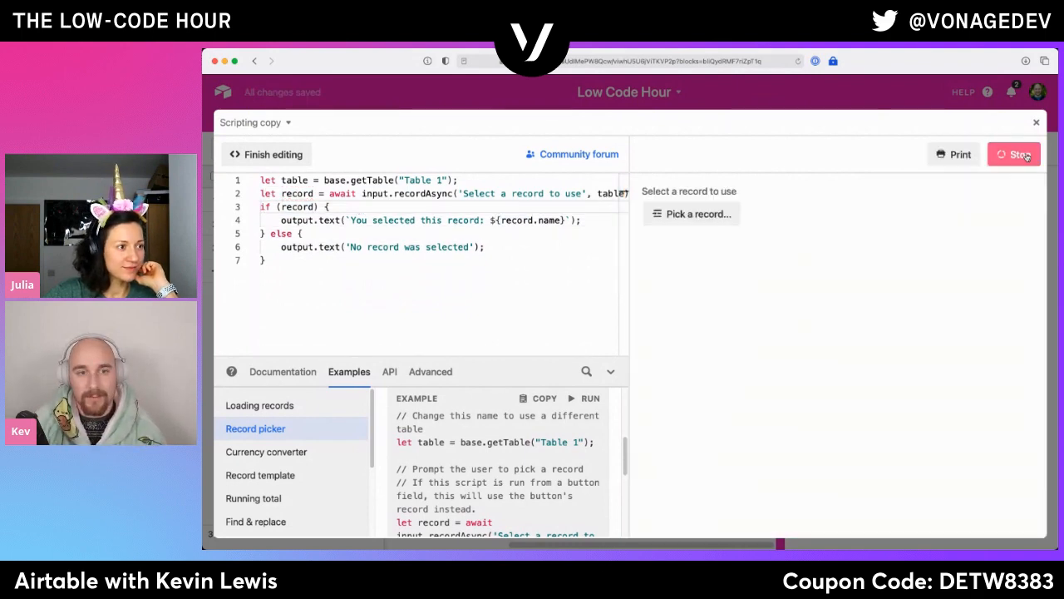
{"action": "left_click", "coordinate": [692, 214]}
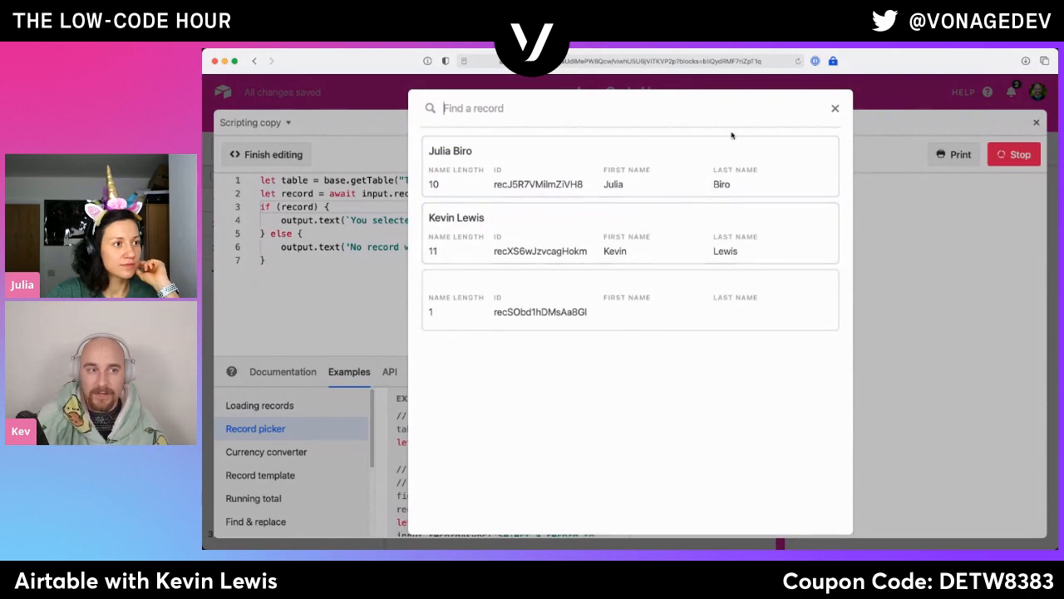
{"action": "left_click", "coordinate": [738, 176]}
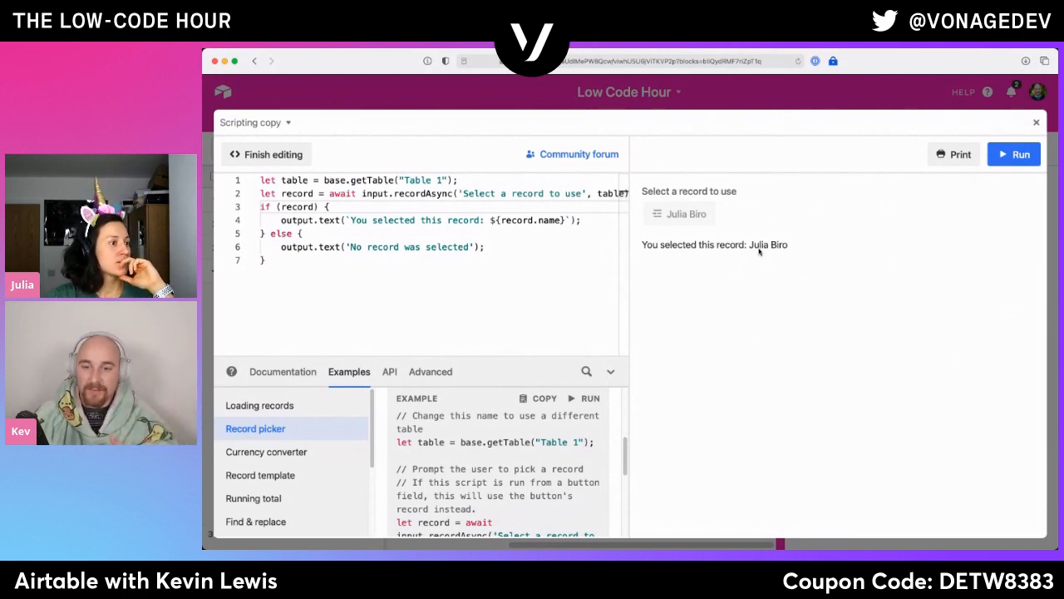
- Add a Button field to Table 1 with the label Send Email and the Solid purple style
{"action": "left_click", "coordinate": [1036, 123]}
{"action": "left_click", "coordinate": [698, 178]}
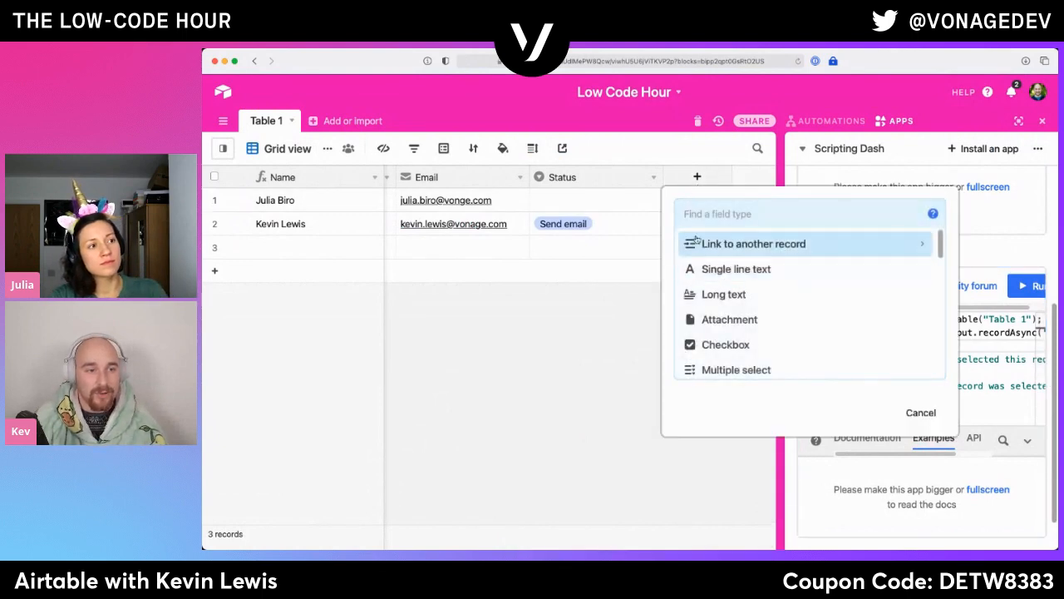
{"action": "scroll", "coordinate": [743, 304], "scroll_direction": "down", "scroll_amount": 5}
{"action": "scroll", "coordinate": [741, 301], "scroll_direction": "down", "scroll_amount": 8}
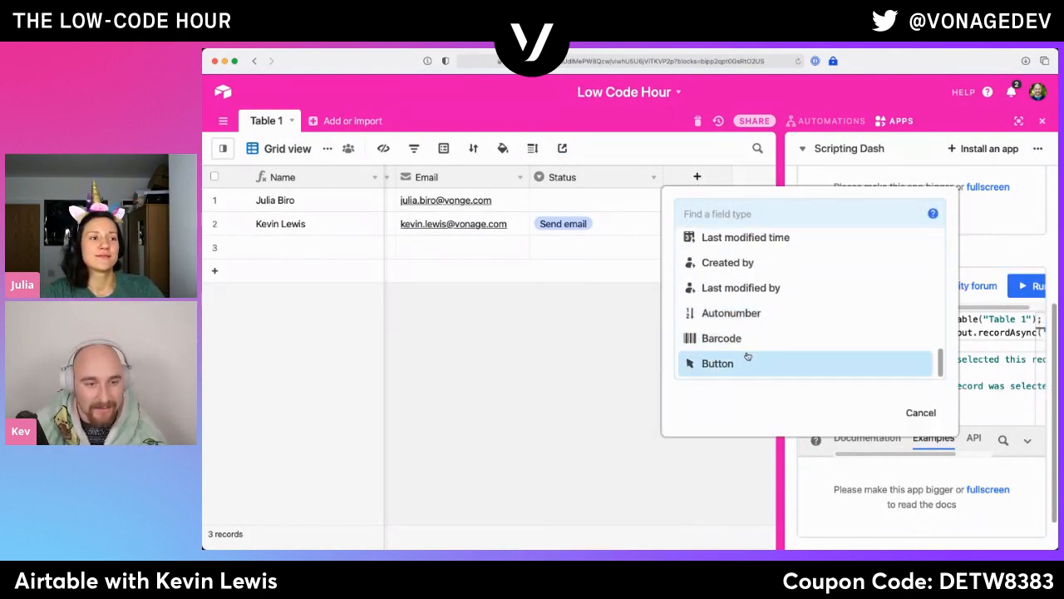
{"action": "left_click", "coordinate": [748, 359]}
{"action": "double_click", "coordinate": [760, 292]}
{"action": "triple_click", "coordinate": [760, 292]}
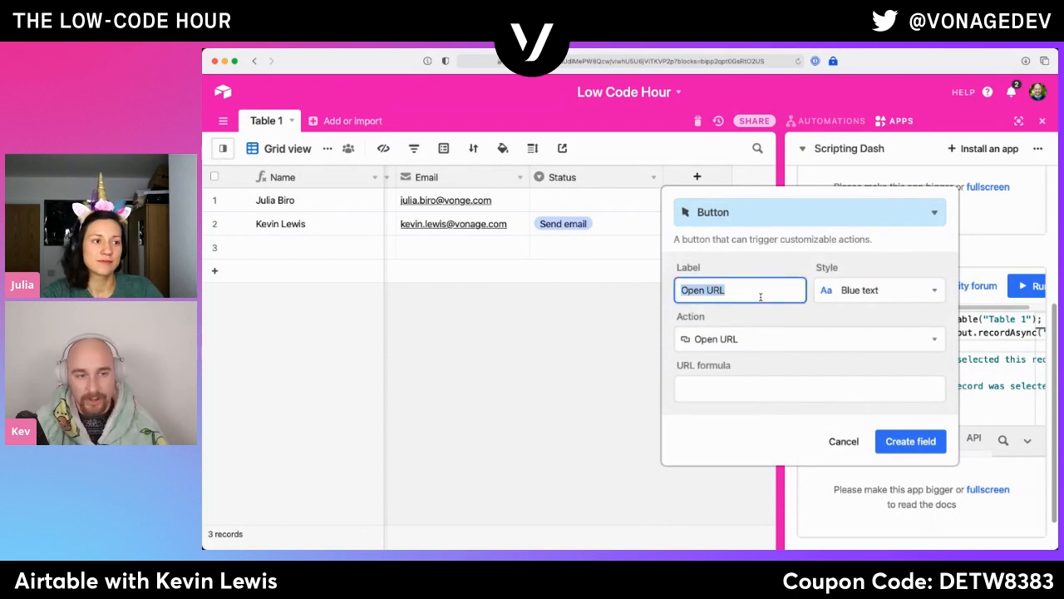
{"action": "type", "text": "Send Email"}
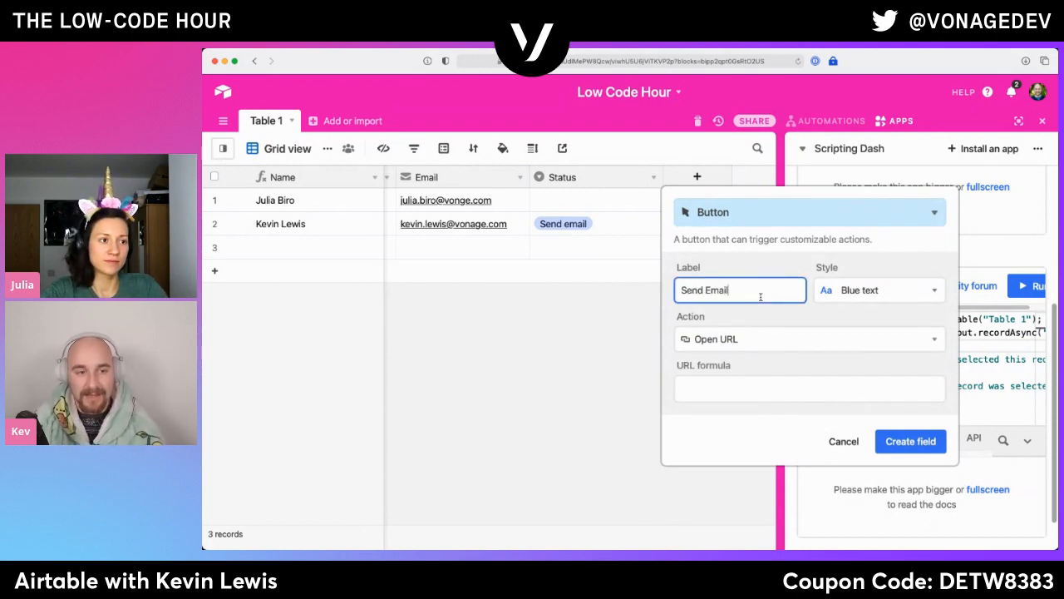
{"action": "left_click", "coordinate": [880, 289]}
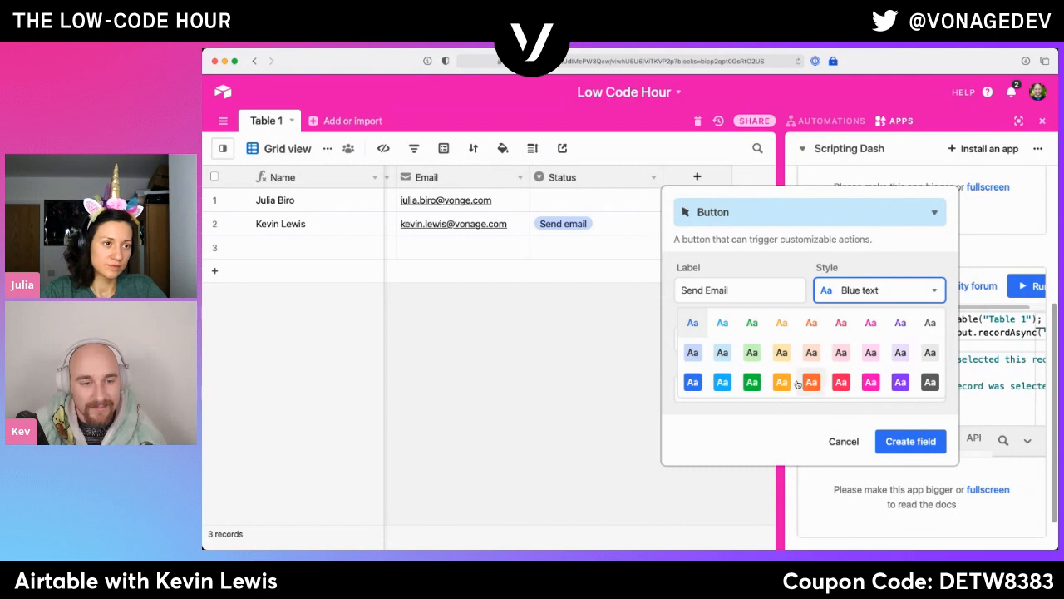
{"action": "left_click", "coordinate": [901, 381]}
- Set the button's action to Run script with the Scripting Dash dashboard and the Scripting copy app, and create the field
{"action": "left_click", "coordinate": [784, 349]}
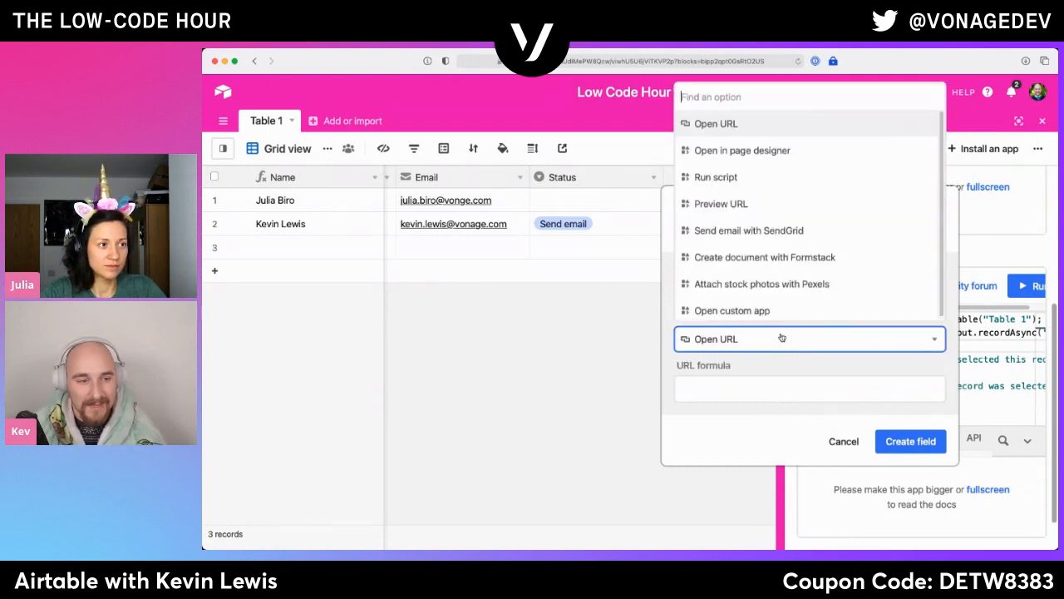
{"action": "left_click", "coordinate": [783, 179]}
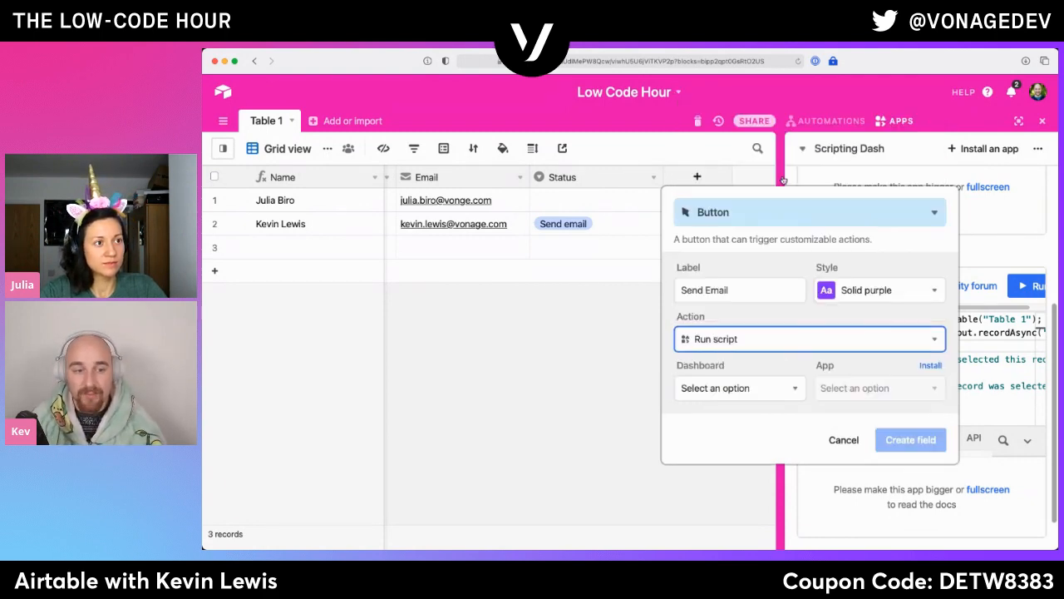
{"action": "left_click", "coordinate": [782, 390]}
{"action": "left_click", "coordinate": [738, 475]}
{"action": "left_click", "coordinate": [835, 396]}
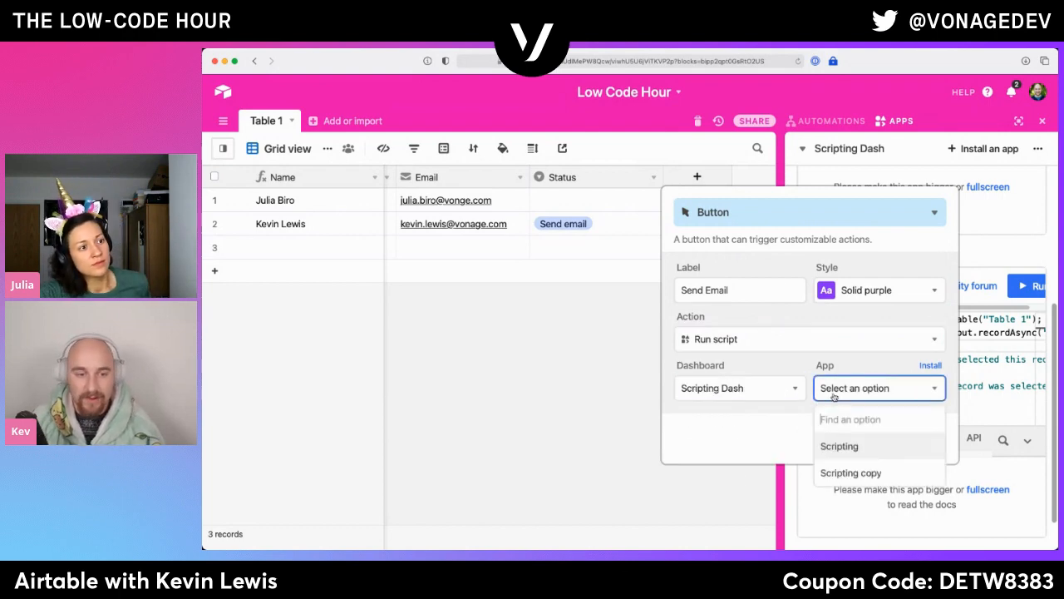
{"action": "left_click", "coordinate": [852, 470]}
{"action": "left_click", "coordinate": [905, 440]}
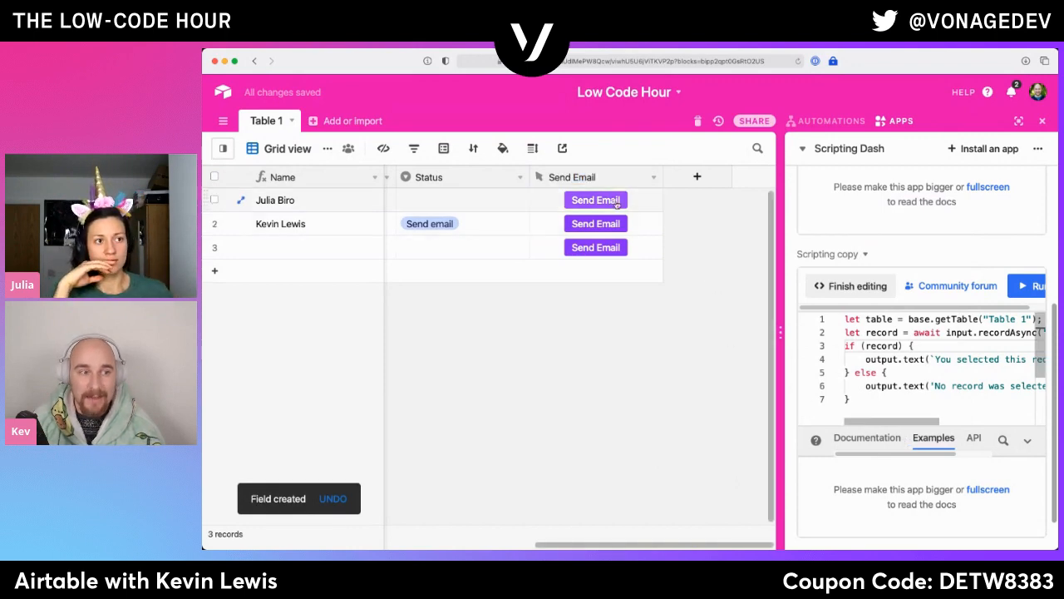
- Test the Send Email buttons of the first two records and narrow the Send Email column
{"action": "left_click", "coordinate": [614, 201]}
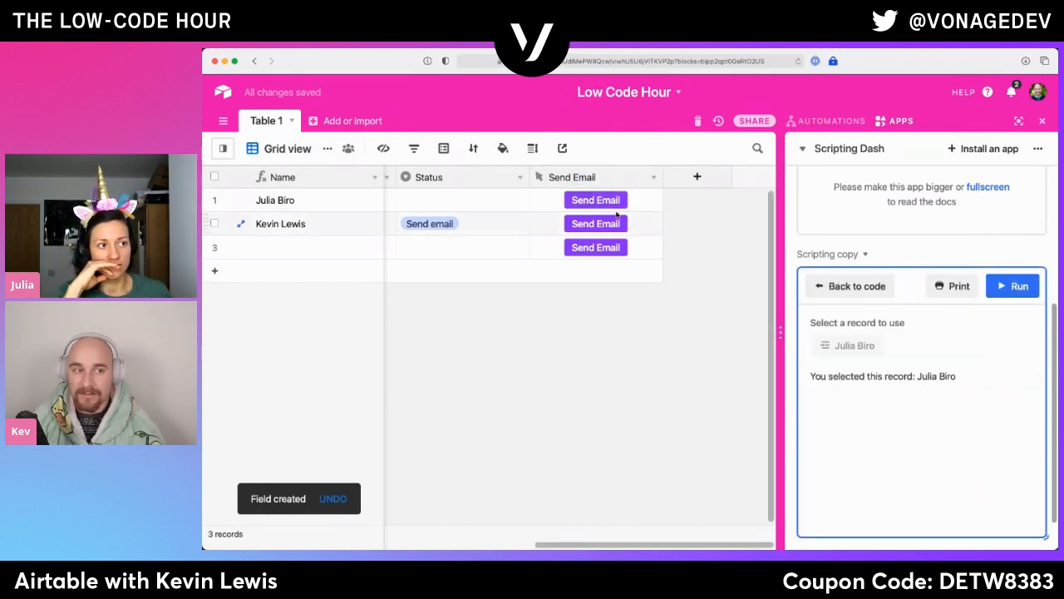
{"action": "left_click", "coordinate": [618, 226]}
{"action": "left_click", "coordinate": [616, 200]}
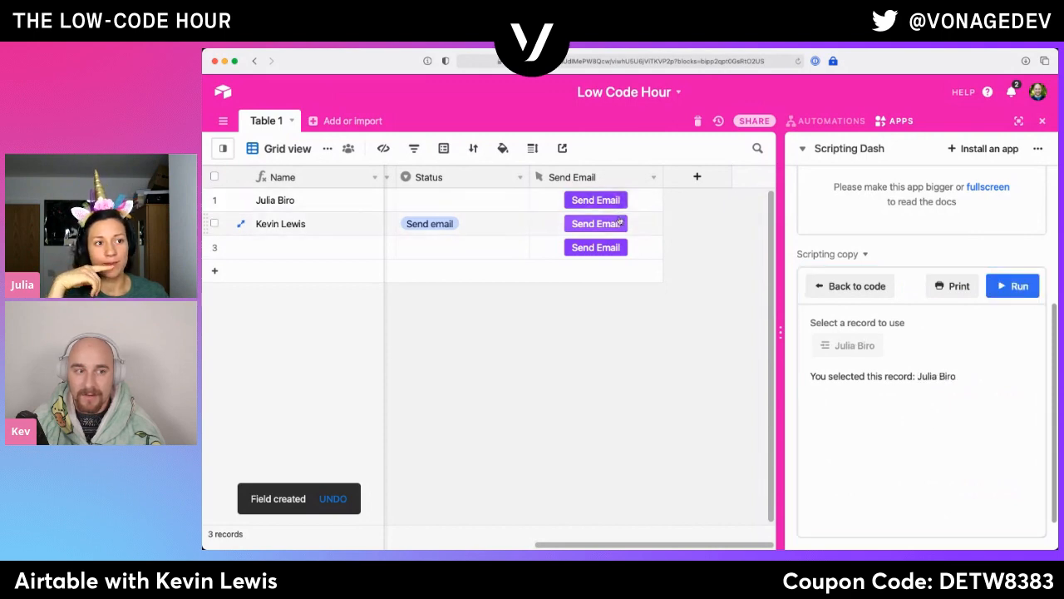
{"action": "left_click", "coordinate": [620, 224]}
{"action": "left_click_drag", "start_coordinate": [656, 176], "coordinate": [621, 178]}
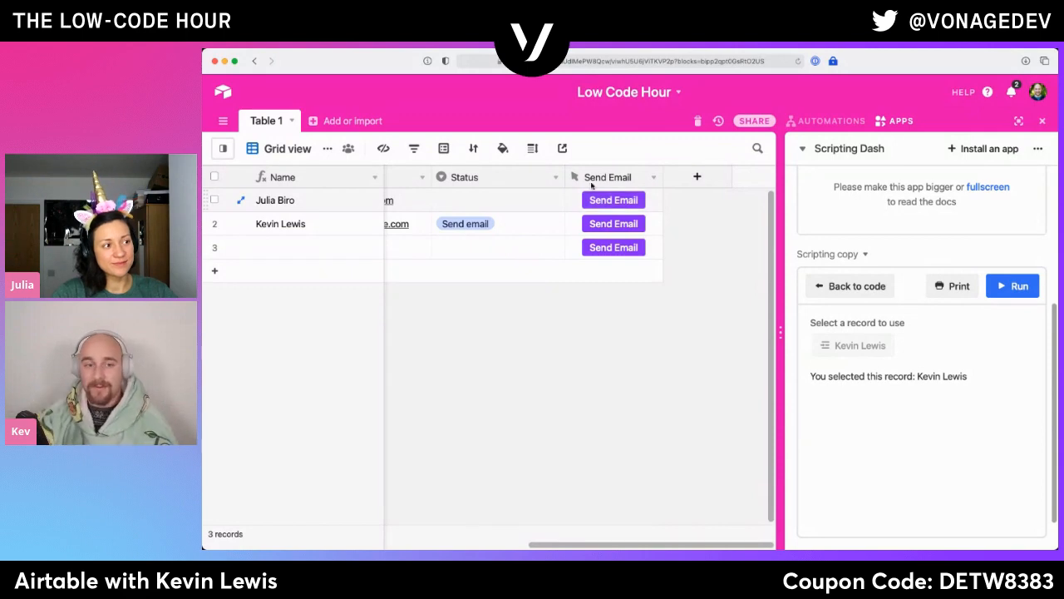
{"action": "left_click", "coordinate": [879, 285]}
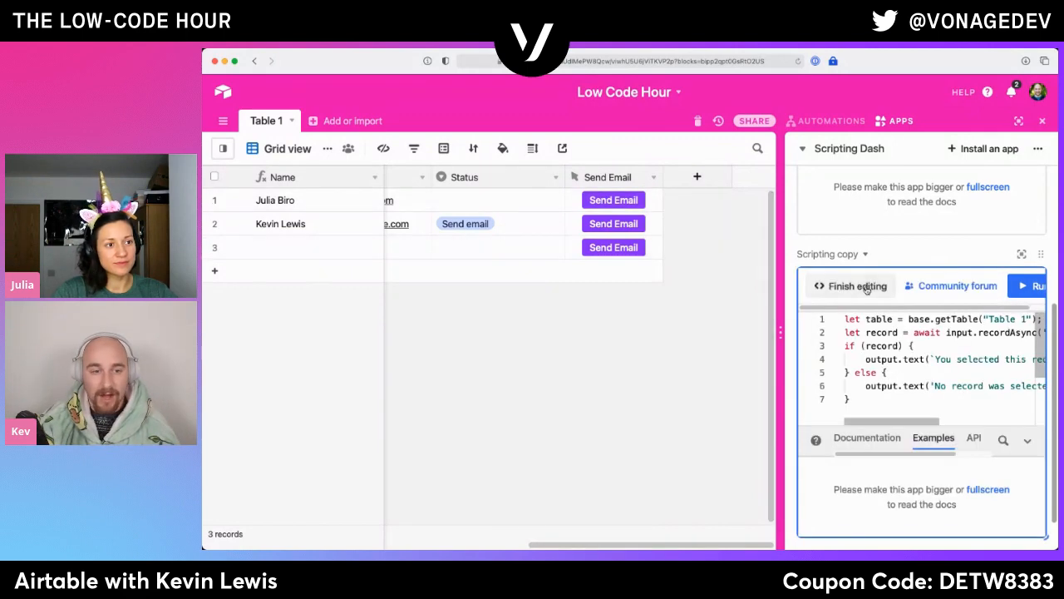
{"action": "left_click", "coordinate": [850, 286]}
{"action": "left_click", "coordinate": [851, 293]}
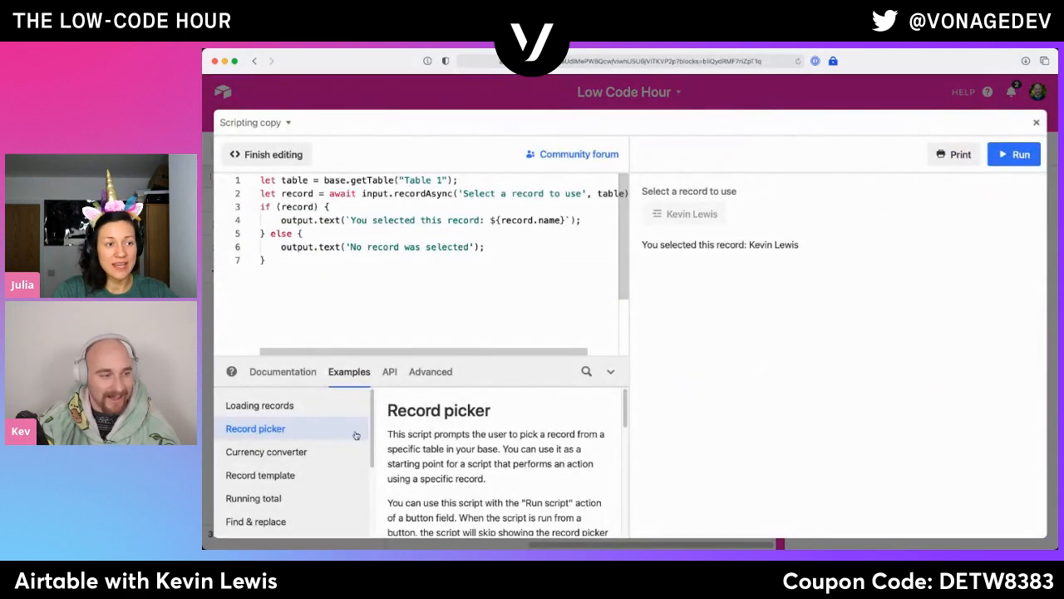
{"action": "scroll", "coordinate": [292, 482], "scroll_direction": "down", "scroll_amount": 3}
{"action": "left_click", "coordinate": [332, 261]}
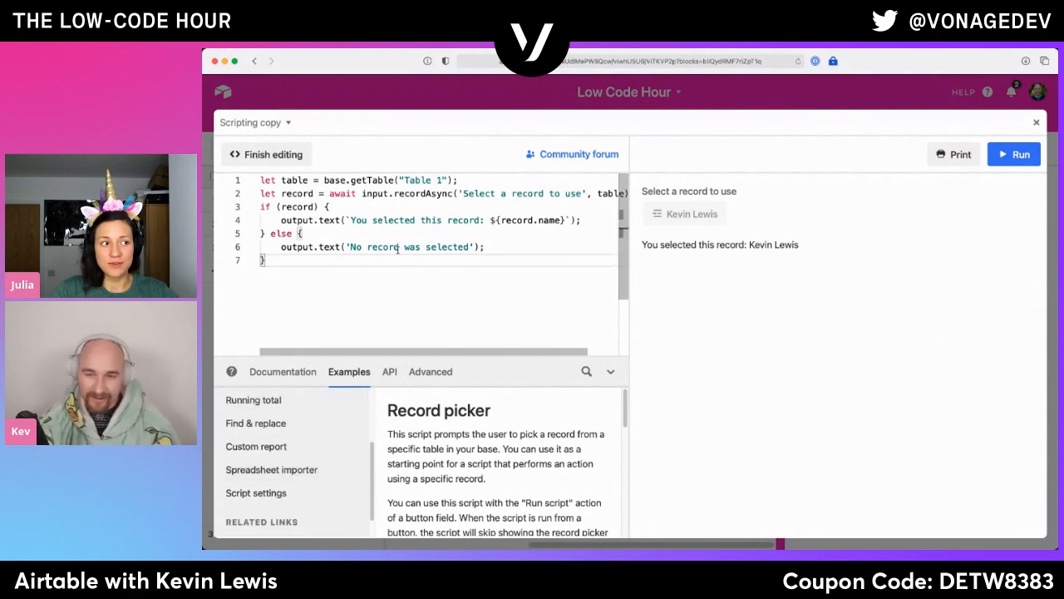
{"action": "left_click", "coordinate": [1037, 123]}
- Reopen the Scripting copy code, add ". Sure you wanna send it?" after ${record.name} on line 4, and insert an empty line below
{"action": "left_click", "coordinate": [822, 287]}
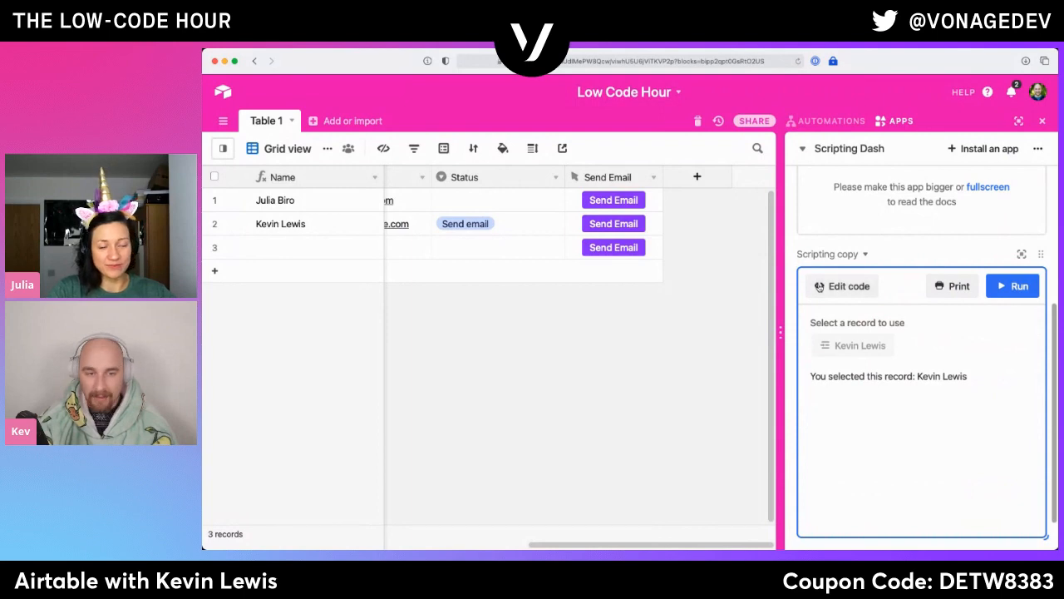
{"action": "left_click", "coordinate": [821, 286]}
{"action": "left_click", "coordinate": [423, 207]}
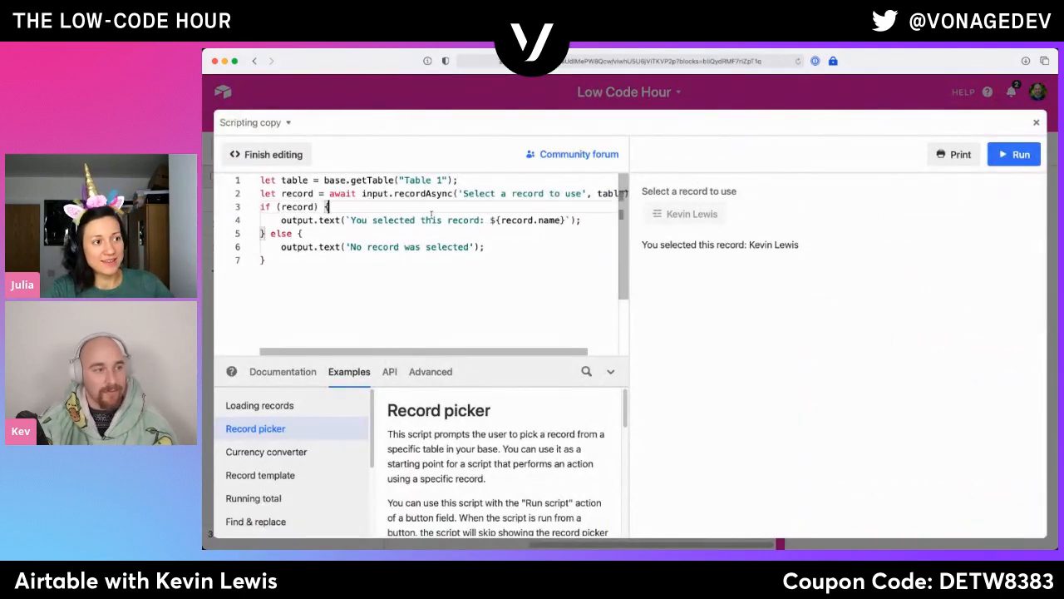
{"action": "left_click", "coordinate": [589, 221]}
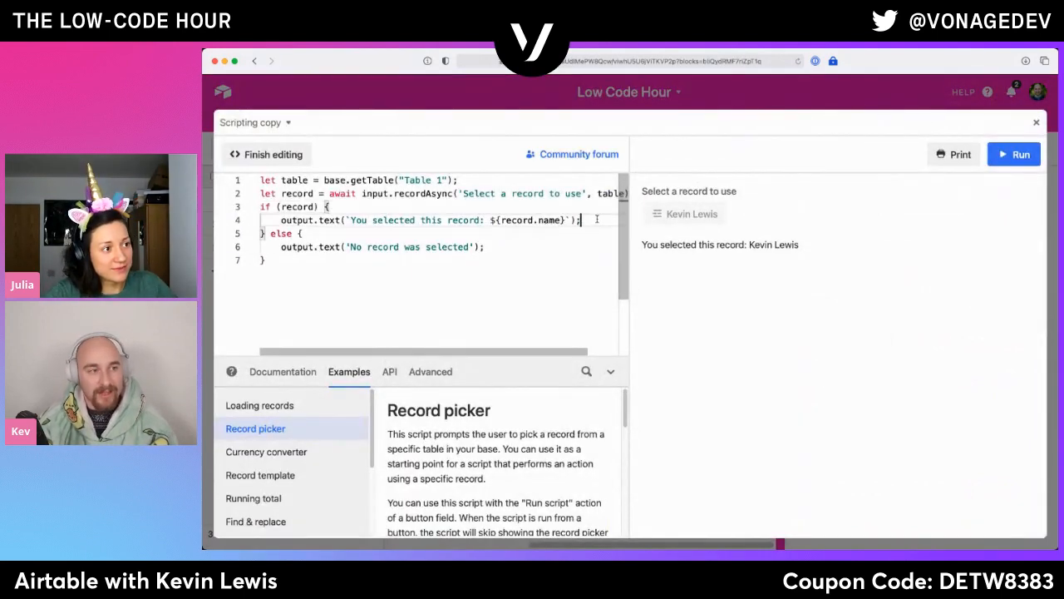
{"action": "left_click_drag", "start_coordinate": [479, 219], "coordinate": [372, 221]}
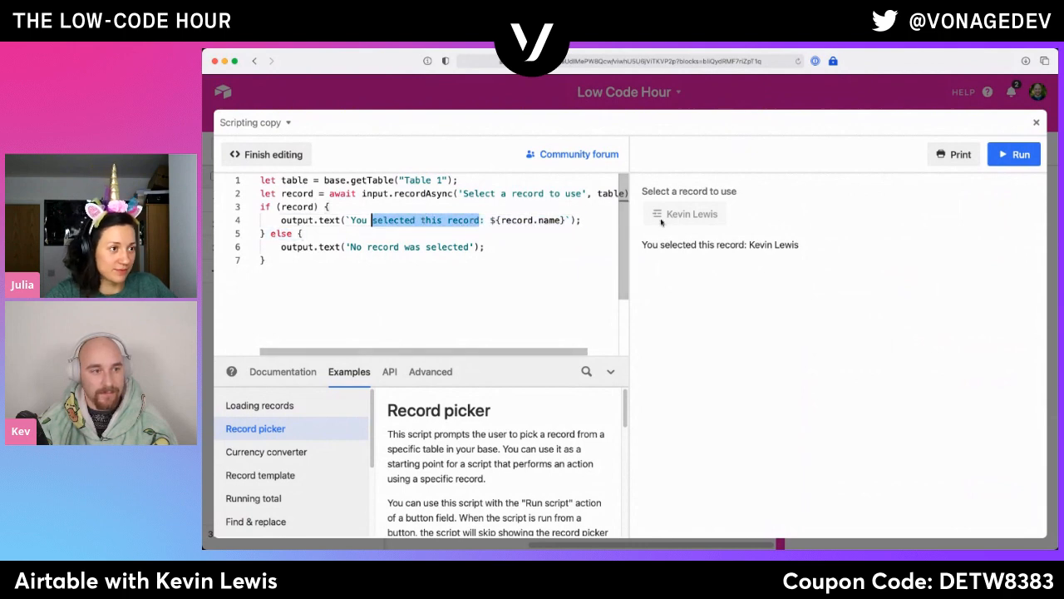
{"action": "left_click", "coordinate": [563, 219]}
{"action": "type", "text": ". Sure y"}
{"action": "type", "text": "ou wanna send it?"}
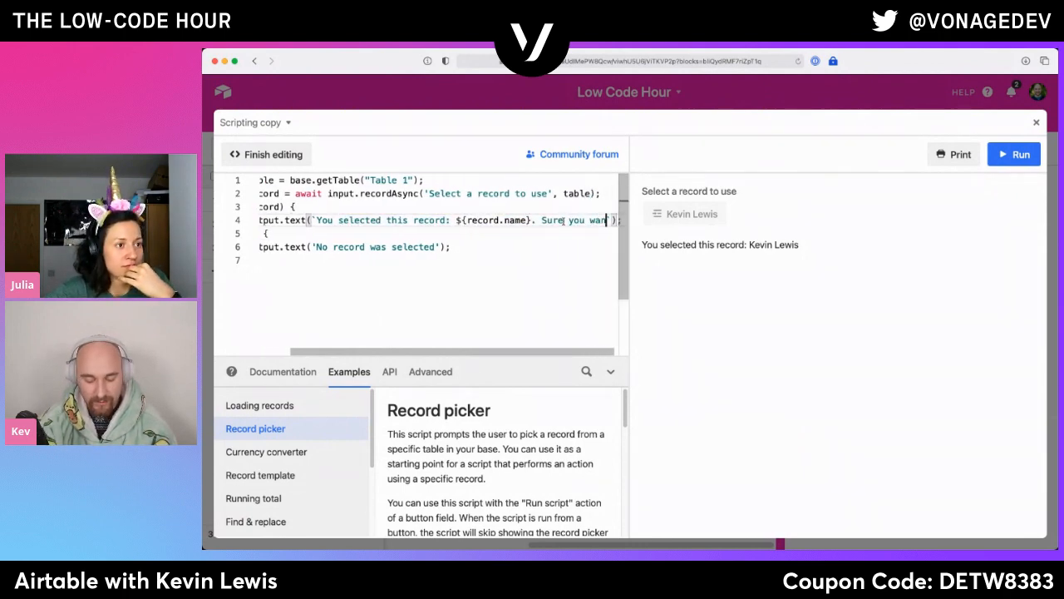
{"action": "key", "text": "Return"}
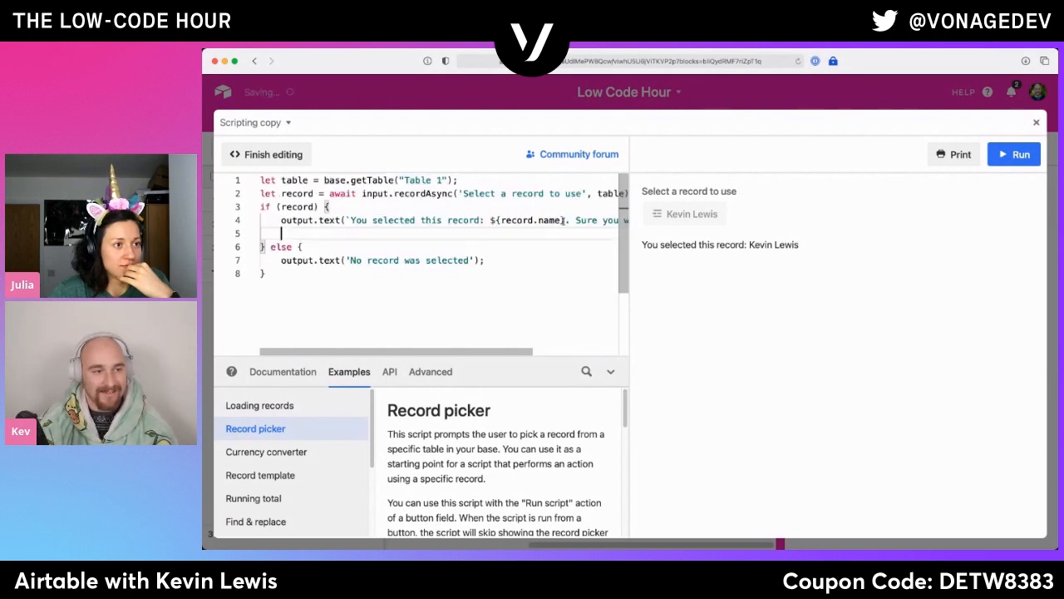
{"action": "type", "text": "if"}
{"action": "key", "text": "BackSpace"}
{"action": "key", "text": "BackSpace"}
- Search the scripting documentation for "confi" and clear the search text
{"action": "scroll", "coordinate": [340, 460], "scroll_direction": "down", "scroll_amount": 2}
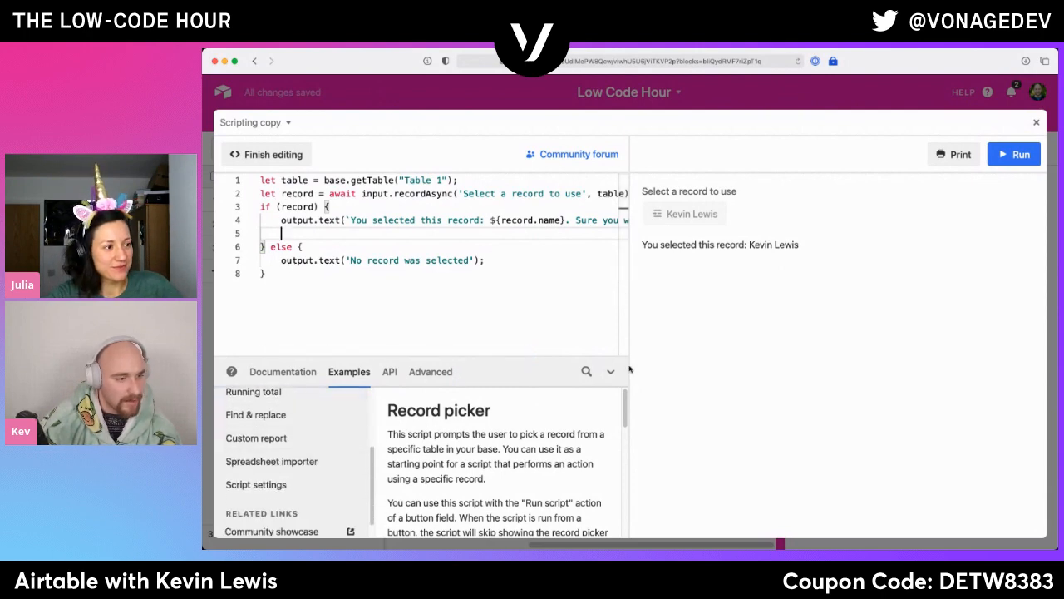
{"action": "left_click", "coordinate": [587, 371]}
{"action": "type", "text": "confirm"}
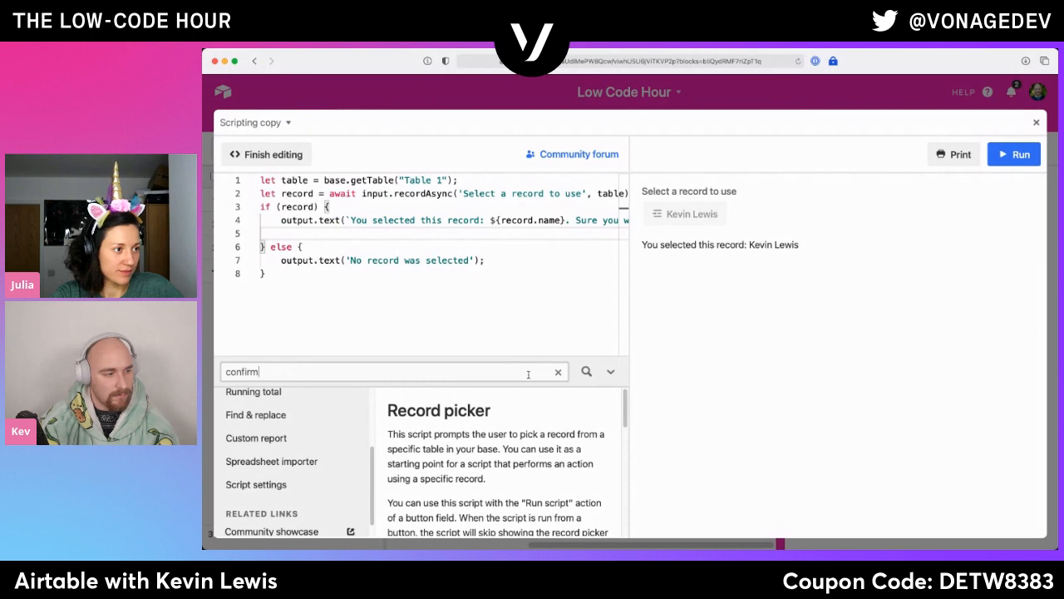
{"action": "key", "text": "super+a"}
{"action": "key", "text": "BackSpace"}
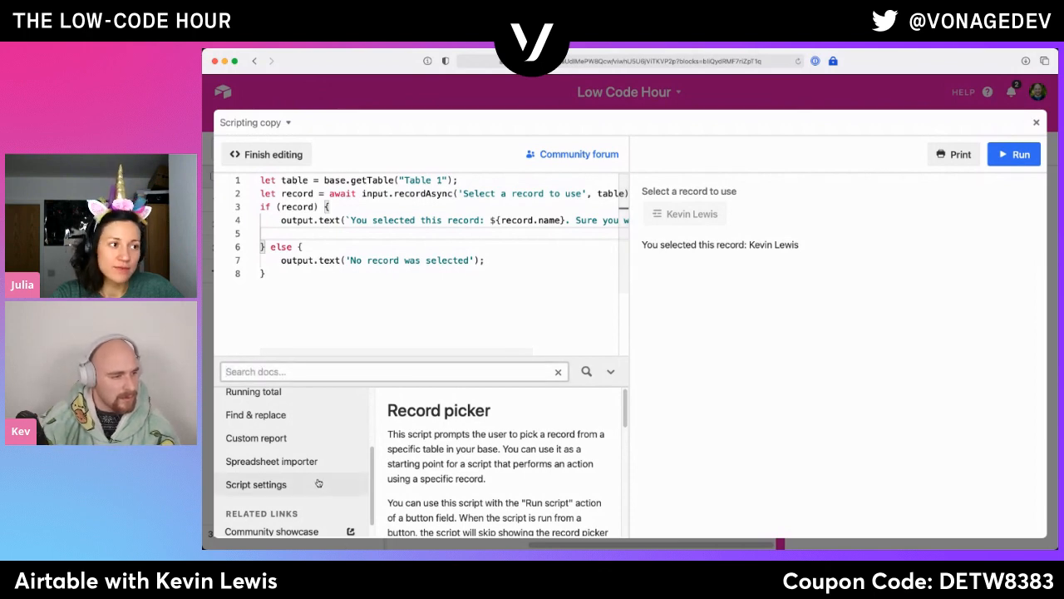
- Browse the scripting examples in the documentation and examine the Custom report example
{"action": "scroll", "coordinate": [304, 475], "scroll_direction": "up", "scroll_amount": 3}
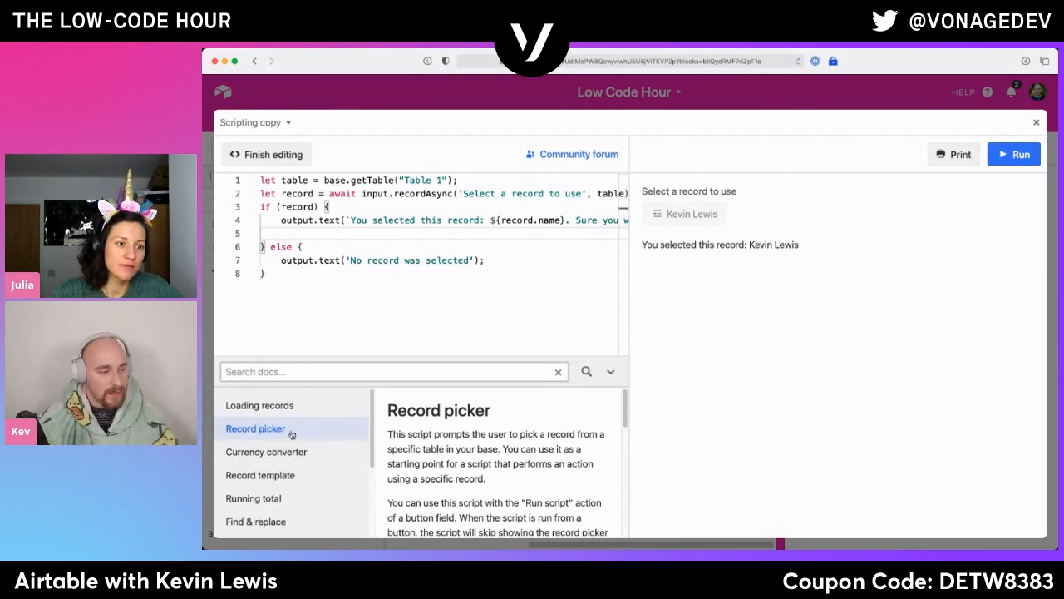
{"action": "scroll", "coordinate": [287, 450], "scroll_direction": "down", "scroll_amount": 3}
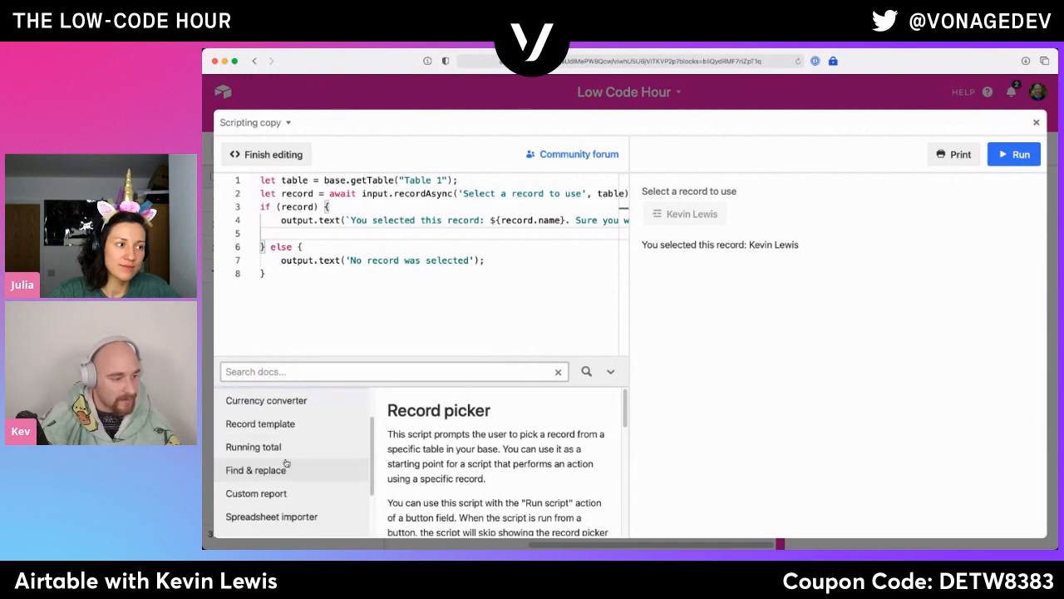
{"action": "left_click", "coordinate": [291, 461]}
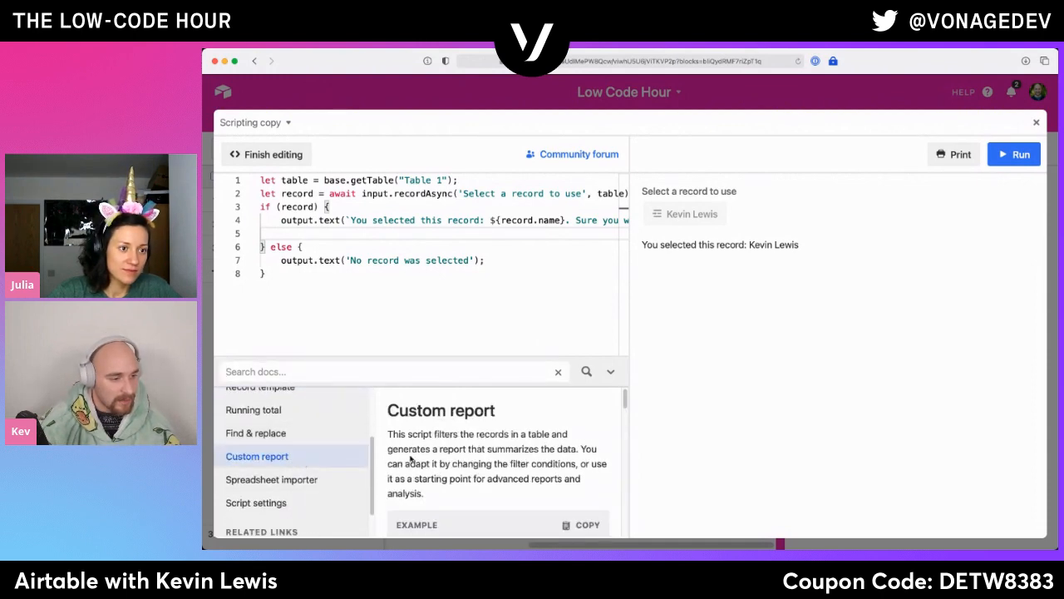
{"action": "scroll", "coordinate": [410, 458], "scroll_direction": "down", "scroll_amount": 3}
{"action": "scroll", "coordinate": [305, 468], "scroll_direction": "down", "scroll_amount": 3}
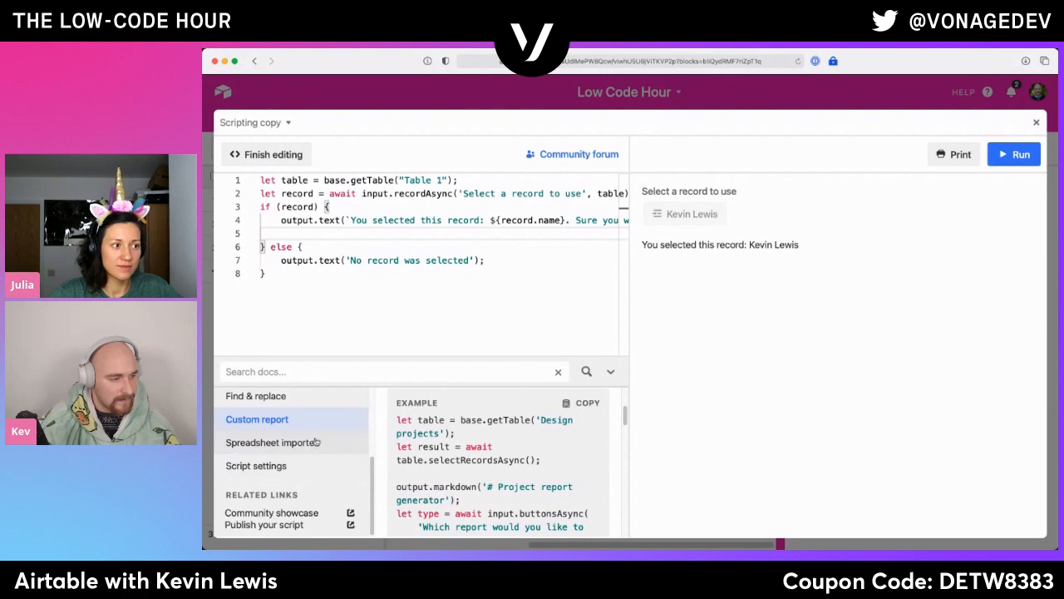
- Search the documentation for "button" and examine the input.buttonsAsync signature and its cats-or-dogs example
{"action": "left_click", "coordinate": [314, 379]}
{"action": "type", "text": "button"}
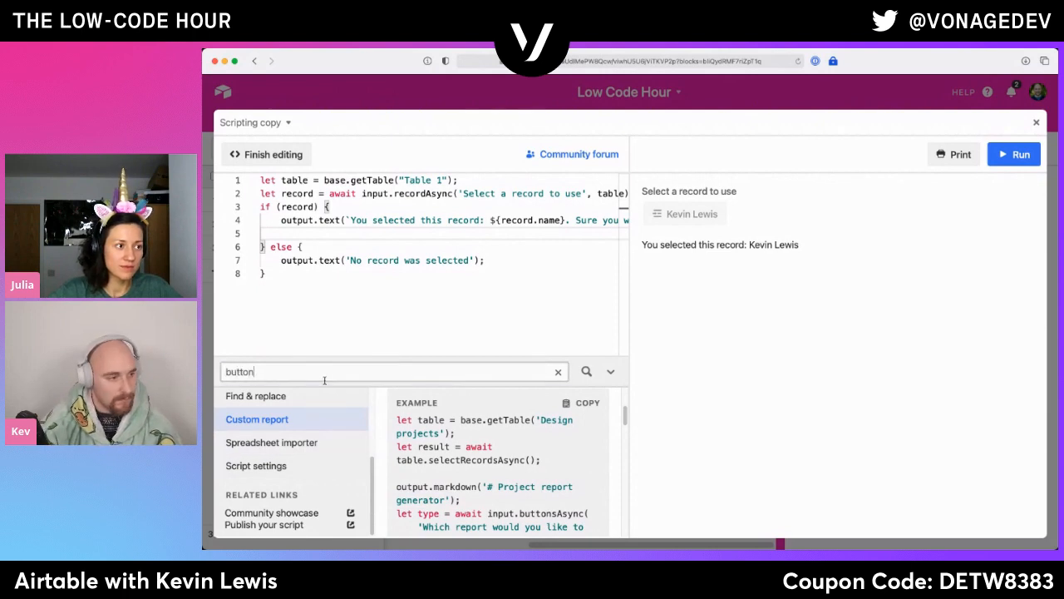
{"action": "left_click", "coordinate": [291, 421]}
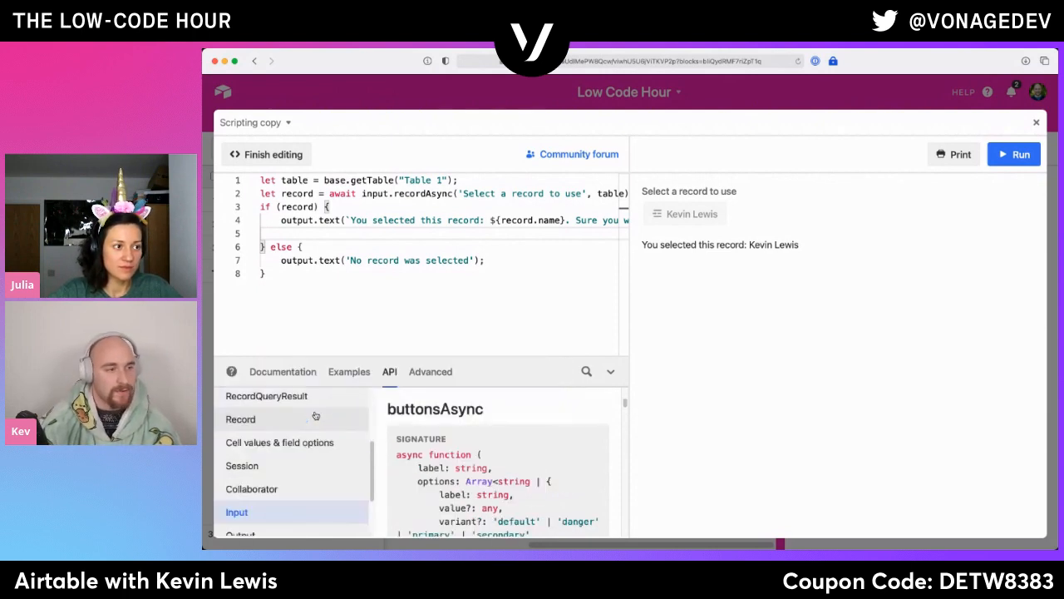
{"action": "scroll", "coordinate": [526, 462], "scroll_direction": "down", "scroll_amount": 1}
{"action": "scroll", "coordinate": [526, 461], "scroll_direction": "down", "scroll_amount": 3}
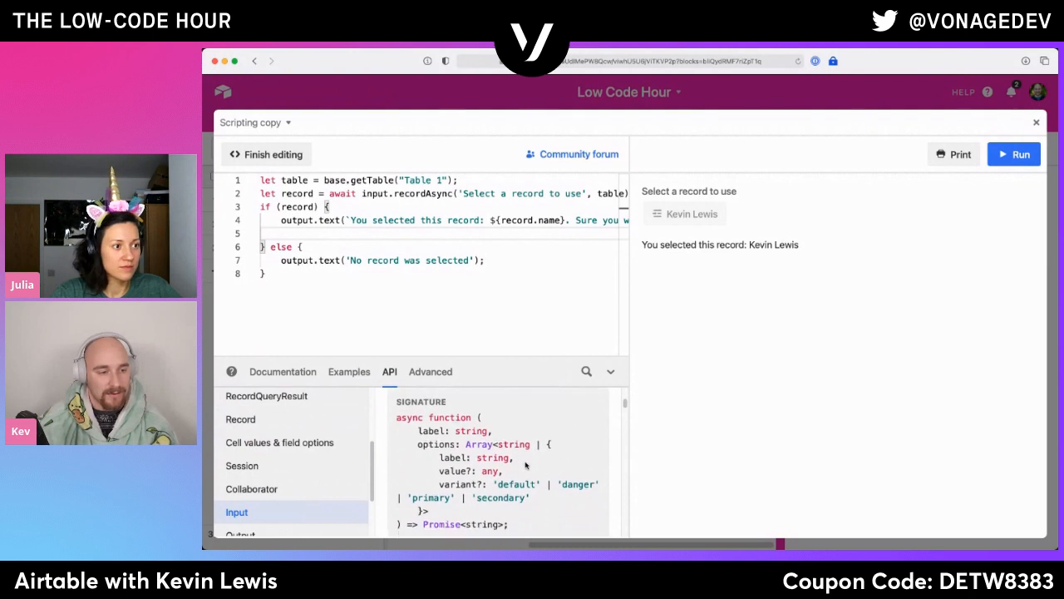
{"action": "scroll", "coordinate": [524, 466], "scroll_direction": "down", "scroll_amount": 5}
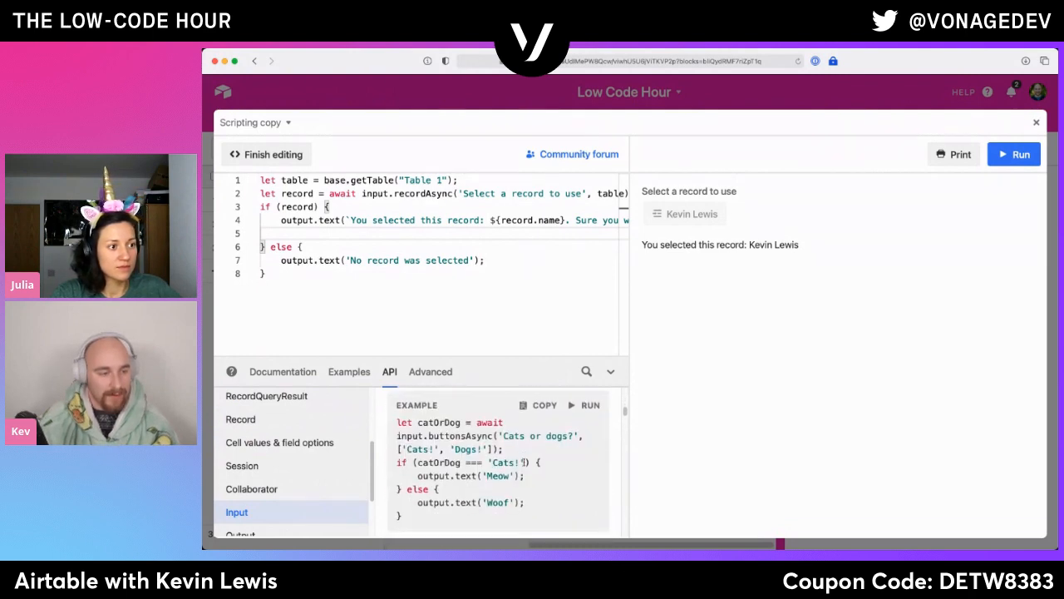
{"action": "triple_click", "coordinate": [464, 414]}
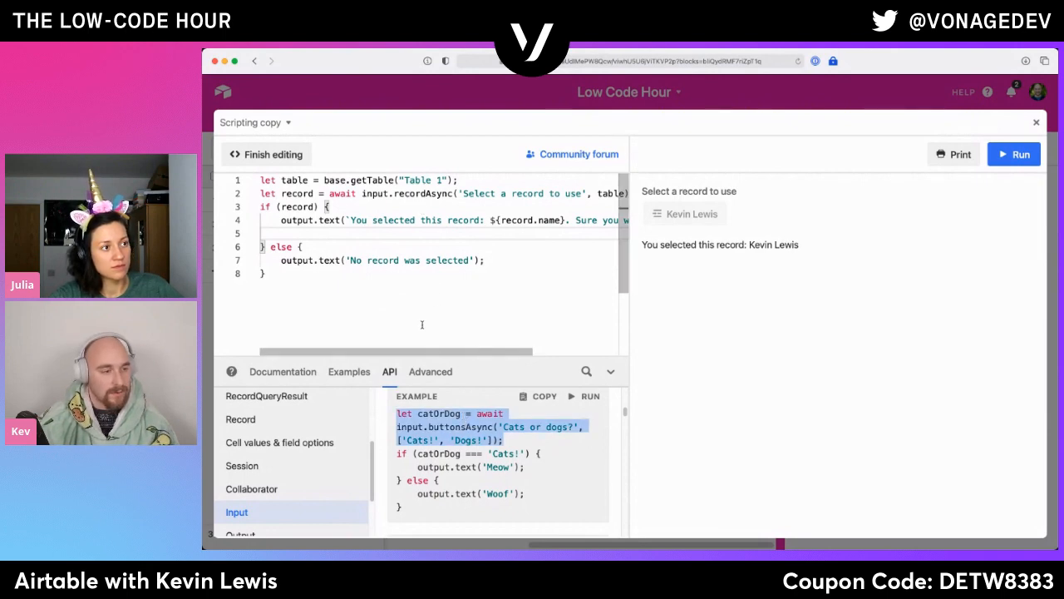
- Search the documentation for "button" again and read the button entry under Cell values & field options
{"action": "left_click", "coordinate": [586, 370]}
{"action": "type", "text": "button"}
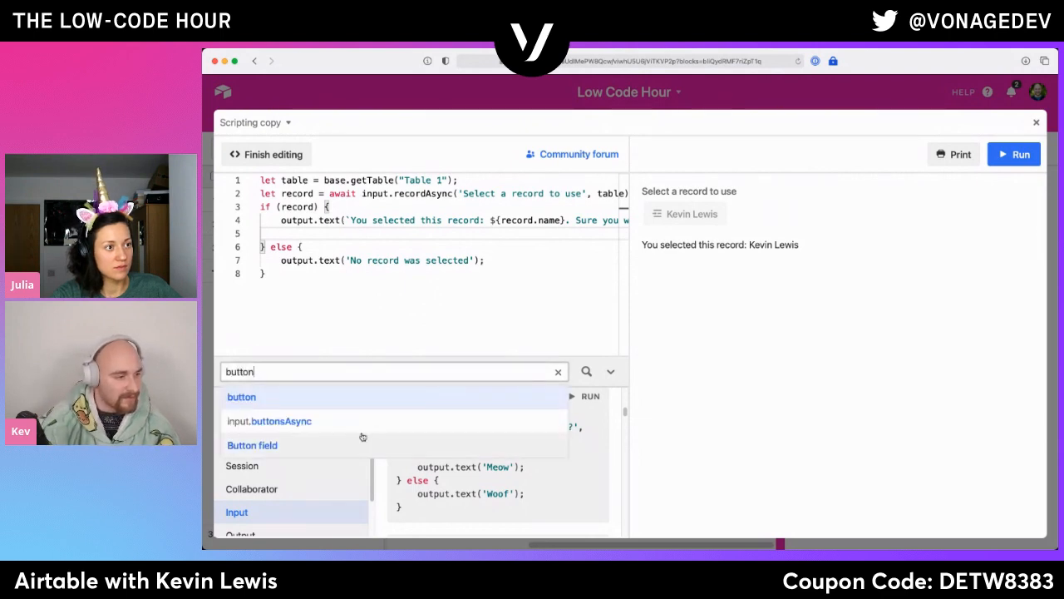
{"action": "left_click", "coordinate": [357, 405]}
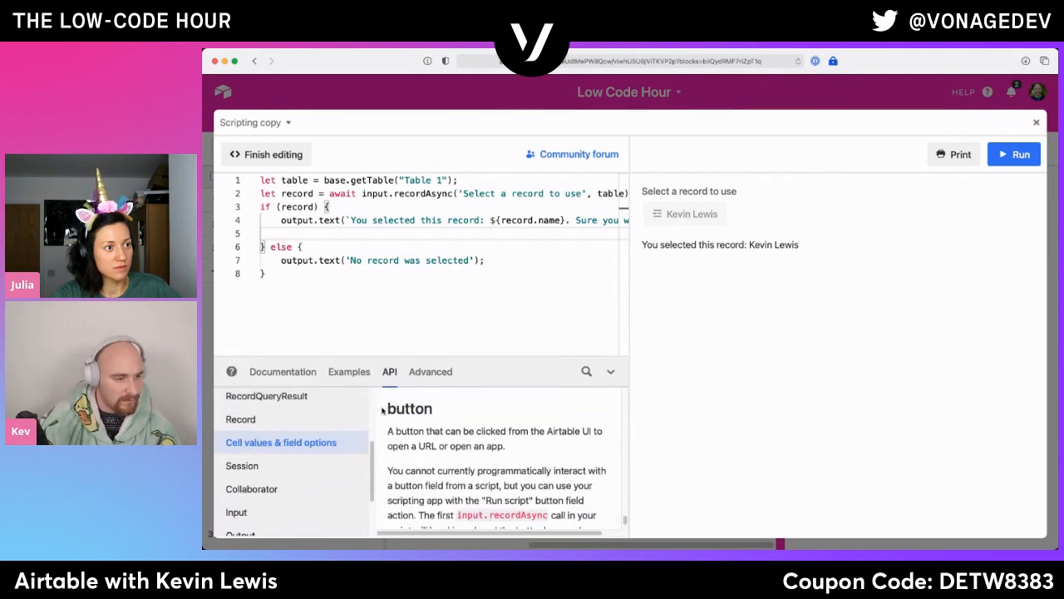
{"action": "scroll", "coordinate": [559, 457], "scroll_direction": "down", "scroll_amount": 3}
- Look up input.buttonsAsync with a "buttons" search and copy its example's let catOrDog statement into line 5 of the script
{"action": "left_click", "coordinate": [588, 373]}
{"action": "type", "text": "buttons"}
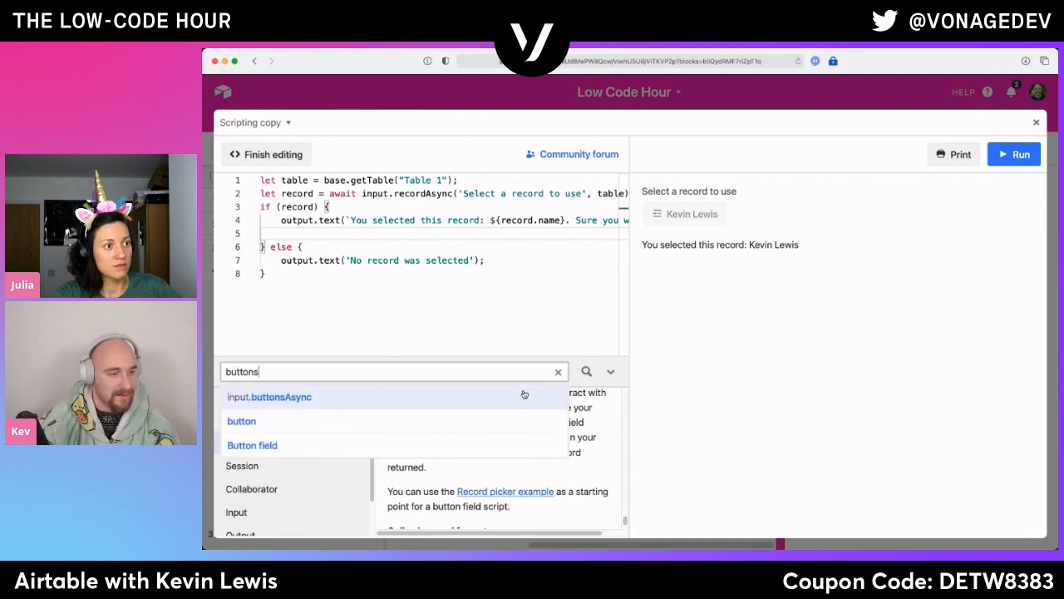
{"action": "left_click", "coordinate": [524, 396]}
{"action": "scroll", "coordinate": [526, 433], "scroll_direction": "down", "scroll_amount": 10}
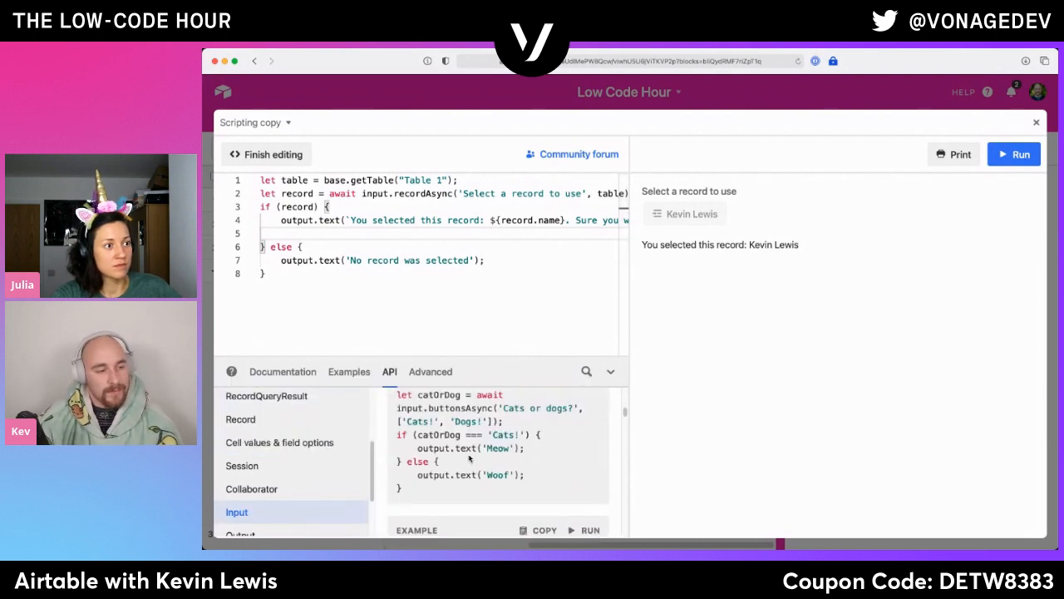
{"action": "scroll", "coordinate": [469, 459], "scroll_direction": "up", "scroll_amount": 1}
{"action": "triple_click", "coordinate": [423, 429]}
{"action": "key", "text": "super+c"}
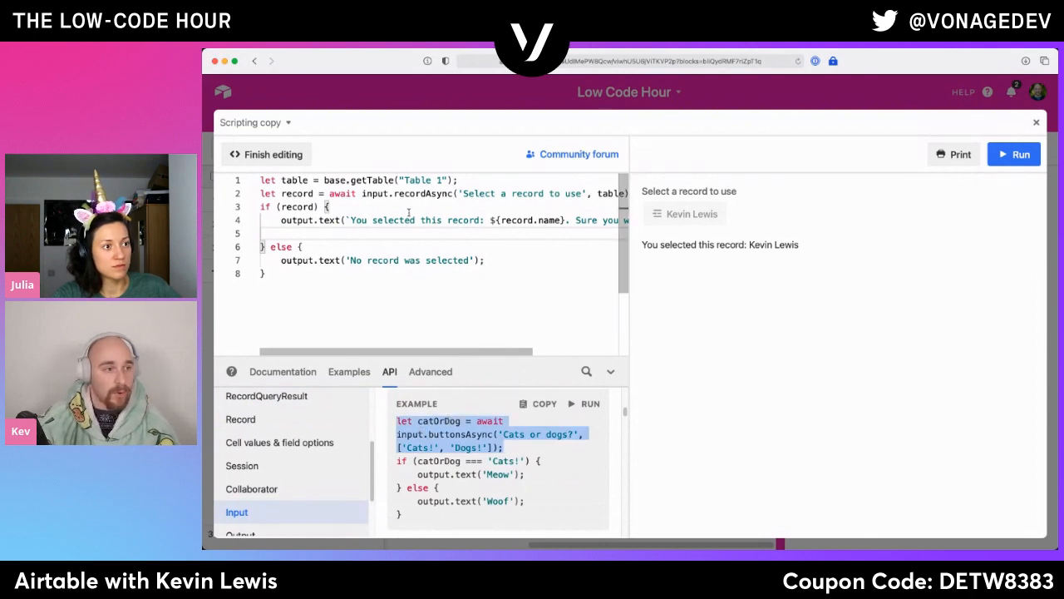
{"action": "left_click", "coordinate": [524, 230]}
{"action": "key", "text": "super+v"}
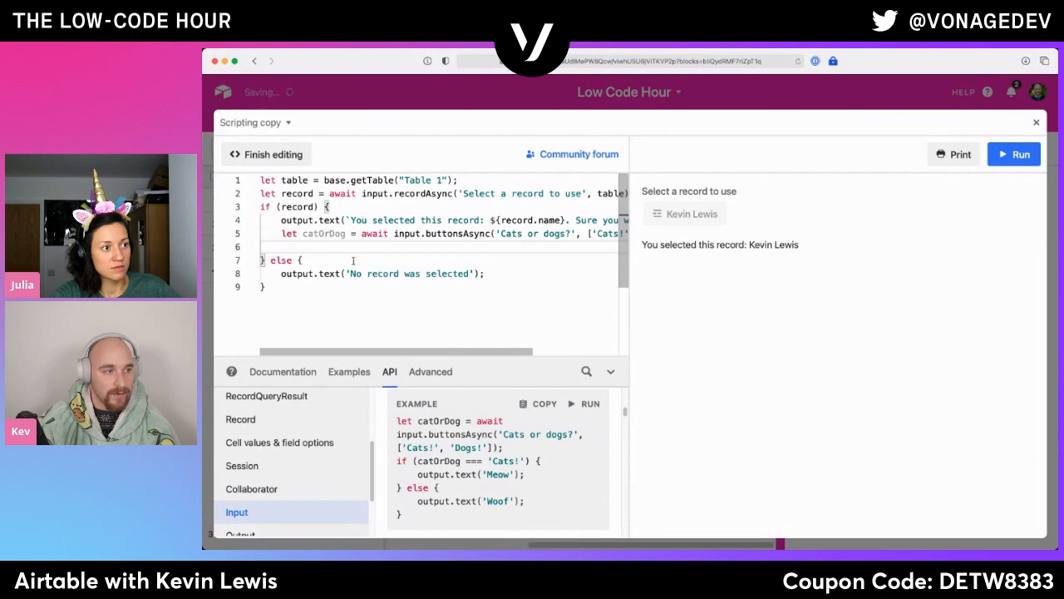
{"action": "key", "text": "BackSpace"}
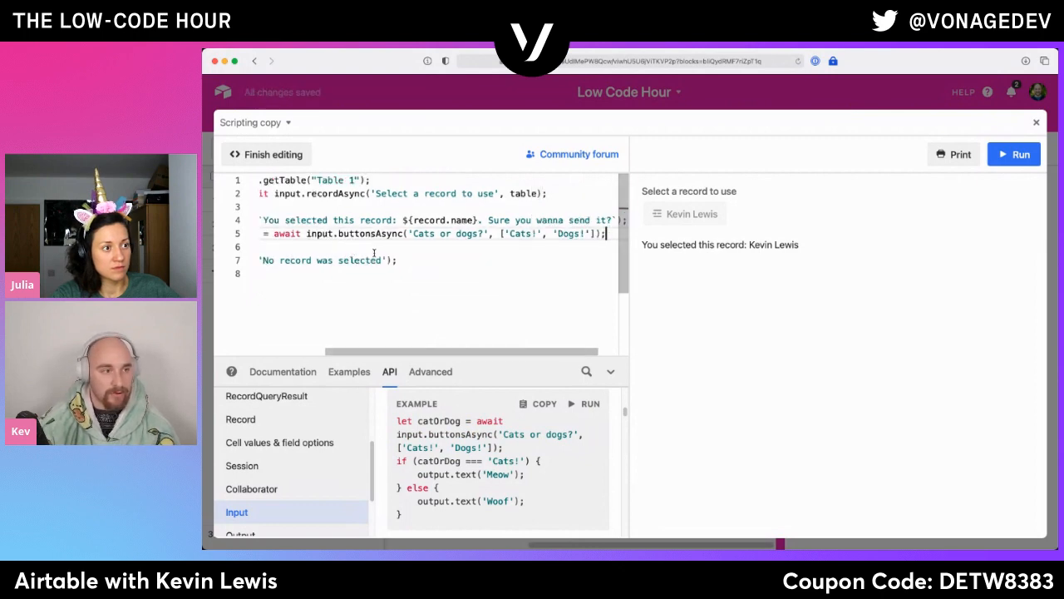
- Rename the catOrDog variable on line 5 to confirm and replace the prompt text with "Send?"
{"action": "left_click_drag", "start_coordinate": [276, 233], "coordinate": [242, 247]}
{"action": "double_click", "coordinate": [320, 233]}
{"action": "type", "text": "confirm"}
{"action": "left_click_drag", "start_coordinate": [496, 234], "coordinate": [562, 234]}
{"action": "type", "text": "Sure you wanna send"}
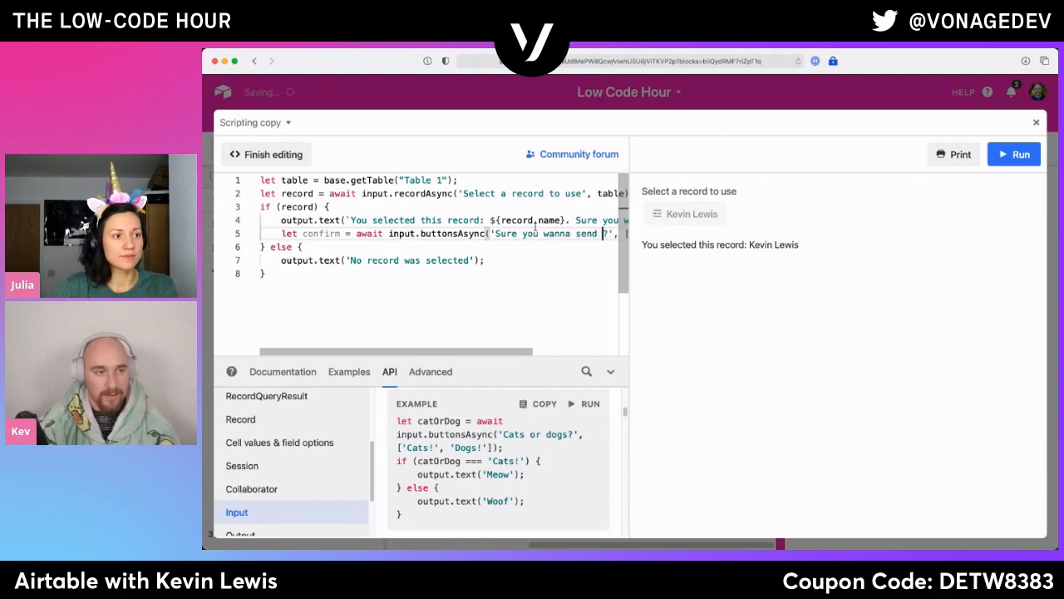
{"action": "type", "text": " an em"}
{"action": "key", "text": "alt+shift+Left"}
{"action": "key", "text": "alt+shift+Left"}
{"action": "key", "text": "alt+shift+Left"}
{"action": "key", "text": "alt+shift+Left"}
{"action": "key", "text": "alt+shift+Left"}
{"action": "key", "text": "alt+shift+Left"}
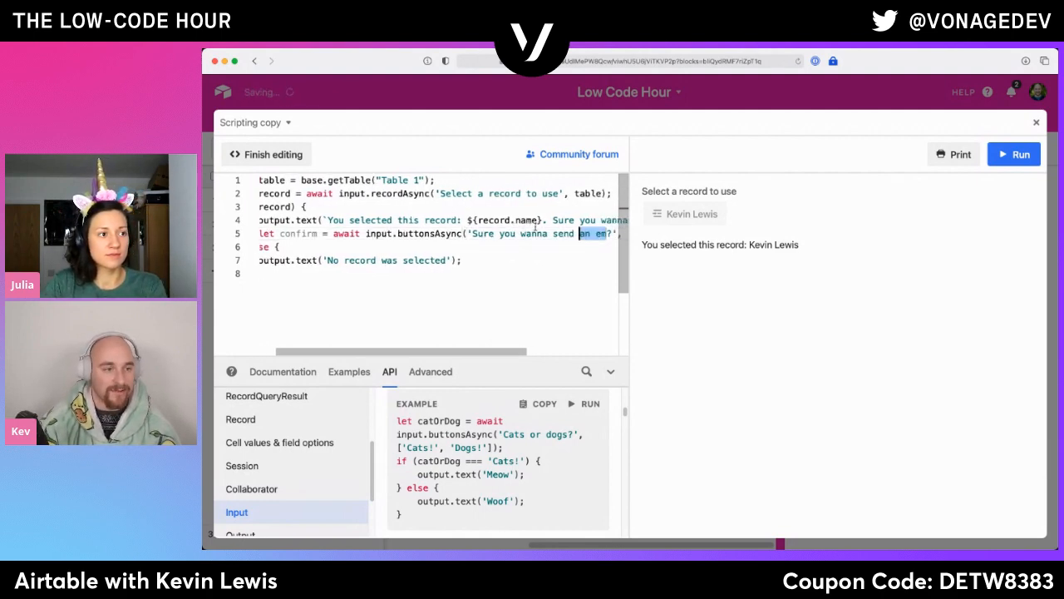
{"action": "type", "text": "Send"}
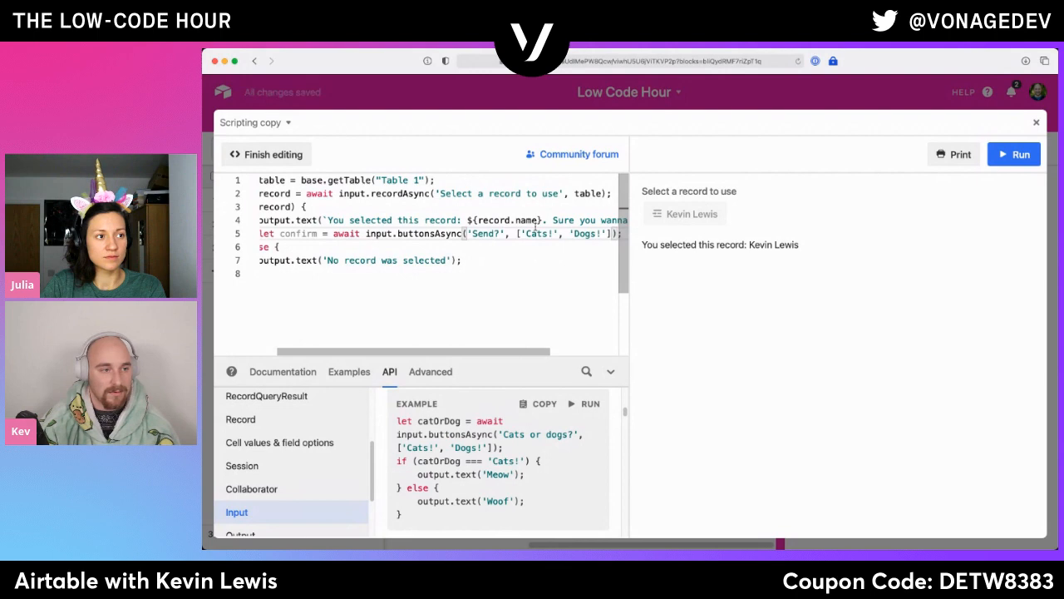
- Replace the first button option 'Cats!' on line 5 with 'Yes'
{"action": "key", "text": "Right"}
{"action": "key", "text": "Right"}
{"action": "key", "text": "Right"}
{"action": "key", "text": "Right"}
{"action": "key", "text": "shift+Right"}
{"action": "key", "text": "shift+Right"}
{"action": "key", "text": "shift+Right"}
{"action": "key", "text": "shift+Right"}
{"action": "key", "text": "shift+Right"}
{"action": "key", "text": "BackSpace"}
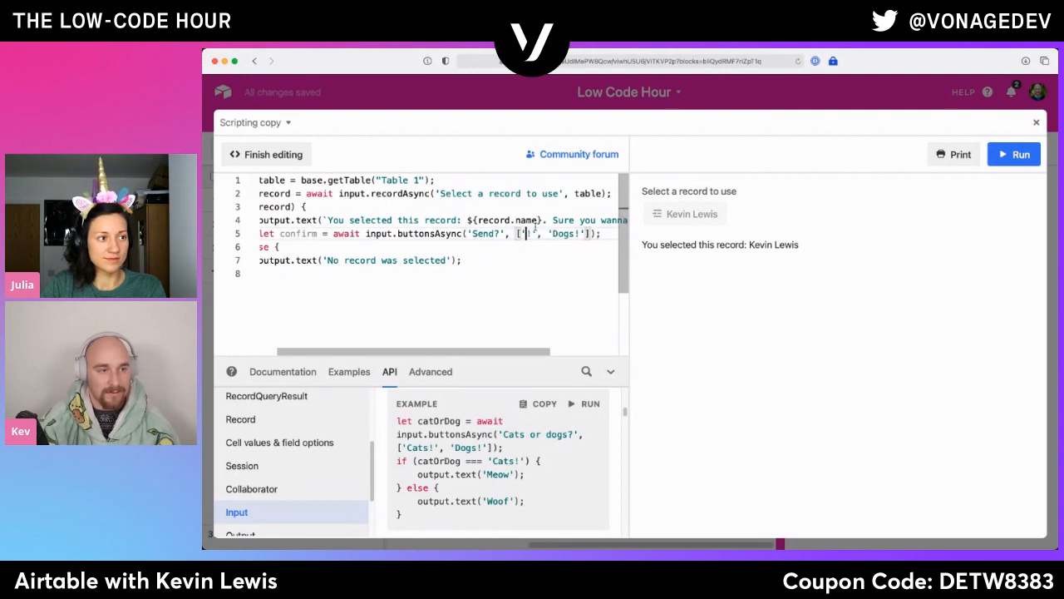
{"action": "type", "text": "Yes"}
{"action": "key", "text": "Right"}
{"action": "key", "text": "Right"}
- Replace the second button option 'Dogs!' on line 5 with 'No'
{"action": "key", "text": "shift+Right"}
{"action": "key", "text": "shift+Right"}
{"action": "key", "text": "shift+Right"}
{"action": "key", "text": "shift+Right"}
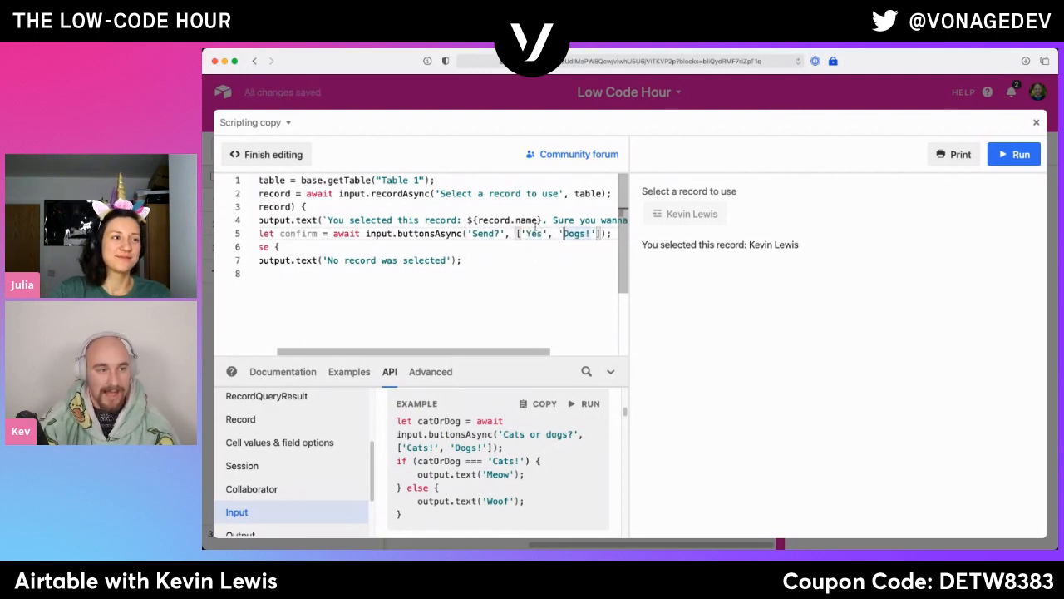
{"action": "key", "text": "BackSpace"}
{"action": "key", "text": "End"}
{"action": "key", "text": "Down"}
{"action": "key", "text": "Home"}
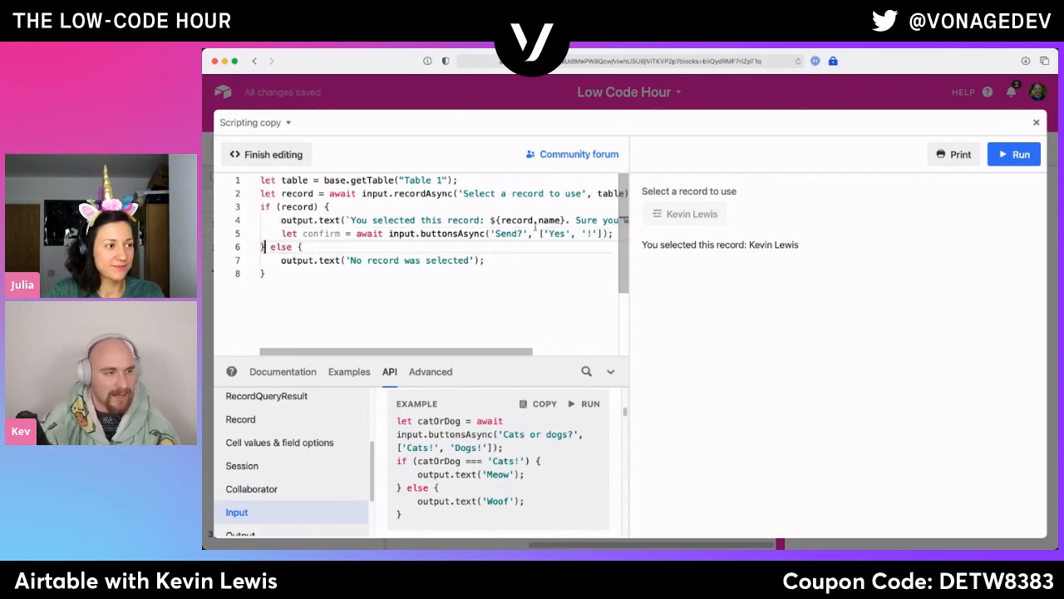
{"action": "key", "text": "Up"}
{"action": "key", "text": "End"}
{"action": "key", "text": "Left"}
{"action": "key", "text": "Left"}
{"action": "key", "text": "Left"}
{"action": "key", "text": "Left"}
{"action": "key", "text": "Left"}
{"action": "key", "text": "Delete"}
{"action": "type", "text": "No"}
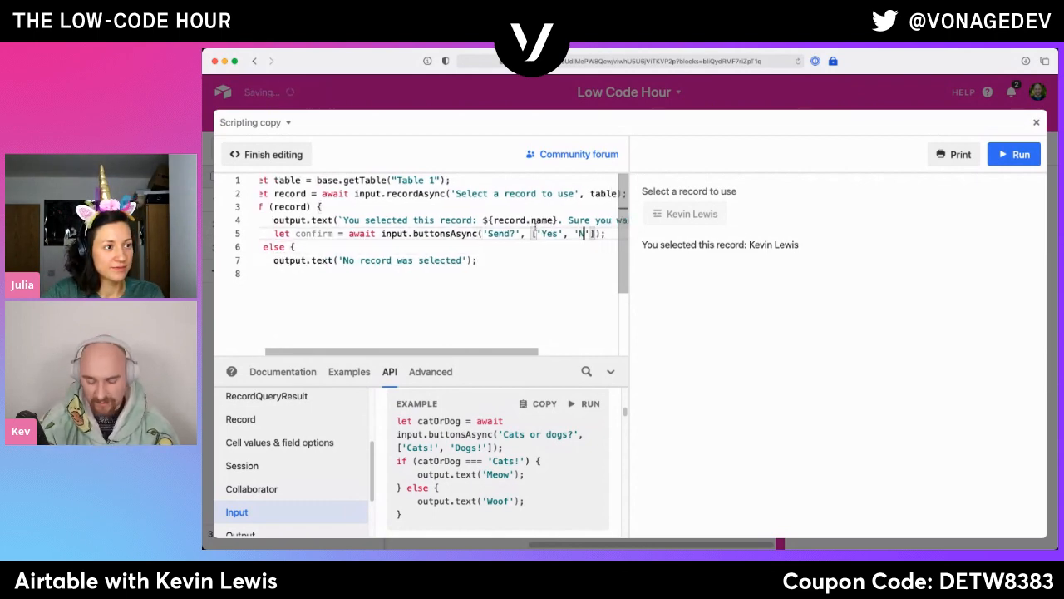
- Add an if(confirm == 'Yes') block on a new line below the buttonsAsync statement
{"action": "key", "text": "End"}
{"action": "key", "text": "Return"}
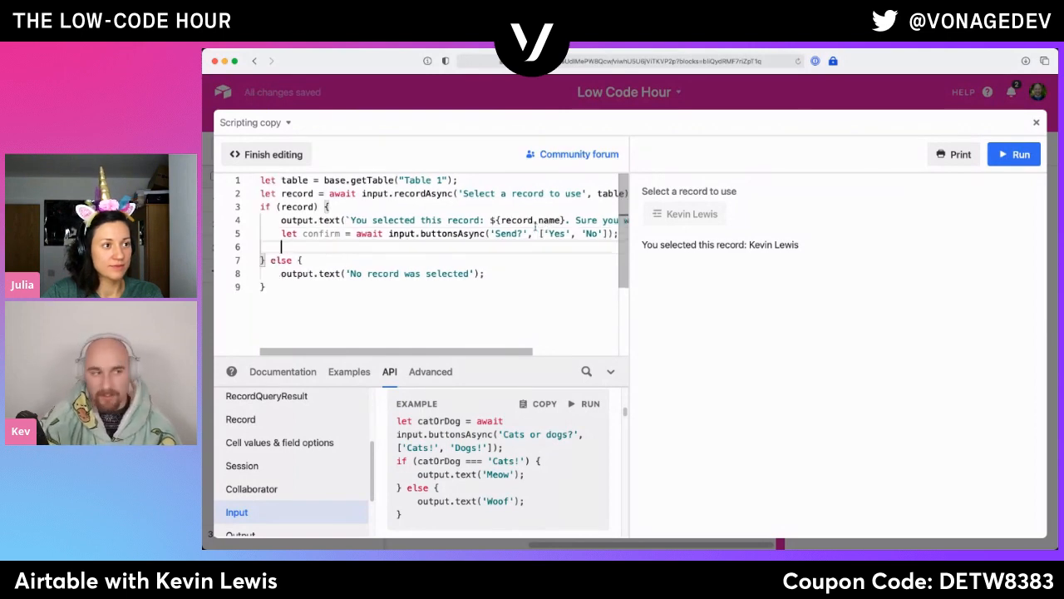
{"action": "type", "text": "if()"}
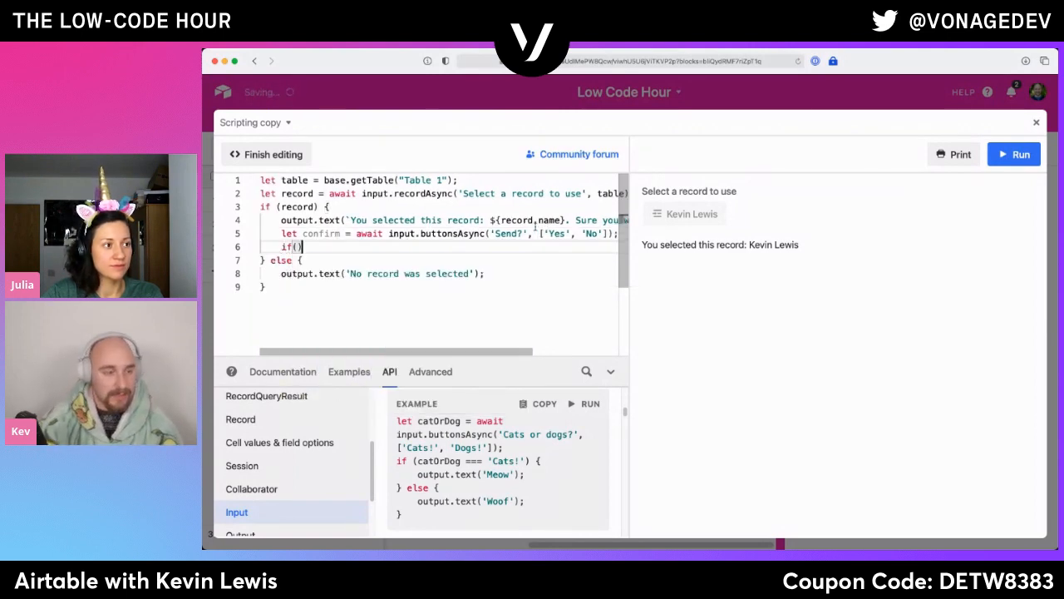
{"action": "type", "text": "confirm "}
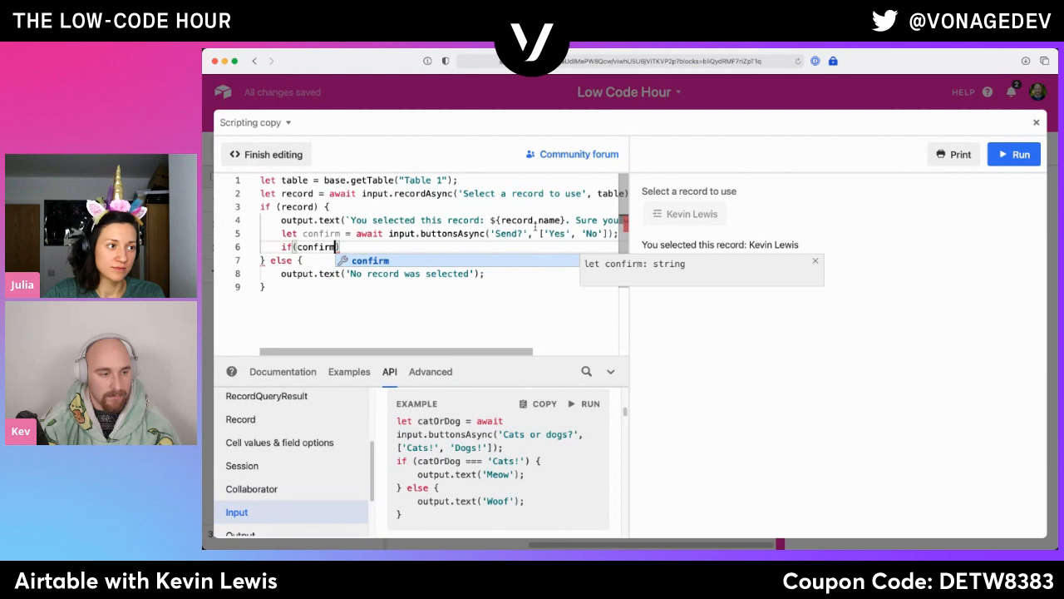
{"action": "type", "text": "== 'Yes') {"}
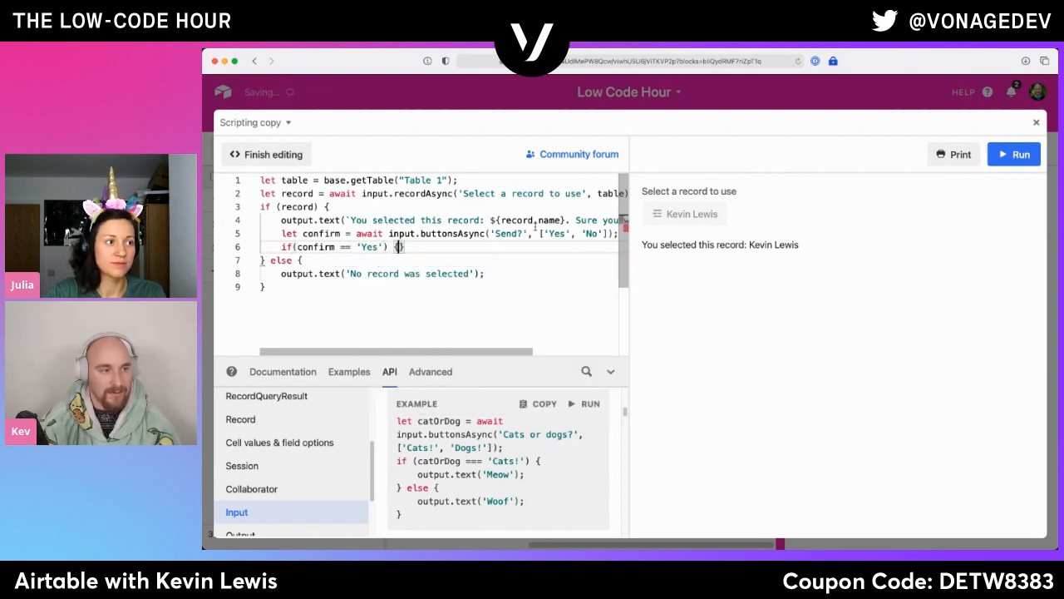
- Insert output.text('Sent'); inside the confirm == 'Yes' block
{"action": "key", "text": "Return"}
{"action": "type", "text": "output.tex"}
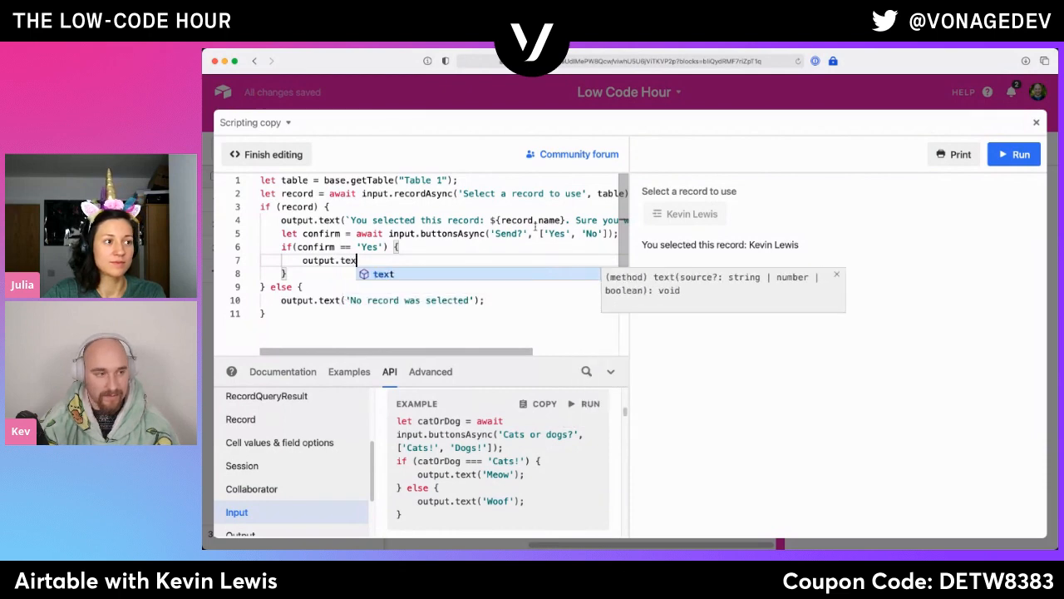
{"action": "type", "text": "t('Sent');"}
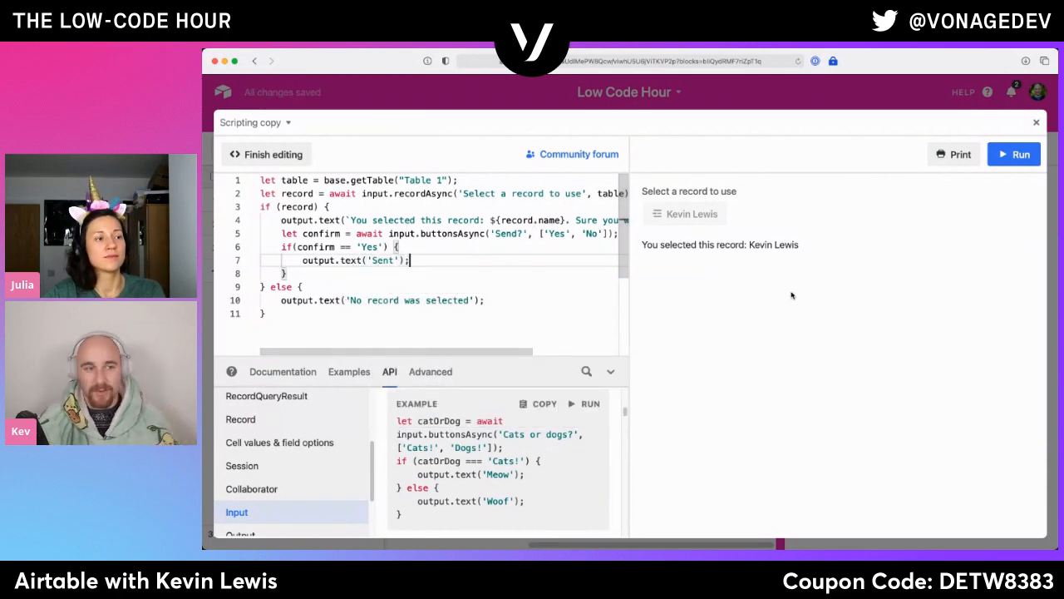
- Close the full-size script view, run Send Email for the first record, and answer the Send? prompt with No
{"action": "left_click", "coordinate": [1038, 123]}
{"action": "left_click", "coordinate": [626, 202]}
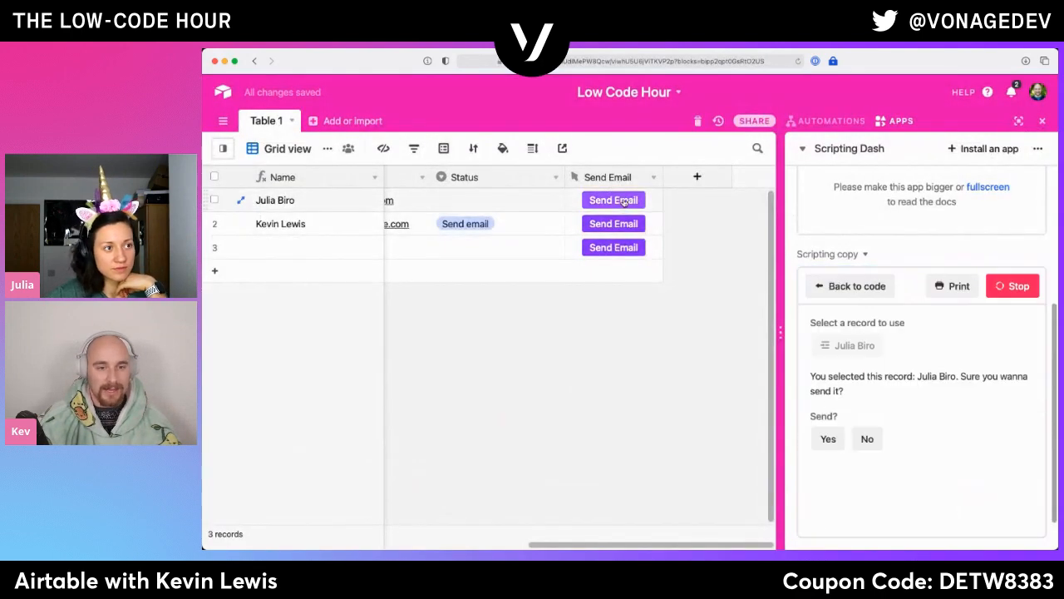
{"action": "double_click", "coordinate": [862, 389]}
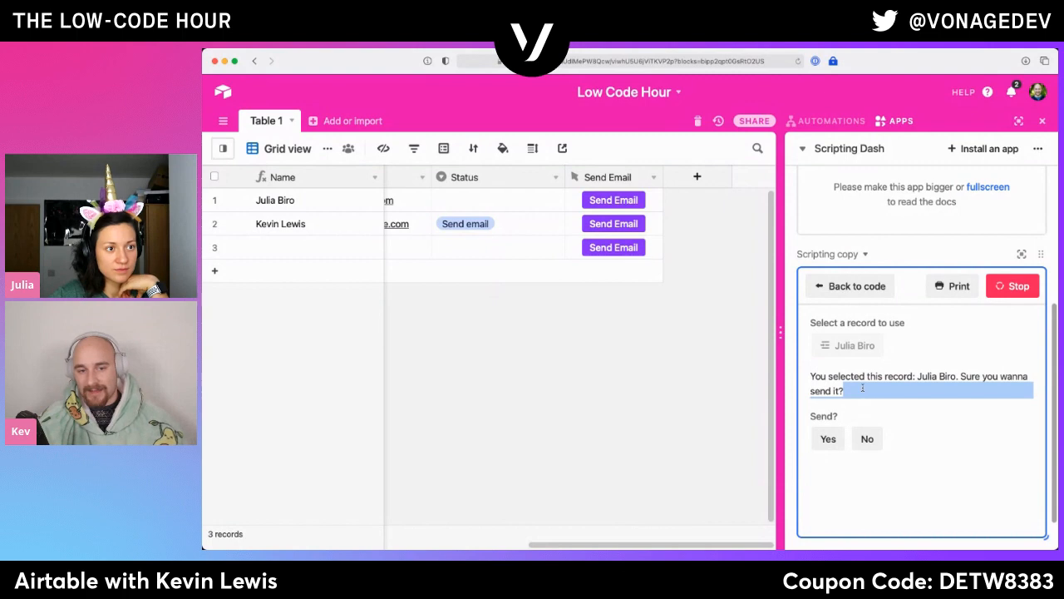
{"action": "triple_click", "coordinate": [862, 388]}
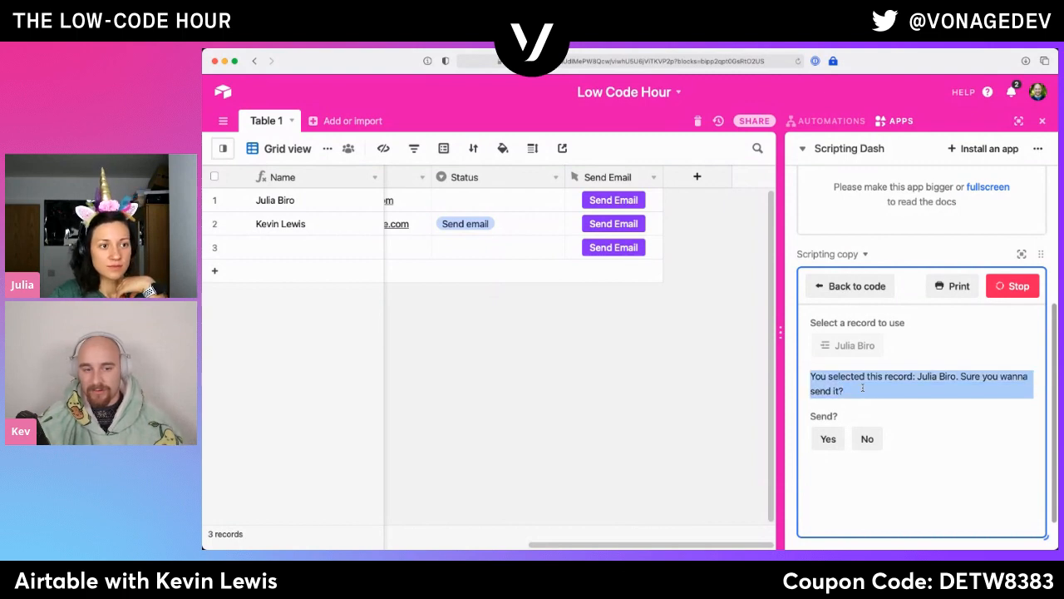
{"action": "left_click", "coordinate": [865, 439]}
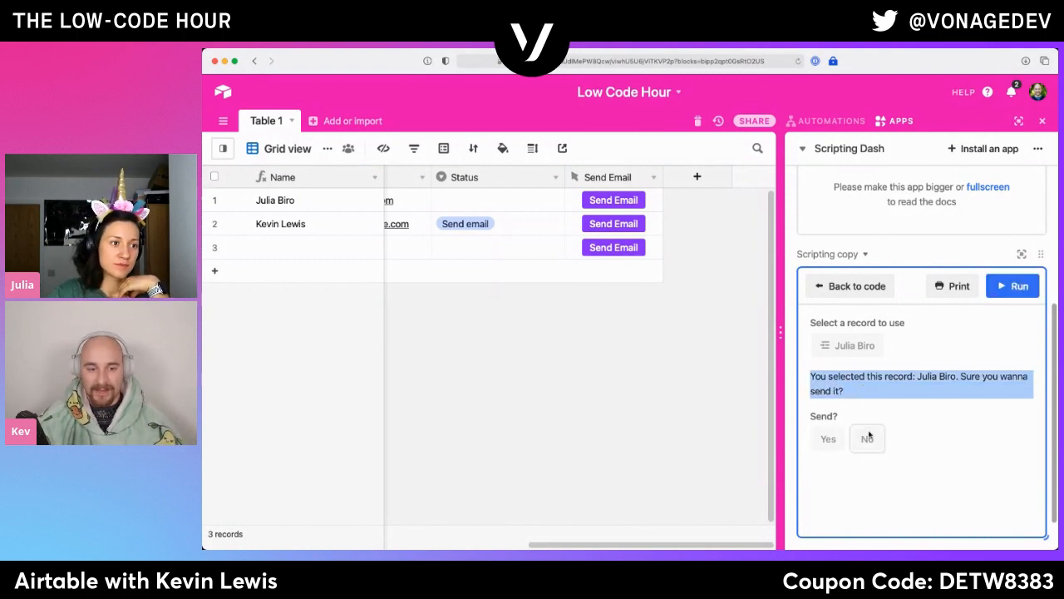
- Start the script again for the first record with its Send Email button
{"action": "left_click", "coordinate": [953, 400]}
{"action": "left_click", "coordinate": [1006, 291]}
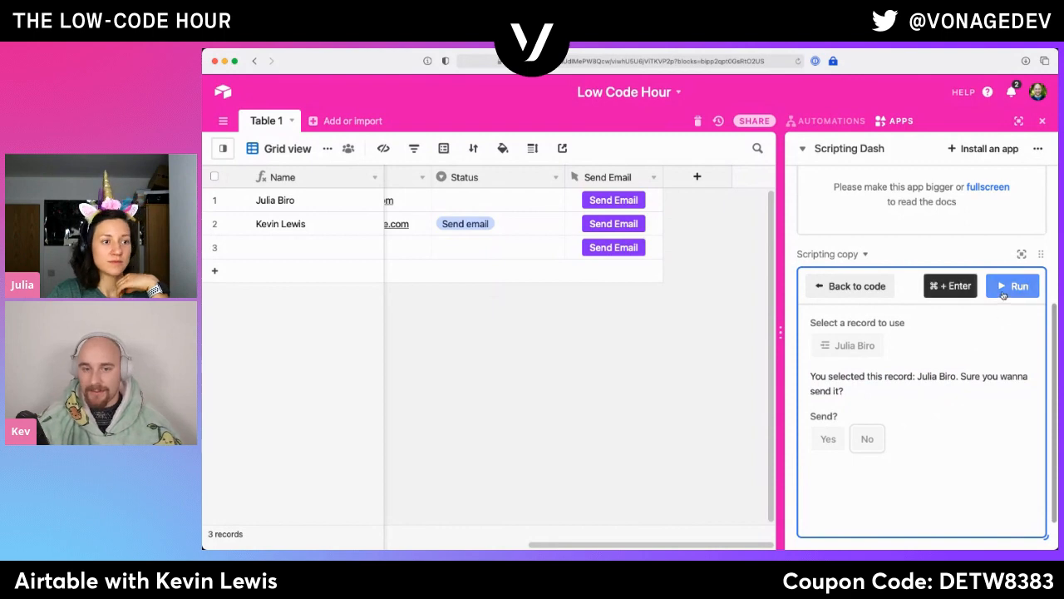
{"action": "left_click", "coordinate": [869, 345]}
{"action": "left_click", "coordinate": [673, 196]}
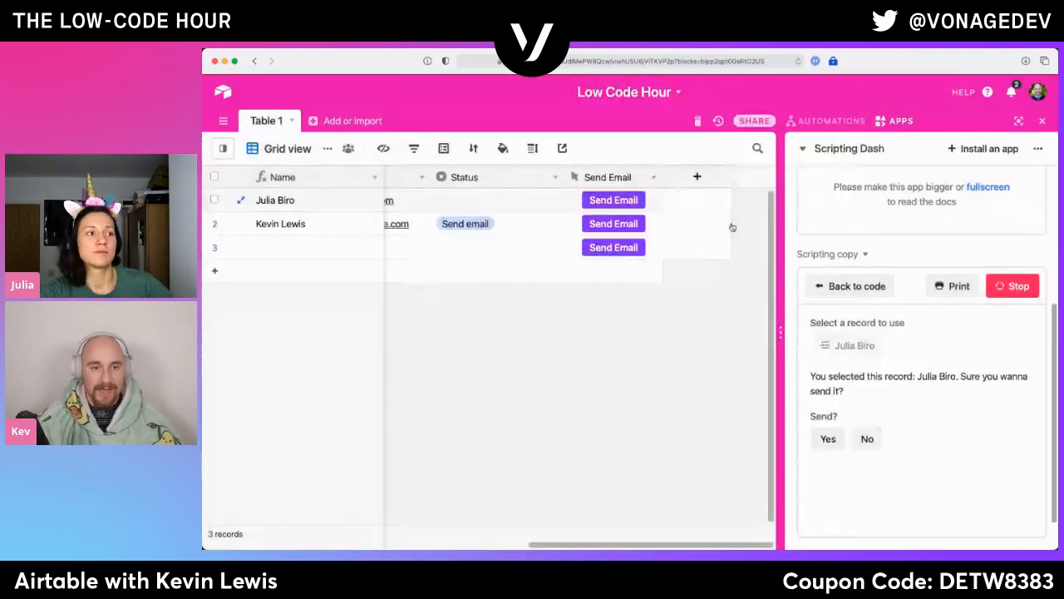
- Answer the running script's Send? prompt with Yes for the first record
{"action": "left_click", "coordinate": [832, 439]}
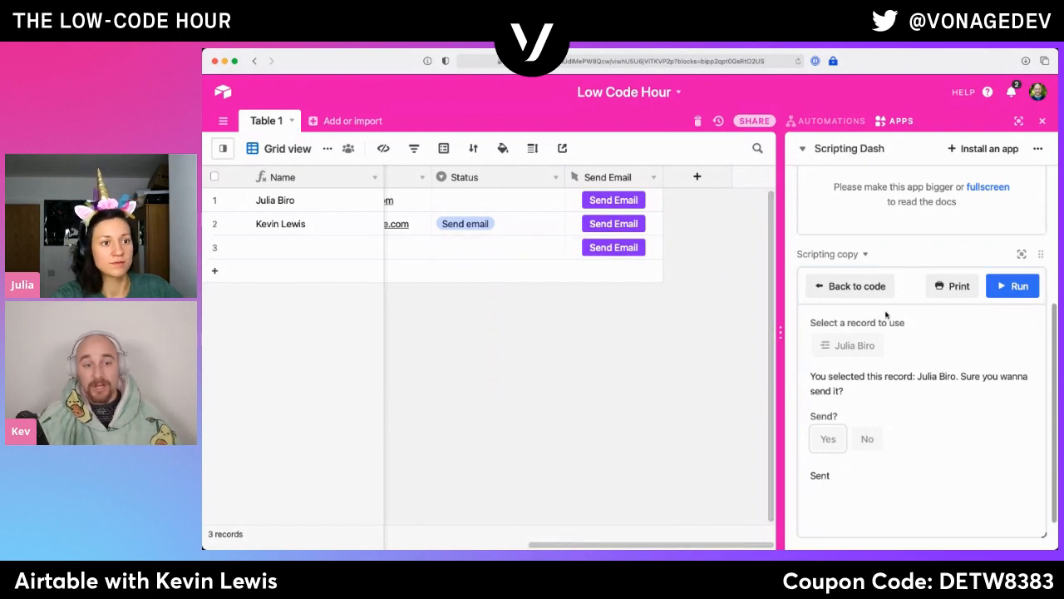
- Reopen the script's code and remove the 'No' option from the buttonsAsync call, leaving only 'Yes'
{"action": "left_click", "coordinate": [865, 286]}
{"action": "left_click", "coordinate": [855, 288]}
{"action": "left_click", "coordinate": [854, 287]}
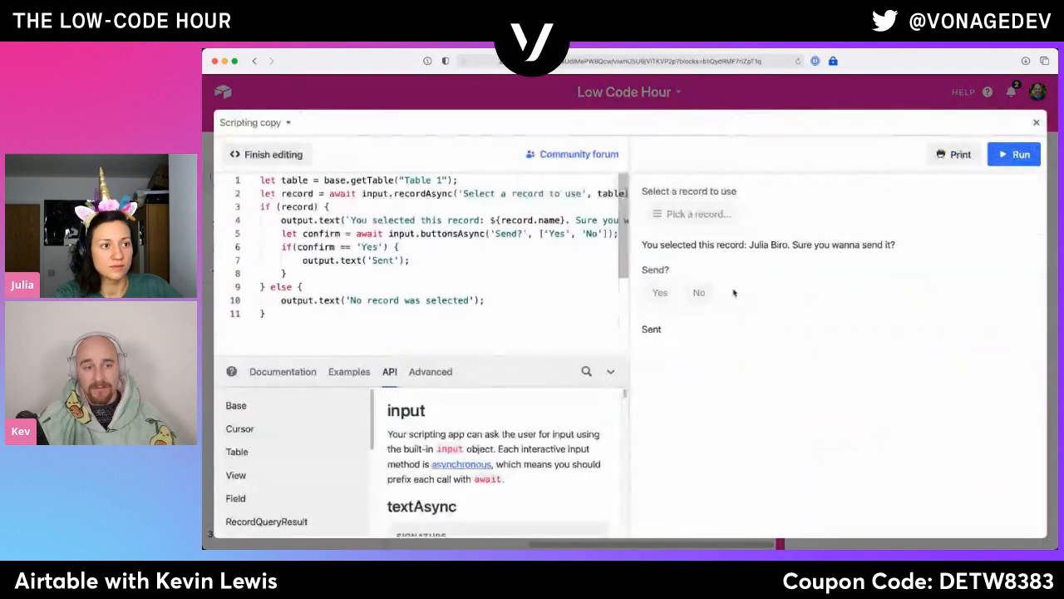
{"action": "left_click_drag", "start_coordinate": [604, 233], "coordinate": [571, 233]}
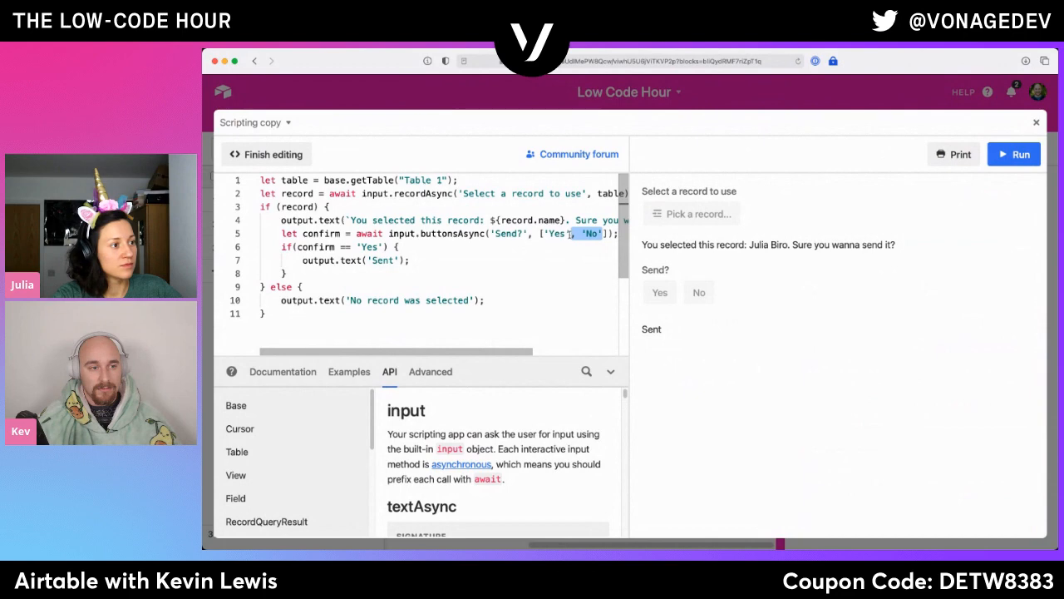
{"action": "key", "text": "BackSpace"}
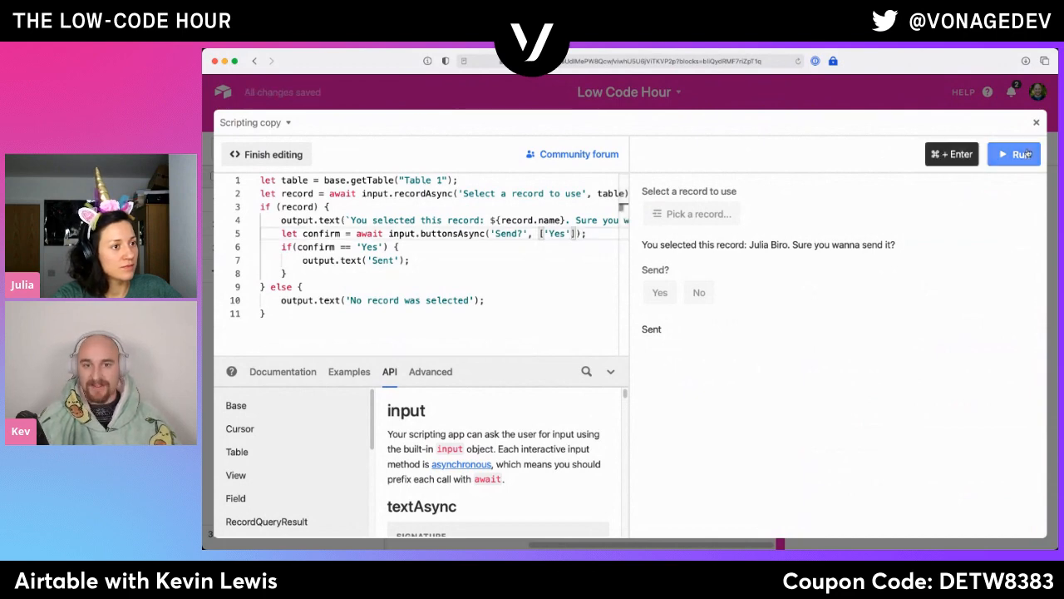
- Close the code editor, run Send Email for the first record, and confirm the Send? prompt with its only option, Yes
{"action": "left_click", "coordinate": [1036, 122]}
{"action": "left_click", "coordinate": [630, 200]}
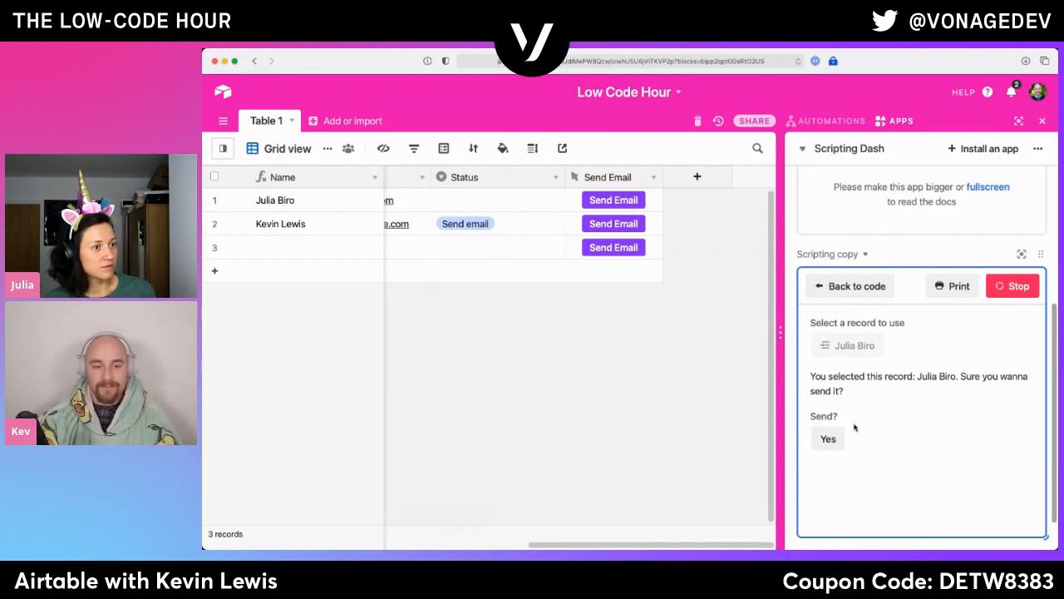
{"action": "left_click", "coordinate": [829, 439]}
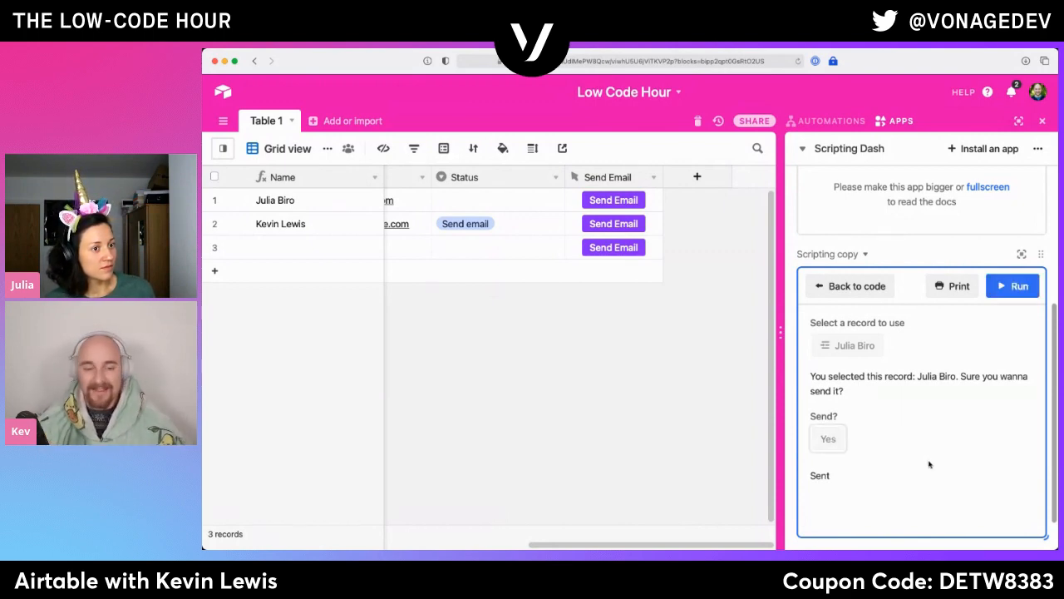
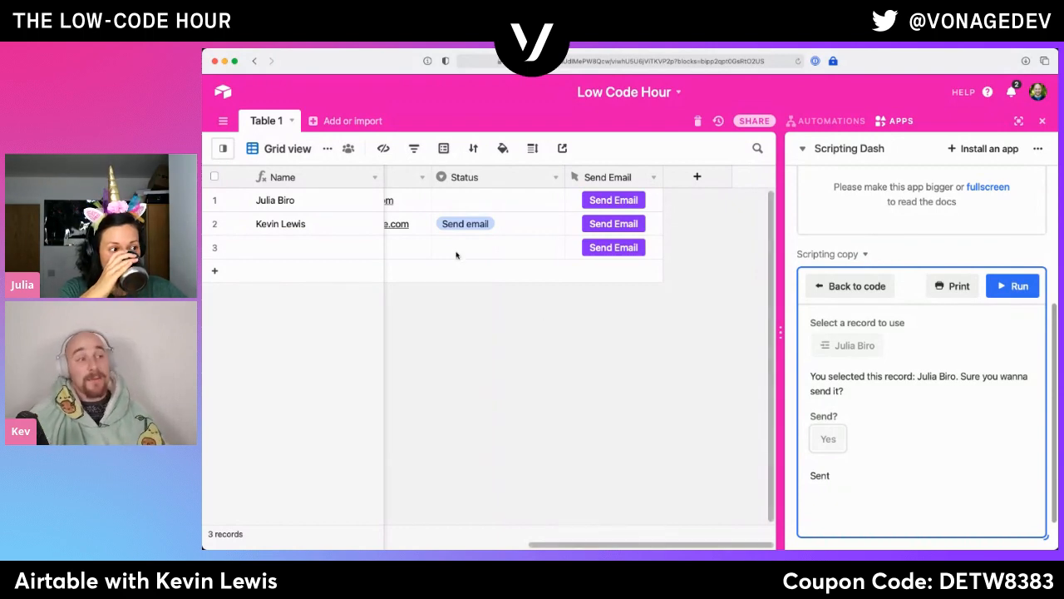
- Show the list of views for Table 1 beside the grid
{"action": "left_click", "coordinate": [696, 177]}
{"action": "left_click", "coordinate": [563, 366]}
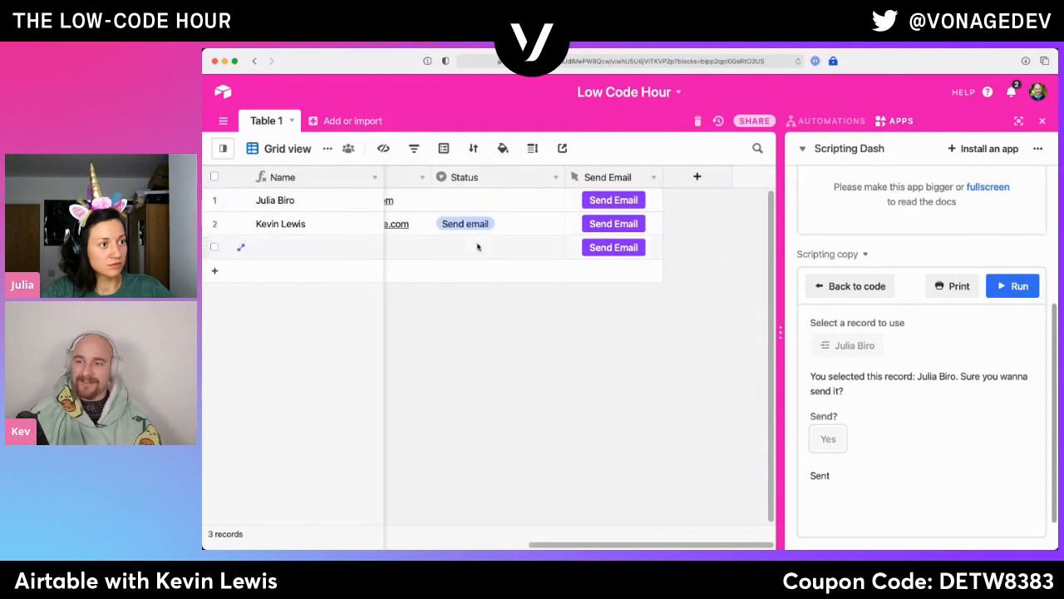
{"action": "left_click", "coordinate": [224, 148]}
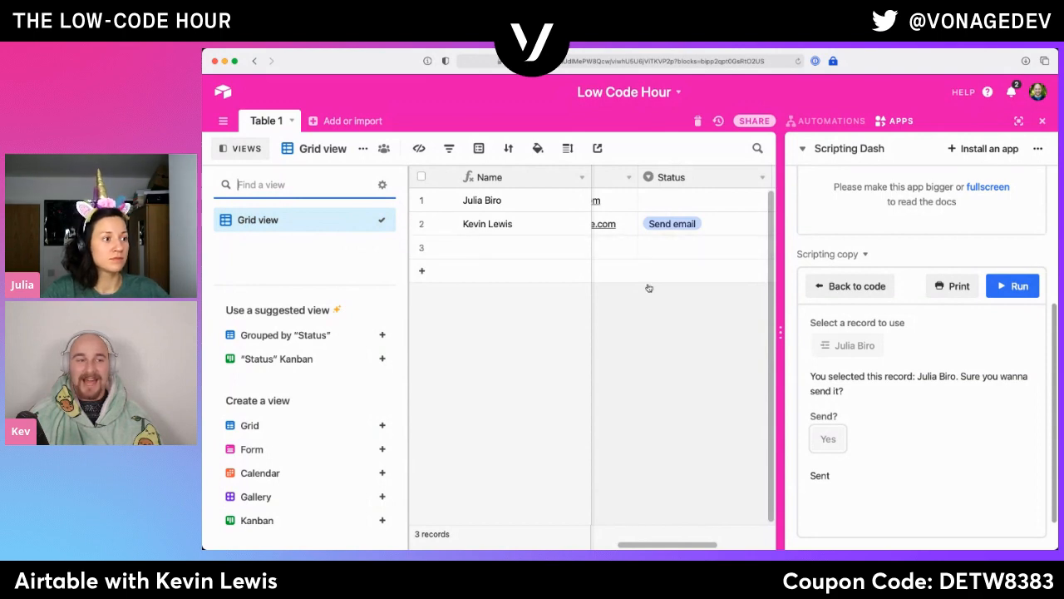
- Hide the Send Email field in the Grid view
{"action": "left_click", "coordinate": [450, 148]}
{"action": "left_click", "coordinate": [420, 150]}
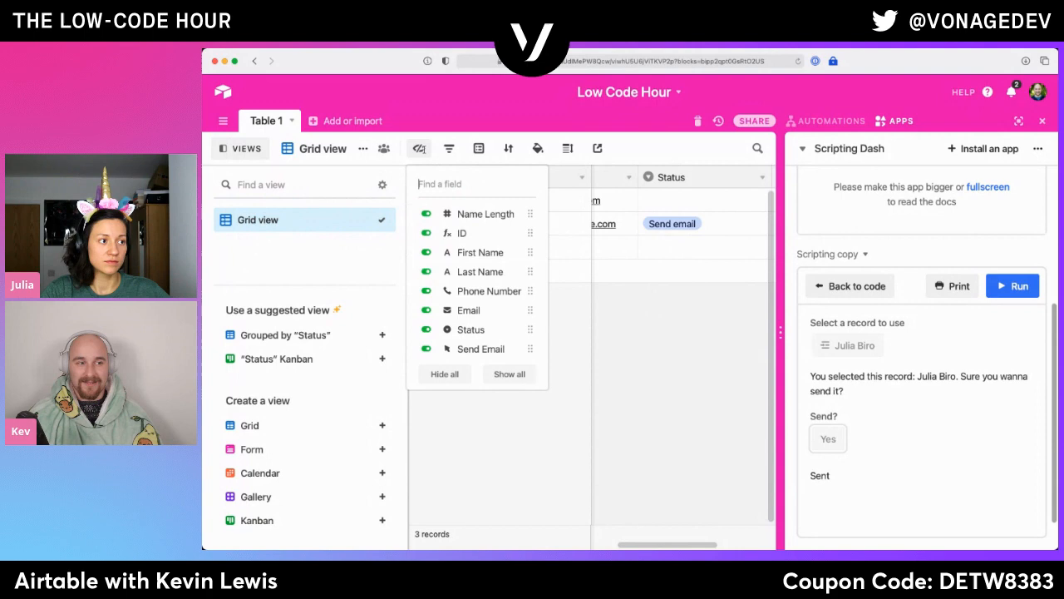
{"action": "left_click", "coordinate": [484, 347]}
{"action": "left_click", "coordinate": [602, 334]}
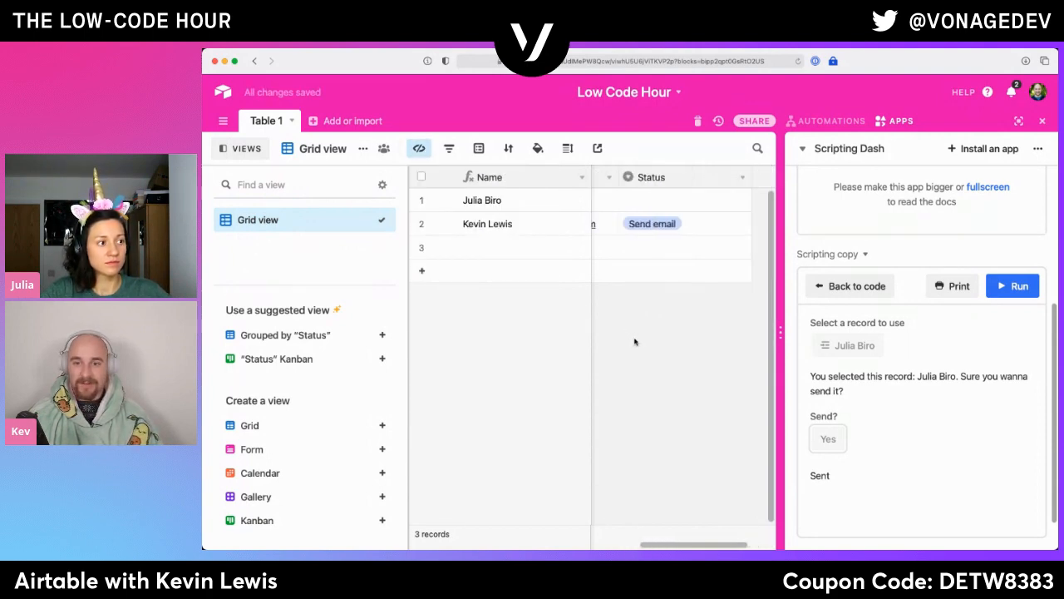
- Make the hidden Send Email field visible again in the Grid view
{"action": "left_click", "coordinate": [419, 148]}
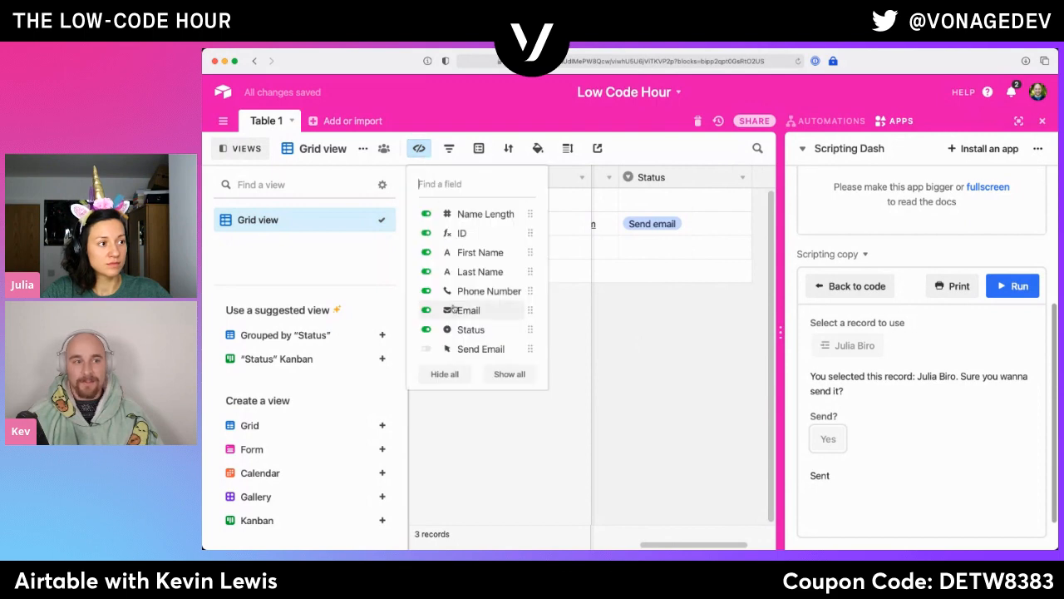
{"action": "left_click", "coordinate": [468, 349]}
{"action": "left_click", "coordinate": [652, 332]}
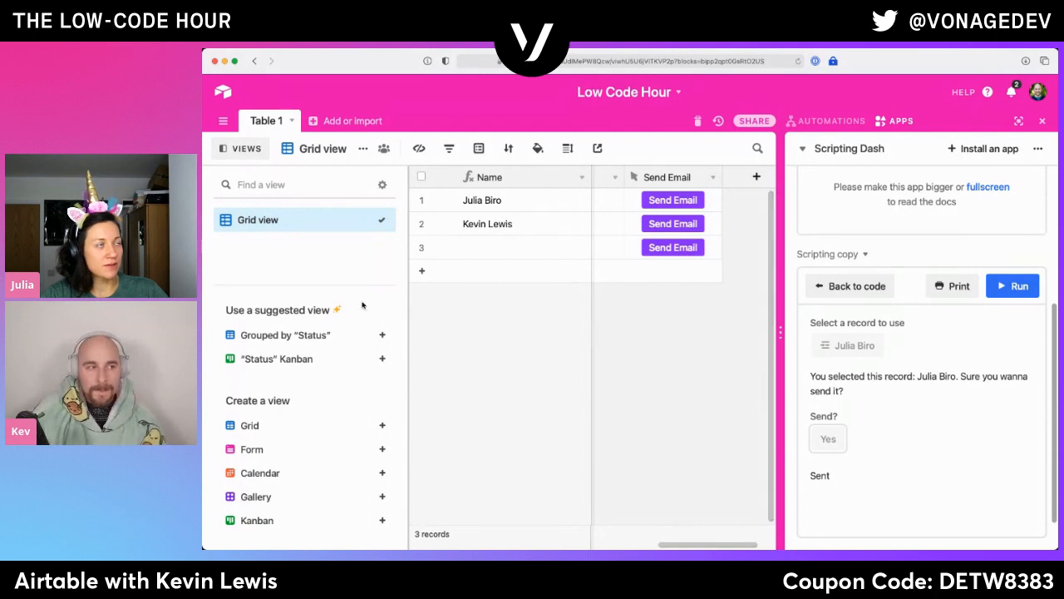
- Review Table 1's permission options for who can create and delete records, and close them without changes
{"action": "left_click", "coordinate": [258, 129]}
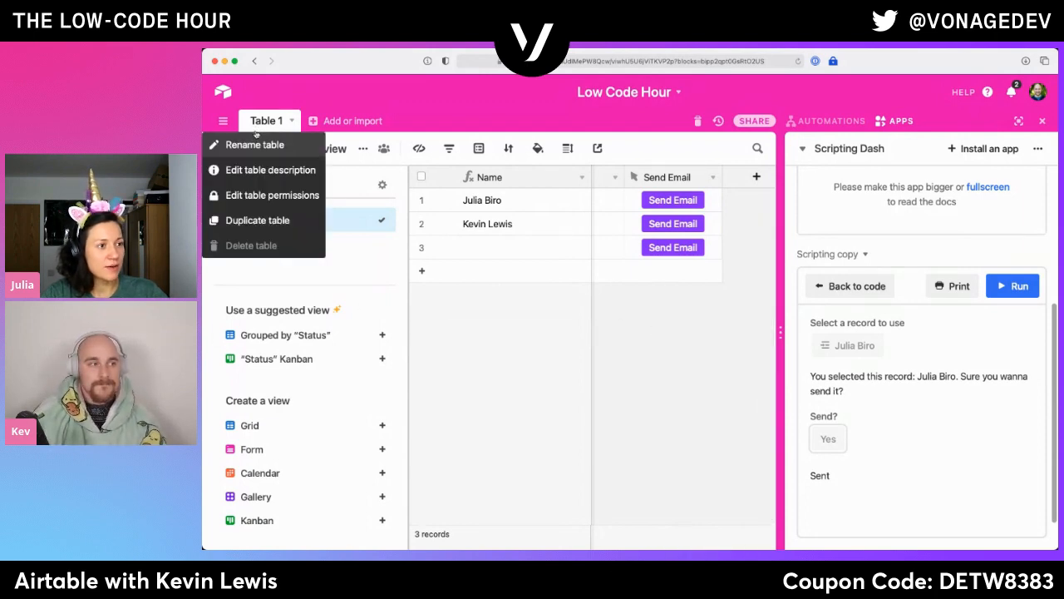
{"action": "left_click", "coordinate": [265, 198]}
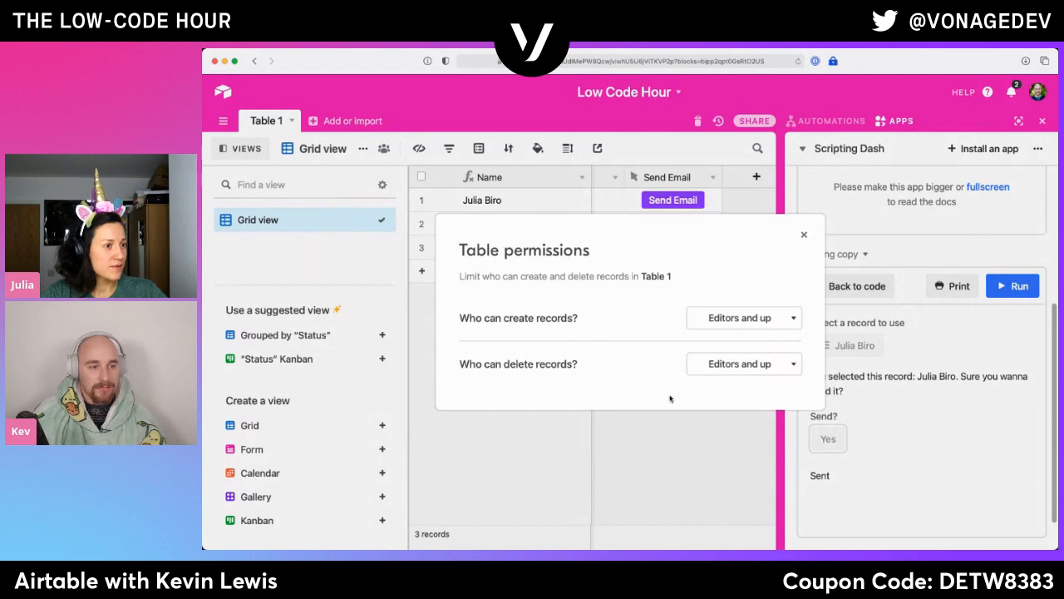
{"action": "left_click", "coordinate": [715, 320]}
{"action": "left_click", "coordinate": [701, 353]}
{"action": "left_click", "coordinate": [697, 373]}
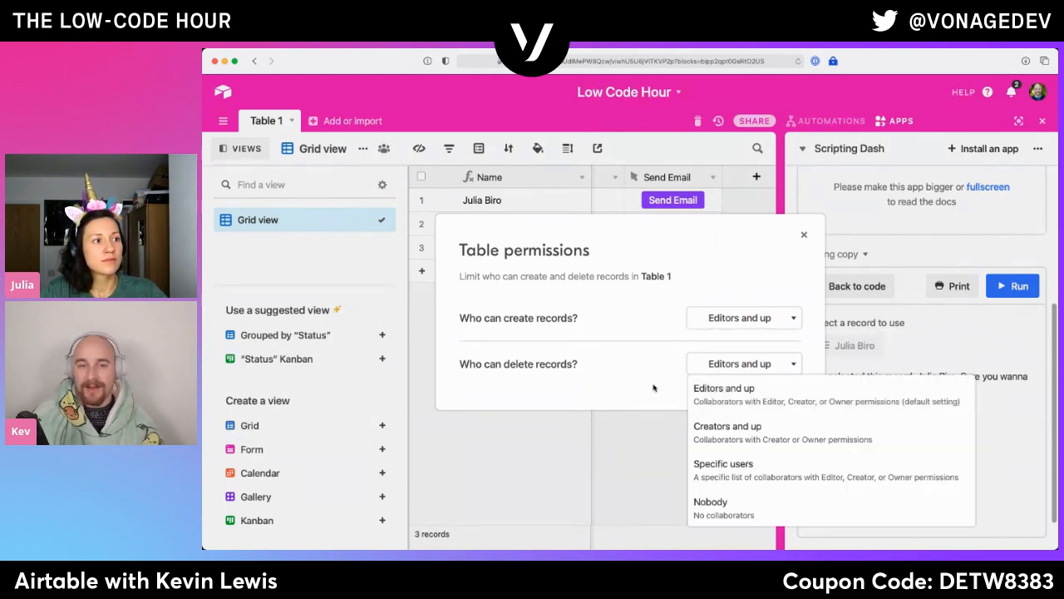
{"action": "left_click", "coordinate": [654, 387]}
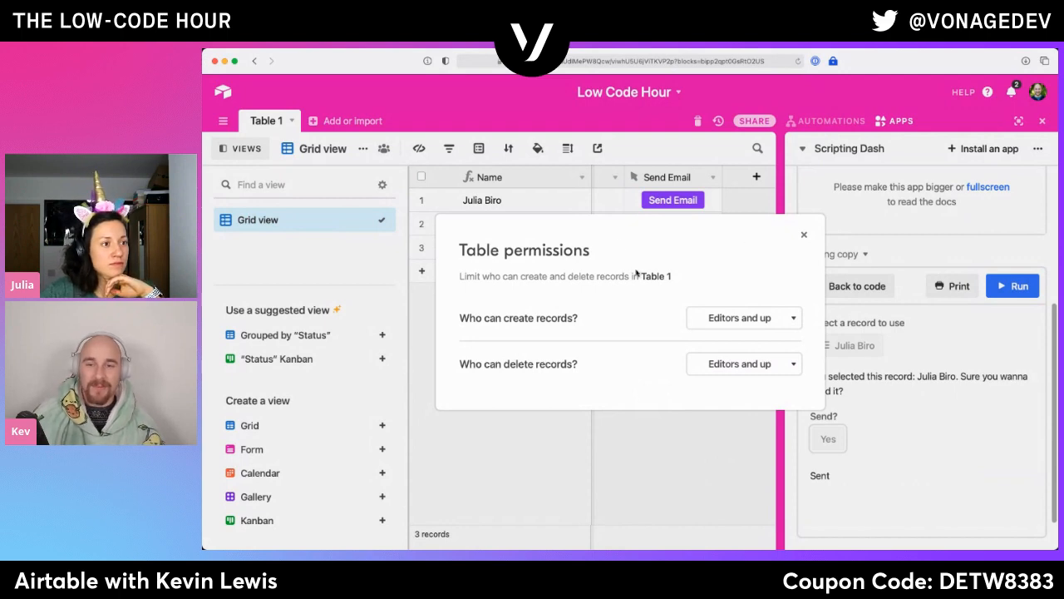
{"action": "left_click", "coordinate": [806, 237]}
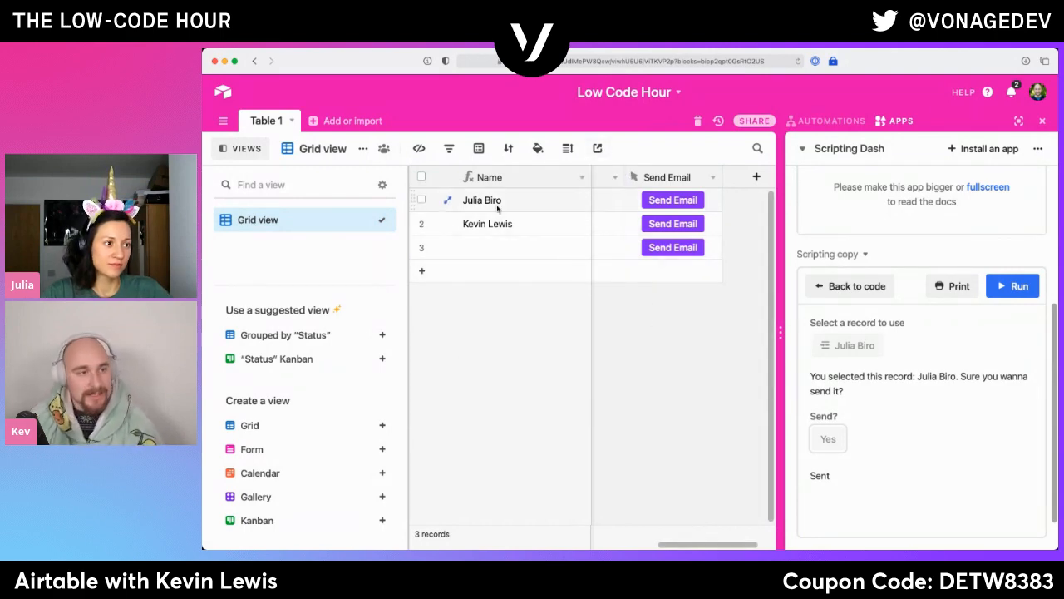
- Hide the Phone Number, Status and Send Email fields in the Grid view
{"action": "left_click", "coordinate": [420, 149]}
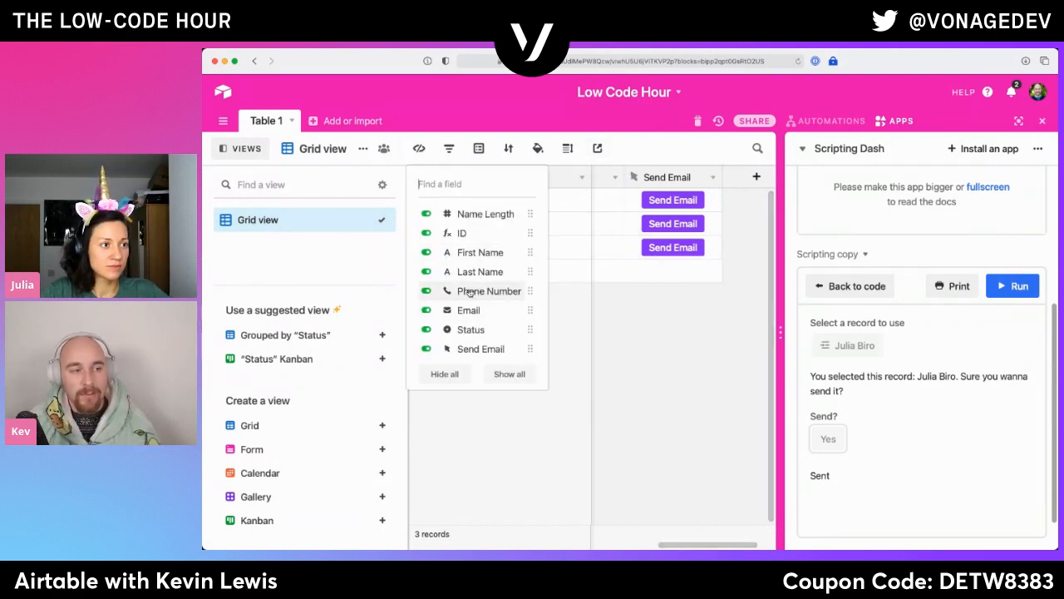
{"action": "left_click", "coordinate": [466, 300]}
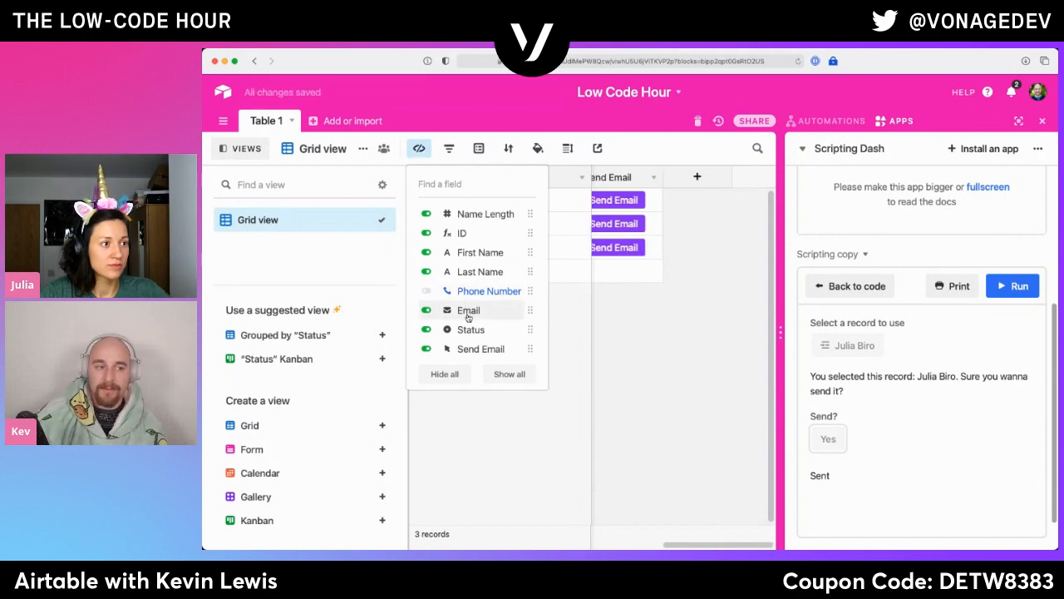
{"action": "left_click", "coordinate": [477, 347]}
{"action": "left_click", "coordinate": [515, 330]}
{"action": "left_click", "coordinate": [647, 361]}
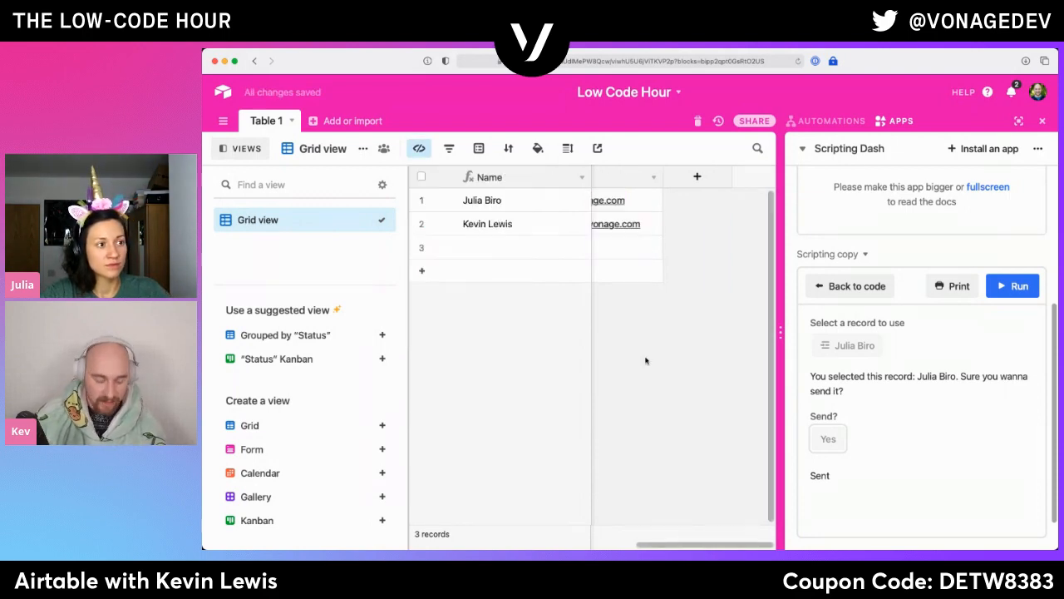
- Hide the ID, First Name and Last Name fields in the Grid view
{"action": "scroll", "coordinate": [645, 370], "scroll_direction": "left", "scroll_amount": 2}
{"action": "scroll", "coordinate": [641, 366], "scroll_direction": "left", "scroll_amount": 5}
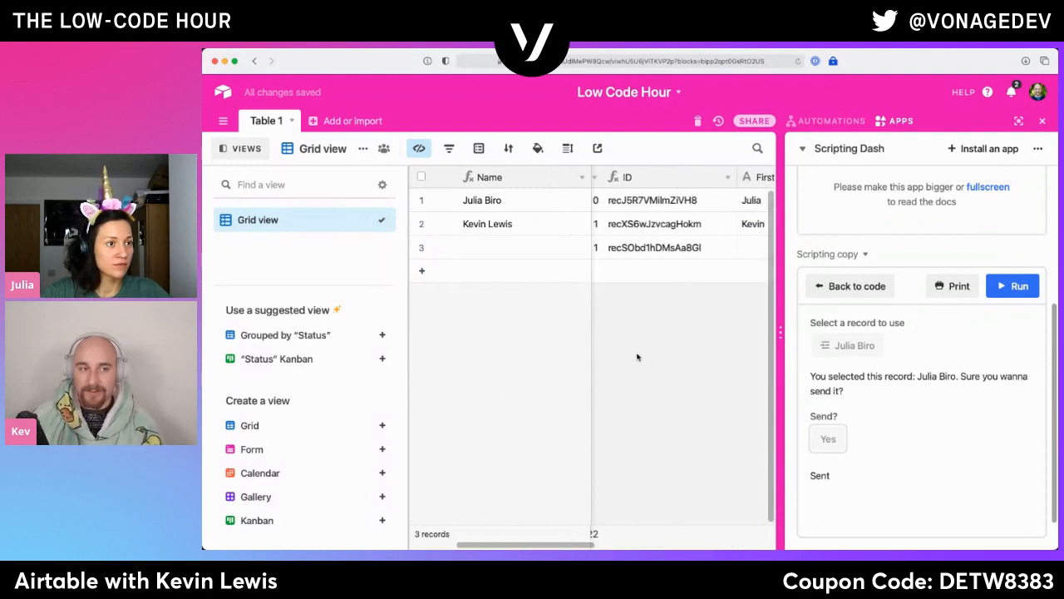
{"action": "left_click", "coordinate": [419, 148]}
{"action": "left_click", "coordinate": [462, 235]}
{"action": "left_click", "coordinate": [463, 251]}
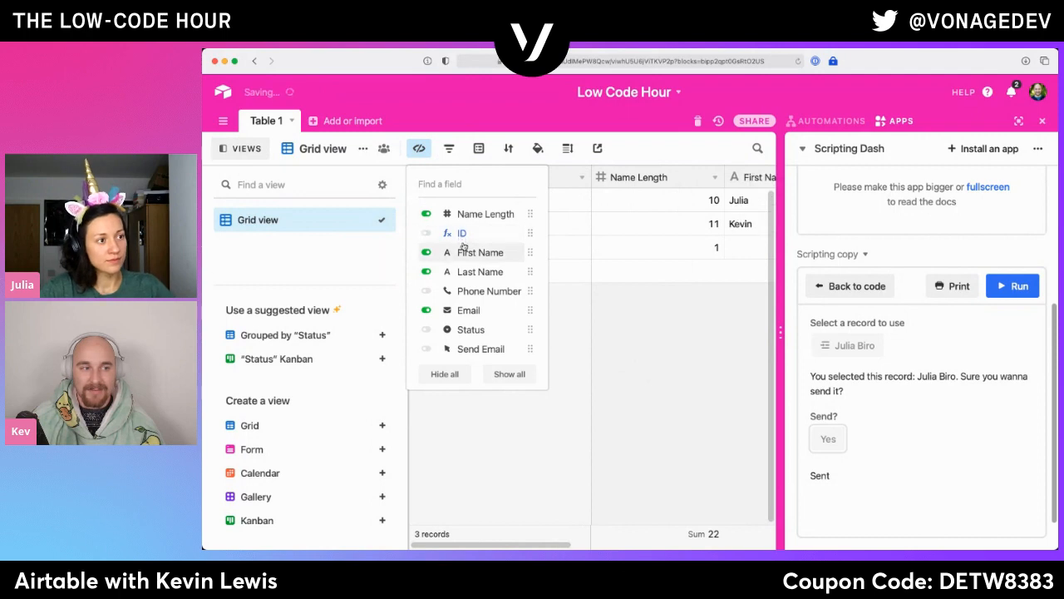
{"action": "left_click", "coordinate": [471, 274]}
{"action": "left_click", "coordinate": [615, 228]}
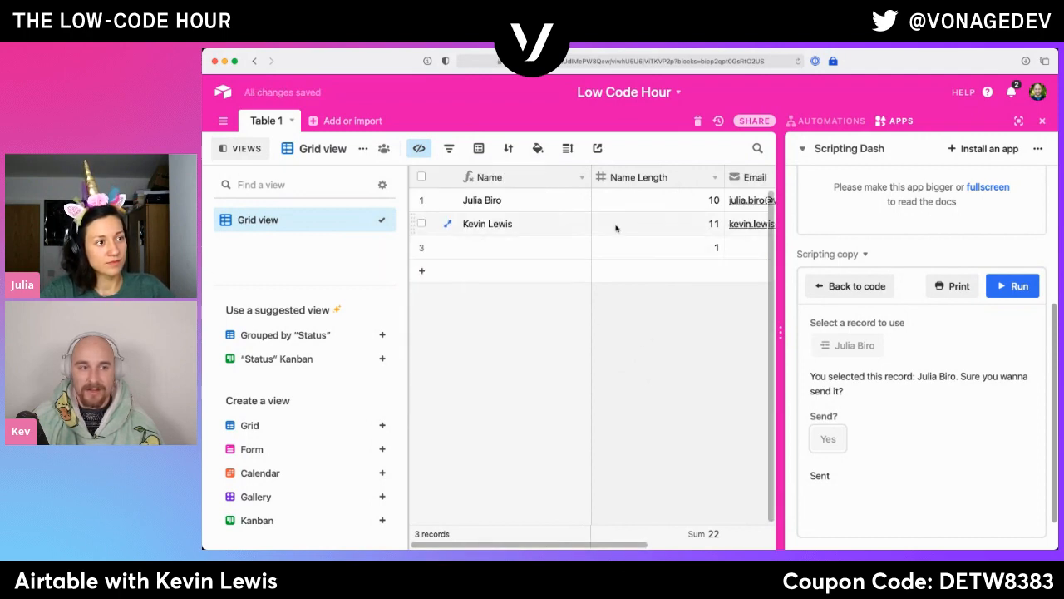
- Hide the Name Length field so the Grid view is reduced to Name and Email
{"action": "left_click", "coordinate": [419, 148]}
{"action": "left_click", "coordinate": [653, 373]}
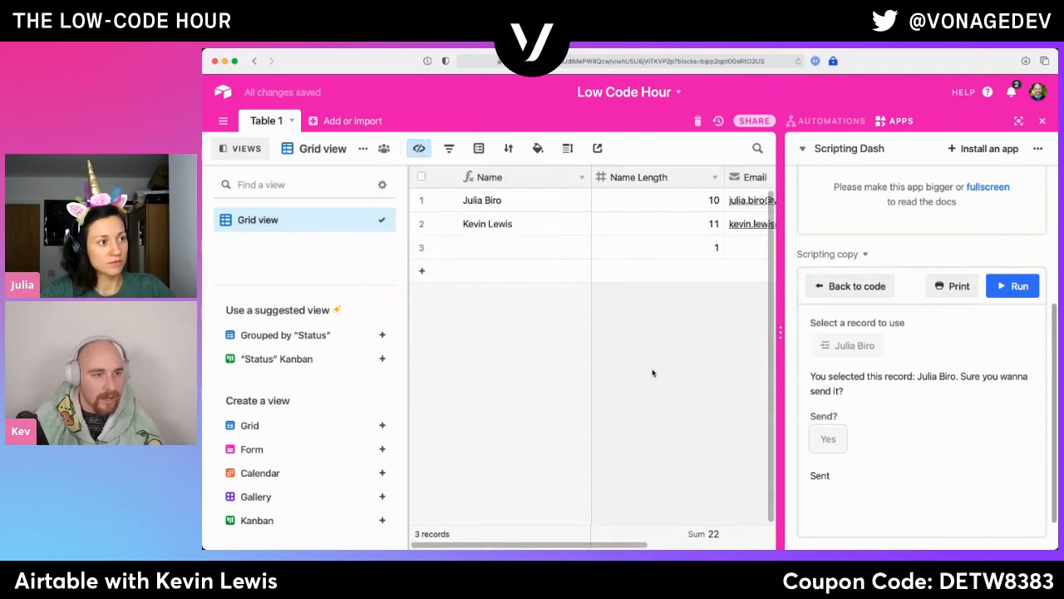
{"action": "right_click", "coordinate": [650, 180]}
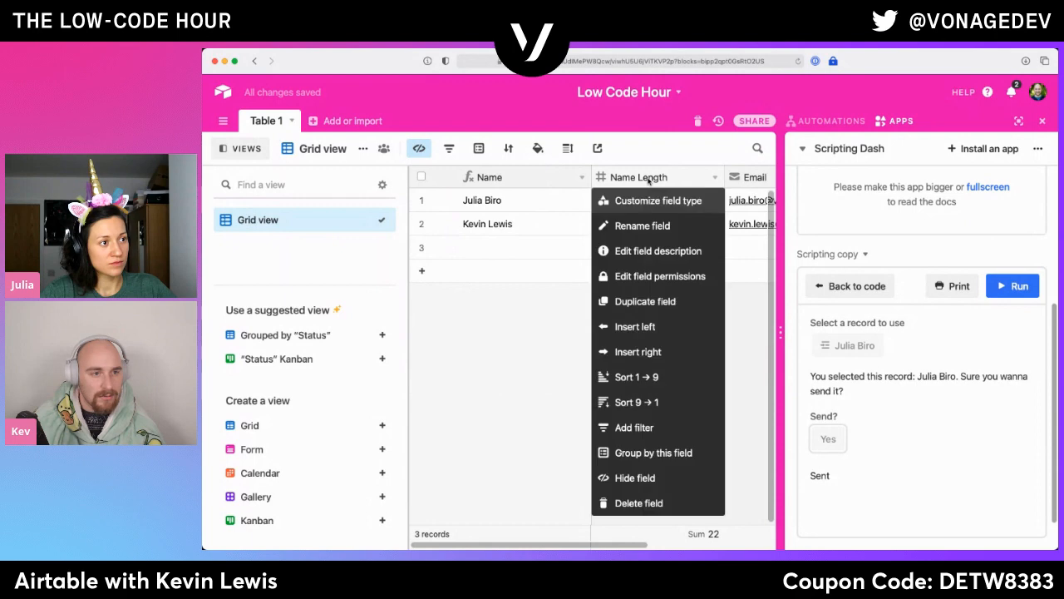
{"action": "left_click", "coordinate": [654, 477]}
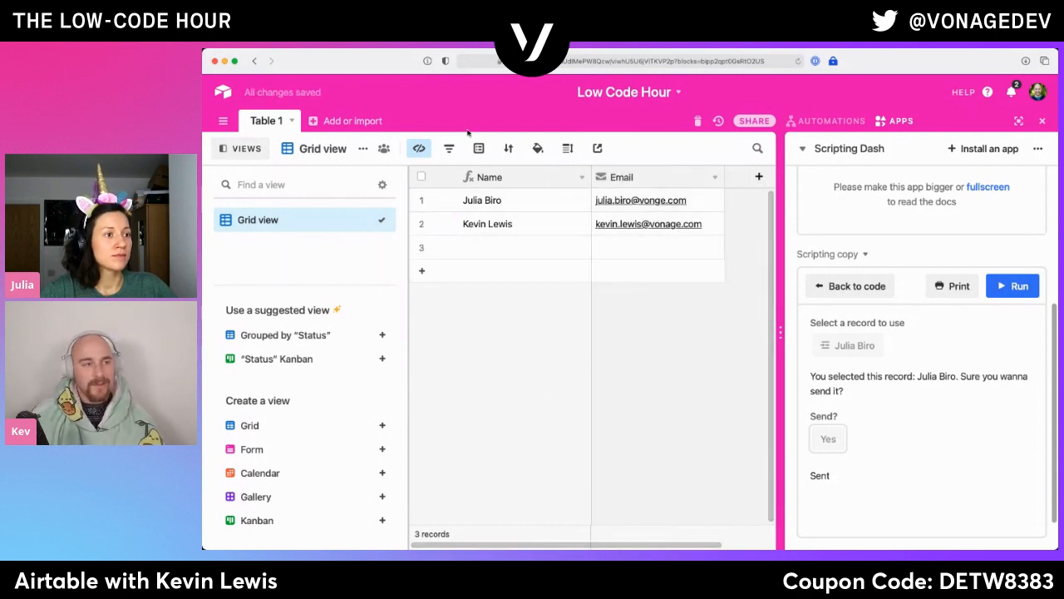
{"action": "left_click", "coordinate": [420, 148]}
{"action": "left_click", "coordinate": [267, 254]}
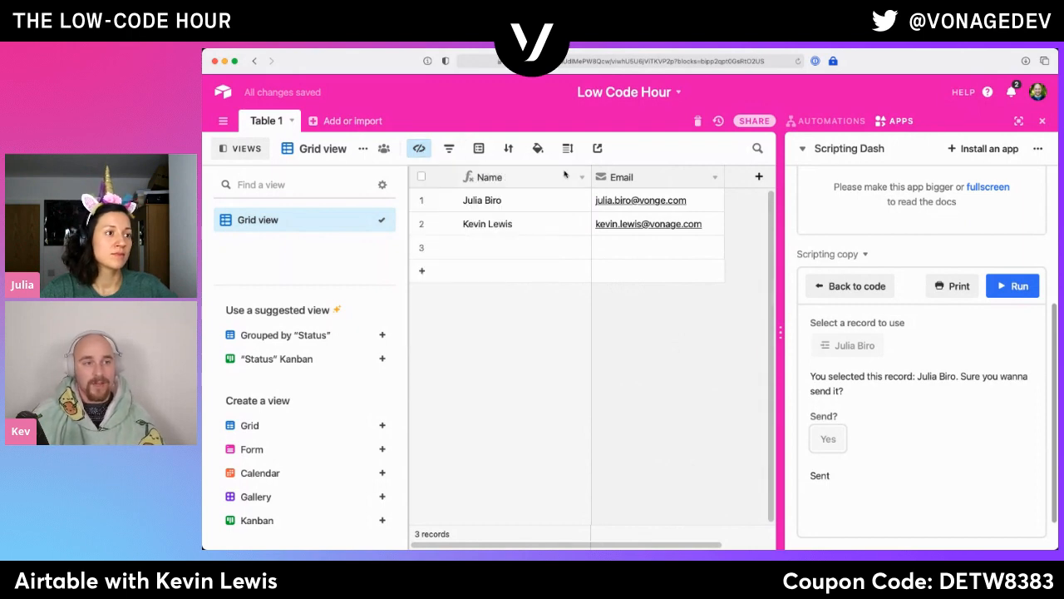
- Create a private share link for the Grid view
{"action": "left_click", "coordinate": [597, 148]}
{"action": "left_click", "coordinate": [628, 193]}
{"action": "left_click", "coordinate": [650, 256]}
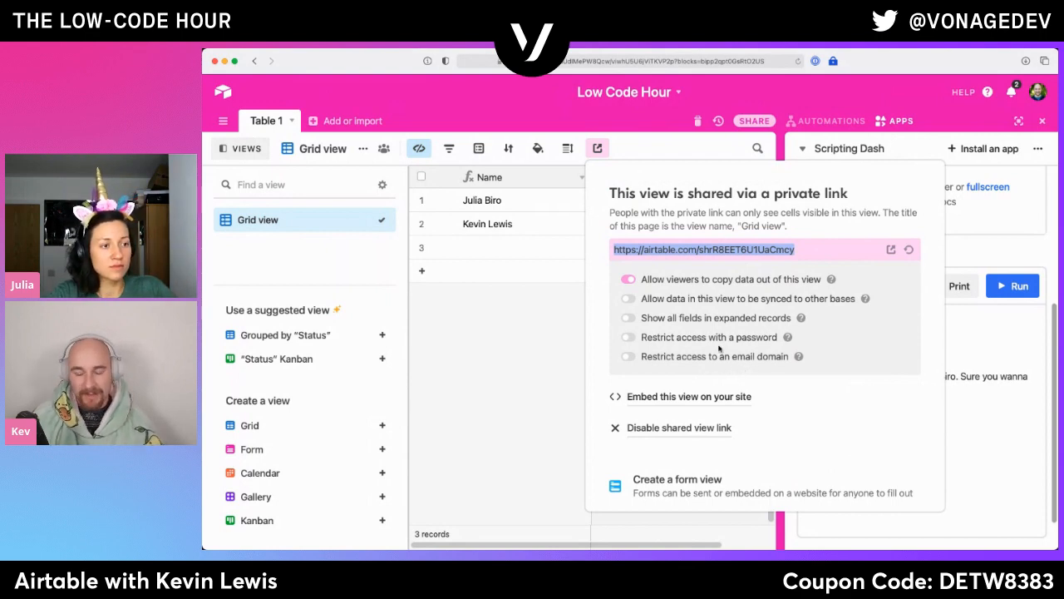
- Copy the Grid view's share link and open it in a new browser tab
{"action": "double_click", "coordinate": [684, 249]}
{"action": "left_click", "coordinate": [684, 249]}
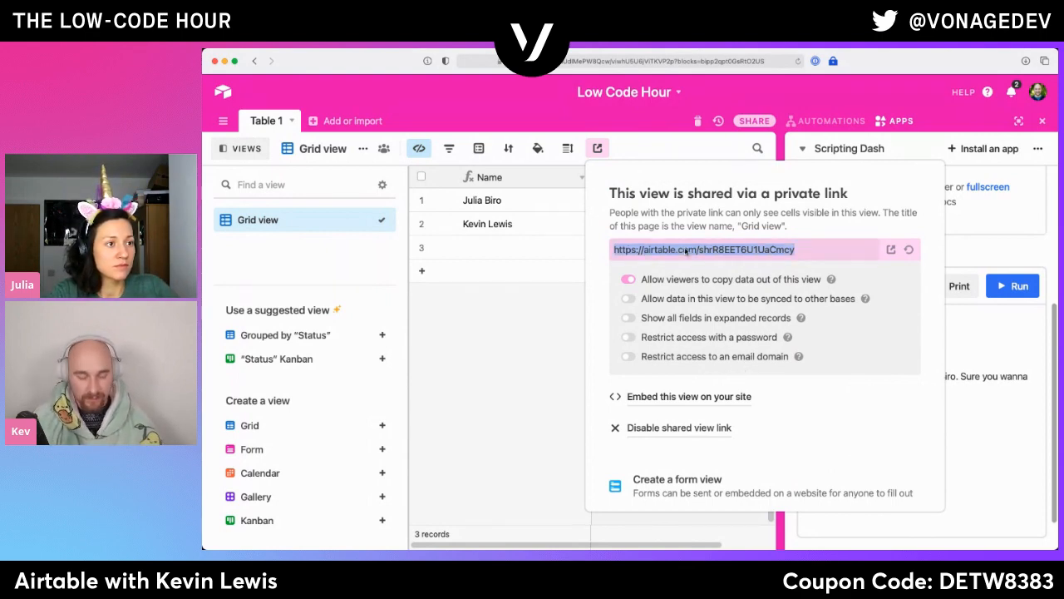
{"action": "left_click", "coordinate": [540, 324]}
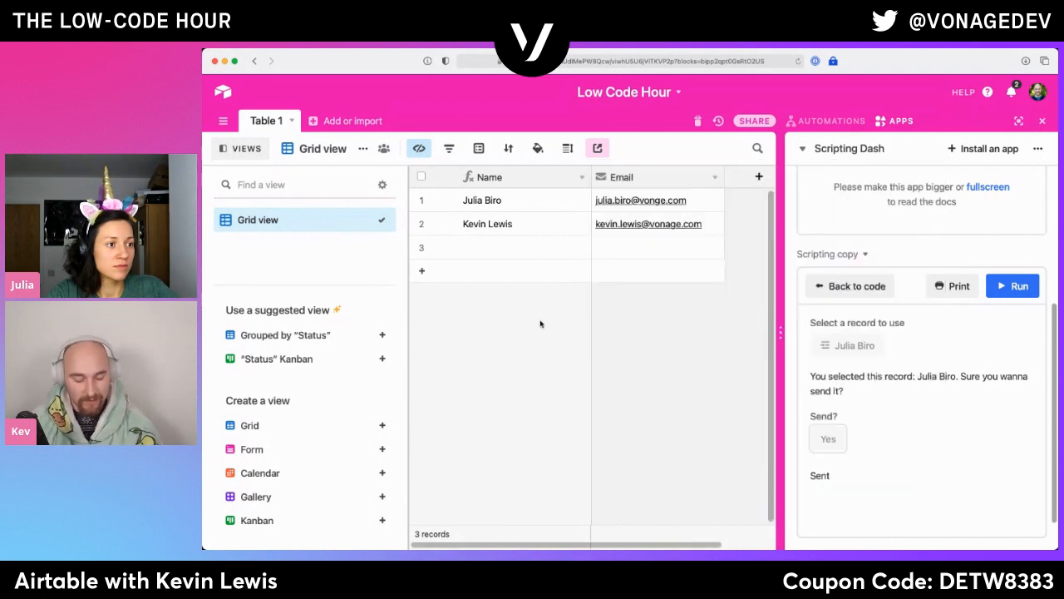
{"action": "key", "text": "super+t"}
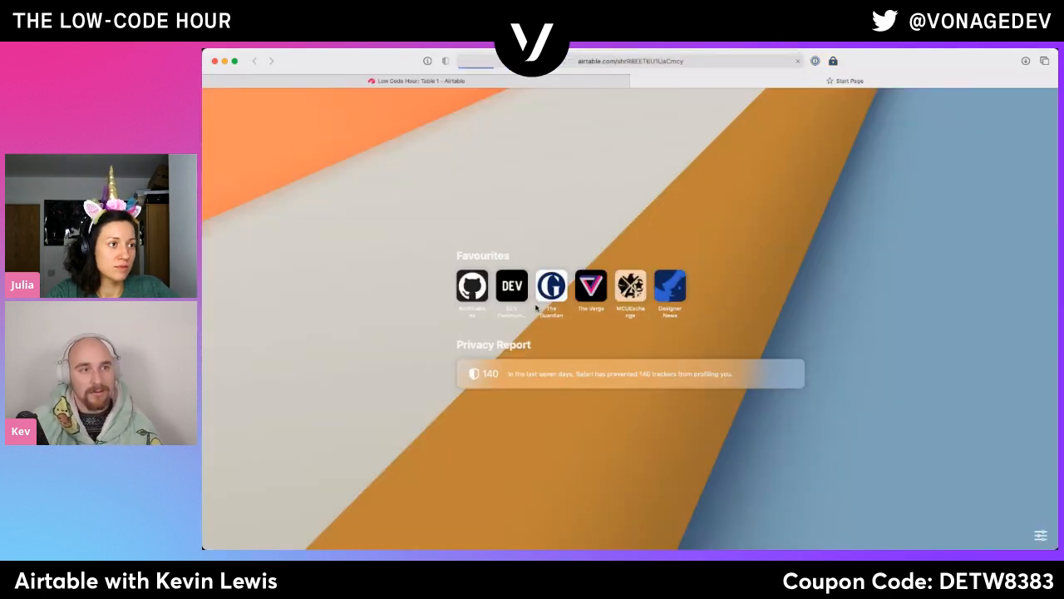
{"action": "key", "text": "Return"}
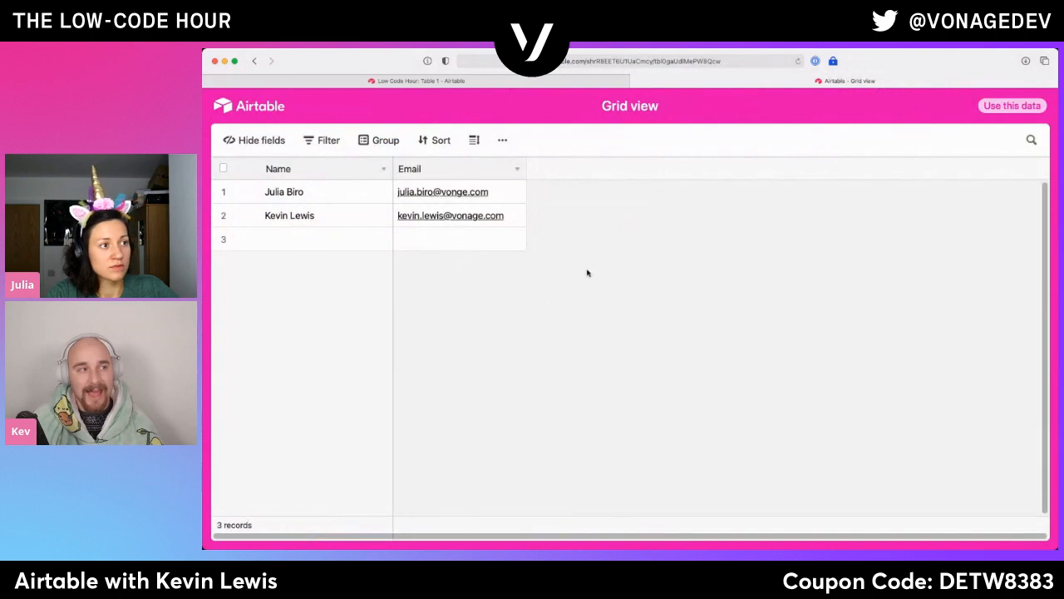
- Examine the shared view's records, its hideable fields, and its CSV download and print options
{"action": "left_click_drag", "start_coordinate": [363, 220], "coordinate": [615, 231]}
{"action": "left_click", "coordinate": [639, 239]}
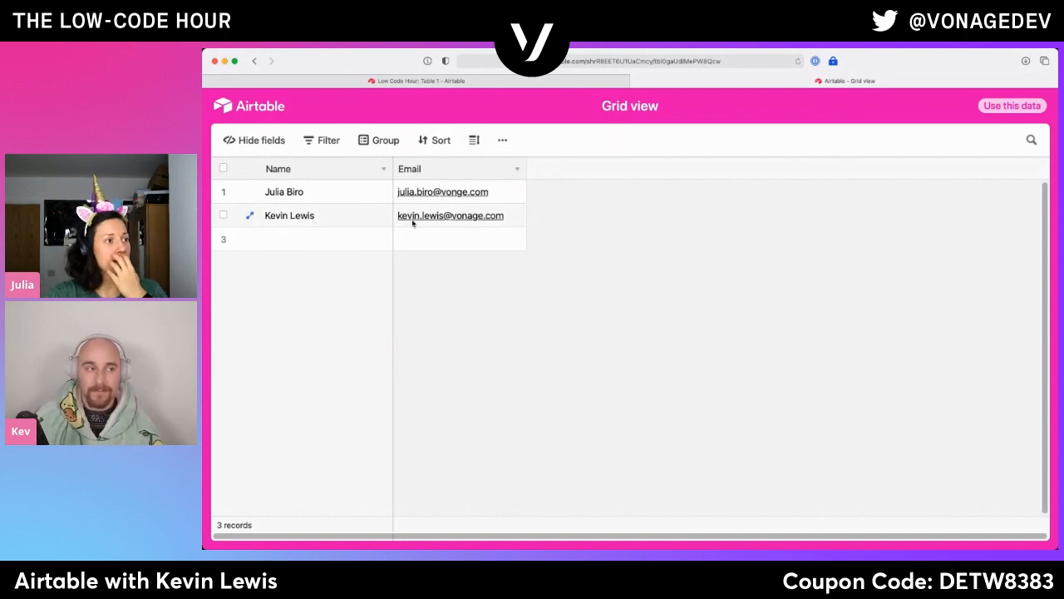
{"action": "left_click", "coordinate": [365, 201]}
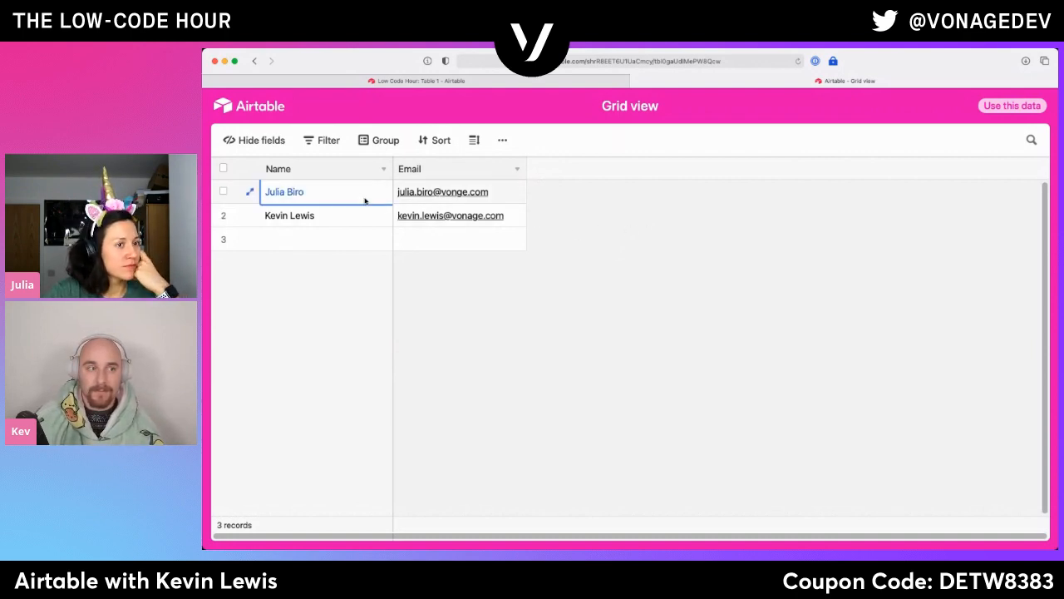
{"action": "left_click", "coordinate": [270, 142]}
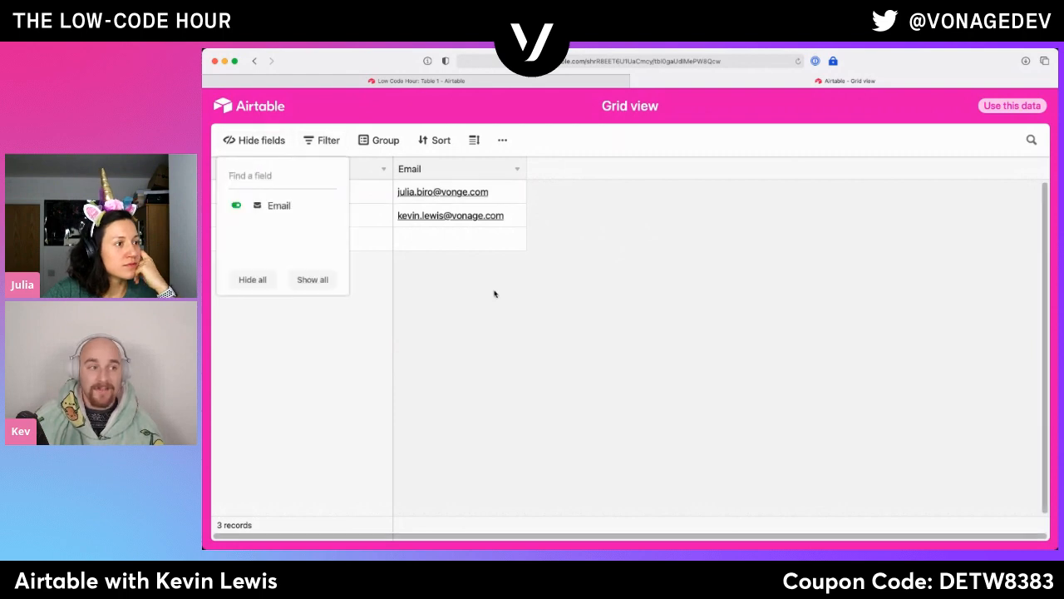
{"action": "left_click", "coordinate": [526, 313]}
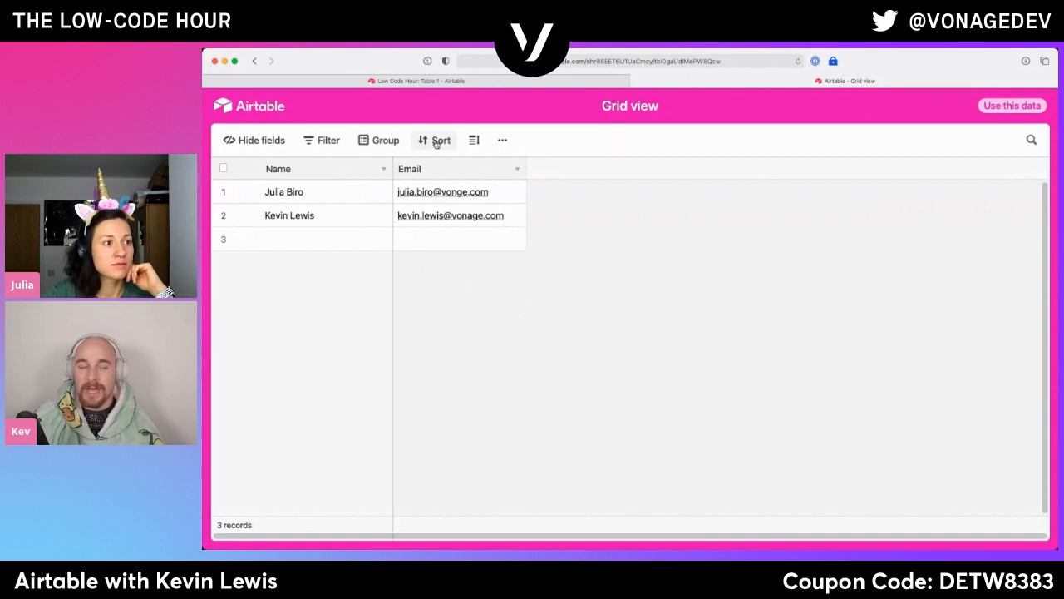
{"action": "left_click", "coordinate": [502, 140]}
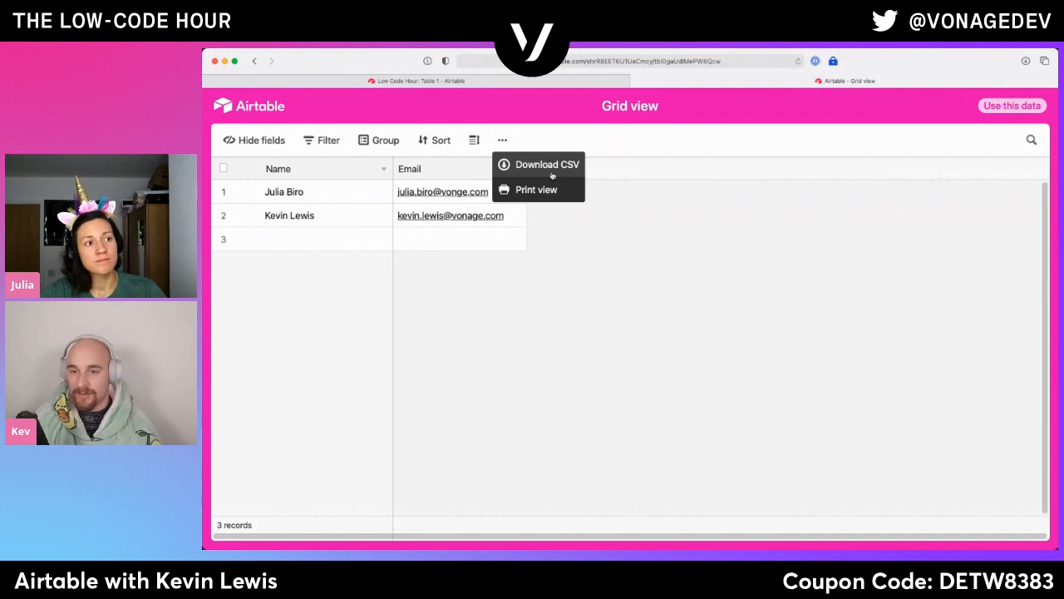
{"action": "left_click", "coordinate": [613, 337]}
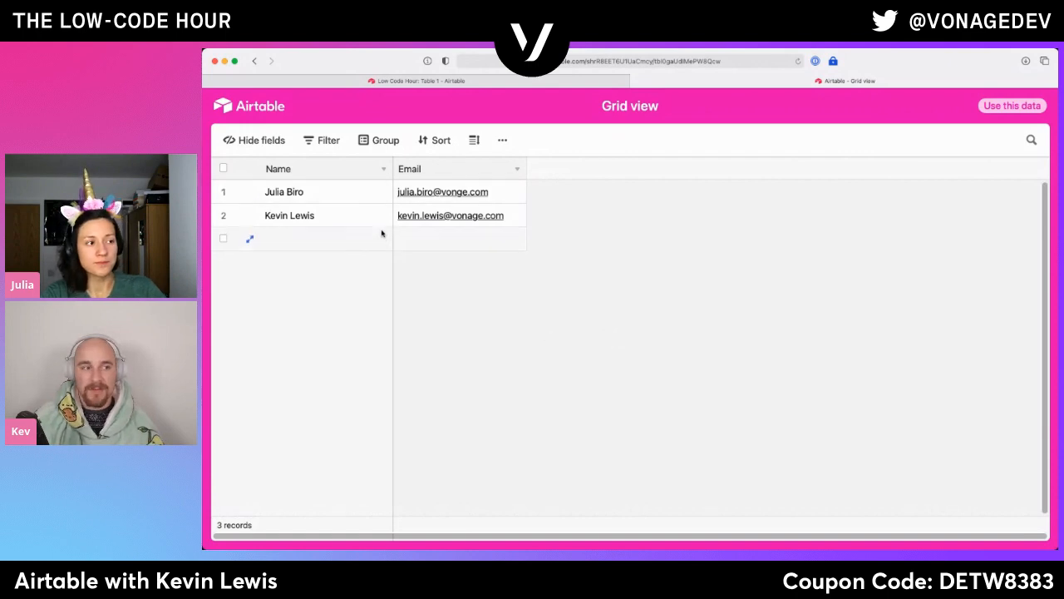
- Return to the Low Code Hour base and make the Status field visible in the shared Grid view
{"action": "left_click", "coordinate": [601, 84]}
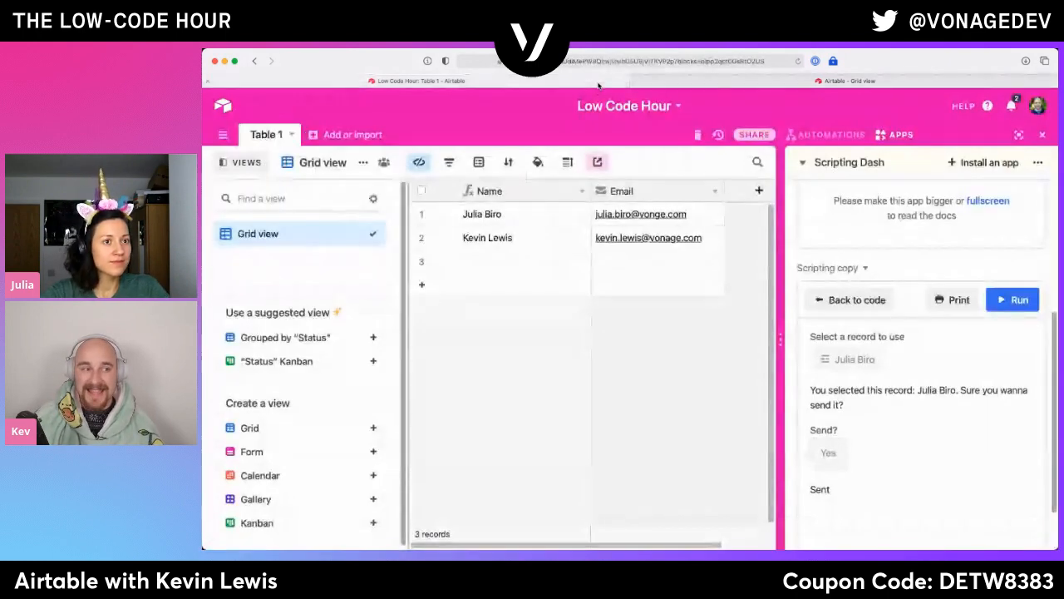
{"action": "left_click", "coordinate": [420, 164]}
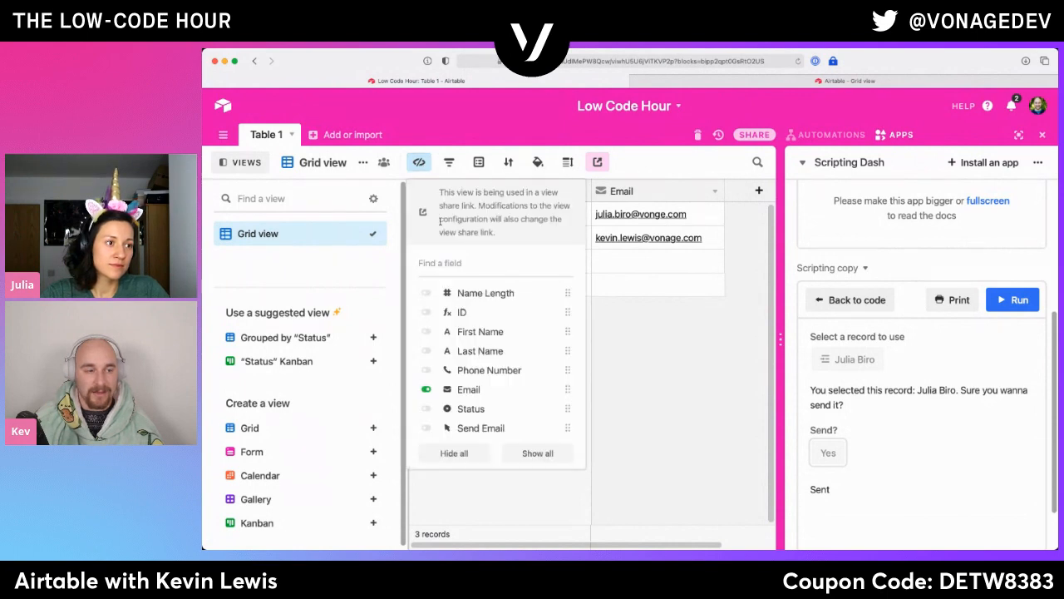
{"action": "left_click", "coordinate": [508, 408]}
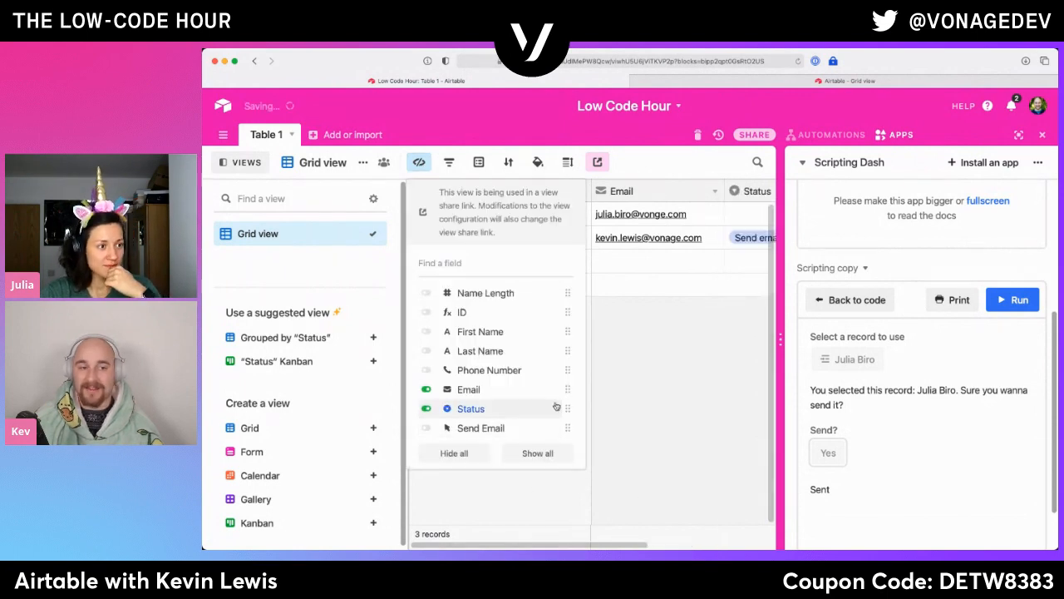
- Check the shared Grid view for the Status field and return to the Low Code Hour base
{"action": "left_click", "coordinate": [806, 189]}
{"action": "key", "text": "ctrl+Tab"}
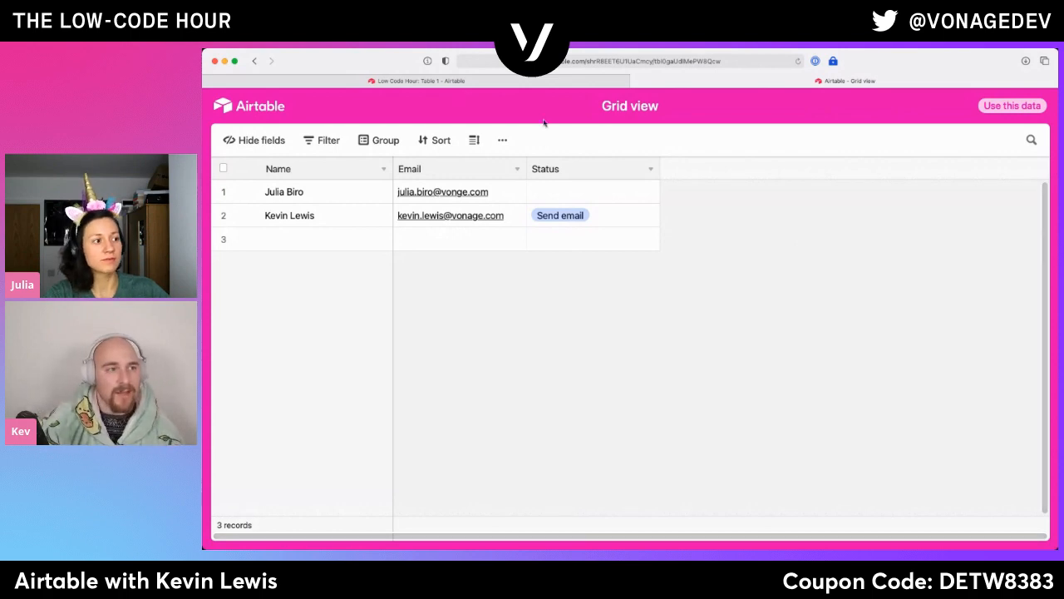
{"action": "left_click", "coordinate": [548, 84]}
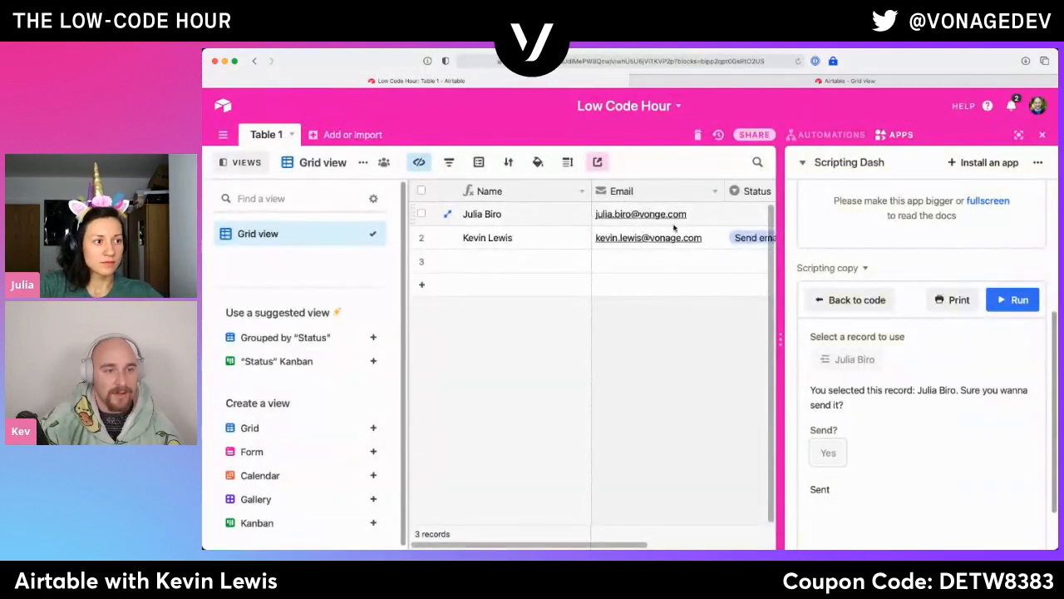
- Remove the last character from the email address in the first record of Table 1
{"action": "left_click", "coordinate": [698, 218]}
{"action": "left_click", "coordinate": [699, 218]}
{"action": "key", "text": "BackSpace"}
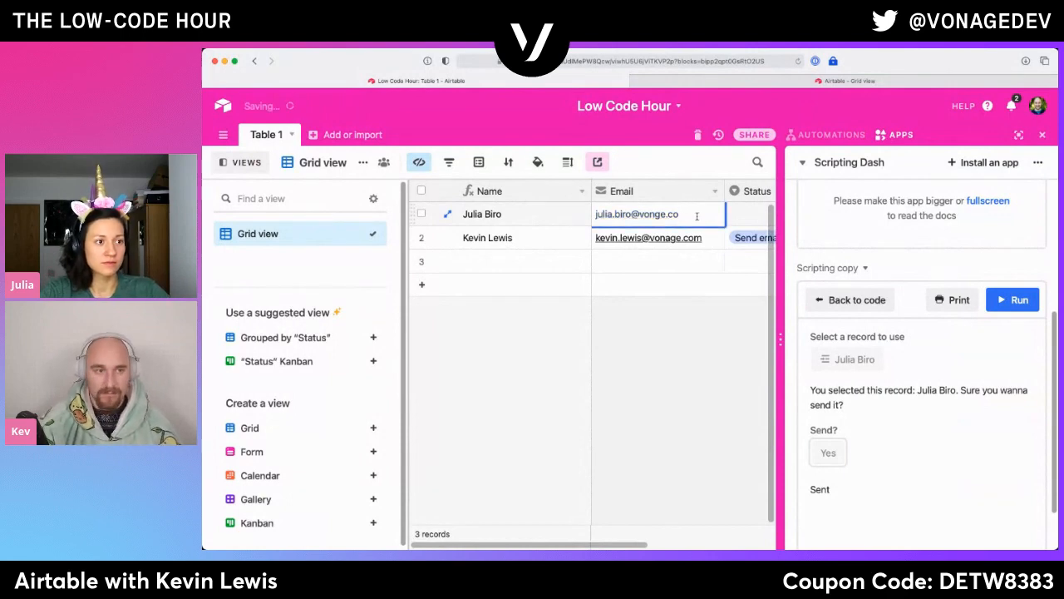
{"action": "left_click", "coordinate": [774, 140]}
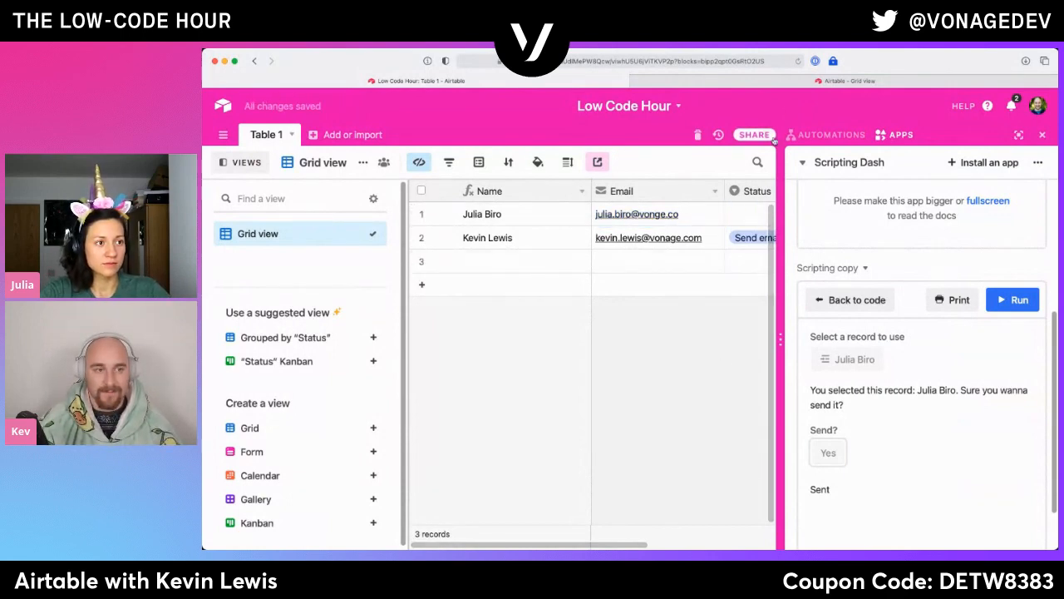
- Reload the shared Grid view and check the first record's email address there
{"action": "left_click", "coordinate": [832, 81]}
{"action": "left_click", "coordinate": [798, 62]}
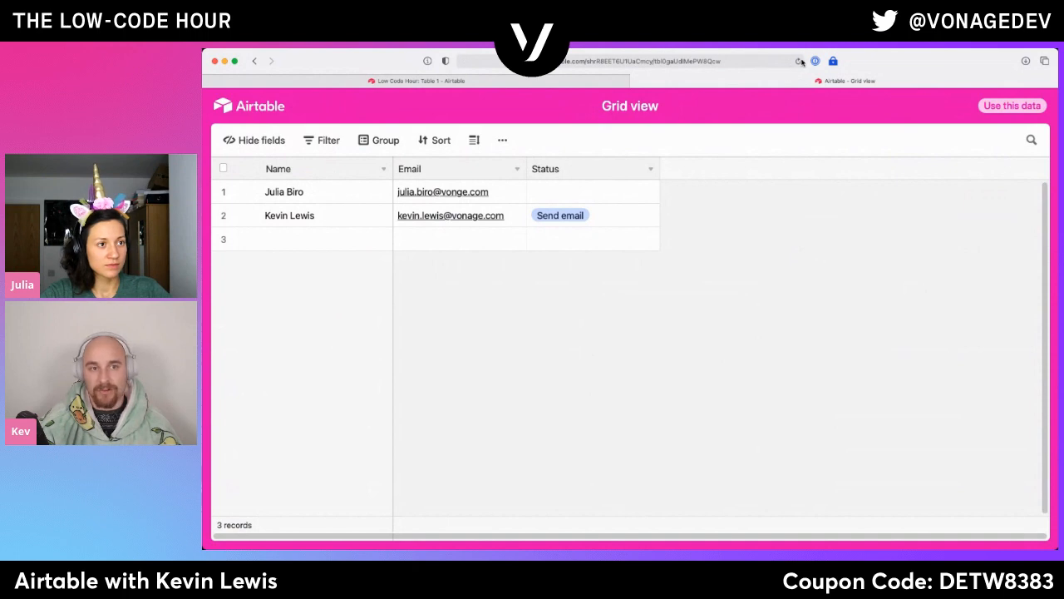
{"action": "left_click", "coordinate": [491, 194]}
{"action": "left_click", "coordinate": [652, 329]}
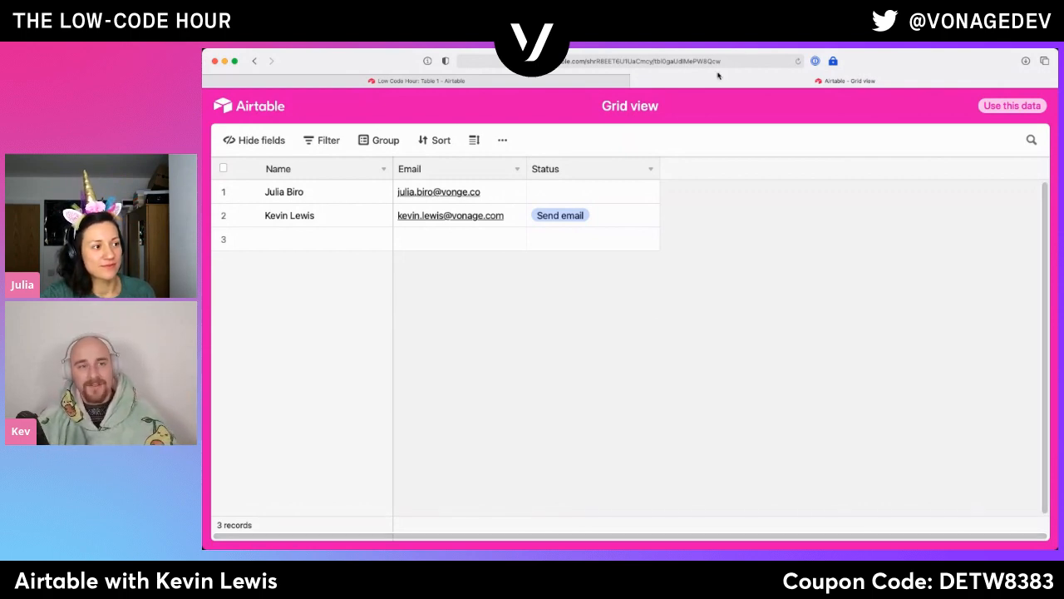
- Replace the Grid view's private share link in the Low Code Hour base with a newly generated one
{"action": "left_click", "coordinate": [596, 82]}
{"action": "left_click", "coordinate": [597, 163]}
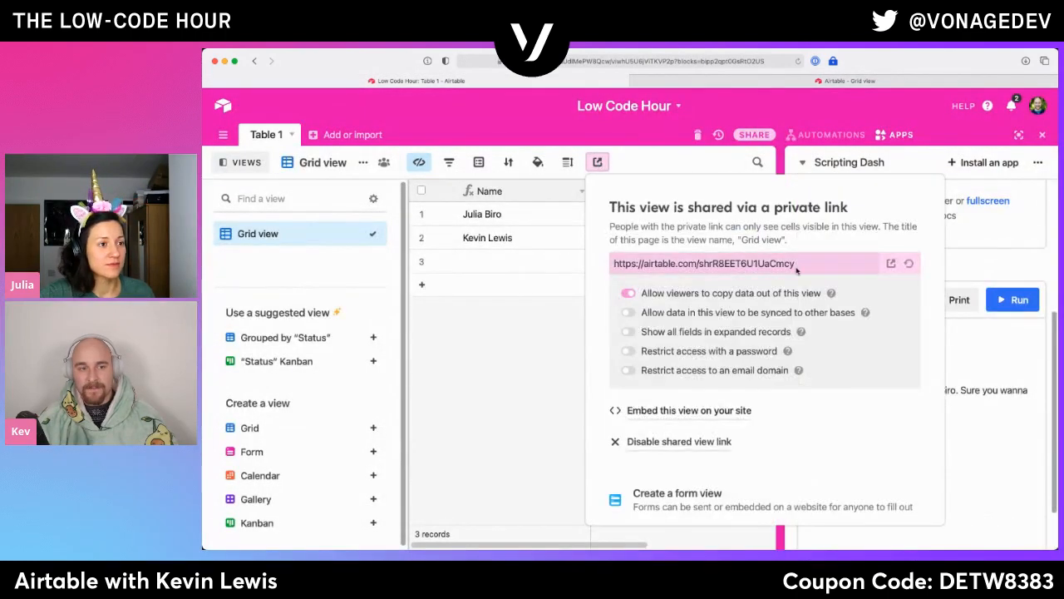
{"action": "left_click", "coordinate": [909, 264]}
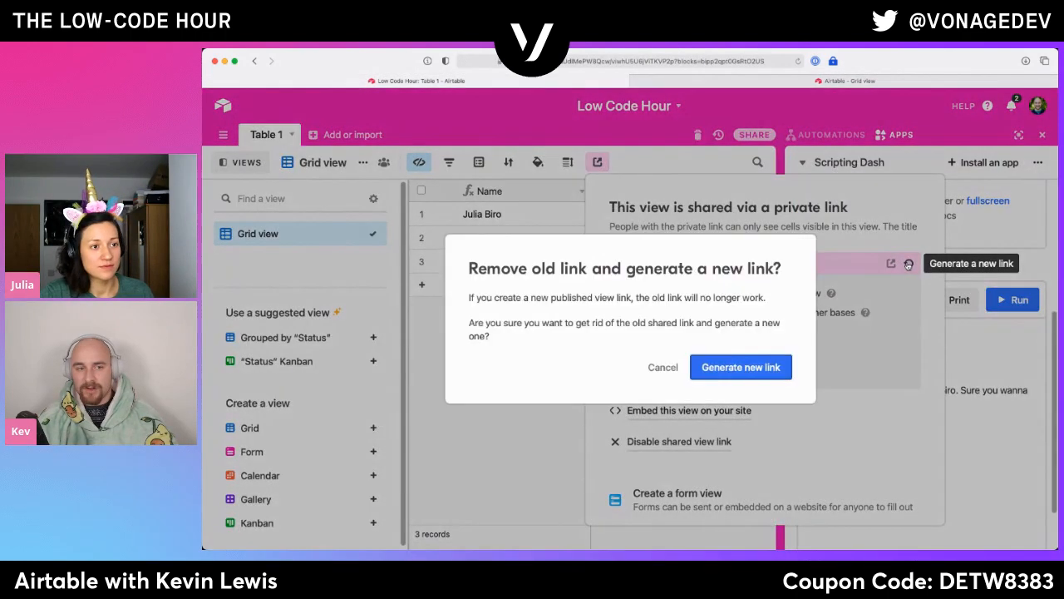
{"action": "left_click", "coordinate": [753, 368]}
- Reload the old share link to test its access, and close its tab and the base's share settings
{"action": "left_click", "coordinate": [847, 81]}
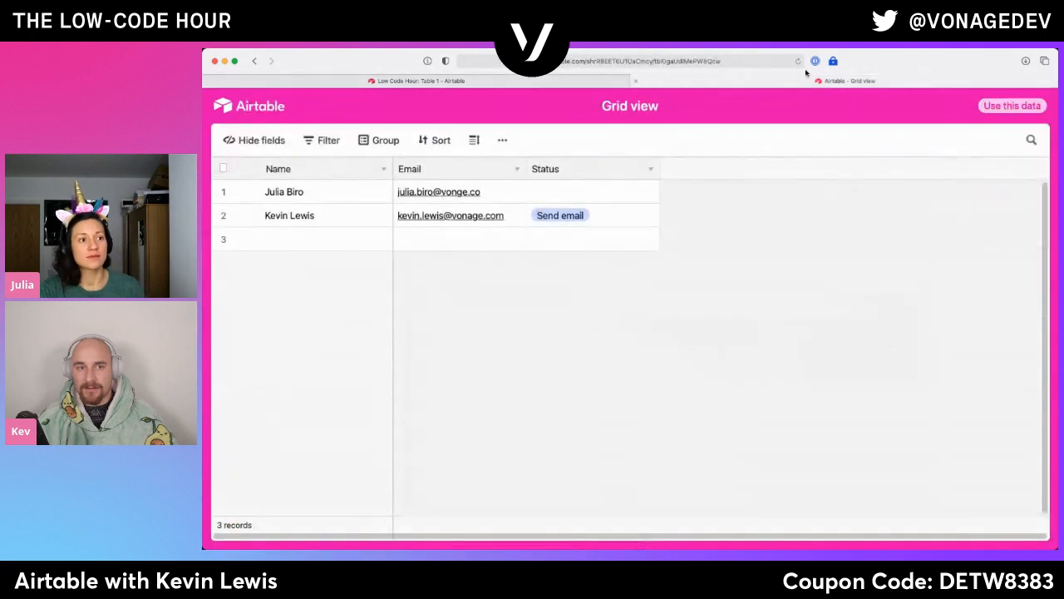
{"action": "left_click", "coordinate": [797, 61]}
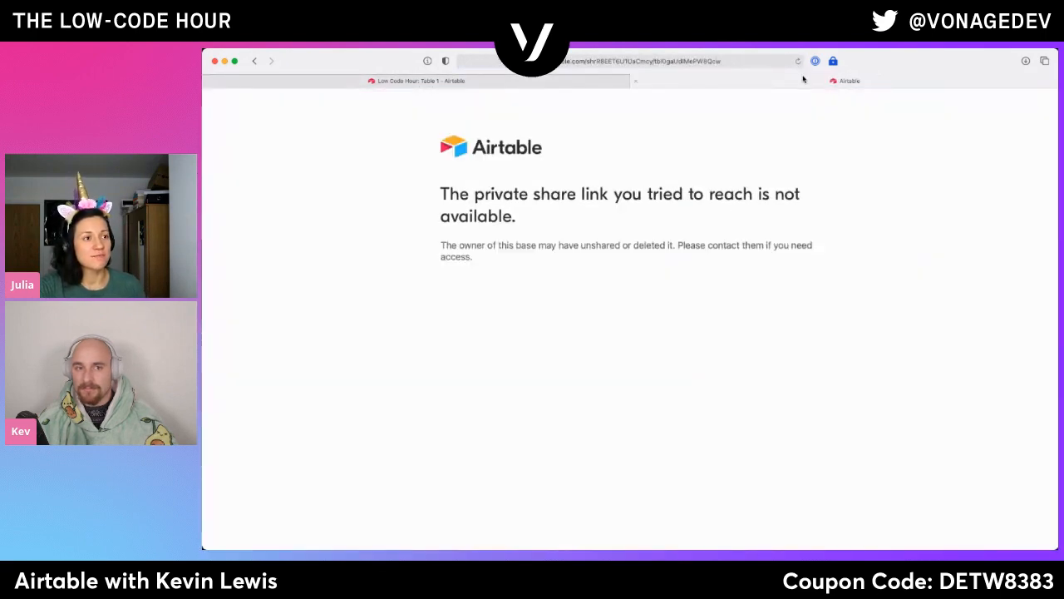
{"action": "key", "text": "super+w"}
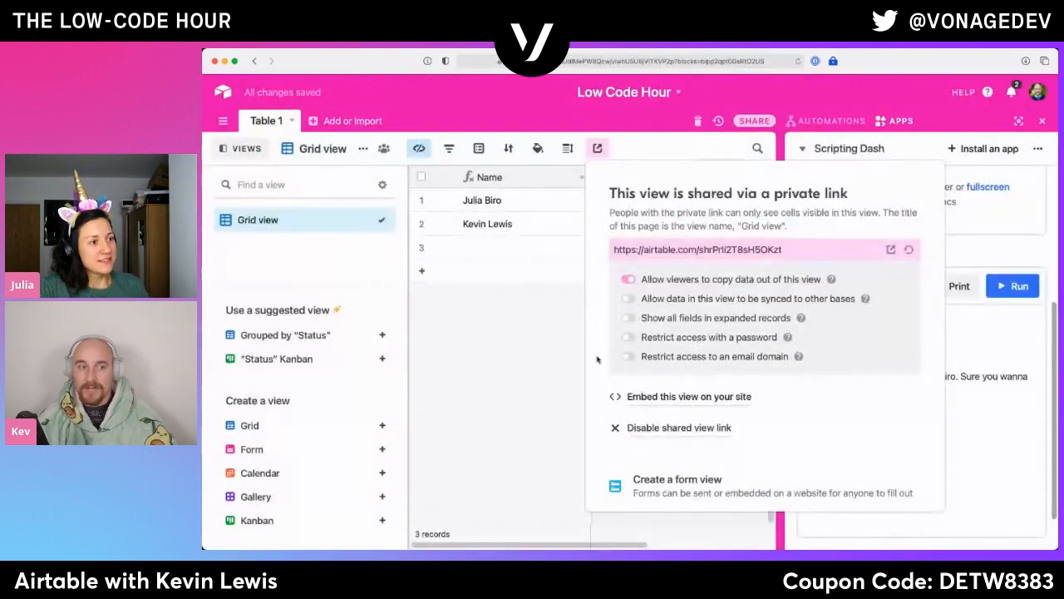
{"action": "left_click", "coordinate": [536, 404]}
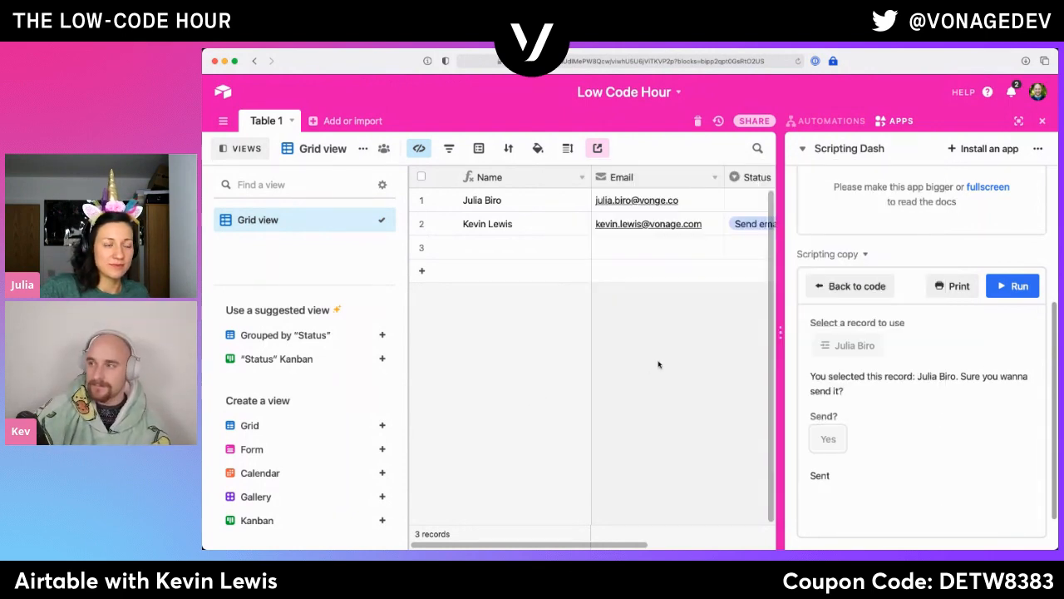